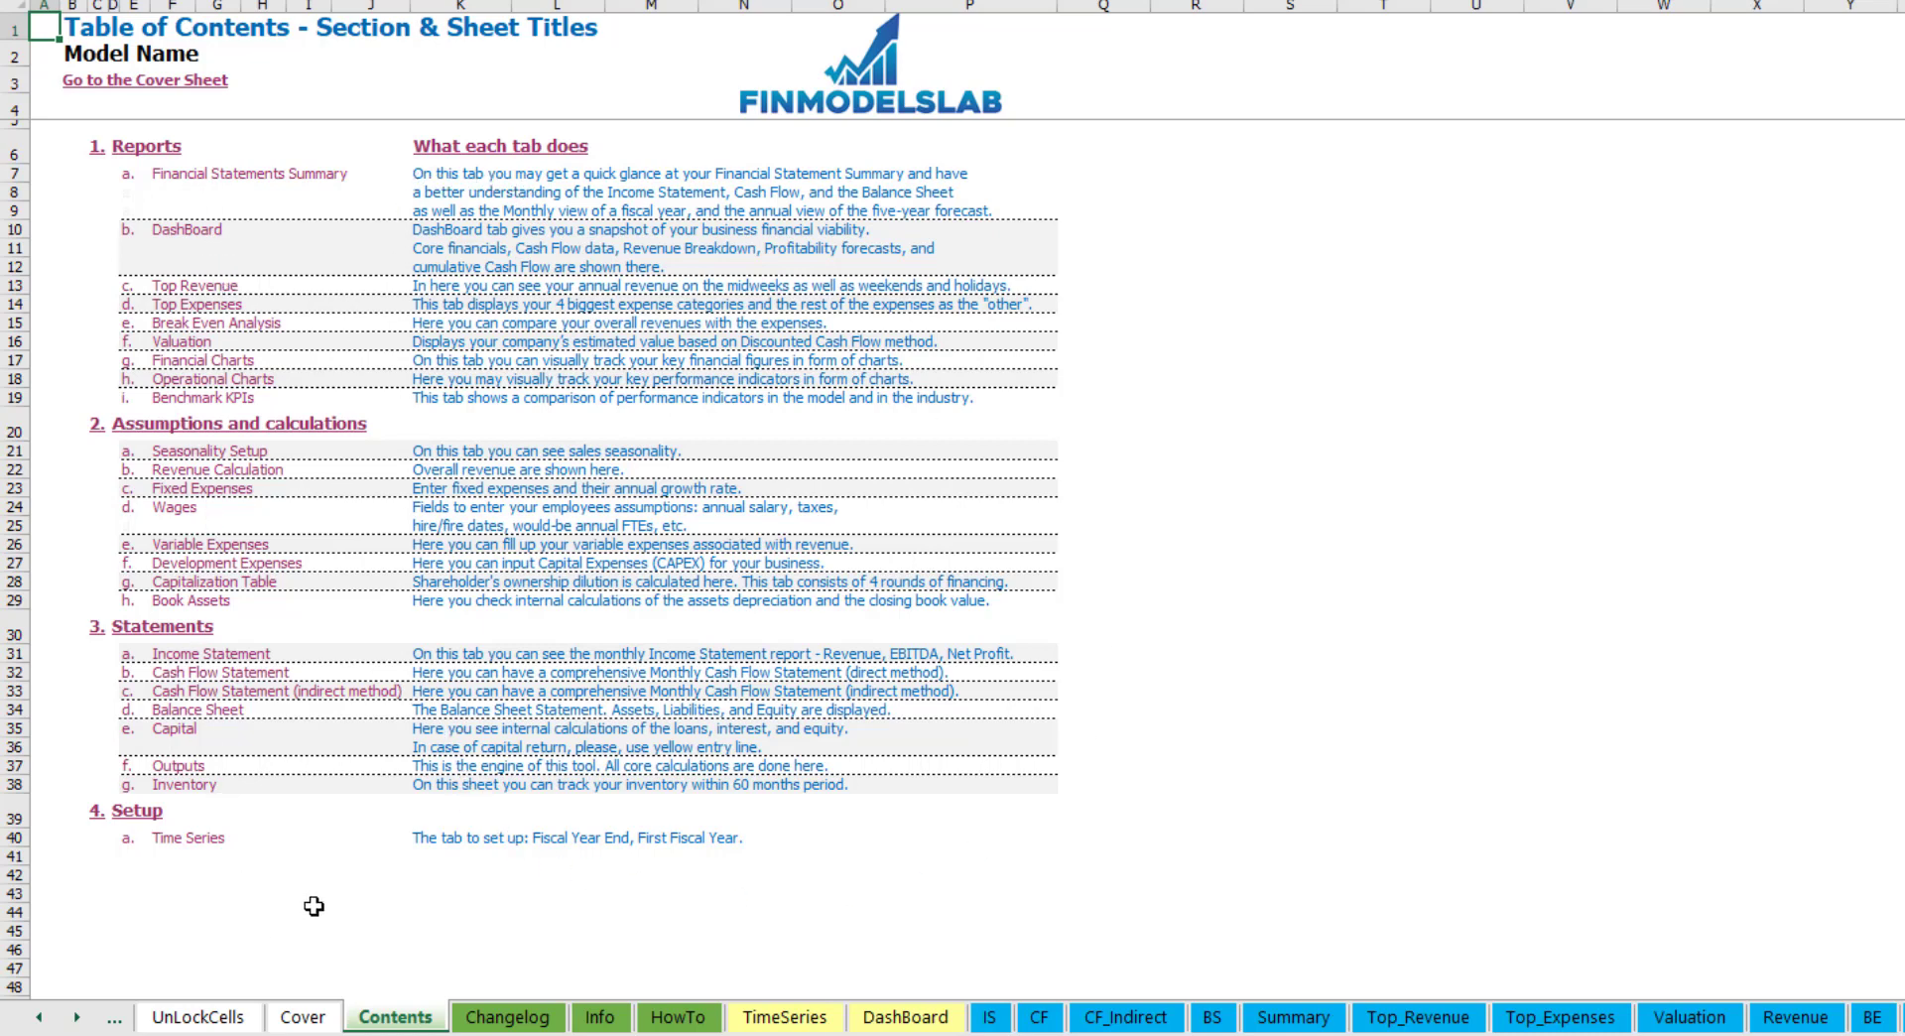
- Open the HowTo sheet and review the guide's tab descriptions from Overall Business Model Principles down to Book Assets
left_click(678, 1017)
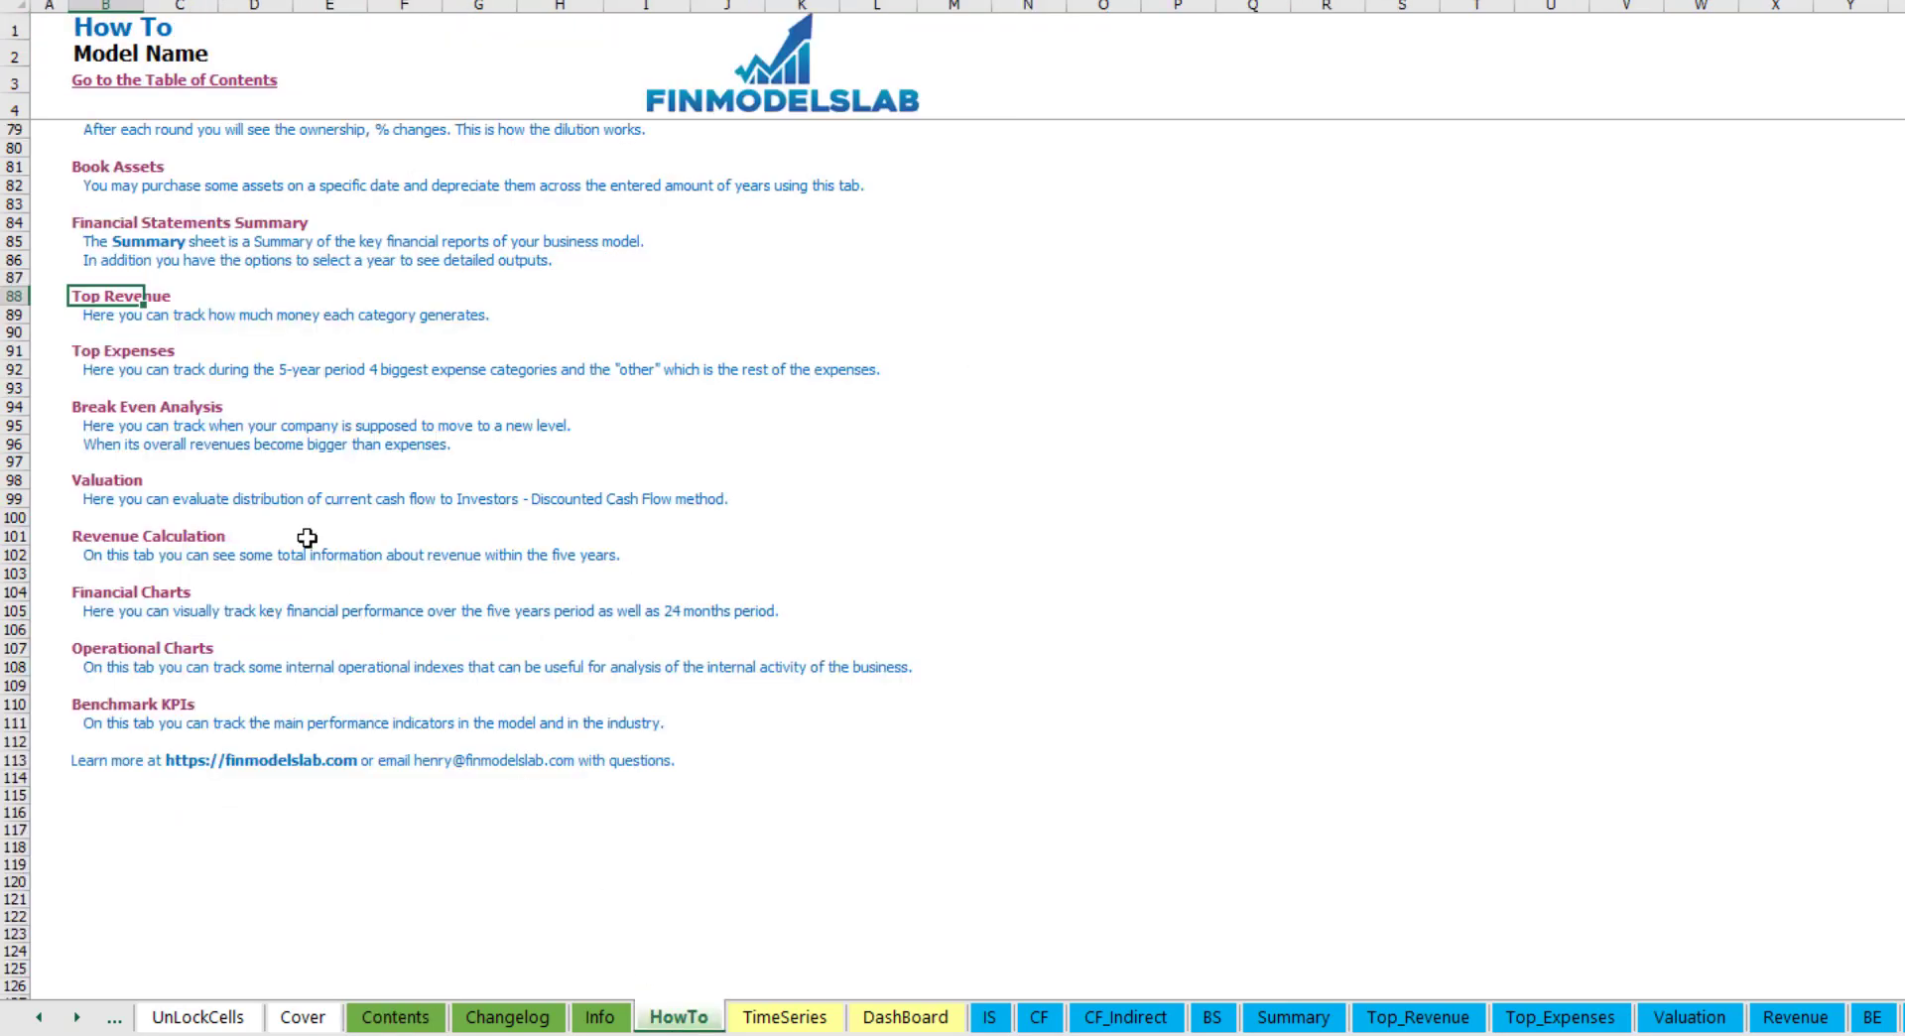
scroll(253, 423, "up", 20)
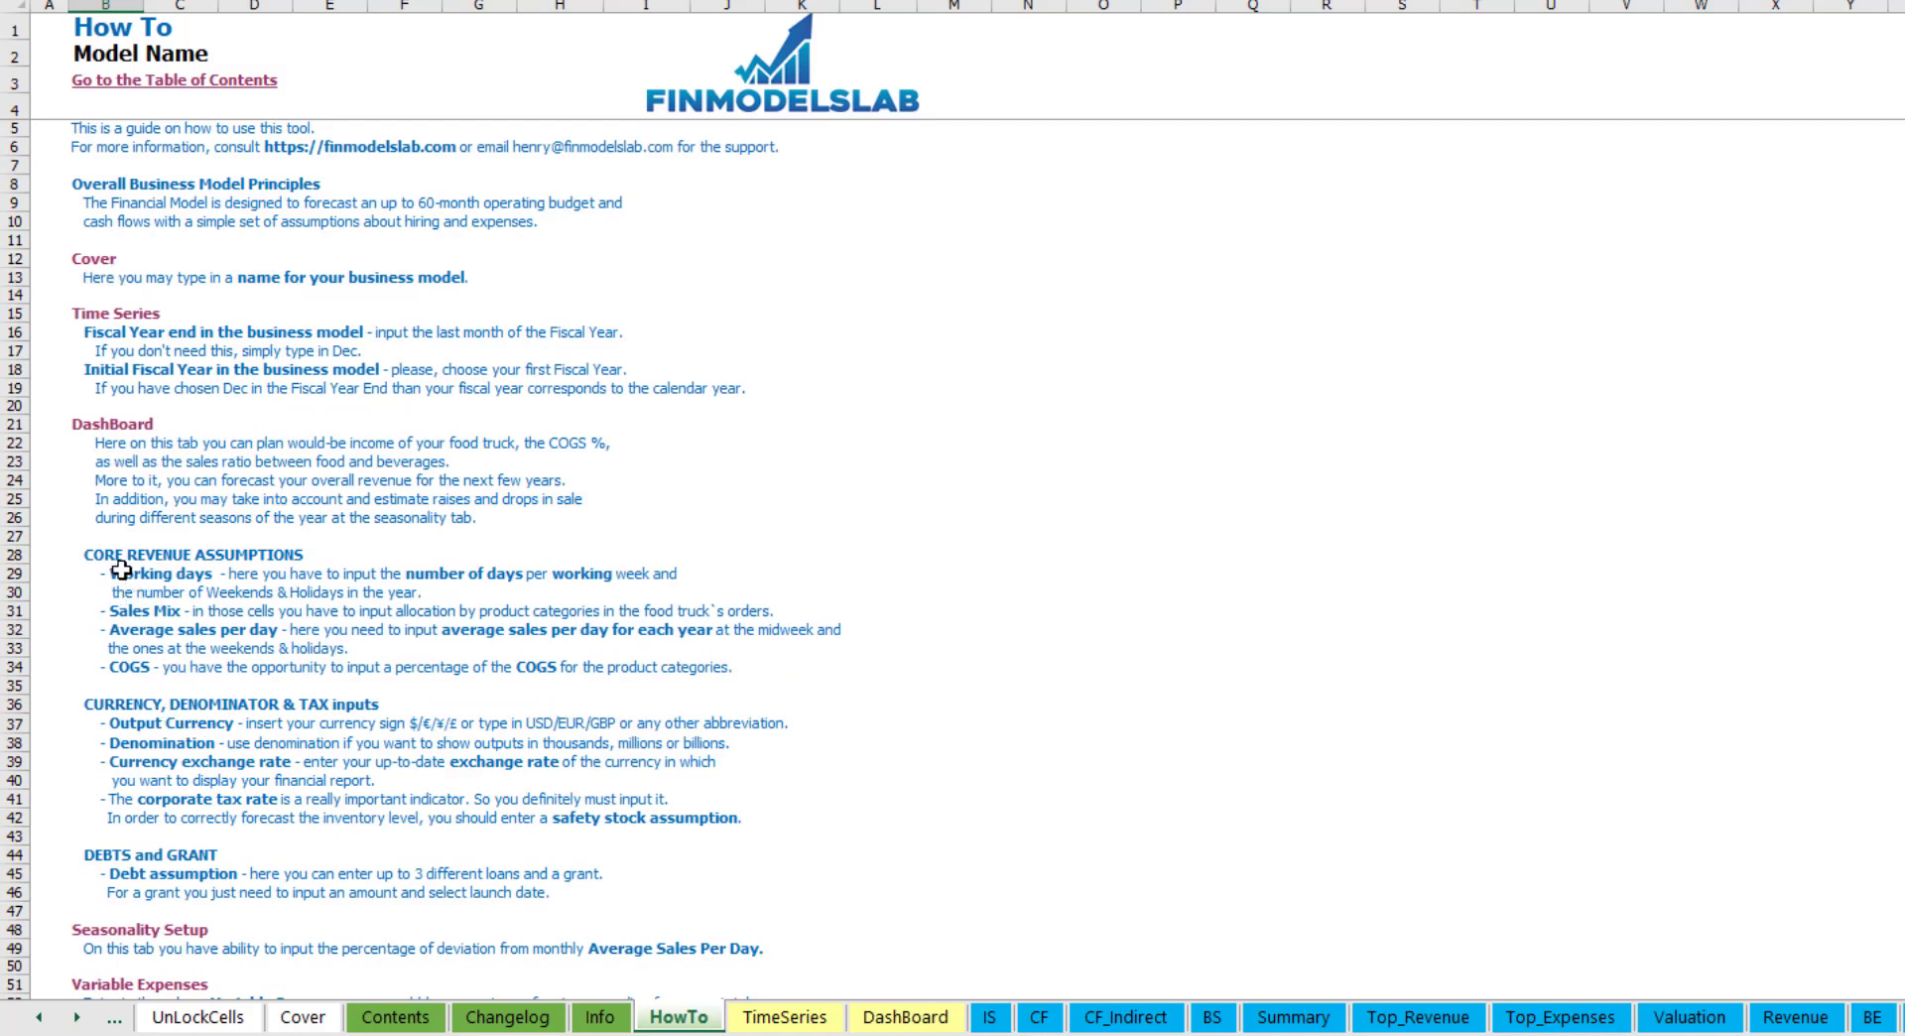
scroll(135, 573, "down", 3)
scroll(153, 607, "down", 3)
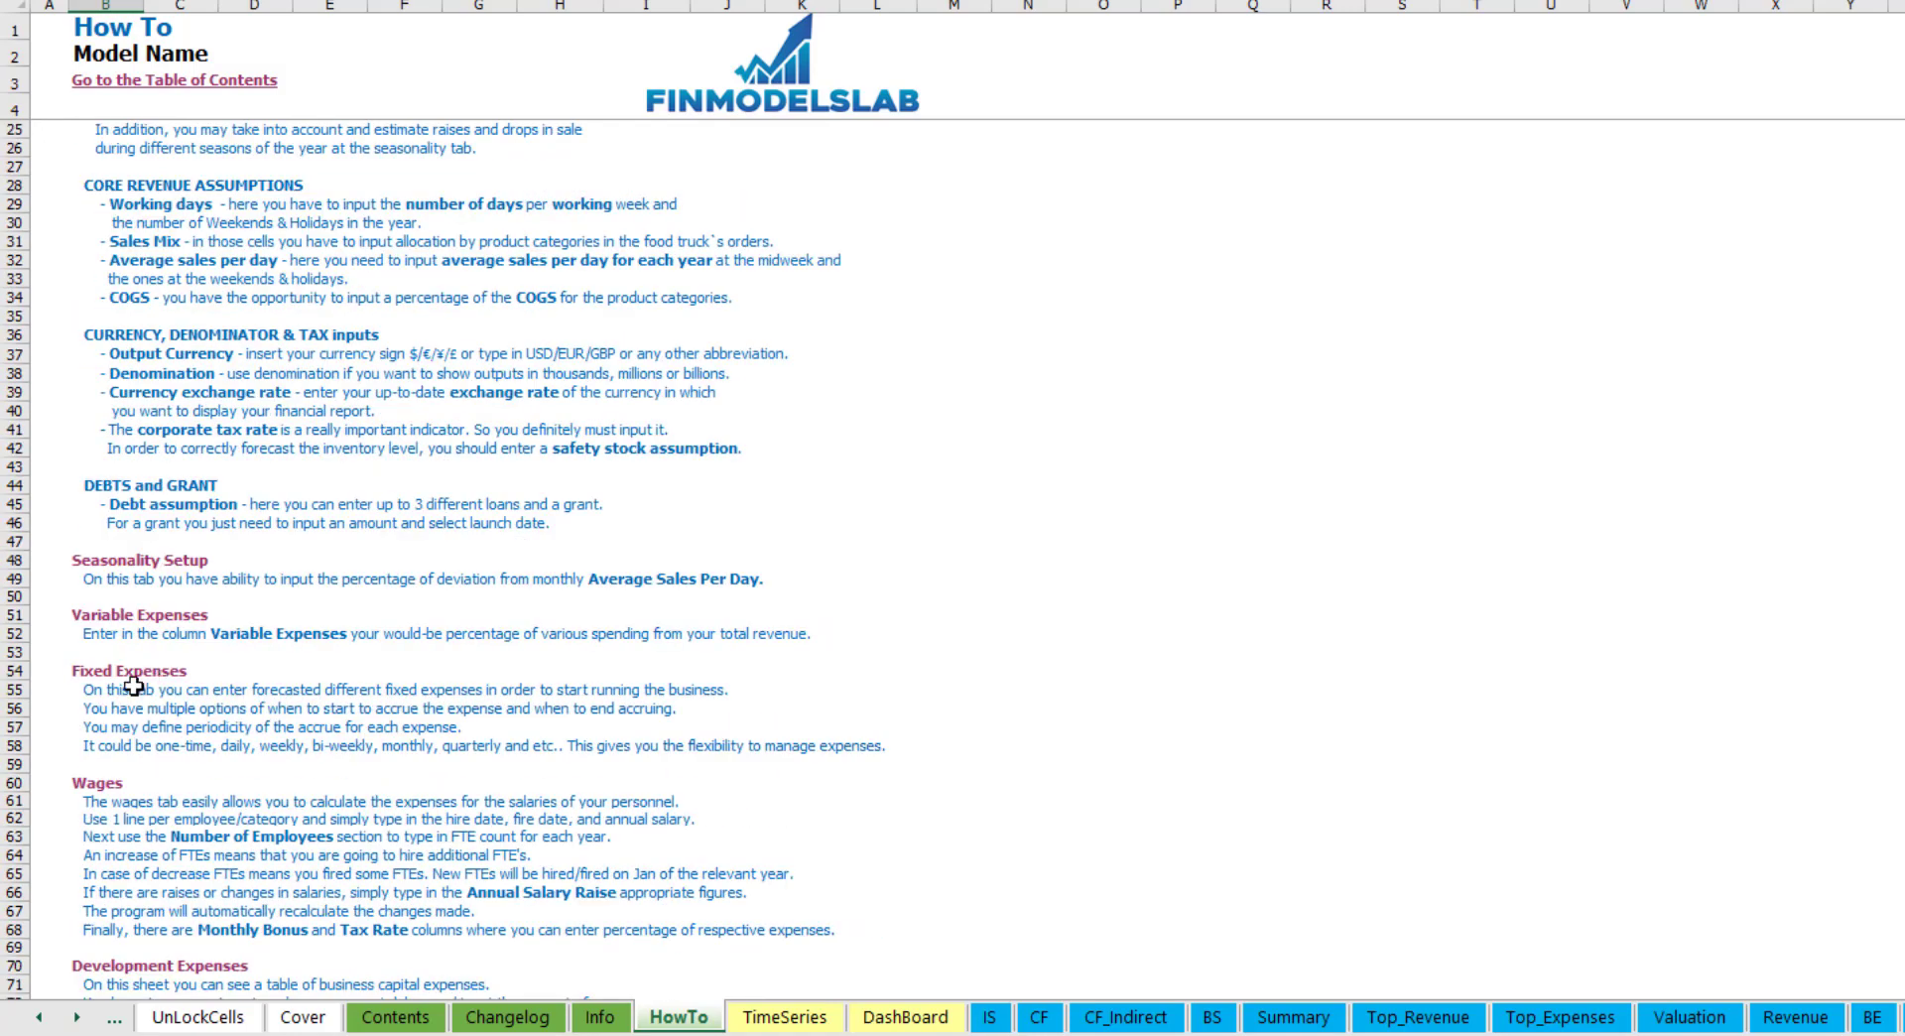
scroll(134, 685, "down", 6)
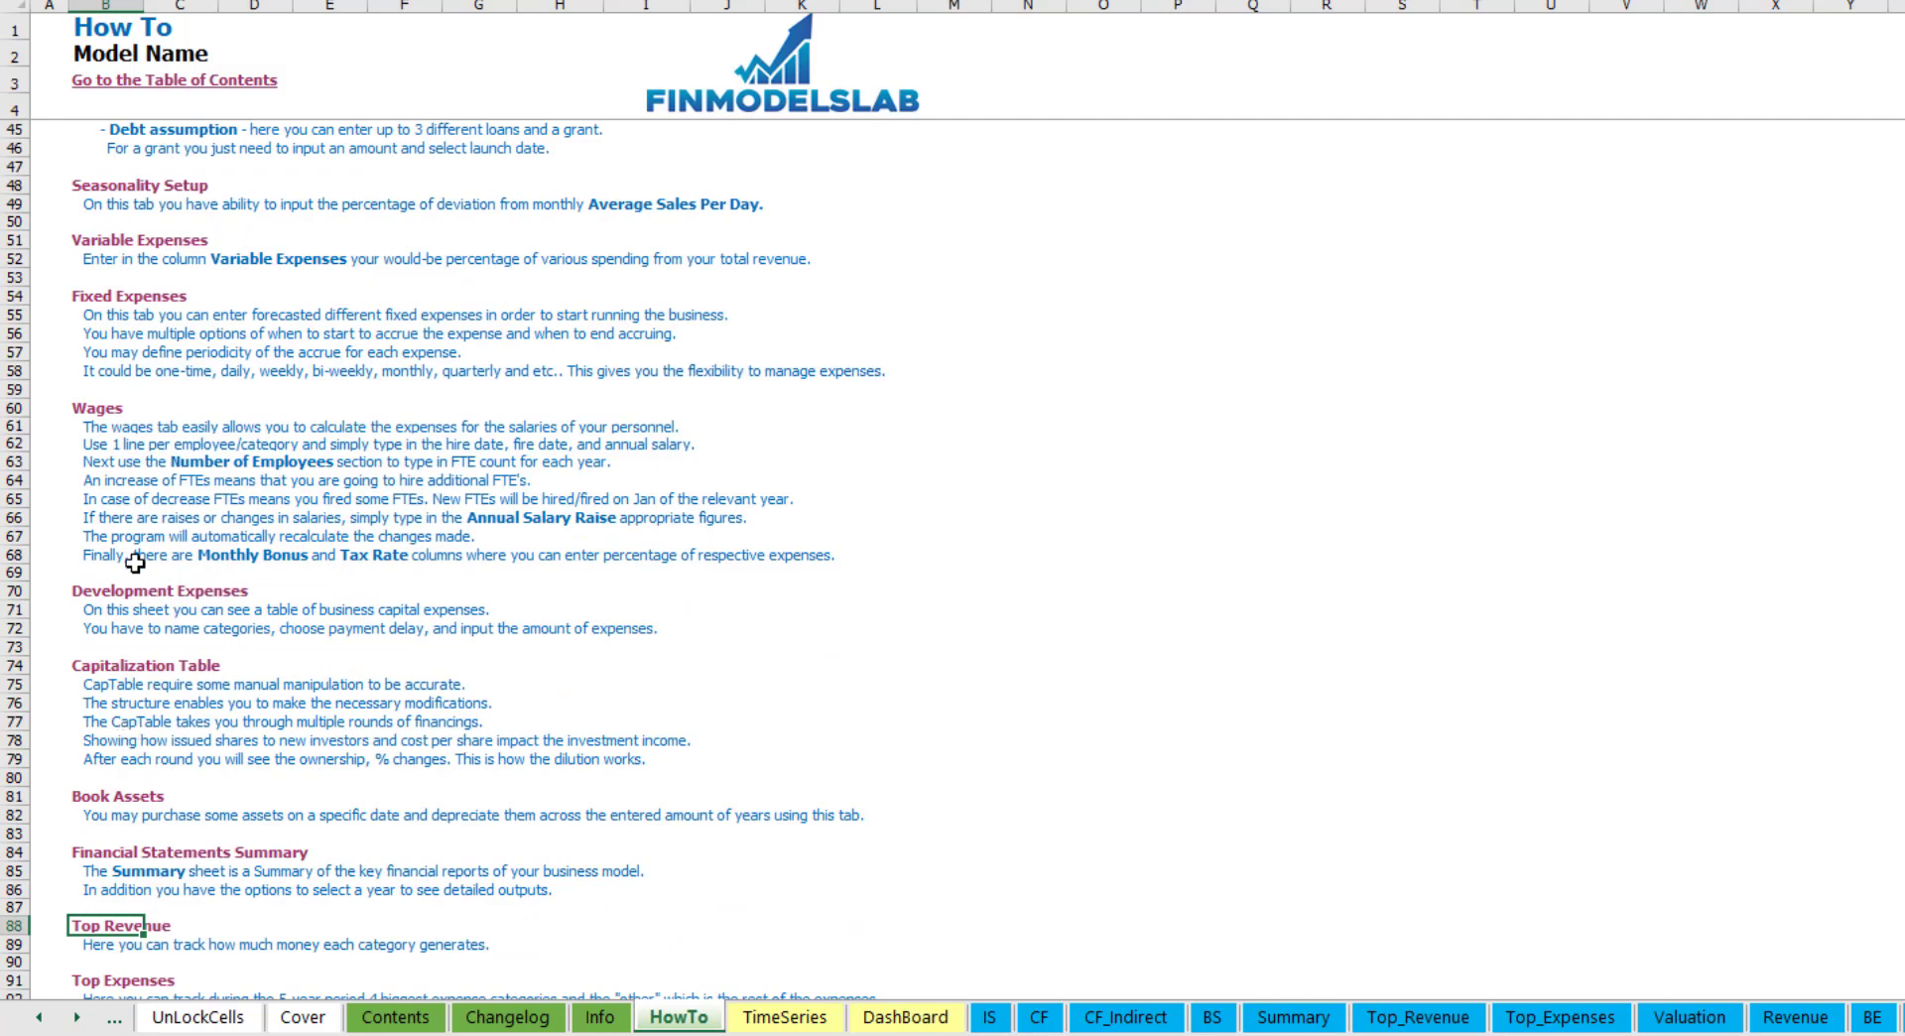
scroll(135, 562, "up", 12)
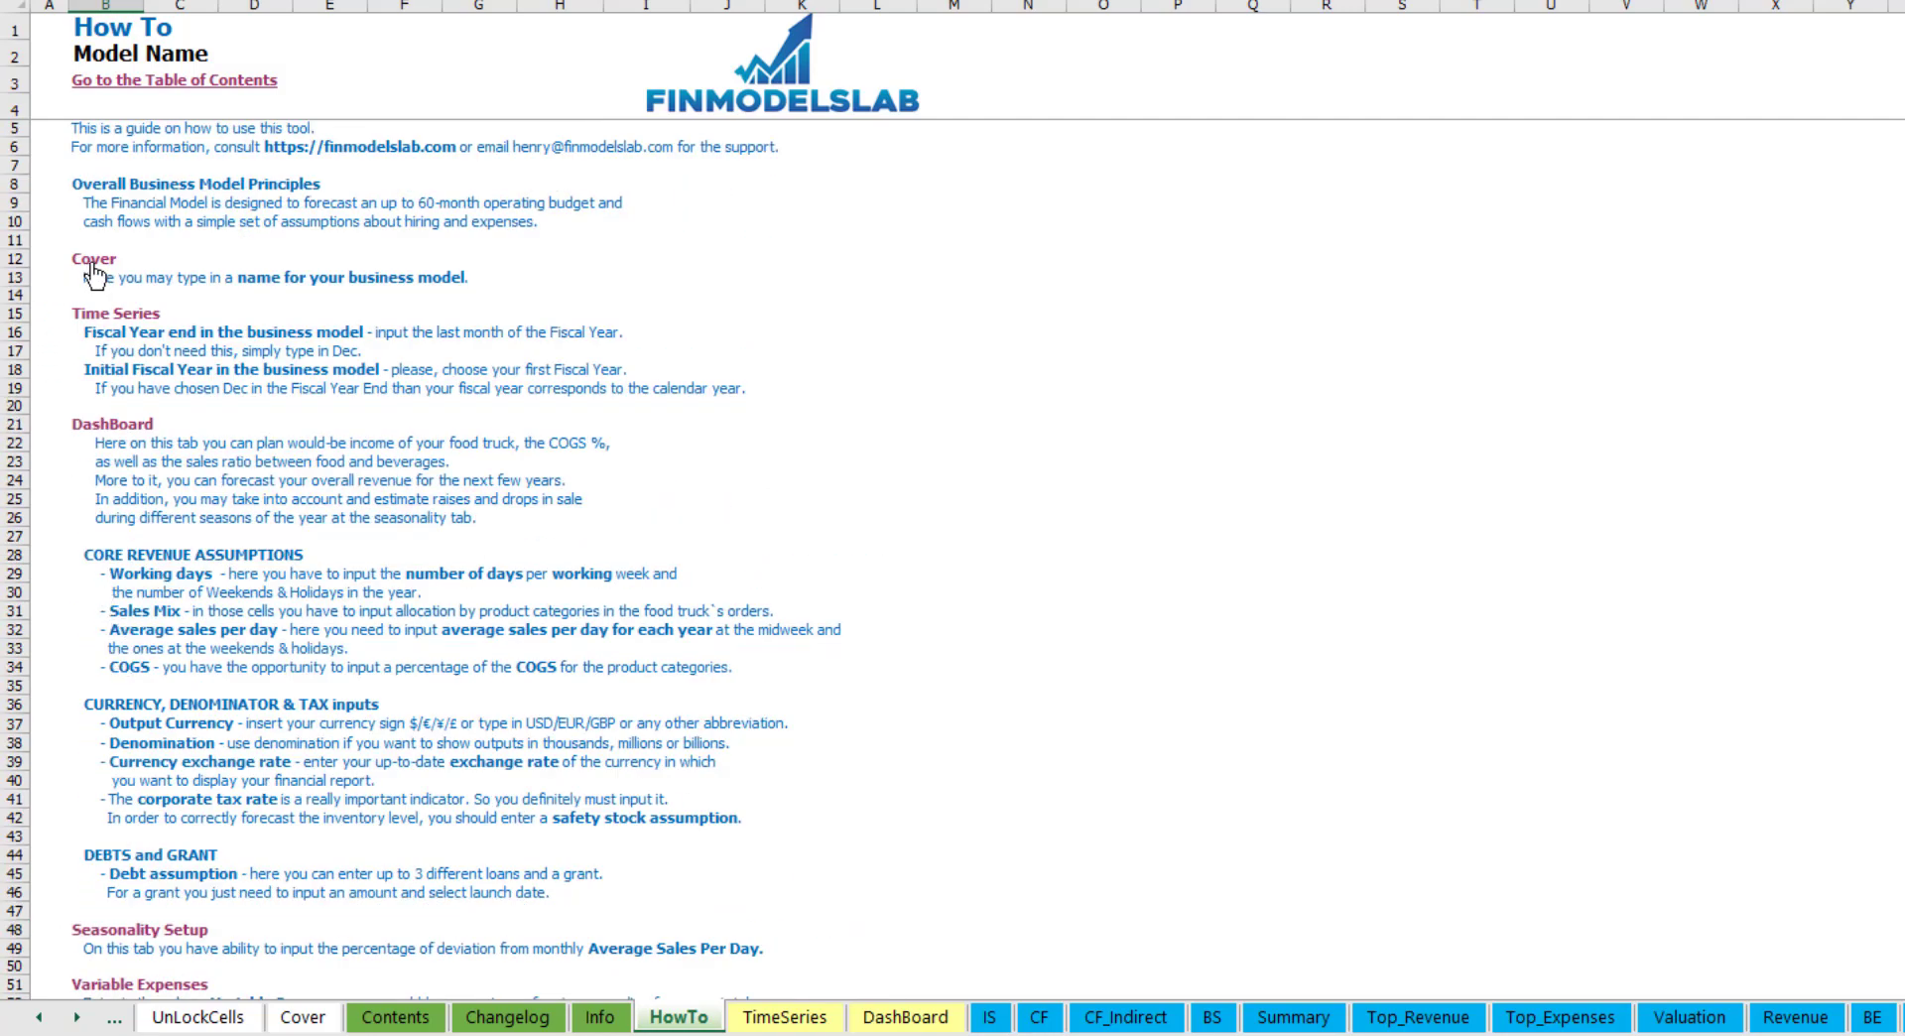
scroll(105, 501, "down", 12)
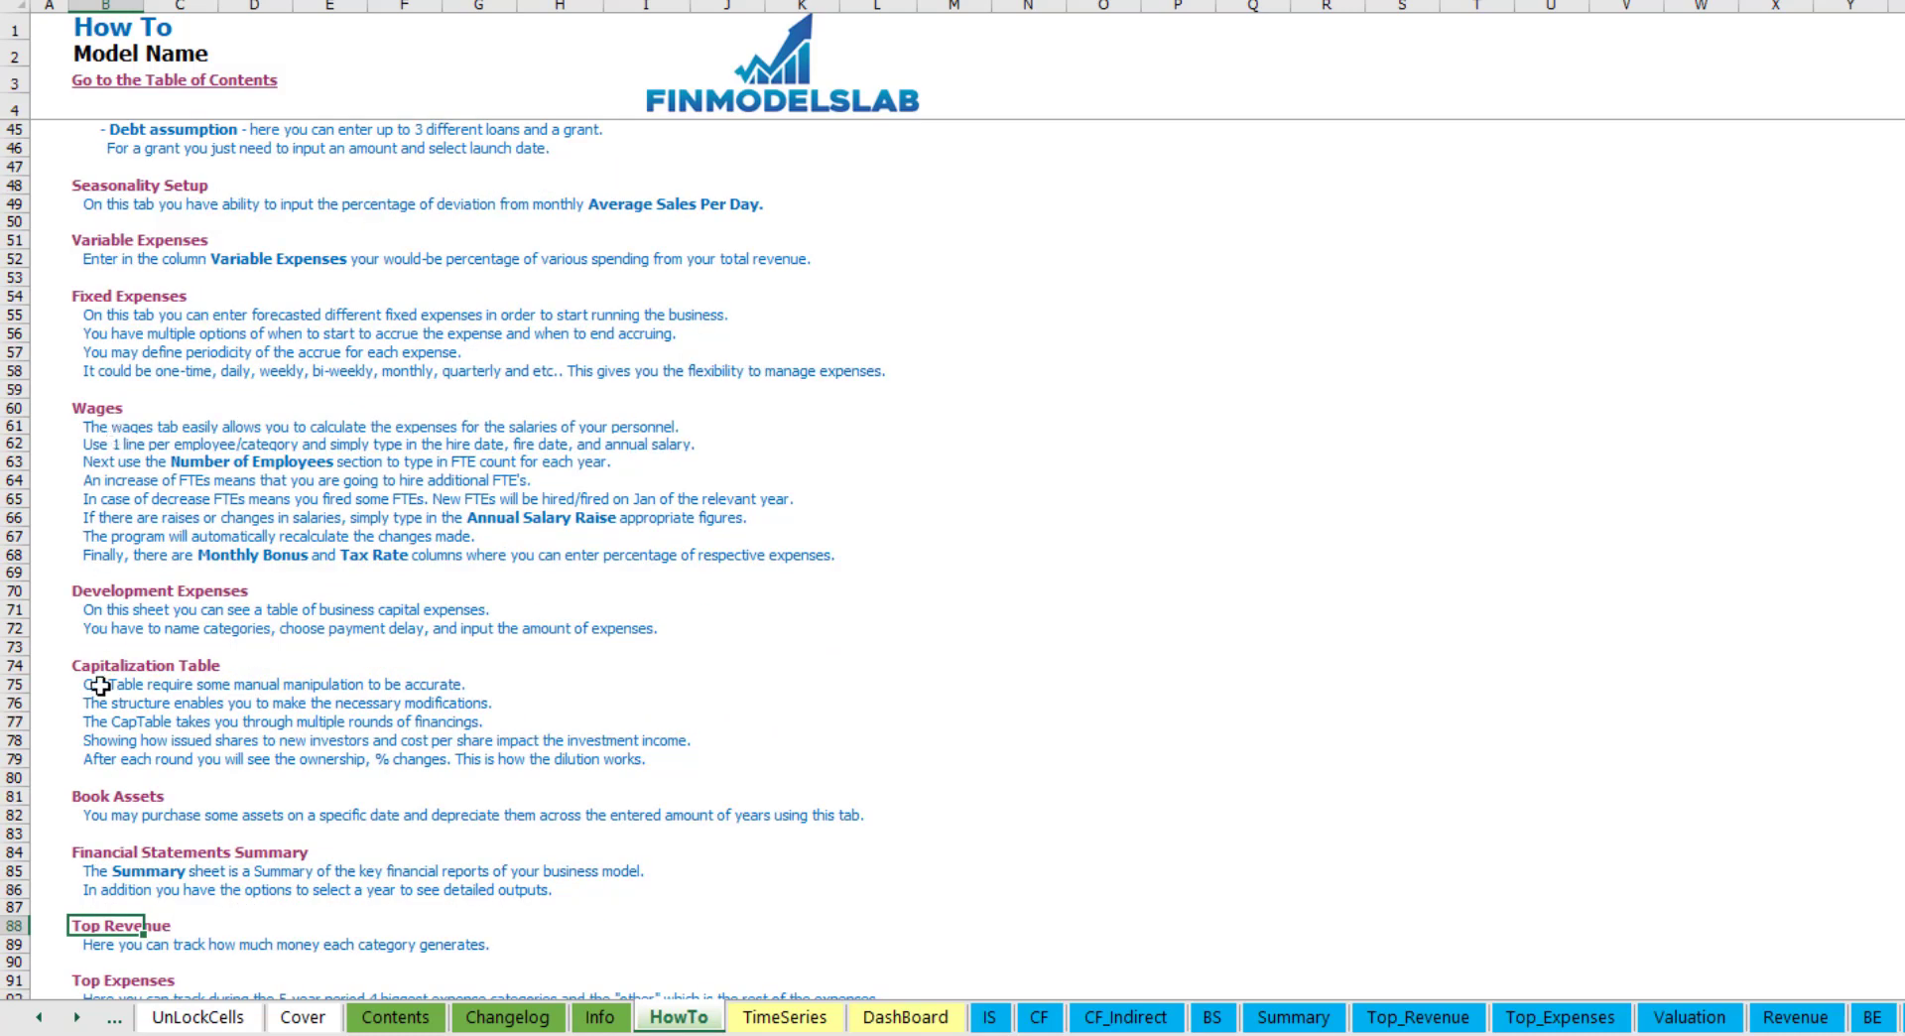
left_click(85, 799)
left_click(87, 800)
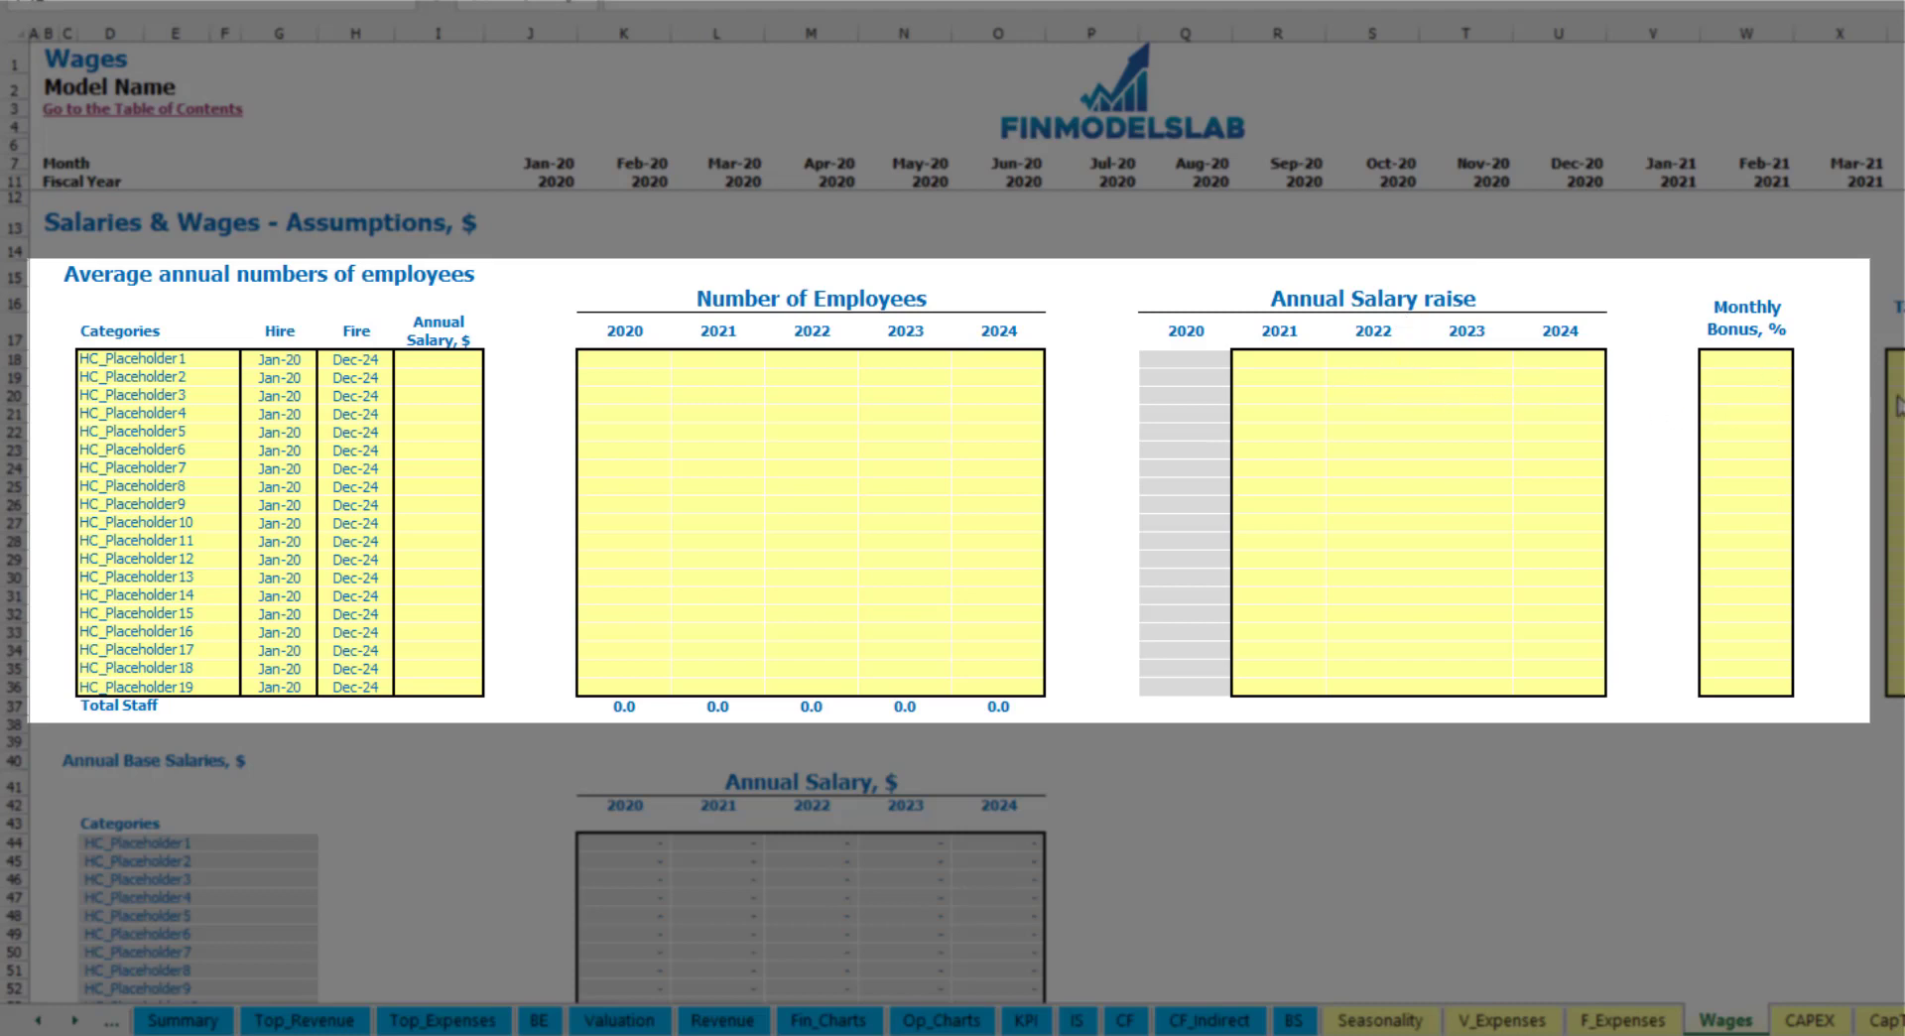
- Name the first staff category on the Wages sheet CFO and set its hire date to Mar-20
left_click(211, 359)
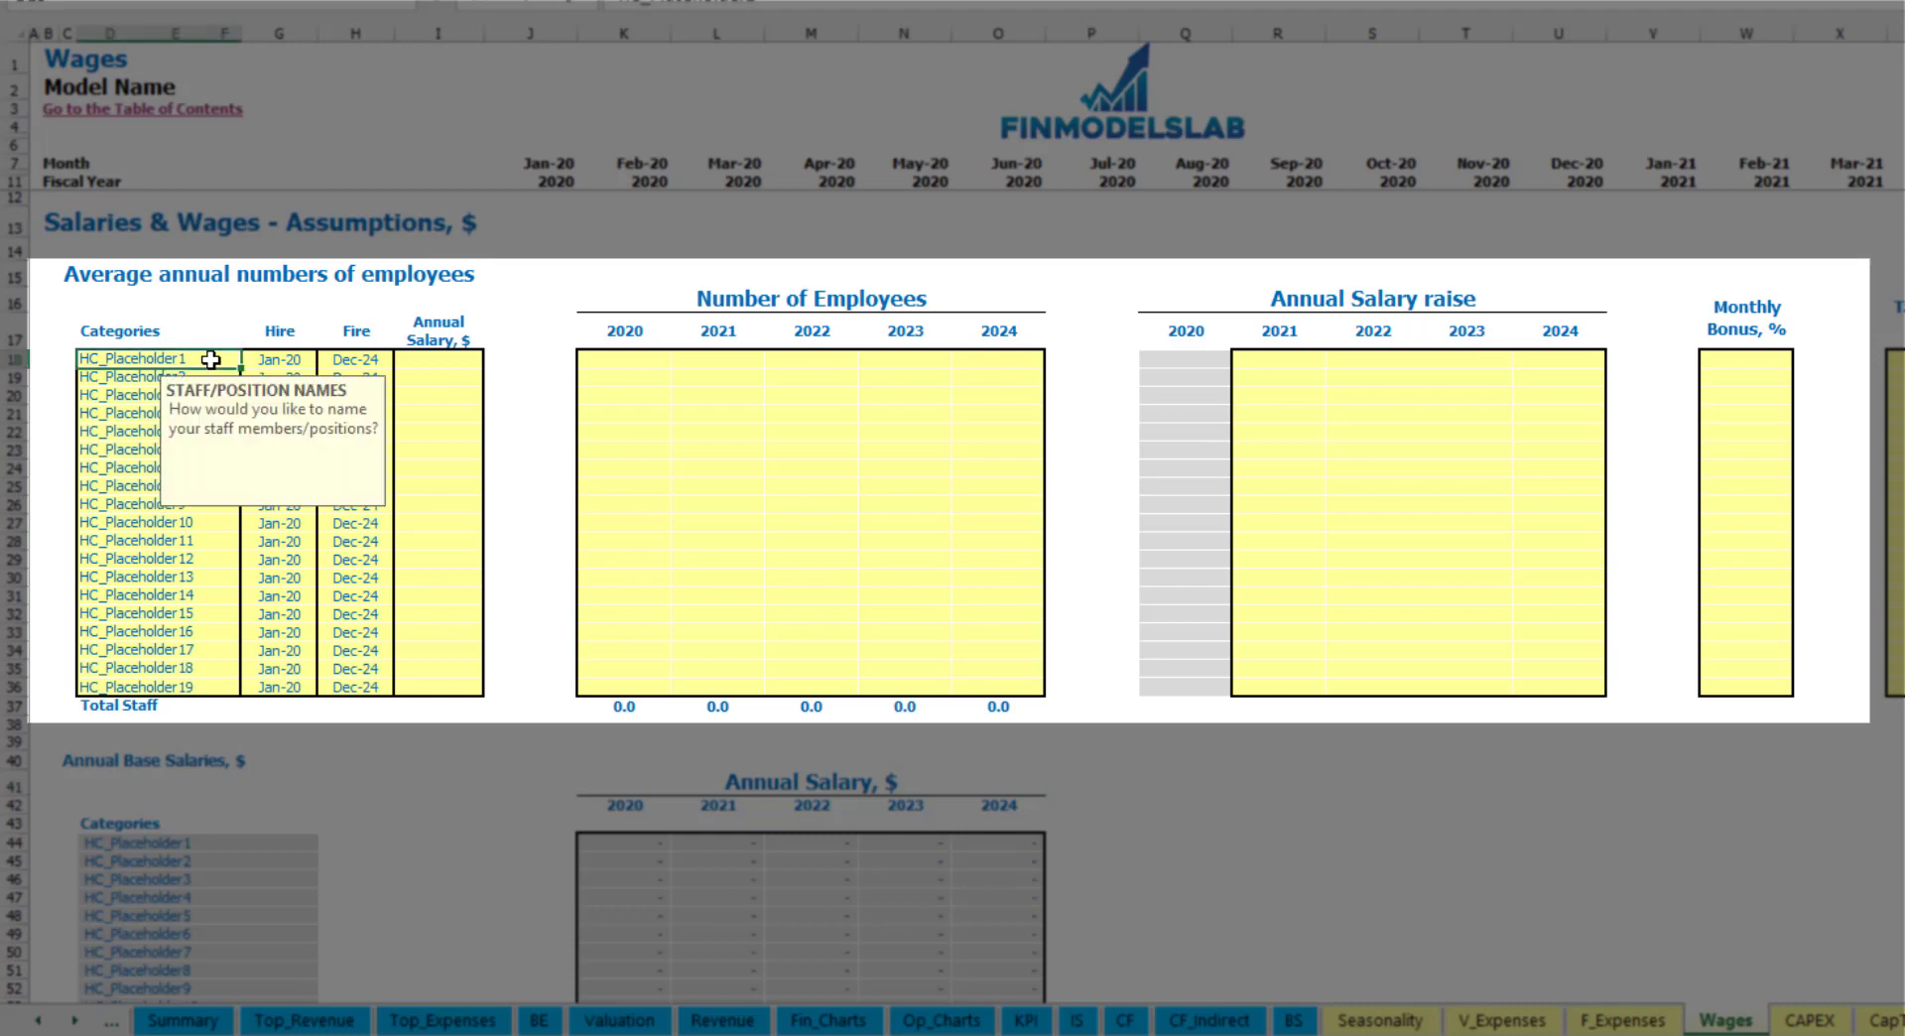
type("CFO")
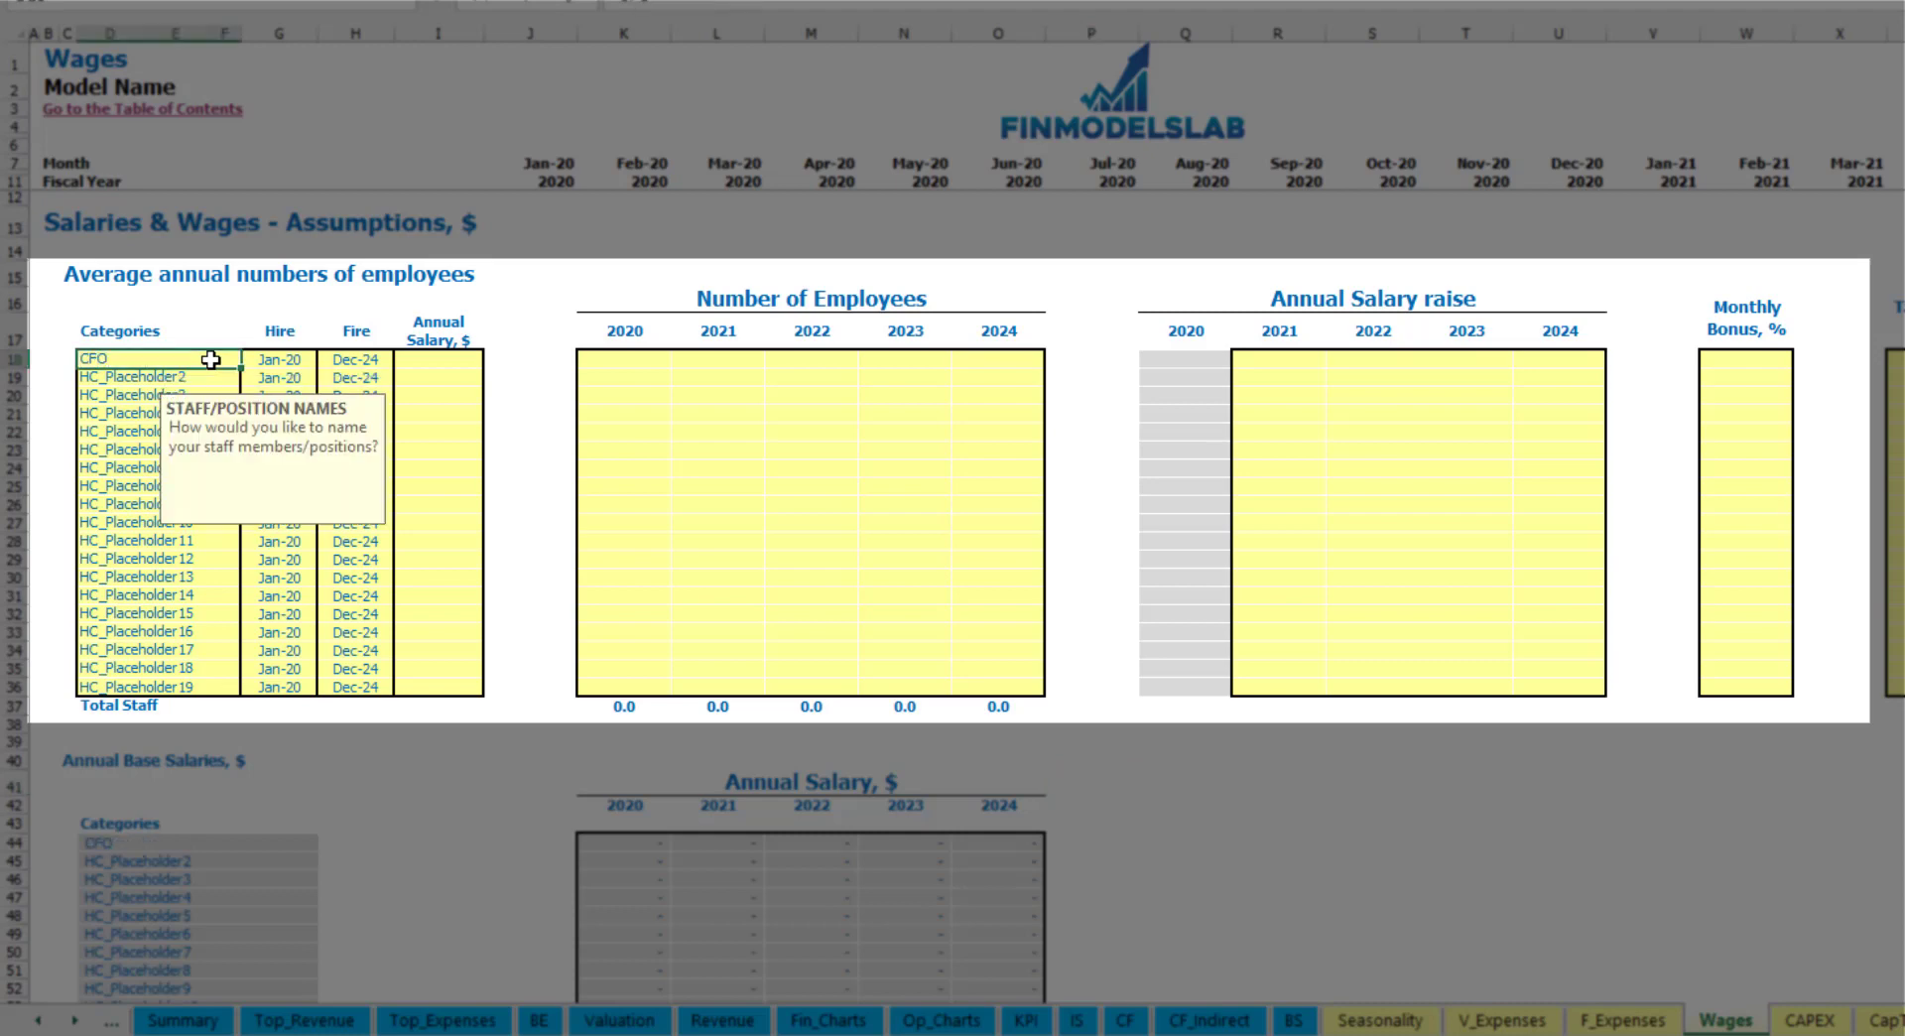
key("Return")
left_click(283, 359)
left_click(324, 361)
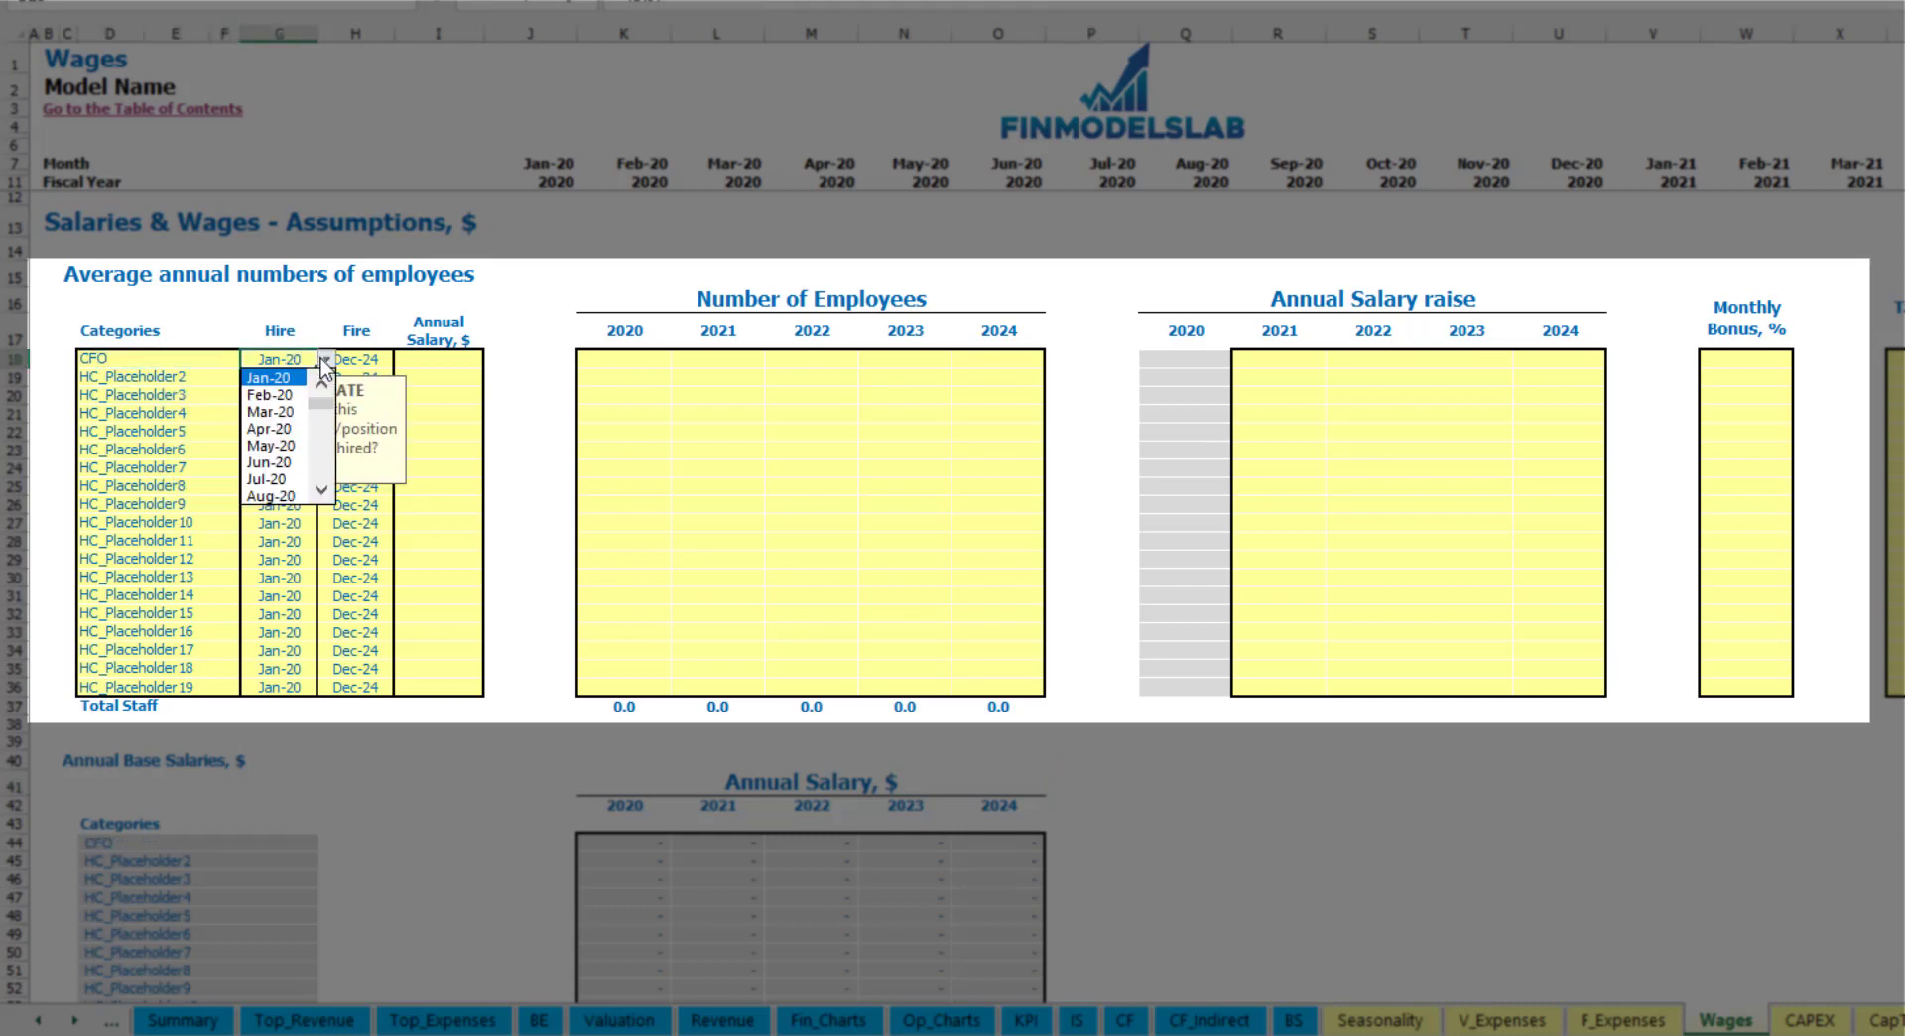
left_click(283, 412)
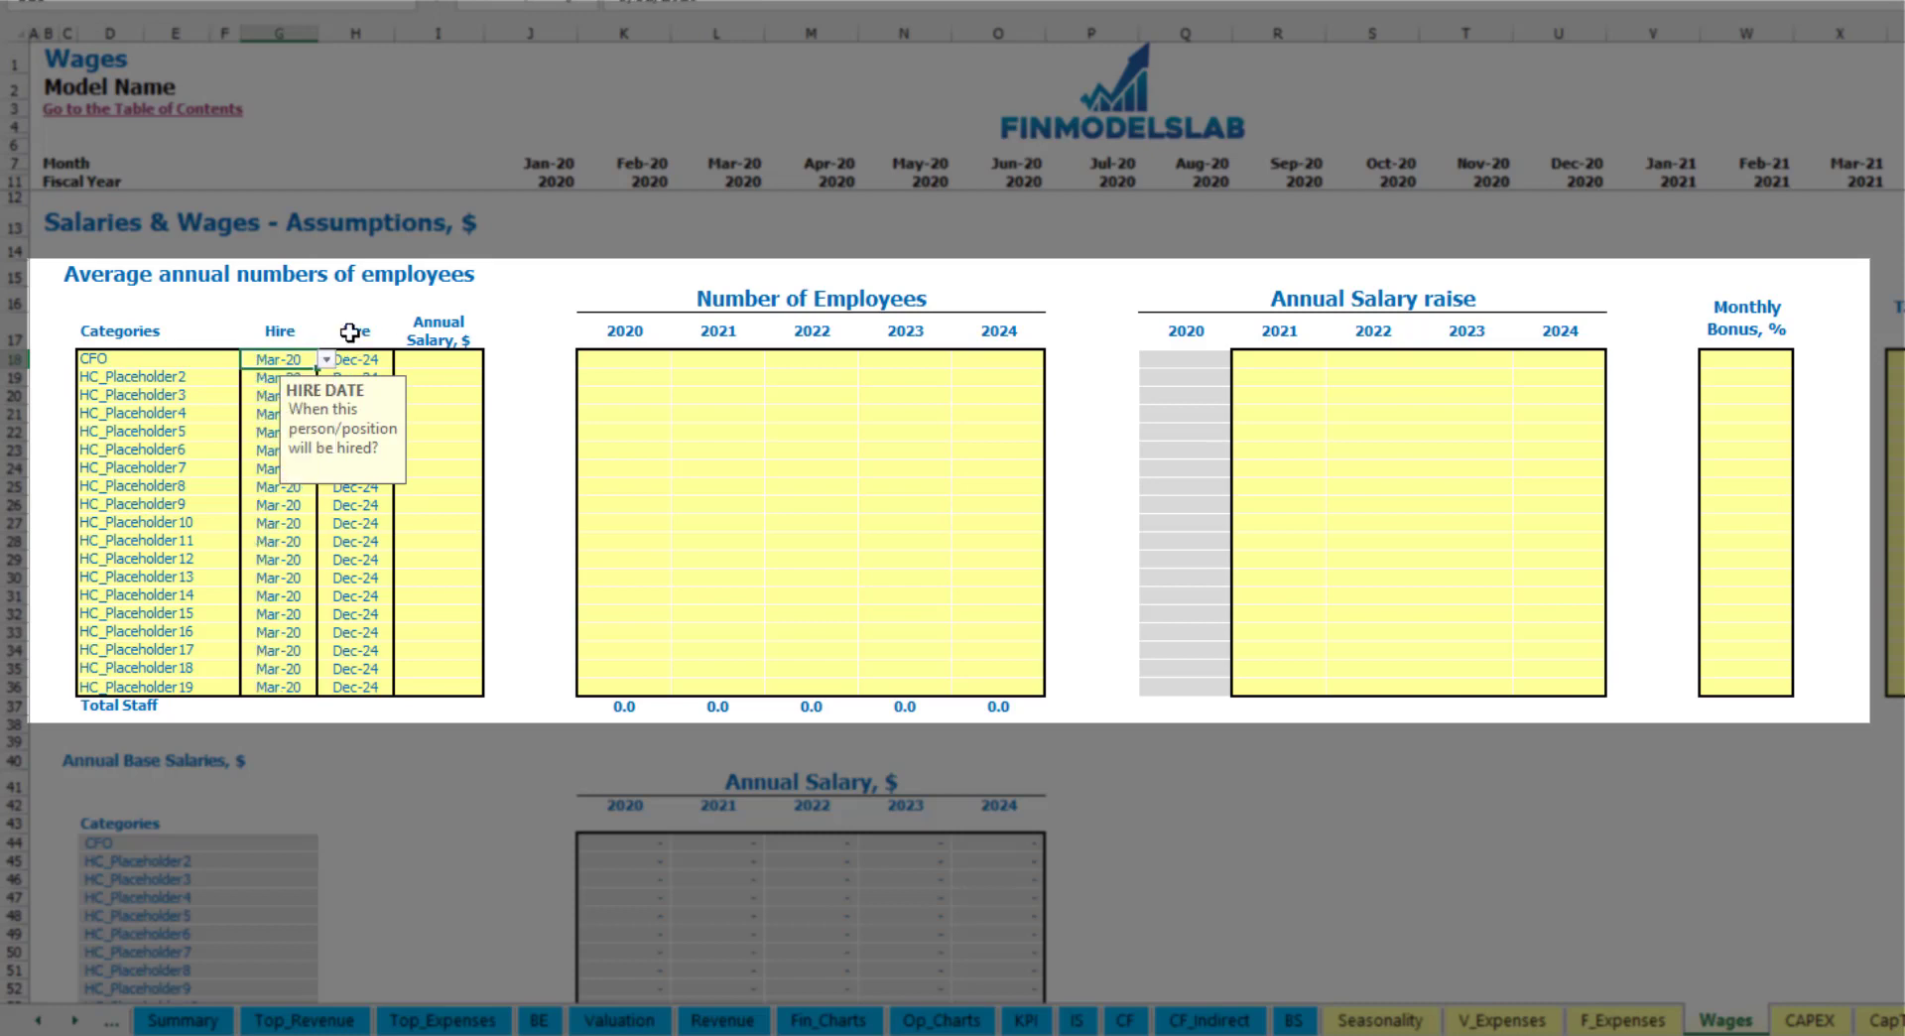
key("Right")
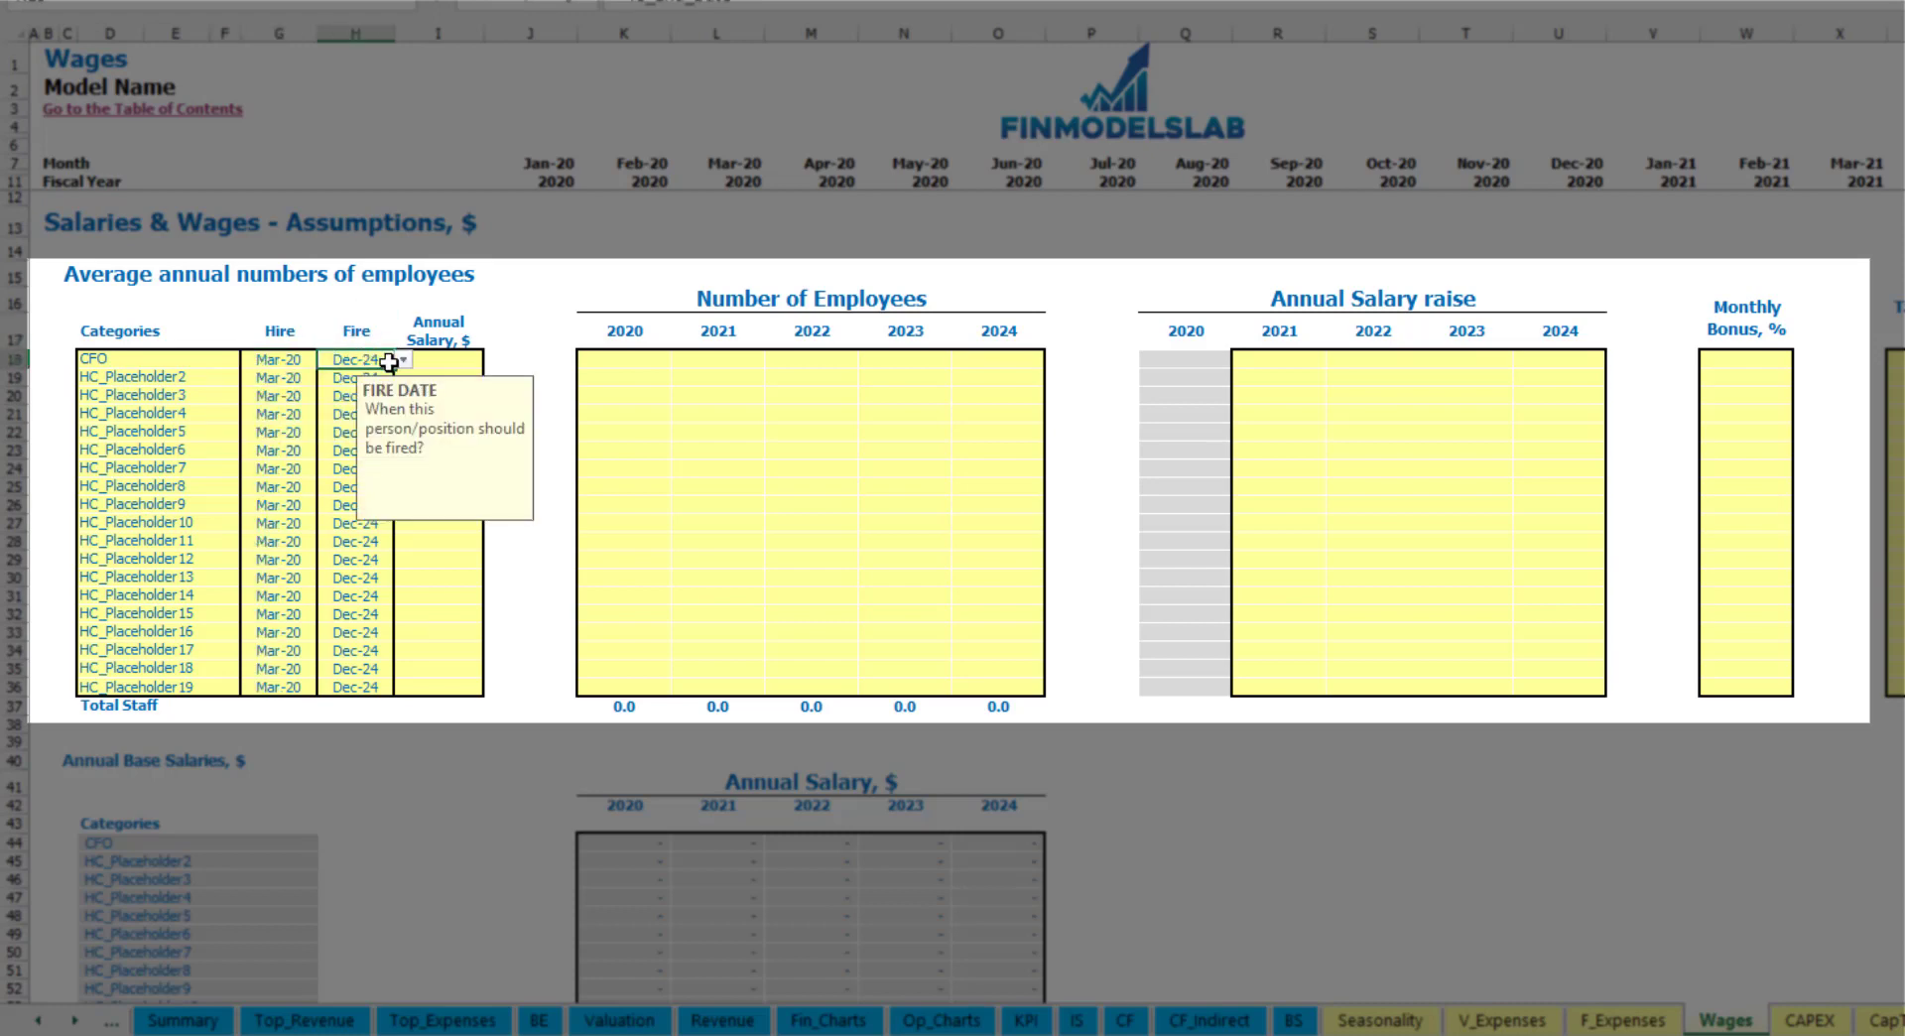
- Give the CFO an annual salary of 50,000 and a headcount of 1 for each year from 2020 to 2024
left_click(445, 362)
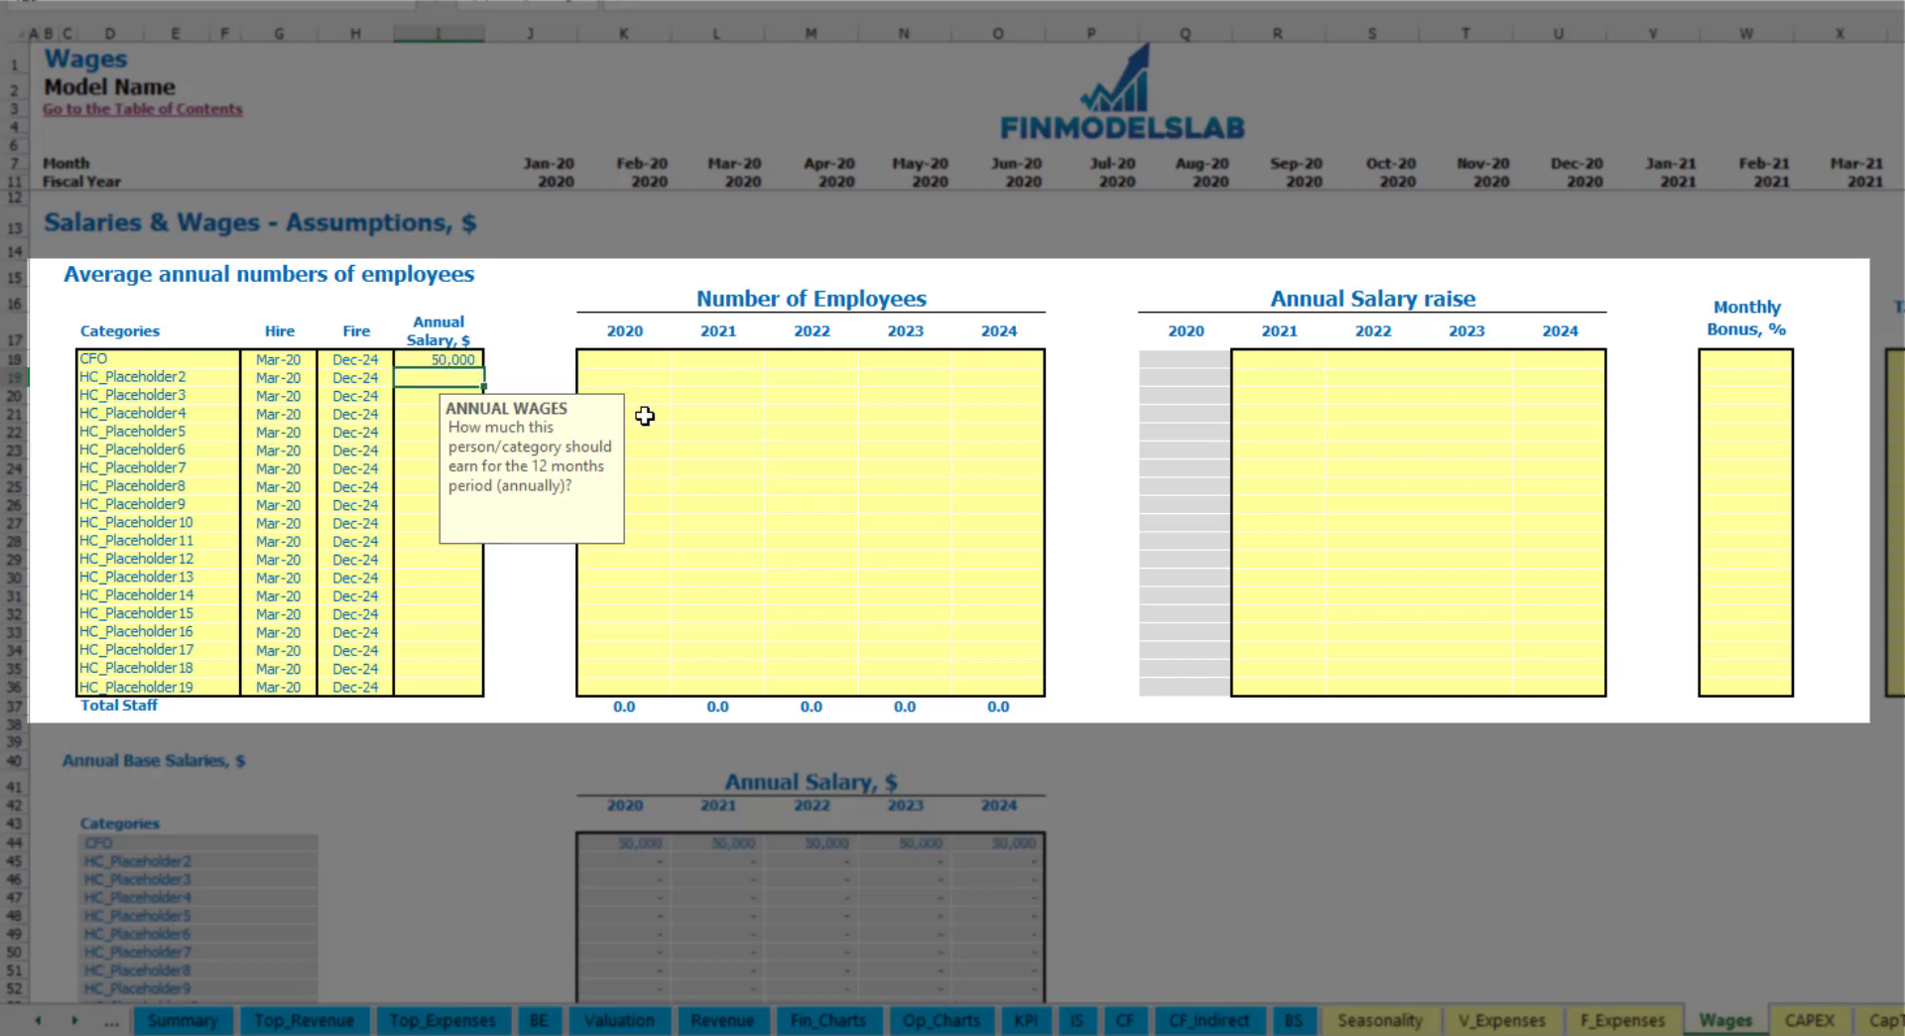
left_click(650, 365)
type("1")
key("Tab")
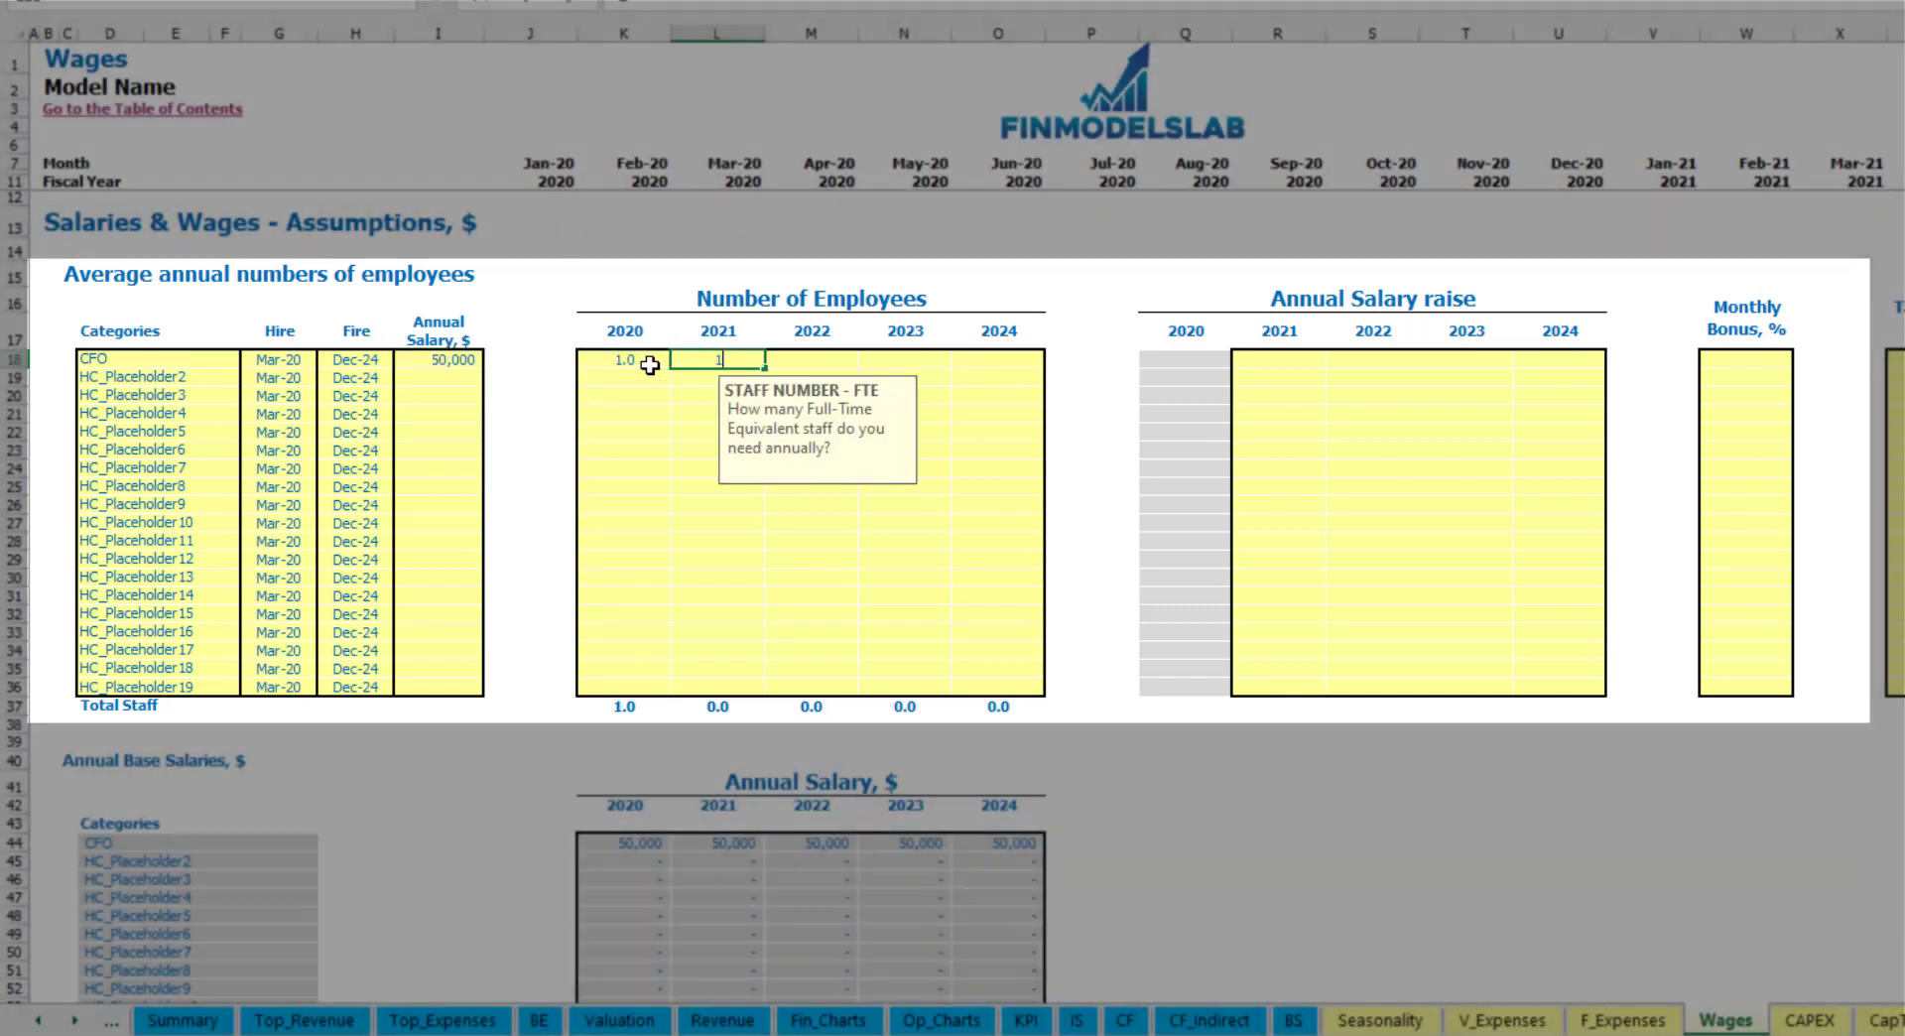
type("1")
key("Tab")
type("1\t1\t1")
key("Tab")
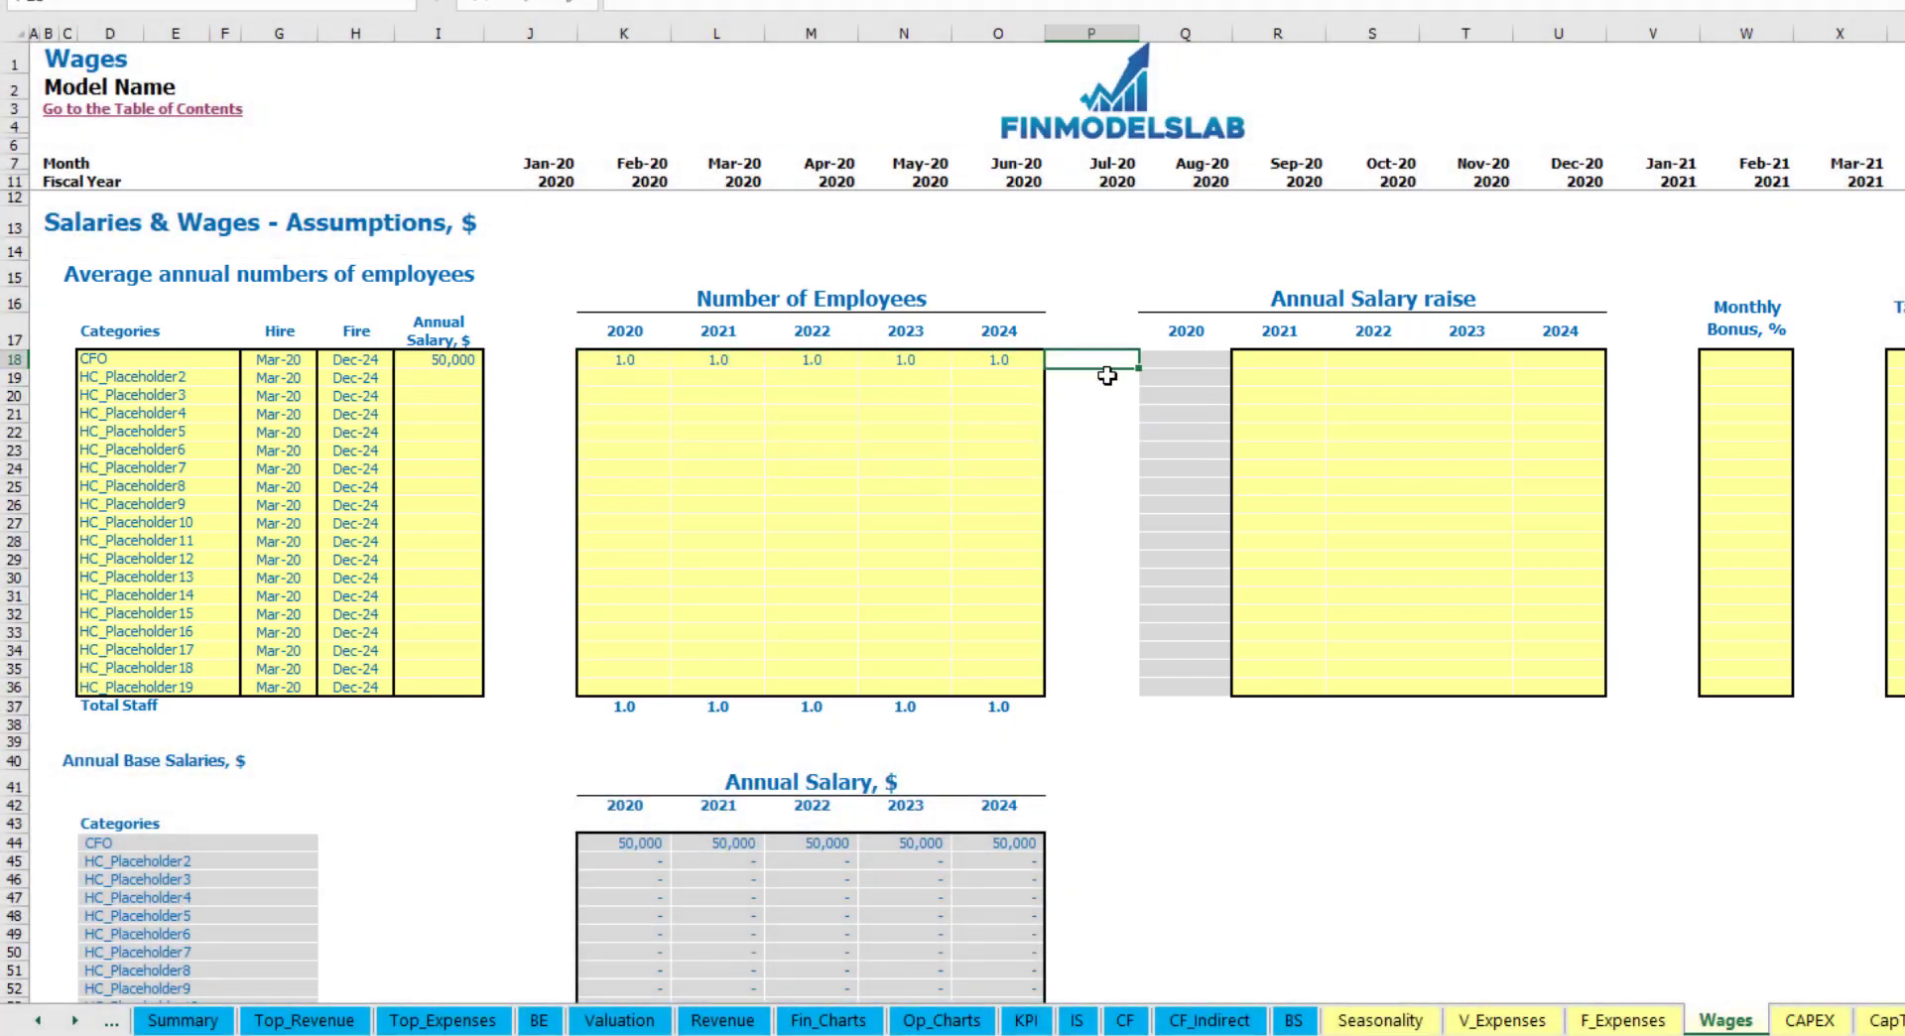
- Examine the CFO's monthly headcount across the forecast in the Total Staff Numbers table
scroll(1105, 530, "down", 4)
scroll(1133, 492, "up", 4)
scroll(1146, 500, "down", 13)
left_click(735, 493)
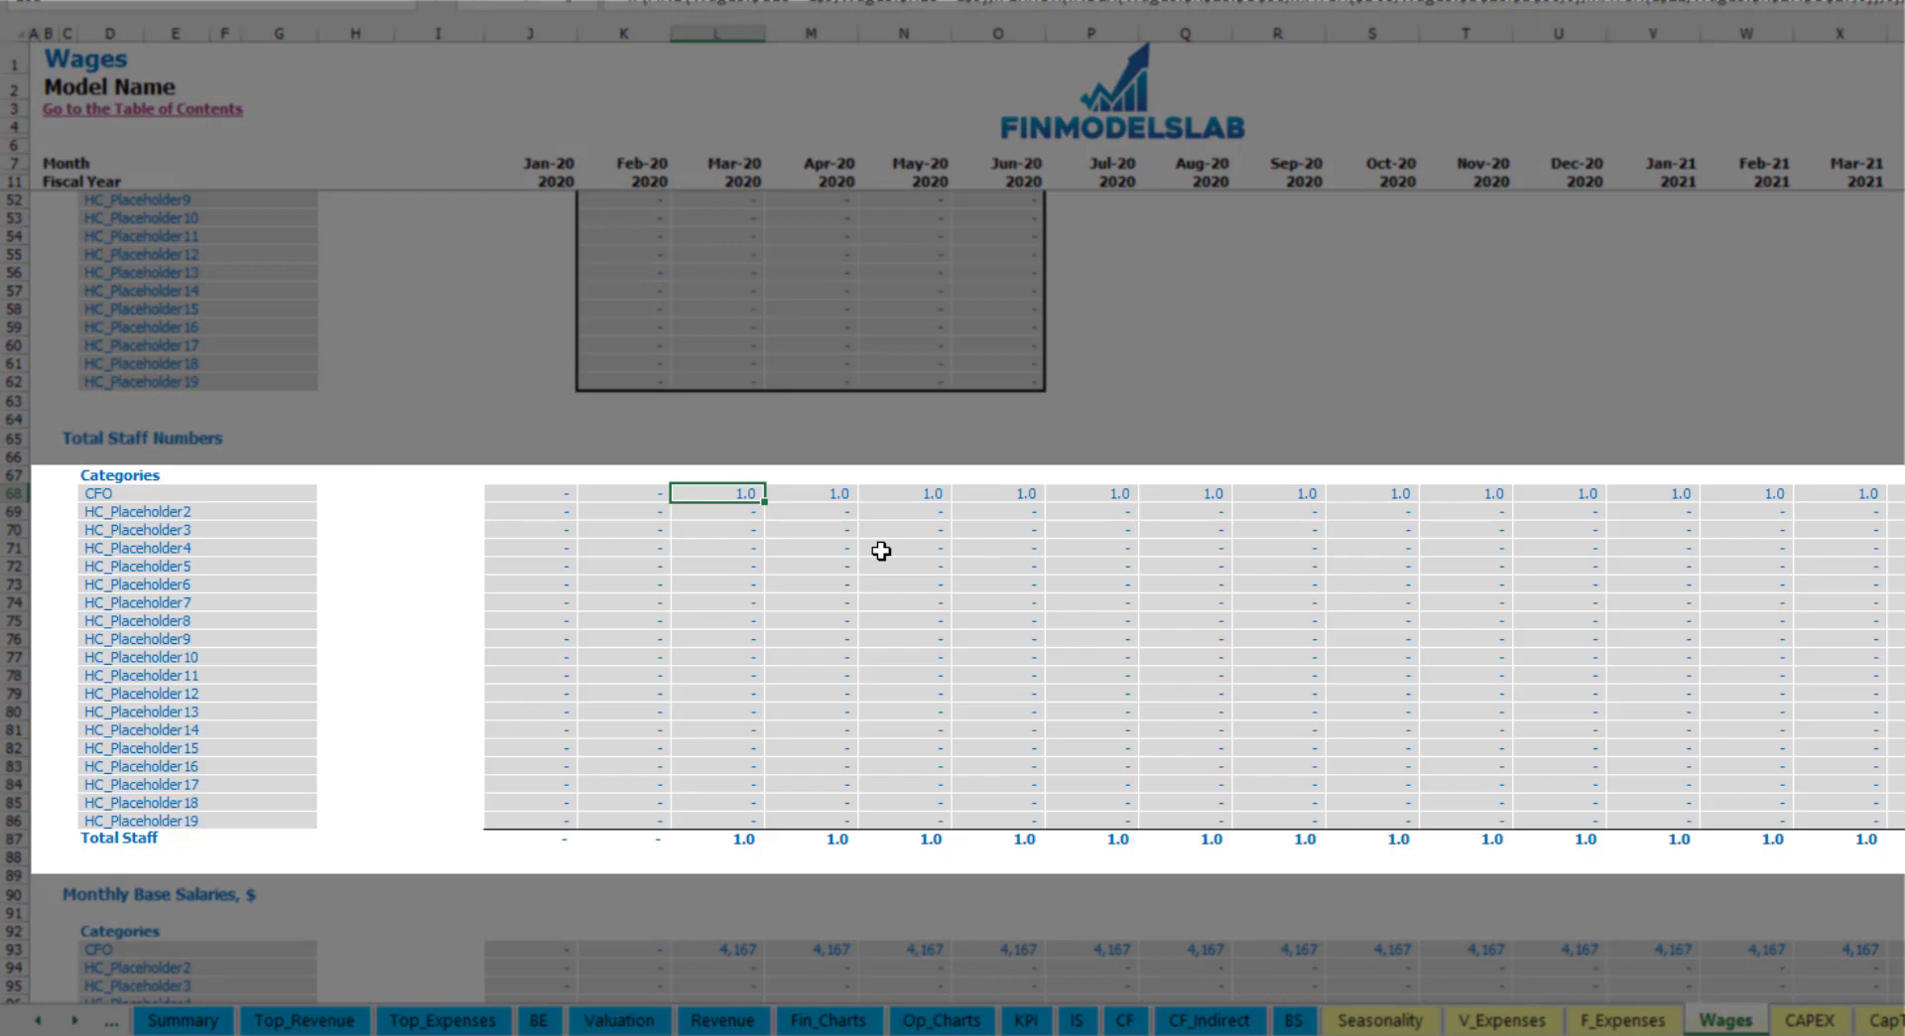
scroll(882, 551, "right", 10)
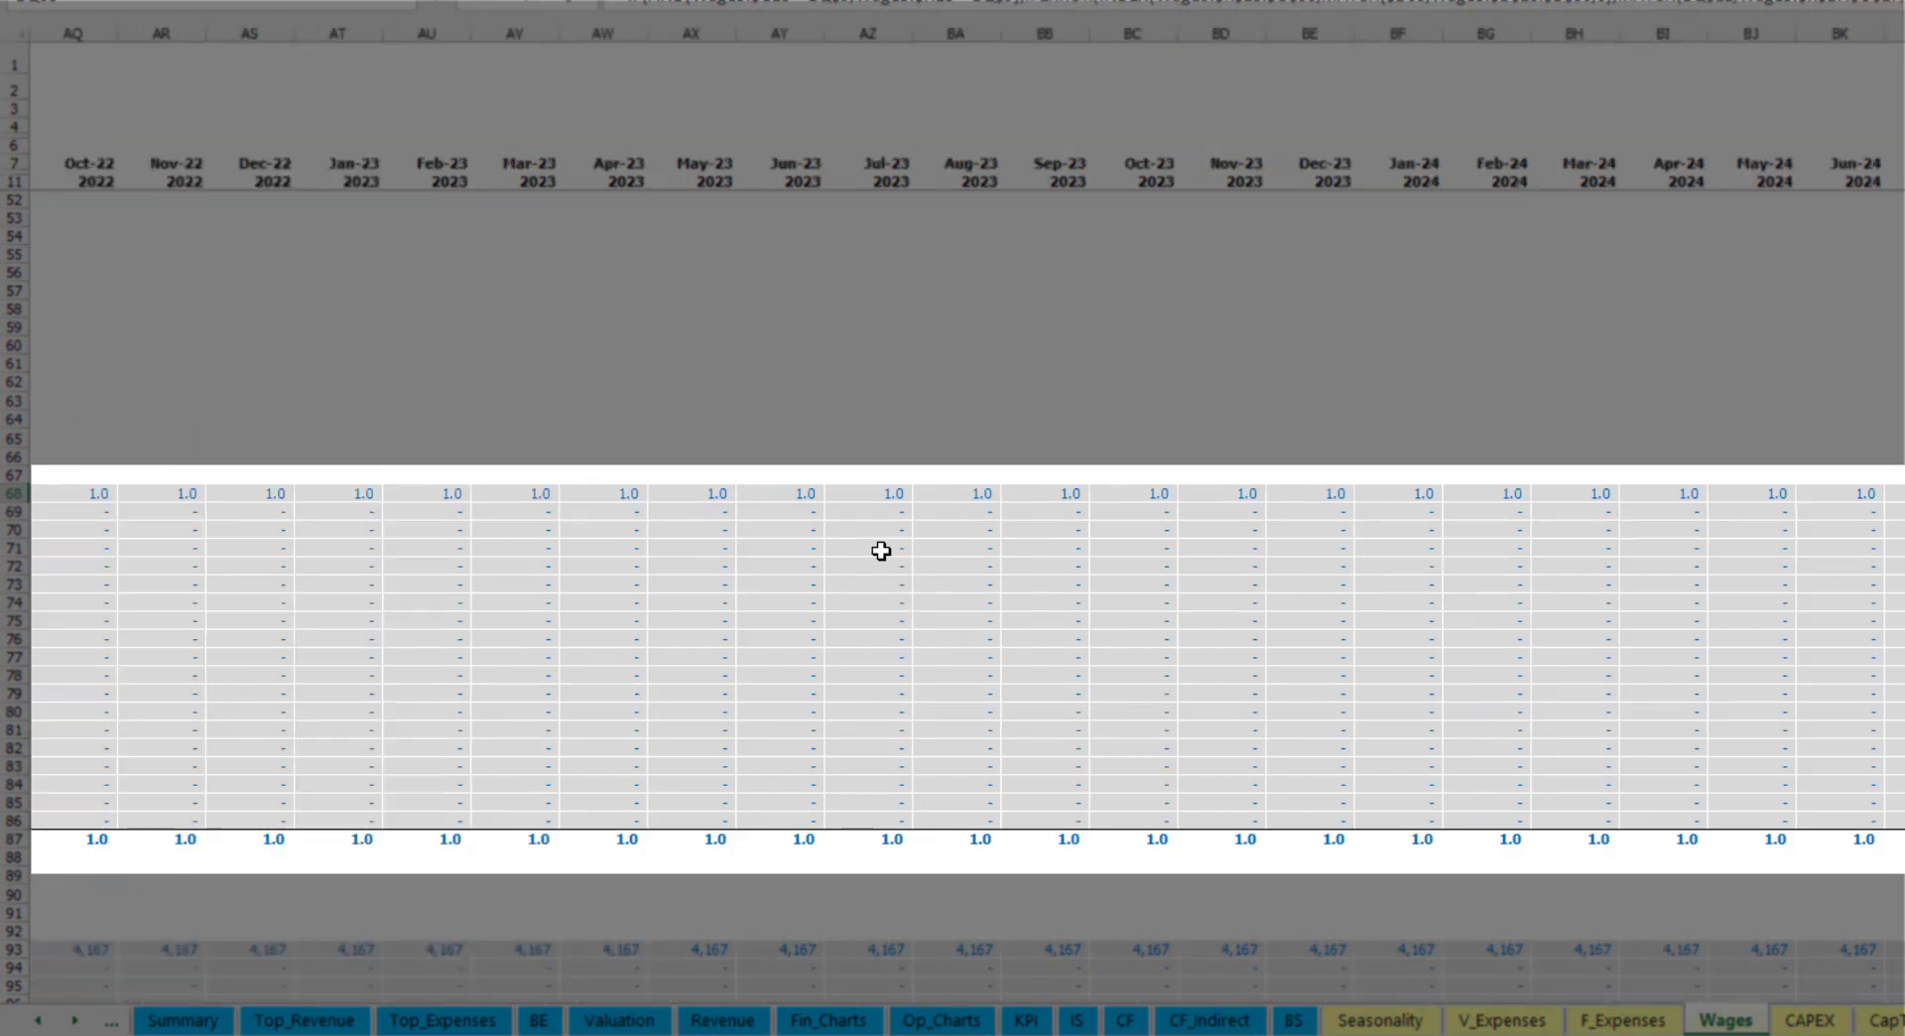
scroll(881, 551, "left", 10)
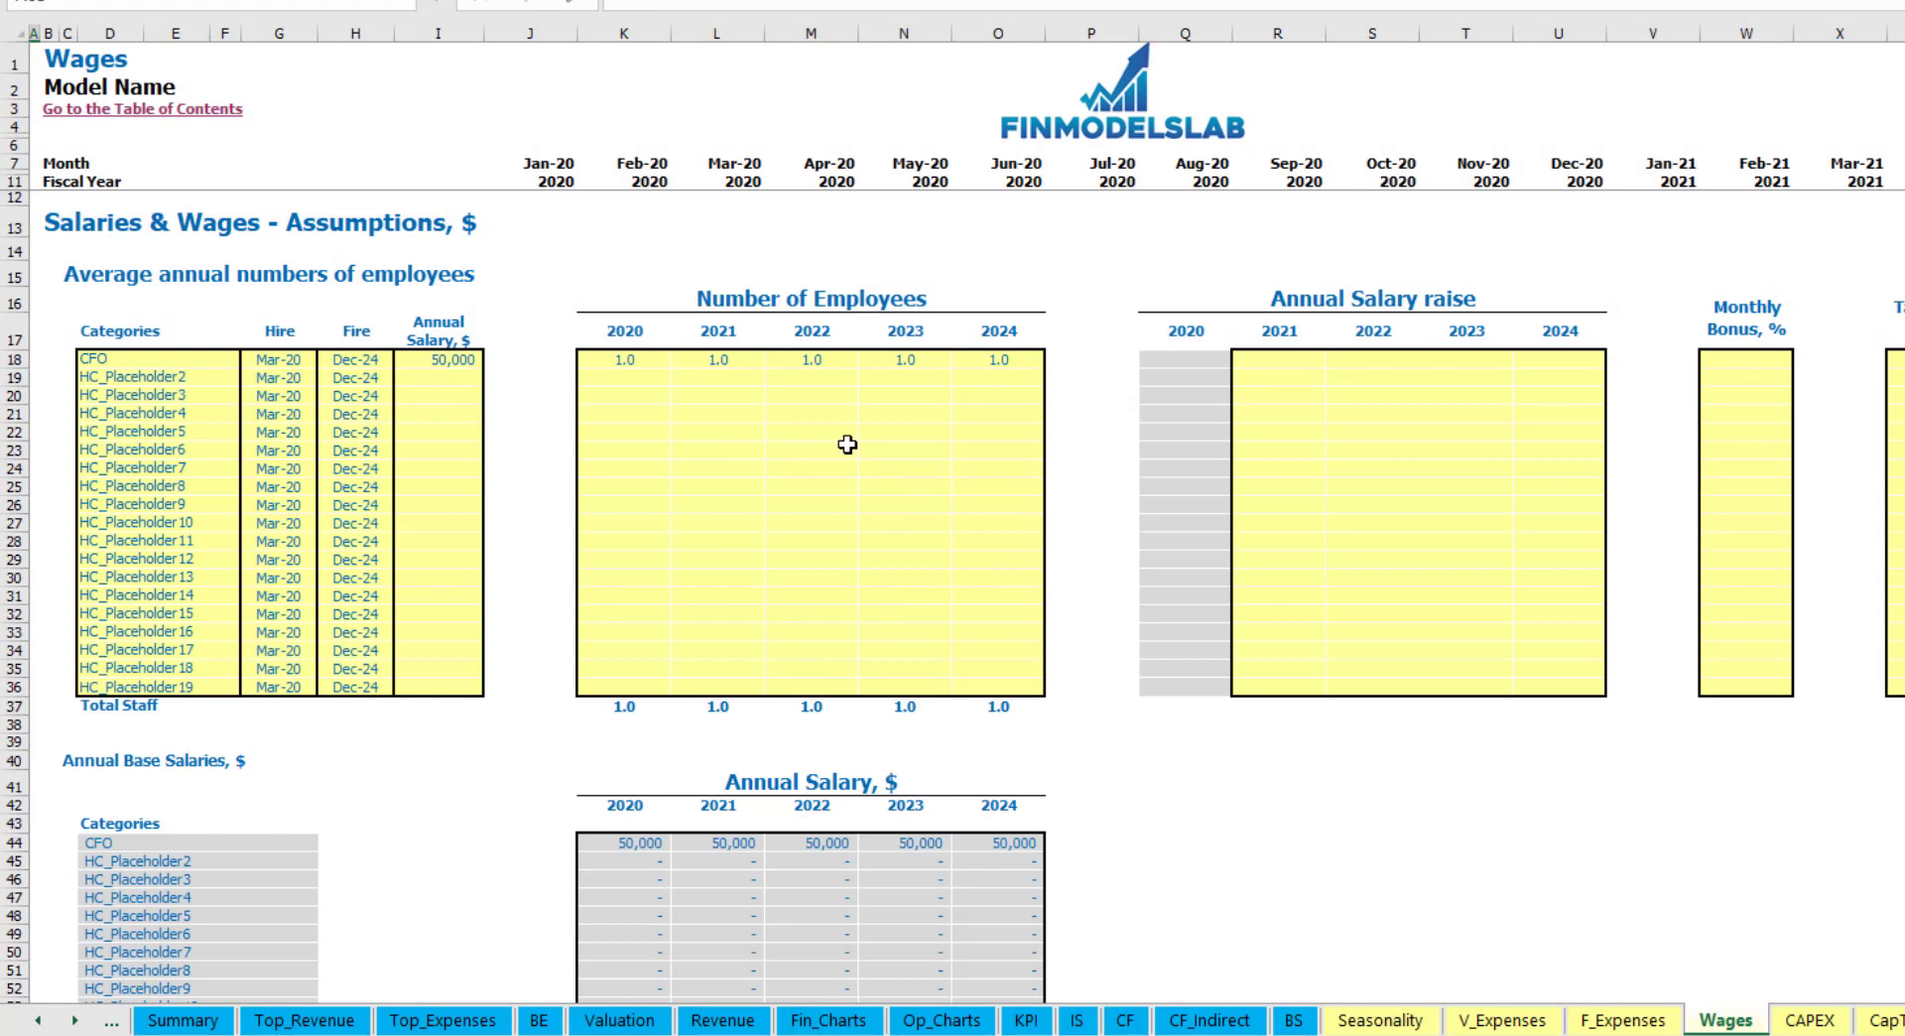
- Set the CFO's annual salary raise to 5% for 2021 and copy it across 2022 to 2024
left_click(1289, 362)
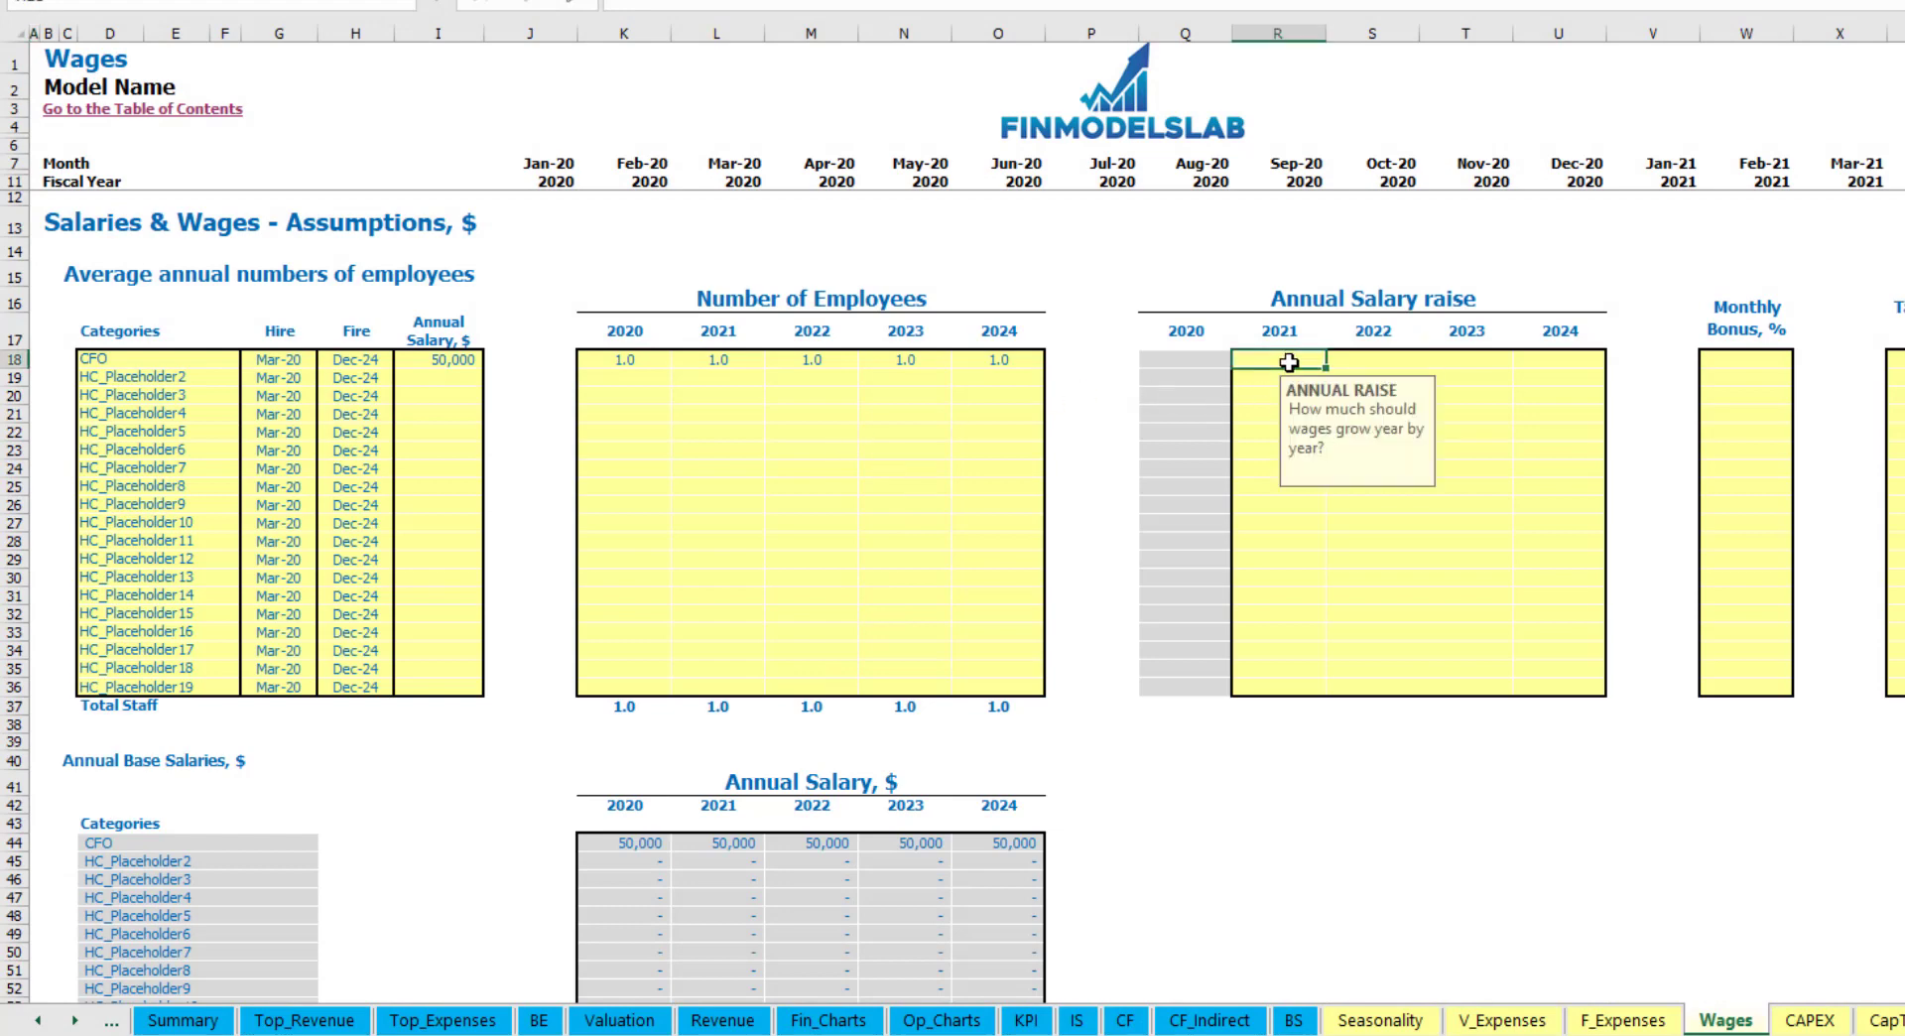
type("5")
key("Return")
key("Up")
key("ctrl+c")
key("Right")
key("shift+Right")
key("shift+Right")
key("ctrl+v")
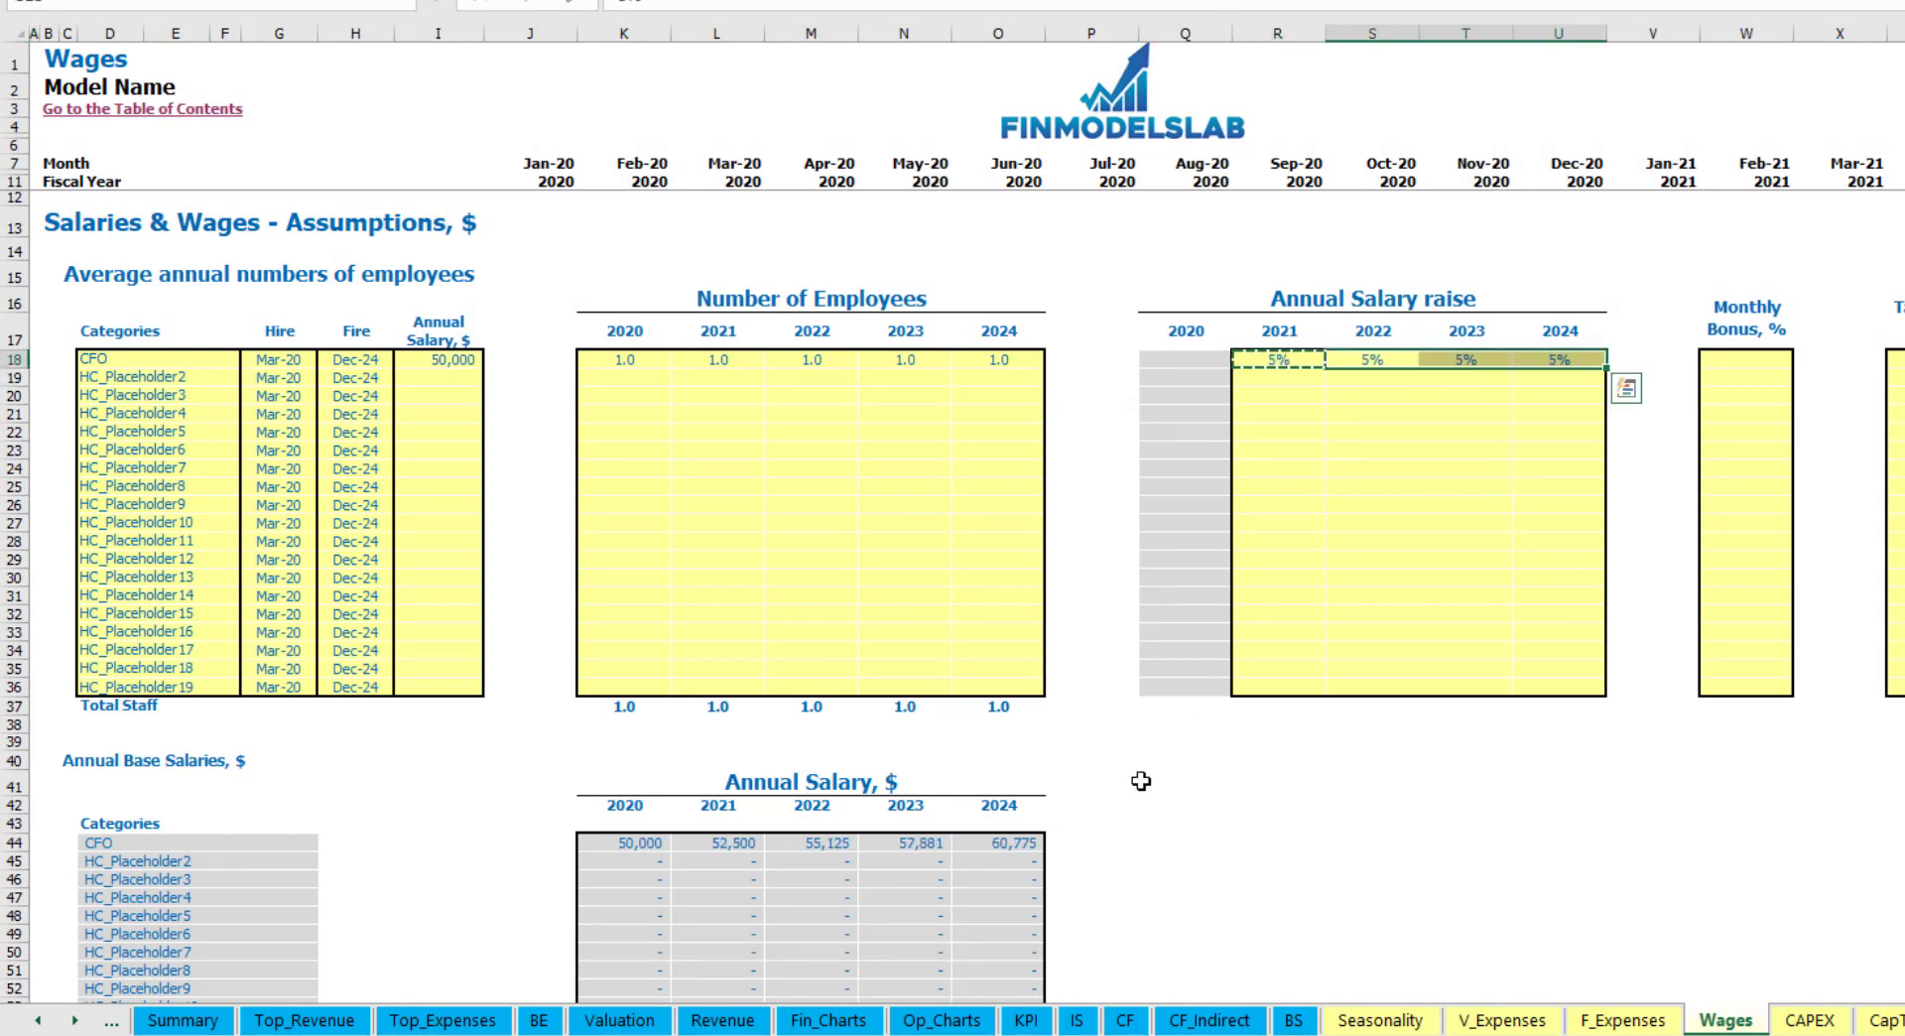
- Compare the CFO's yearly figures in the Annual Salary table with the base salary and annual raise inputs
left_click_drag(630, 846, 993, 850)
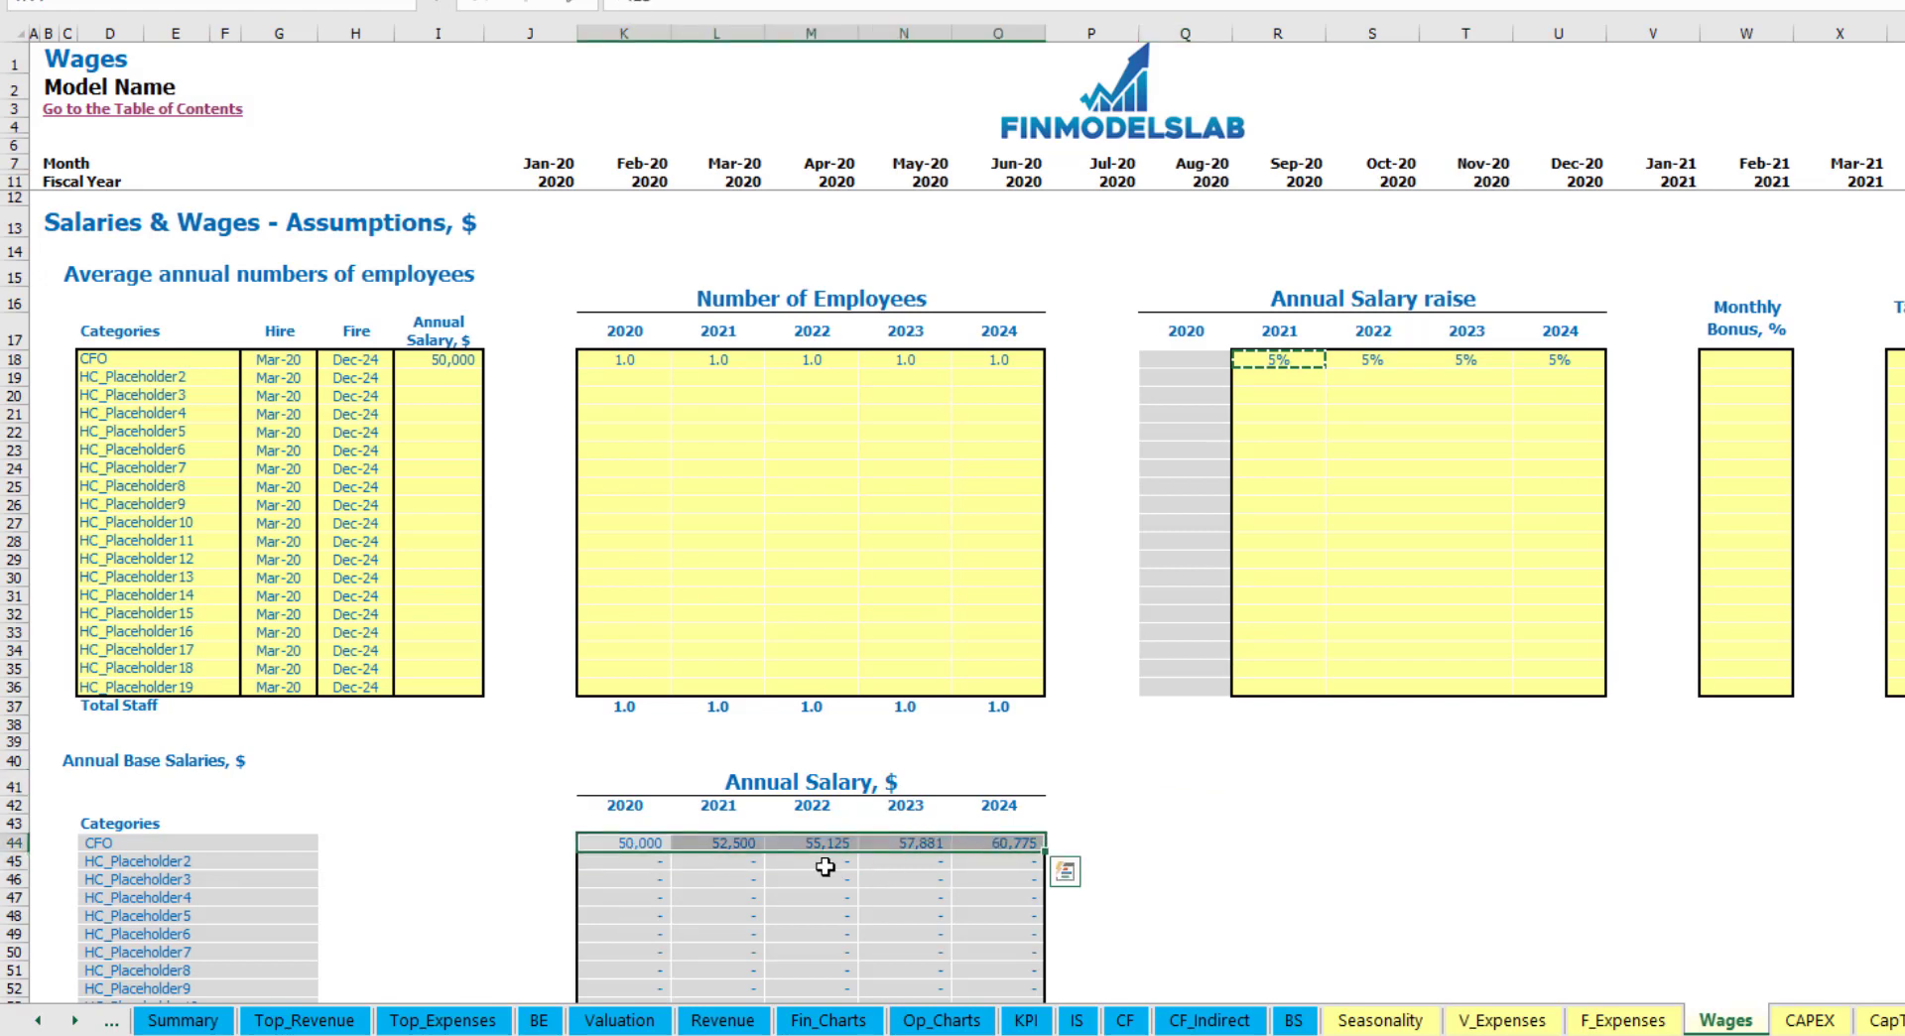
left_click(735, 863)
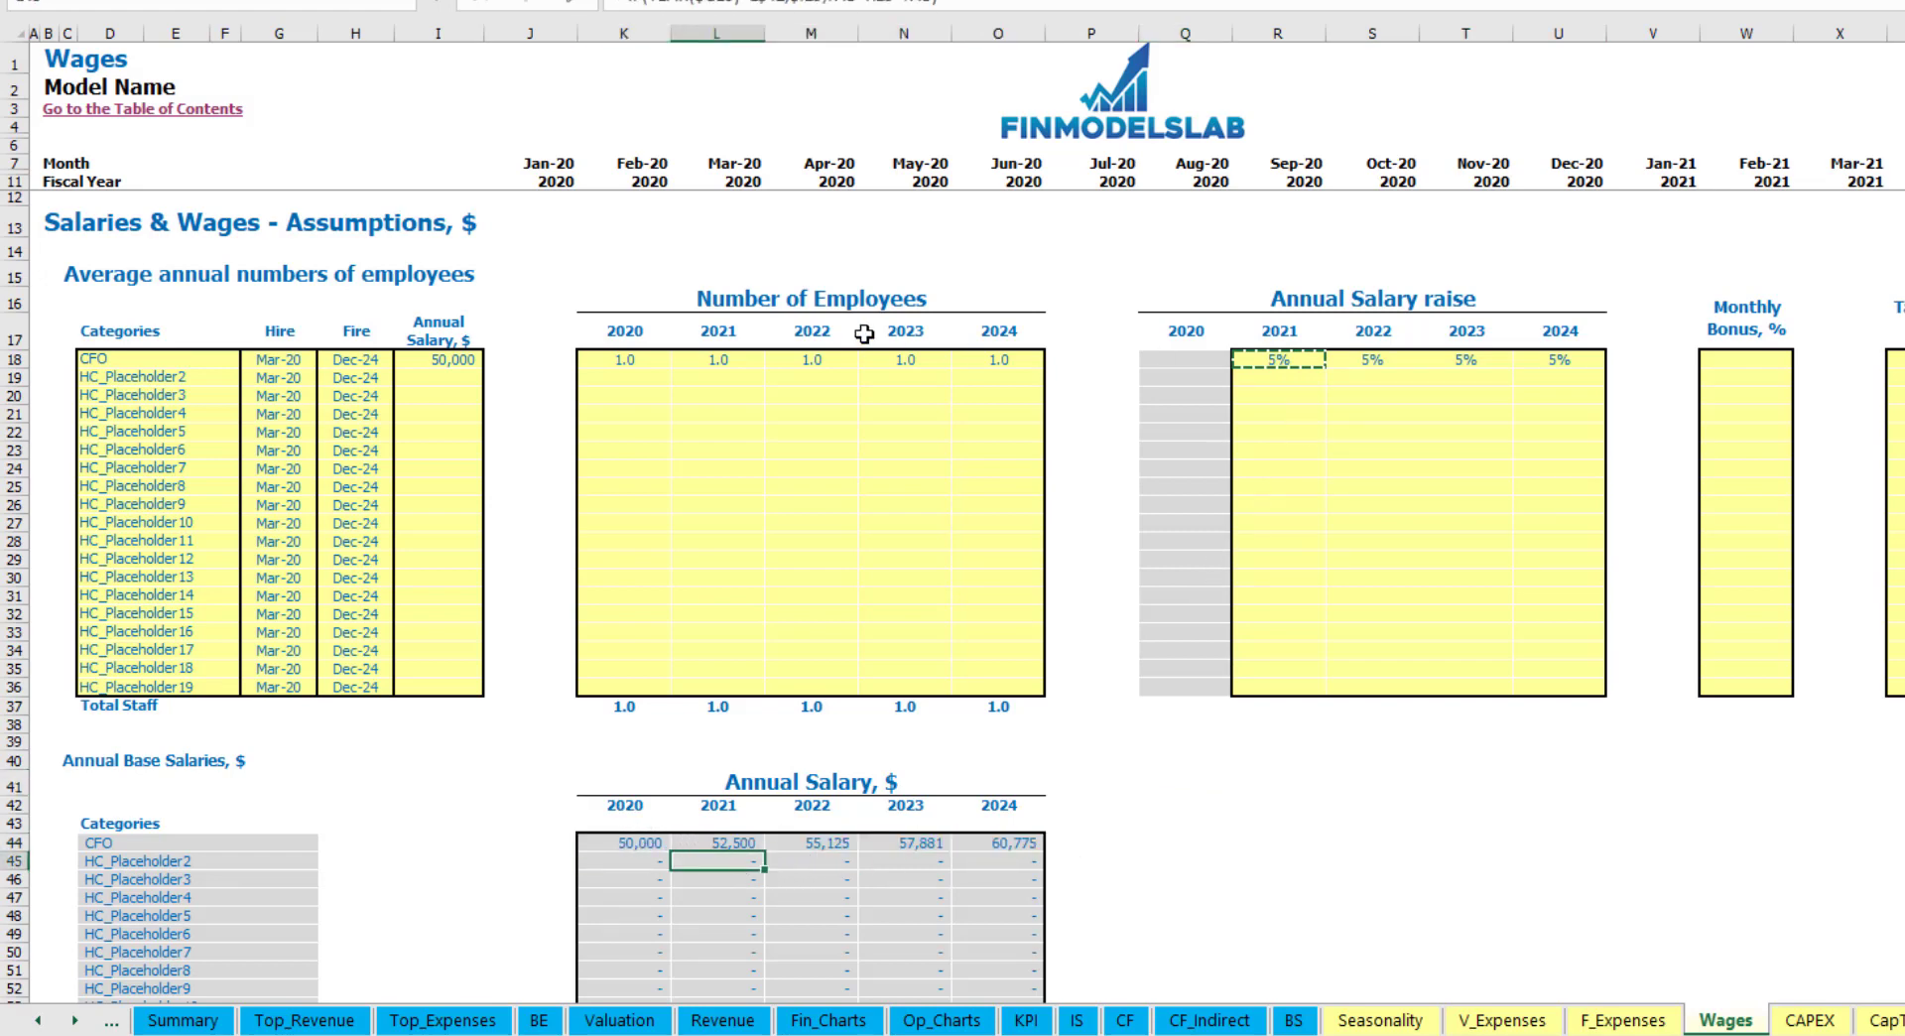
left_click(453, 360)
left_click_drag(1305, 359, 1551, 363)
left_click(724, 843)
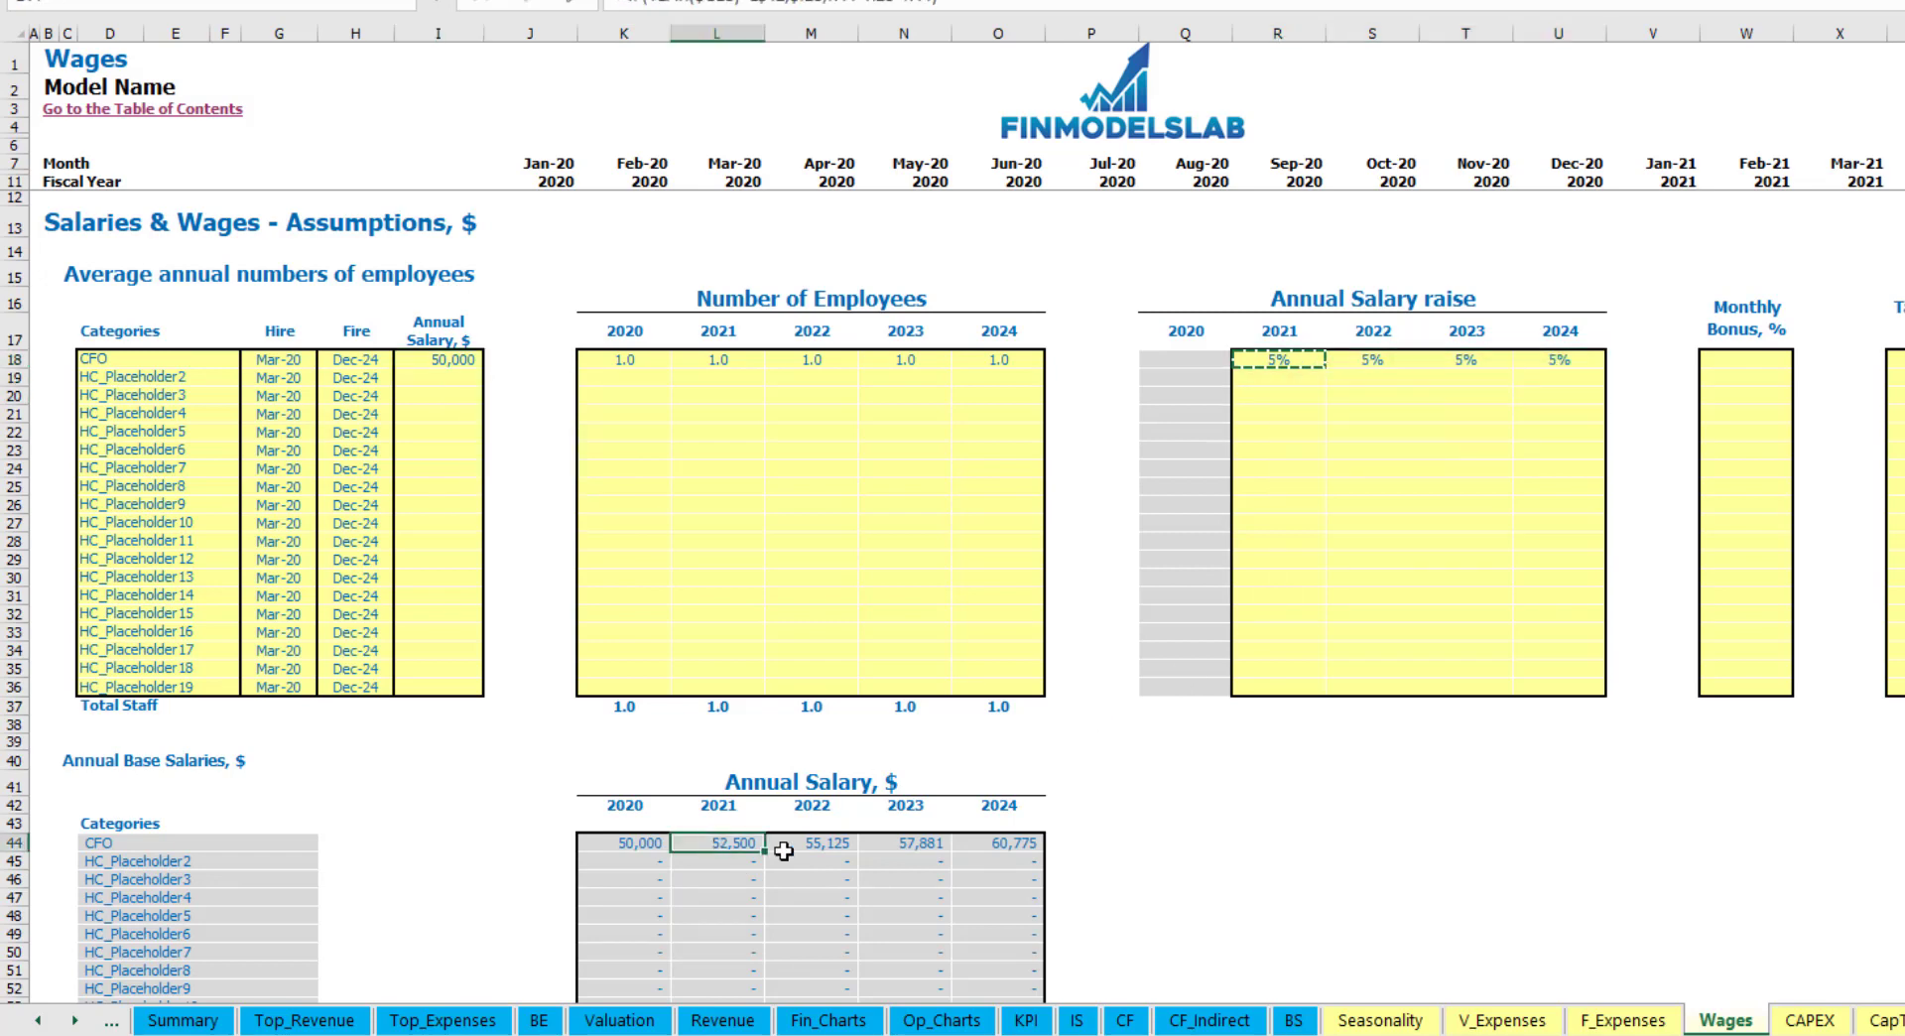
- Set the CFO's monthly bonus to 10% and fill in the tax rate
left_click(1757, 359)
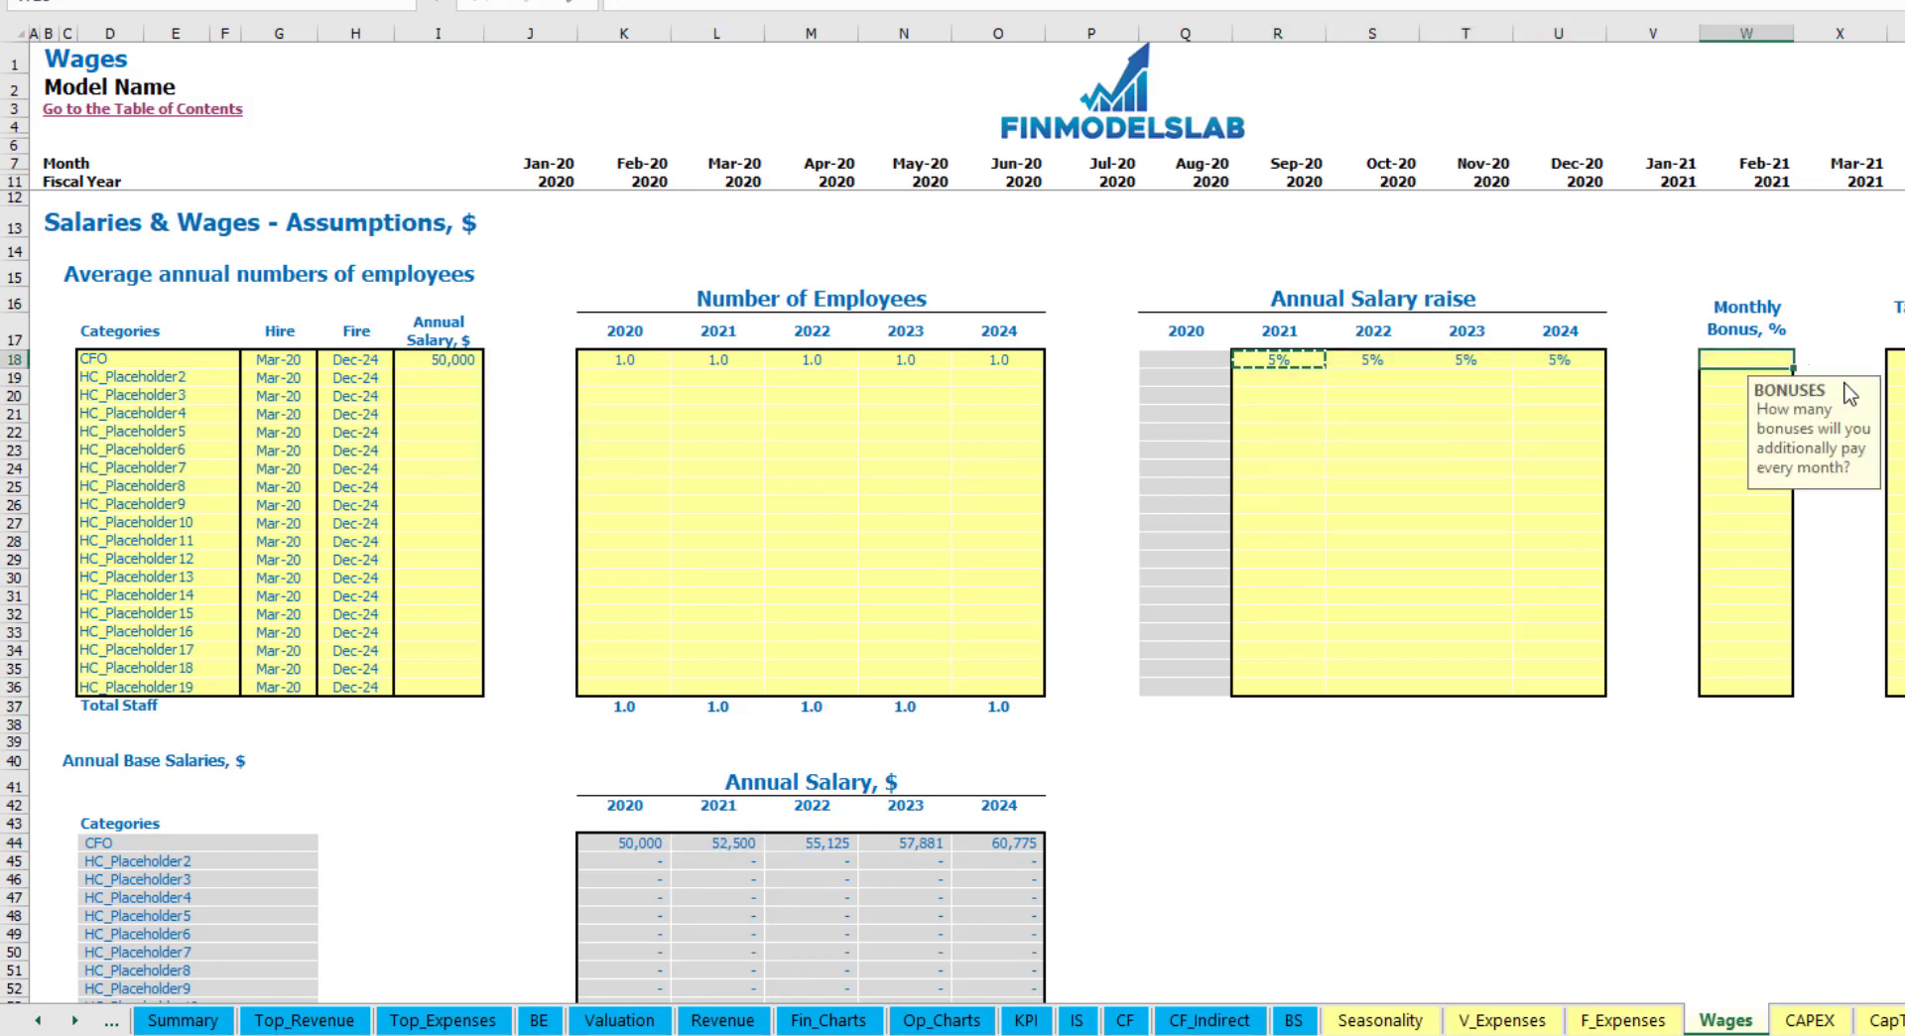
type("10%")
key("Return")
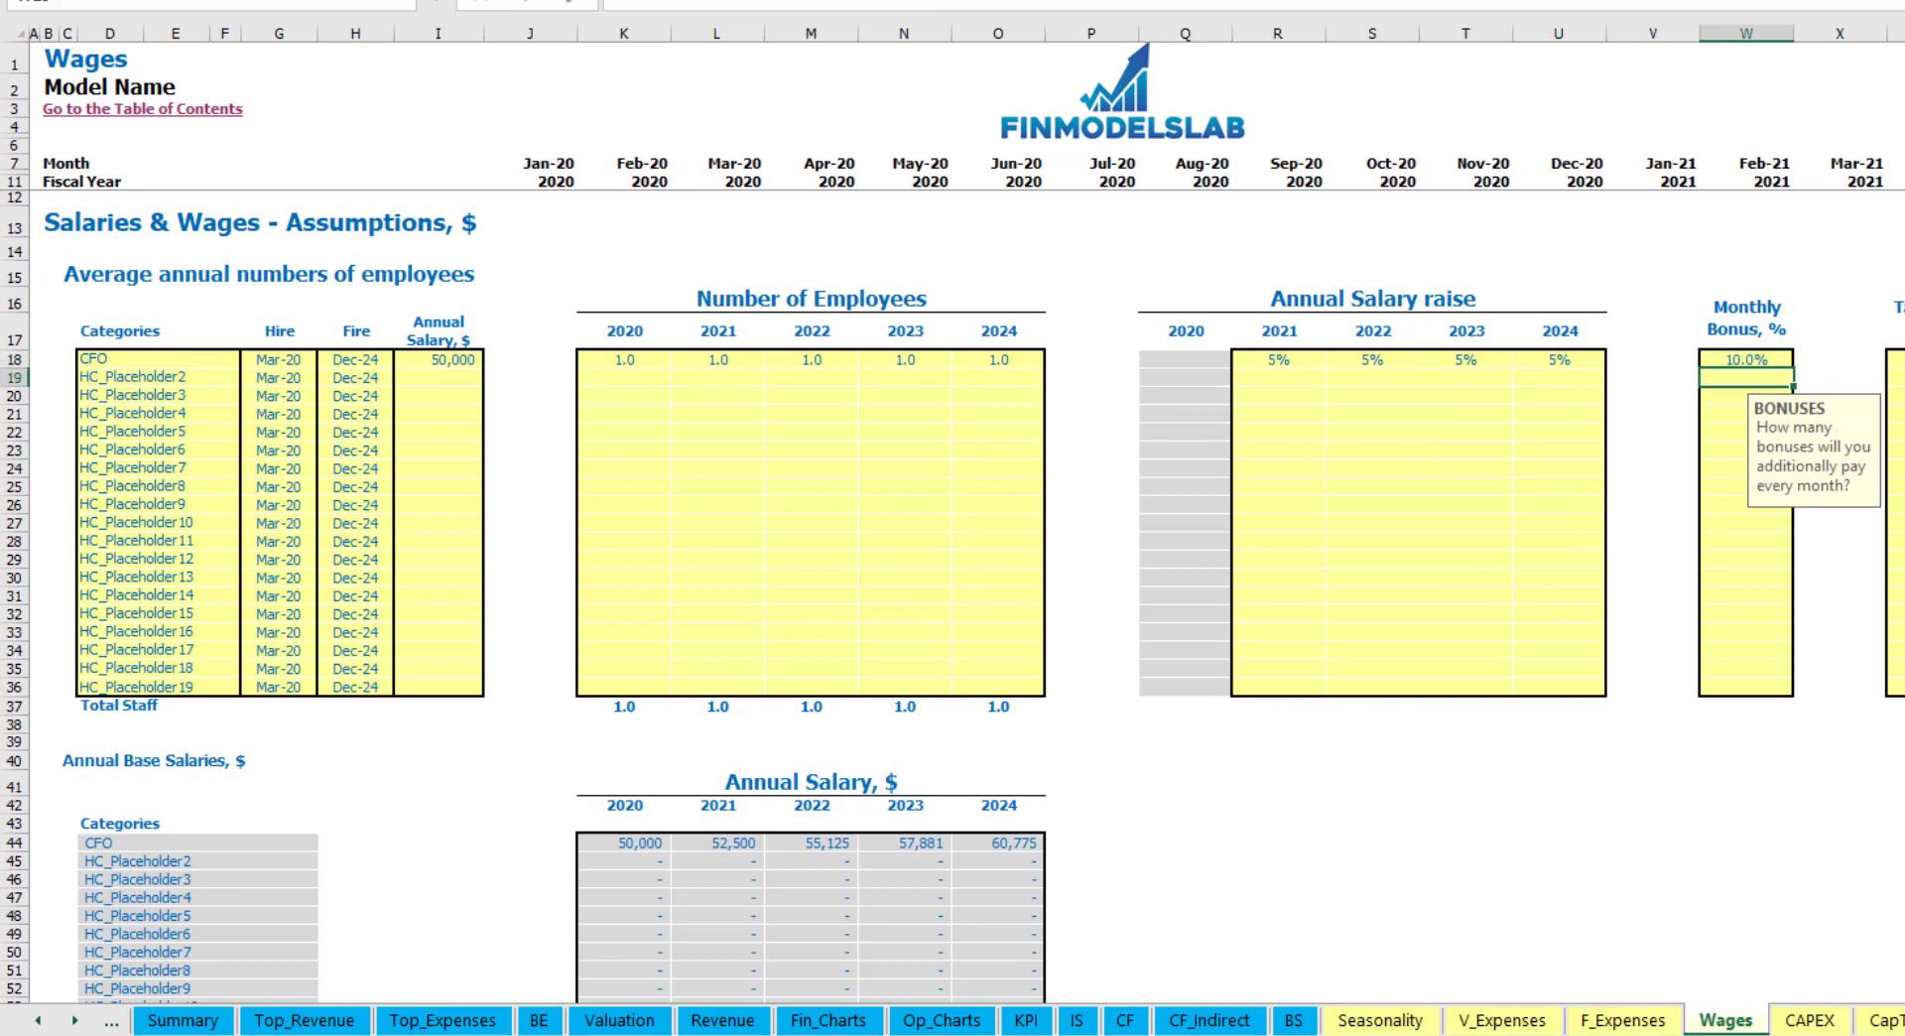
left_click(1896, 359)
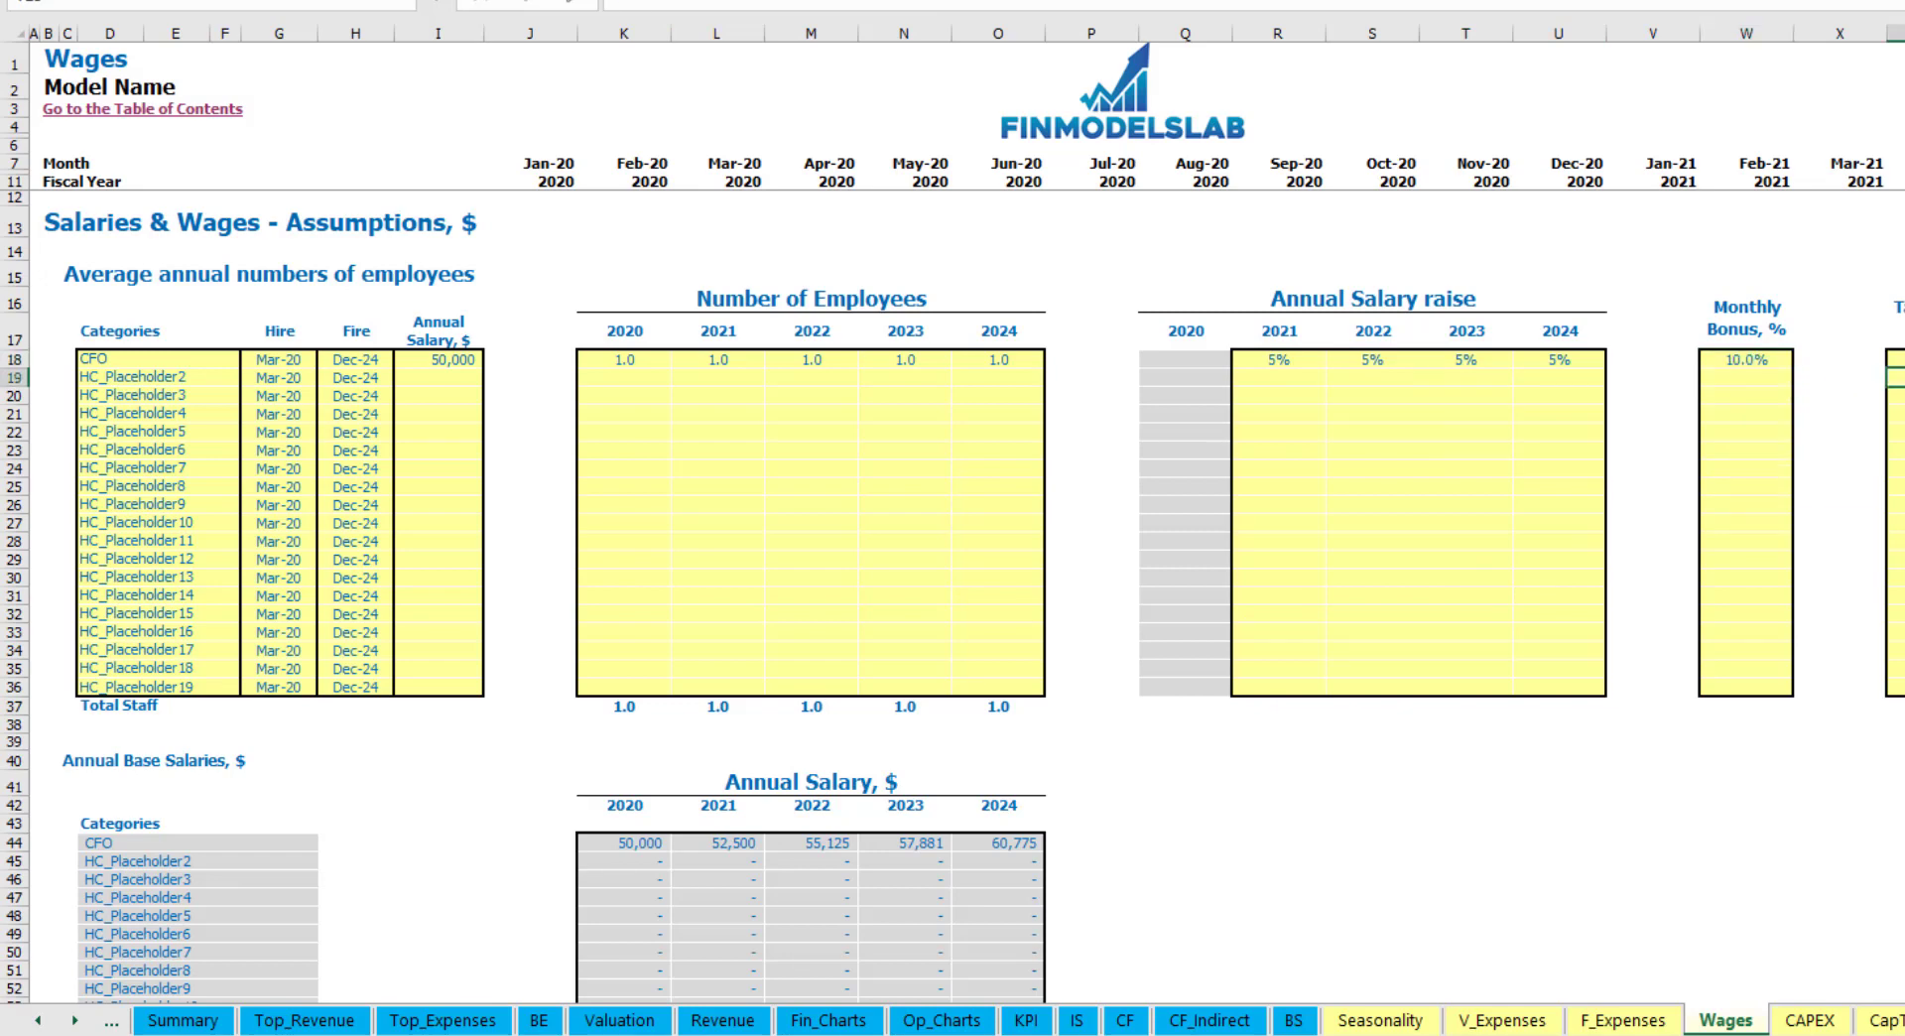
- Examine the CFO rows in the Monthly Base Salaries, Monthly Bonus and Monthly Base Taxes tables
scroll(814, 596, "down", 13)
scroll(683, 702, "down", 3)
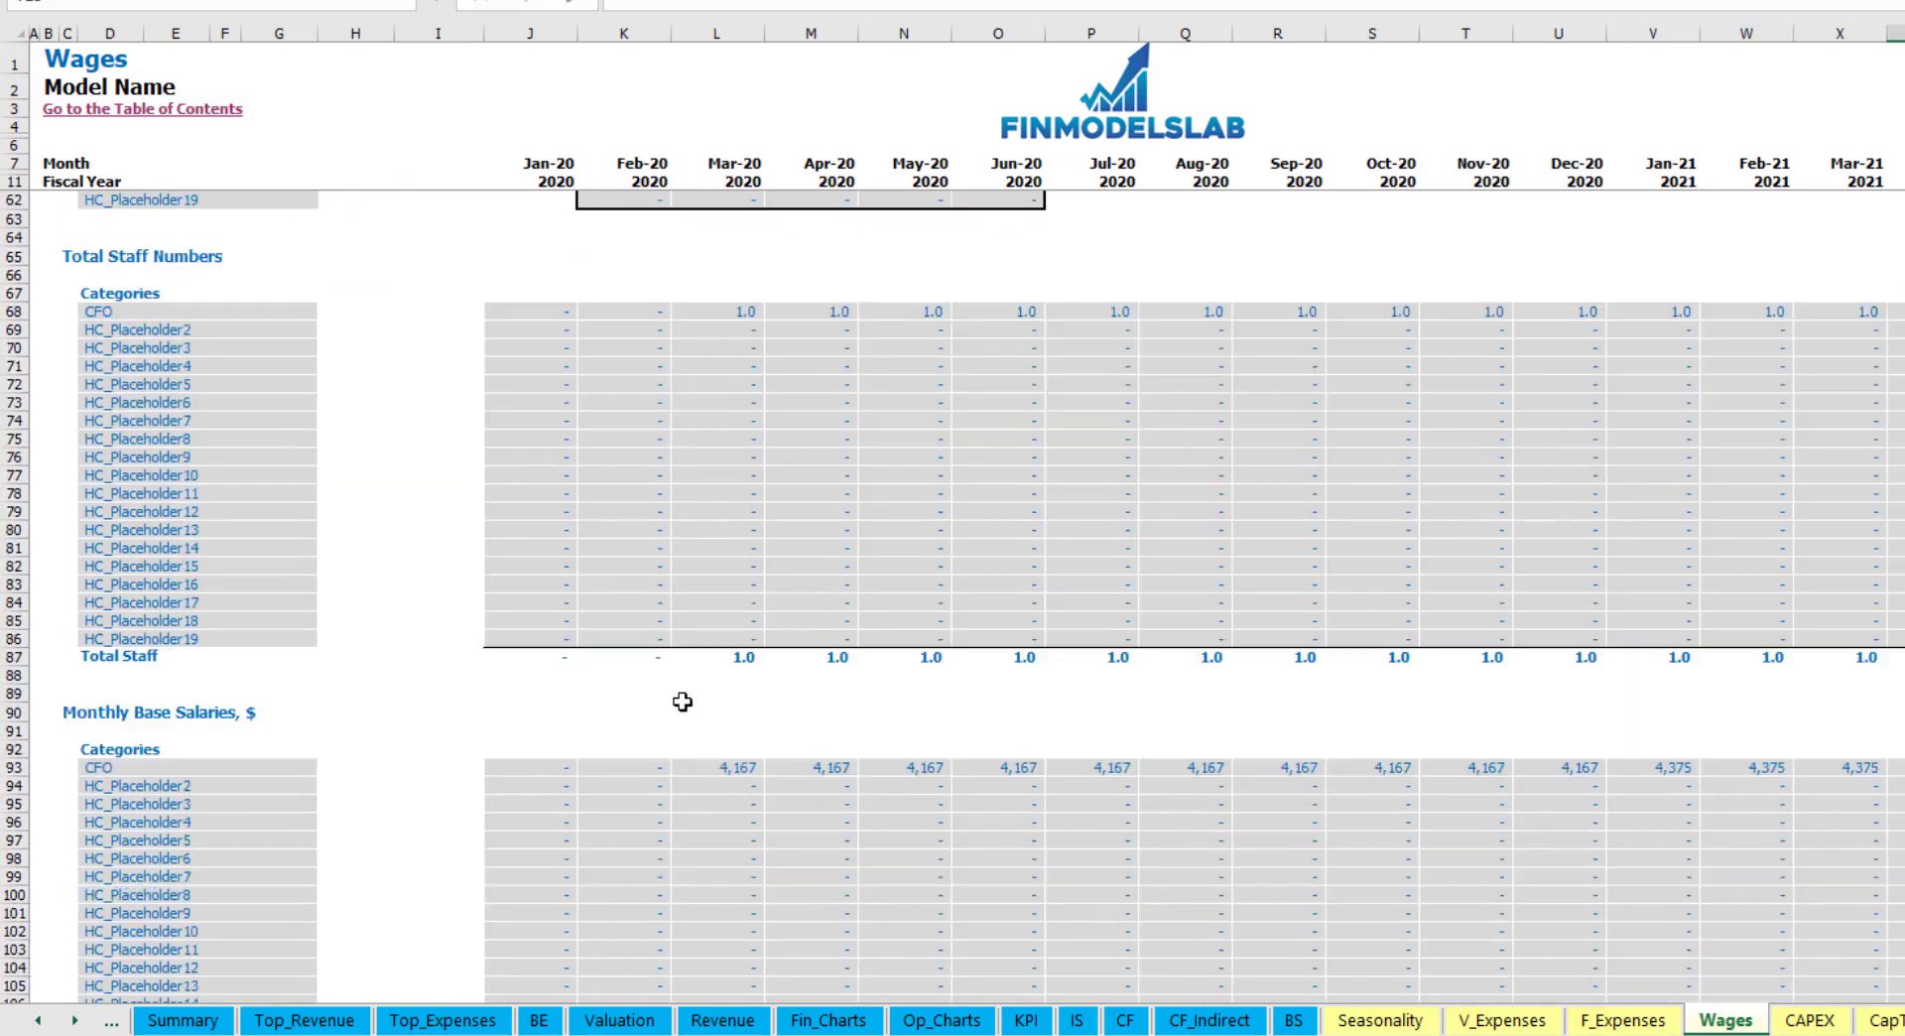
scroll(40, 785, "down", 3)
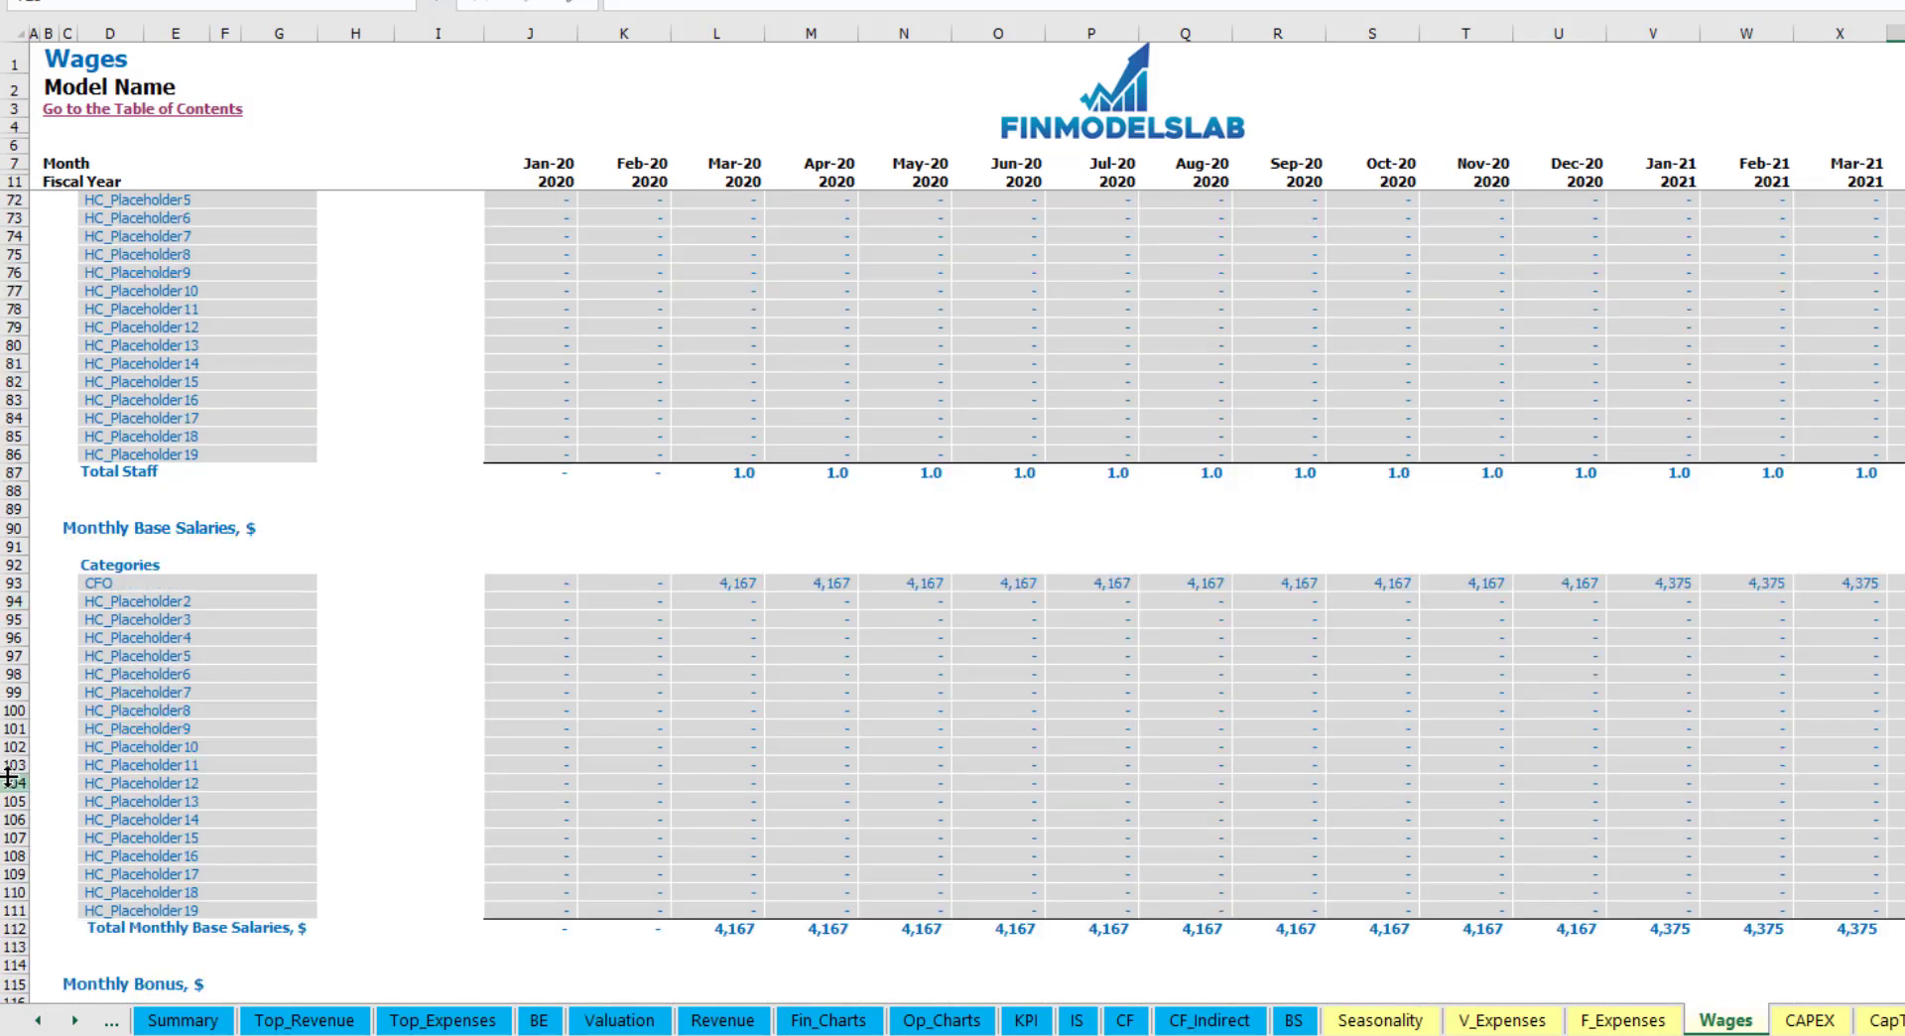
left_click(8, 583)
left_click(744, 582)
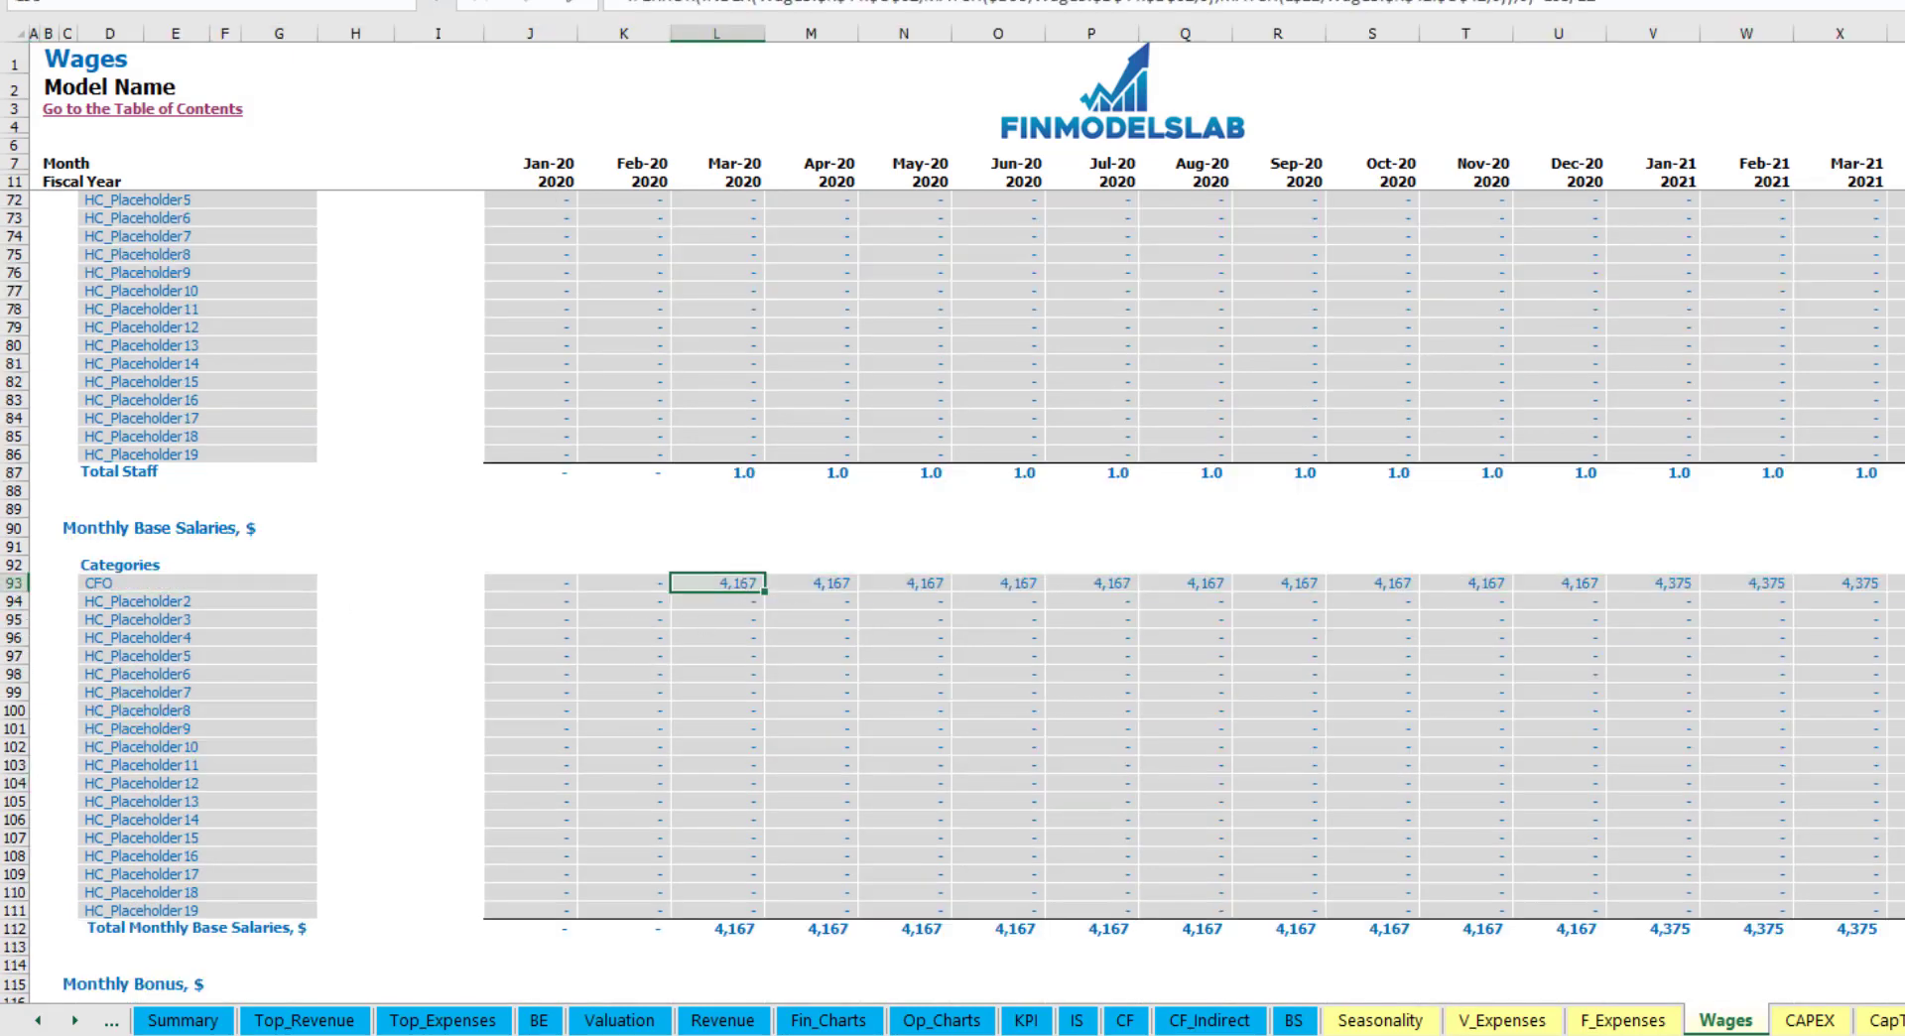
scroll(373, 705, "down", 7)
left_click(17, 672)
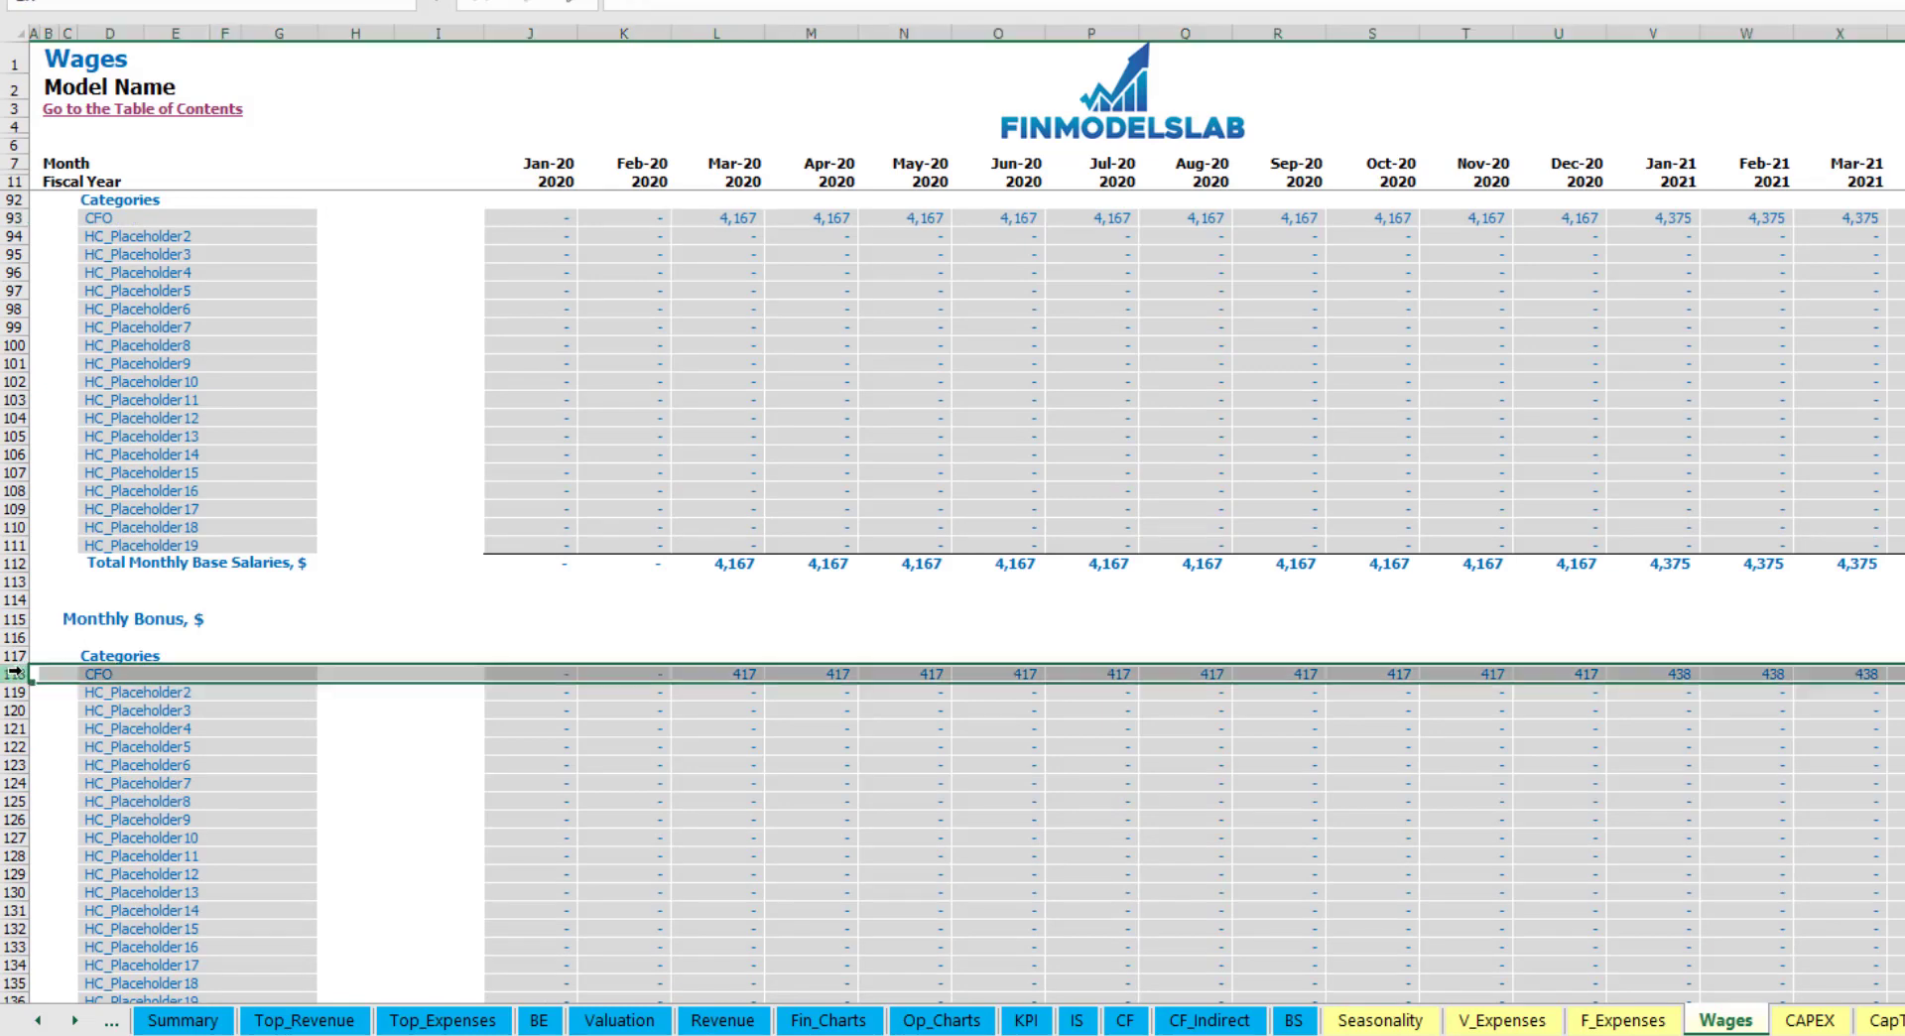
left_click(734, 677)
scroll(149, 699, "down", 3)
scroll(149, 699, "down", 3)
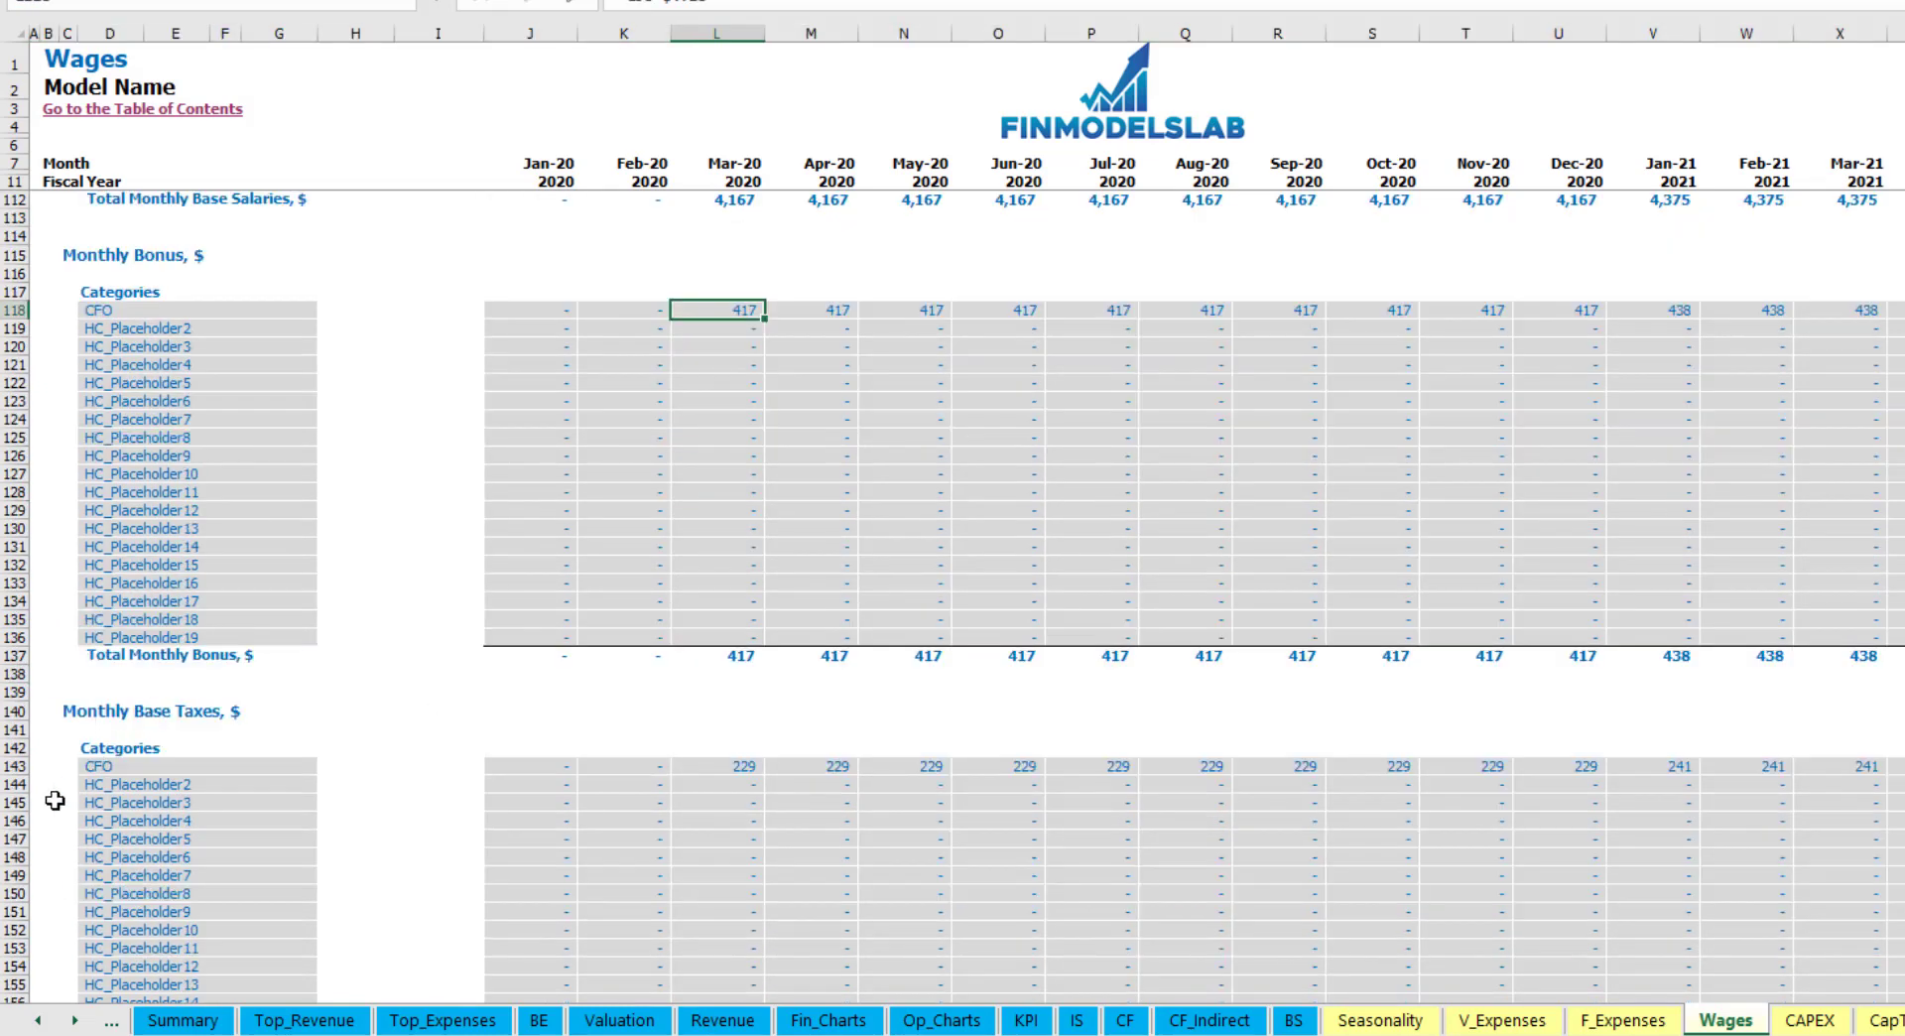
left_click(17, 767)
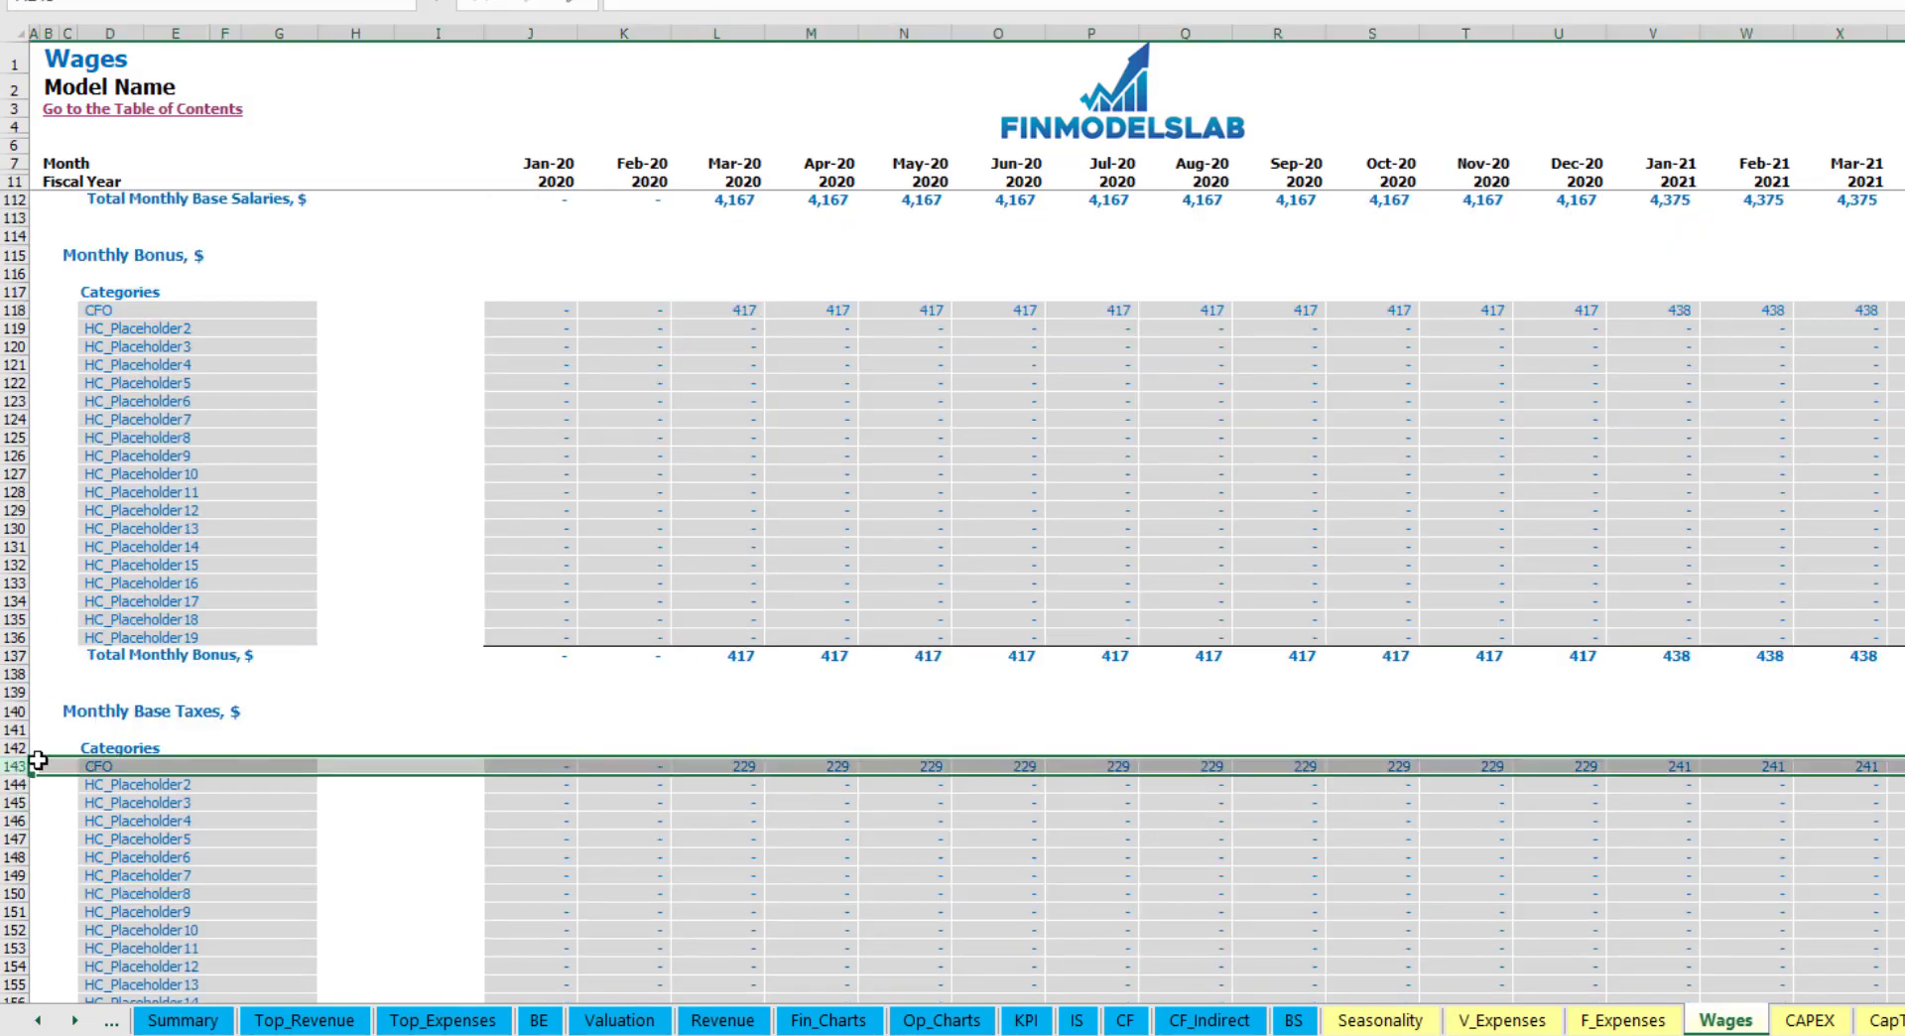
- Rename the second staff category, HC_Placeholder2, in the salary assumptions as Admin HC
scroll(880, 725, "up", 20)
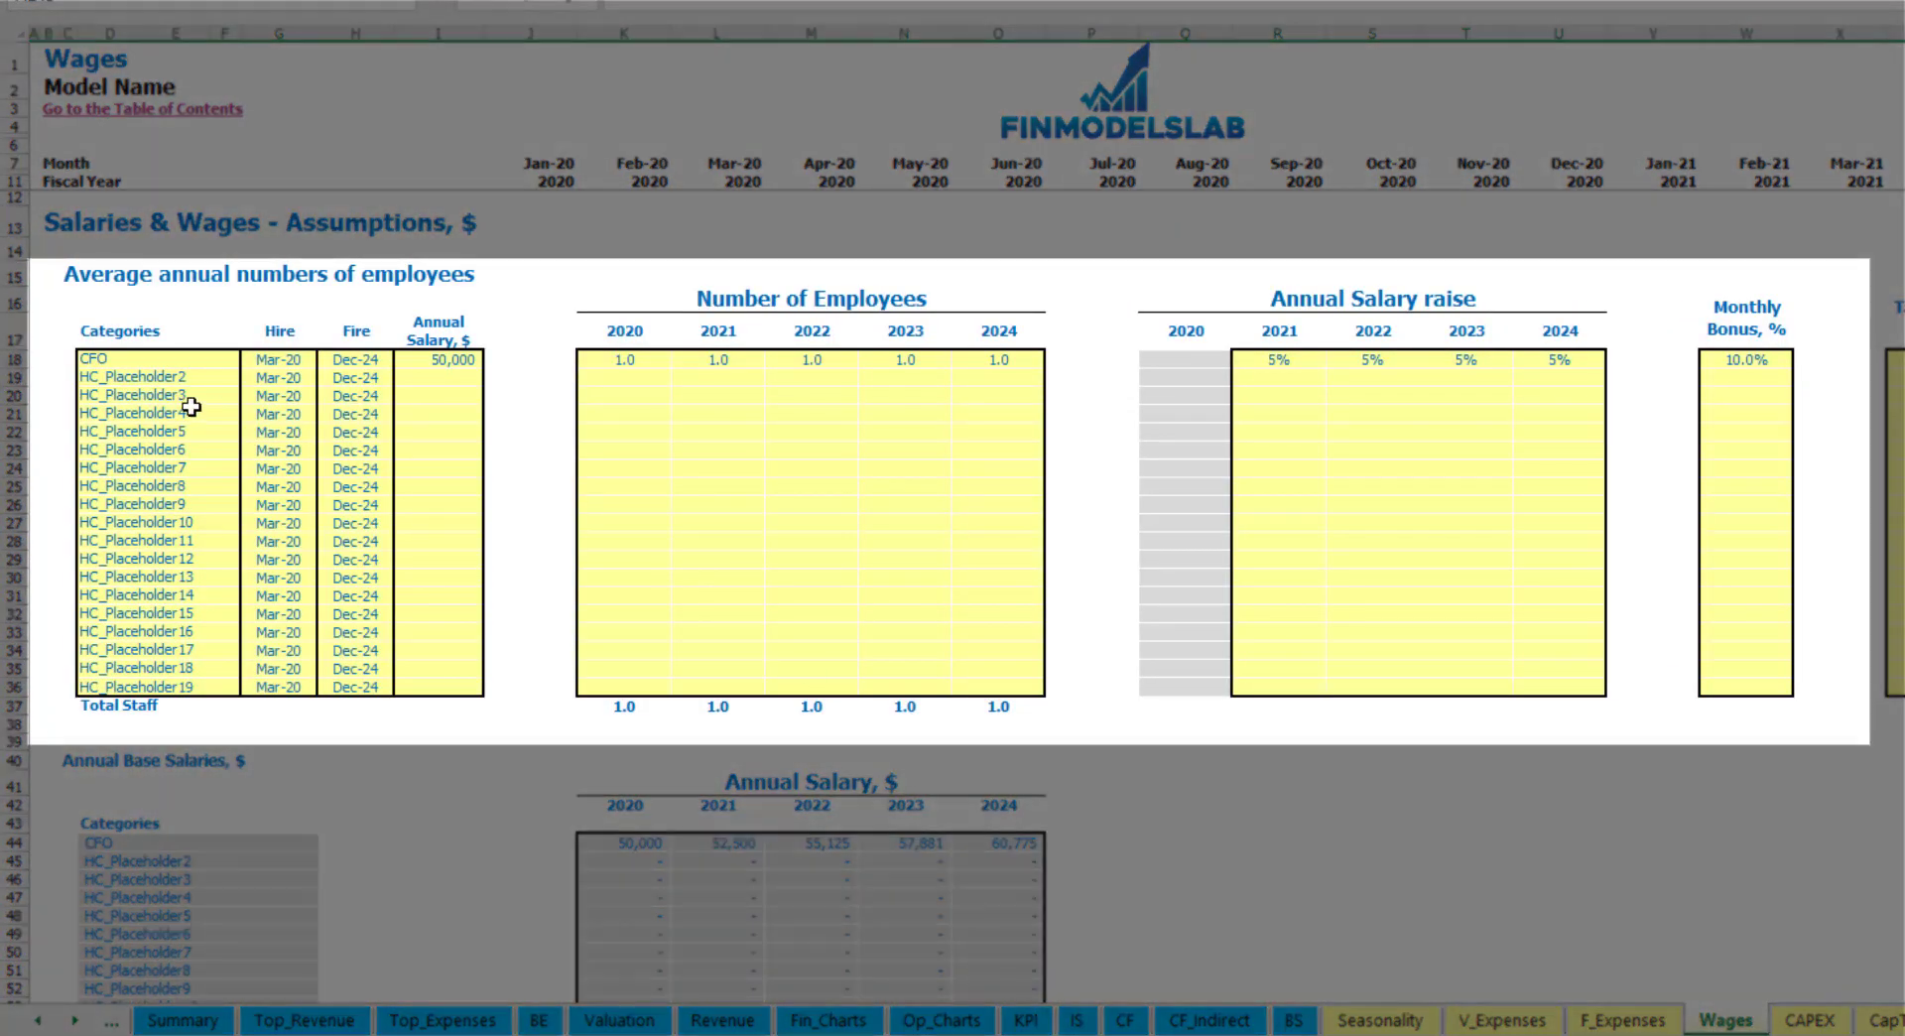
left_click(153, 376)
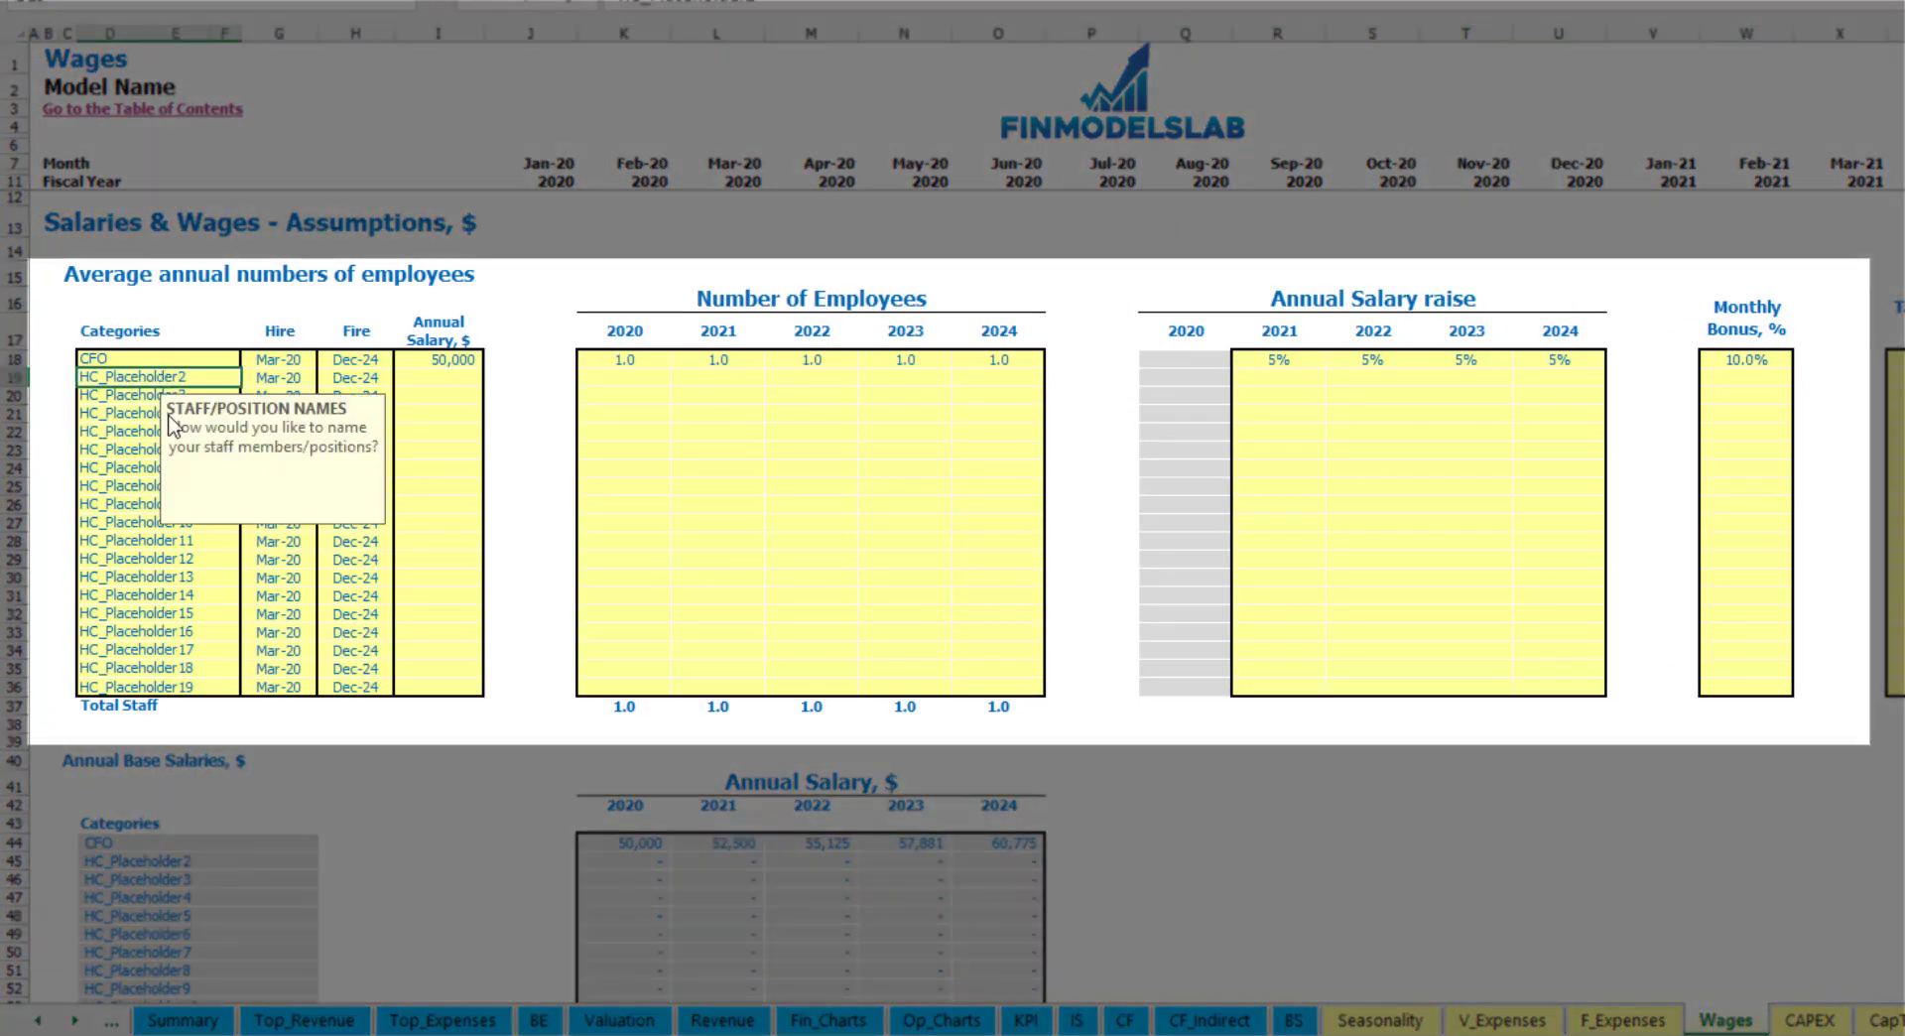
type("Admin HC")
key("Return")
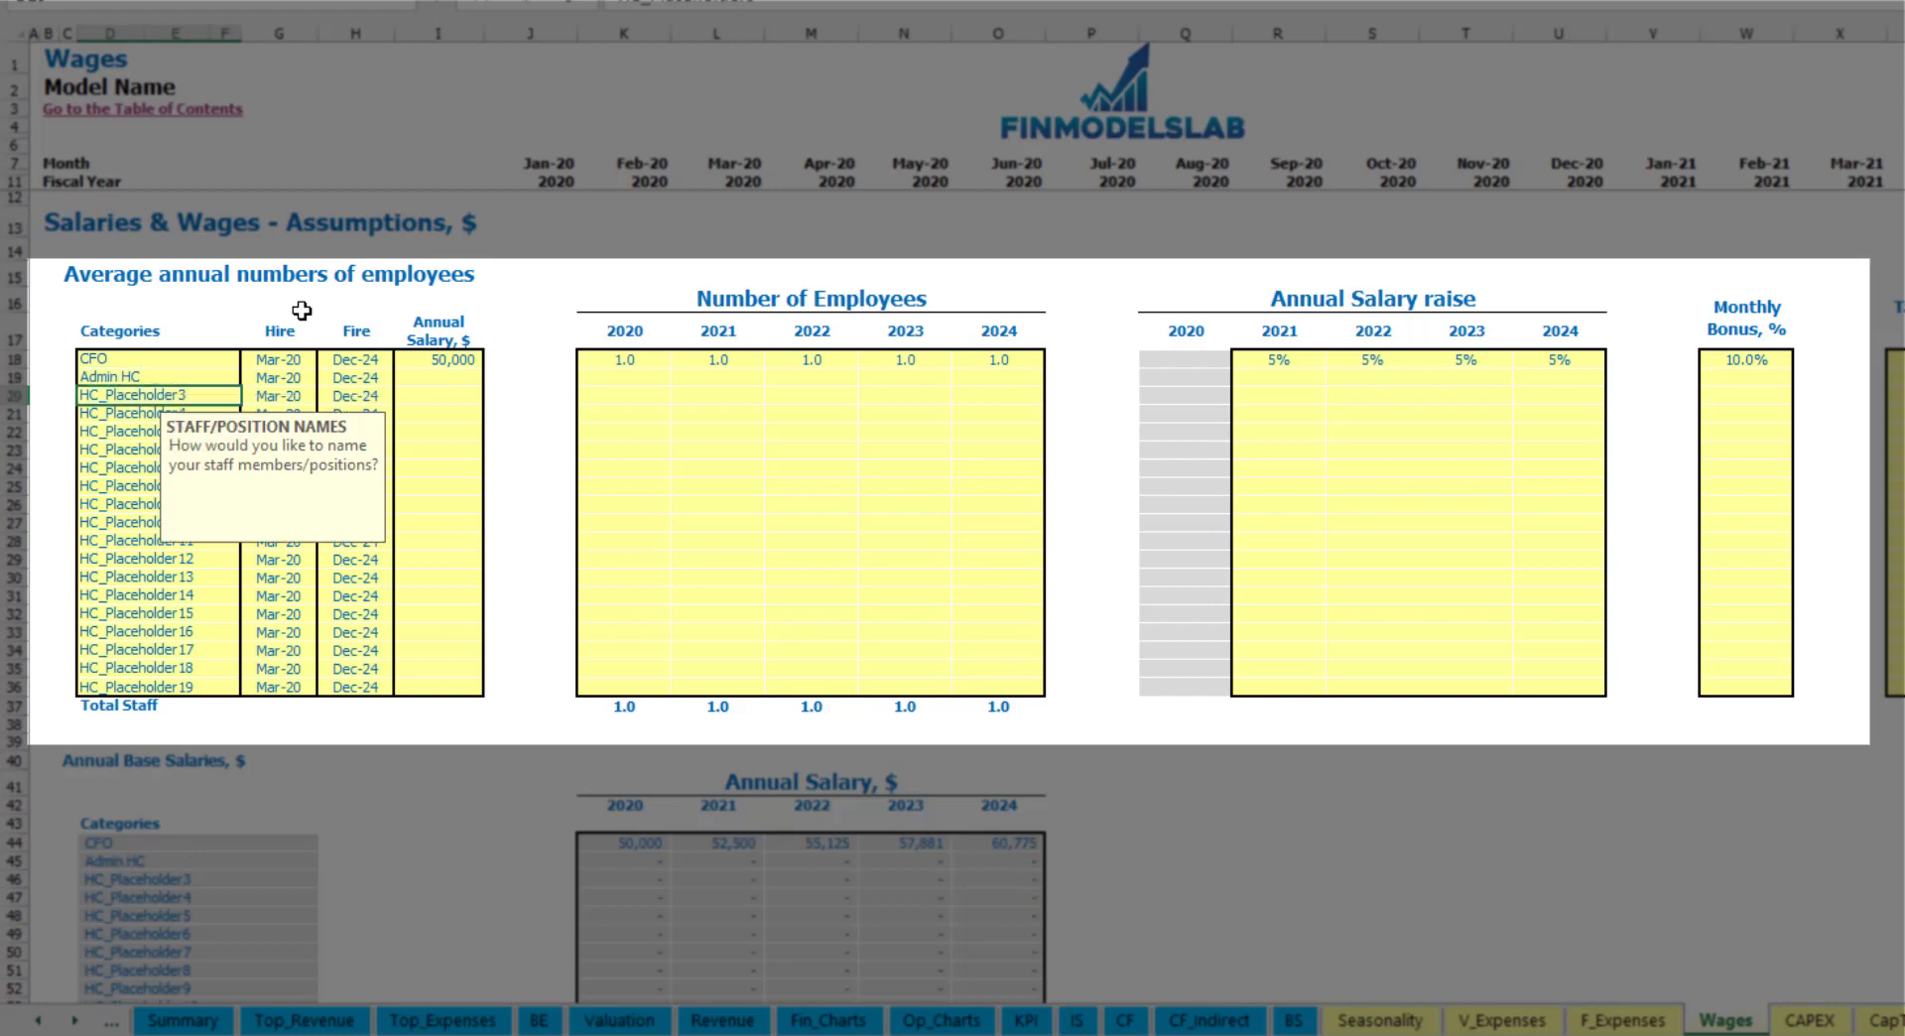
- Set the Admin HC hire date to Apr-20 and the annual salary to 30,000 in the wage assumptions
left_click(295, 375)
left_click(326, 378)
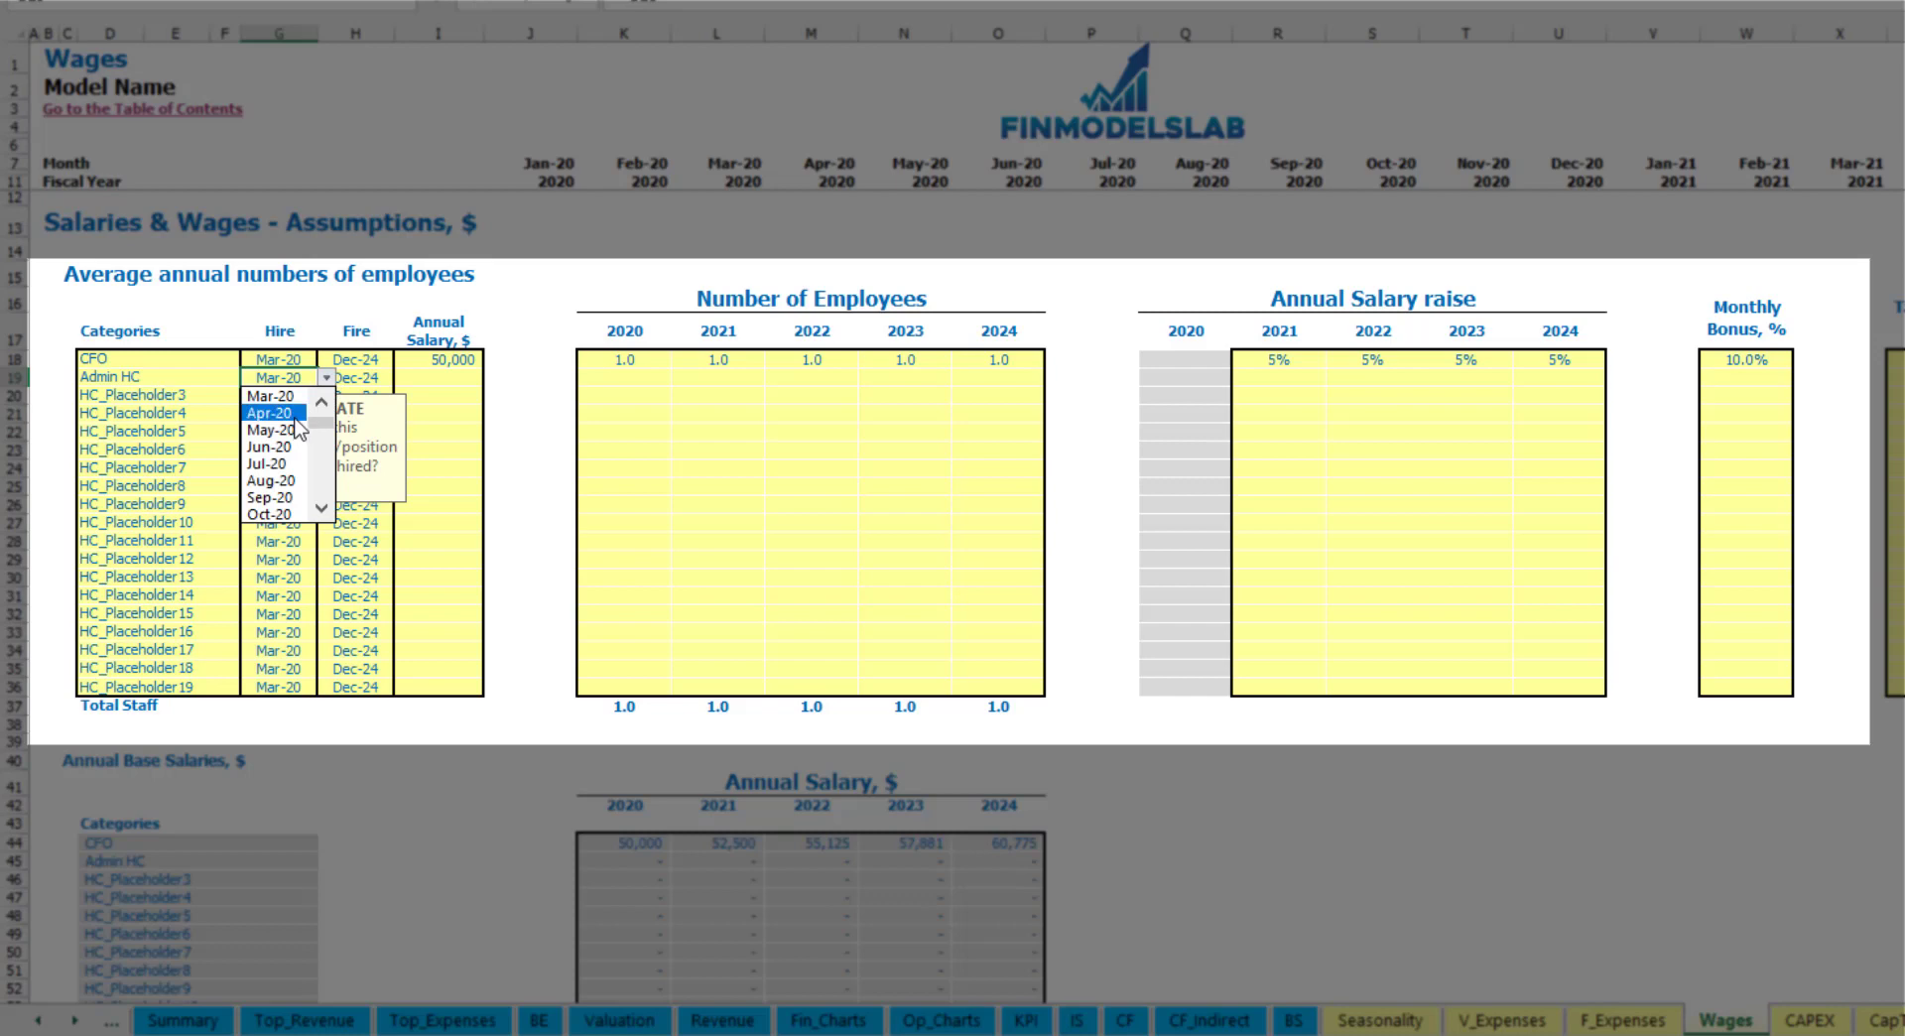
left_click(273, 413)
left_click(373, 382)
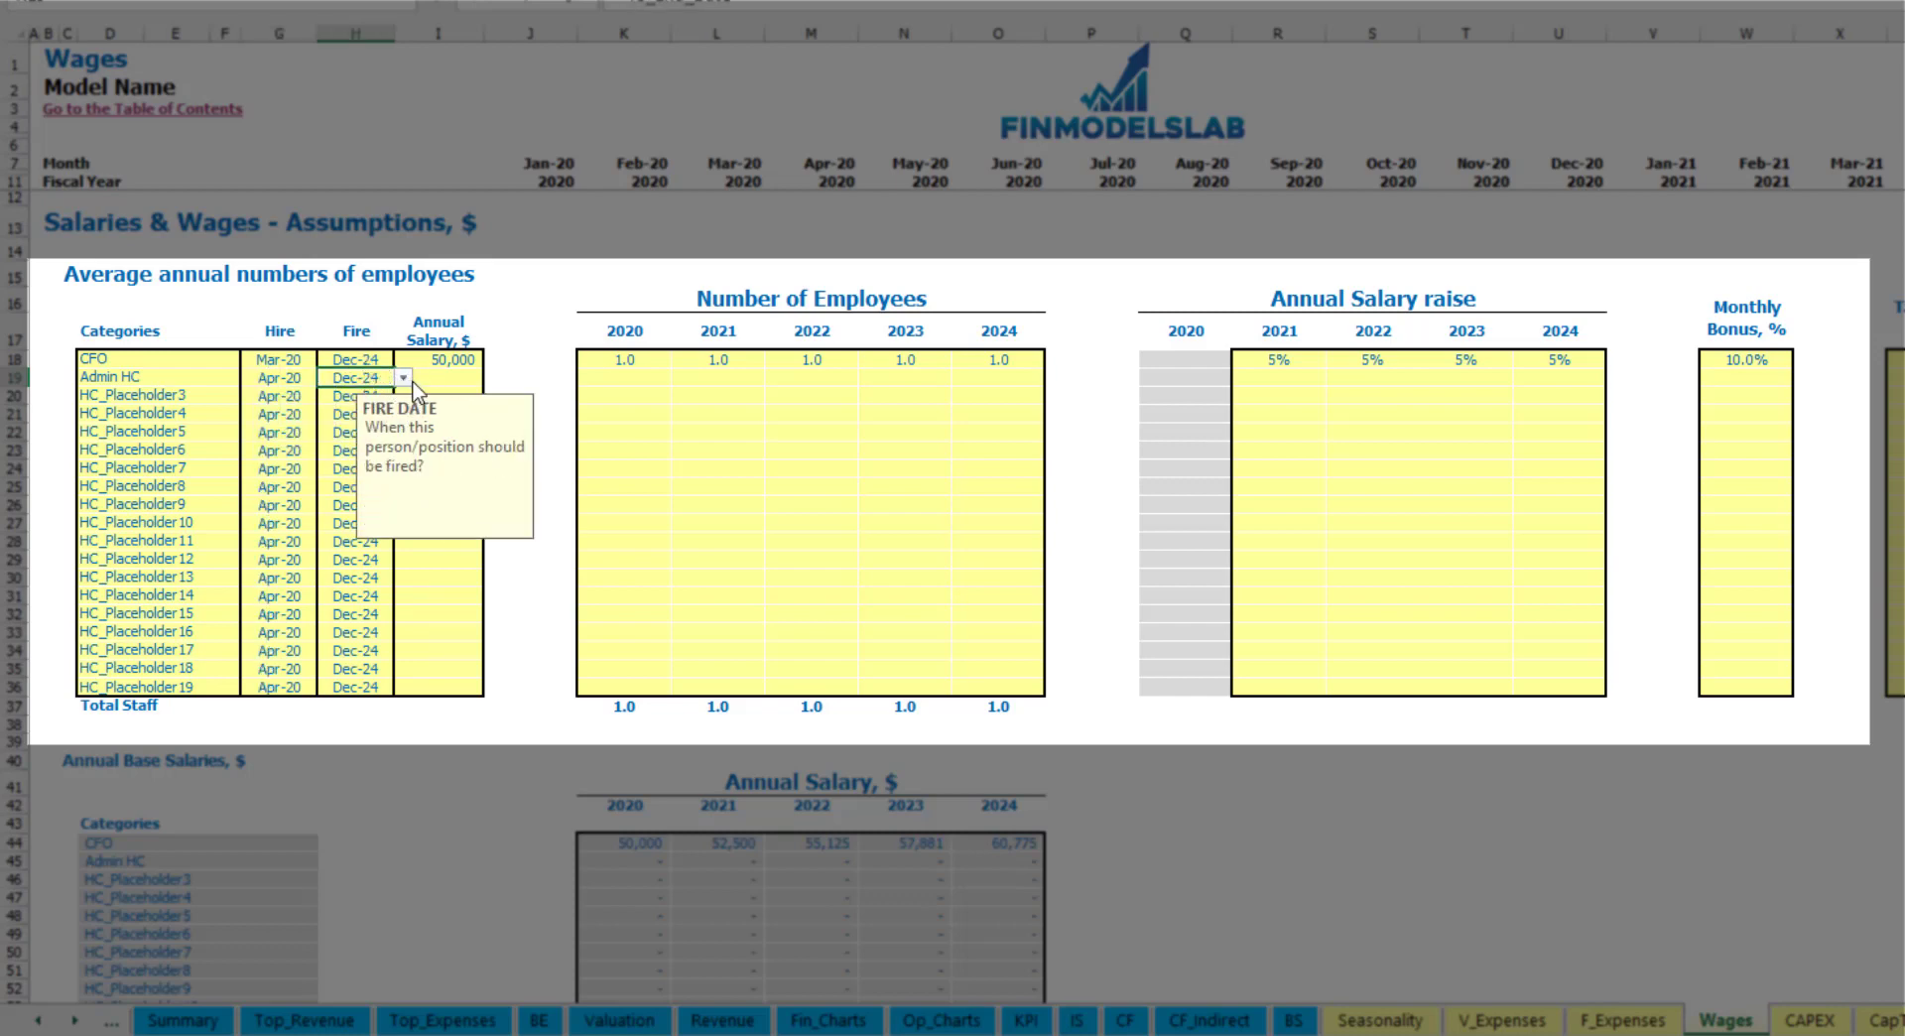
left_click(432, 375)
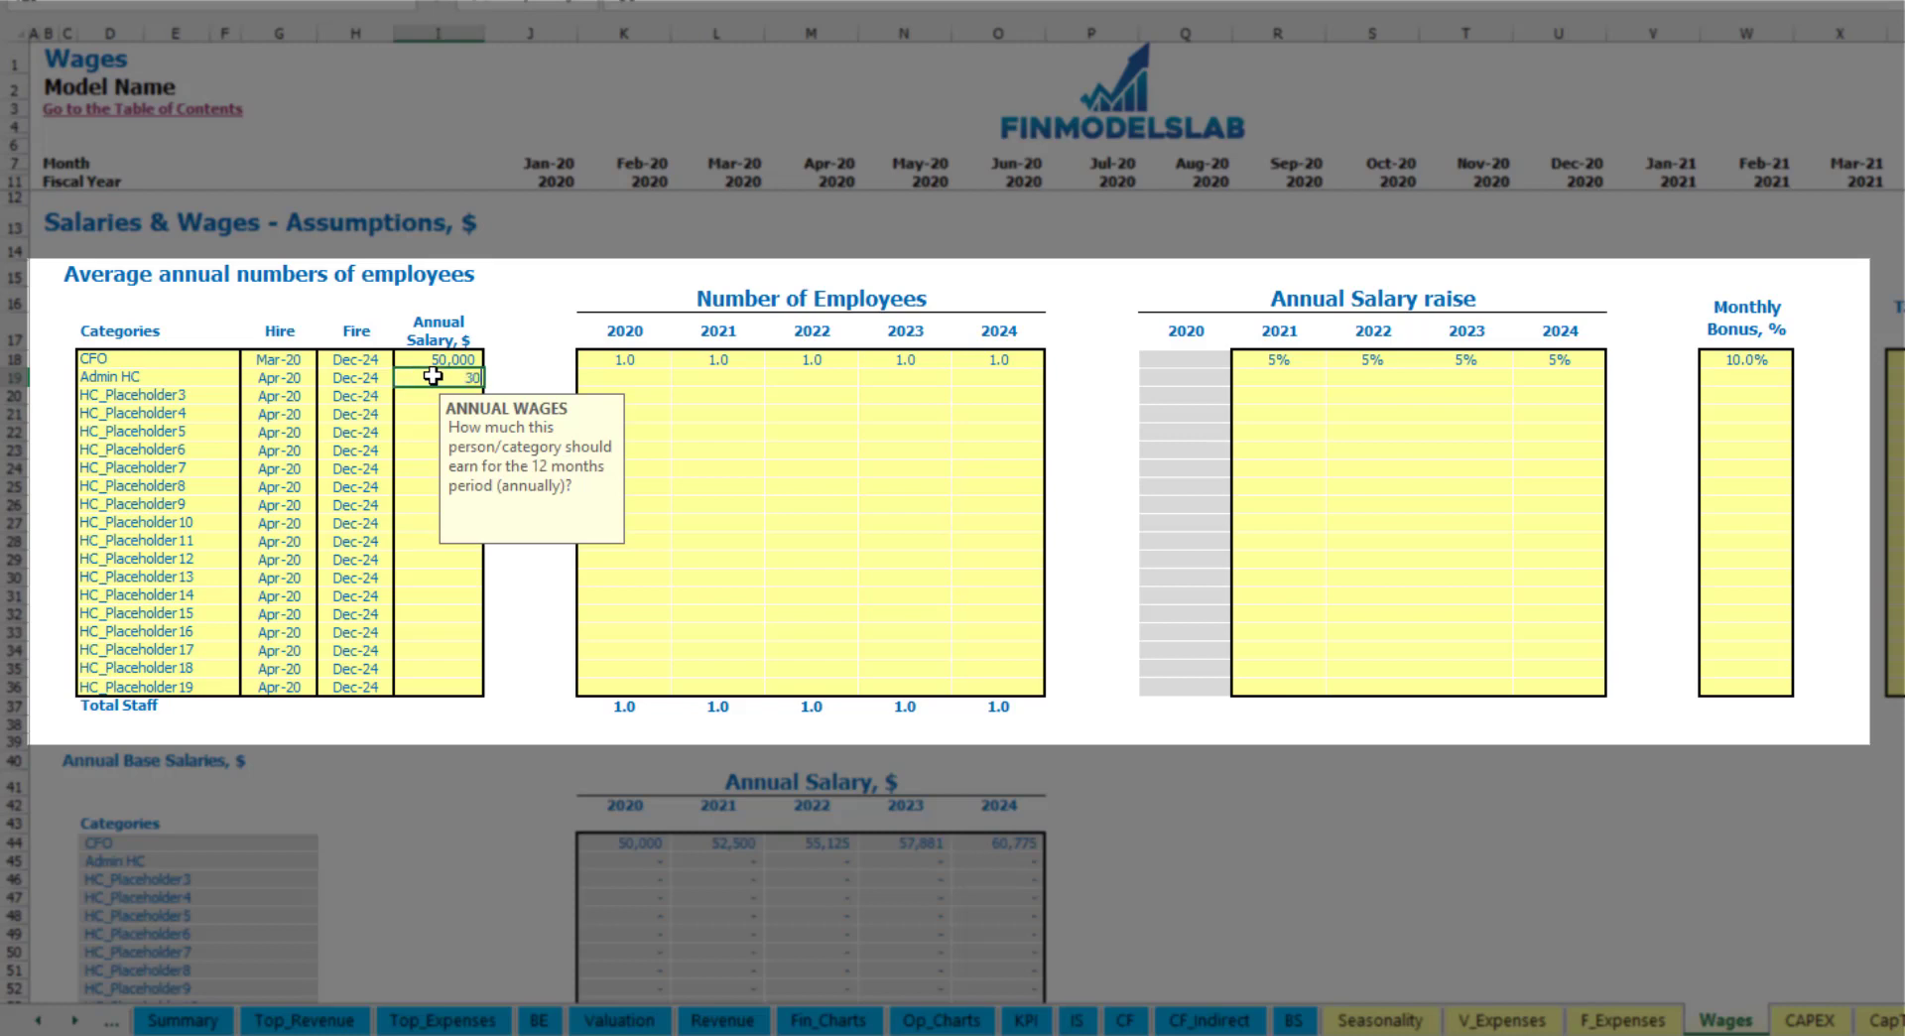
- Enter the Admin HC number of employees for 2020 to 2024 as 2, 4, 6, 8 and 10
left_click(642, 377)
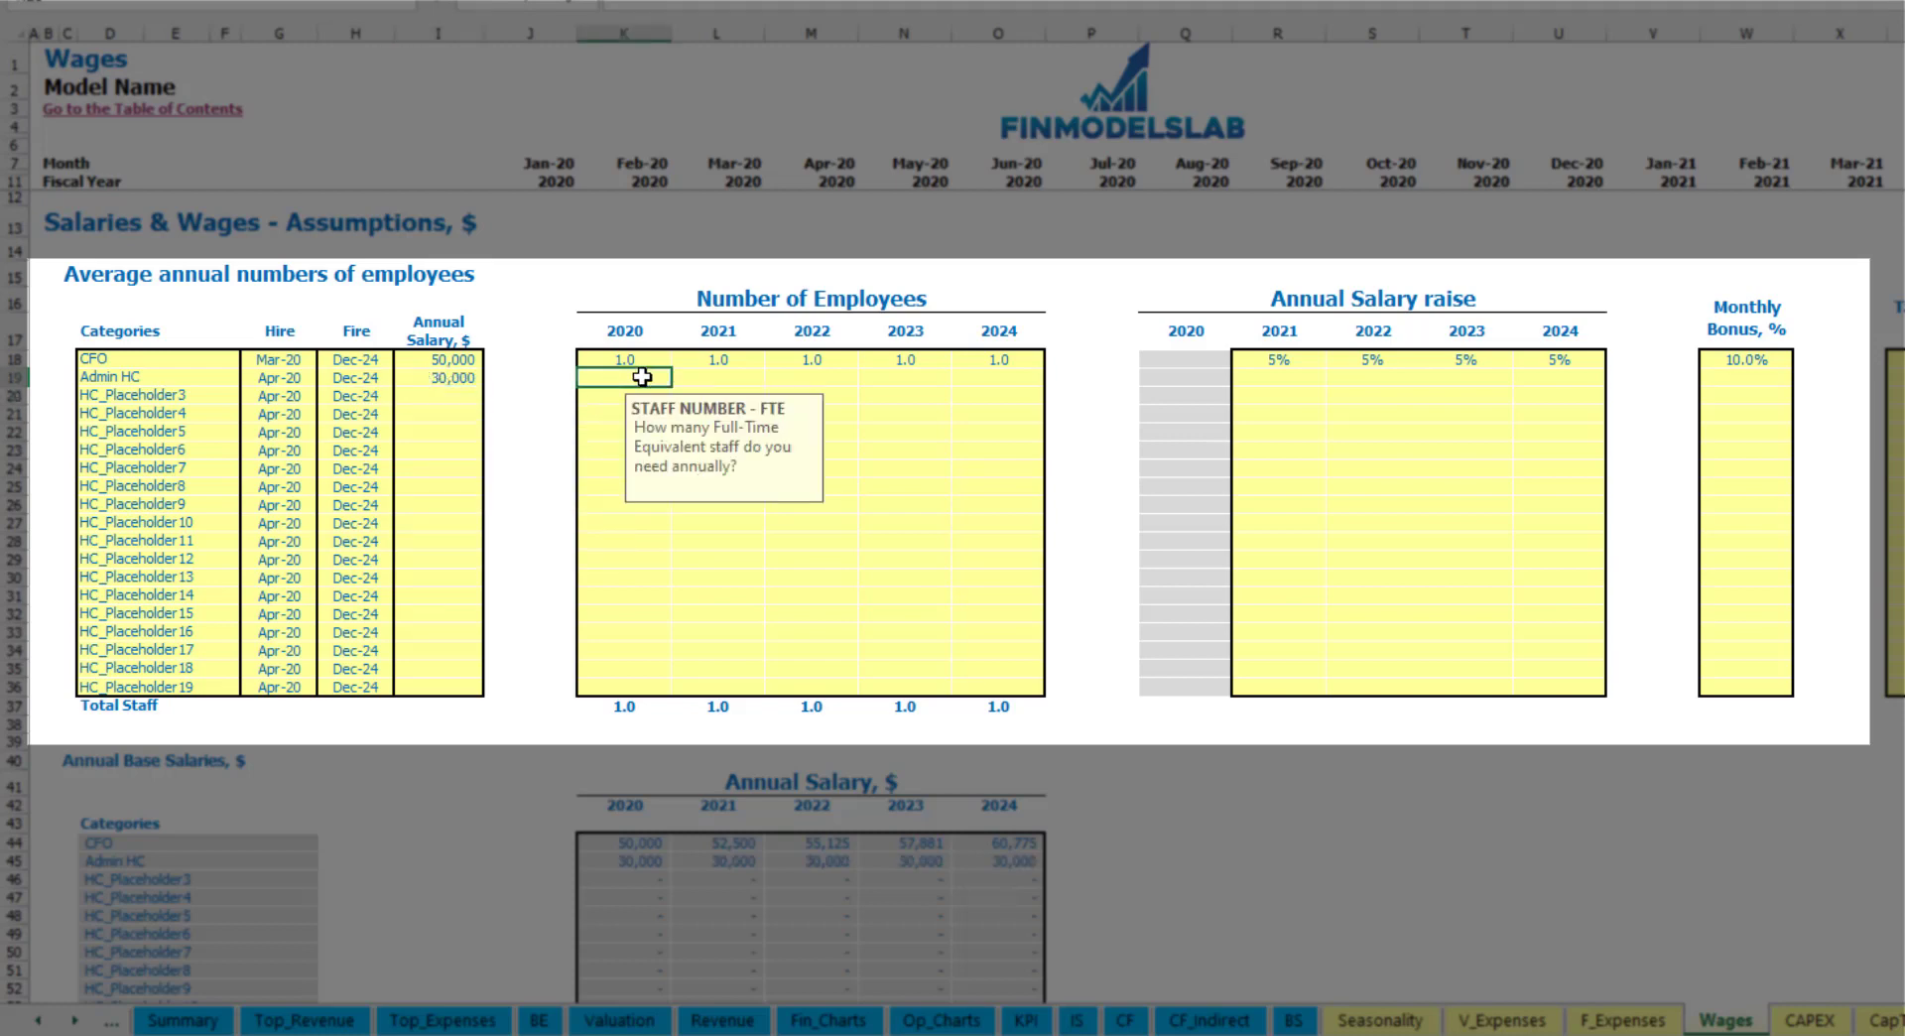
type("2")
key("Tab")
type("4")
key("Tab")
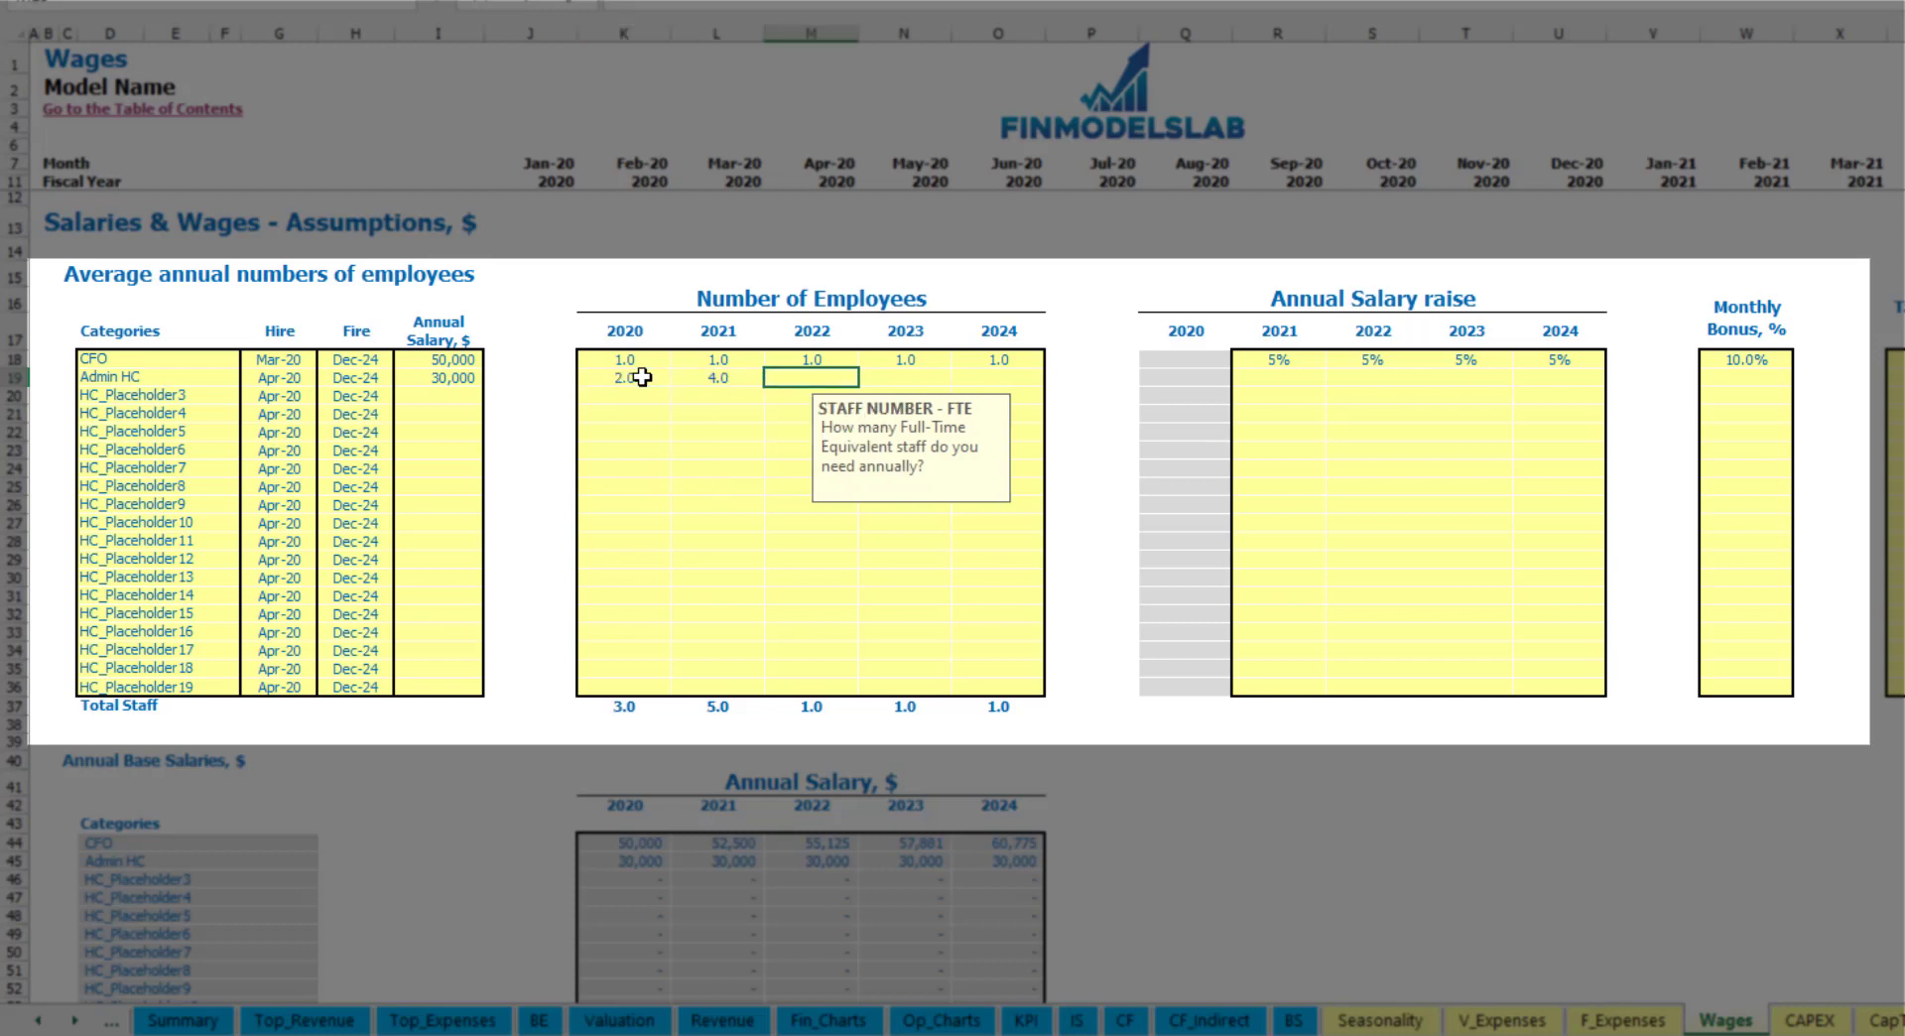
type("6")
key("Tab")
type("8")
key("Tab")
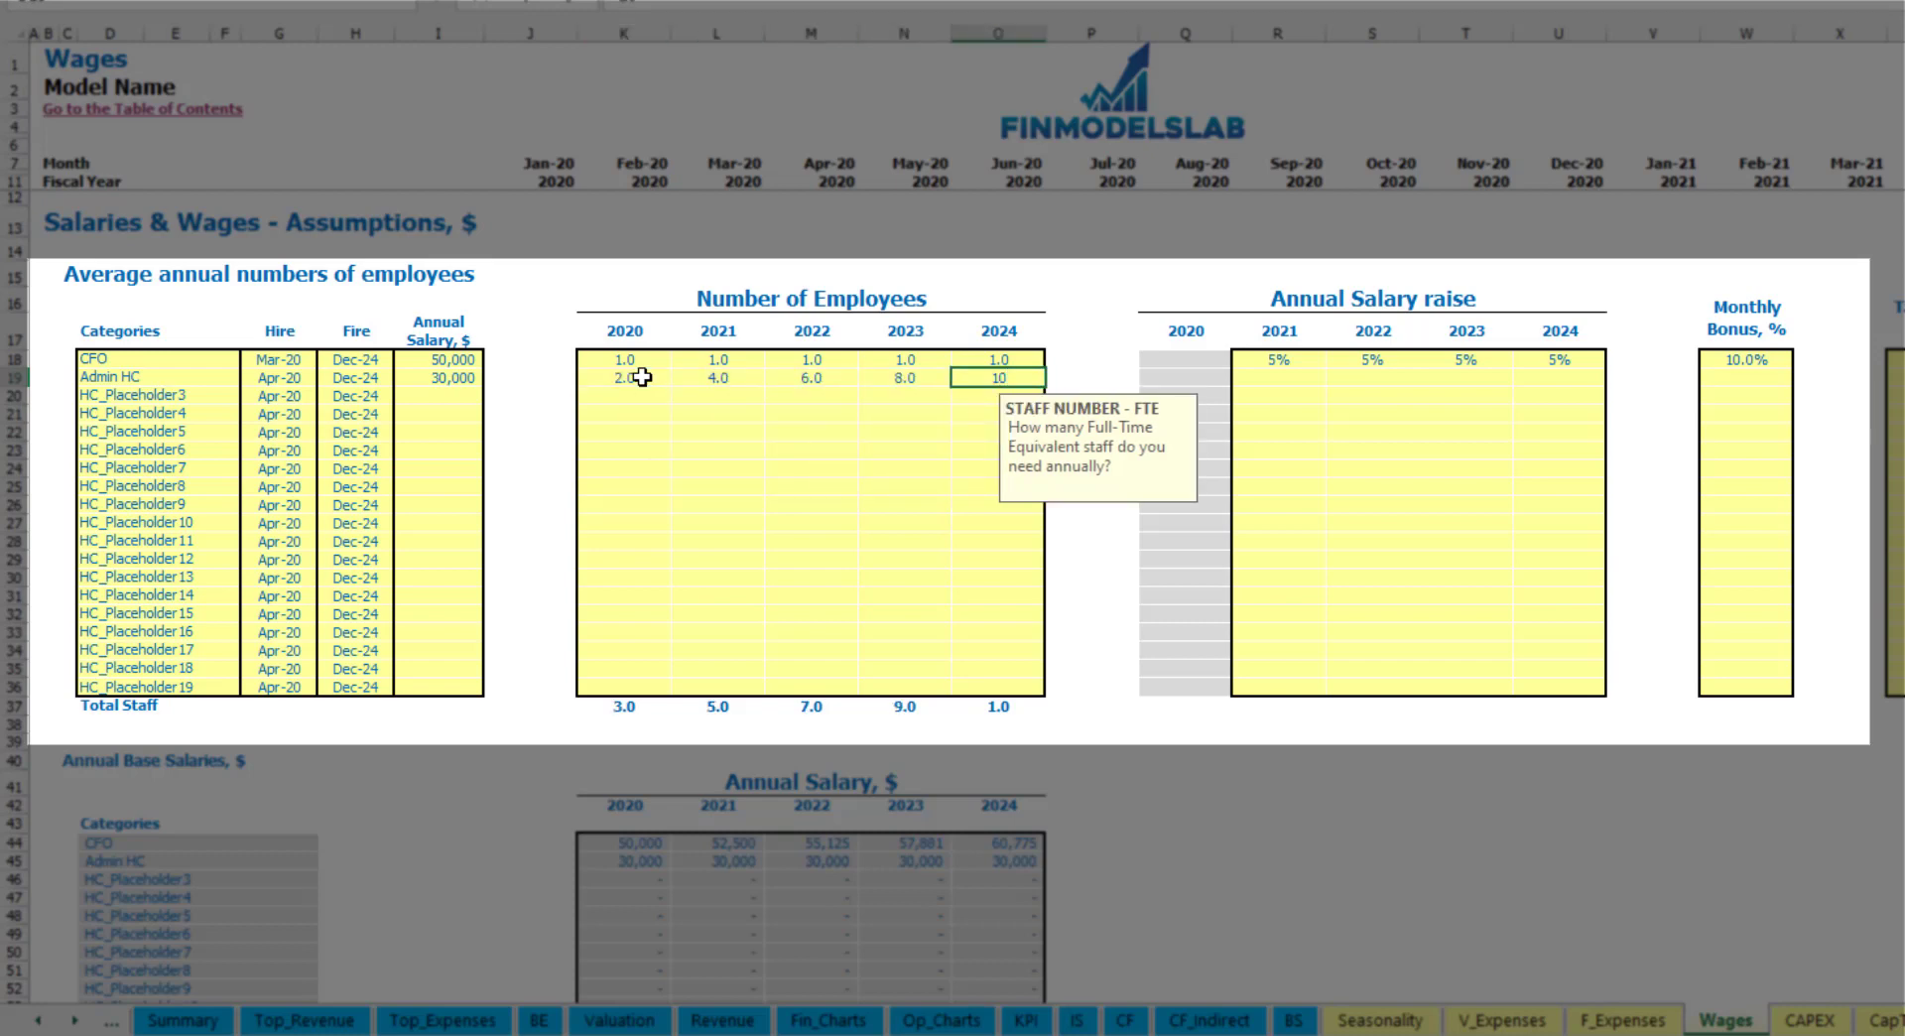
type("10")
key("Tab")
- Set the Admin HC annual salary raise to 3% for 2021 and copy it across 2022 to 2024
left_click(1274, 376)
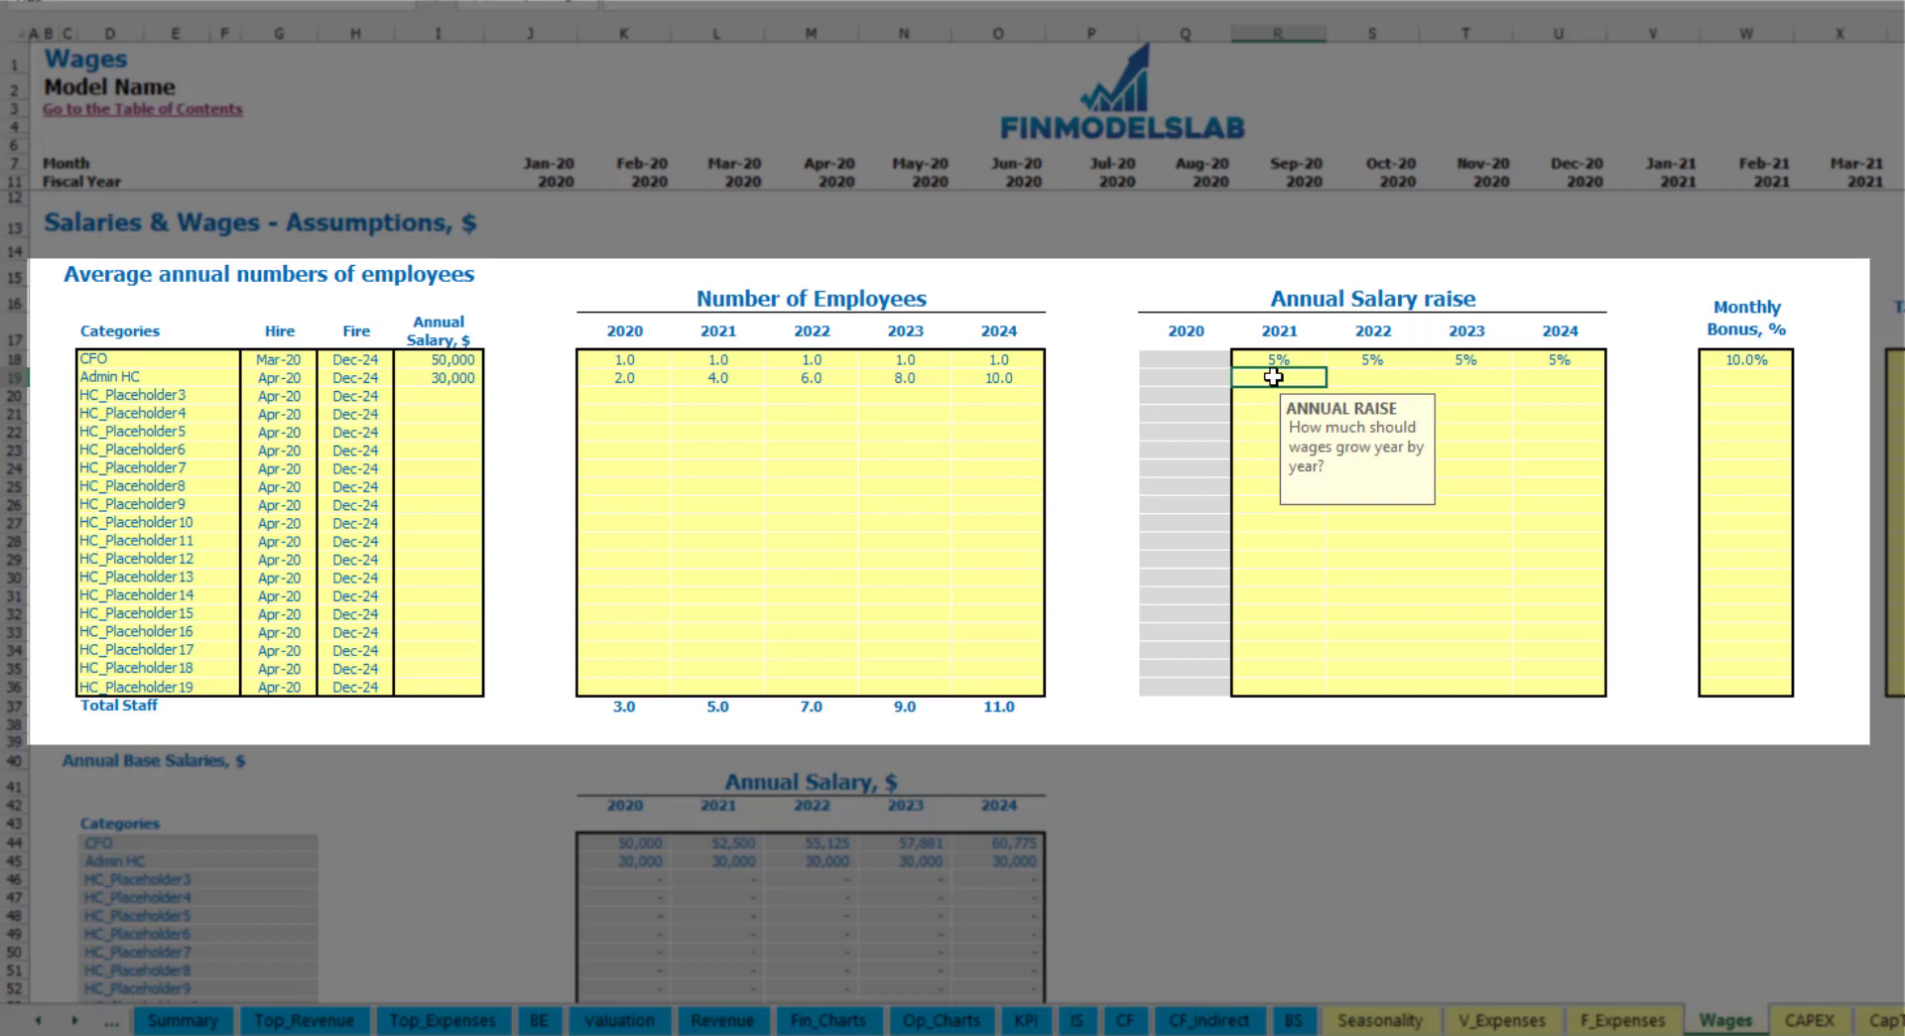
type("5")
key("ctrl+Return")
key("ctrl+c")
key("Right")
key("shift+Right")
key("shift+Right")
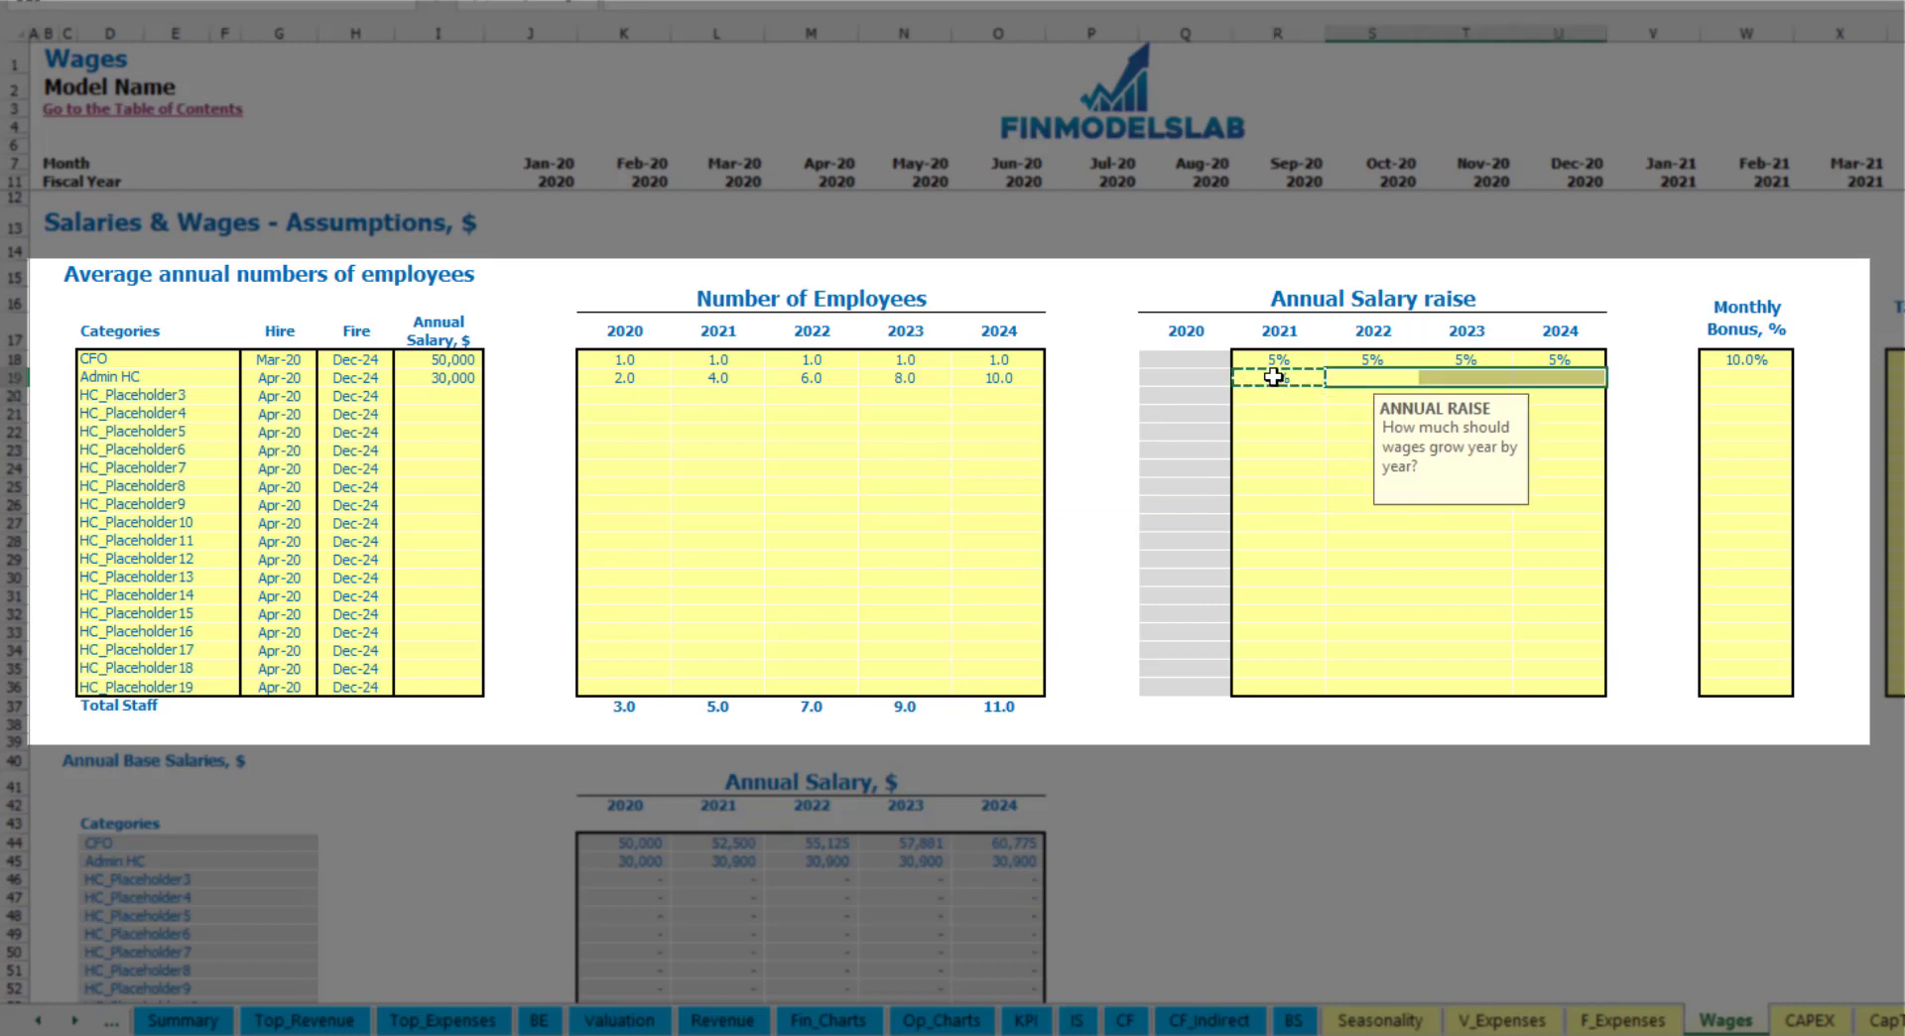
key("ctrl+v")
- Set the Admin HC monthly bonus to 5% and fill in the tax rate
left_click(1774, 385)
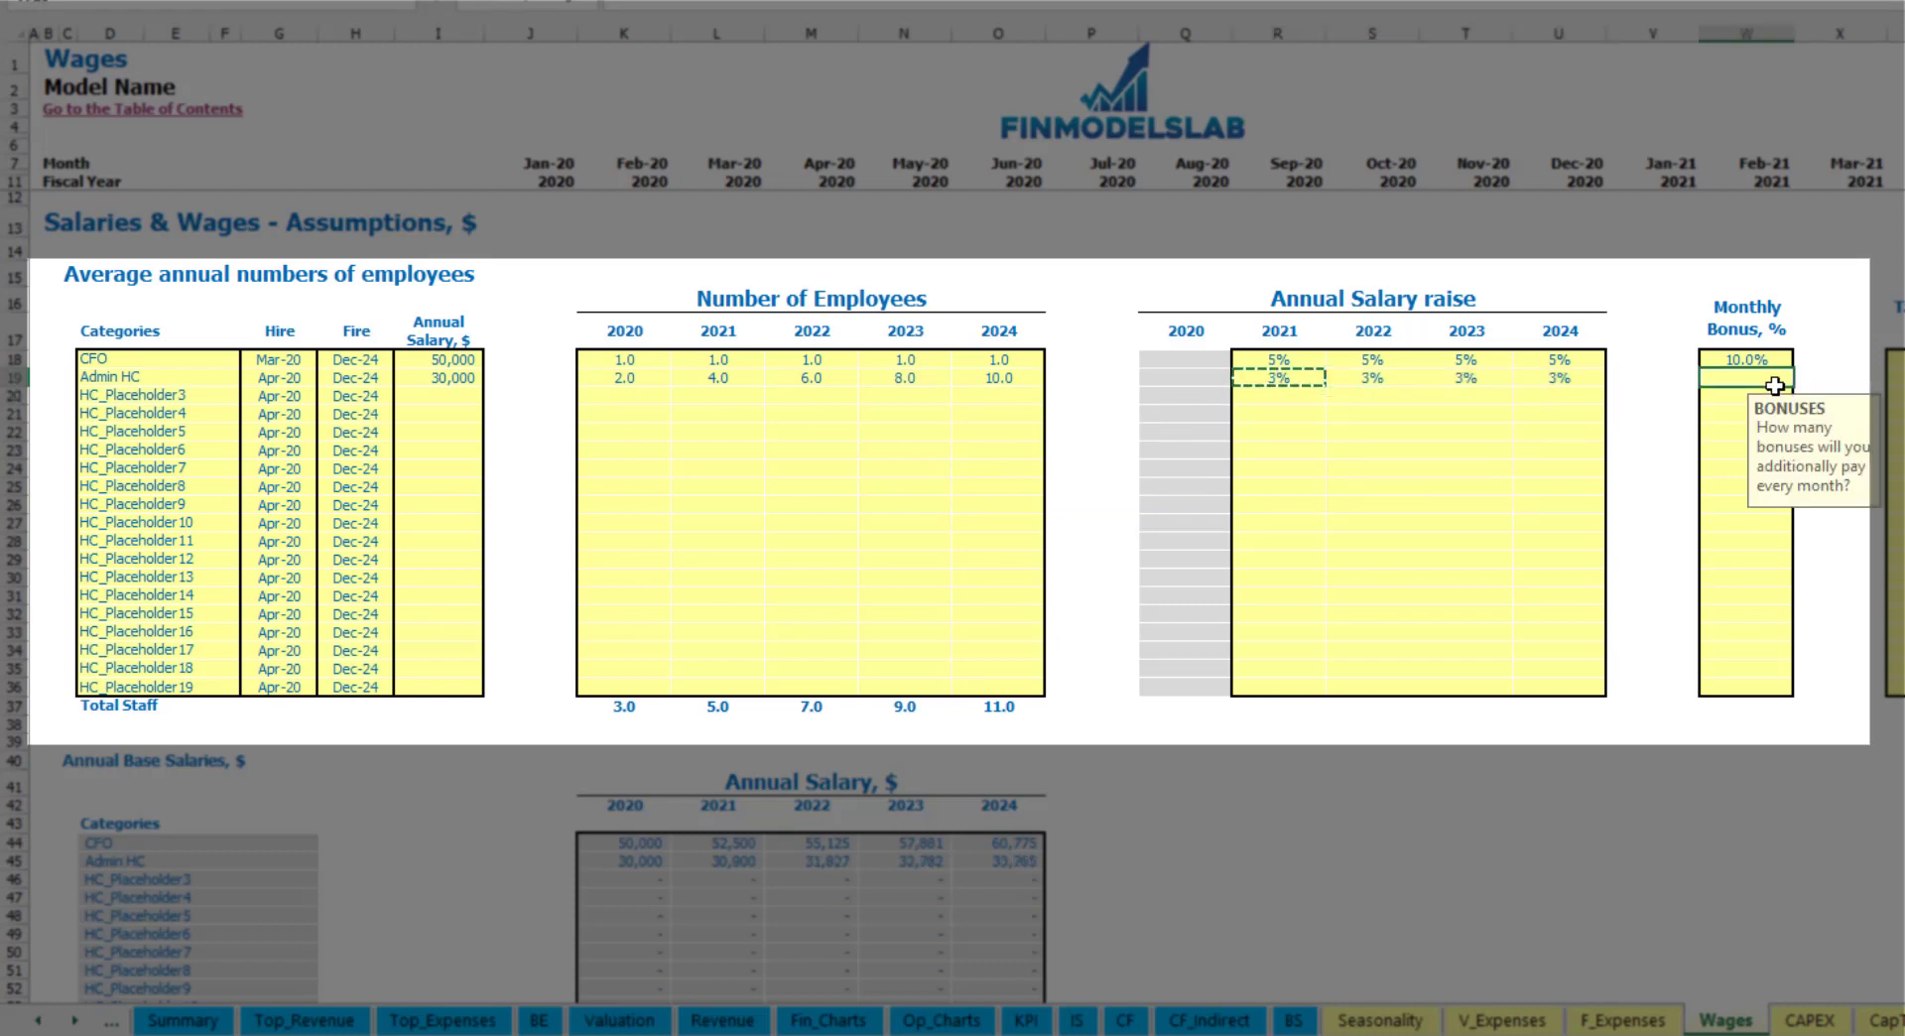
type("5")
key("Tab")
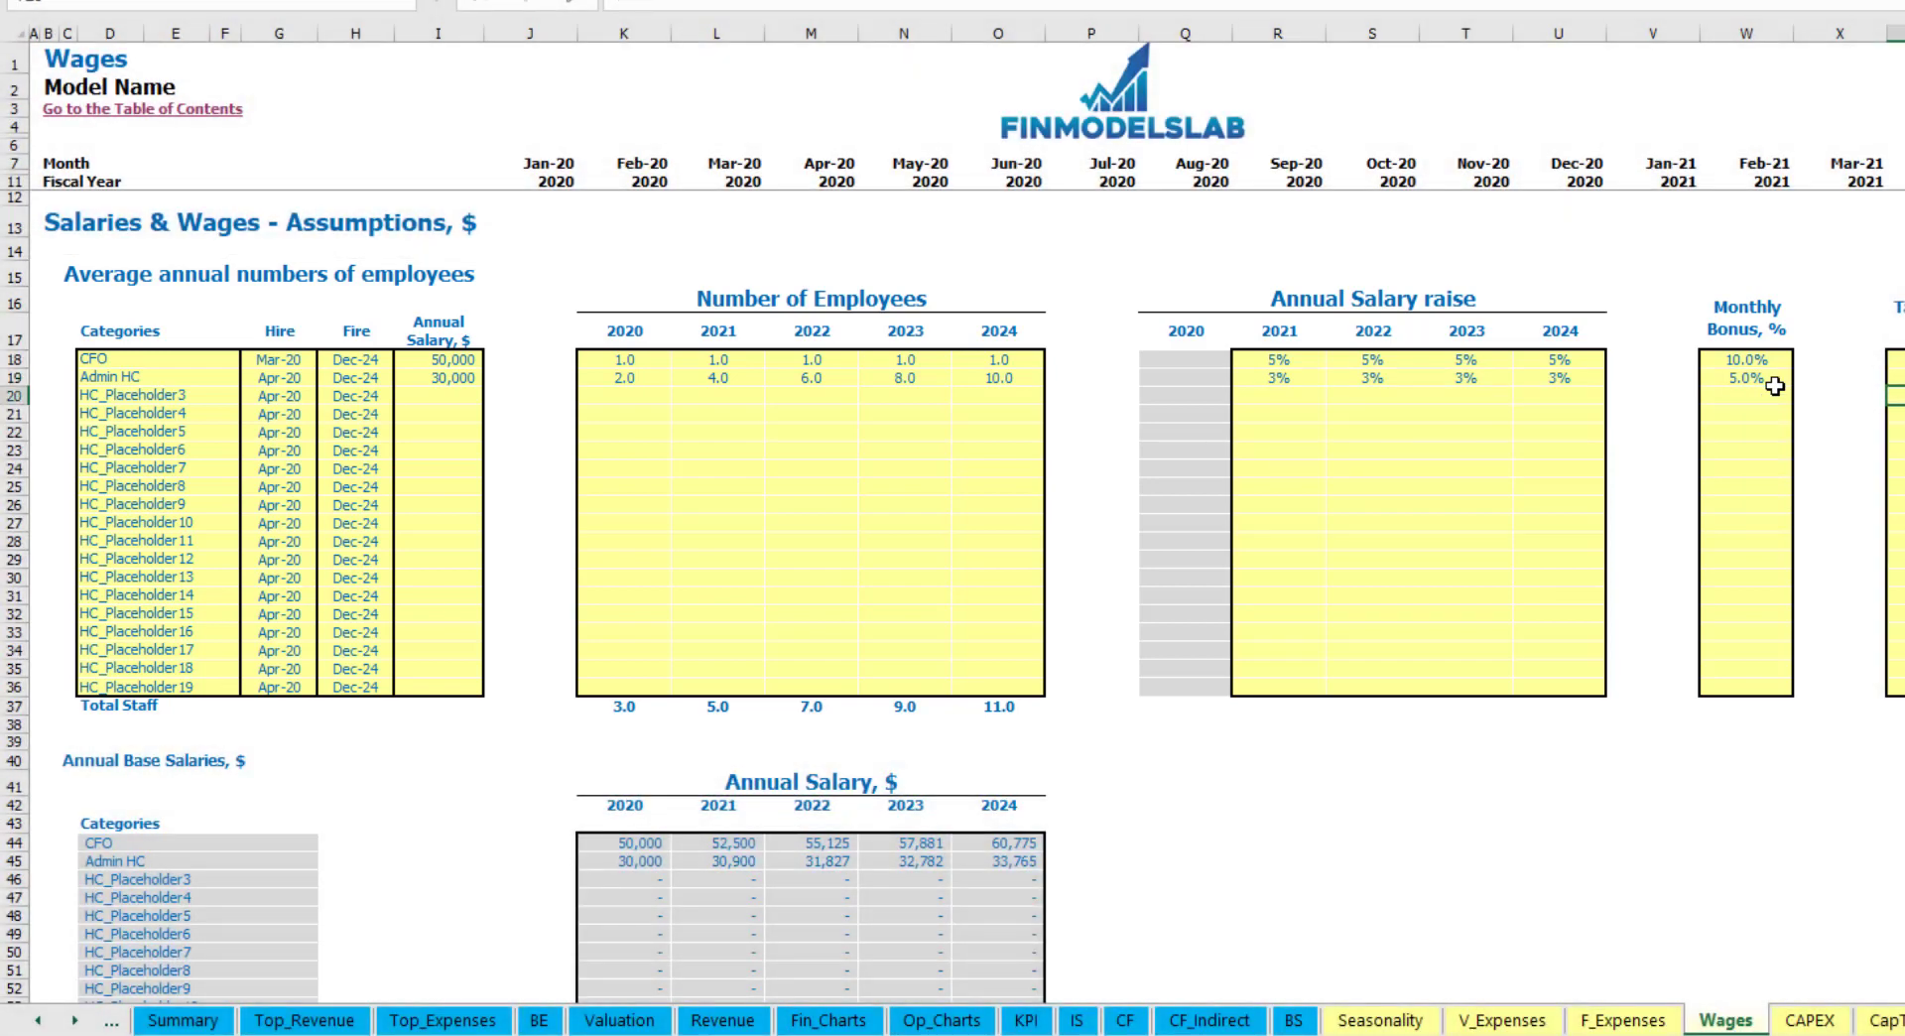
- Examine the Admin HC row of the Total Staff Numbers table from its first staffed month through the following years
scroll(793, 585, "down", 3)
scroll(793, 585, "down", 10)
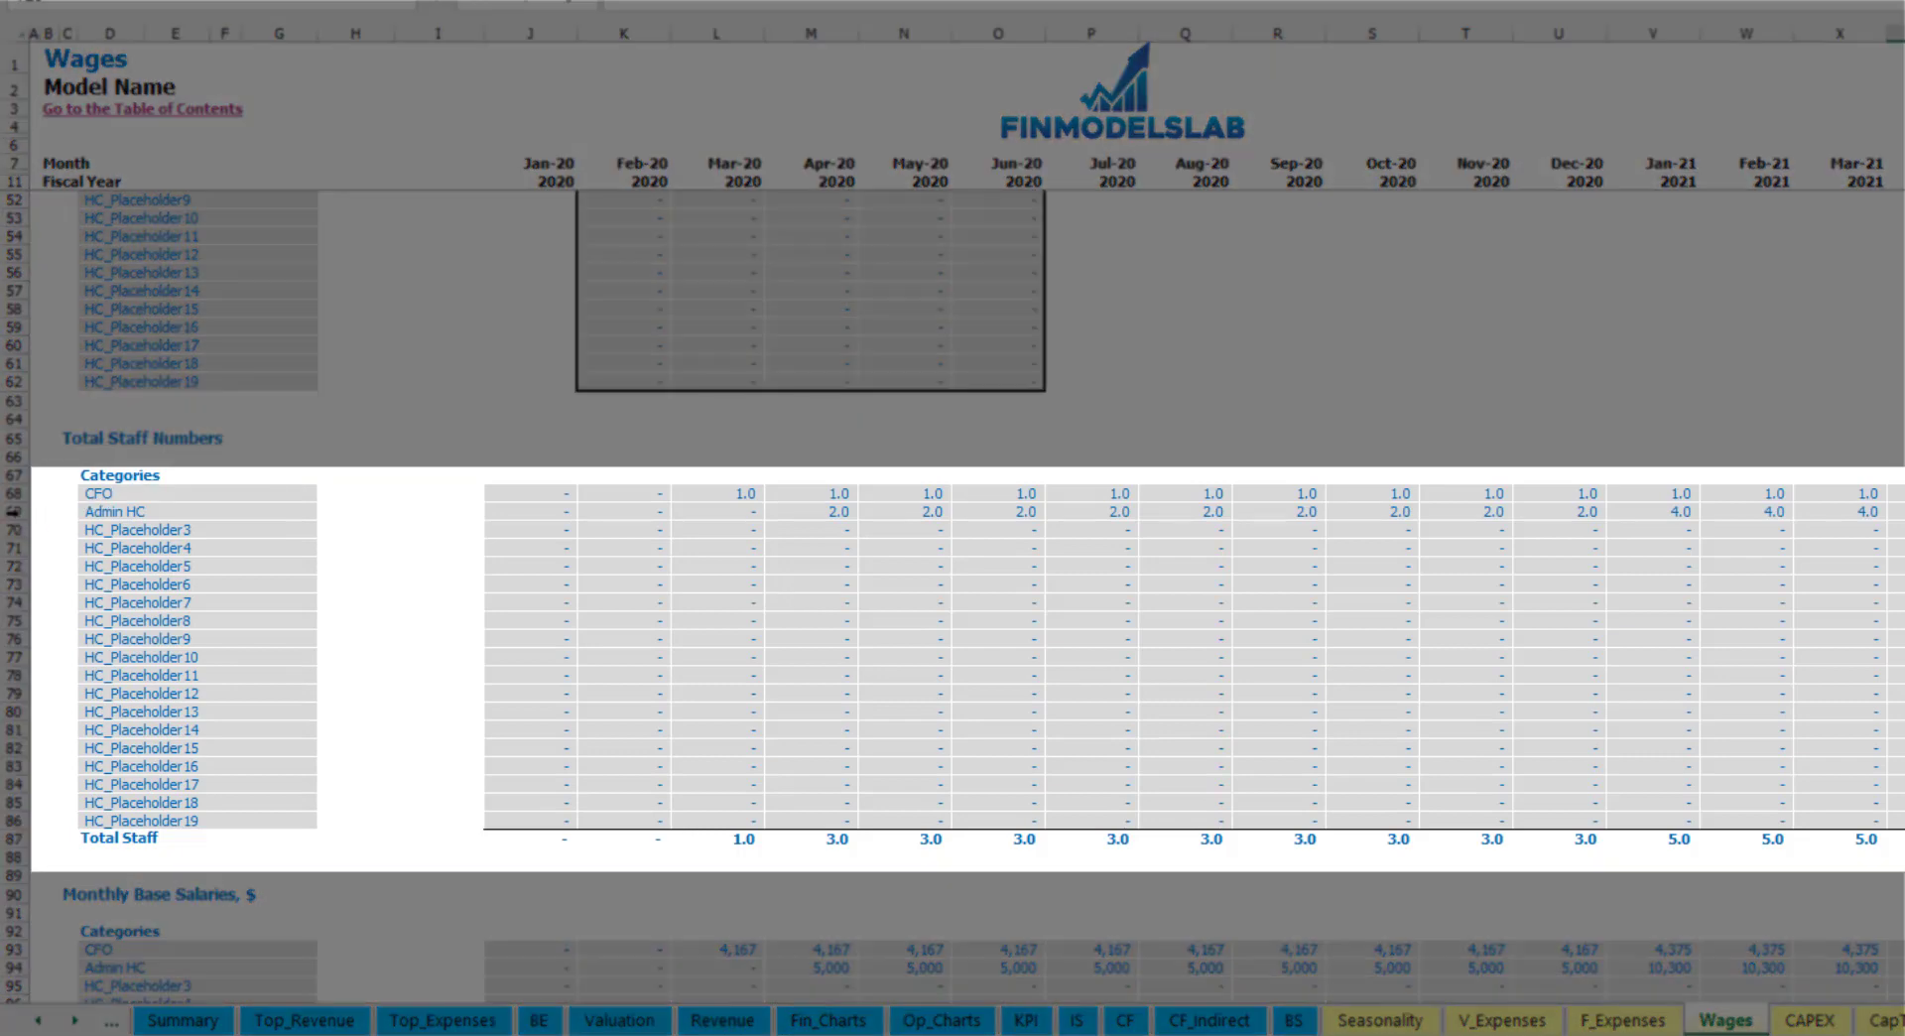
left_click(22, 518)
left_click(831, 511)
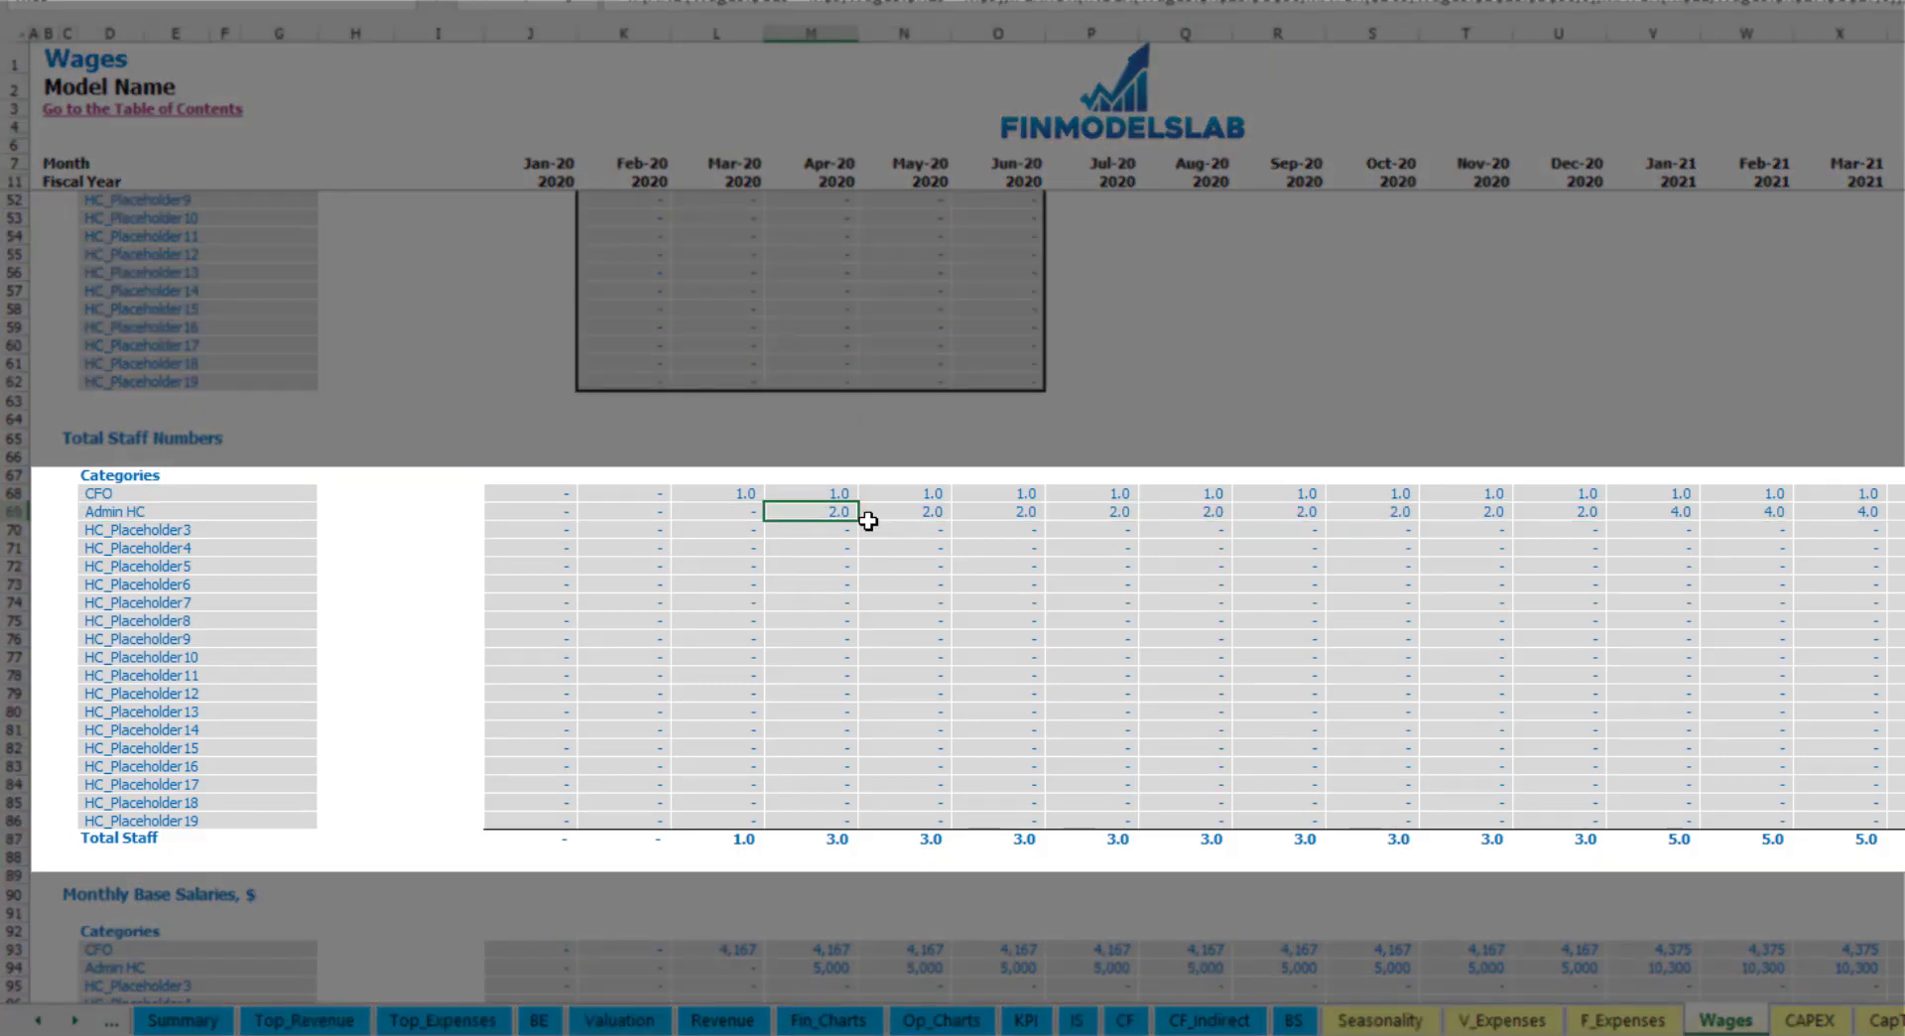
left_click_drag(842, 510, 1578, 508)
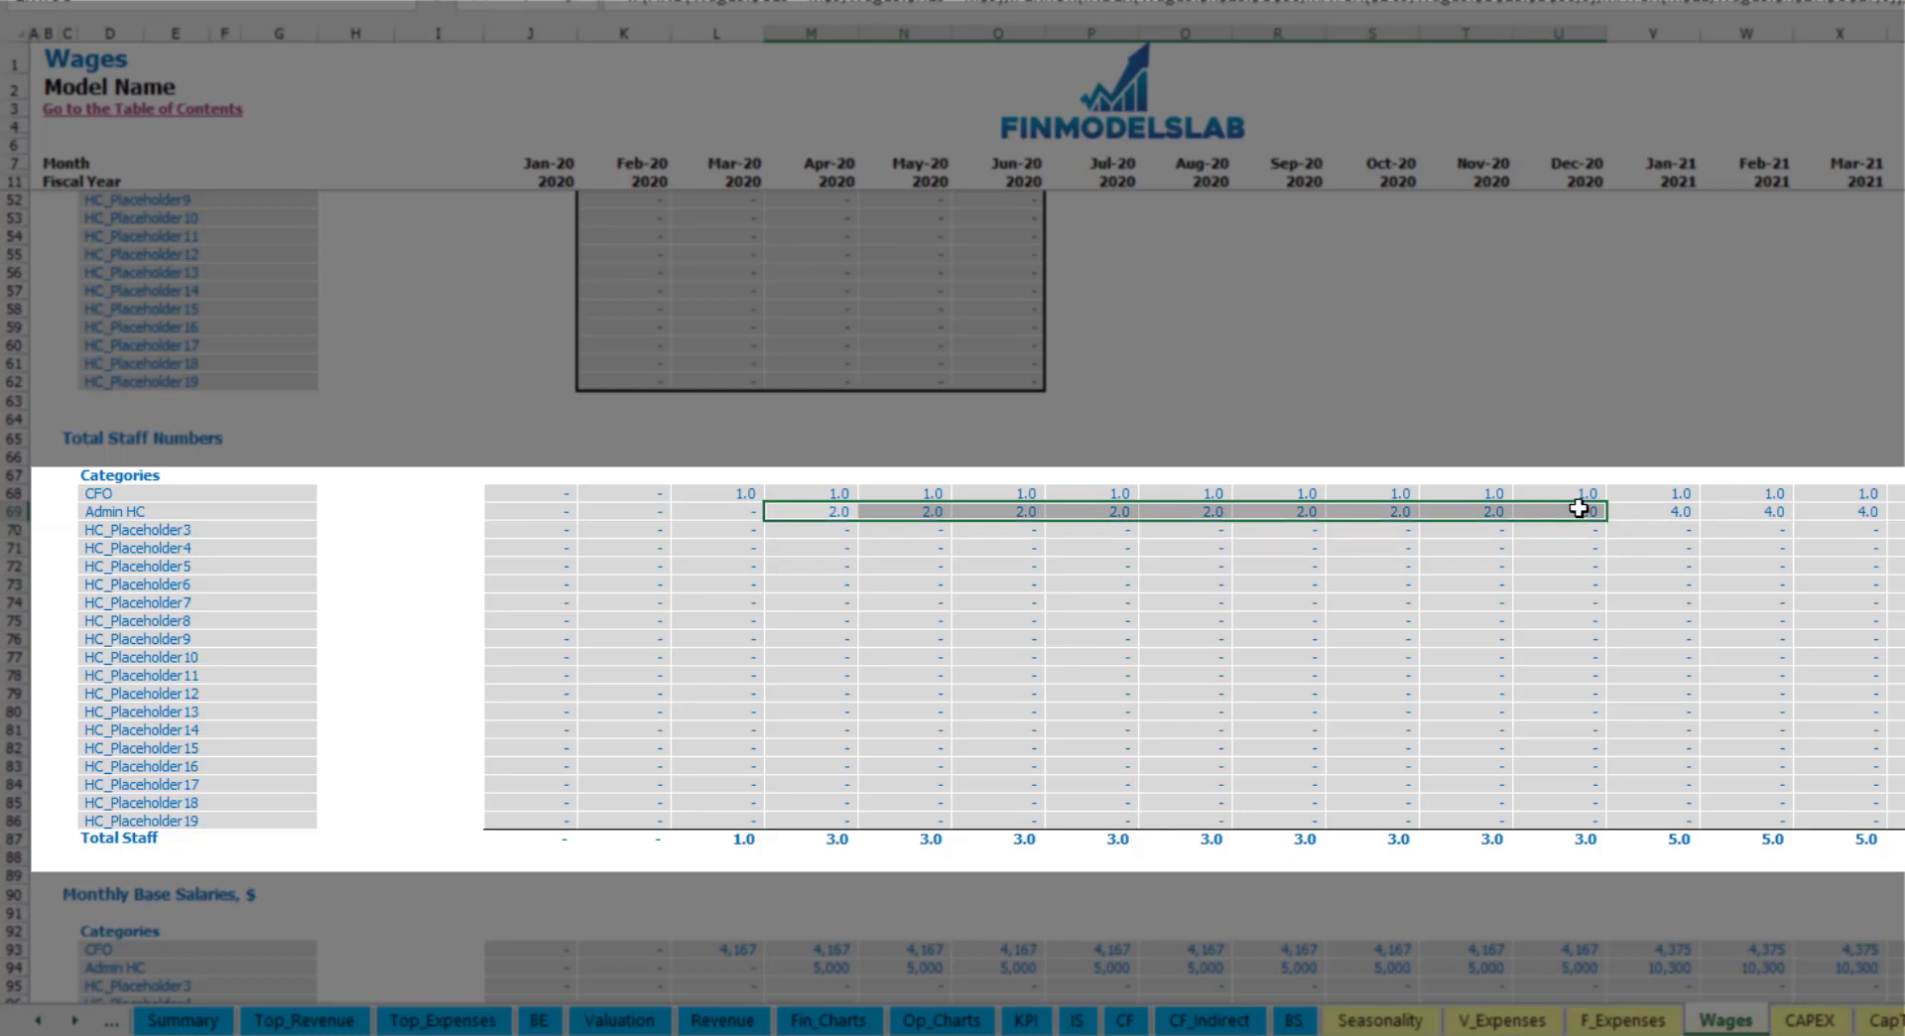
left_click(1687, 514)
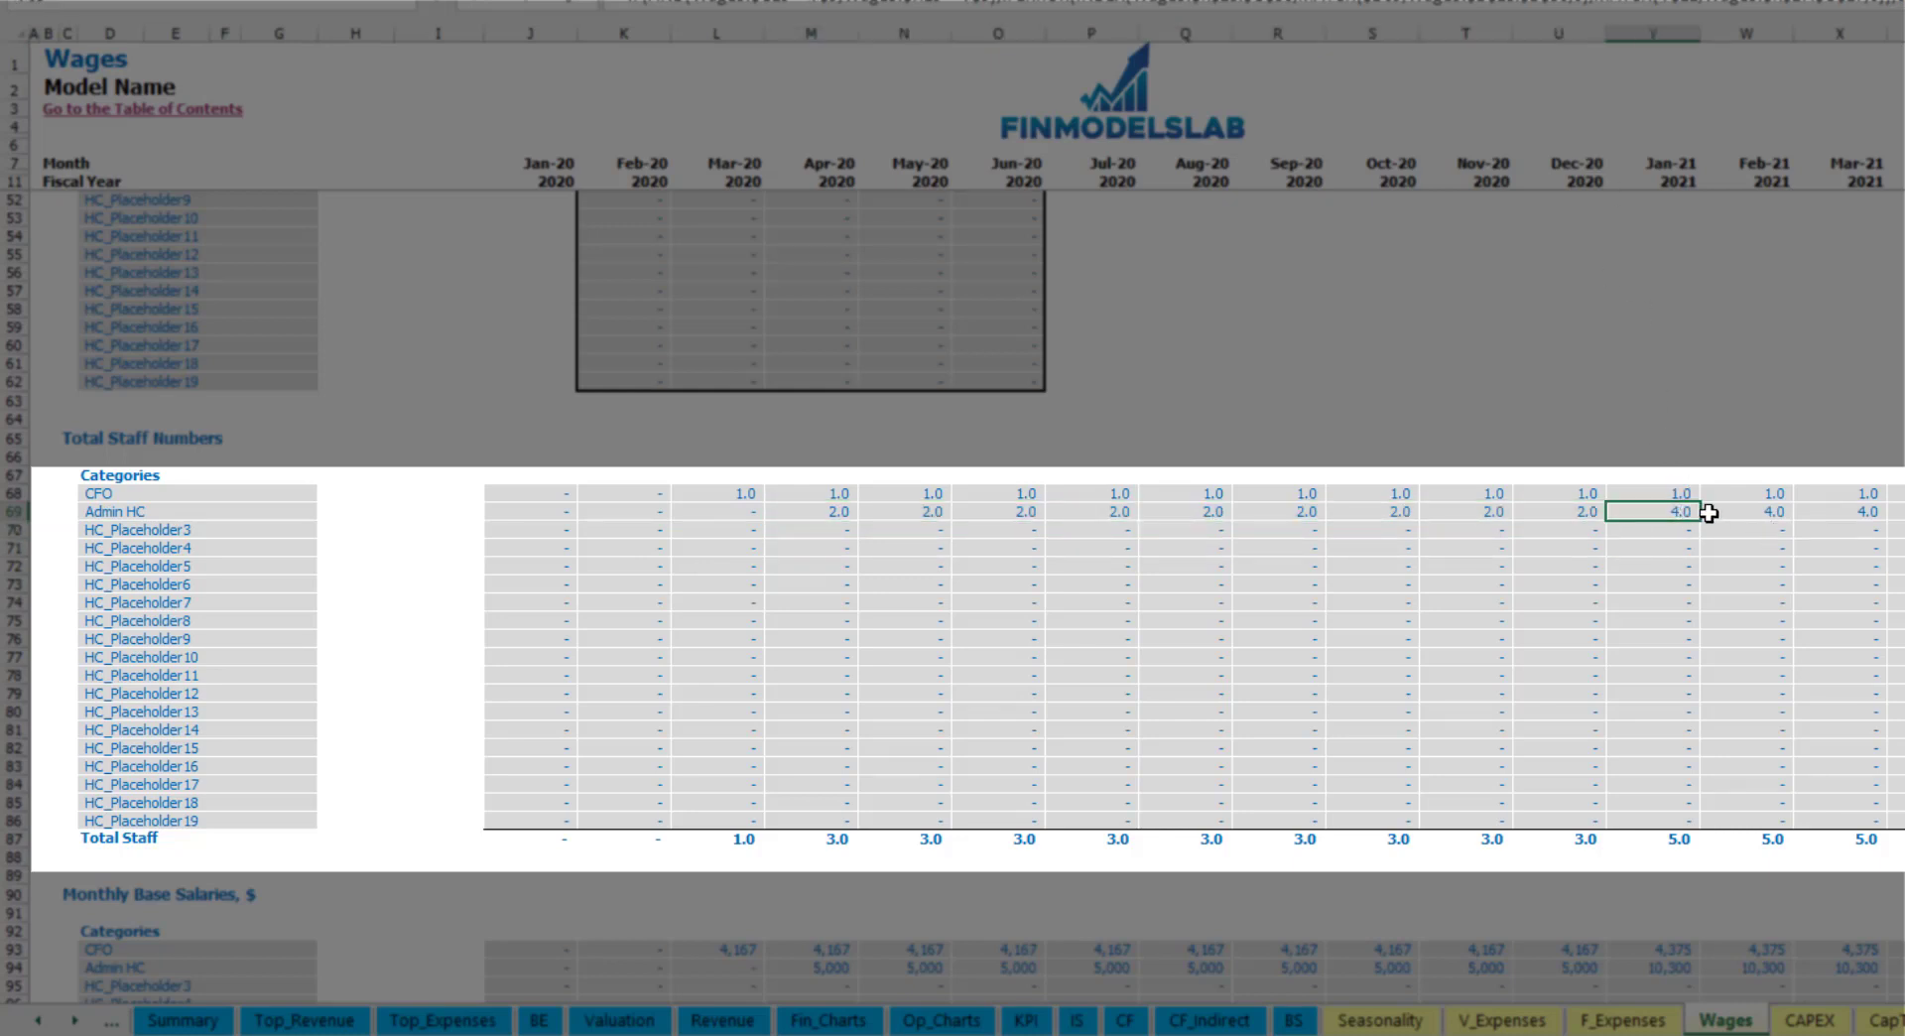
left_click_drag(1708, 512, 1509, 512)
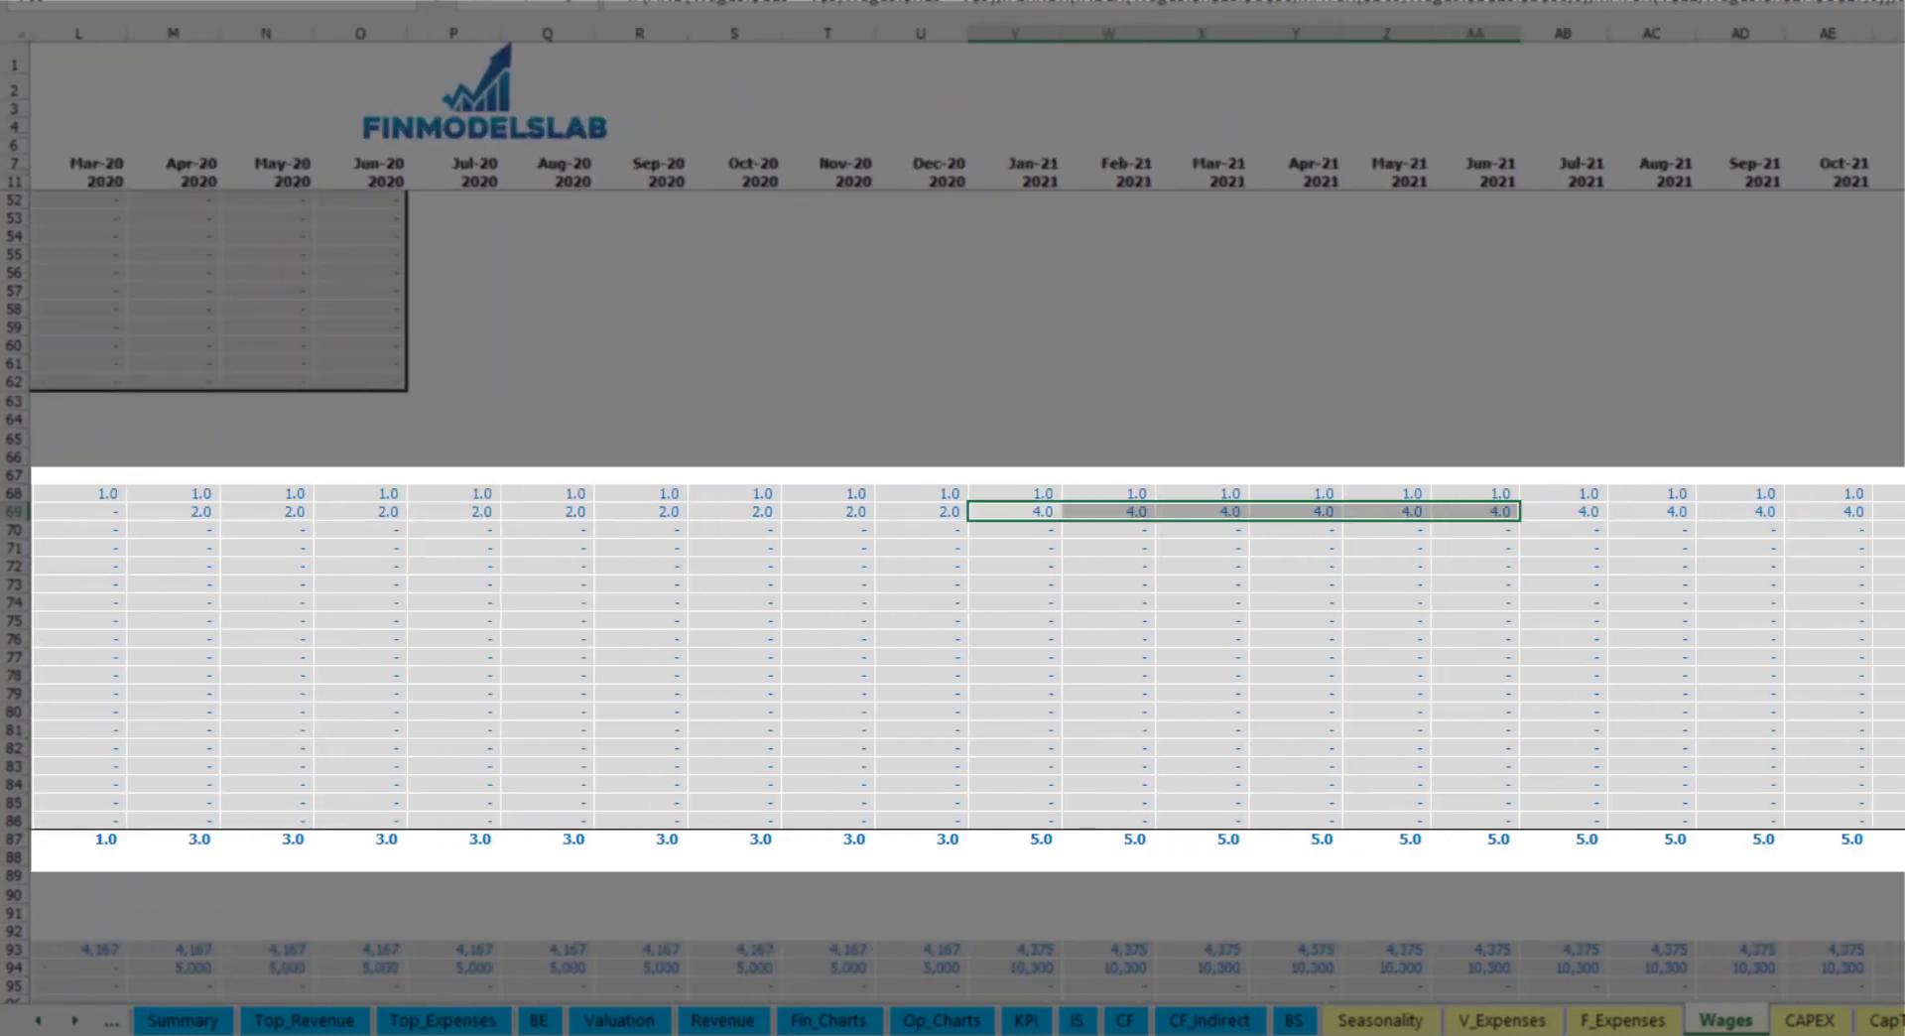
scroll(953, 512, "right", 5)
scroll(952, 512, "right", 3)
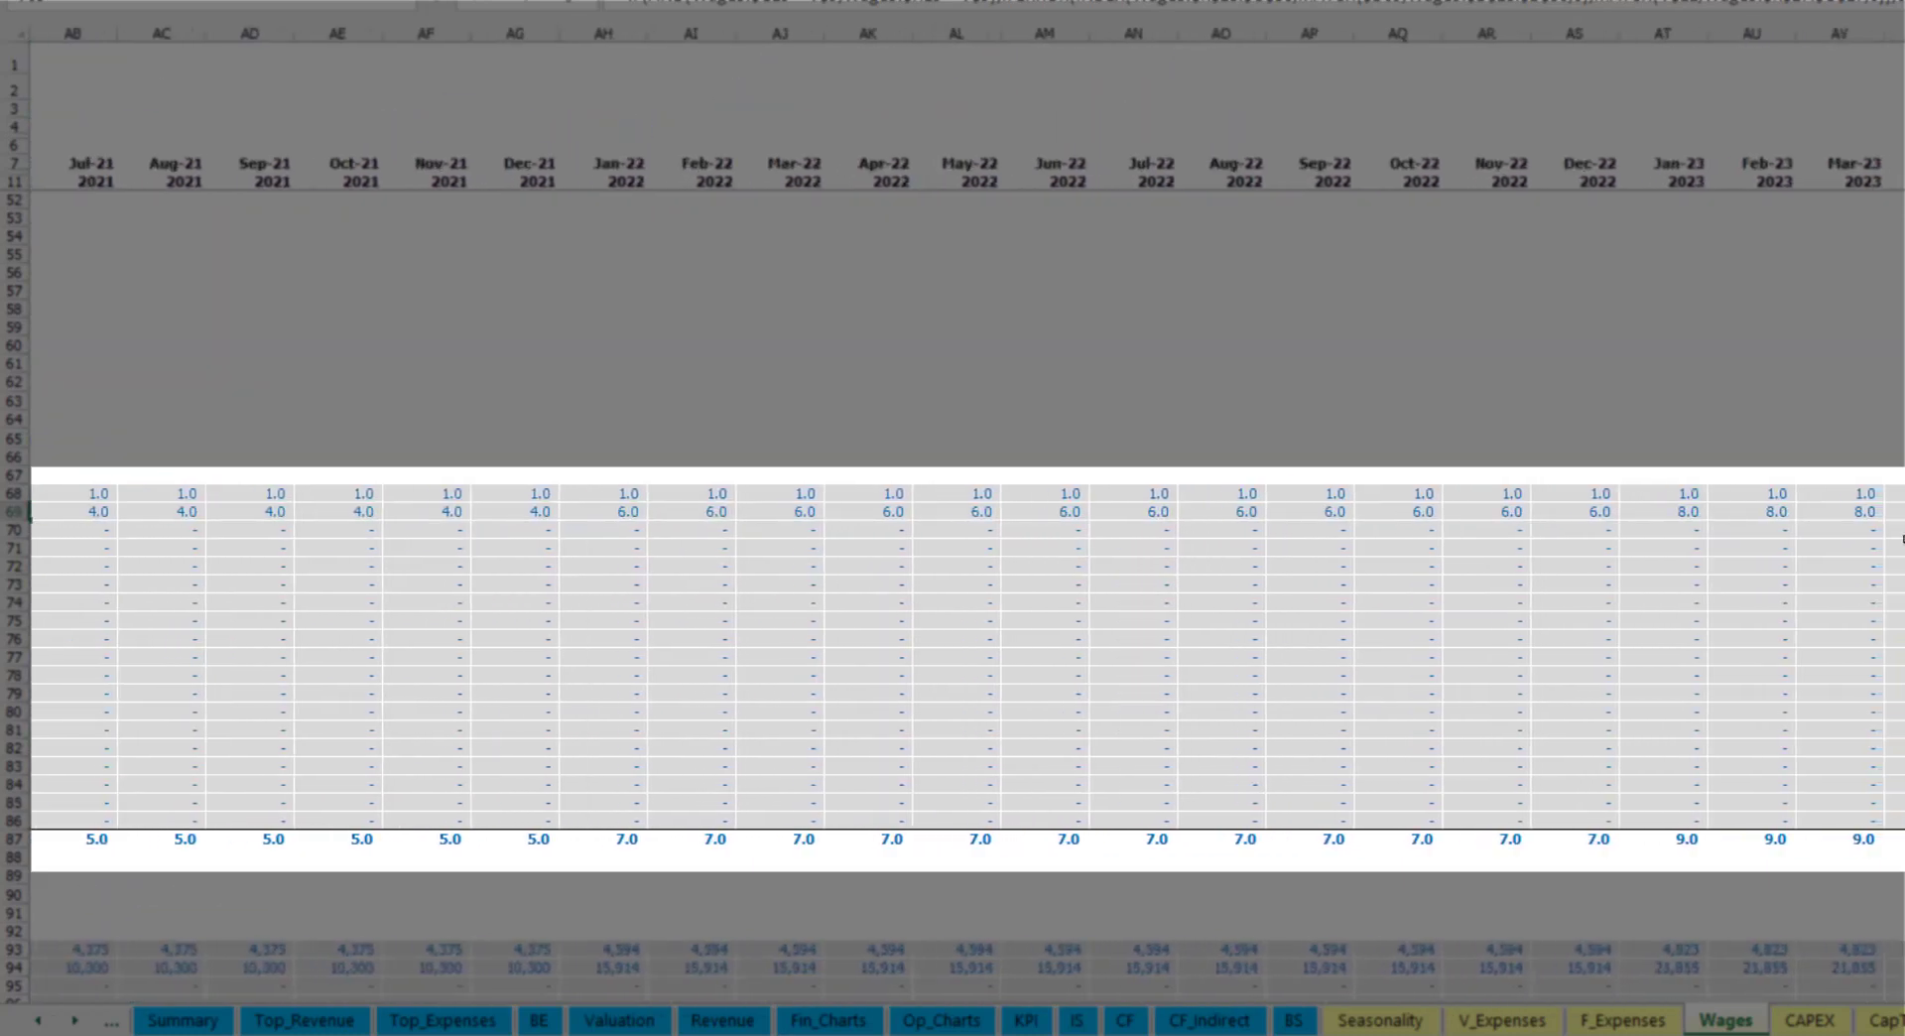
left_click(1895, 511)
scroll(1739, 510, "right", 7)
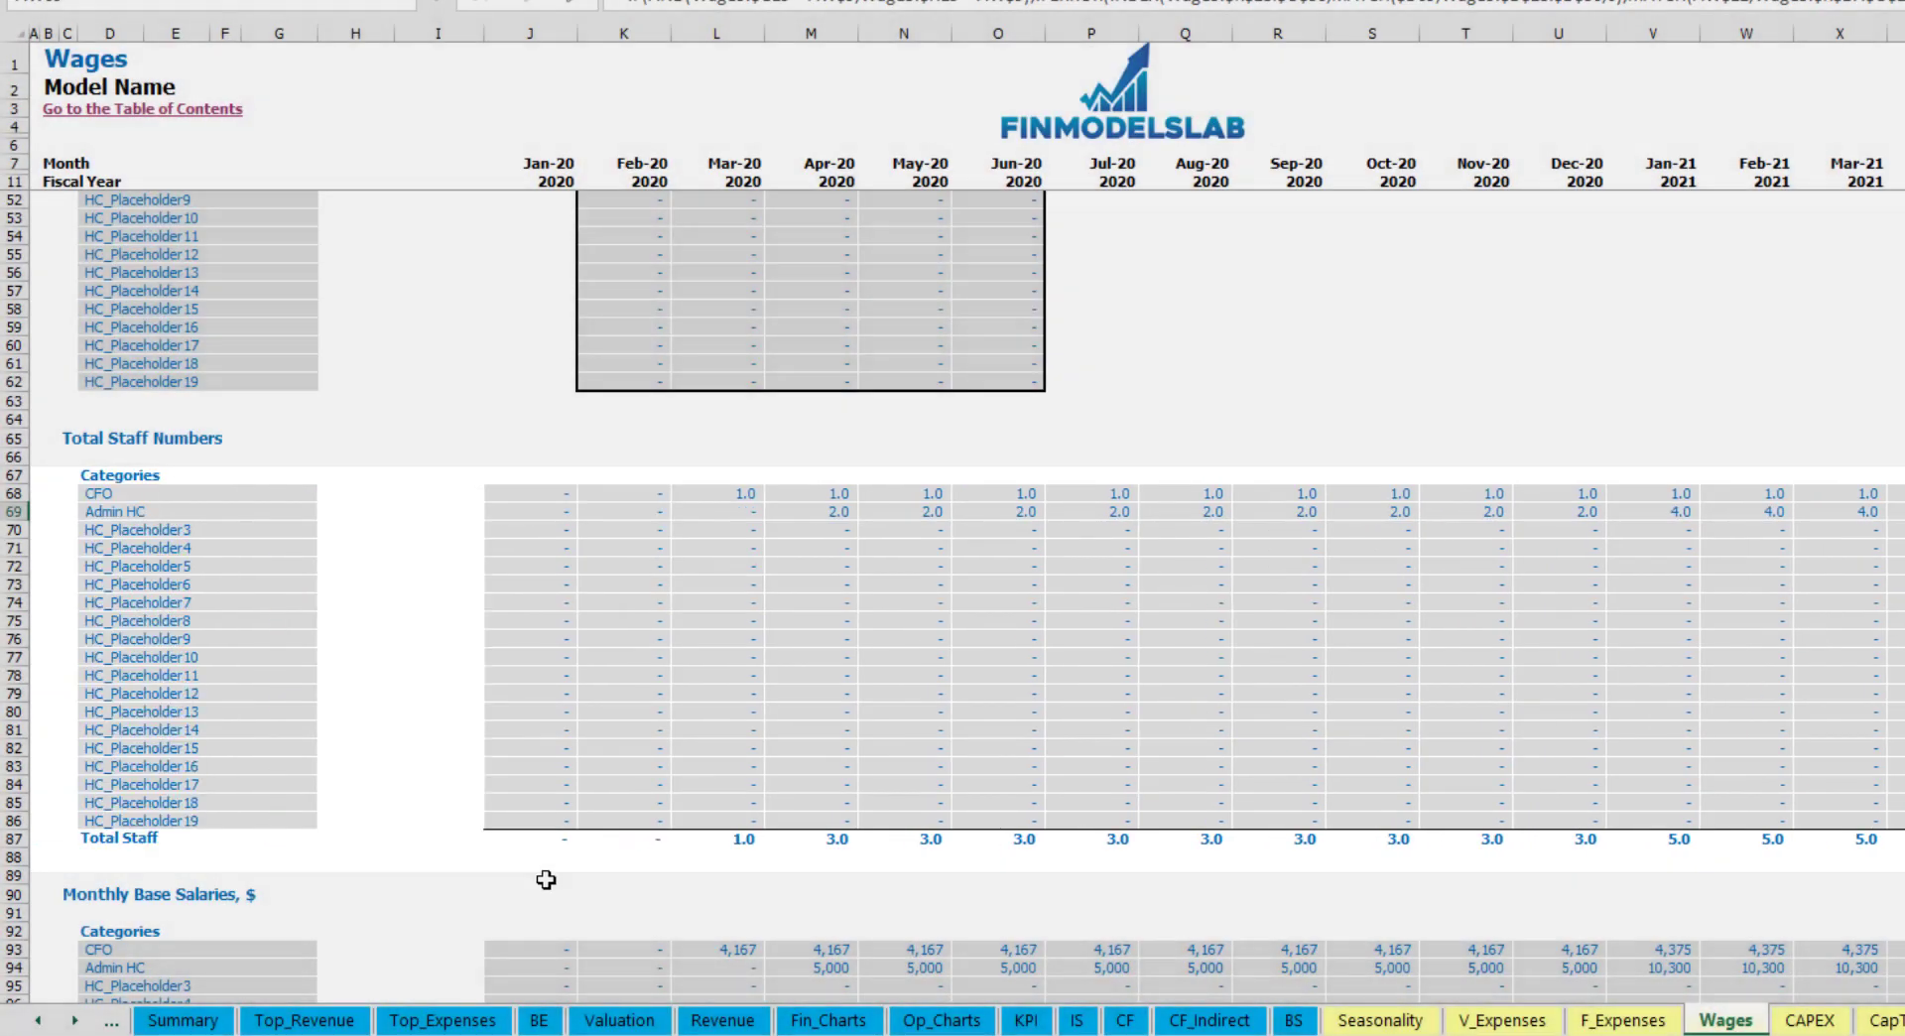
- Check the Admin HC monthly base salaries against the staff numbers and review the Monthly Bonus and Monthly Base Taxes tables
scroll(30, 807, "down", 3)
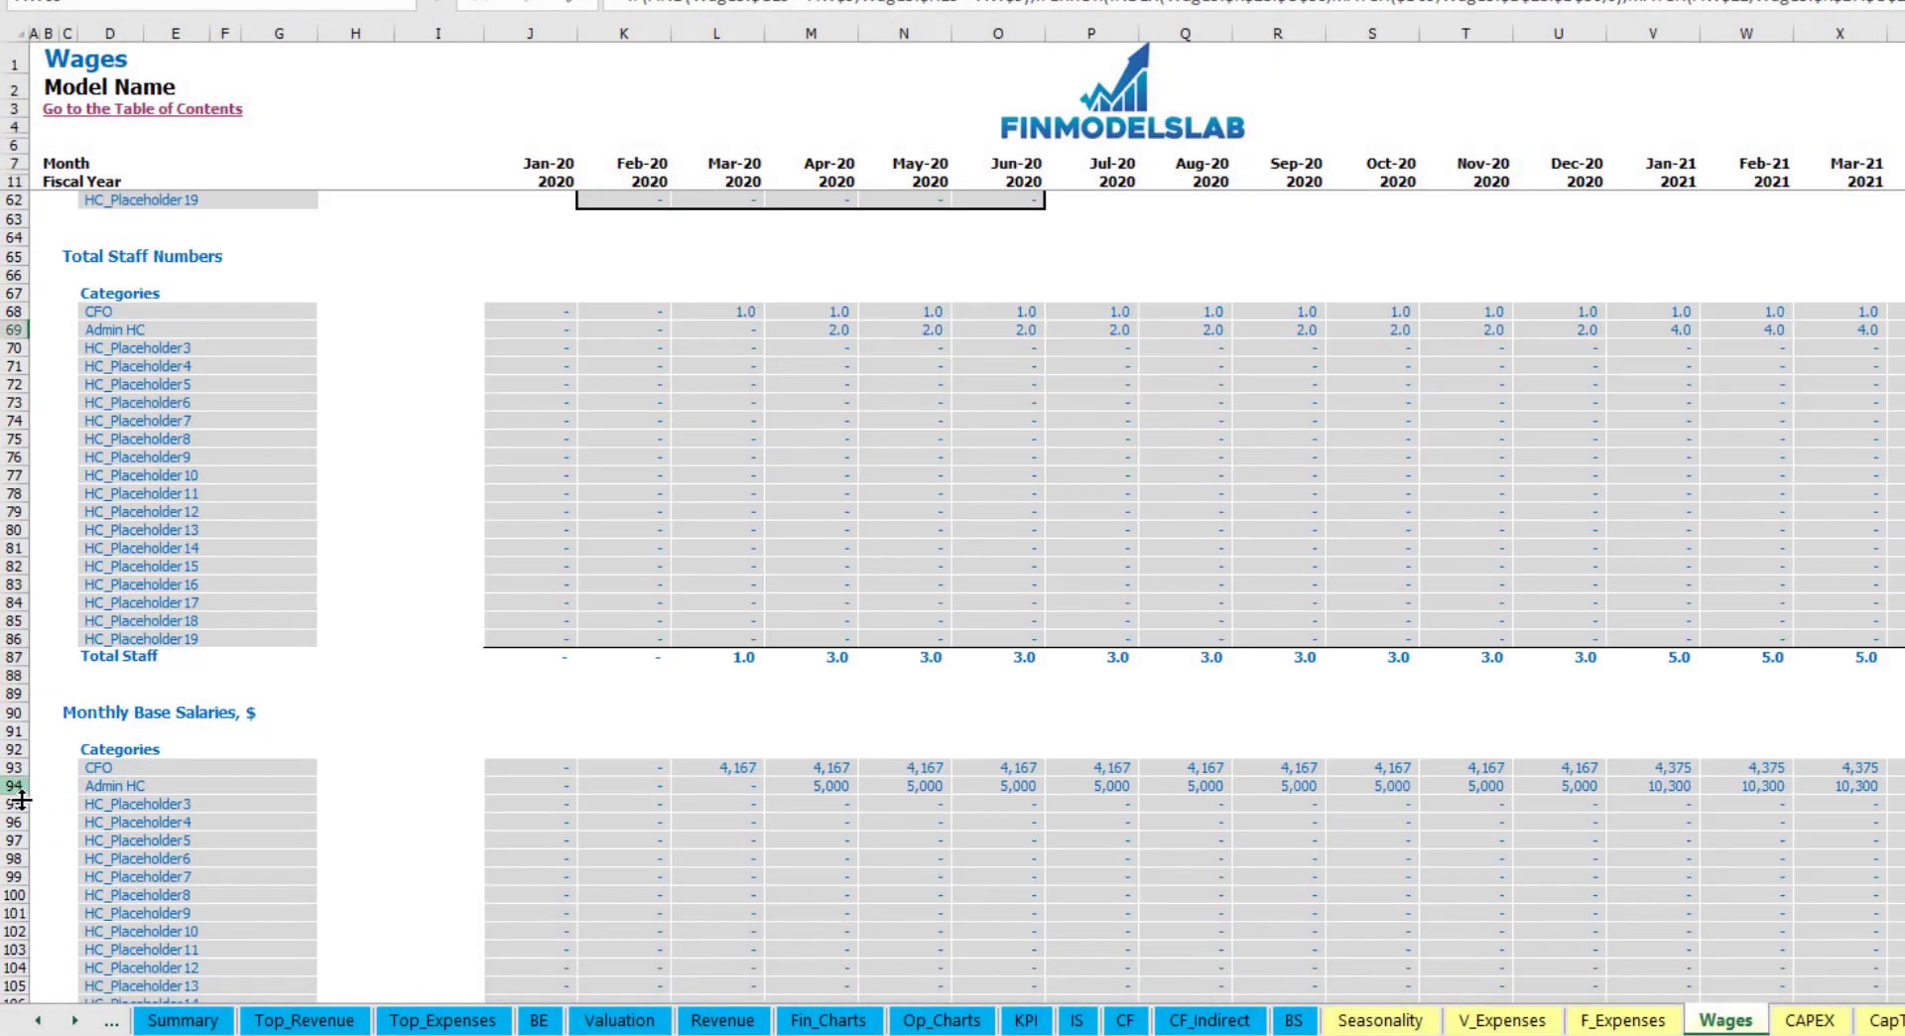
left_click(20, 786)
left_click(814, 786)
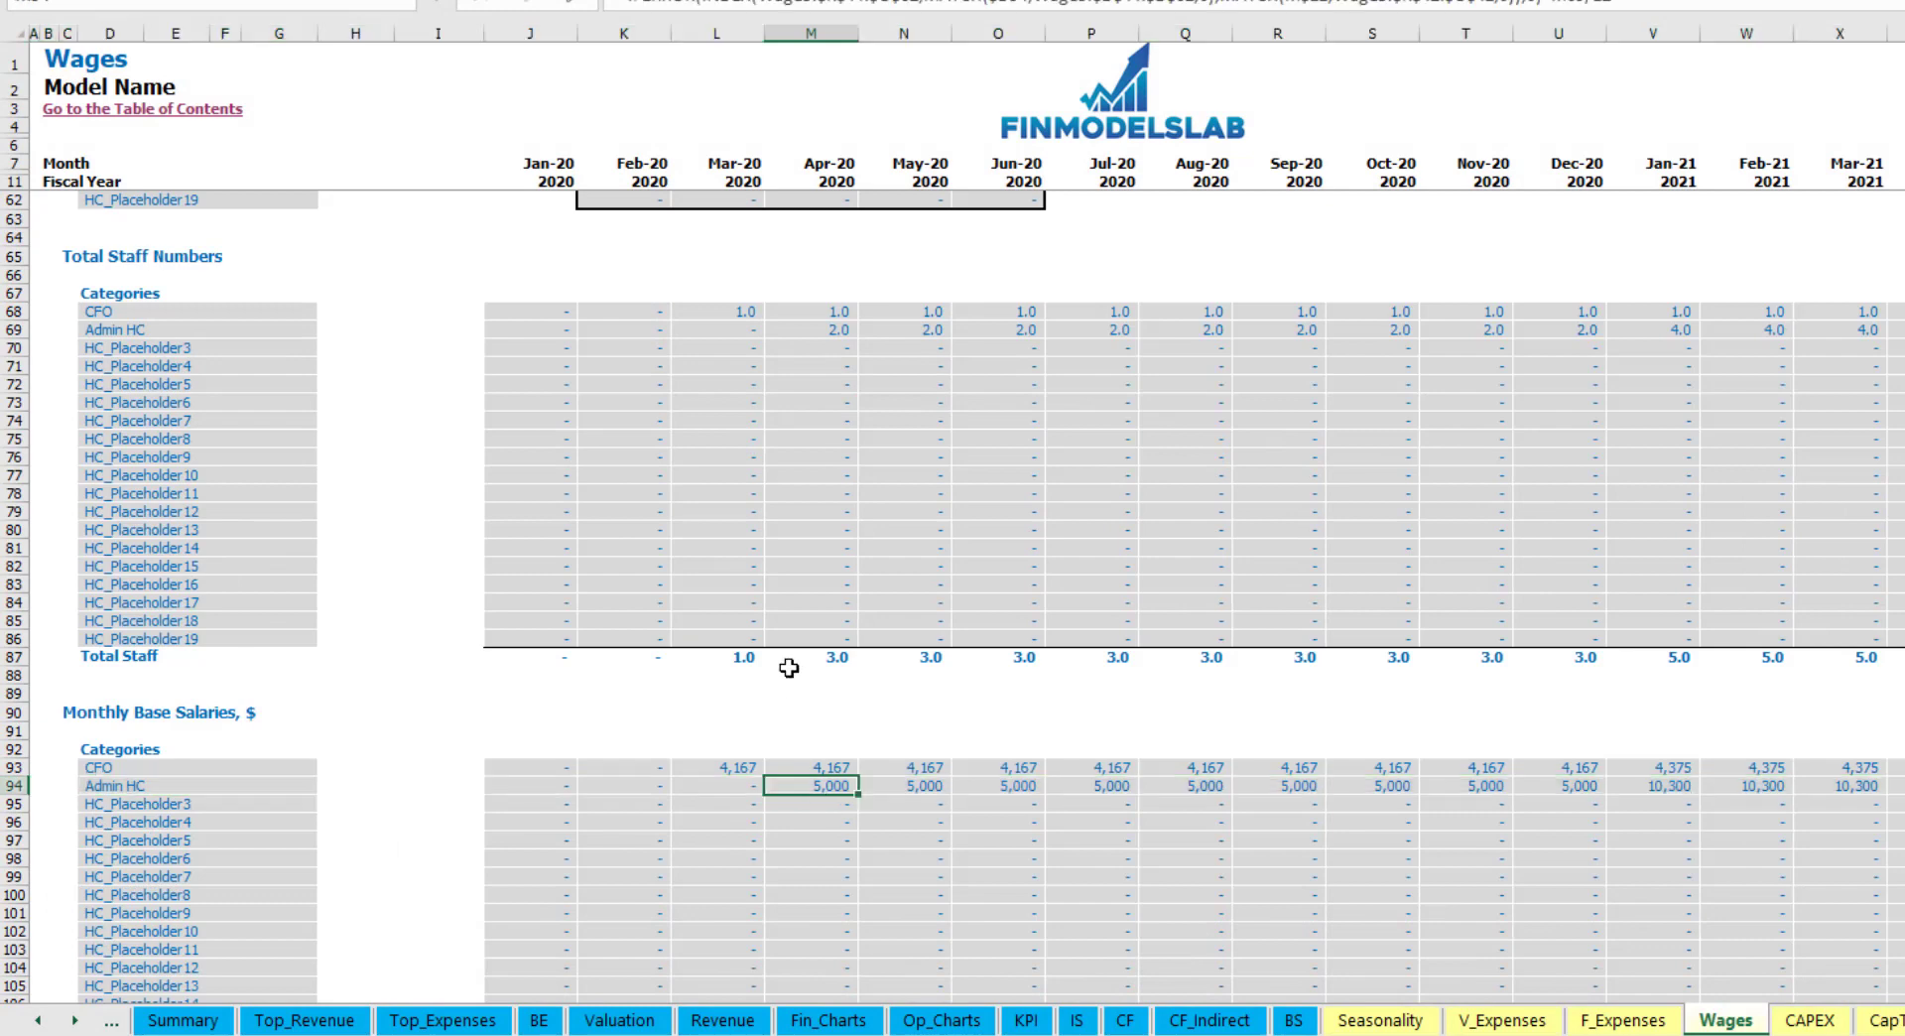
left_click(829, 330)
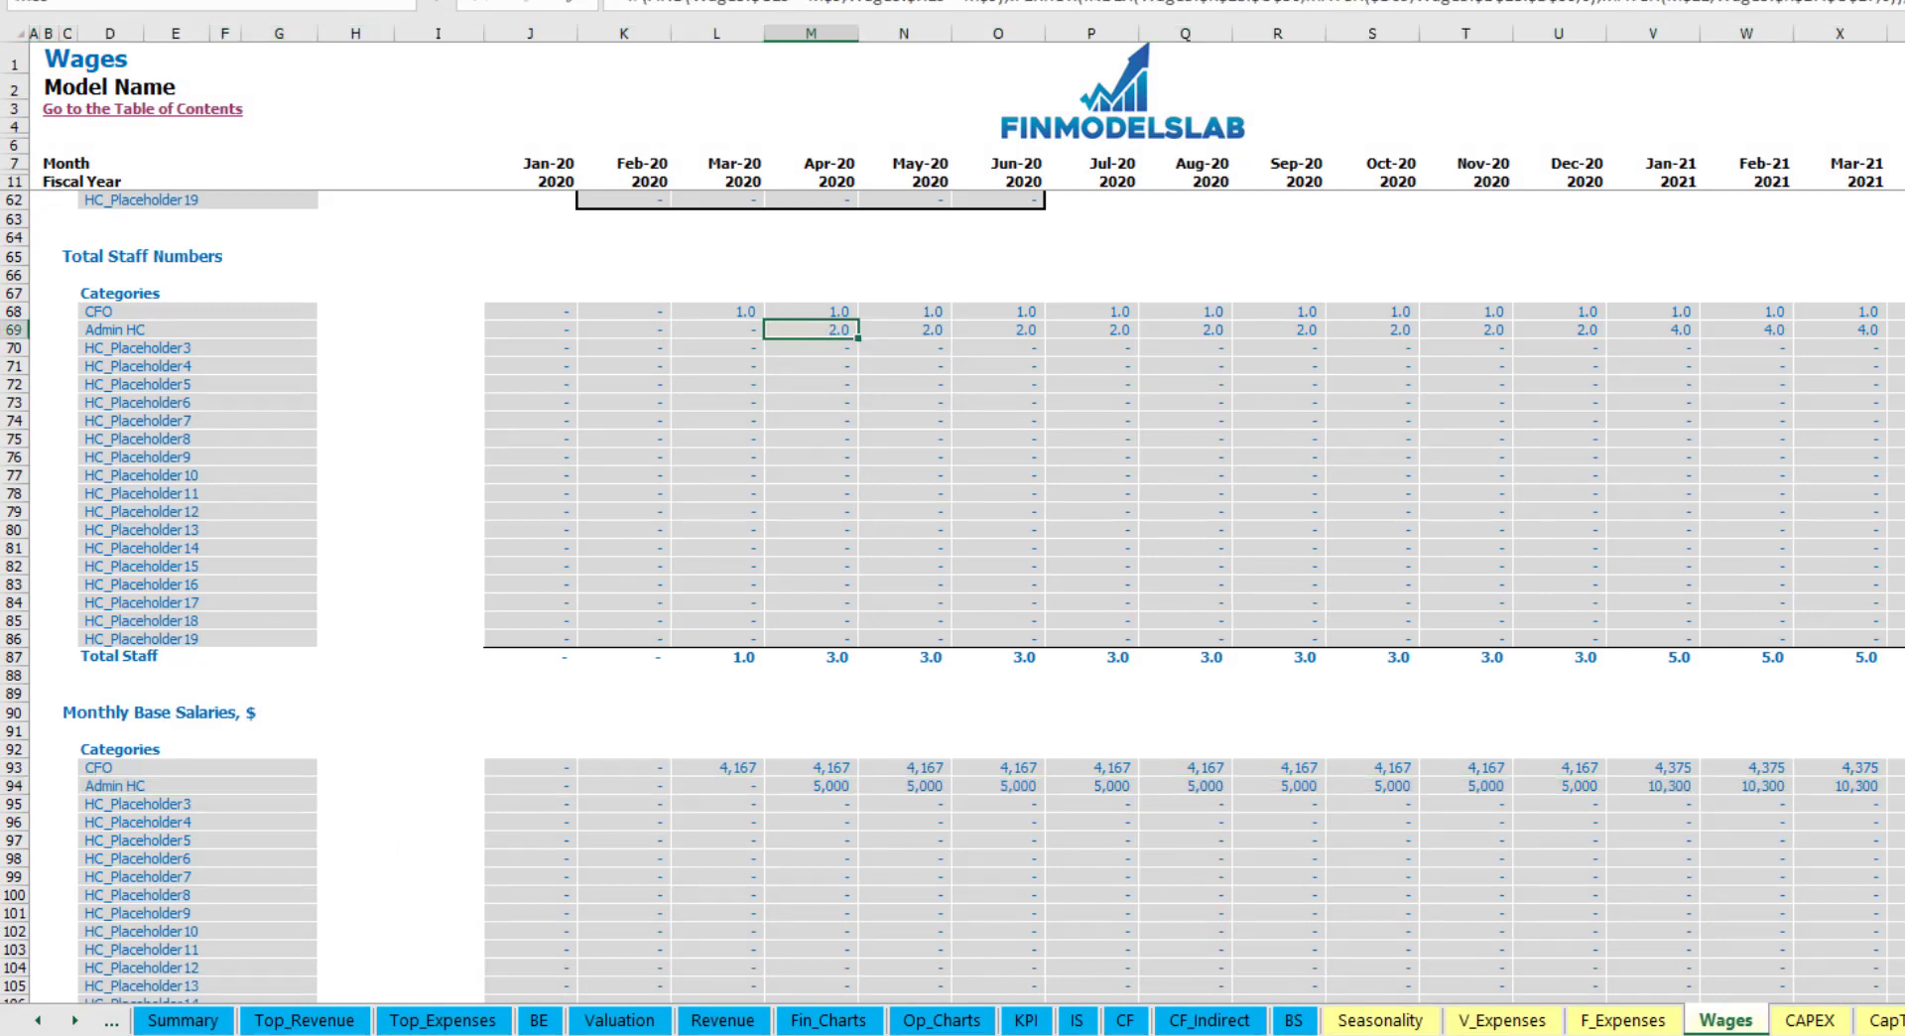
left_click(720, 786)
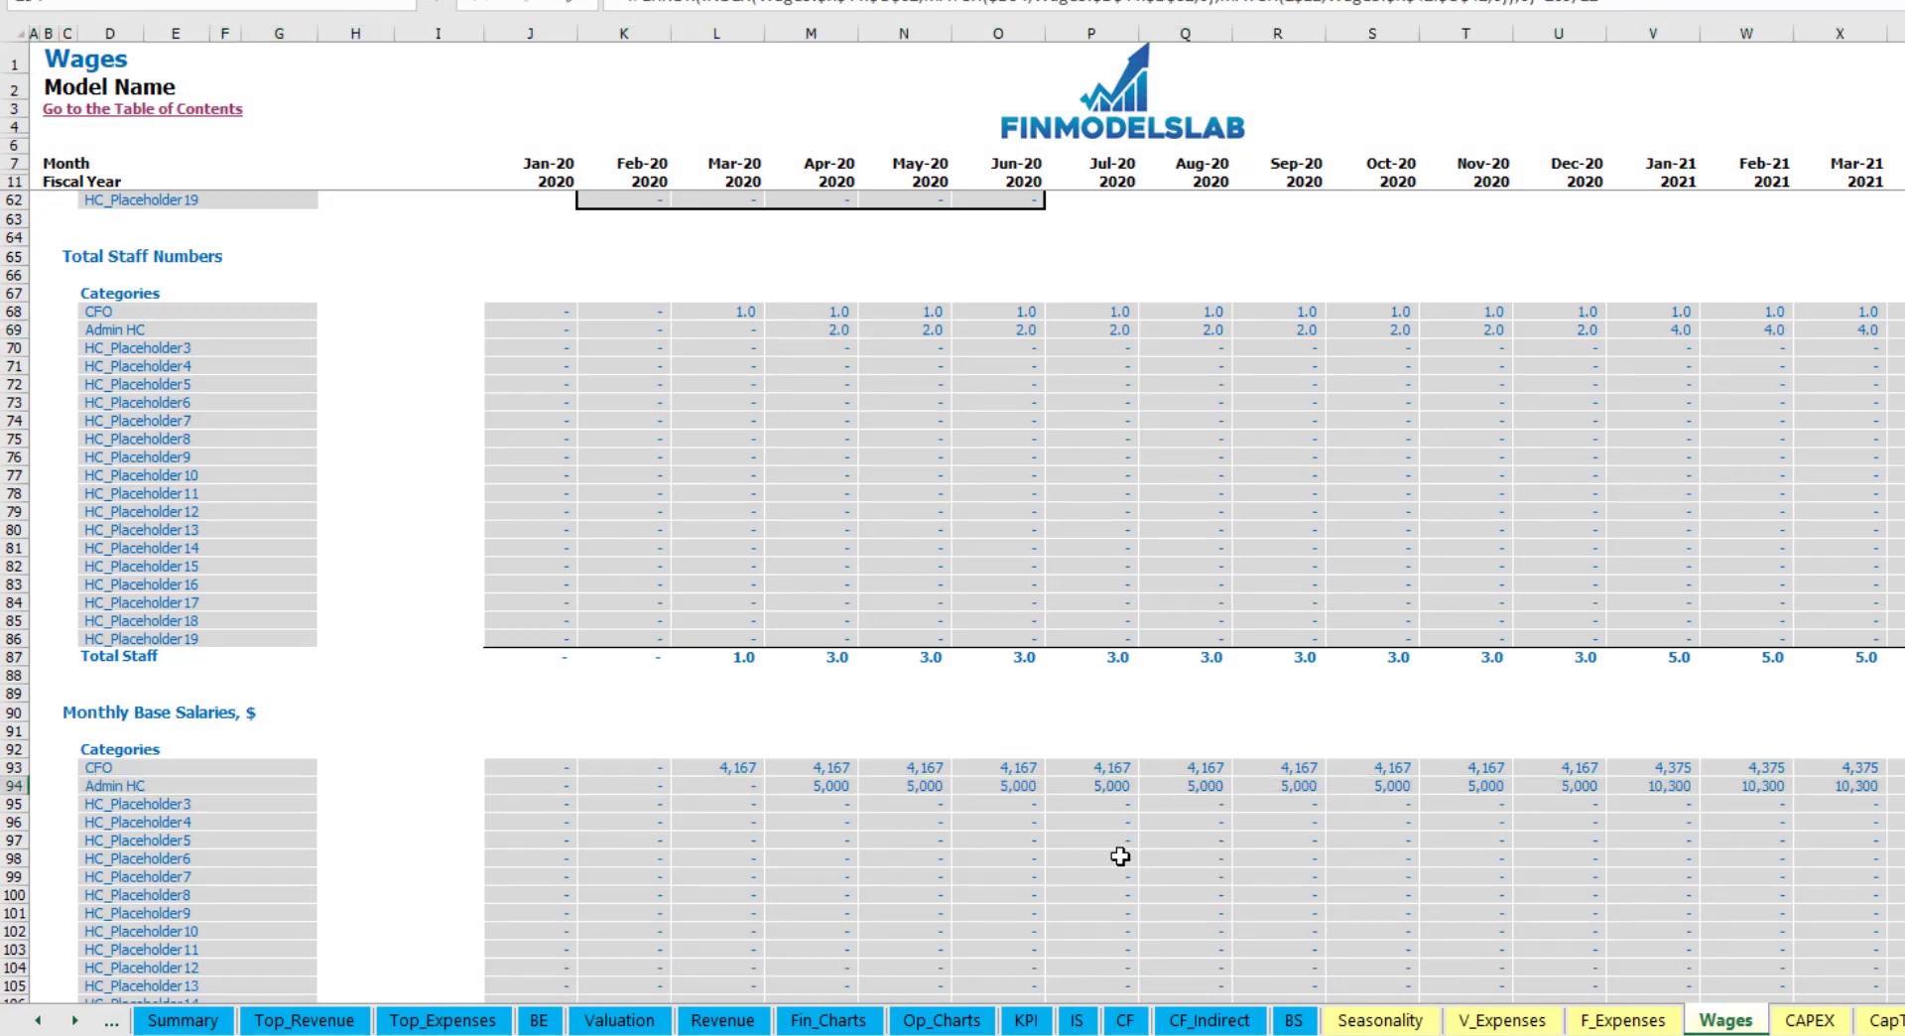
scroll(1121, 856, "down", 10)
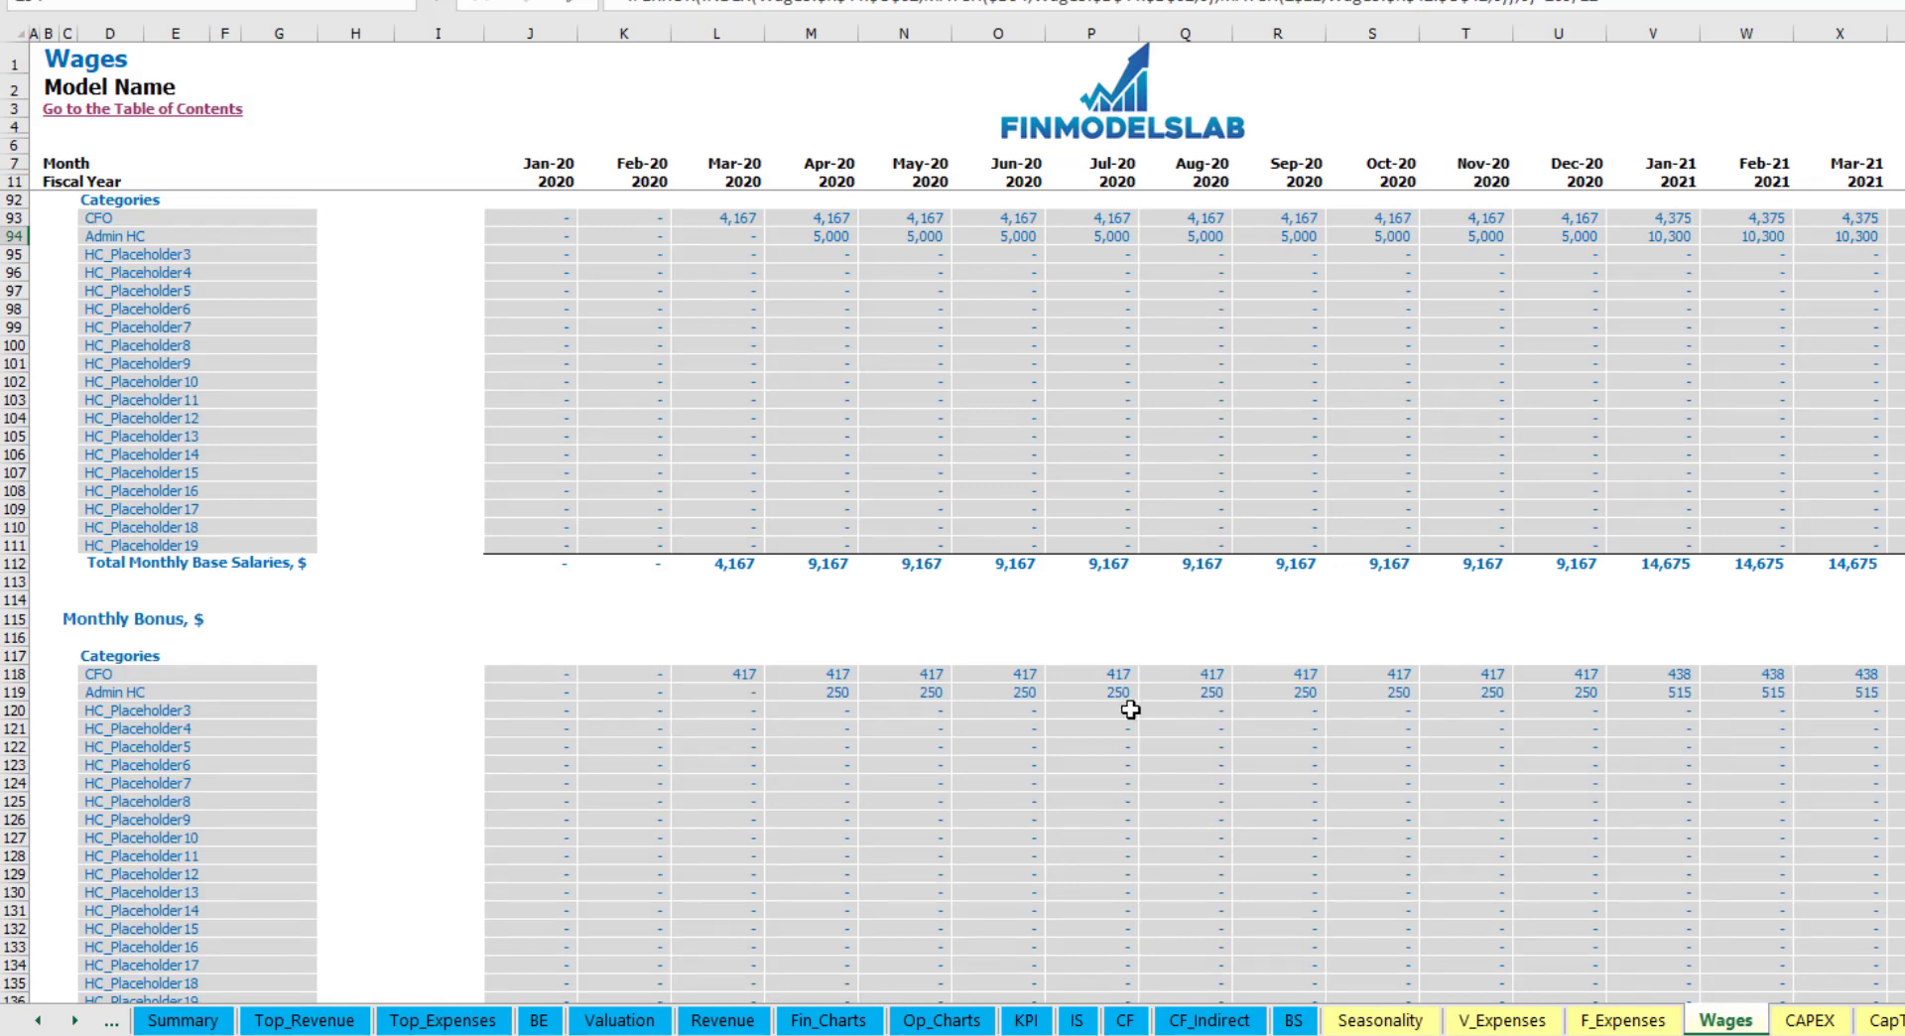
scroll(714, 711, "down", 10)
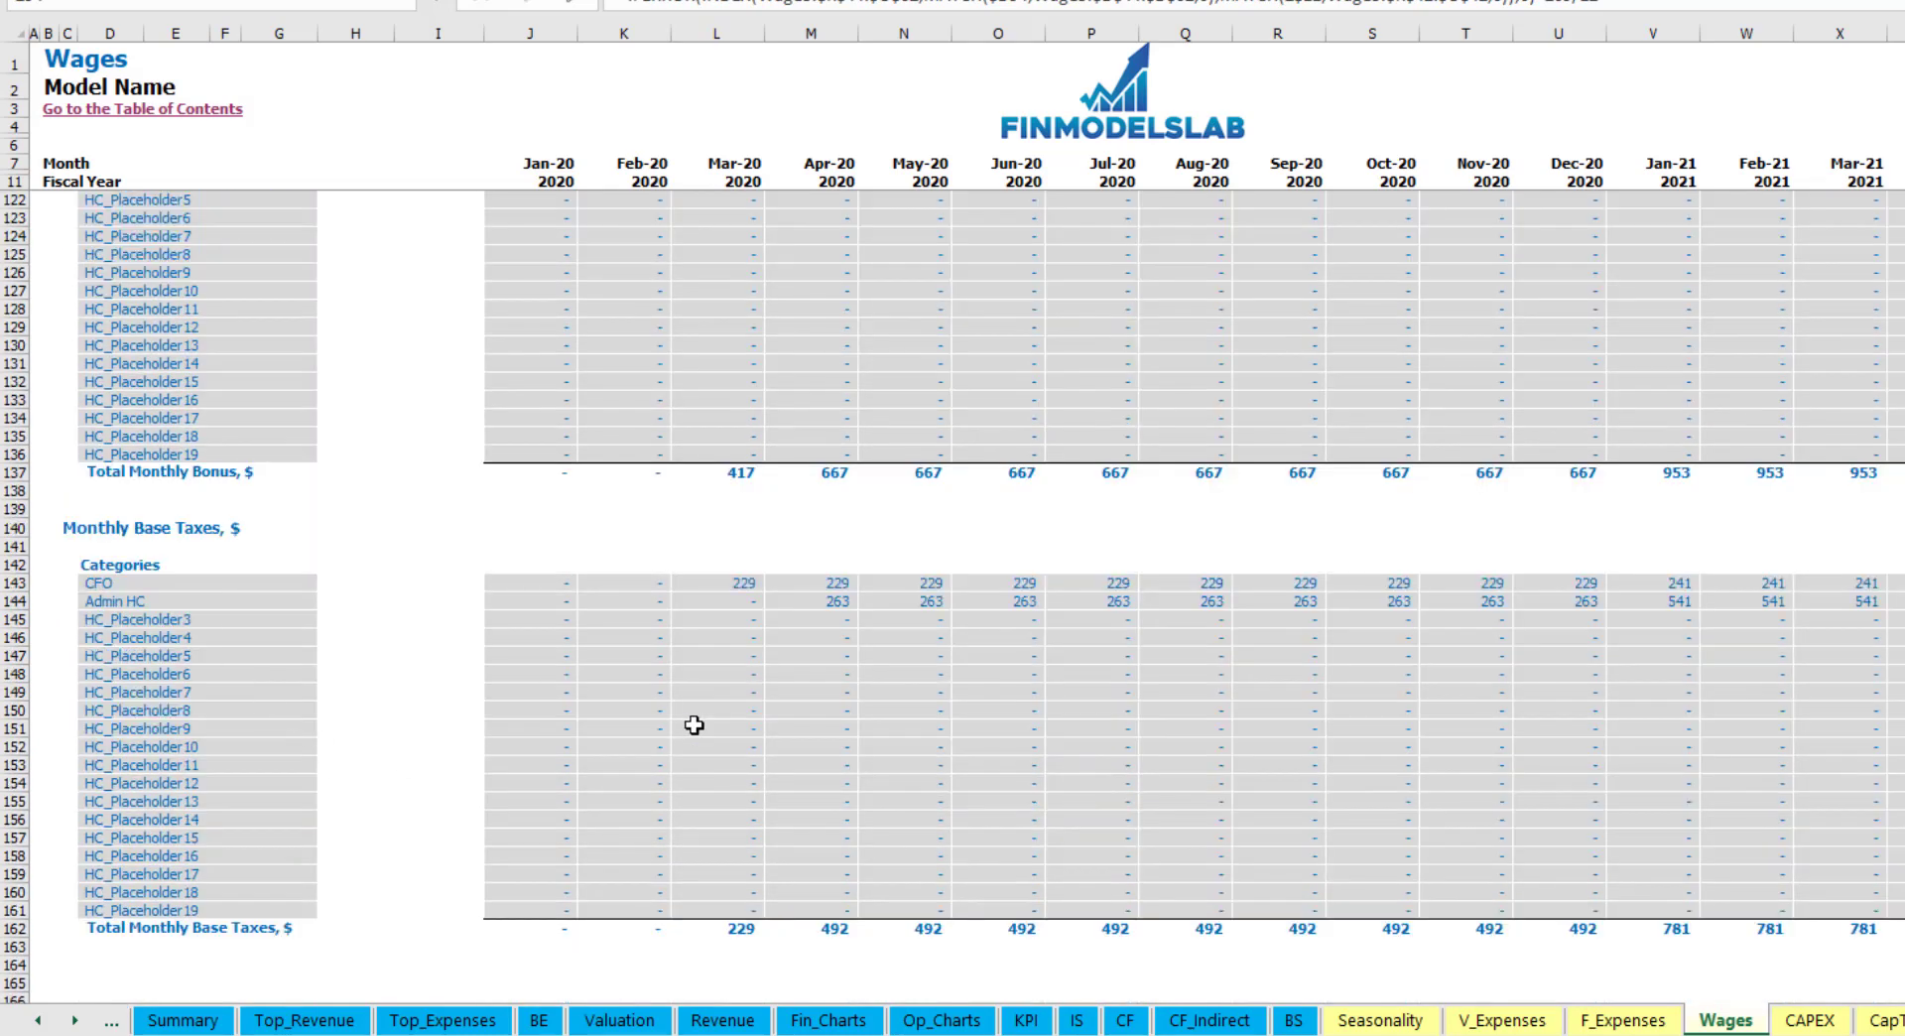
- Expand the Salary and Wages rows on the Income Statement sheet and examine the staff category lines
left_click(1079, 1020)
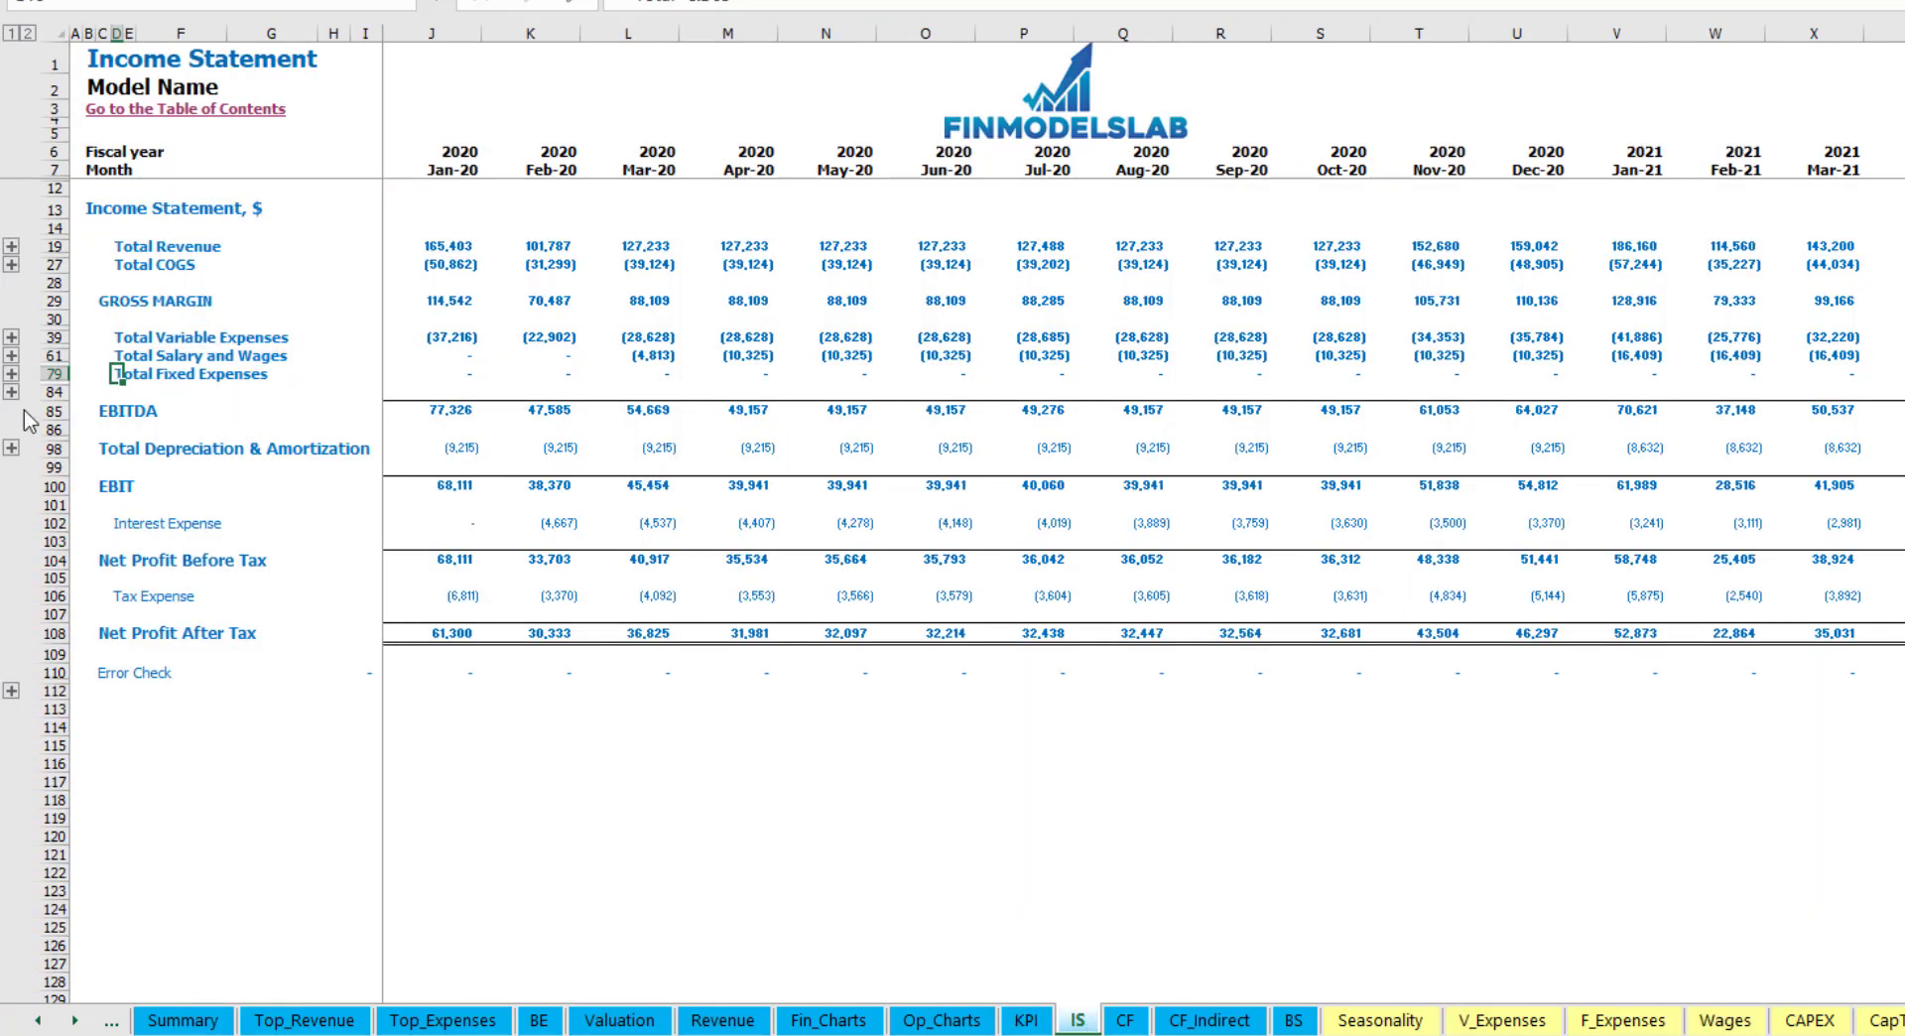
left_click(12, 355)
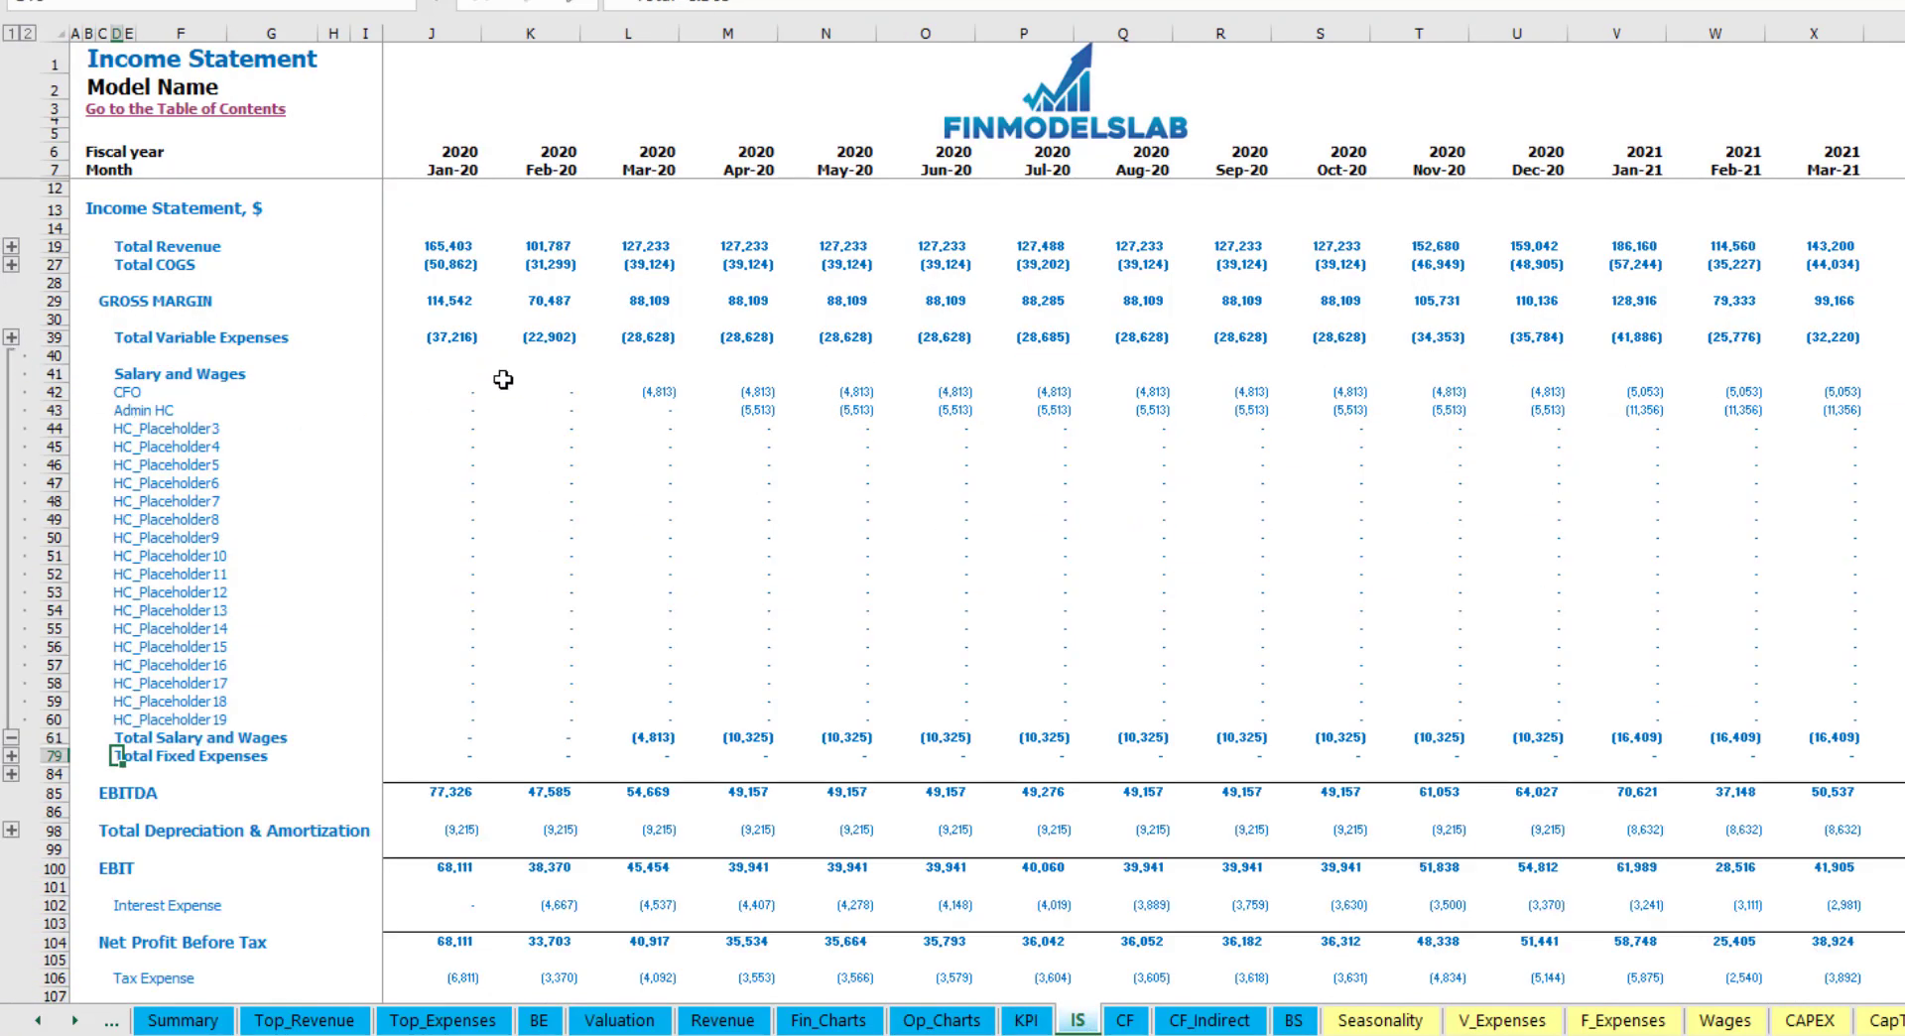
left_click(454, 397)
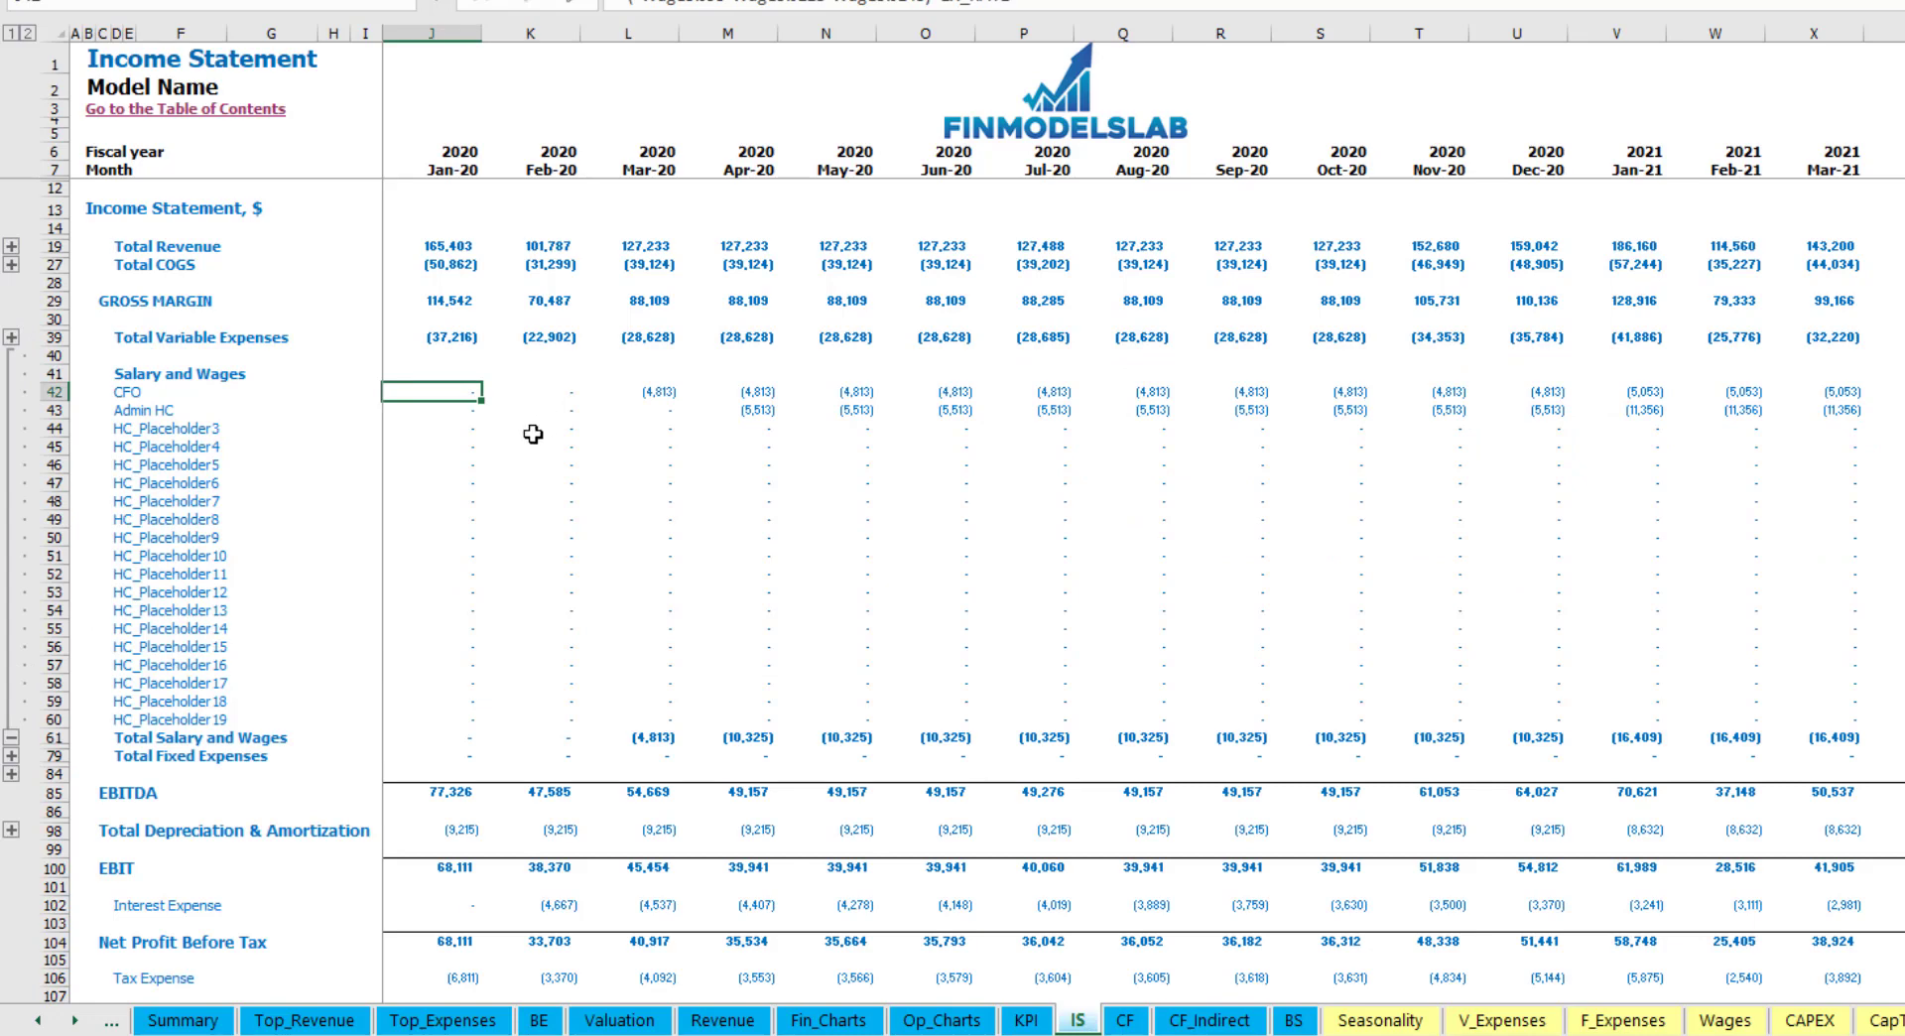
left_click_drag(130, 388, 129, 719)
left_click(223, 409)
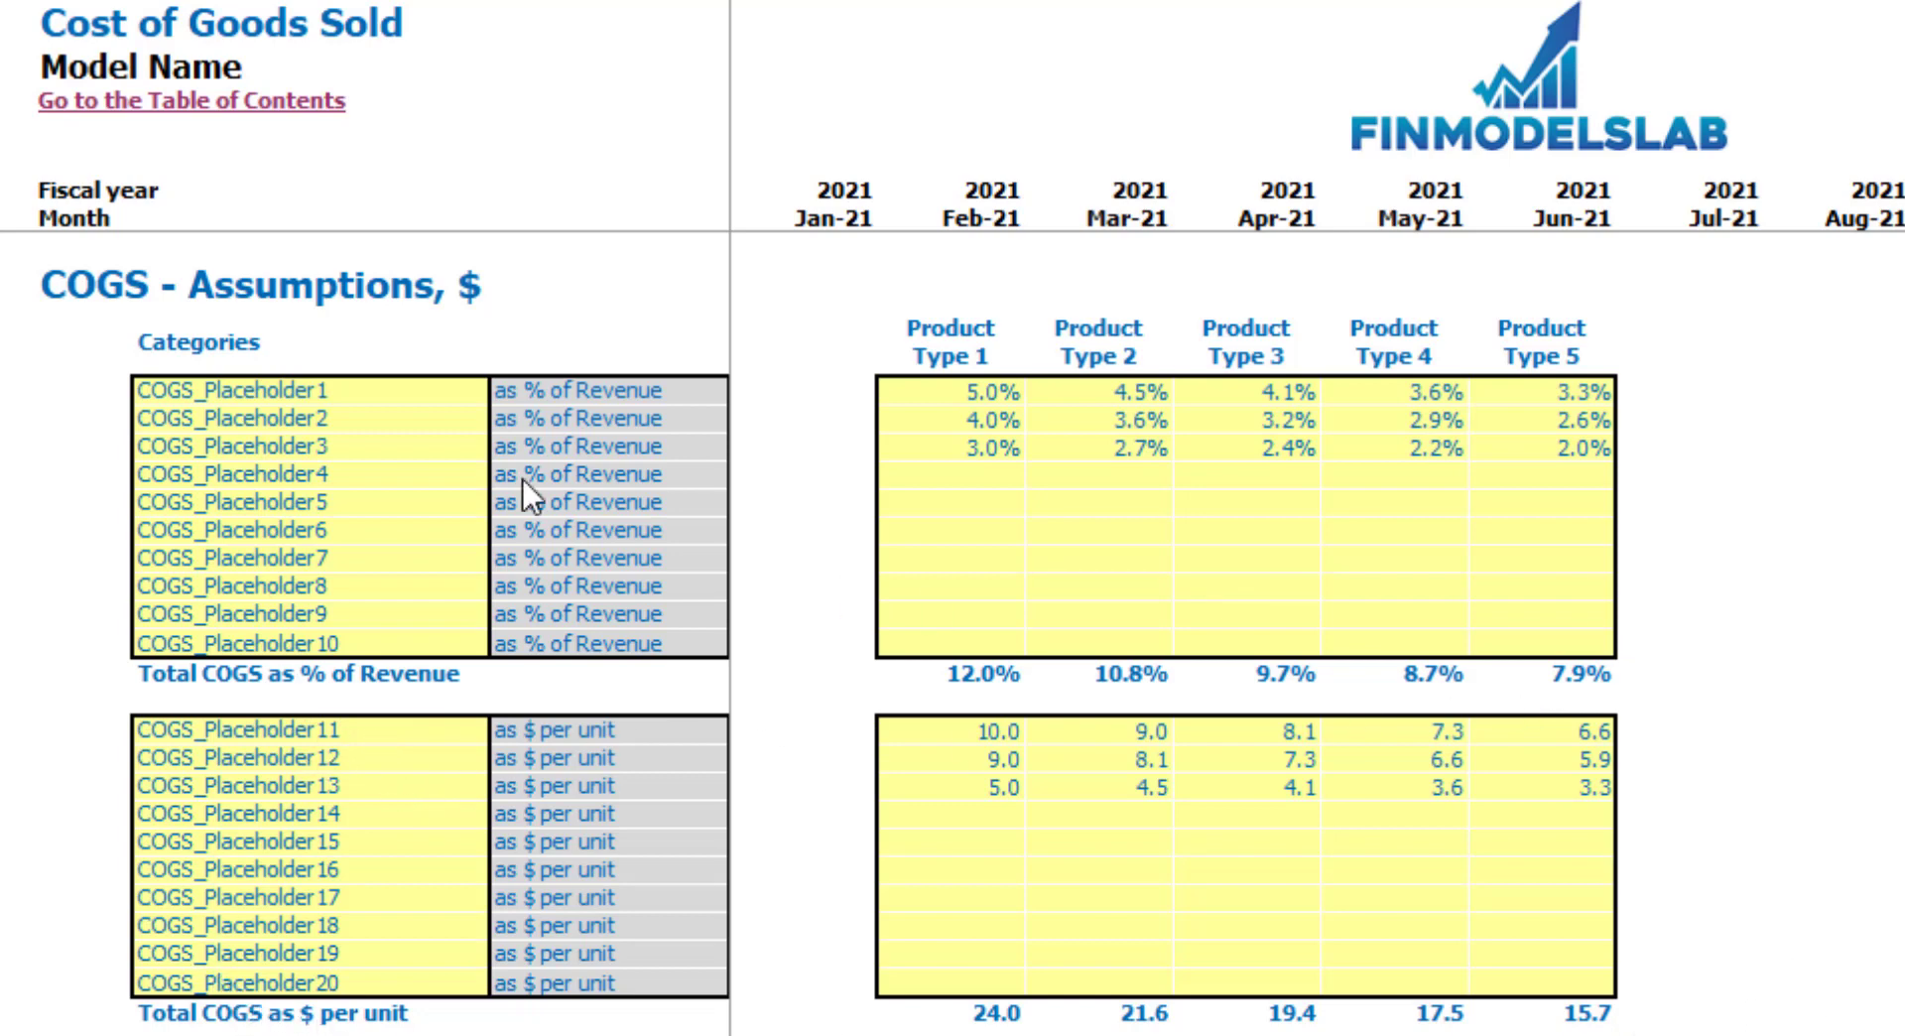
- Rename the first cost category in the COGS assumptions, COGS_Placeholder1, as _Pack
left_click(305, 397)
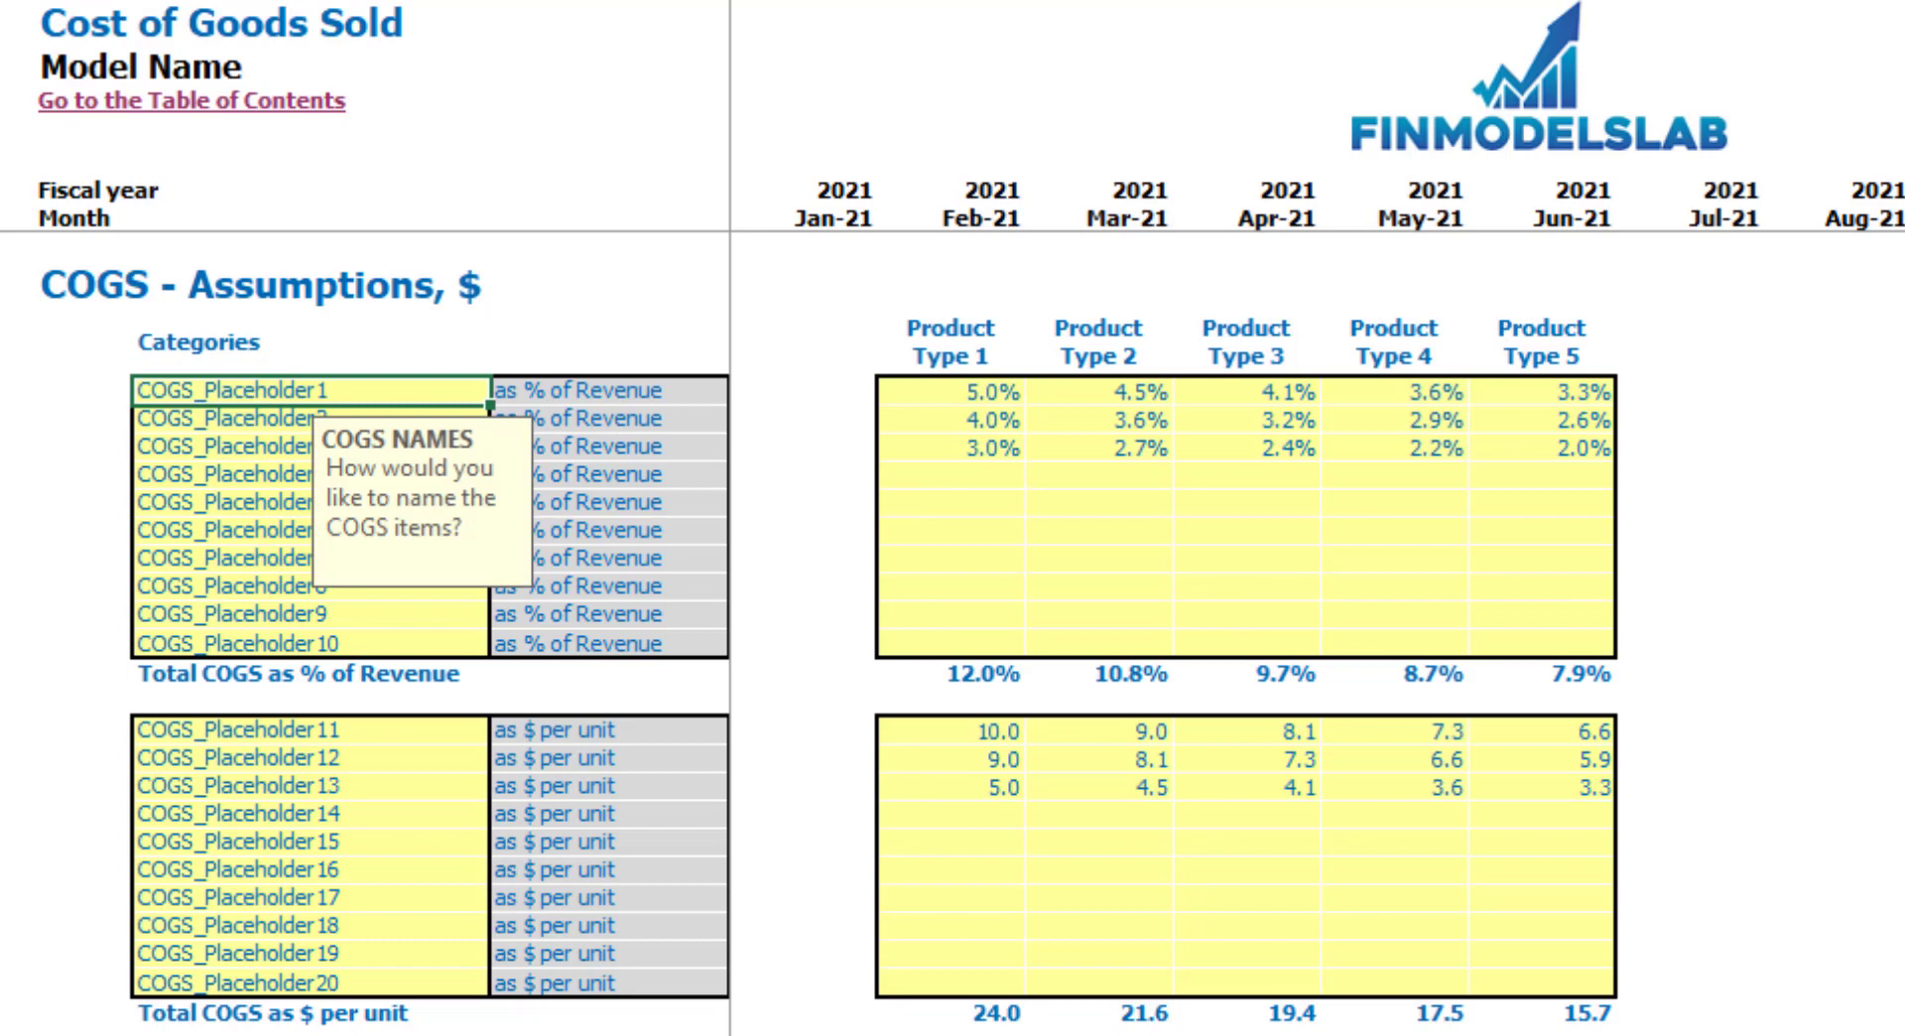
type("Pack")
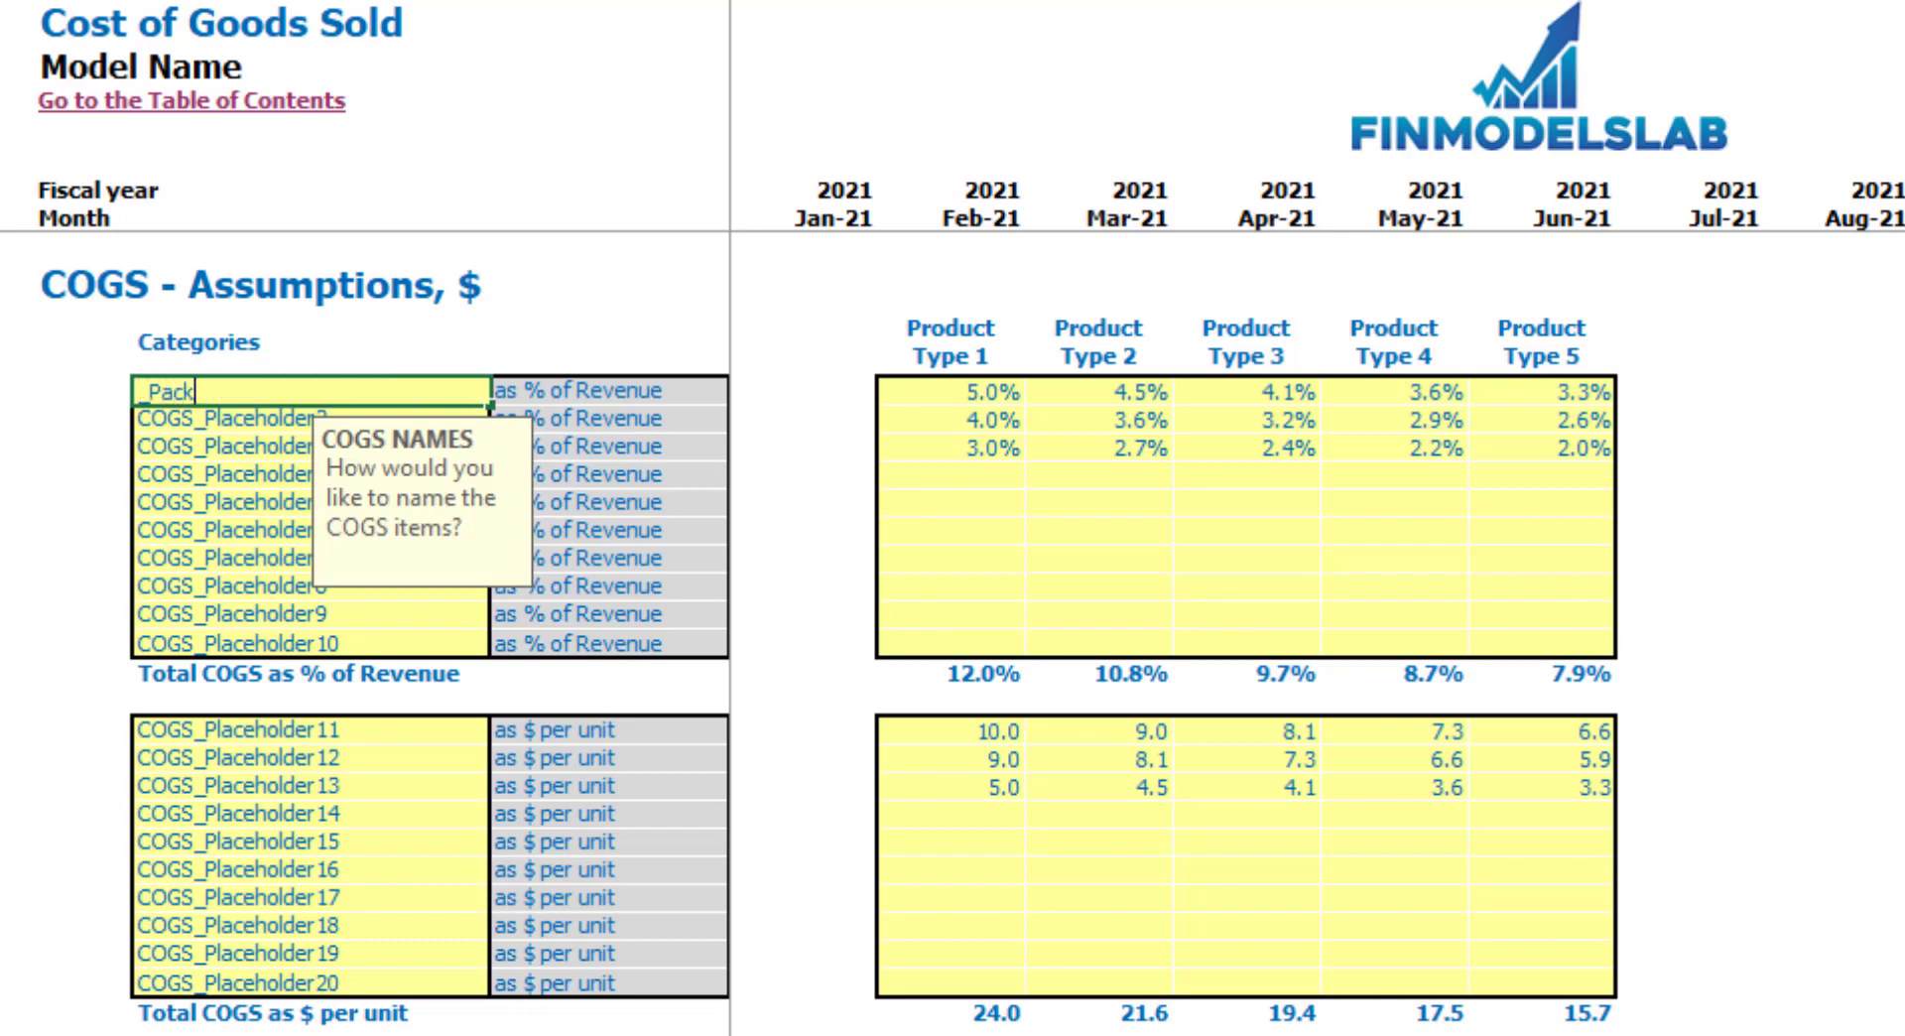
key("Return")
left_click(1836, 686)
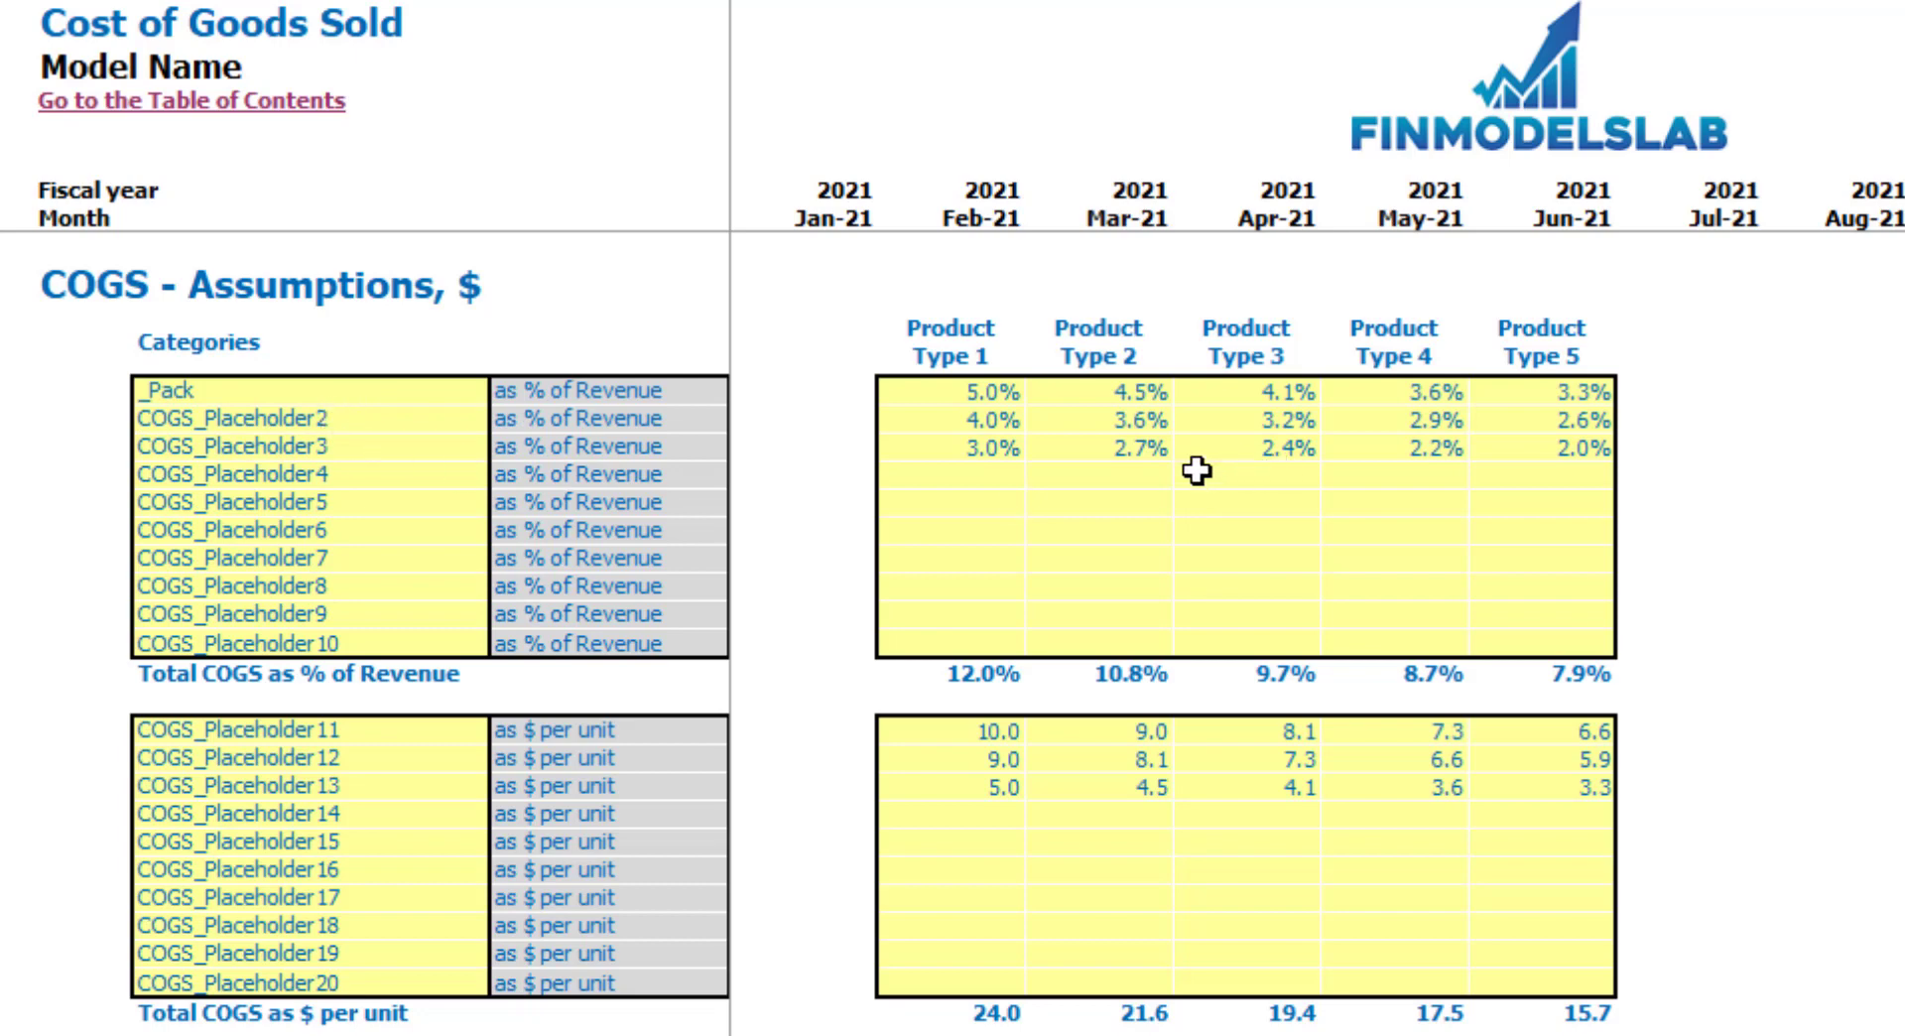
- Set the _Pack percentages of revenue for Product Types 1 to 5 to 6%, 7%, 8%, 9% and 10%
left_click(993, 399)
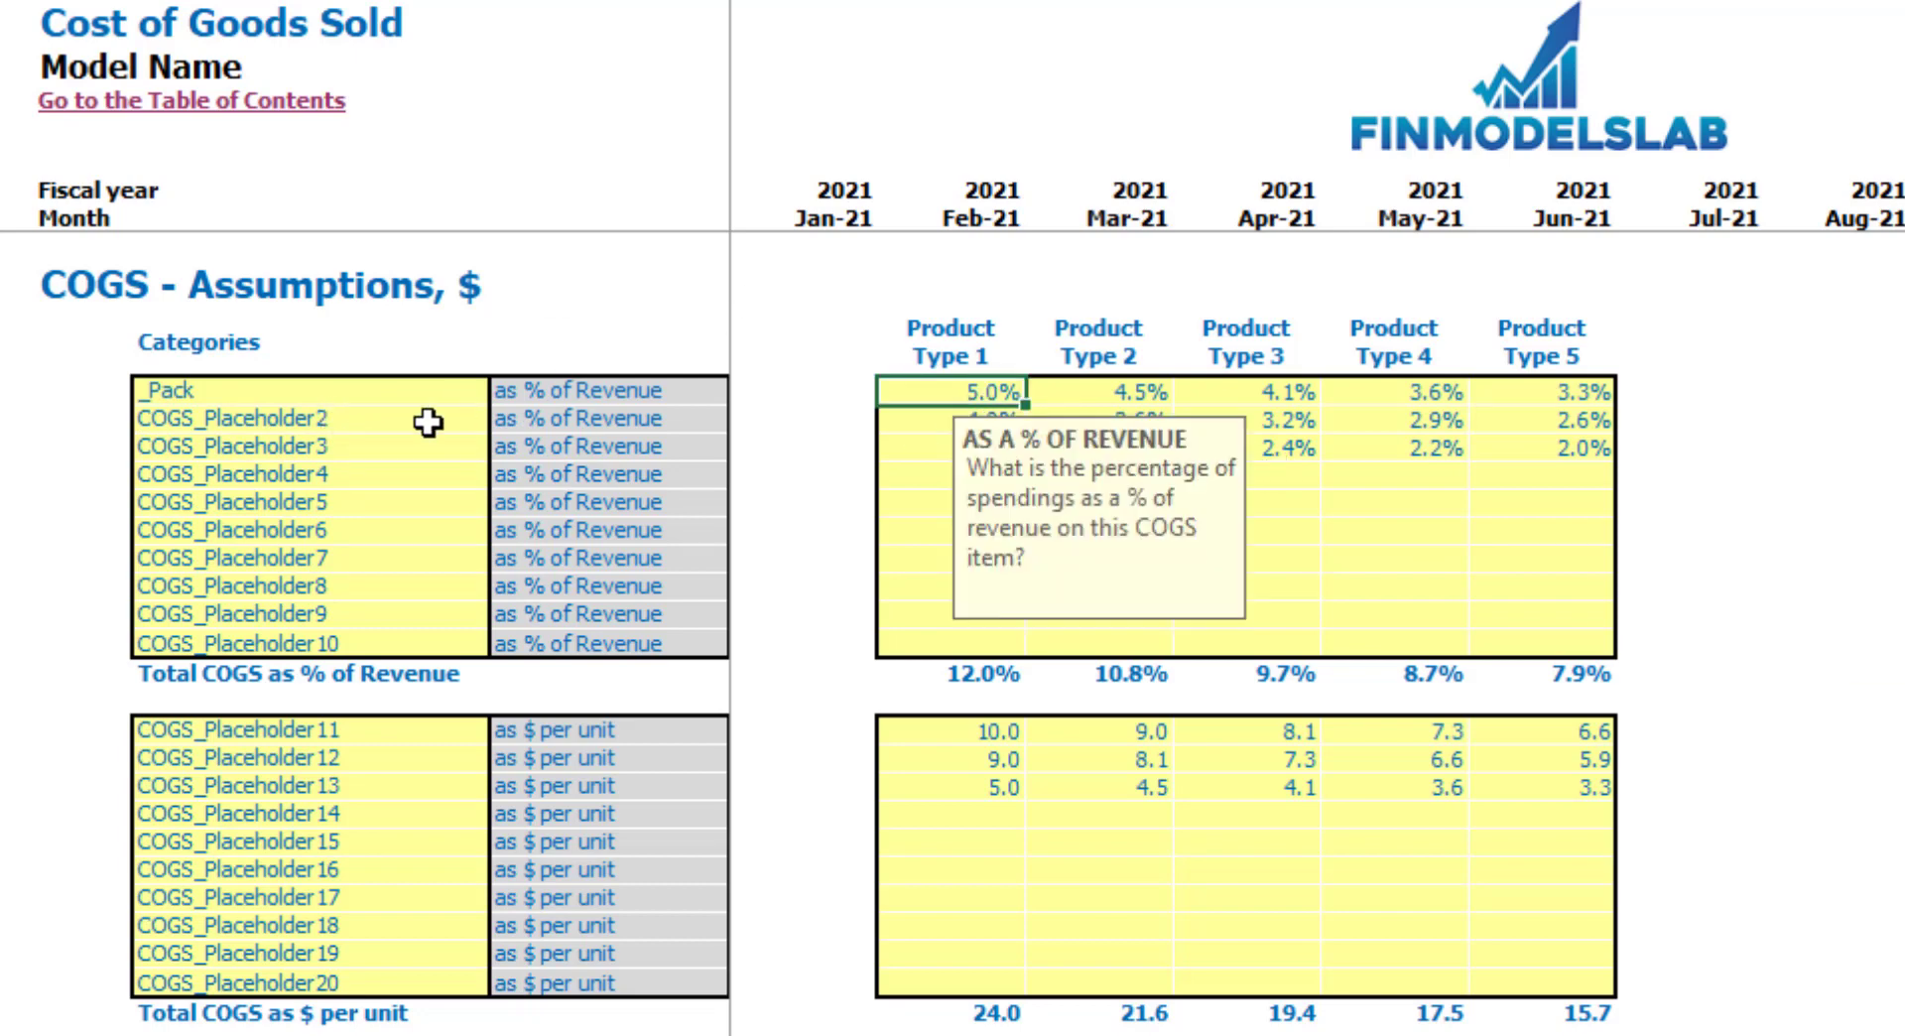
key("Tab")
type("7")
key("Tab")
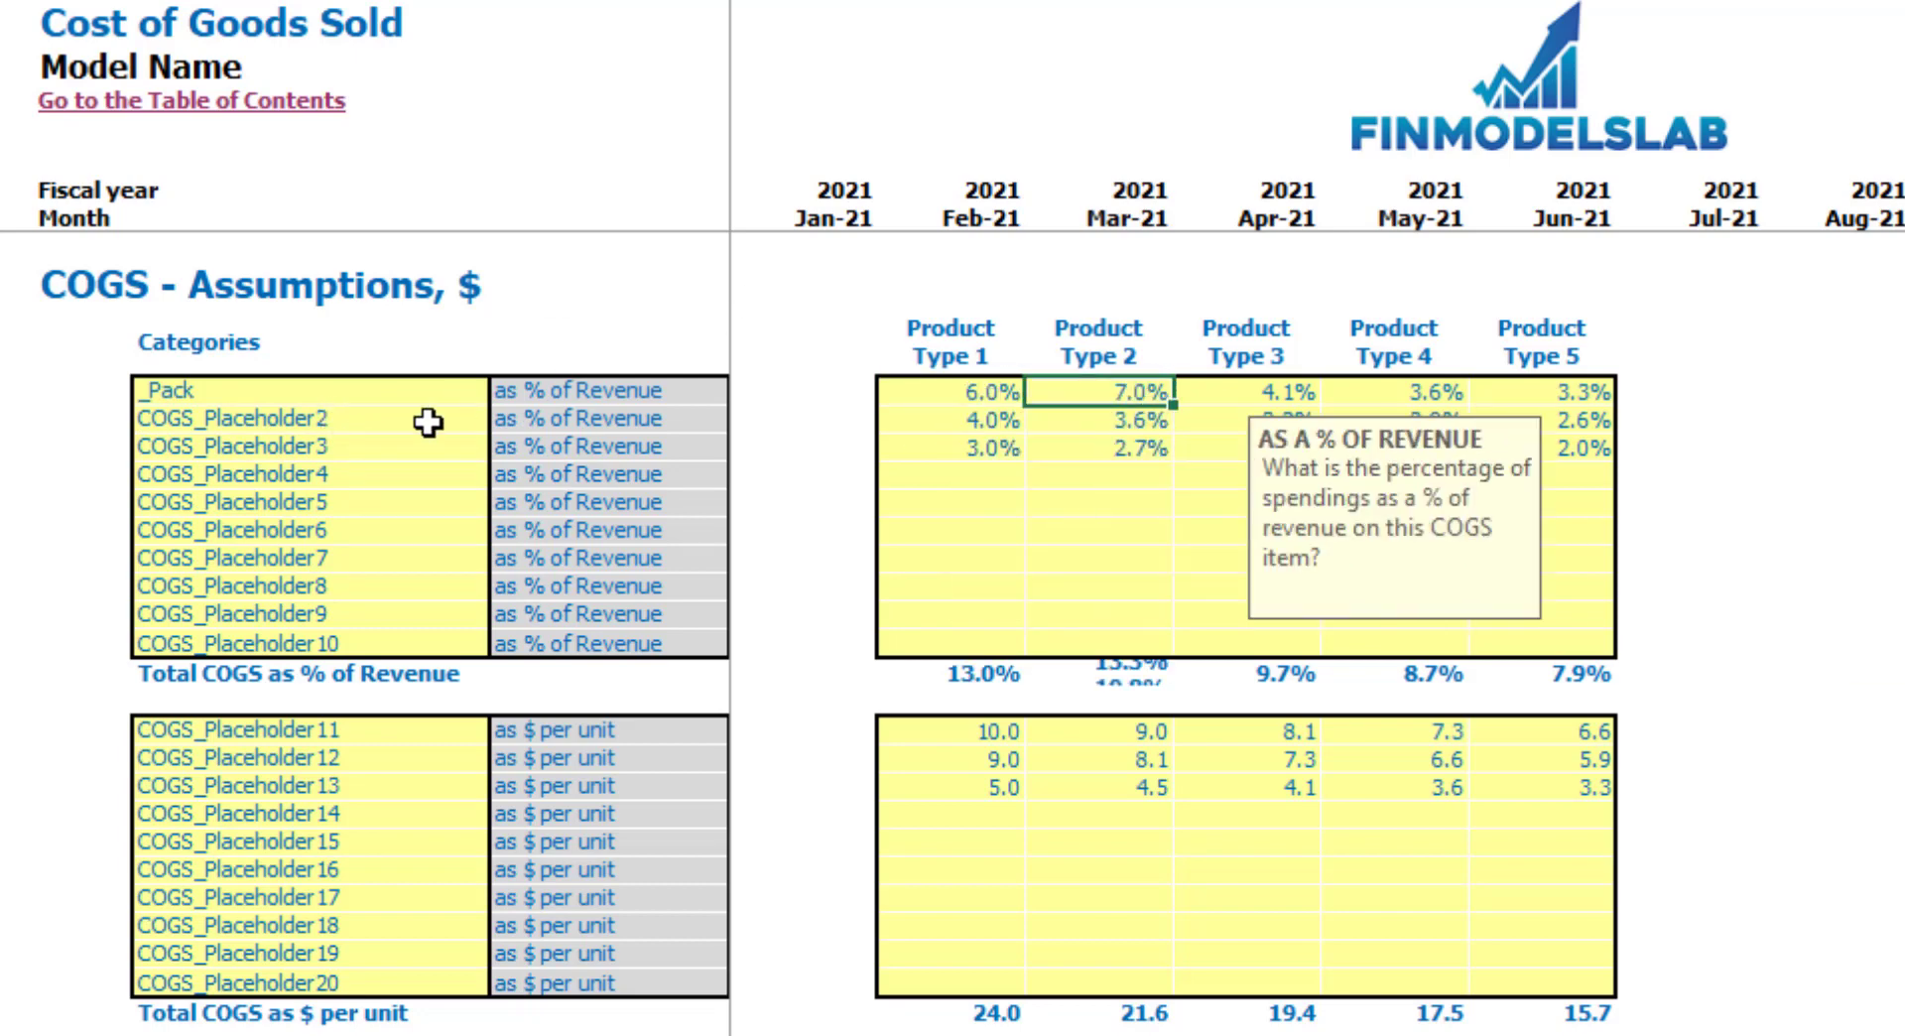
type("8")
key("Tab")
type("9")
key("Tab")
type("10")
key("Return")
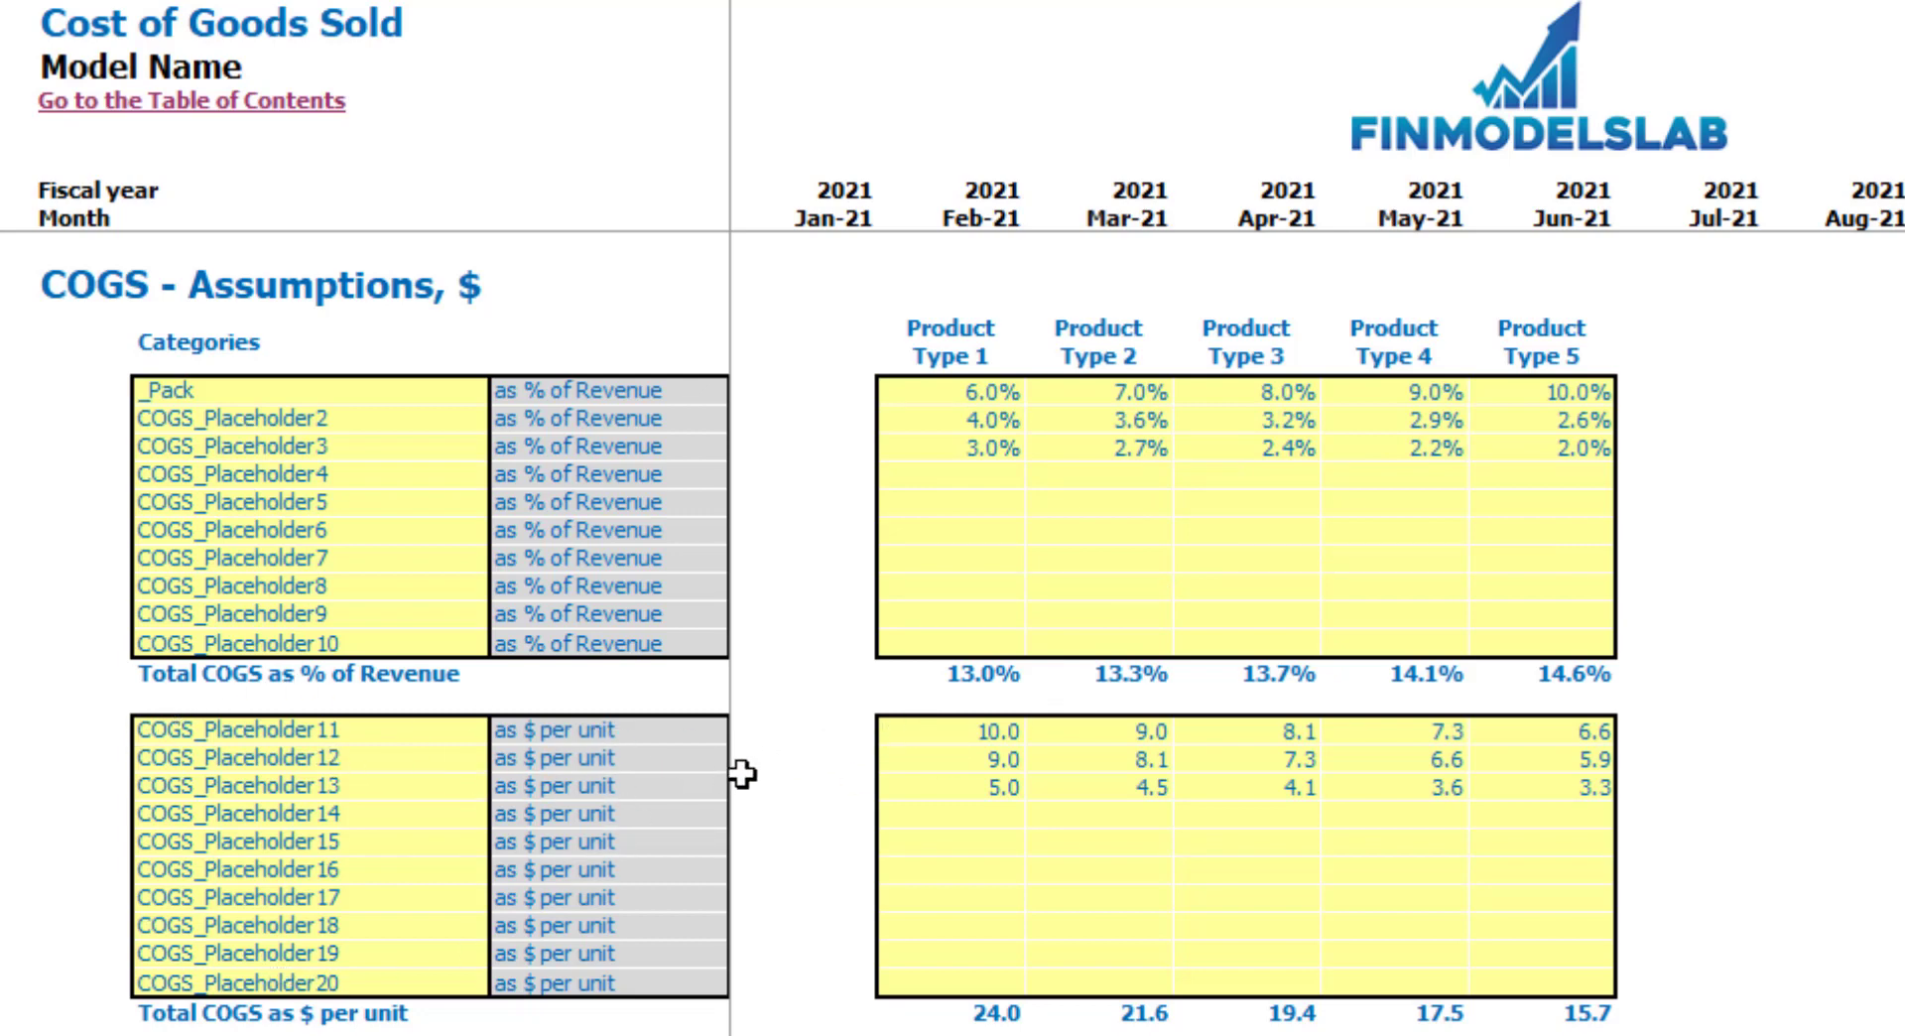
- Review the per-unit COGS assumptions and the variable expense categories with their yearly percentages of total revenue
left_click(938, 732)
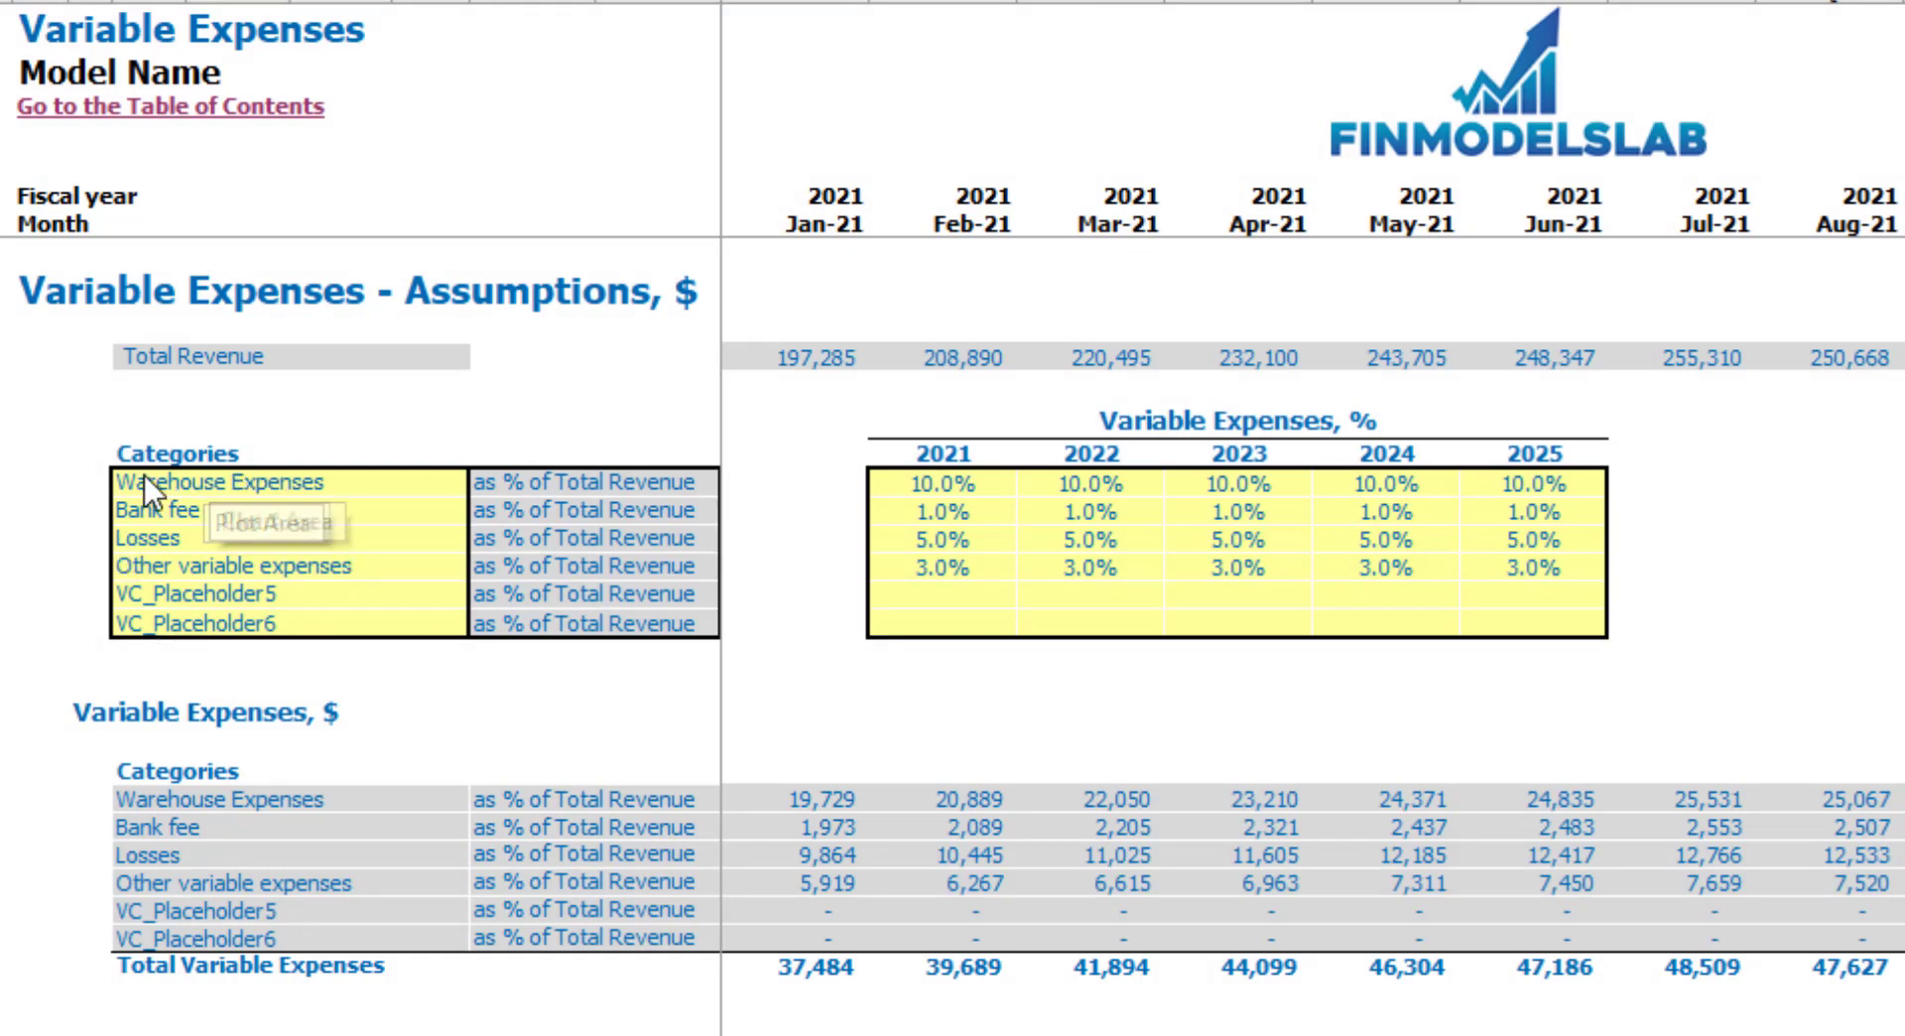
left_click(252, 486)
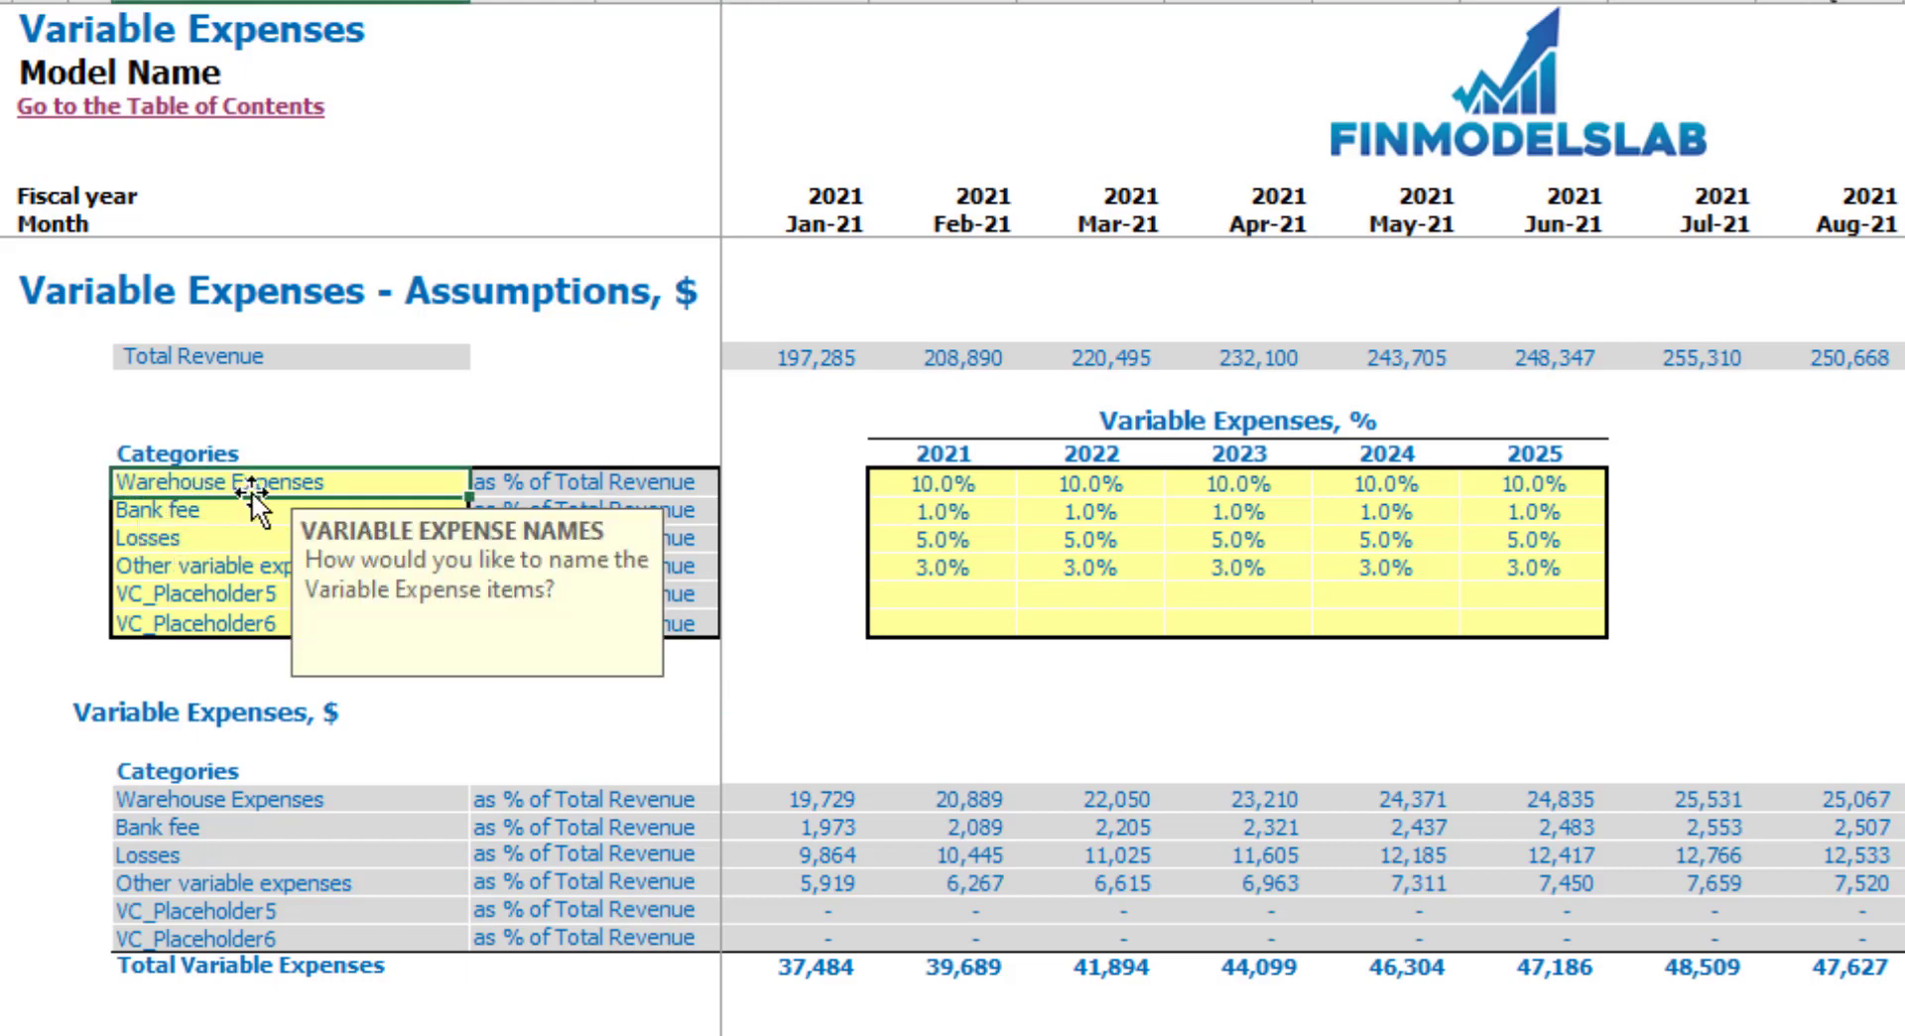
left_click(318, 417)
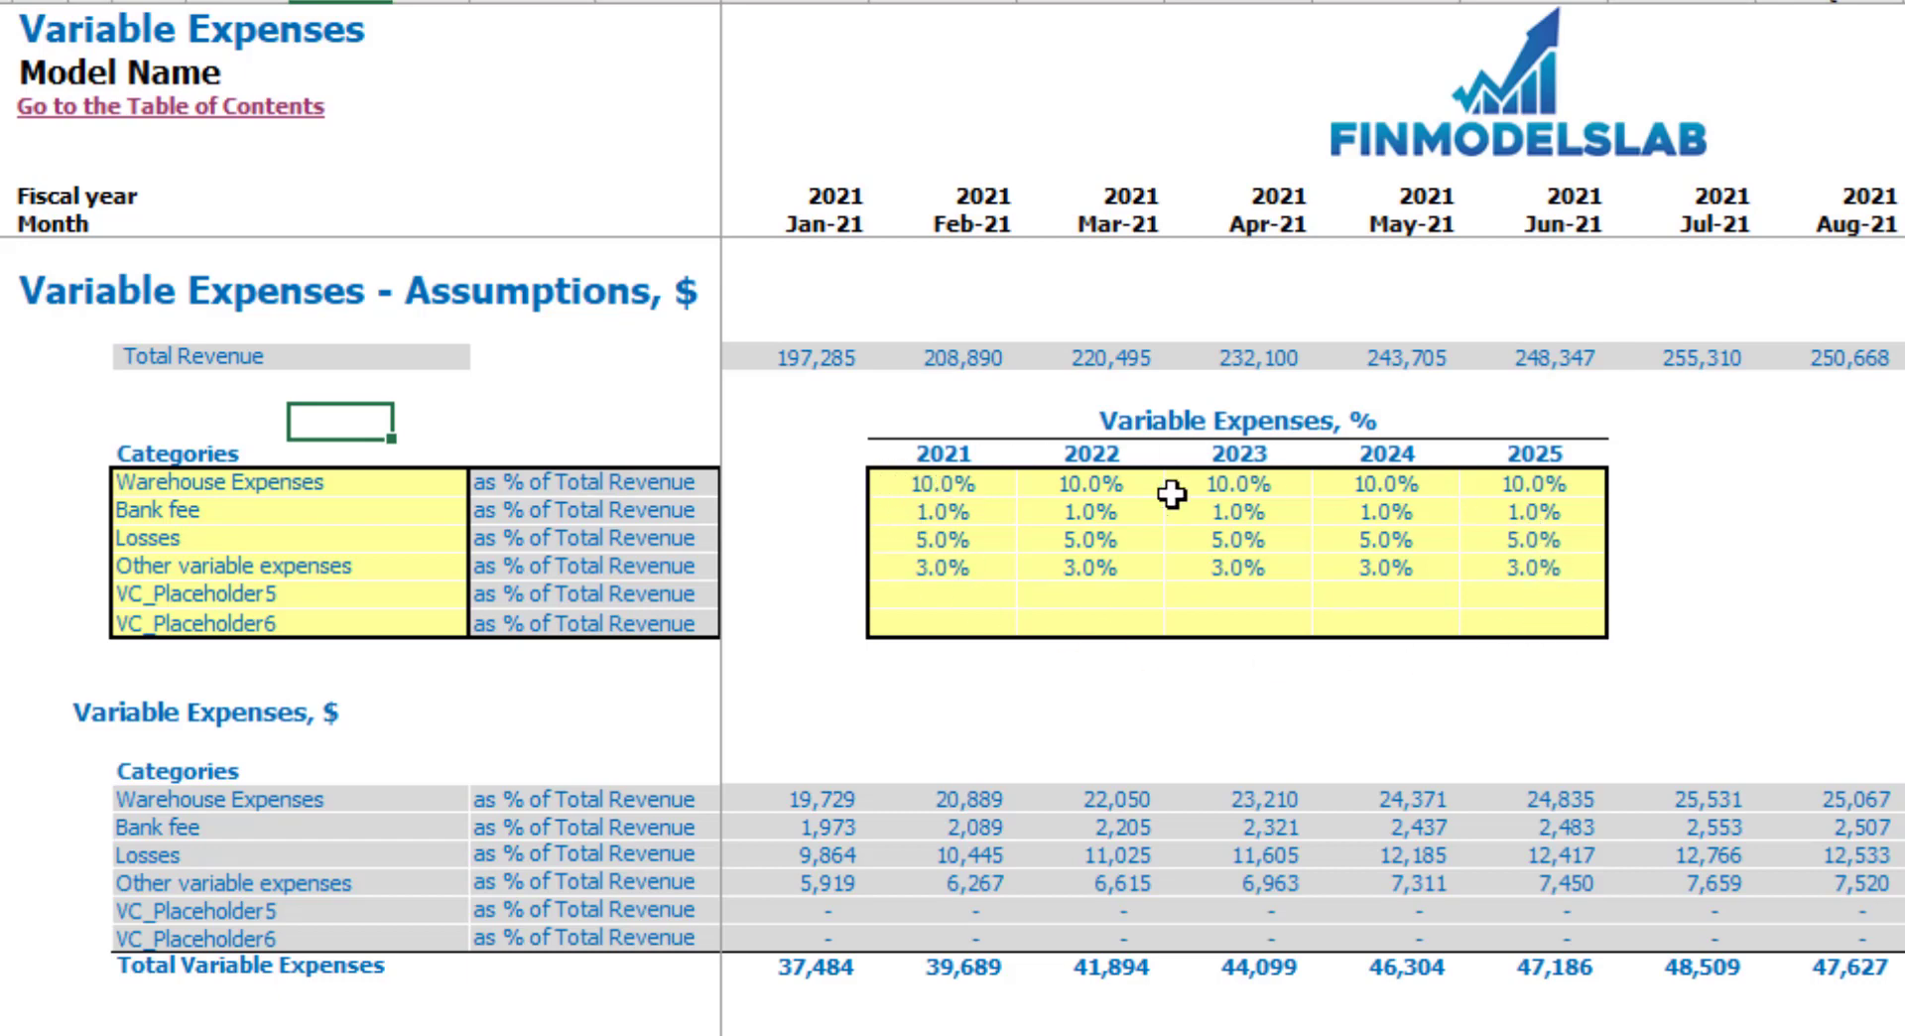
left_click(995, 490)
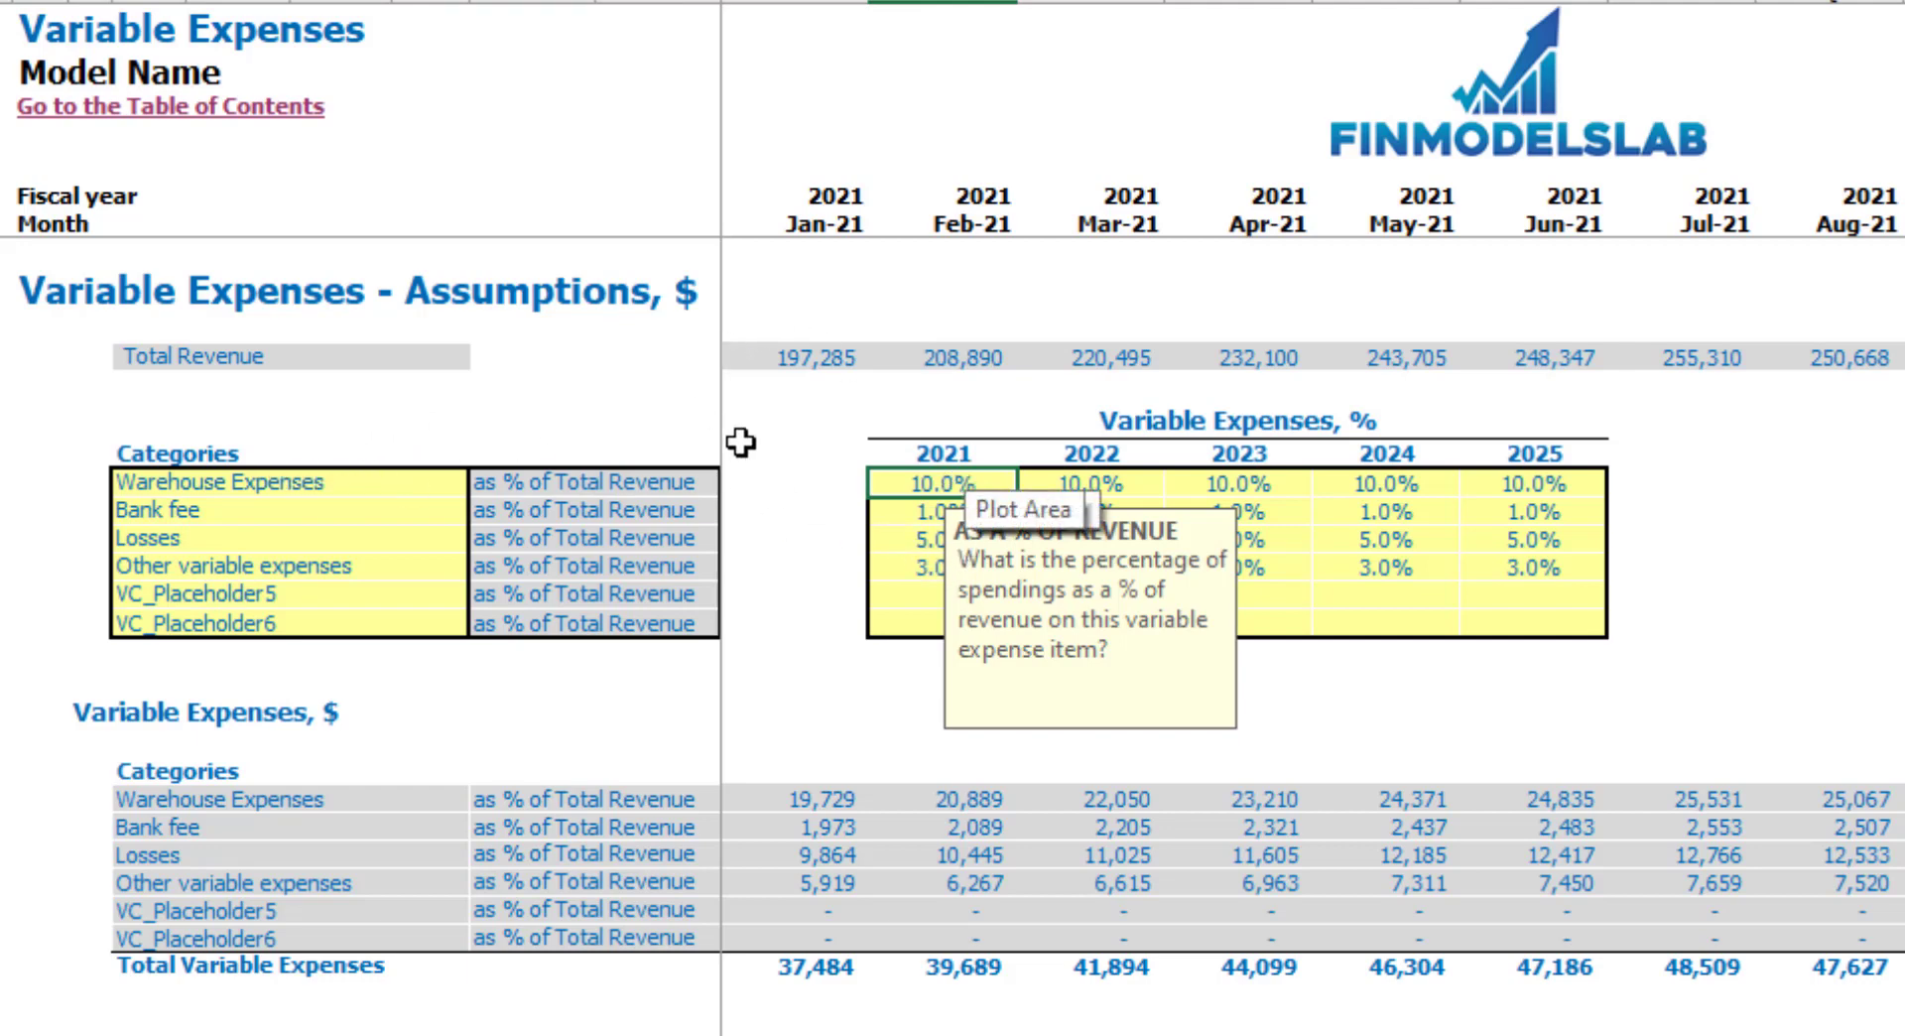
- Set the Warehouse Expenses percentages of revenue for 2022 to 2025 to 12%, 14%, 16% and 18%
left_click(1050, 486)
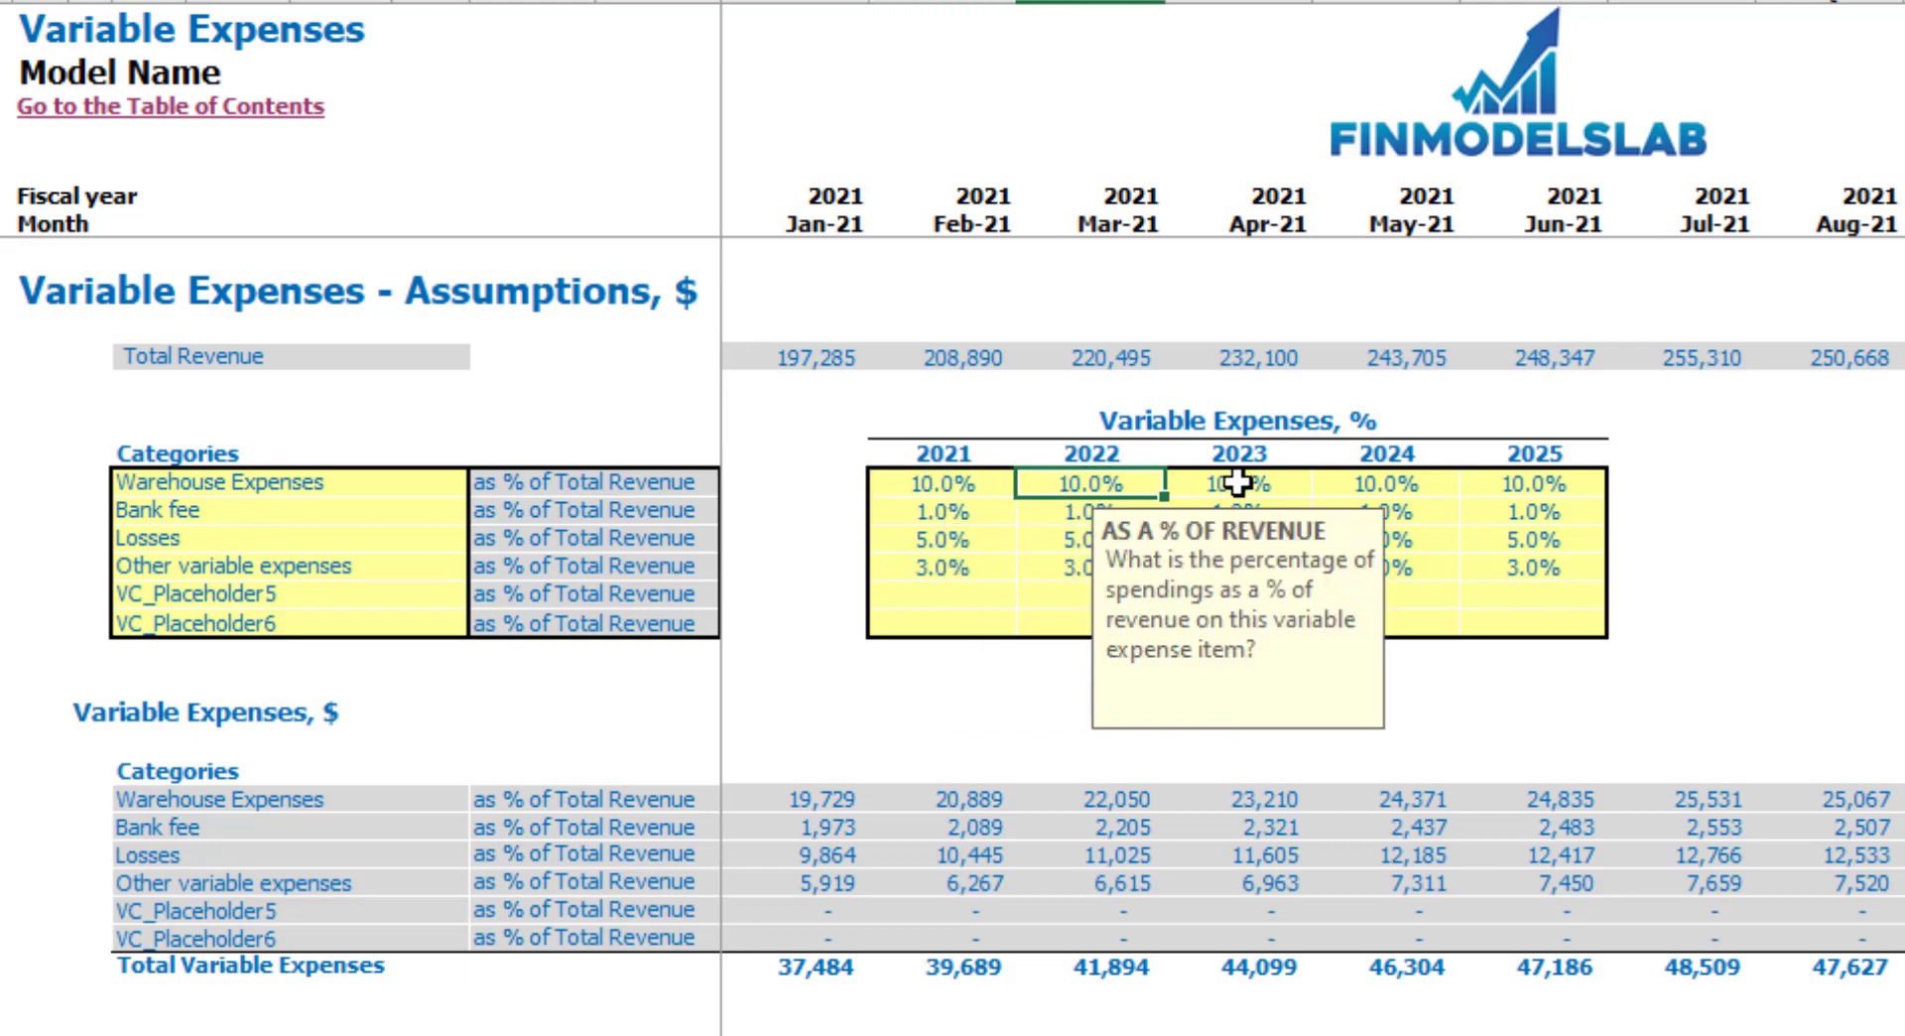
type("12")
key("Tab")
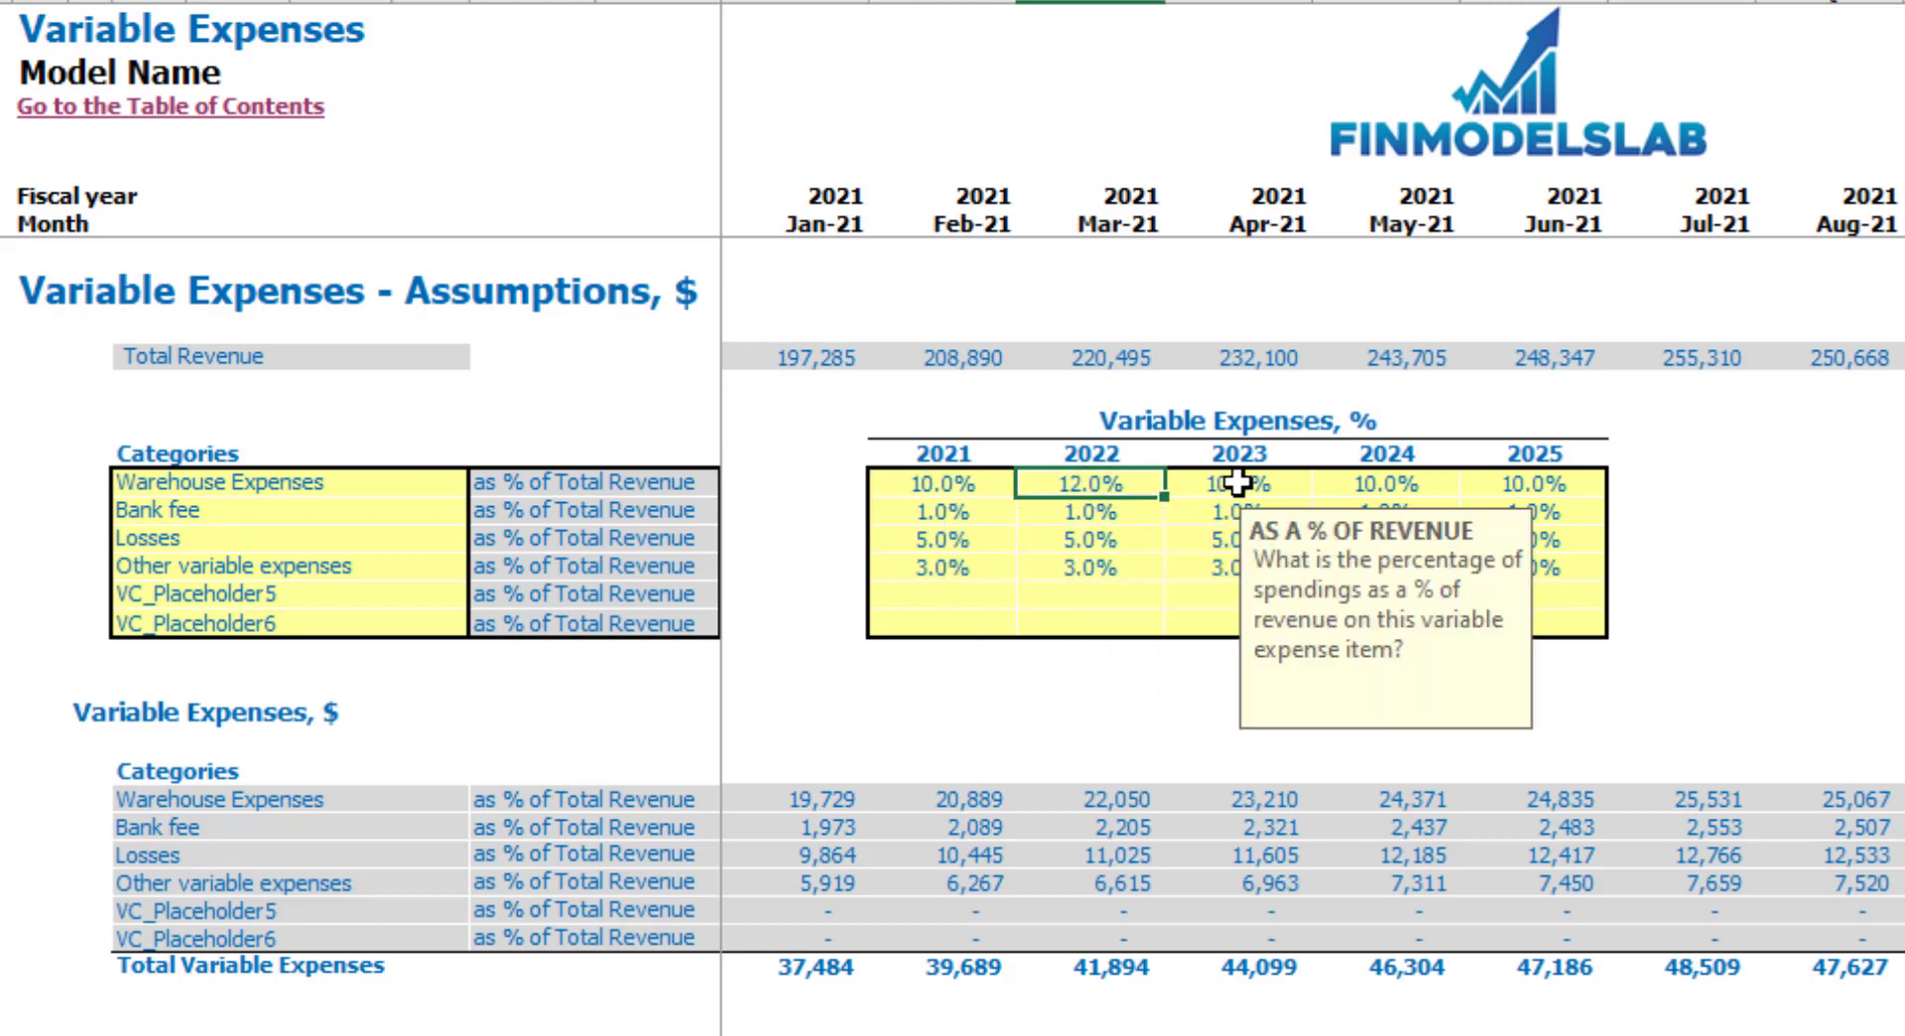
type("14")
key("Tab")
type("16")
key("Tab")
type("18")
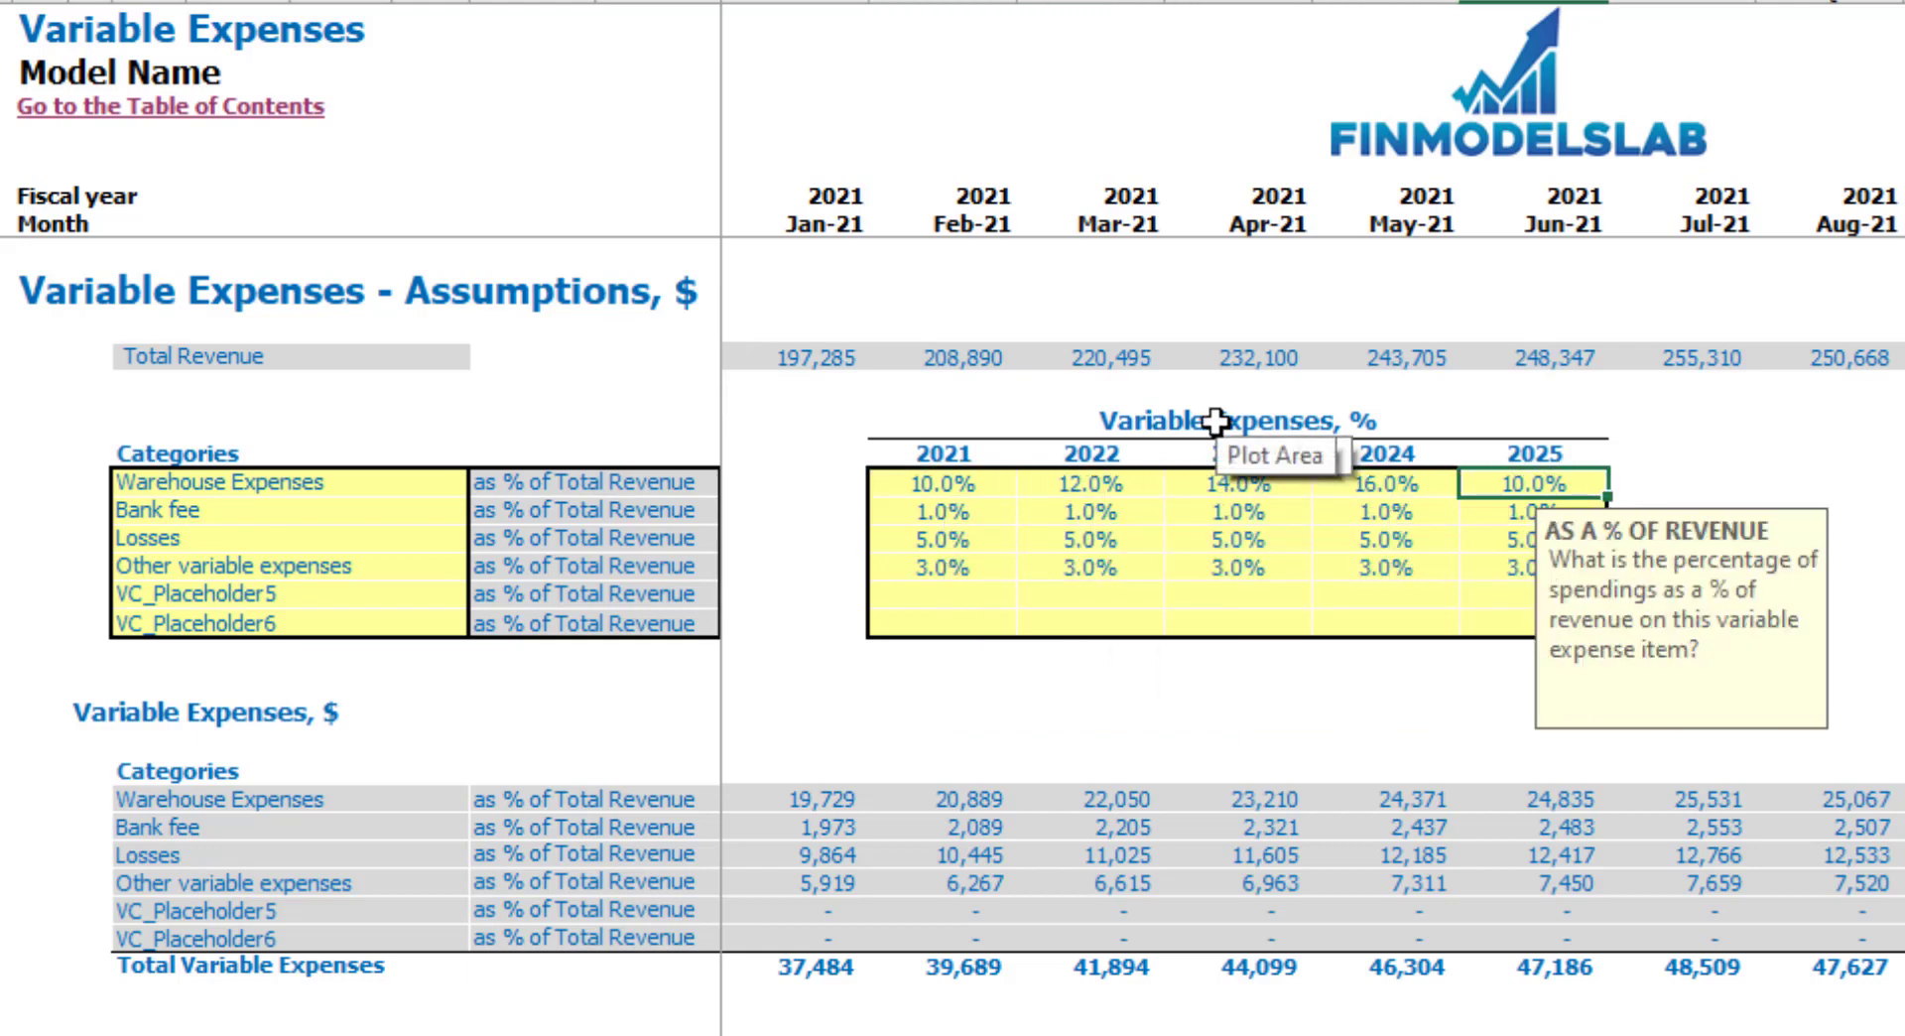
left_click(1820, 493)
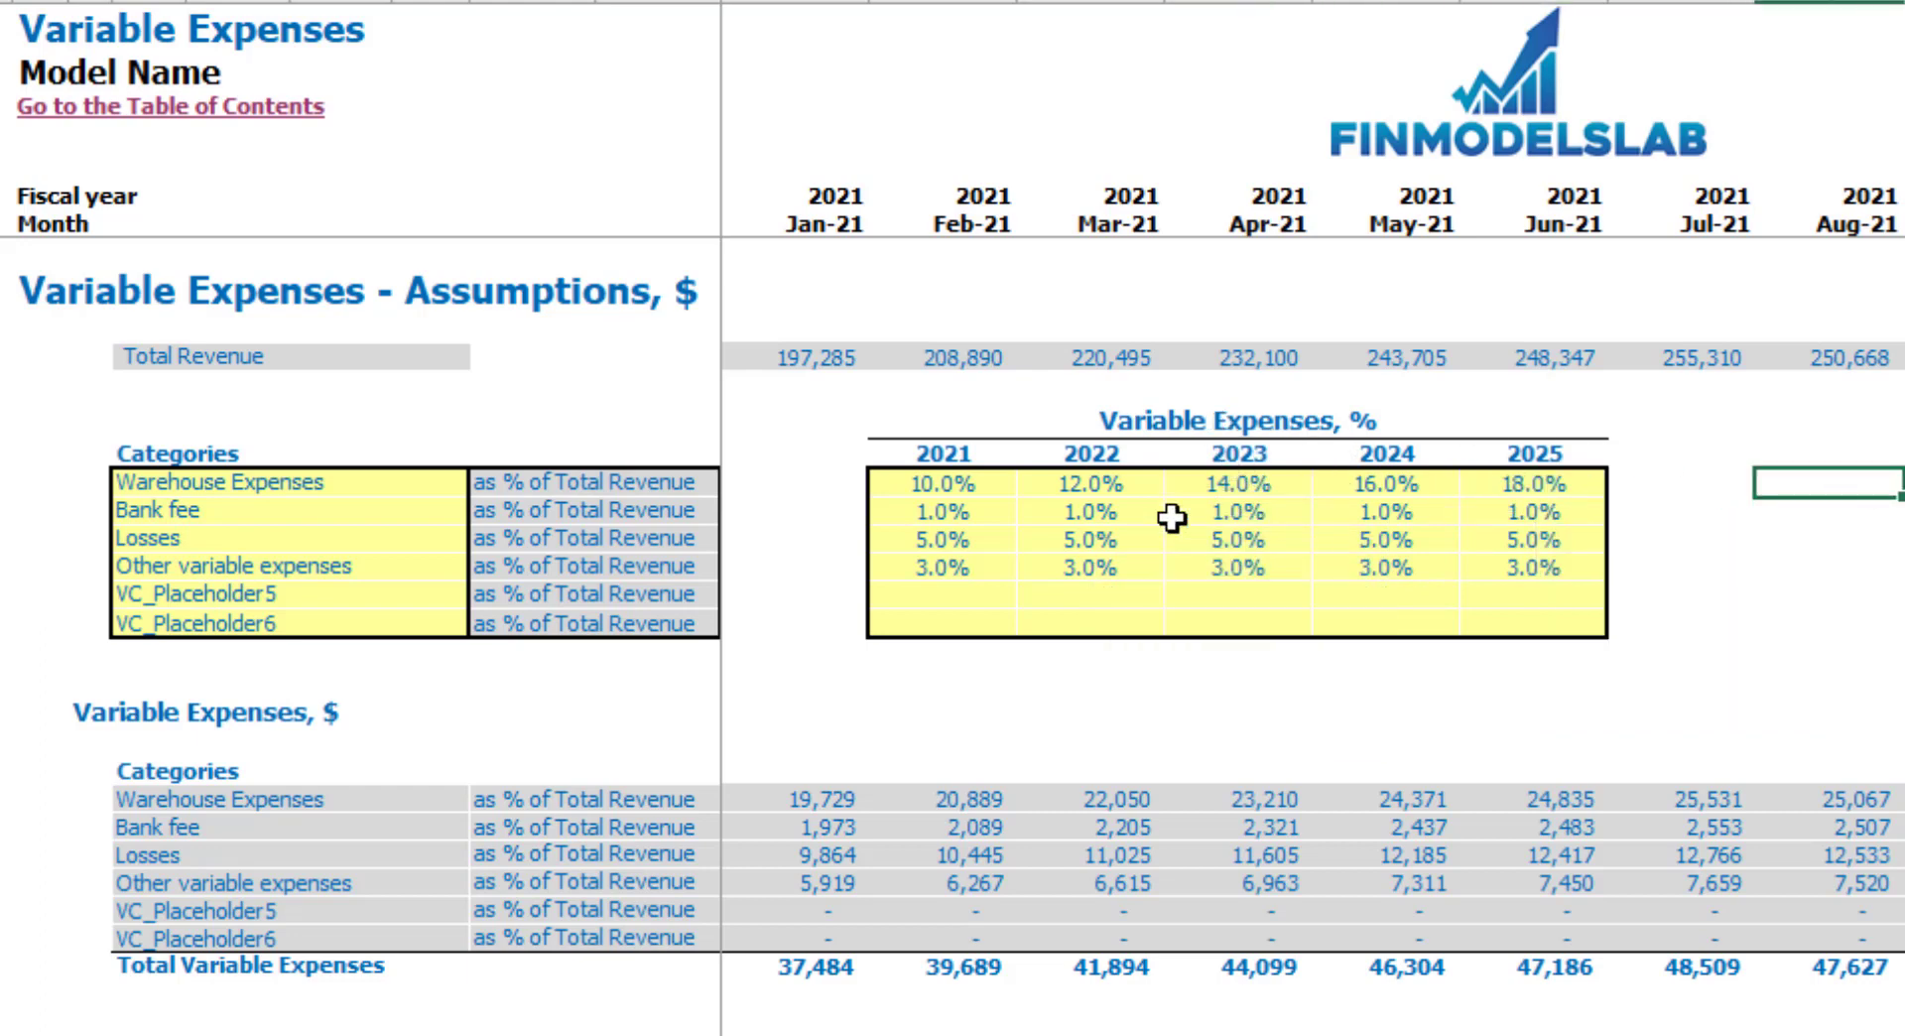
- Set the Warehouse Expenses percentages of revenue for 2022 to 2025 to 9%, 8%, 7% and 6%
left_click(1095, 483)
type("9")
key("Tab")
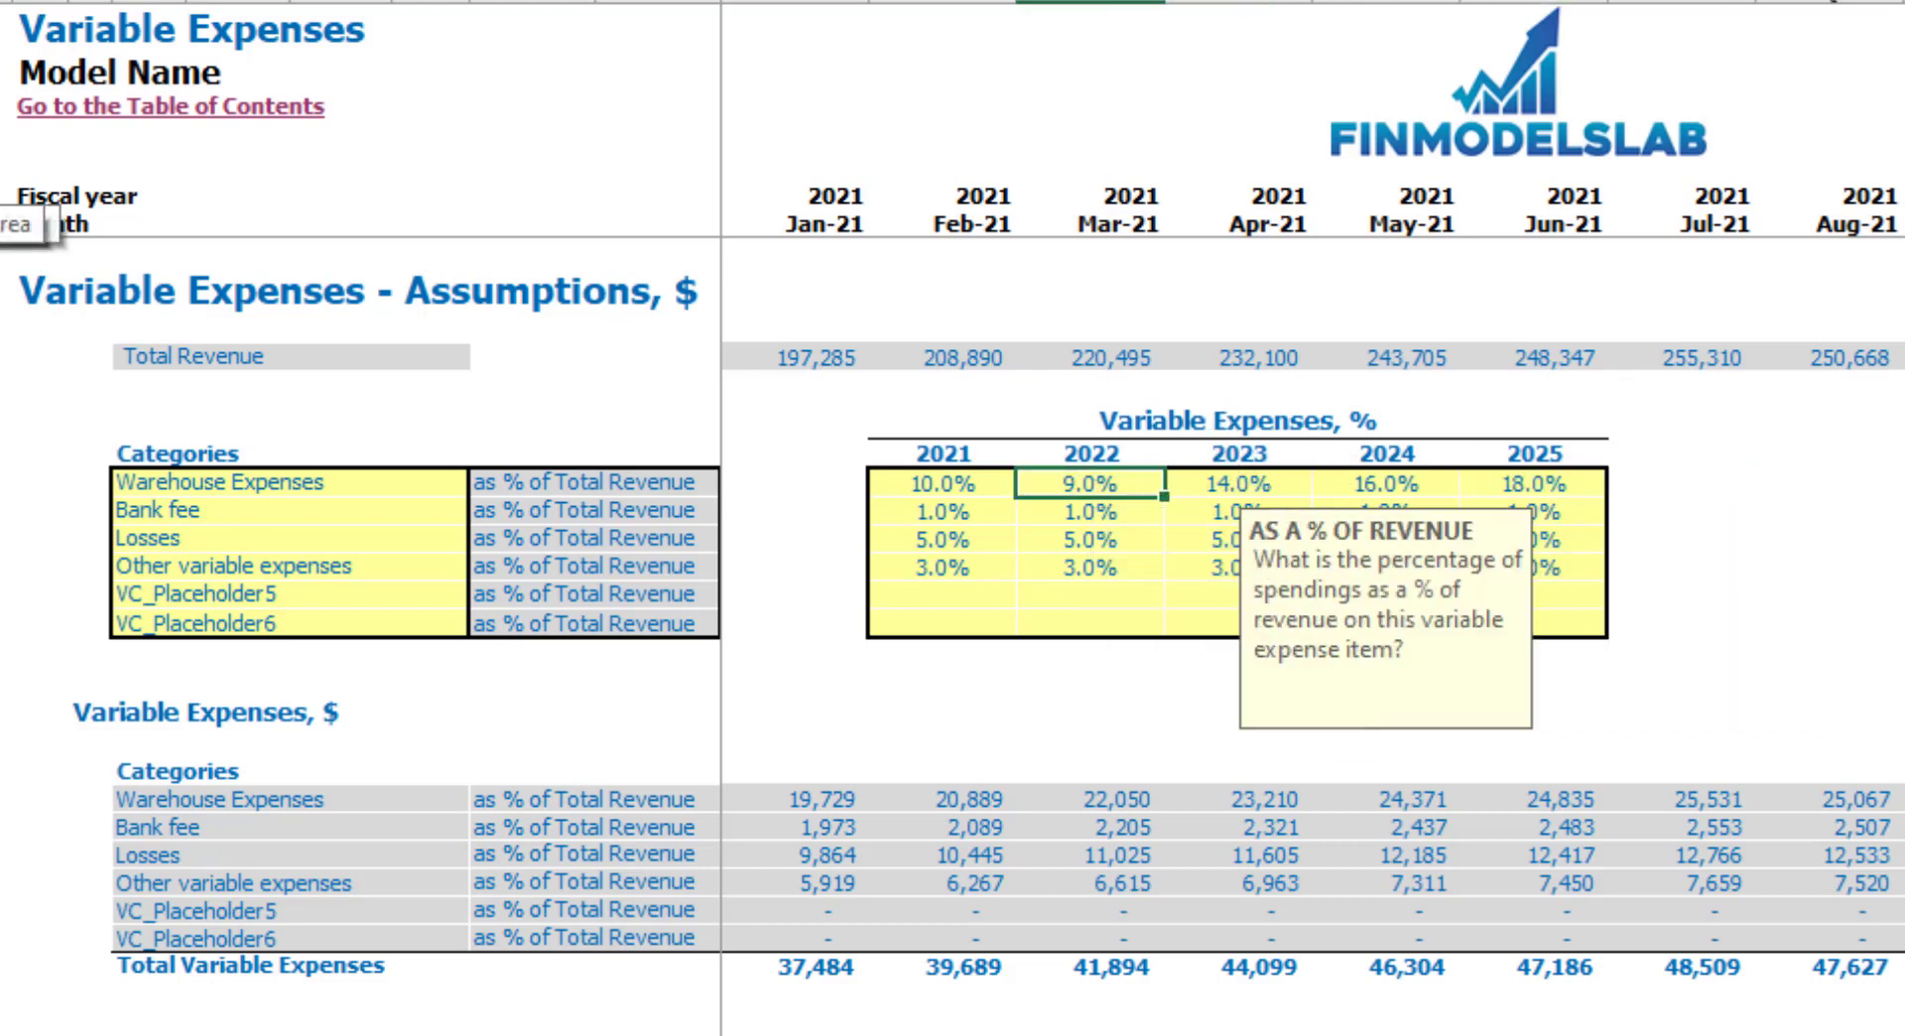
type("8")
key("Tab")
type("7")
key("Tab")
type("6")
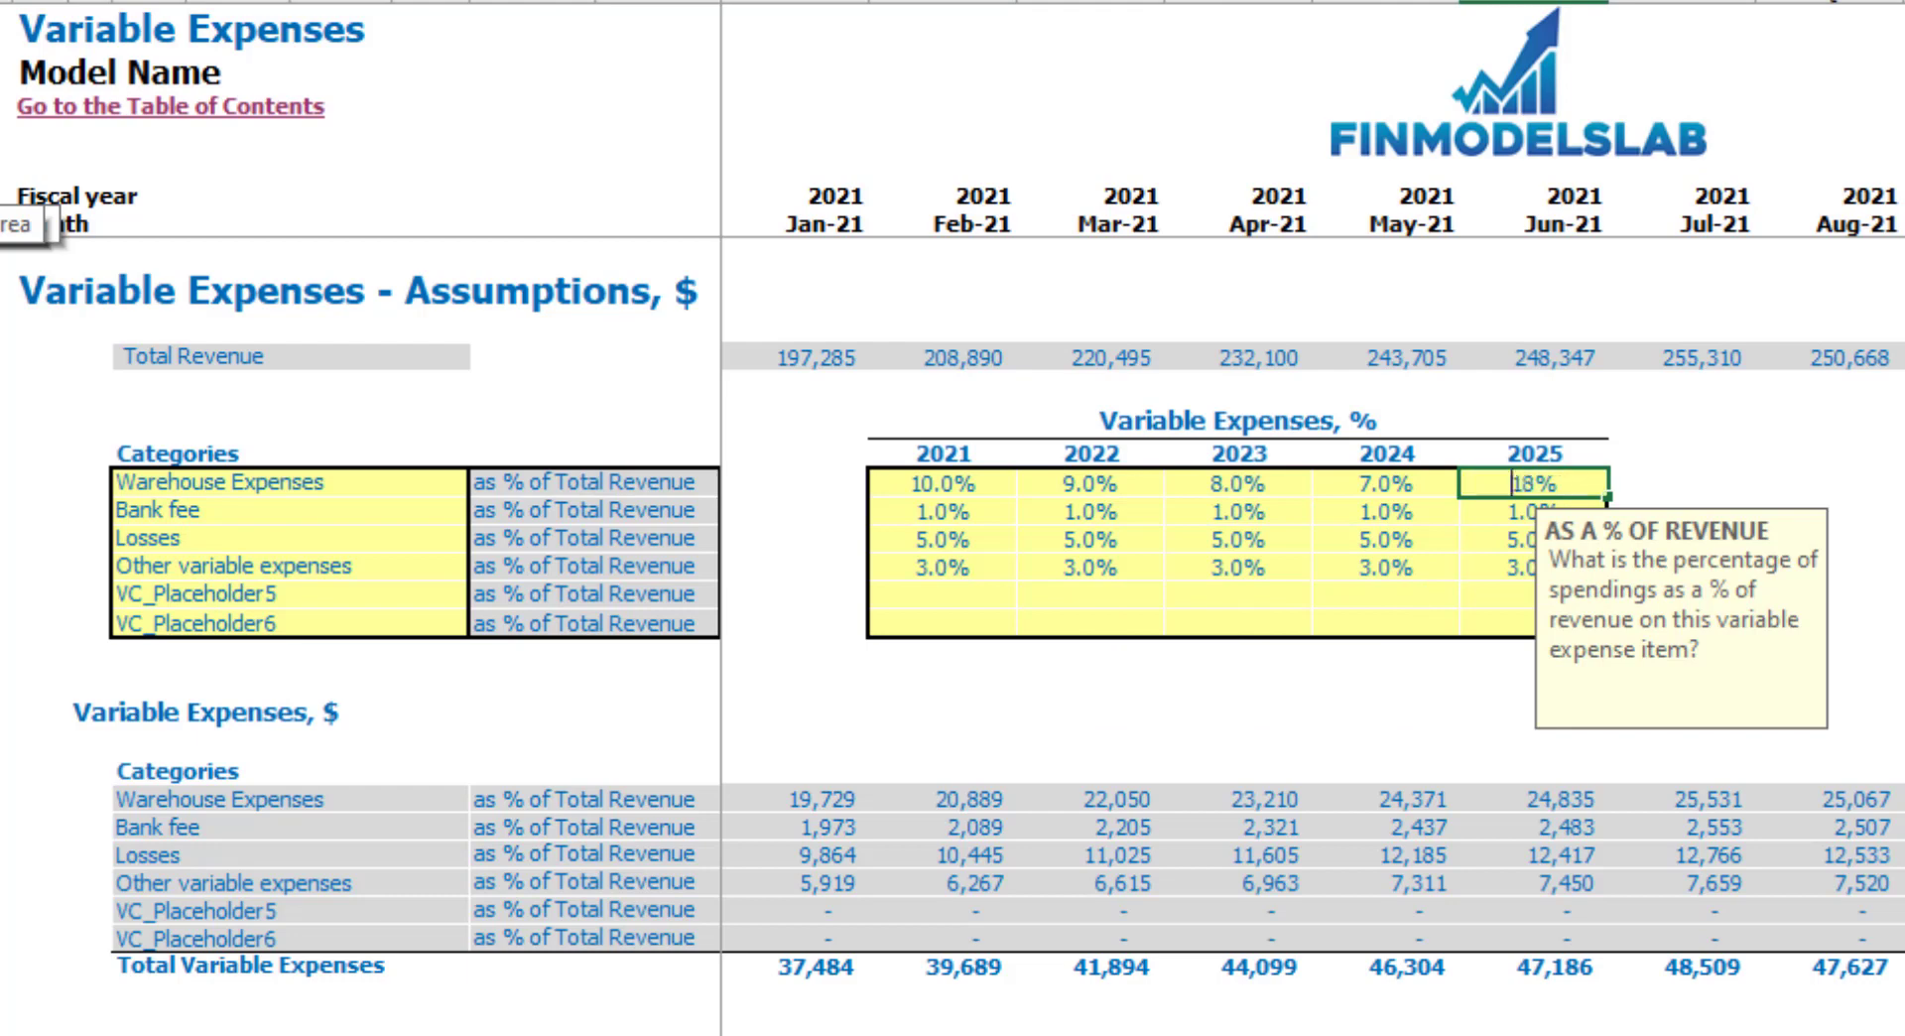
key("Tab")
left_click(1828, 594)
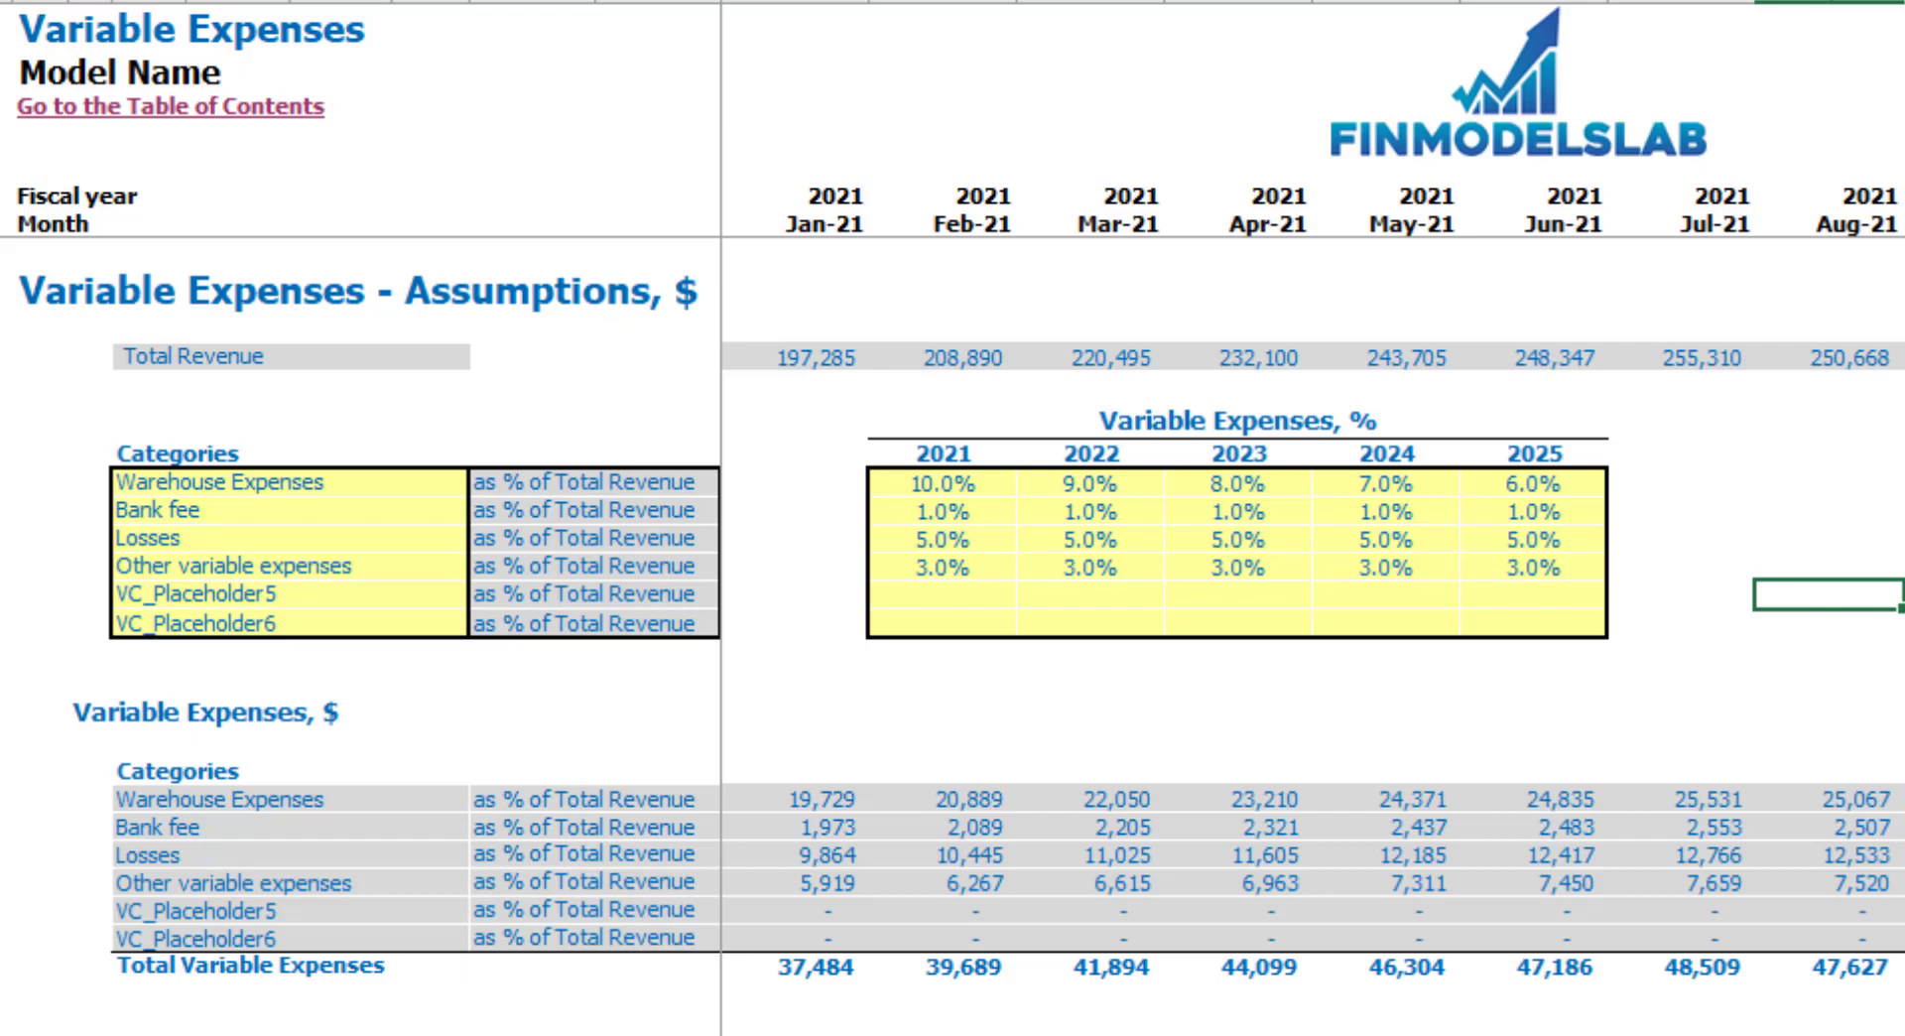
- Go to the Income Statement sheet and expand the rows under Total Variable Expenses
key("ctrl+Page_Down")
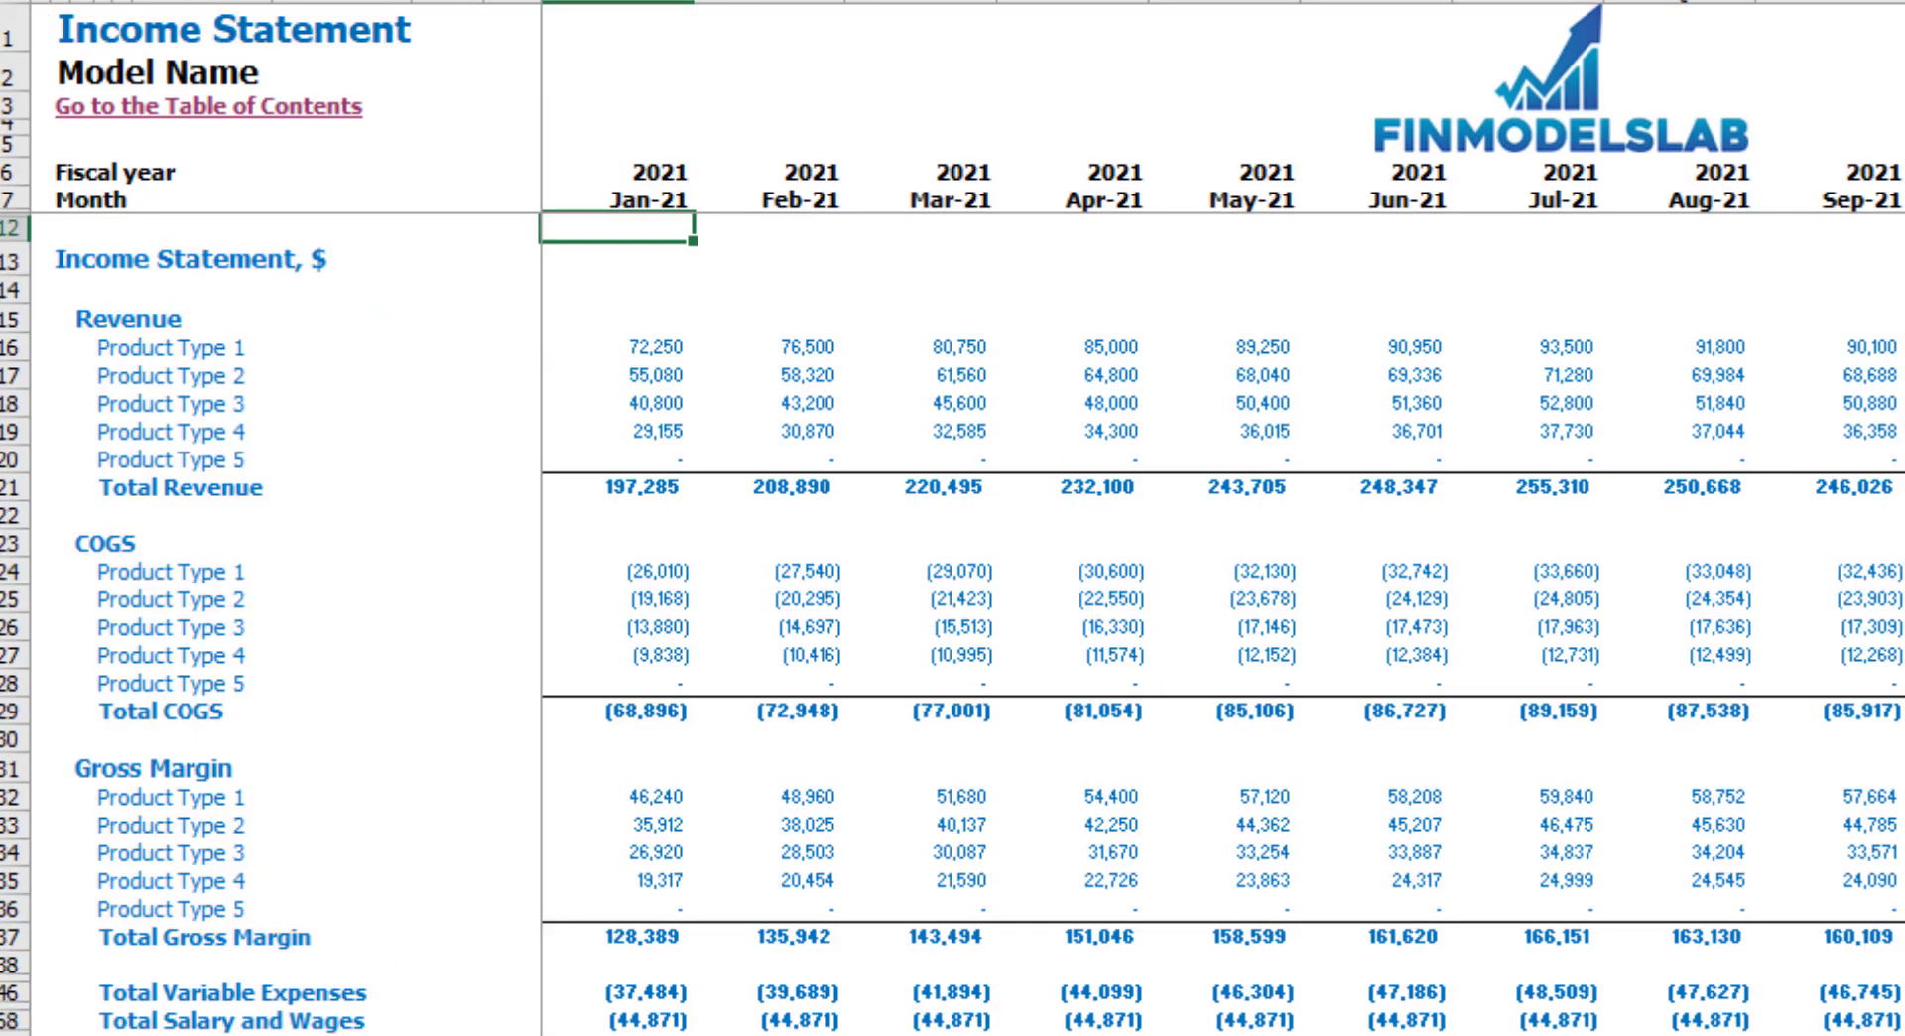
left_click(2, 993)
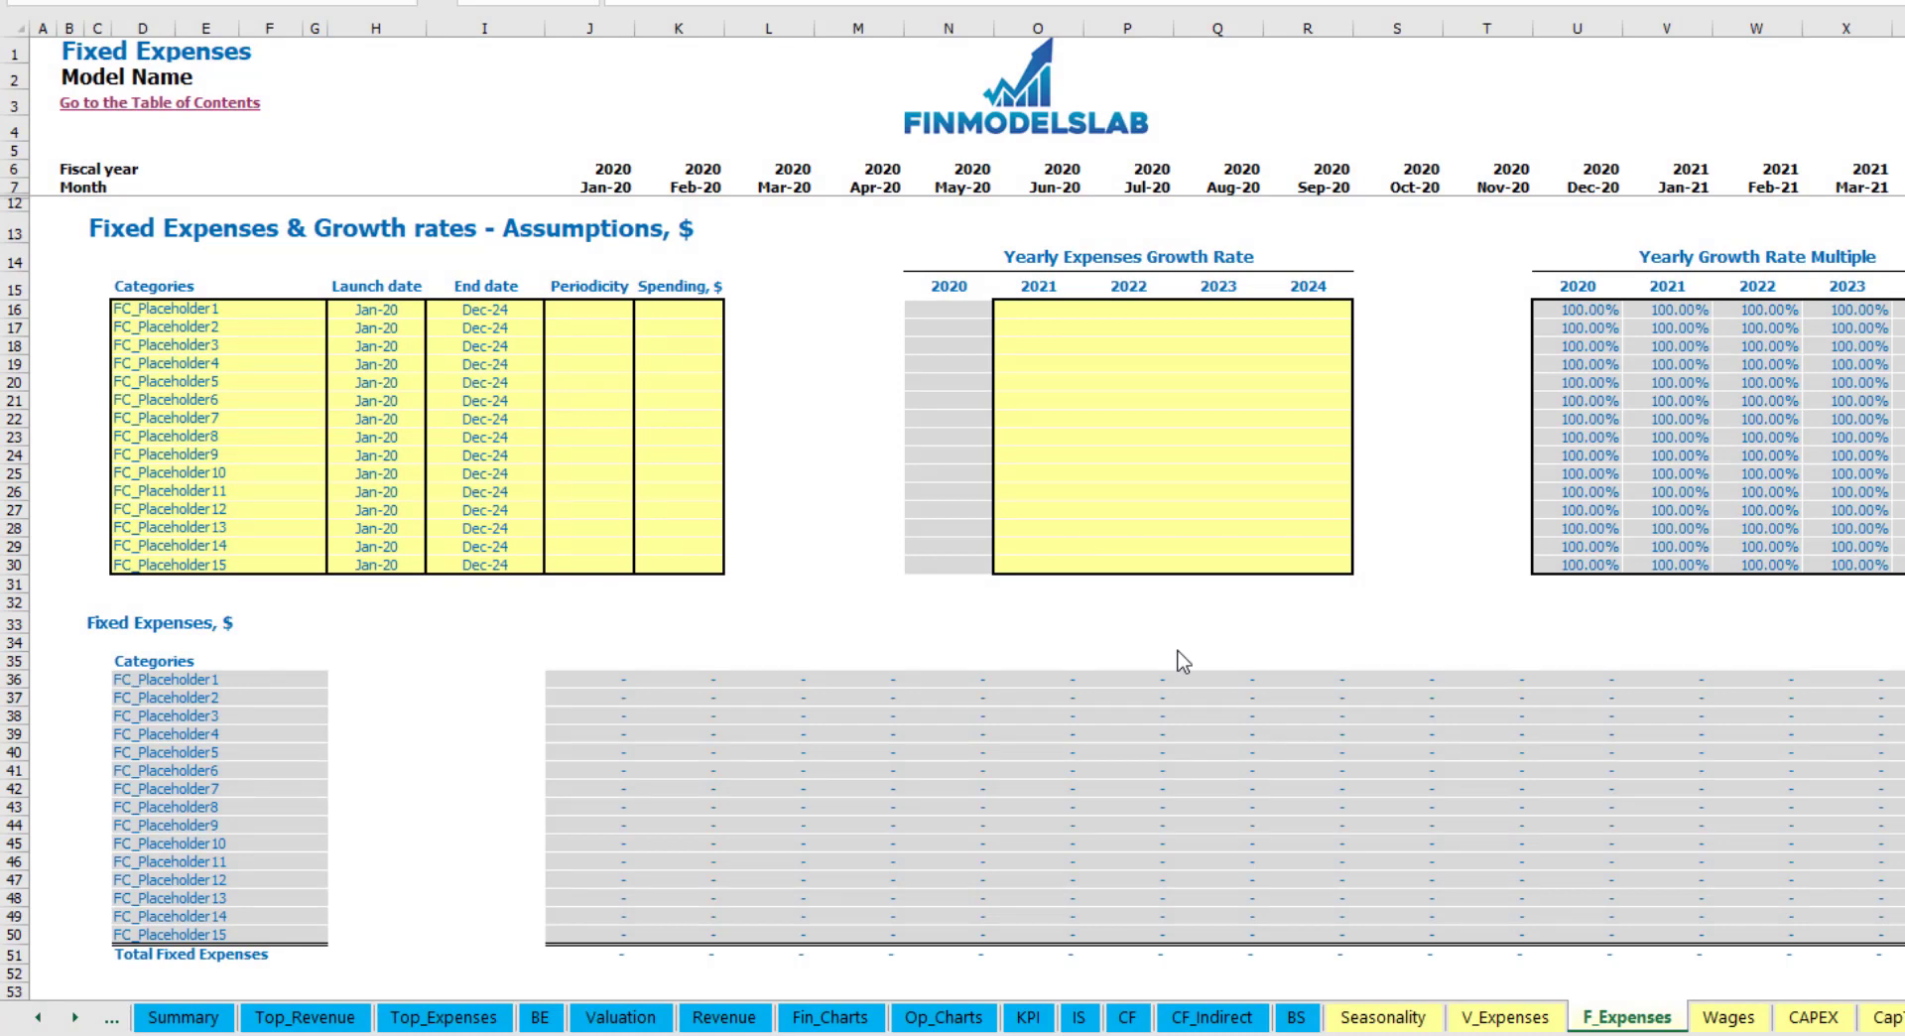
- Rename the first fixed expense category, FC_Placeholder1, as Utilities and set its launch date to Mar-20
left_click(222, 309)
type("Utilities")
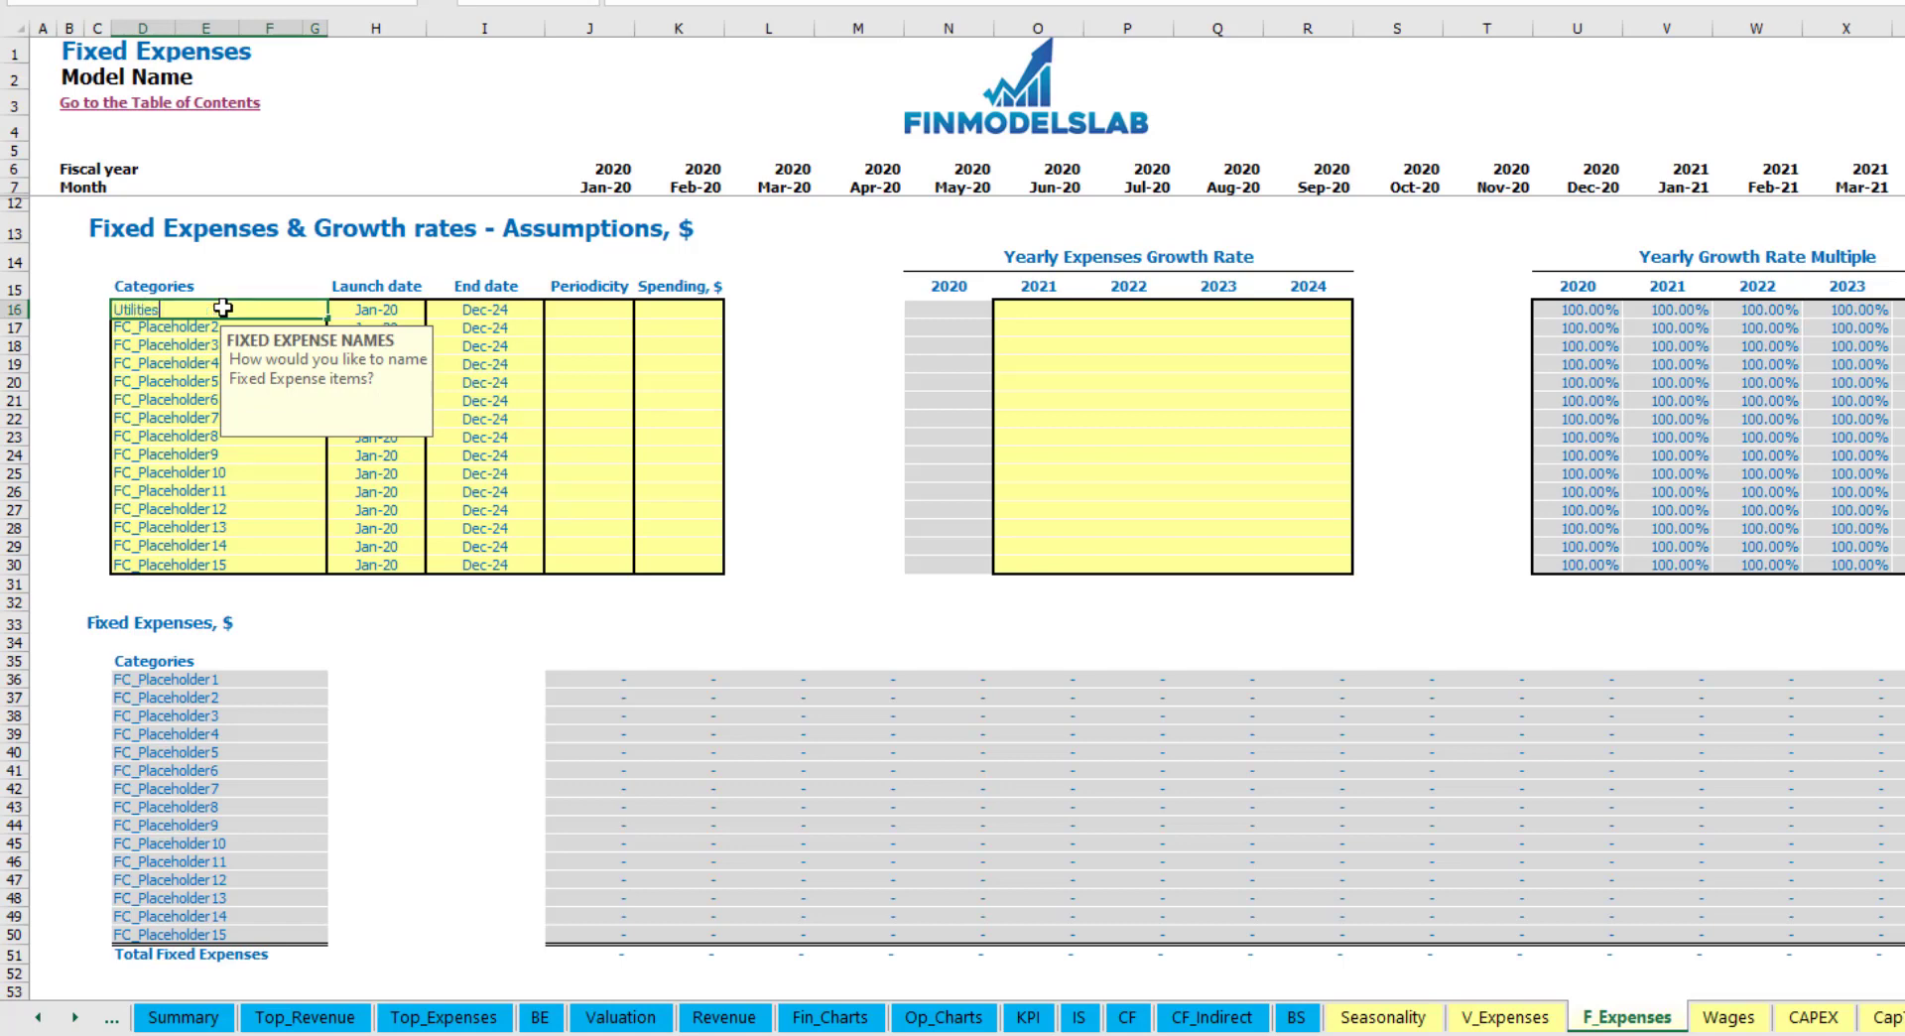
key("Return")
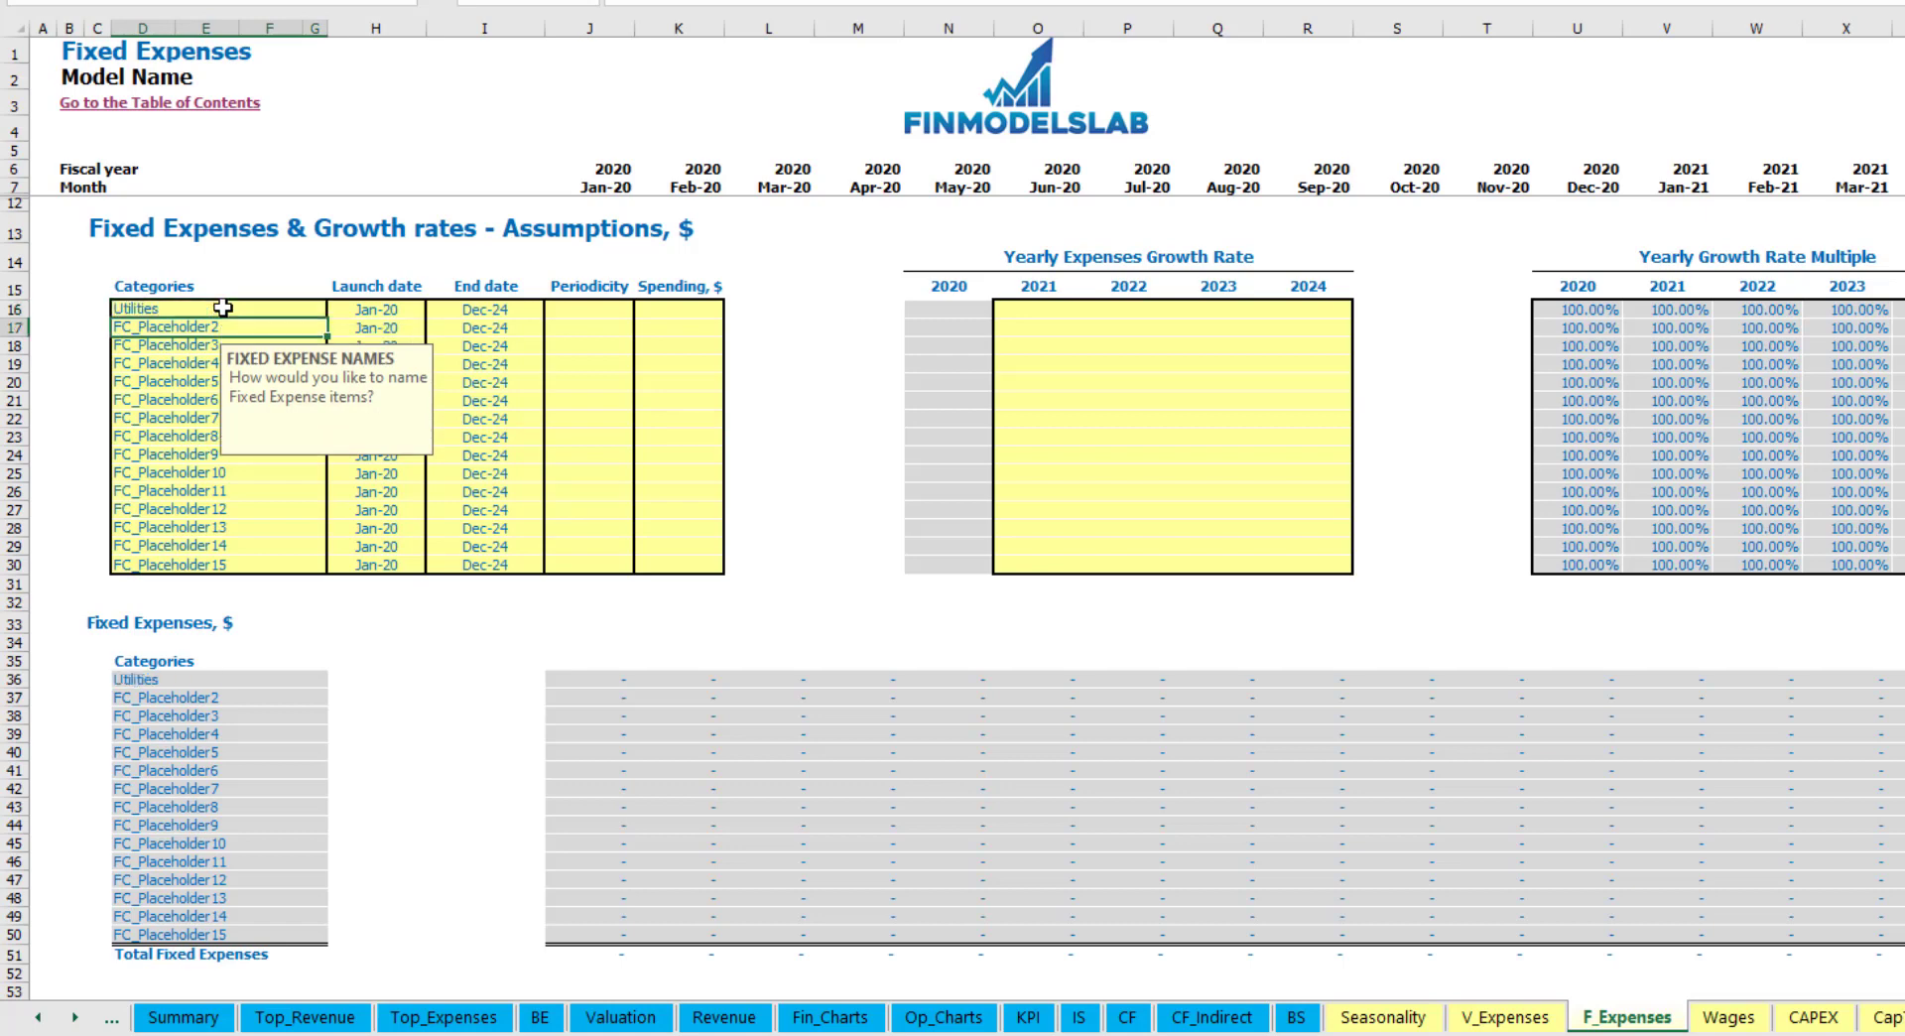
left_click(377, 309)
left_click(434, 310)
left_click(372, 361)
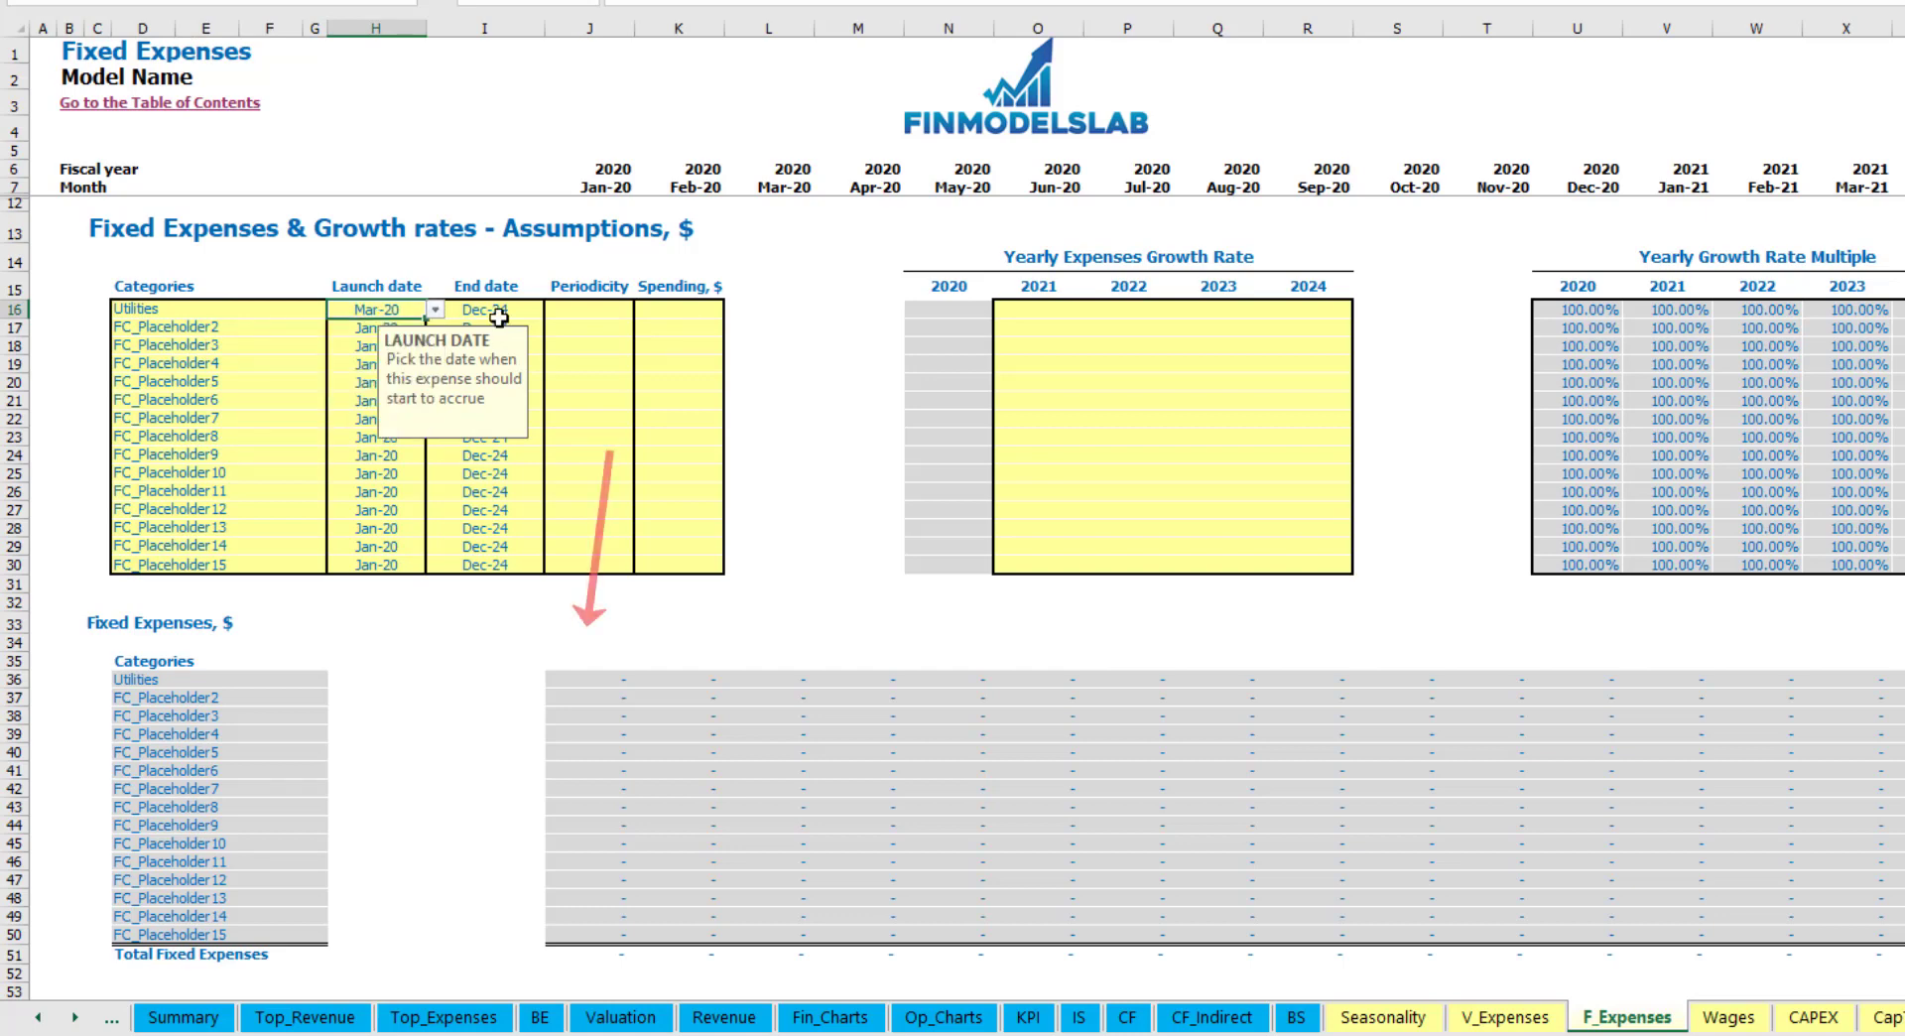
- Check the Utilities end date against the monthly timeline of the Fixed Expenses sheet
left_click(507, 308)
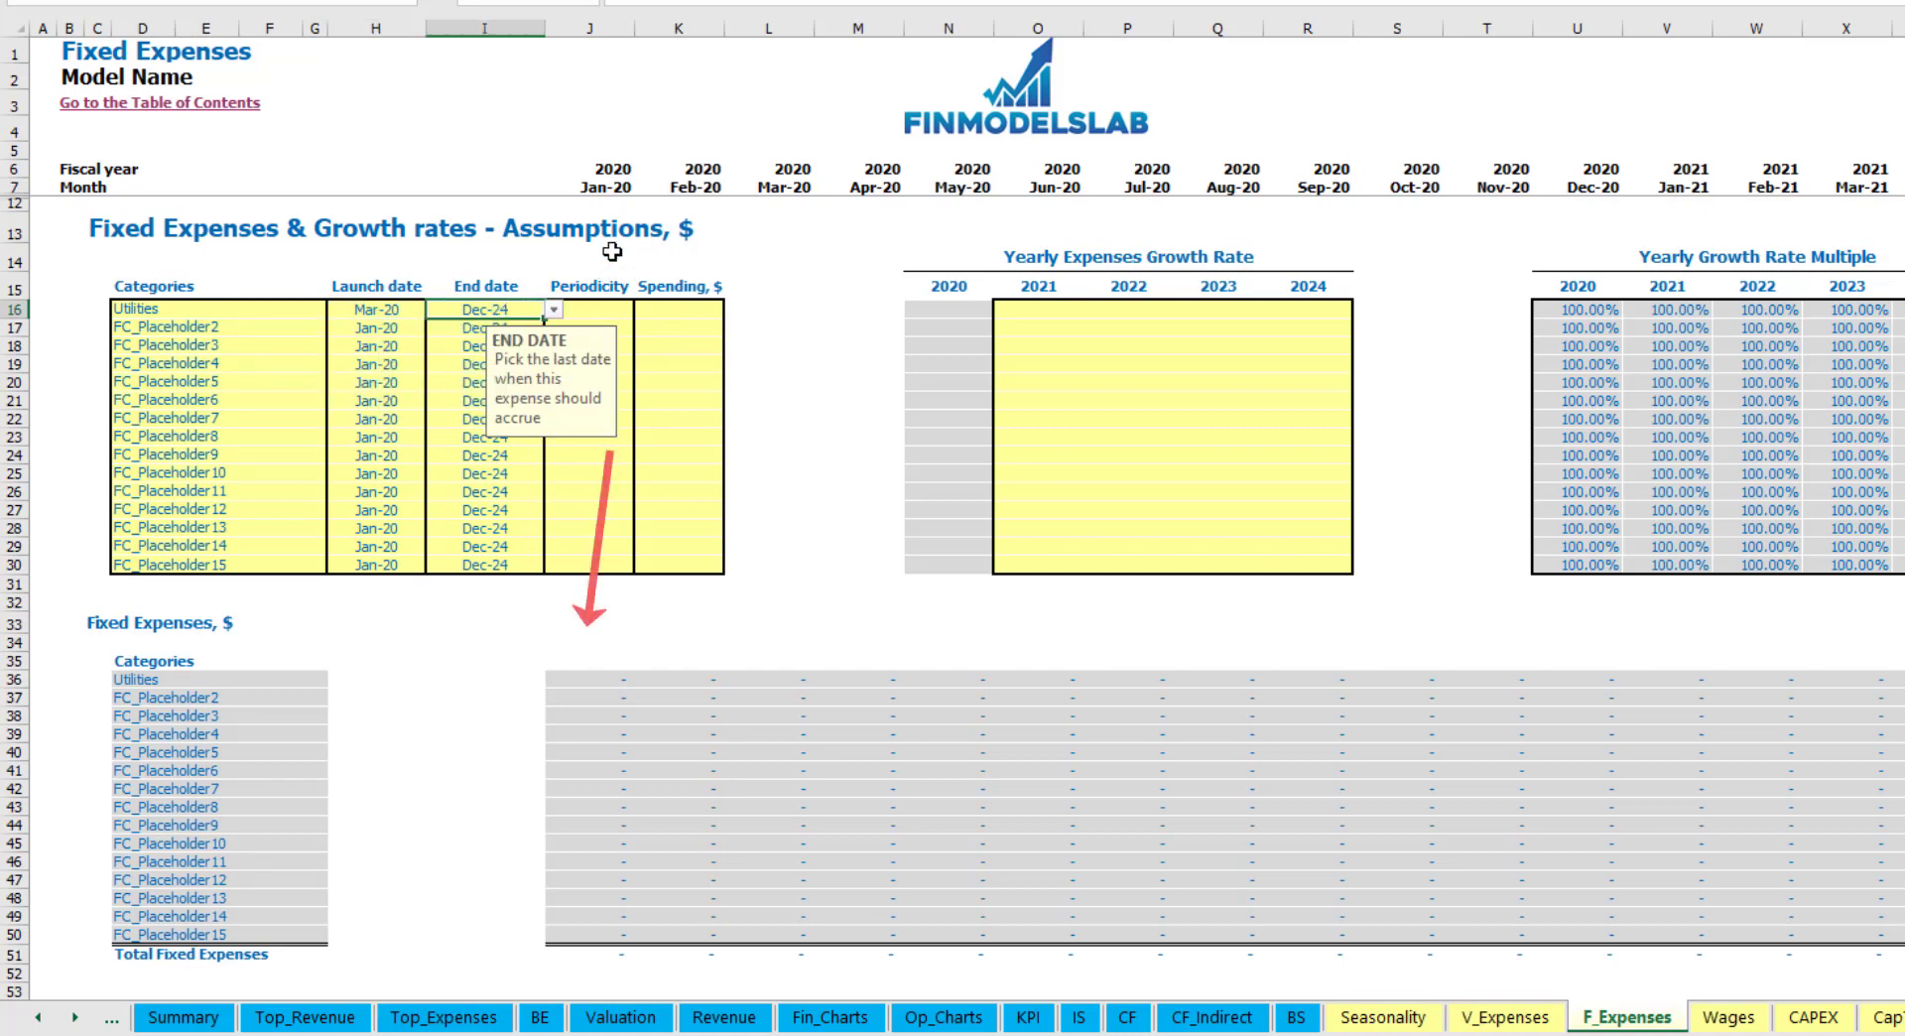
left_click(606, 188)
scroll(604, 192, "right", 10)
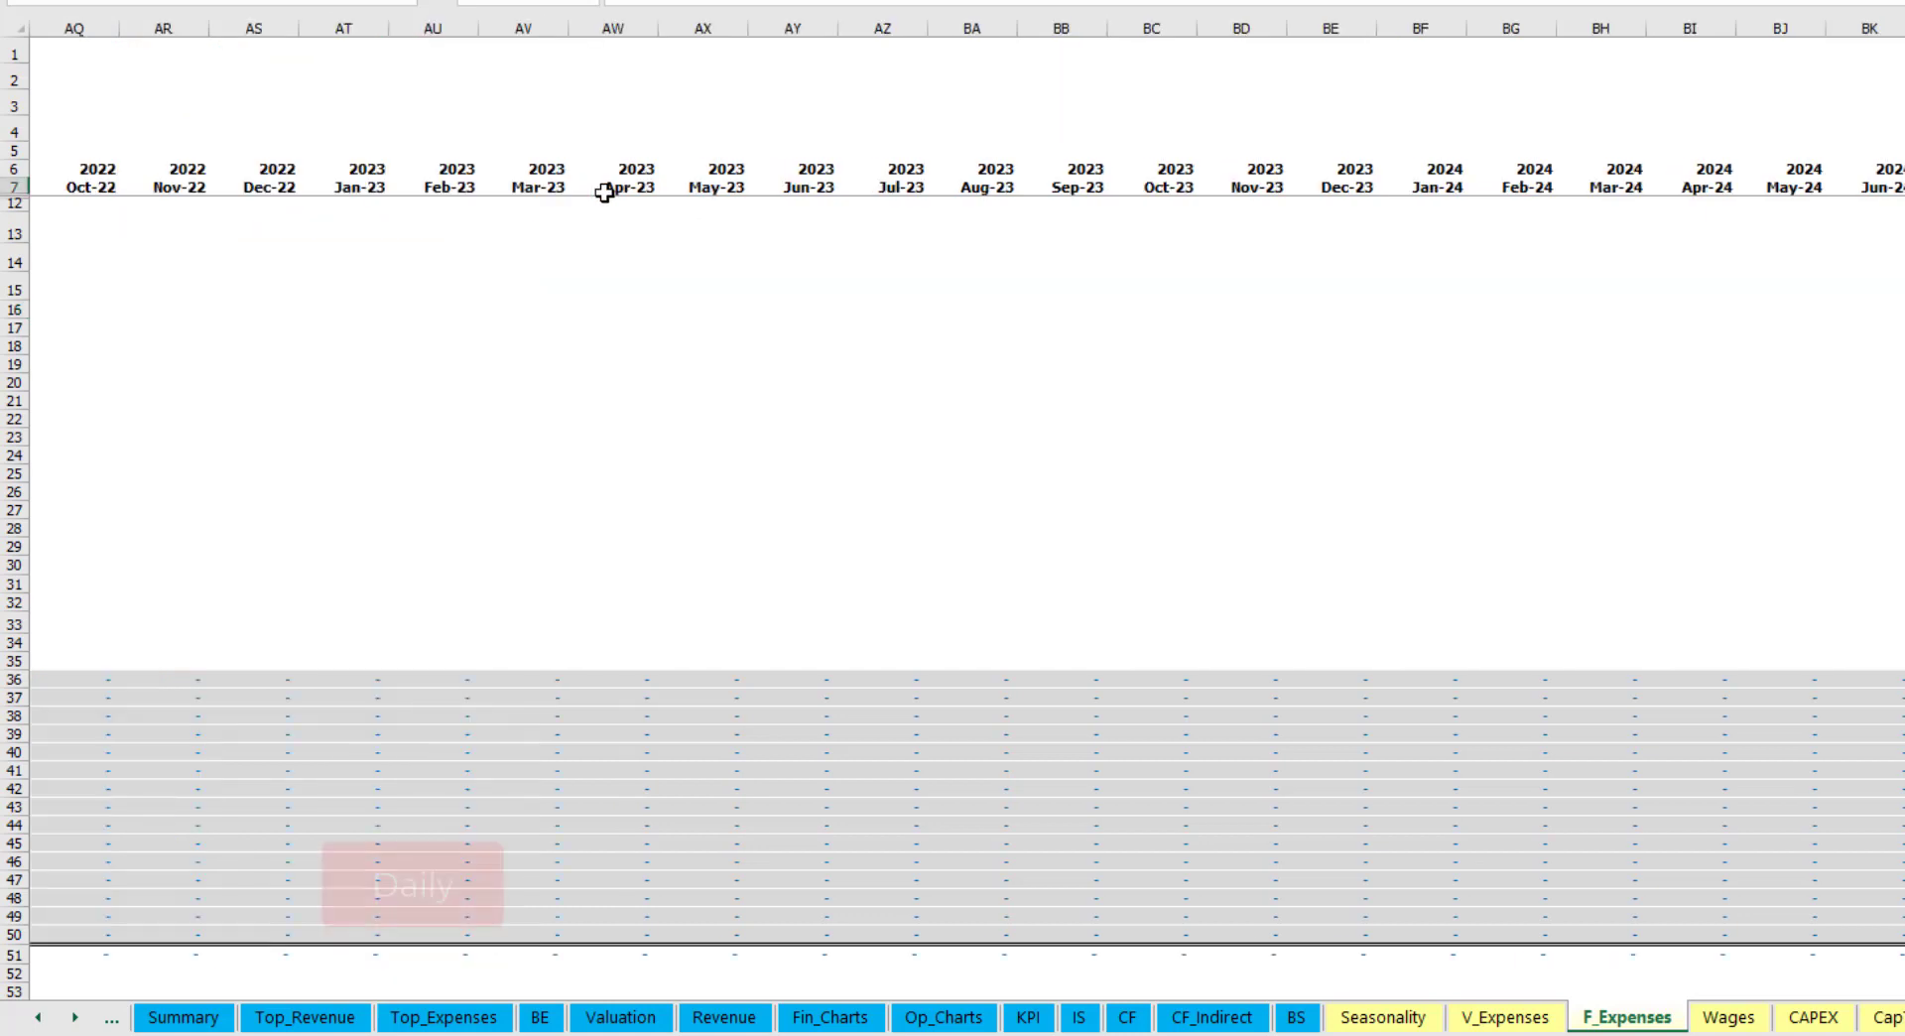
scroll(604, 192, "left", 10)
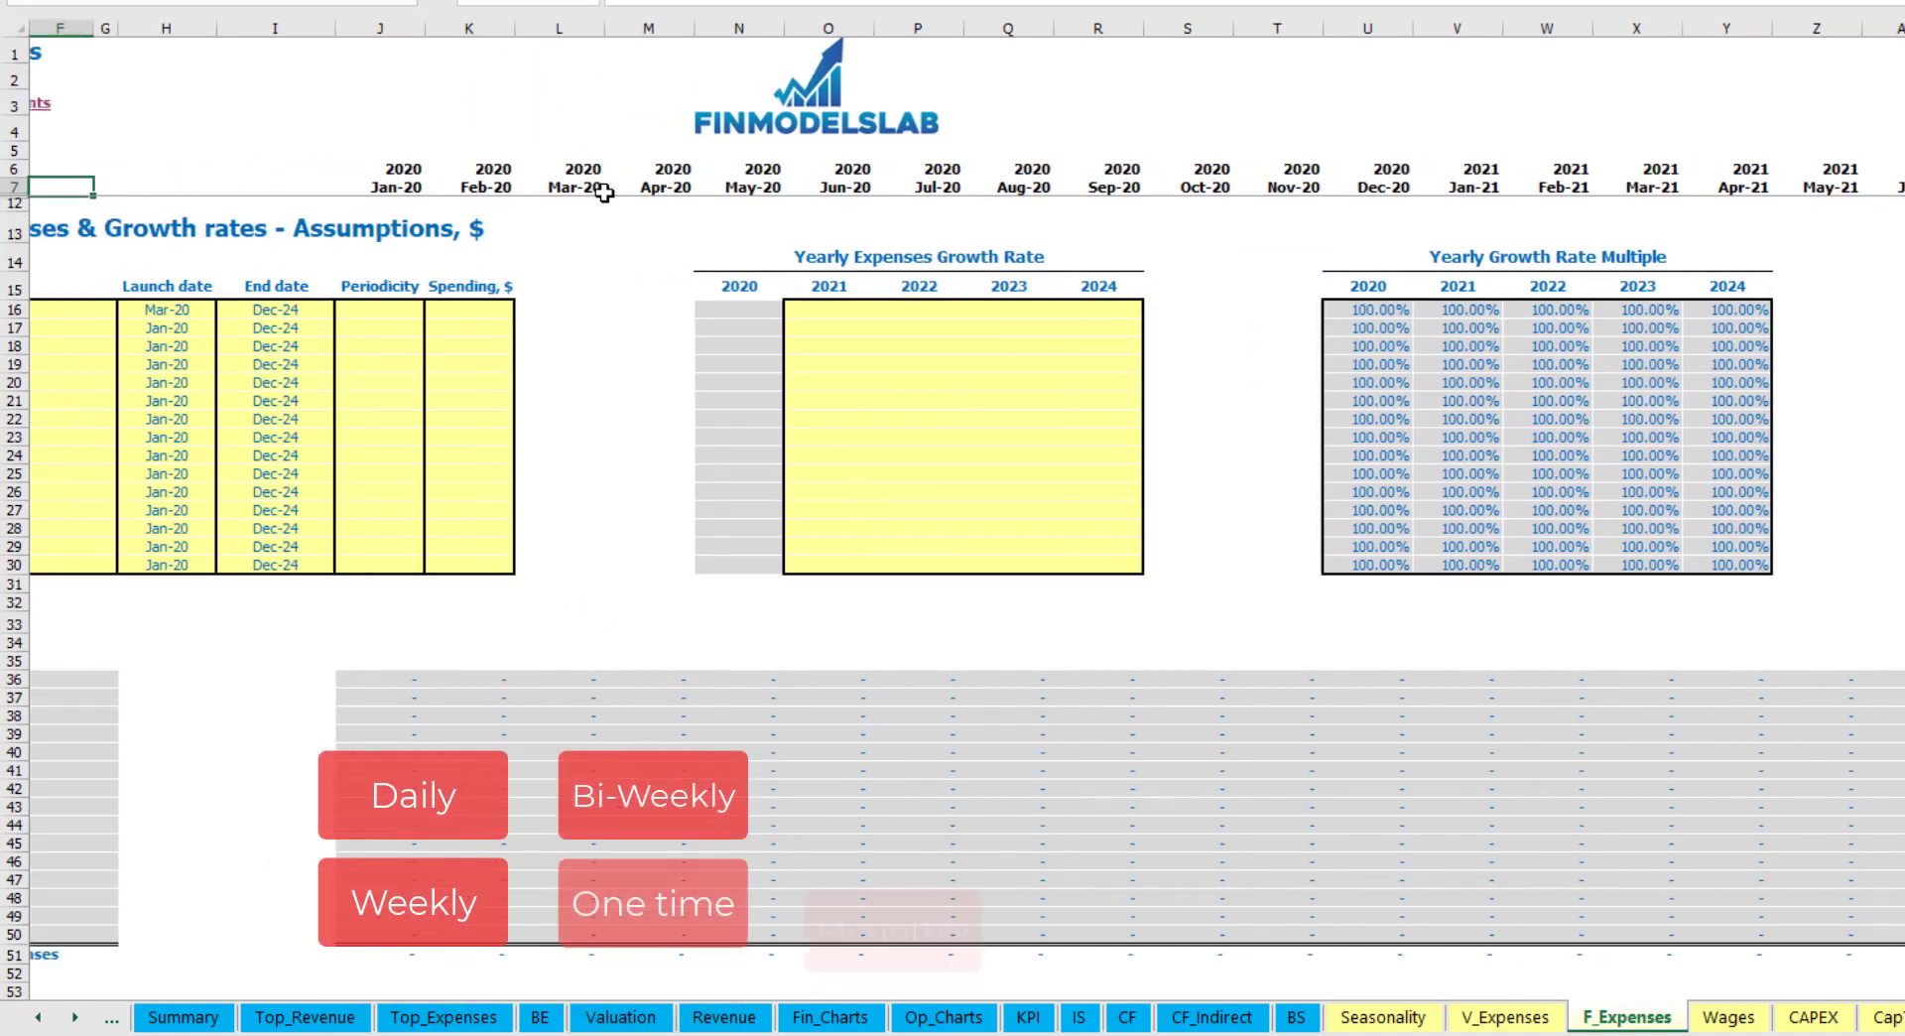
scroll(604, 192, "left", 3)
- Set the Utilities periodicity to Daily and its spending to $50
left_click(615, 310)
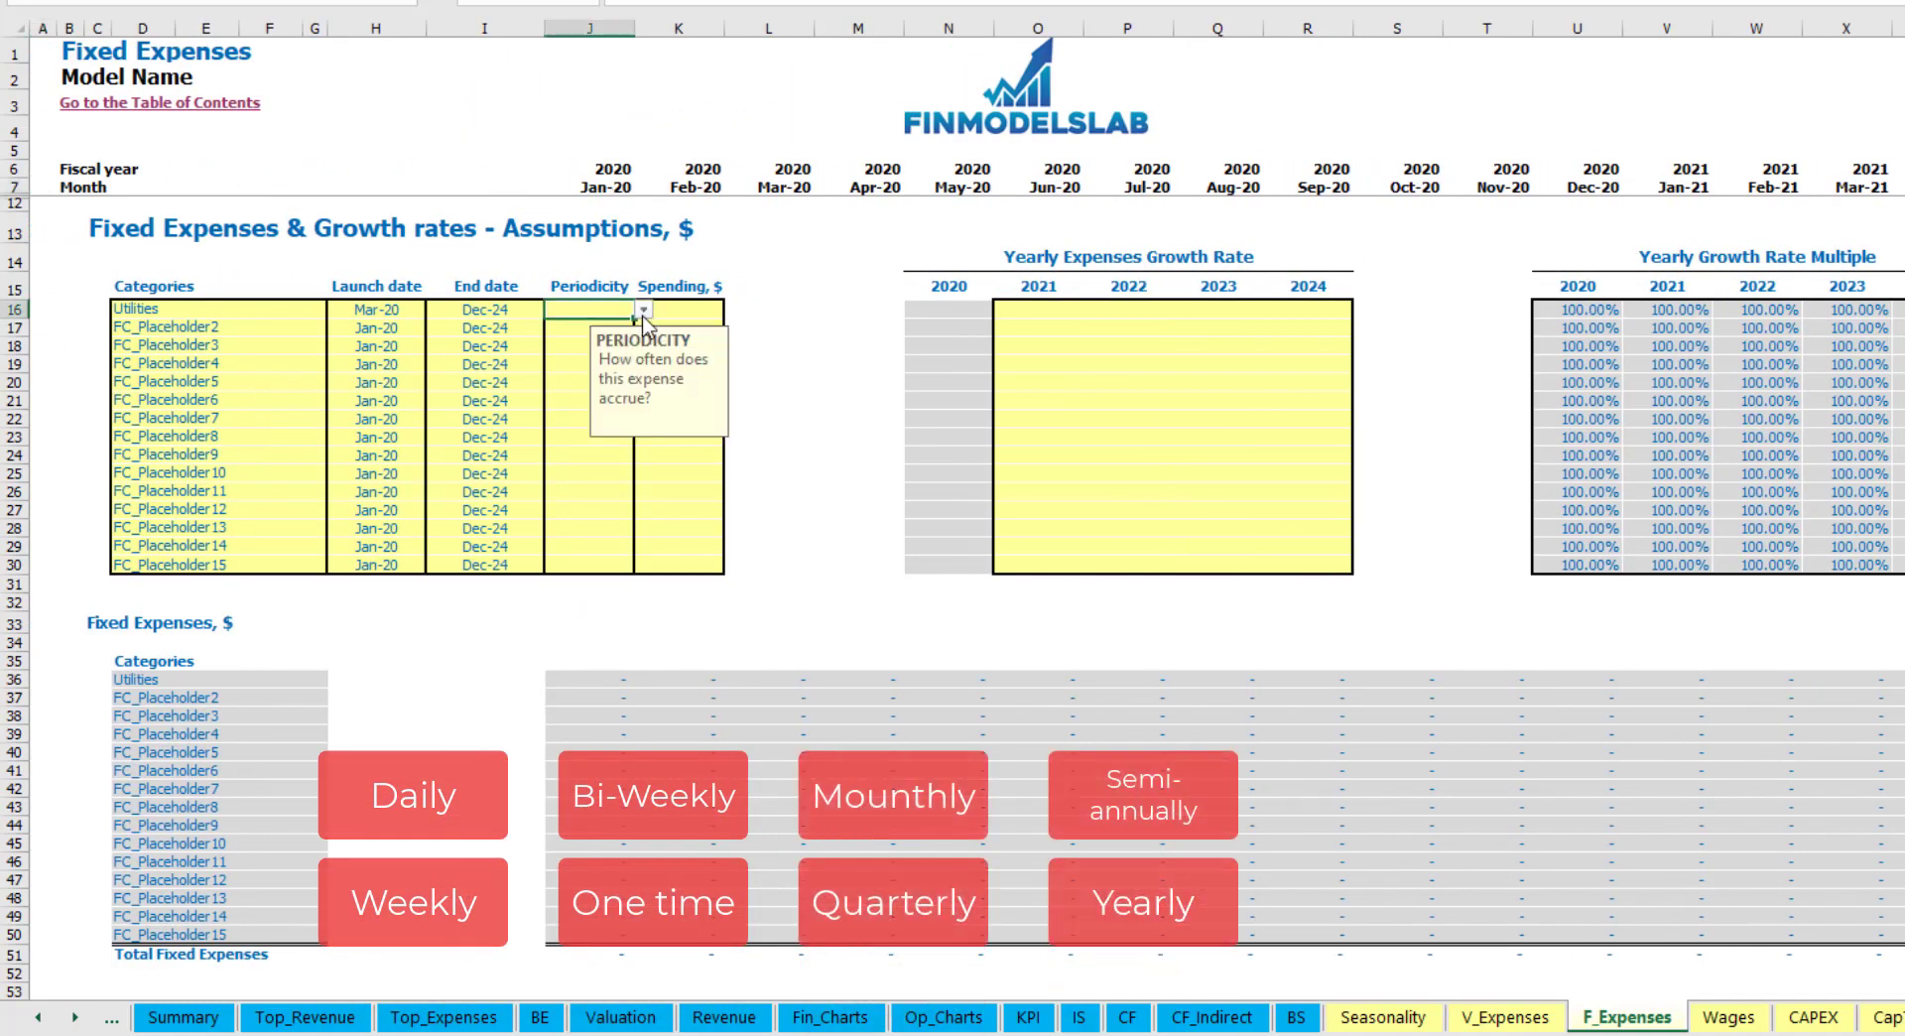
left_click(643, 309)
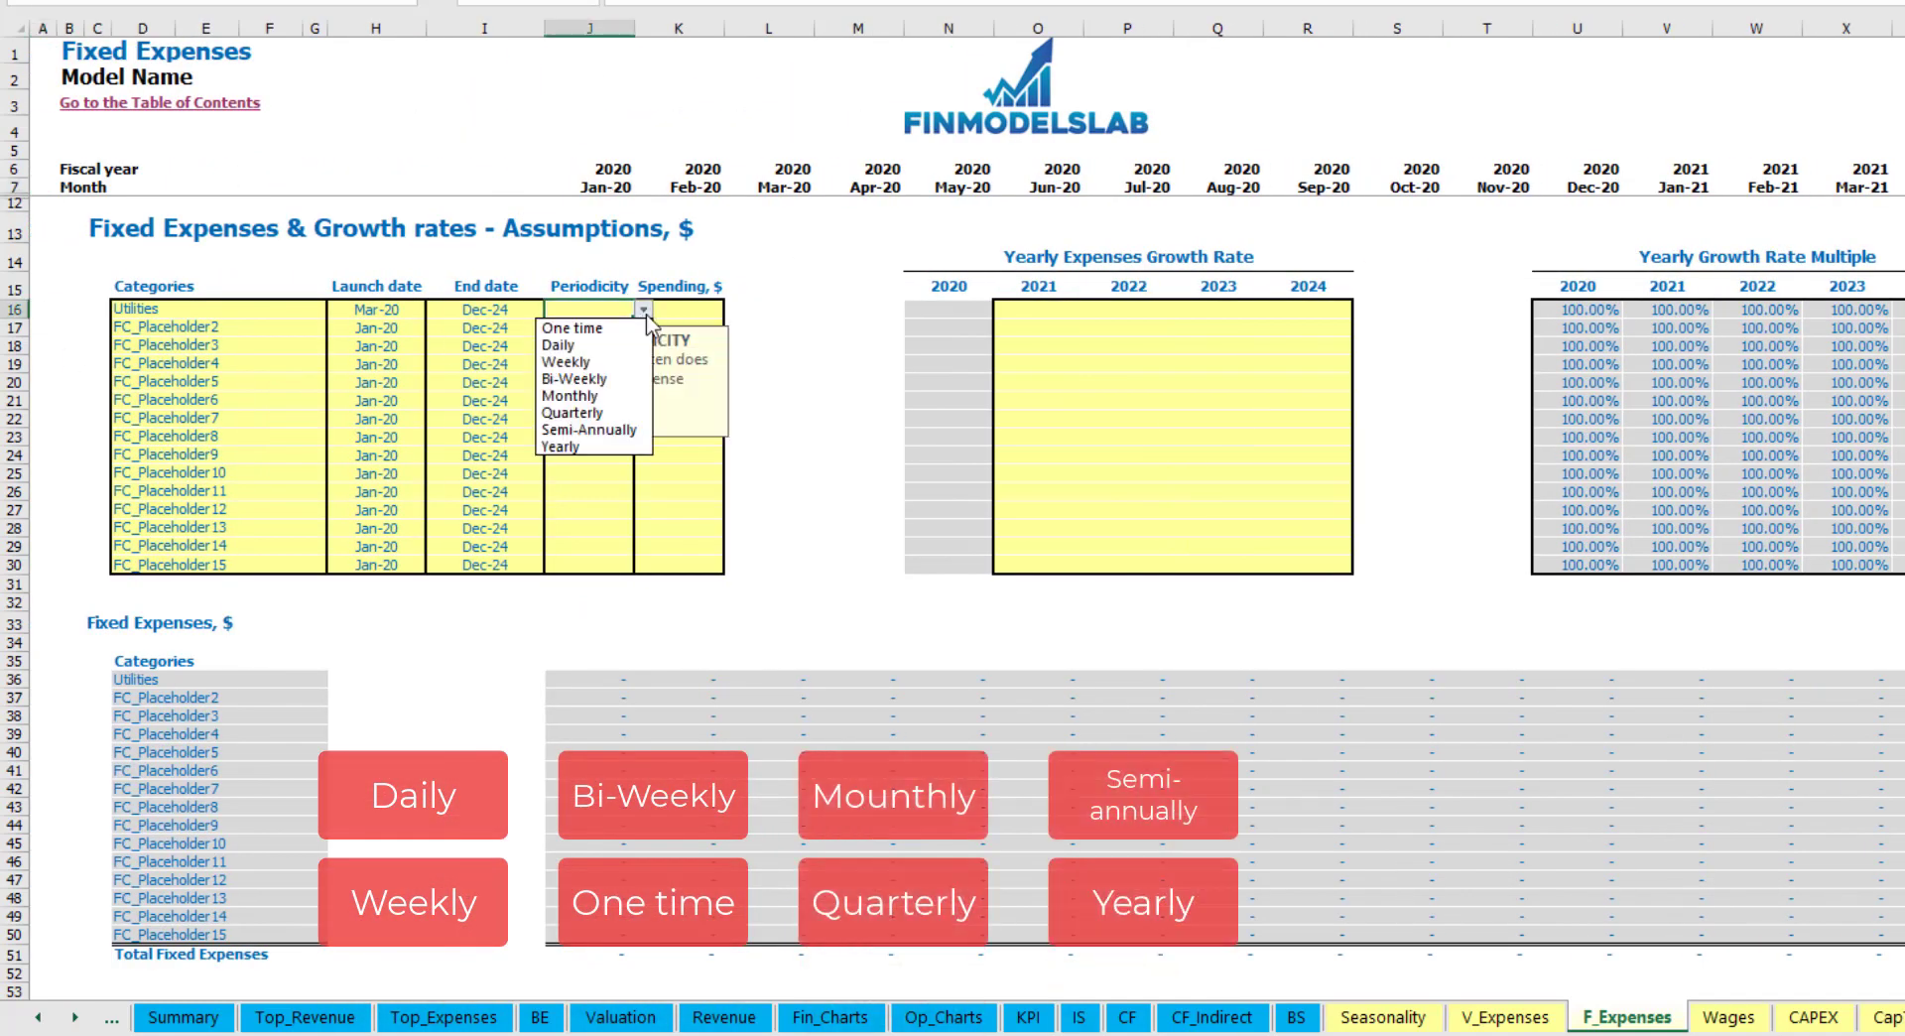
left_click(600, 345)
key("Tab")
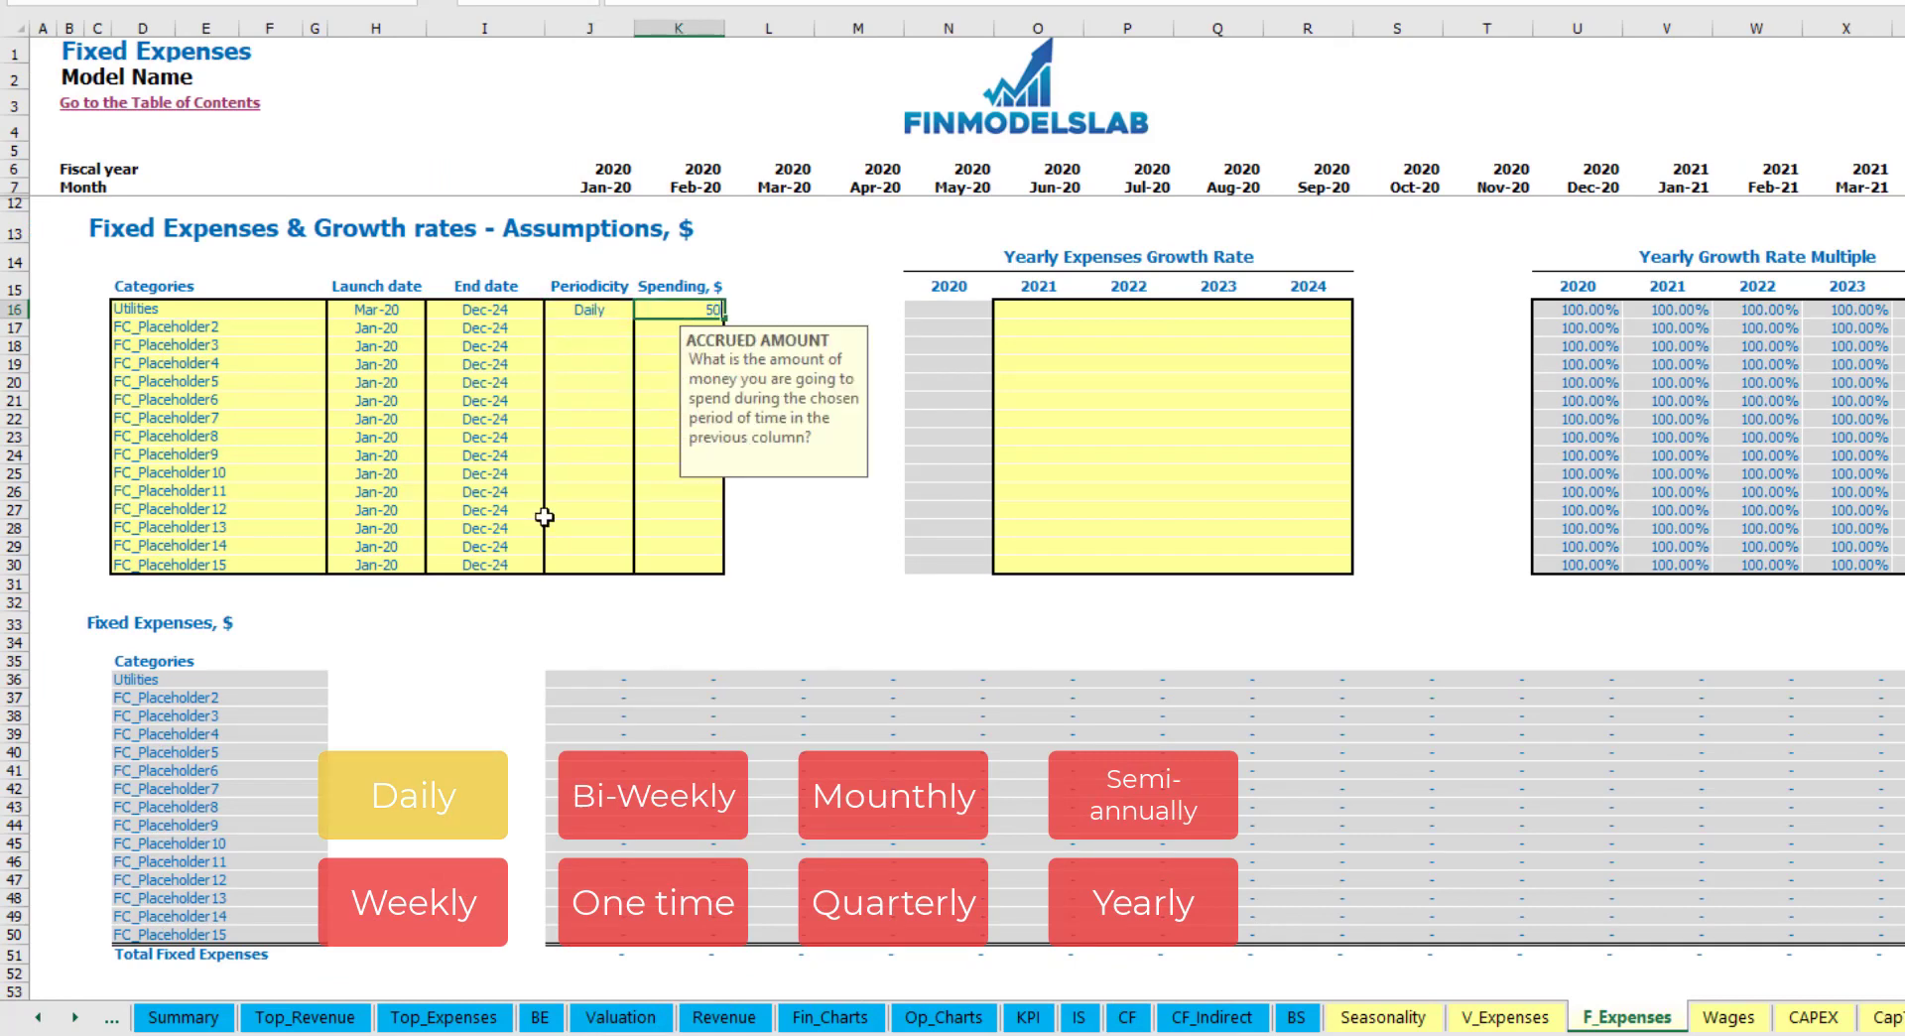
type("50")
key("ctrl+Return")
- Compare the monthly Utilities amounts in the Fixed Expenses table for March, April and May 2020
left_click(783, 683)
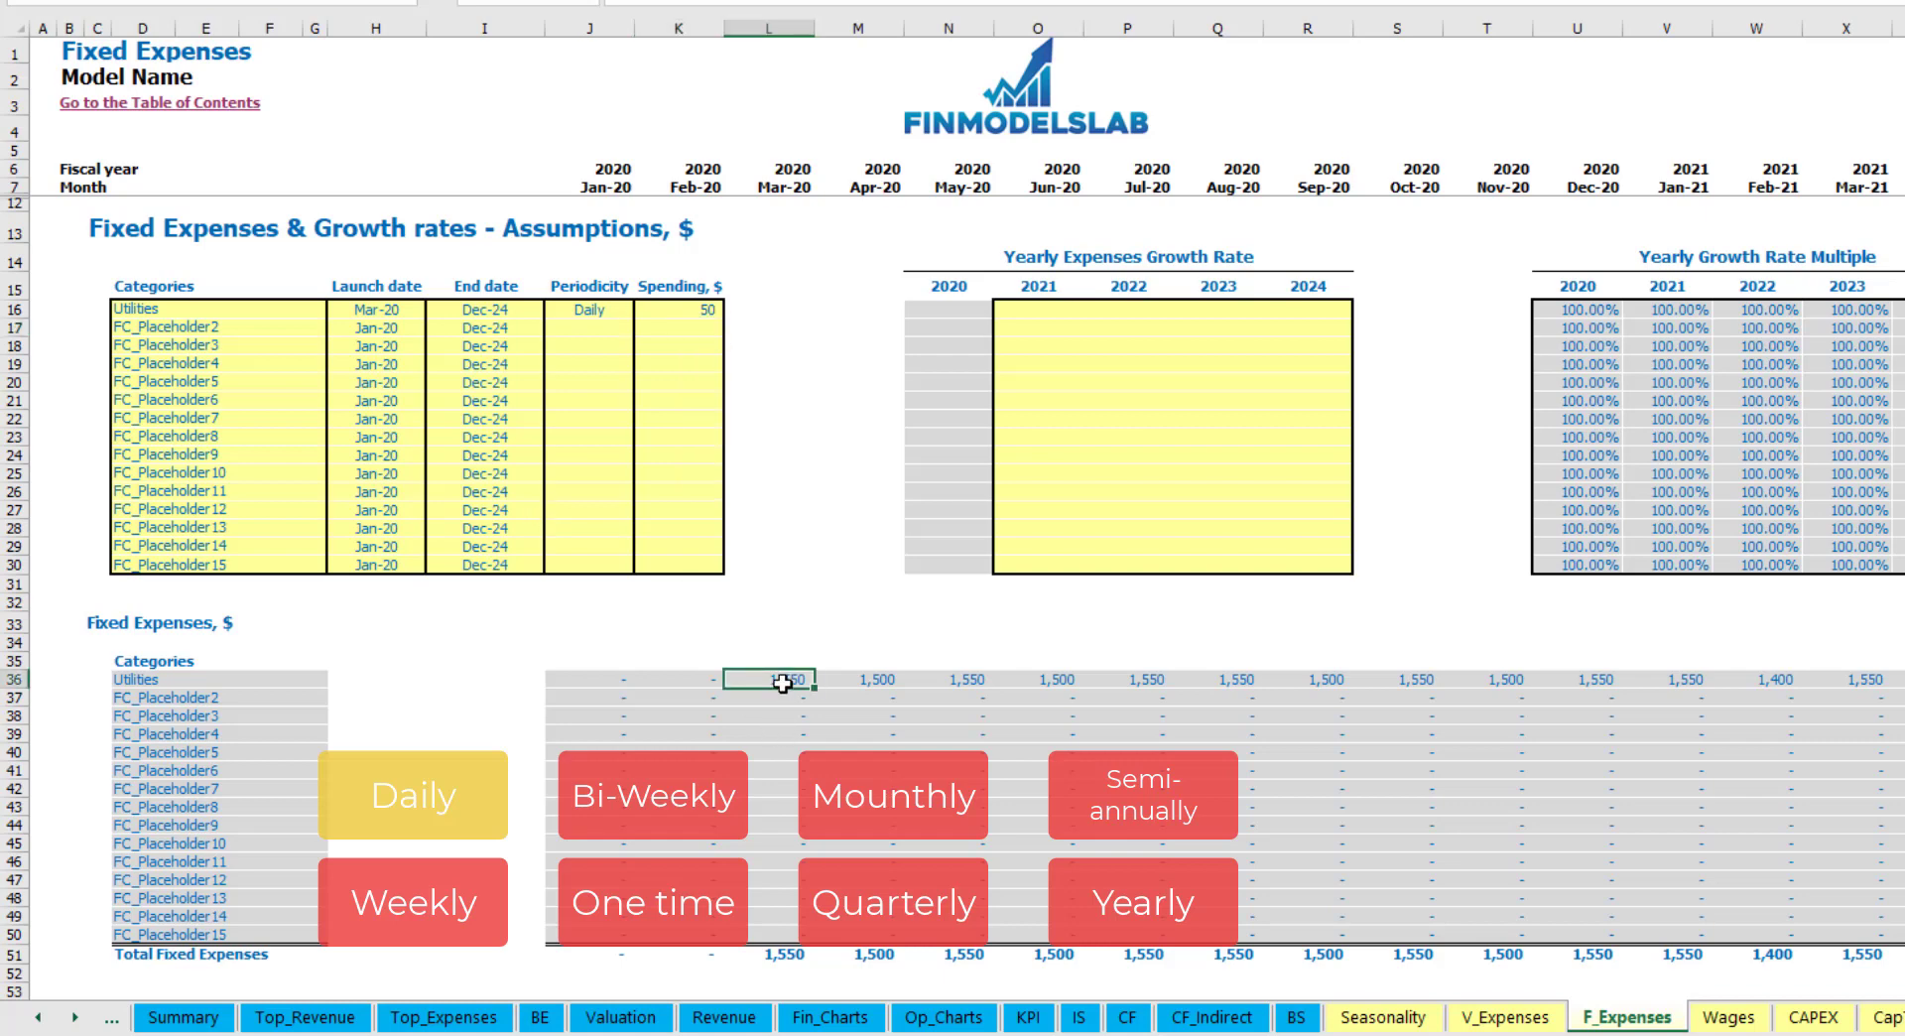
key("Right")
key("Right")
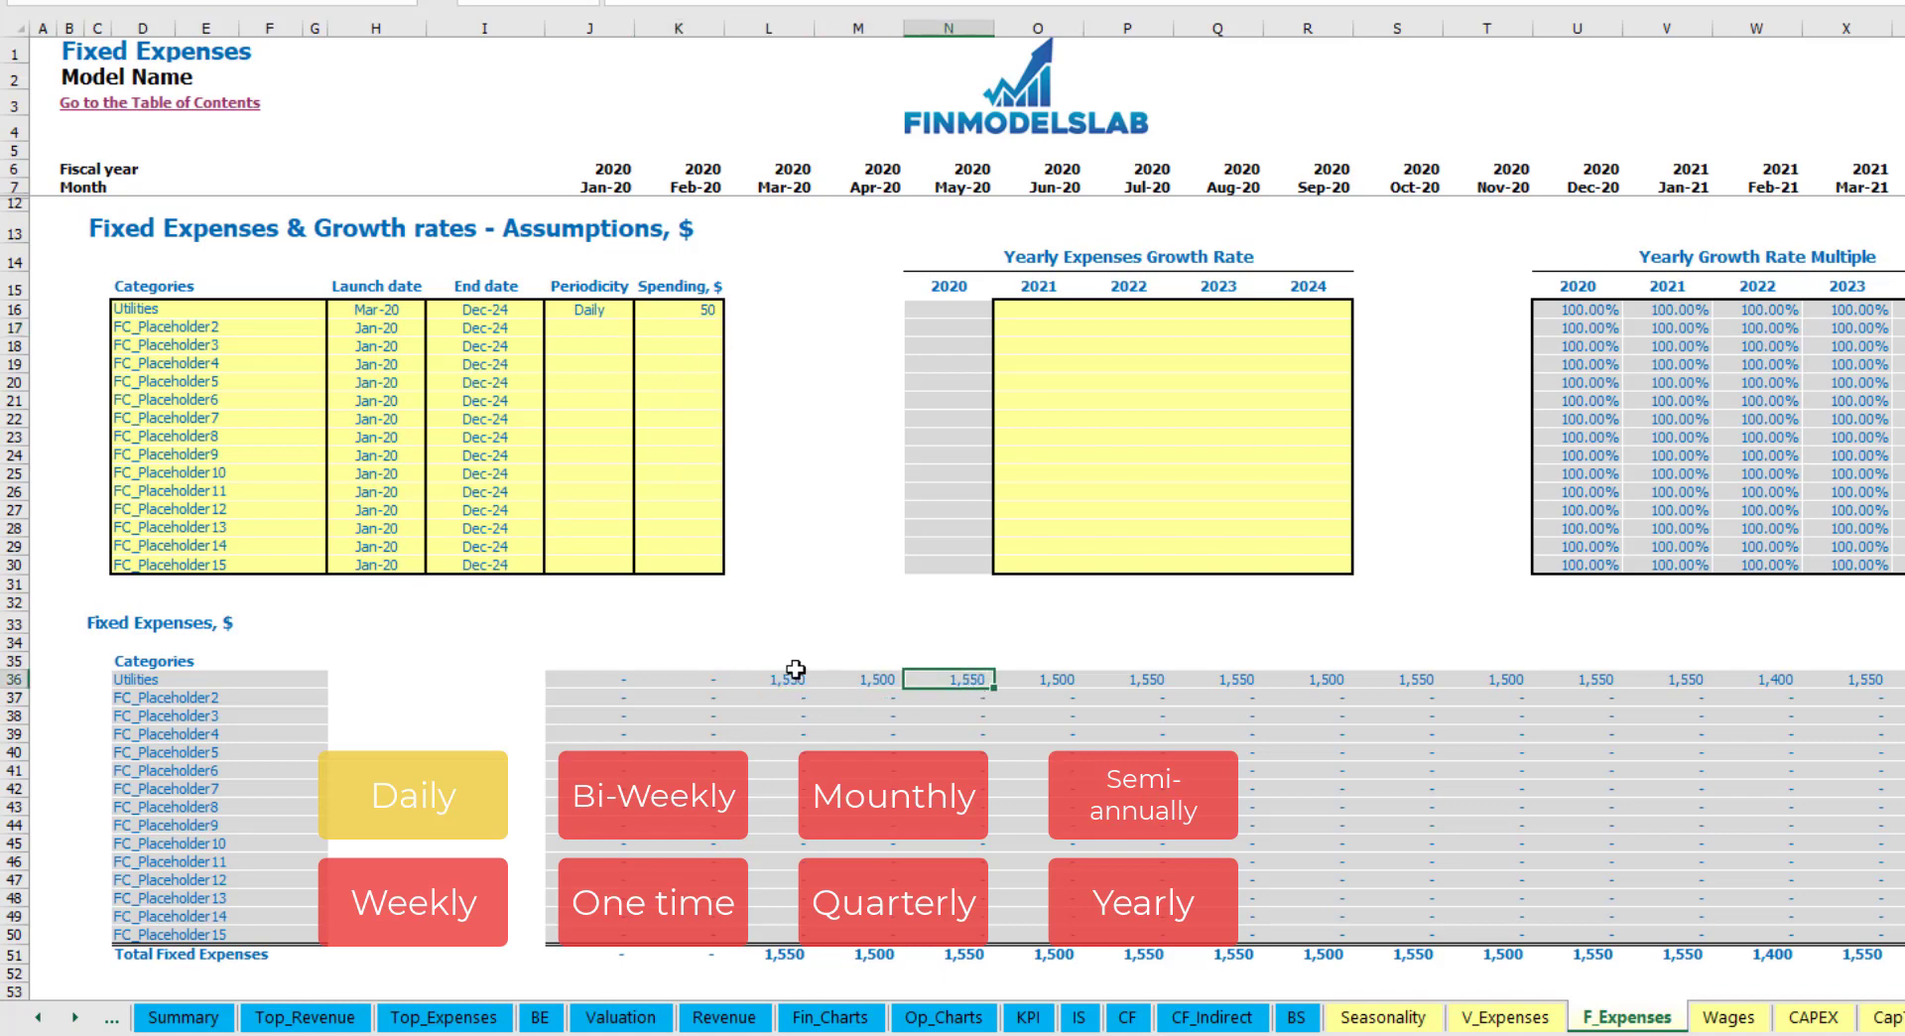
left_click(796, 675)
left_click(843, 683)
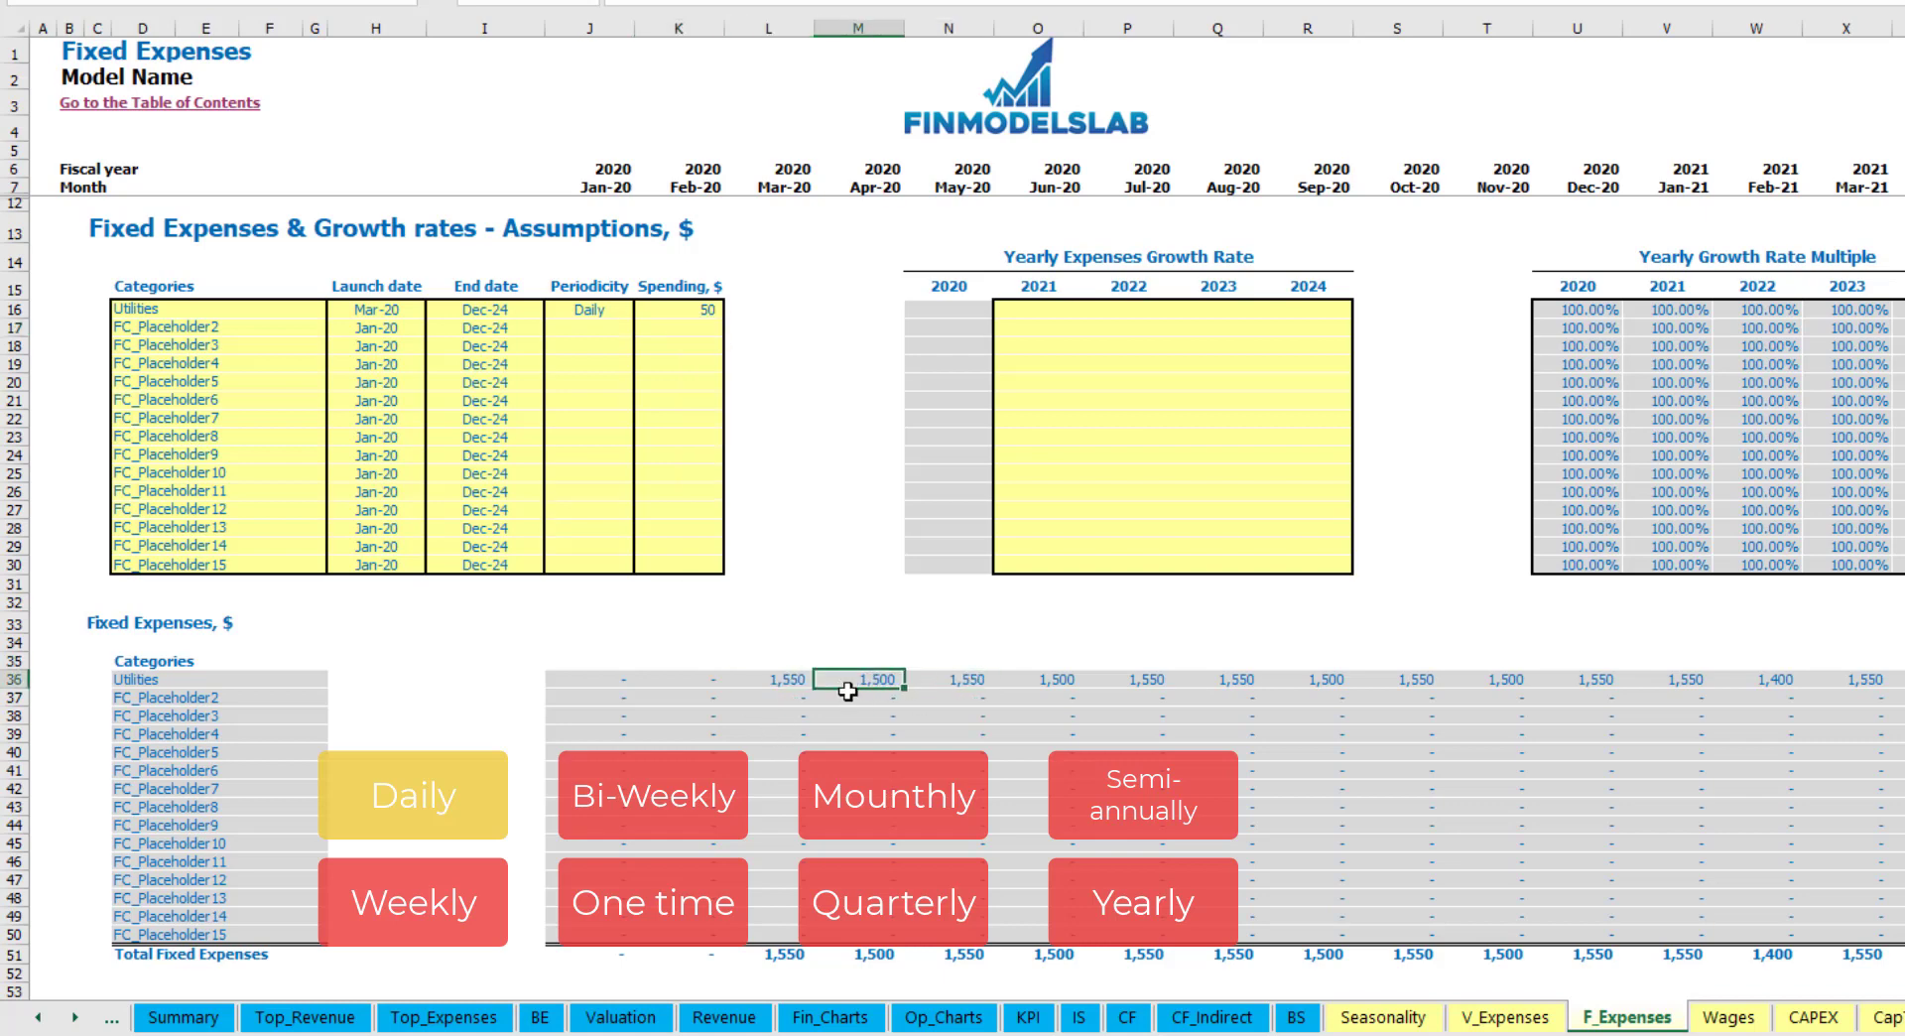
left_click(777, 185)
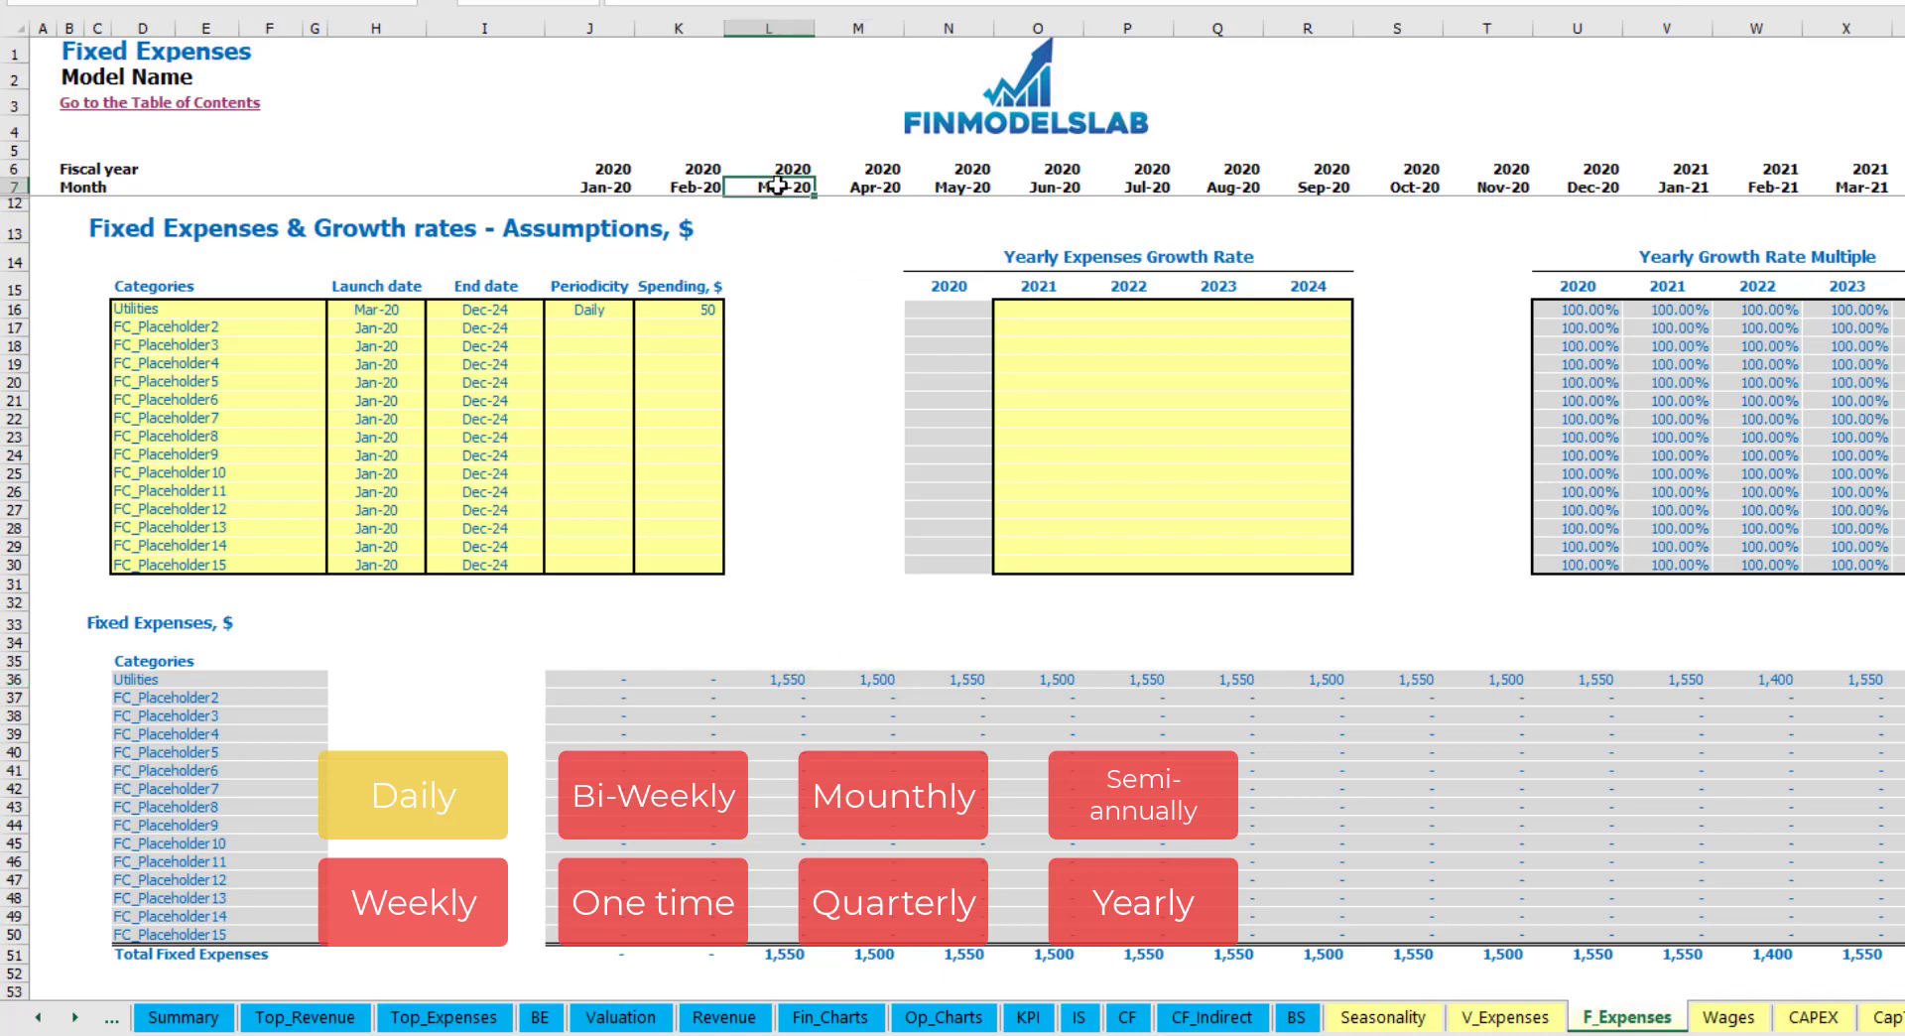
left_click(794, 680)
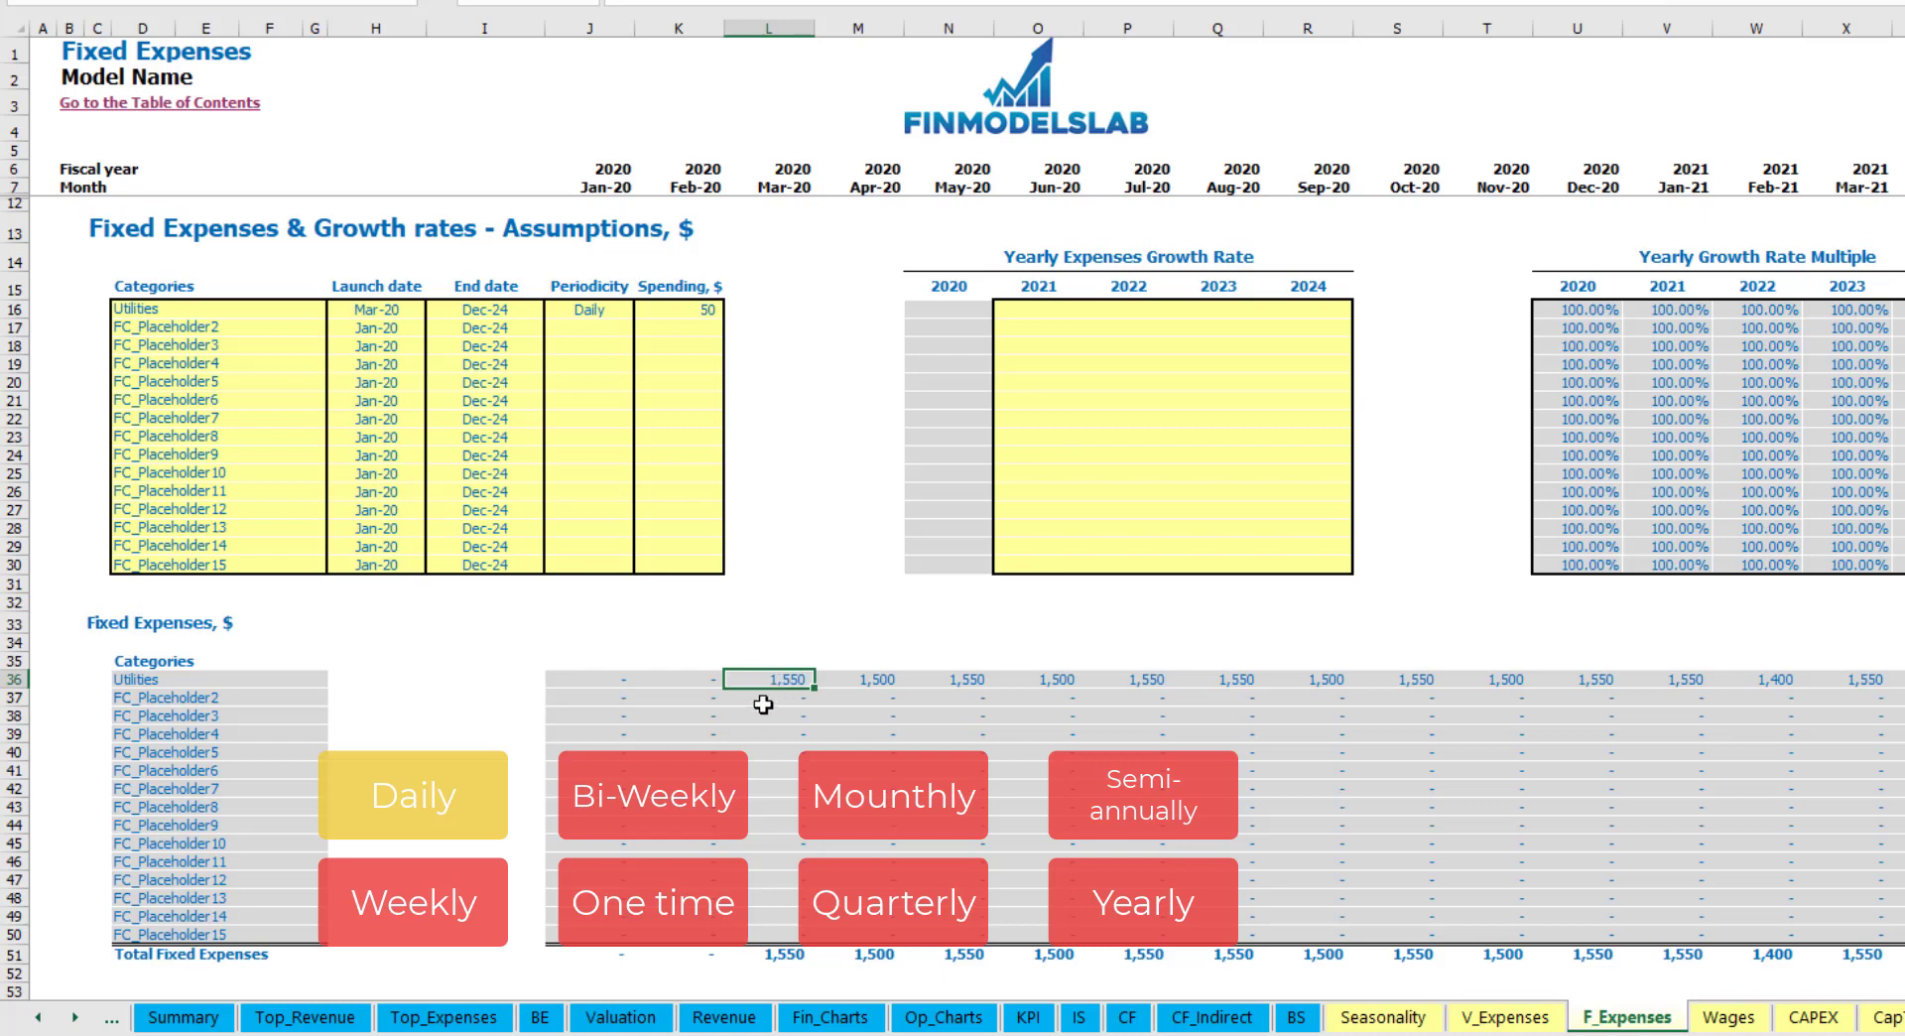
left_click(881, 683)
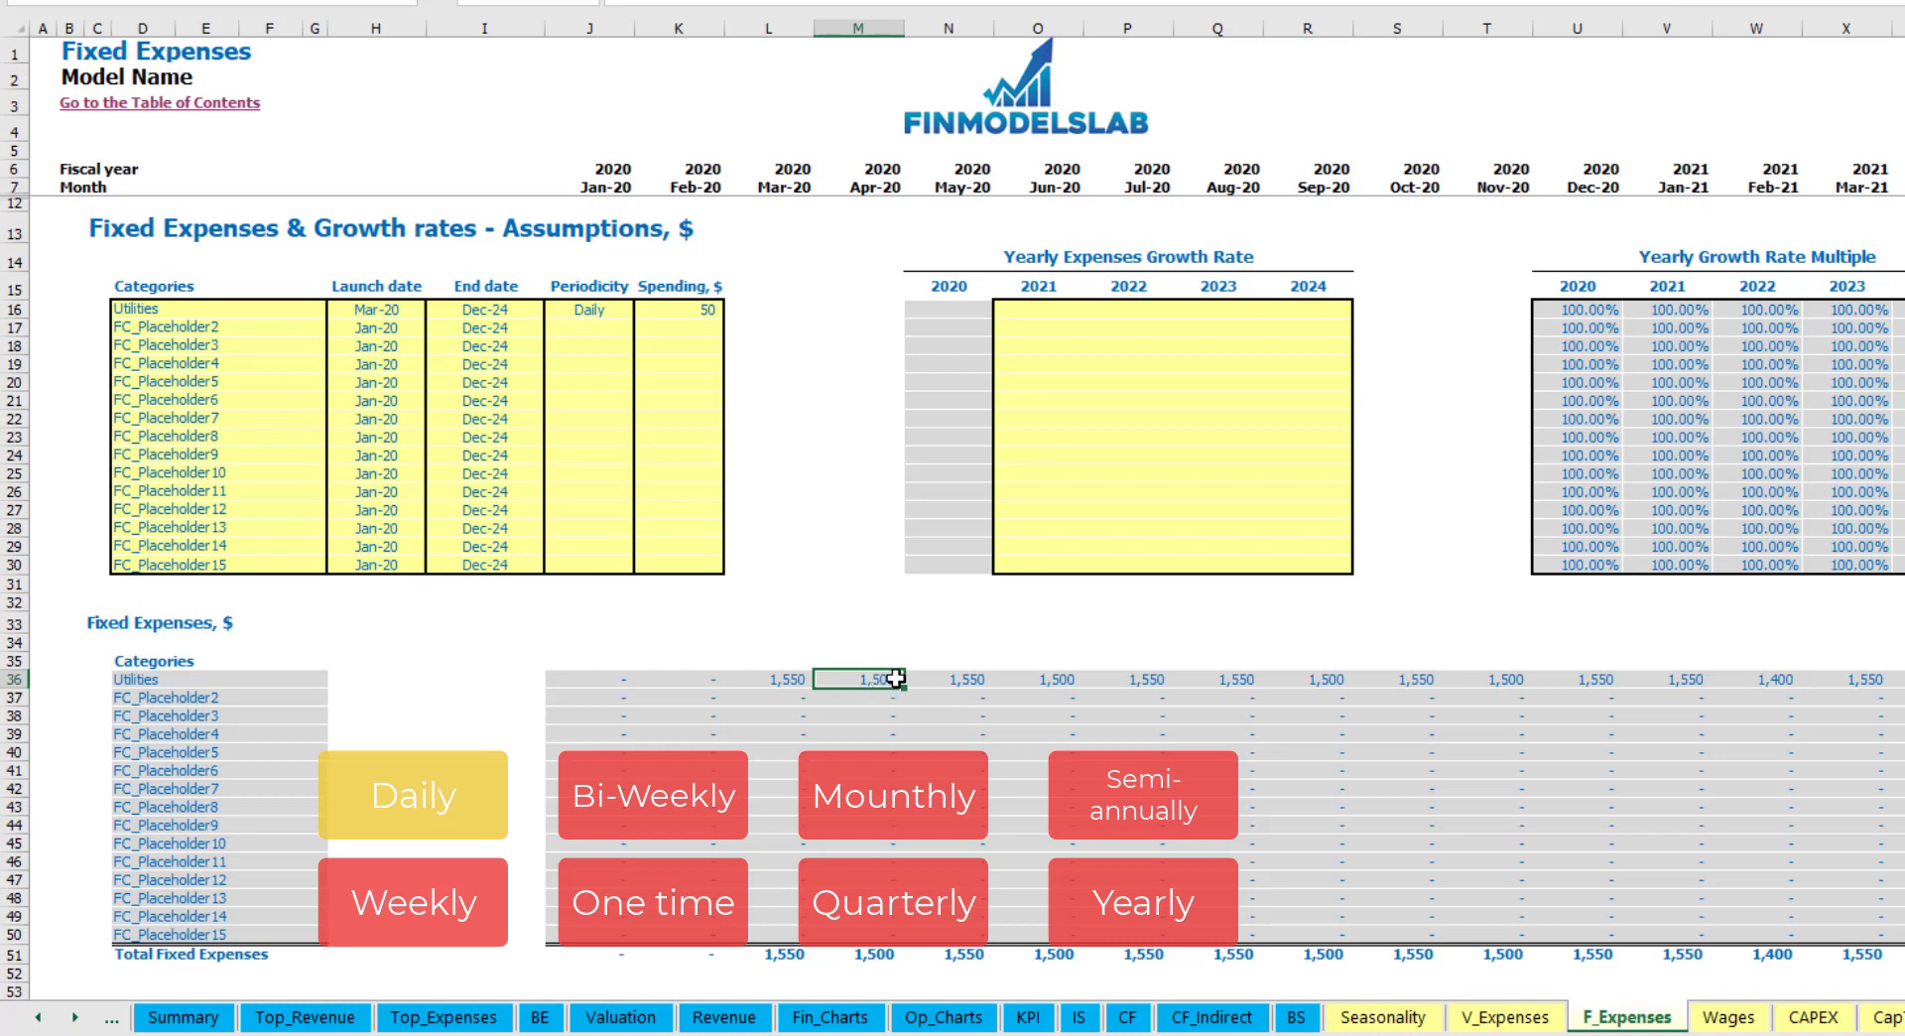
- Set the Utilities yearly expenses growth rate to 5% for 2021 and copy it to 2022 through 2024
left_click(1053, 313)
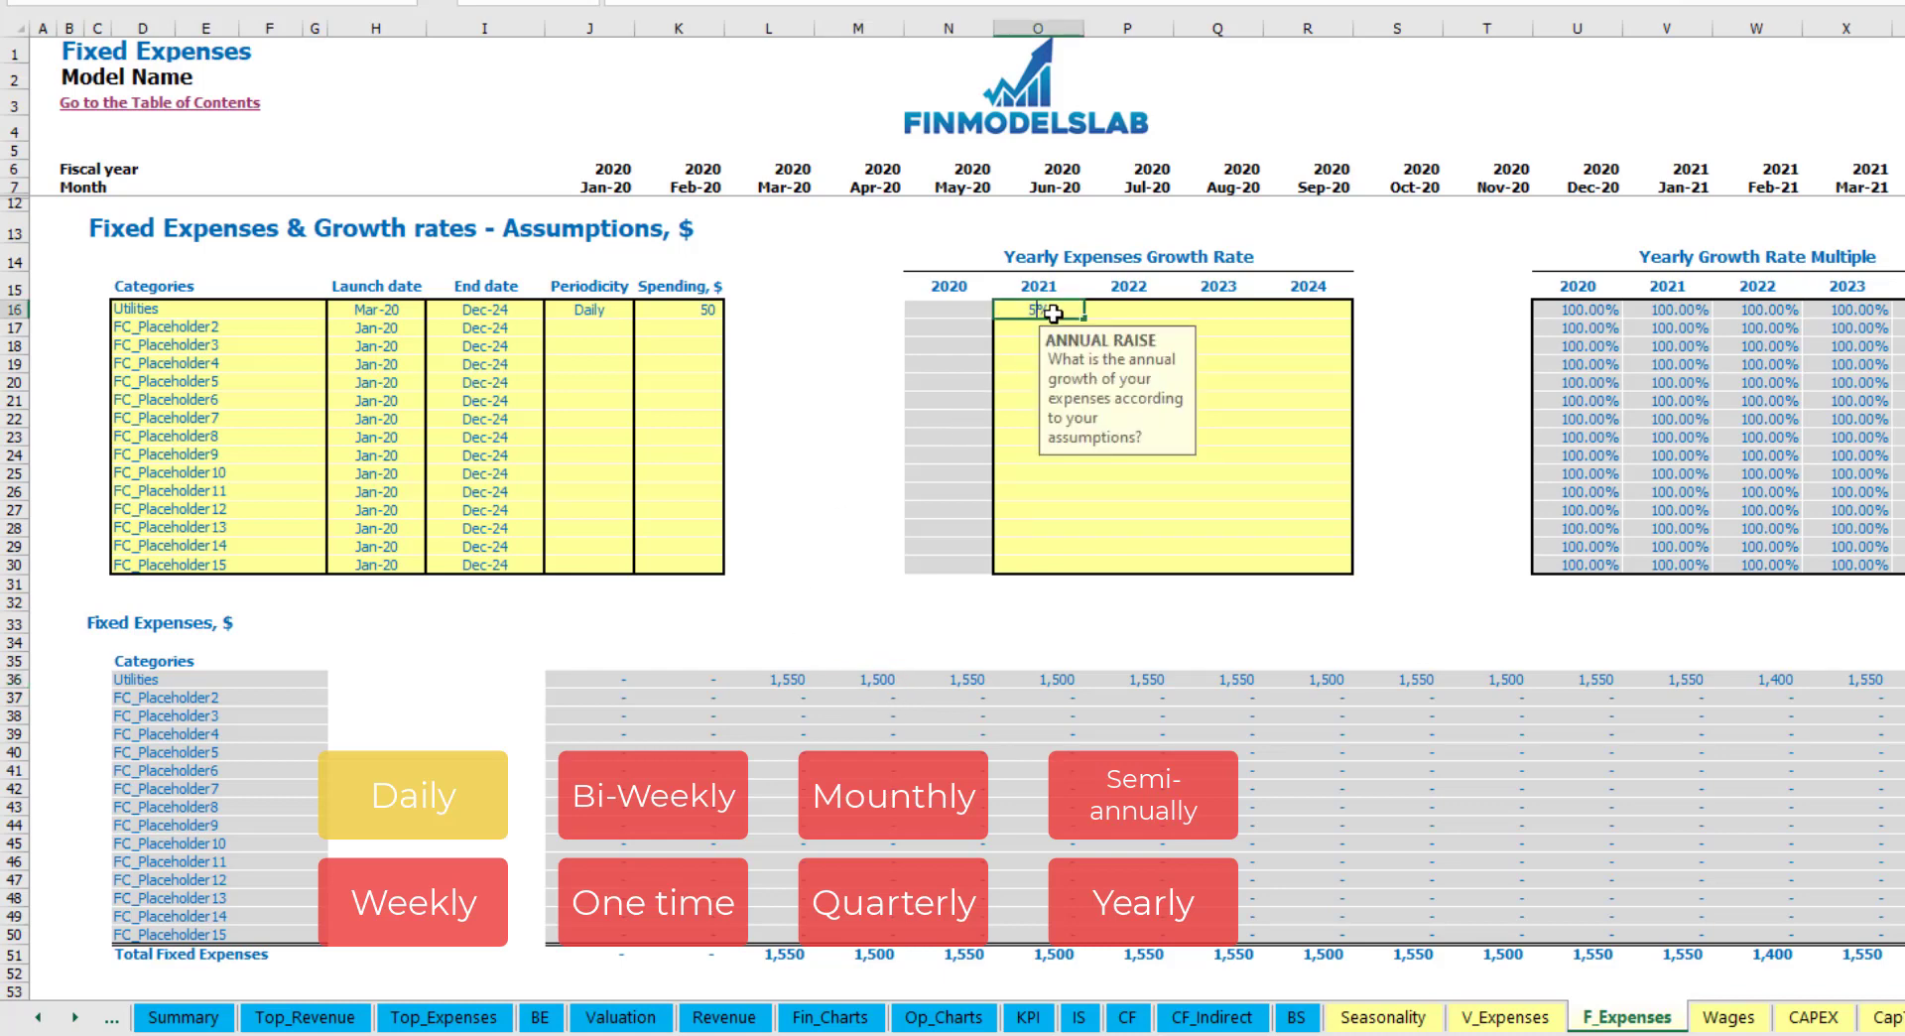
type("5")
key("ctrl+Return")
key("ctrl+c")
key("Right")
key("shift+Right")
key("shift+Right")
key("ctrl+v")
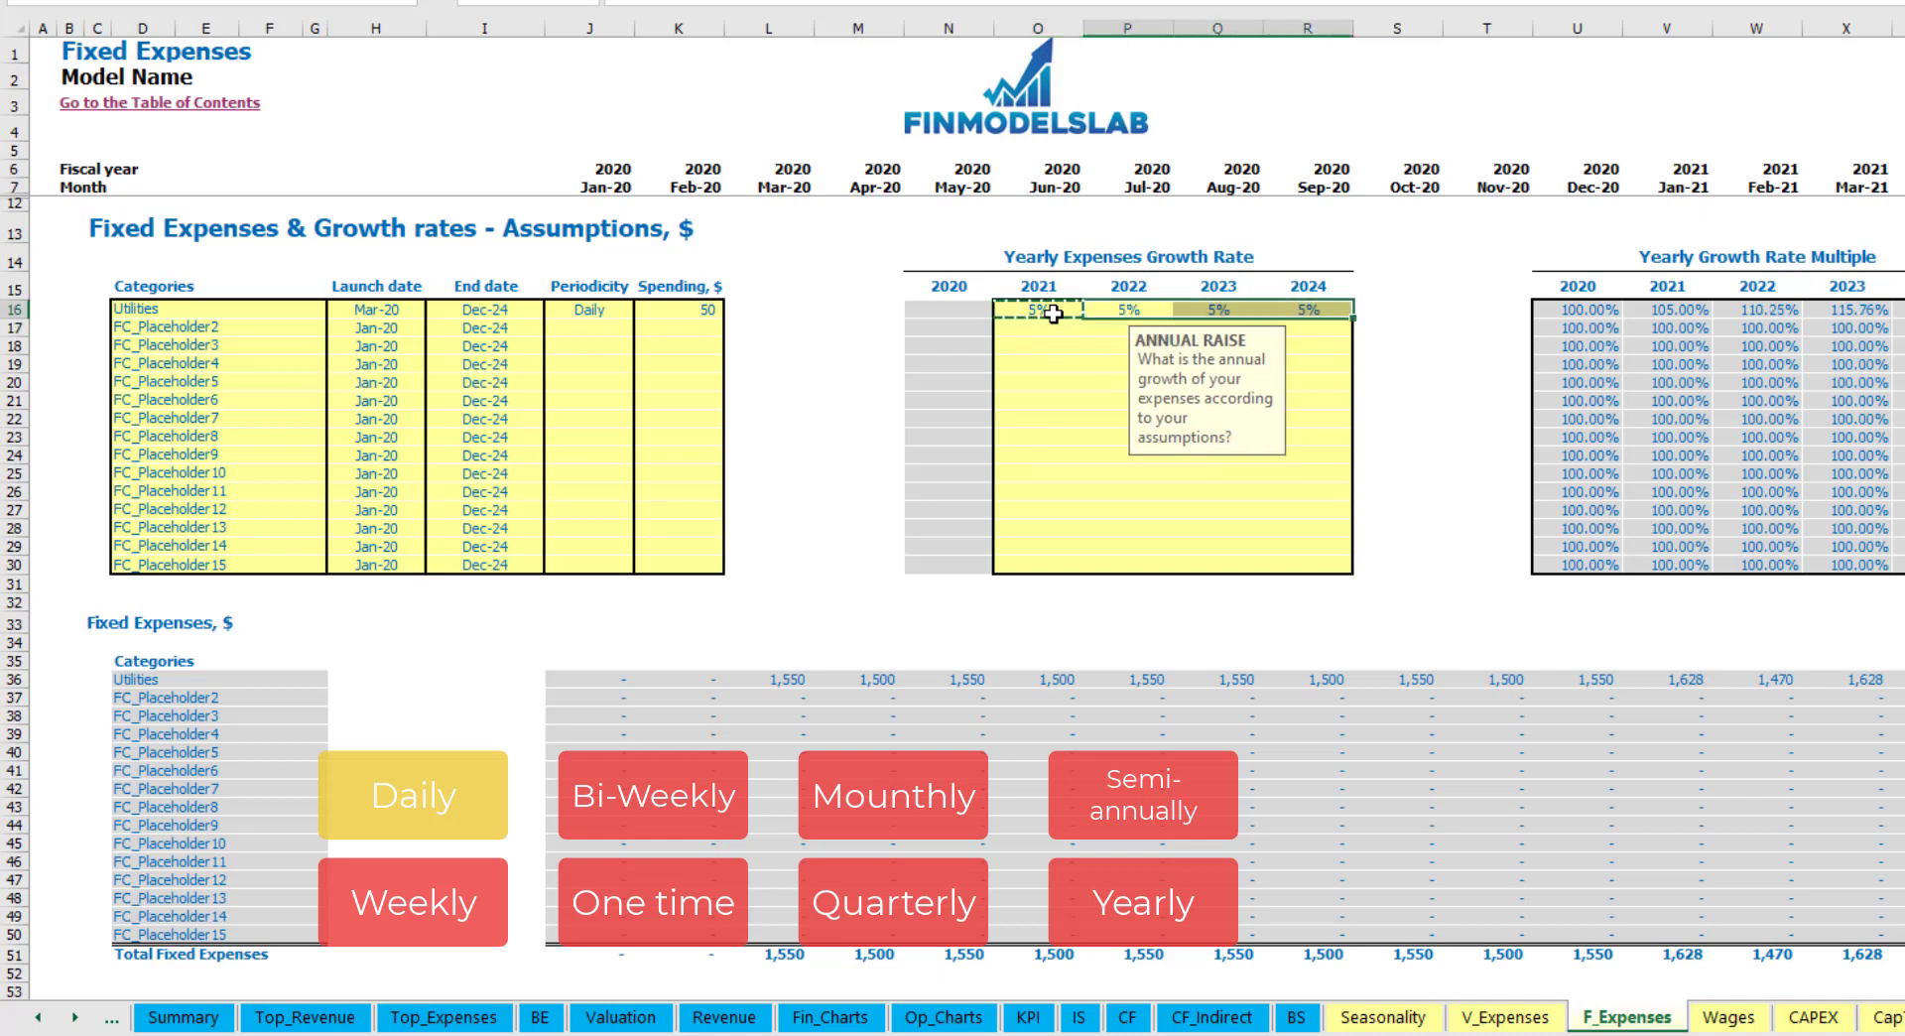
- Review how the Utilities growth rates carry into the Yearly Growth Rate Multiple table and the monthly expenses
left_click_drag(1047, 310, 1308, 309)
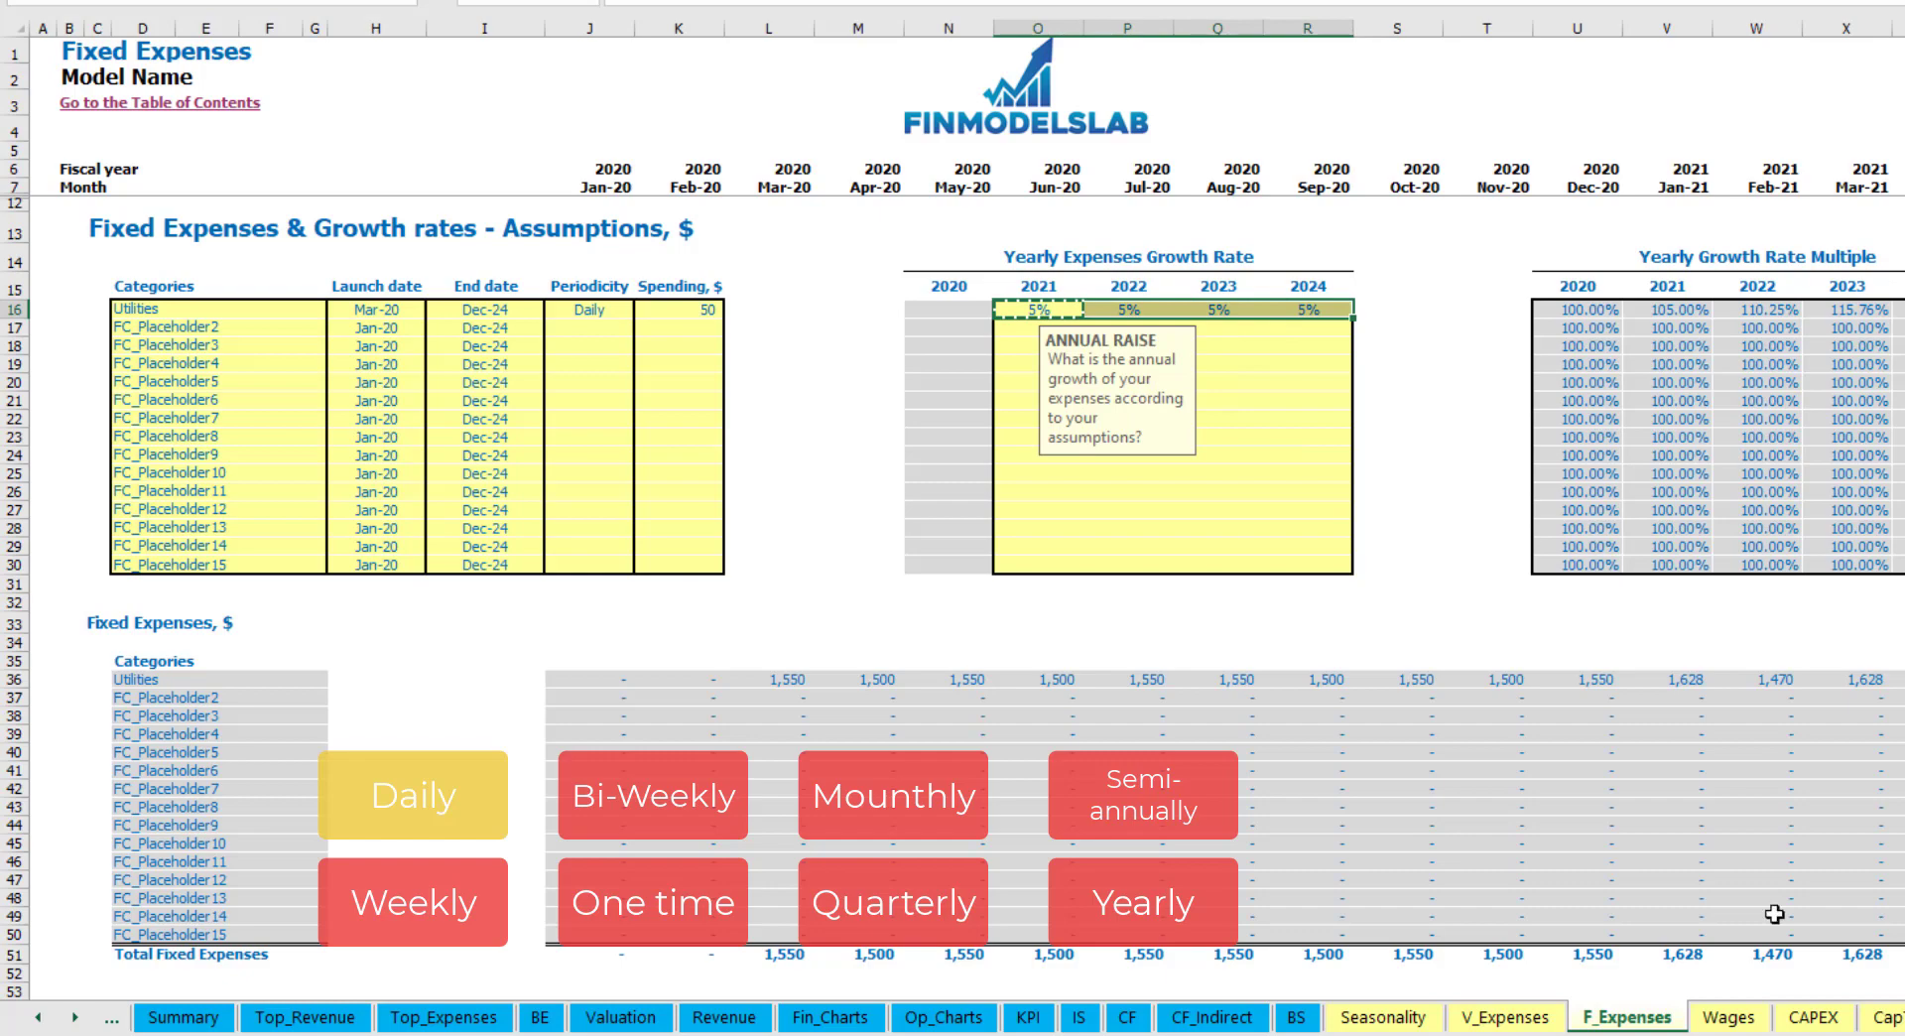
scroll(952, 496, "right", 10)
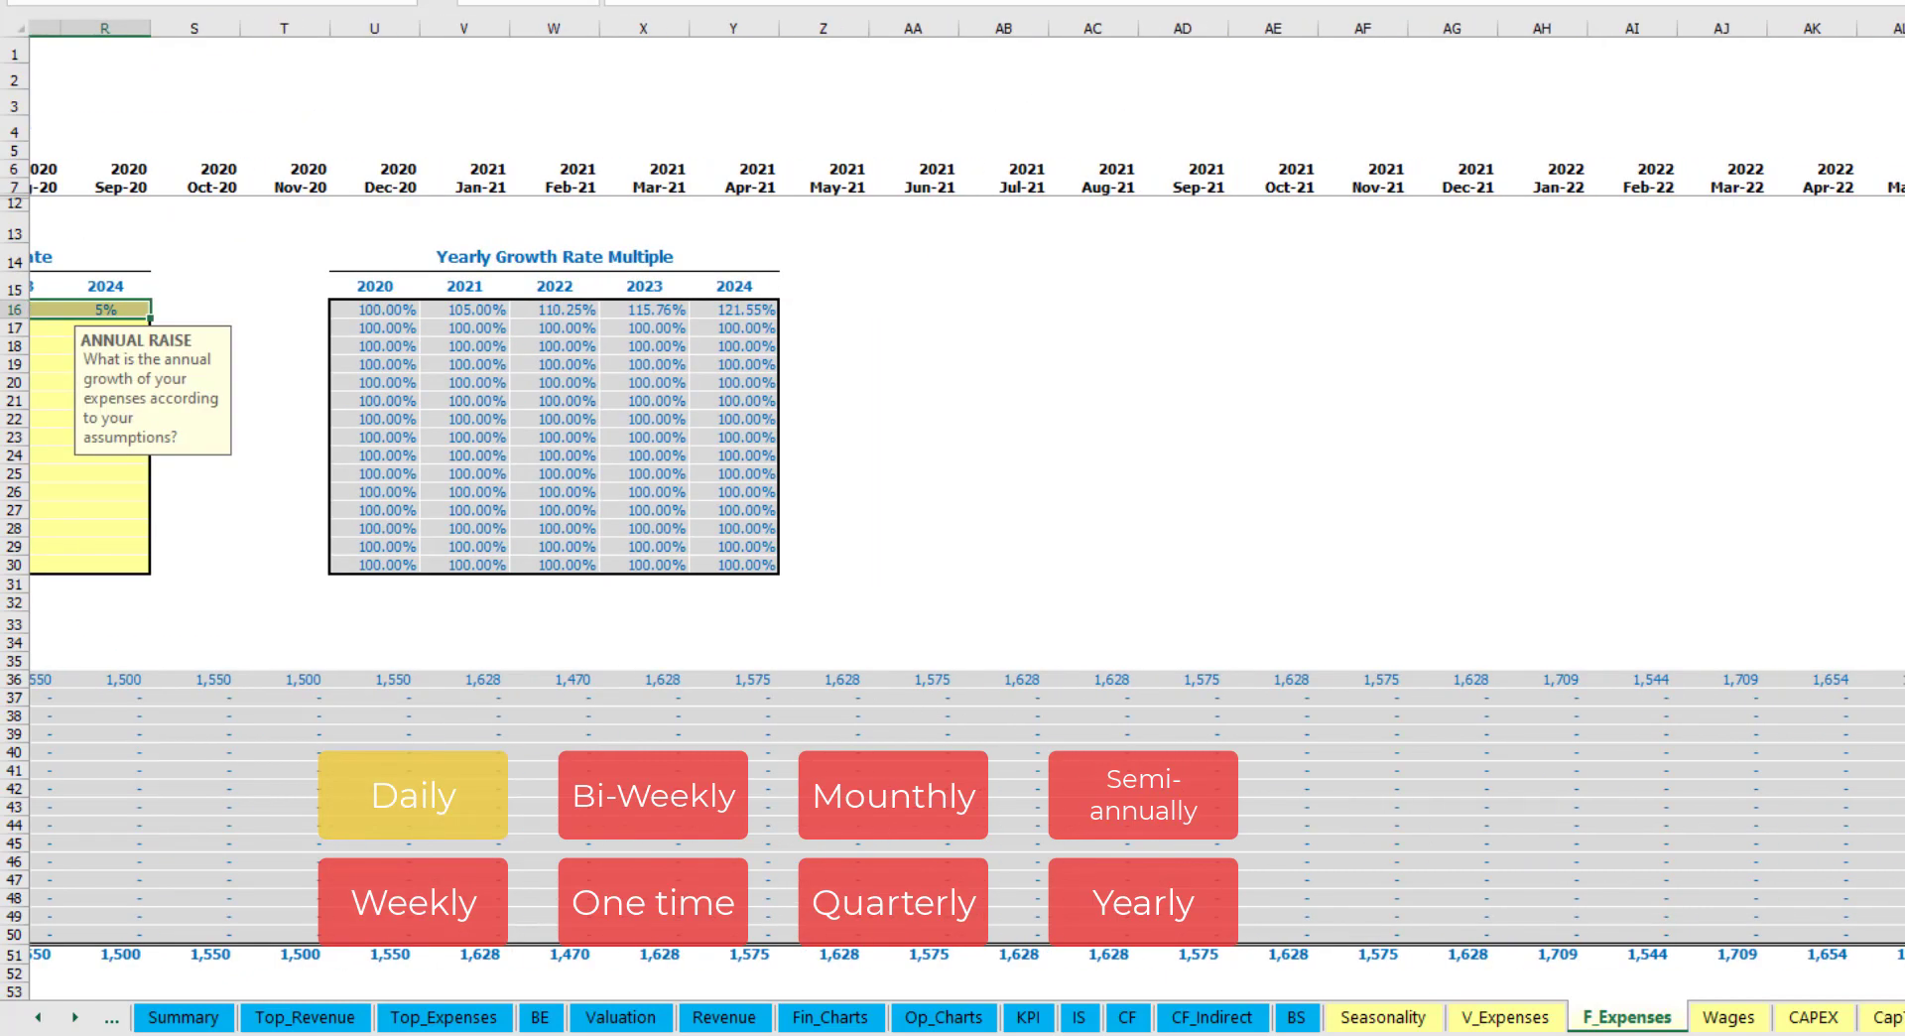
scroll(486, 486, "left", 10)
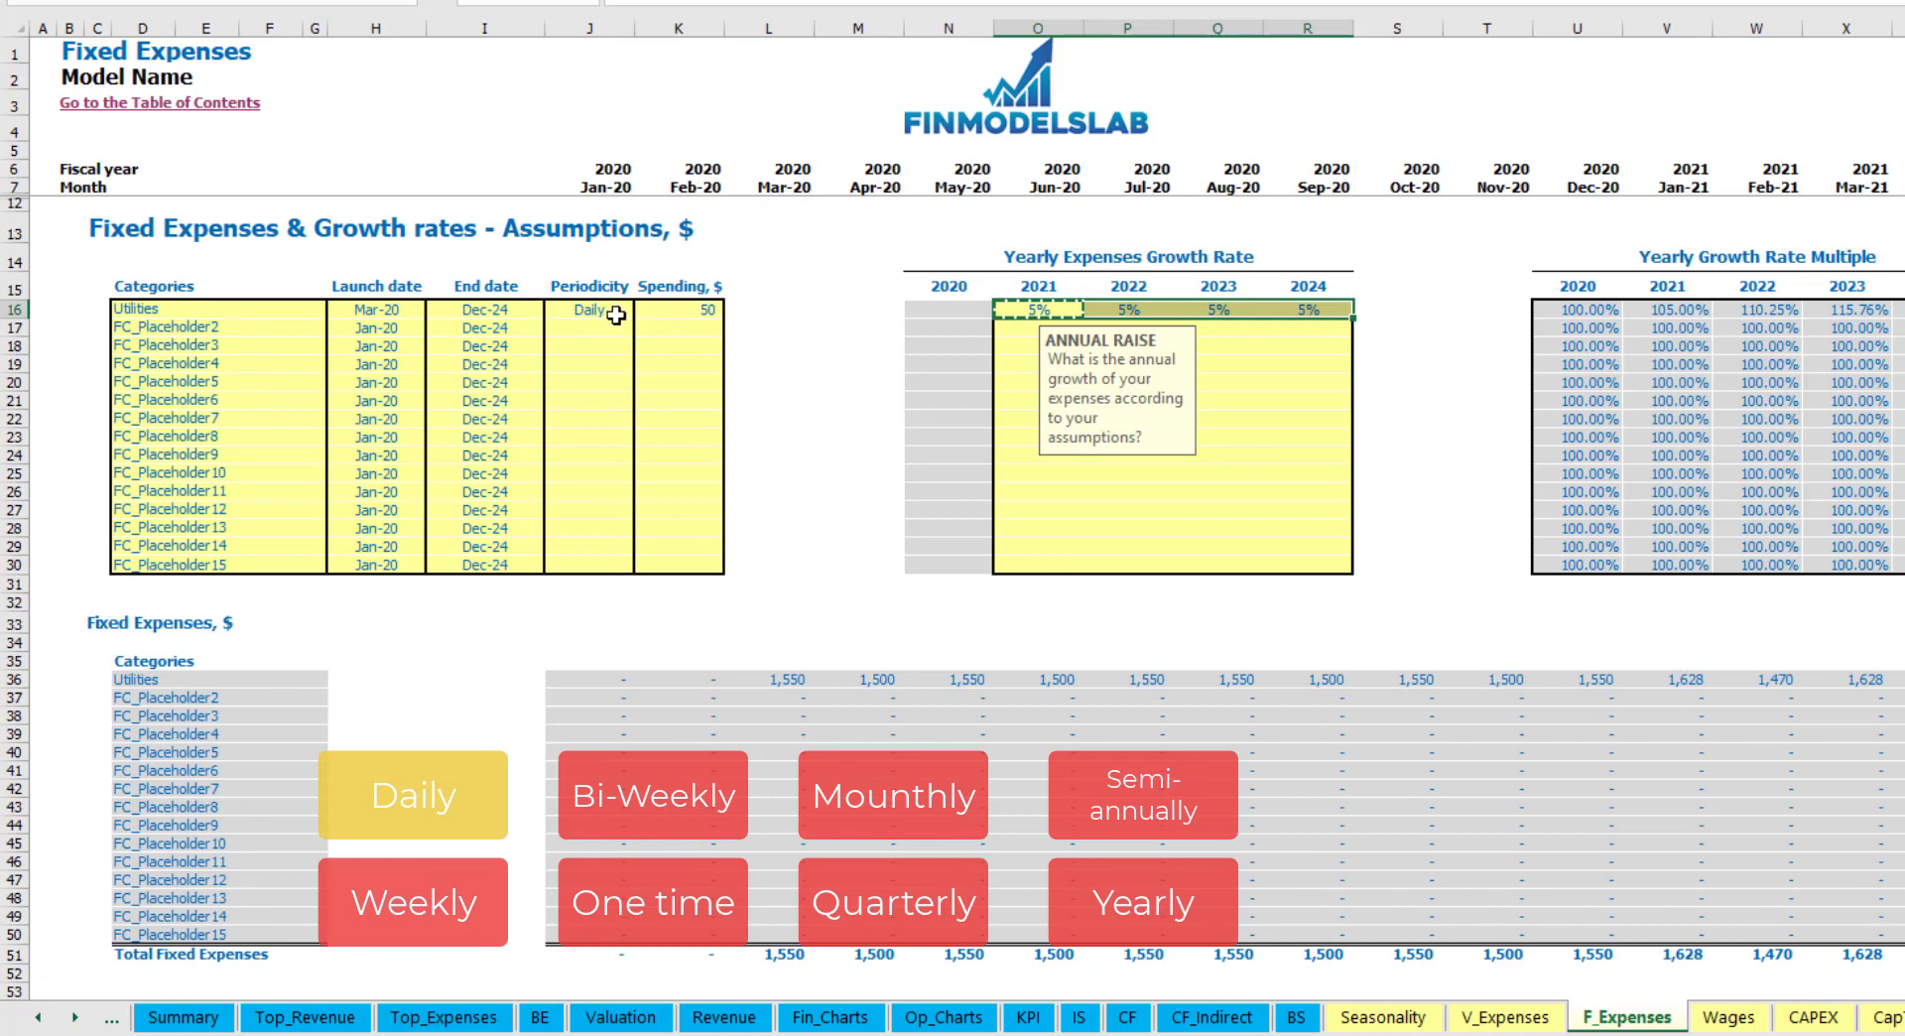
- Name the second fixed expense category Advertising, with launch date Mar-20 and end date Aug-24
left_click(238, 322)
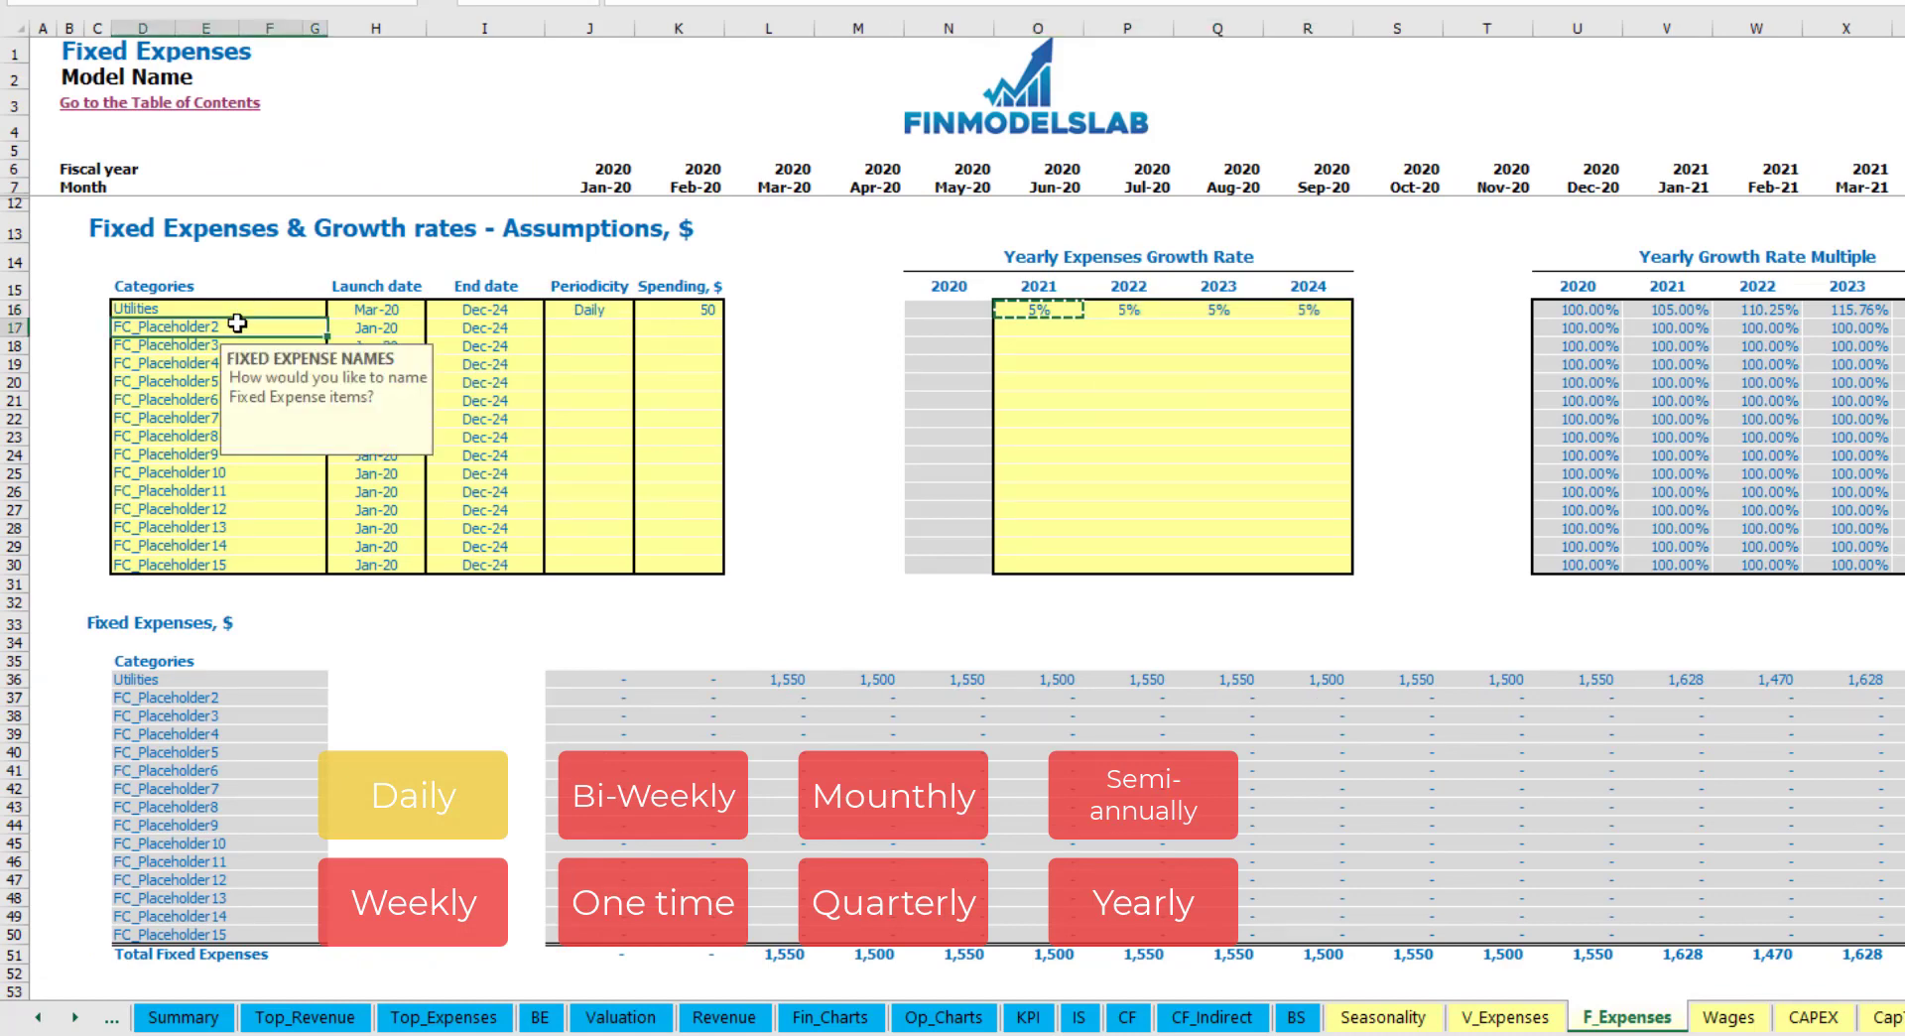
type("Advertising")
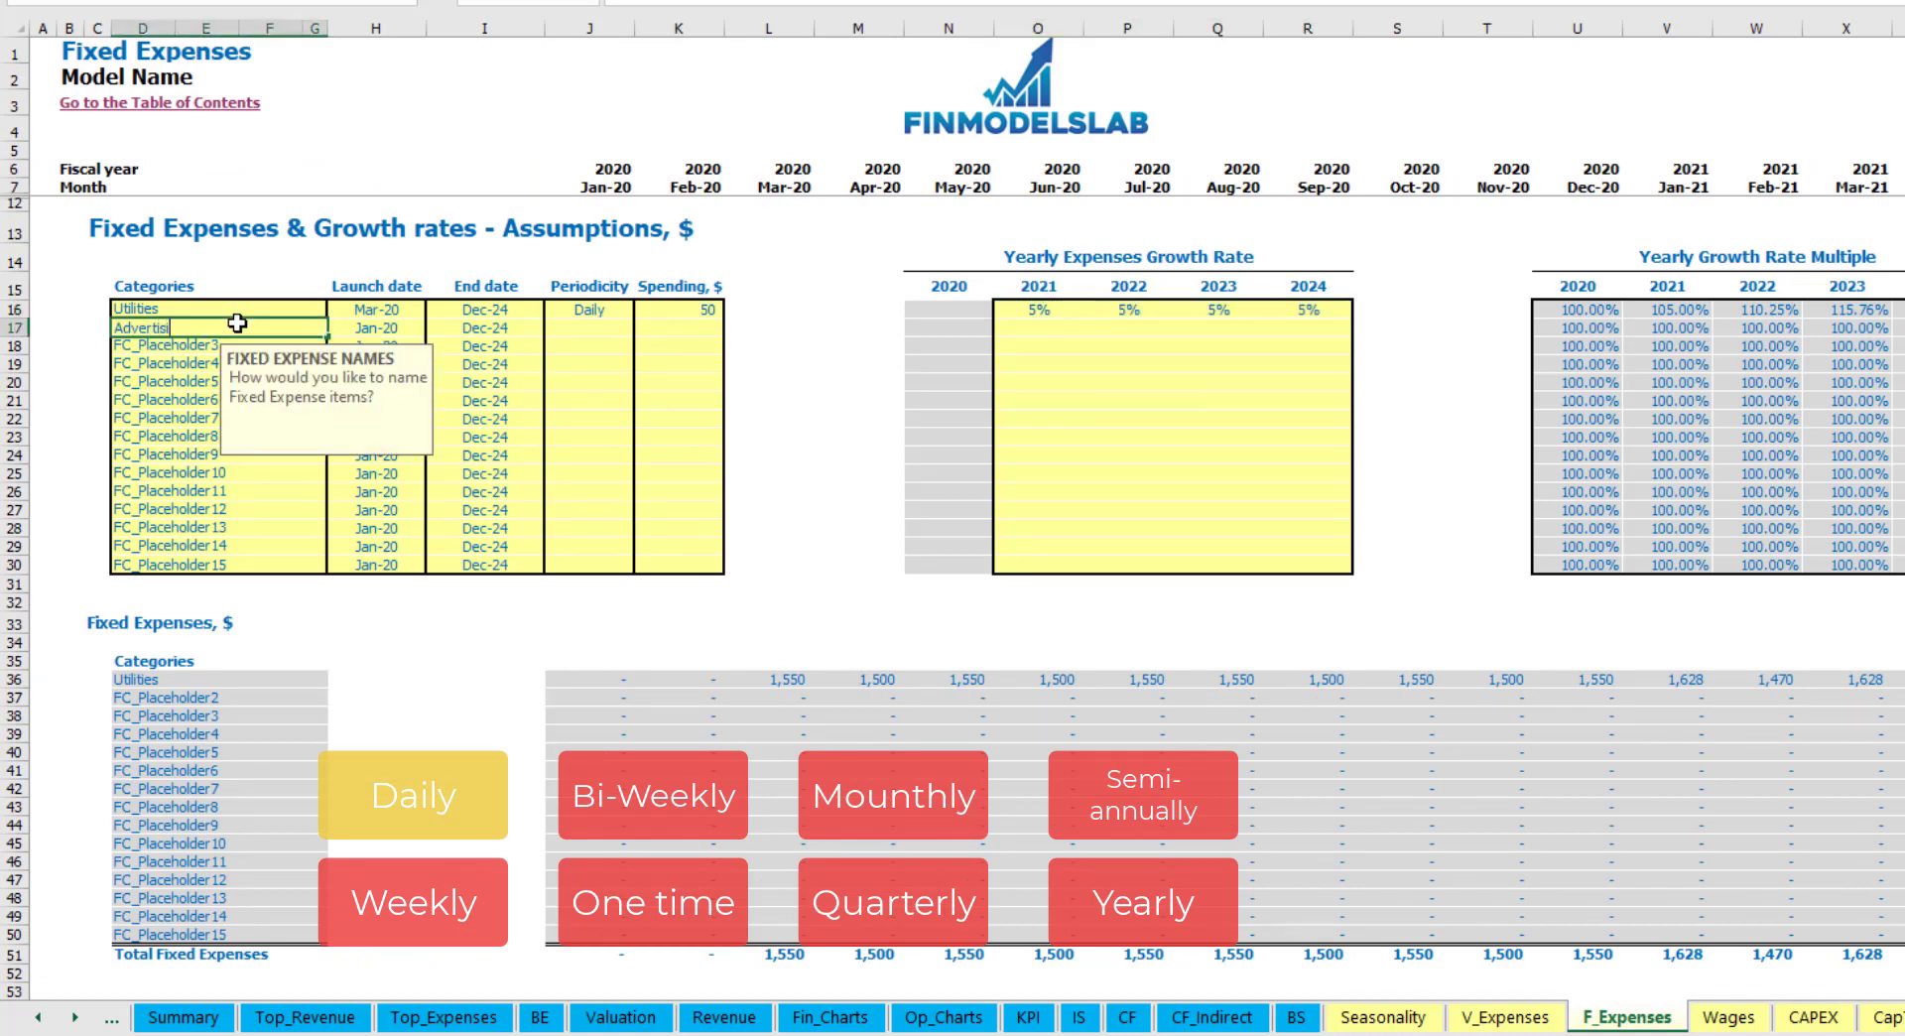
left_click(377, 330)
left_click(435, 327)
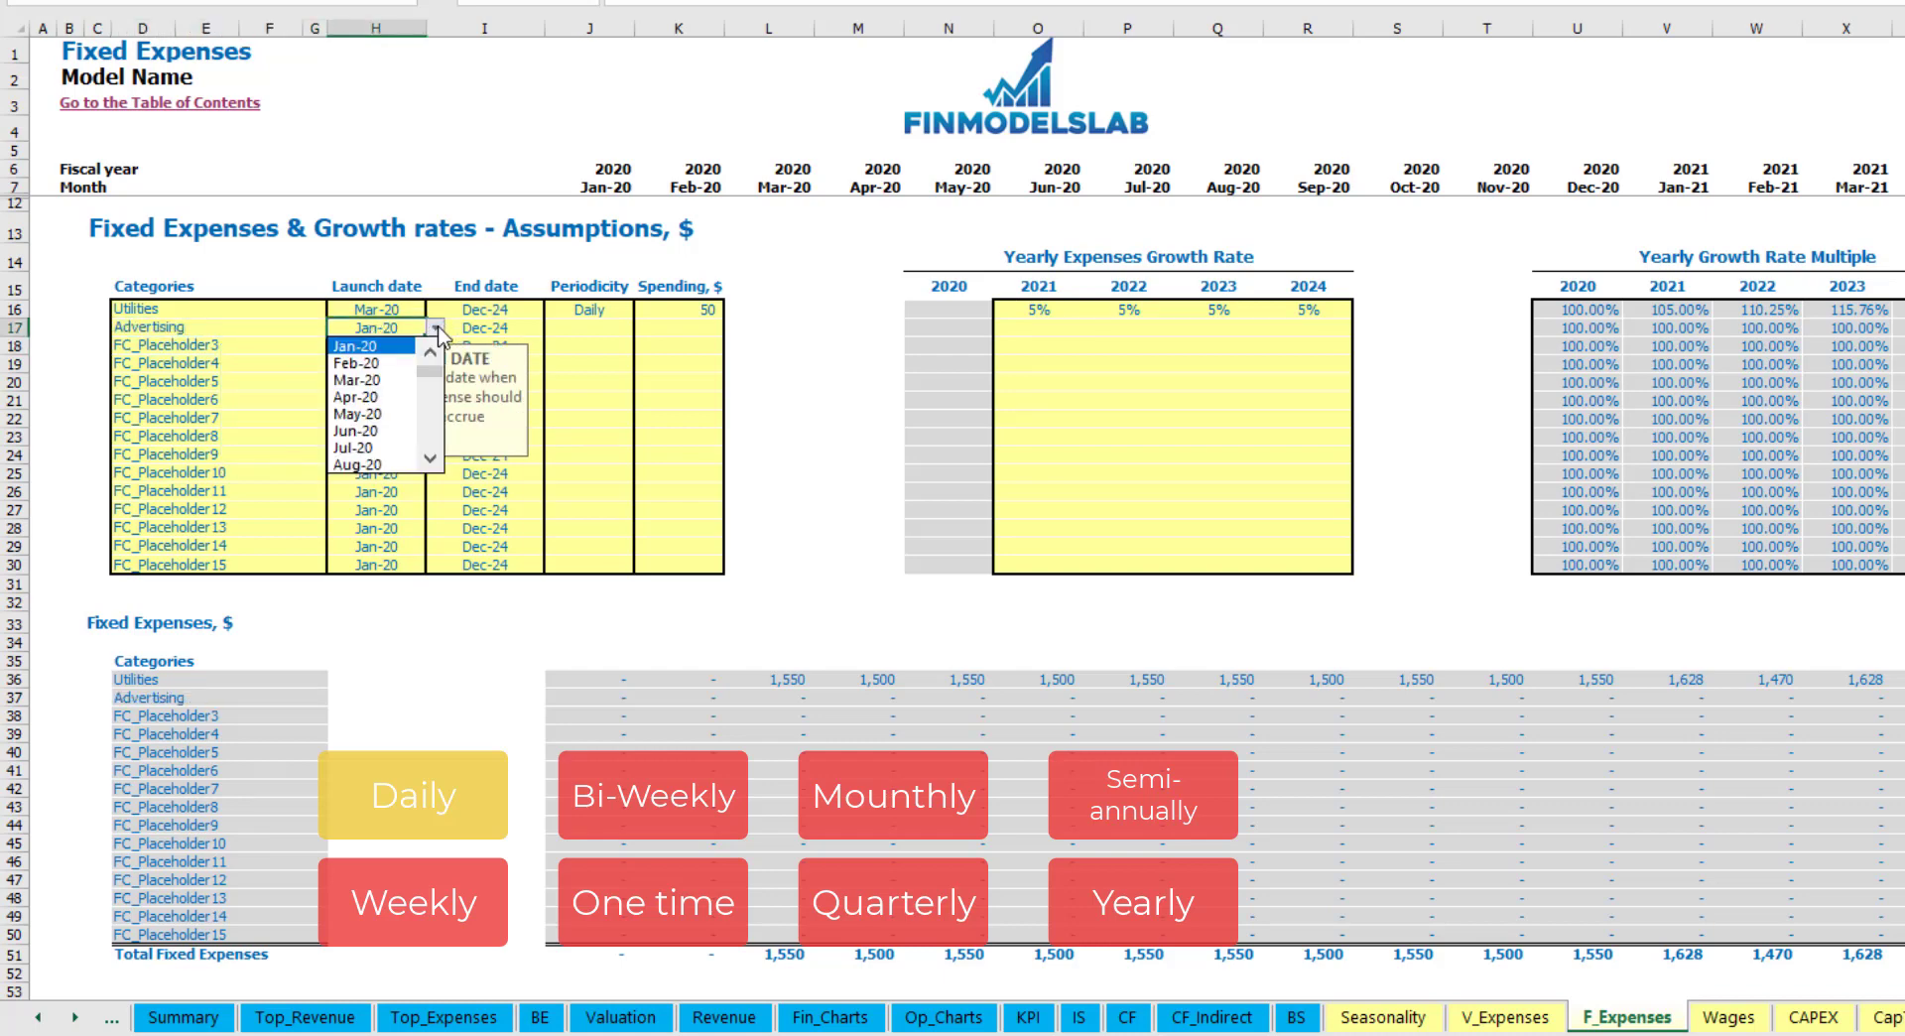
left_click(397, 379)
left_click(520, 327)
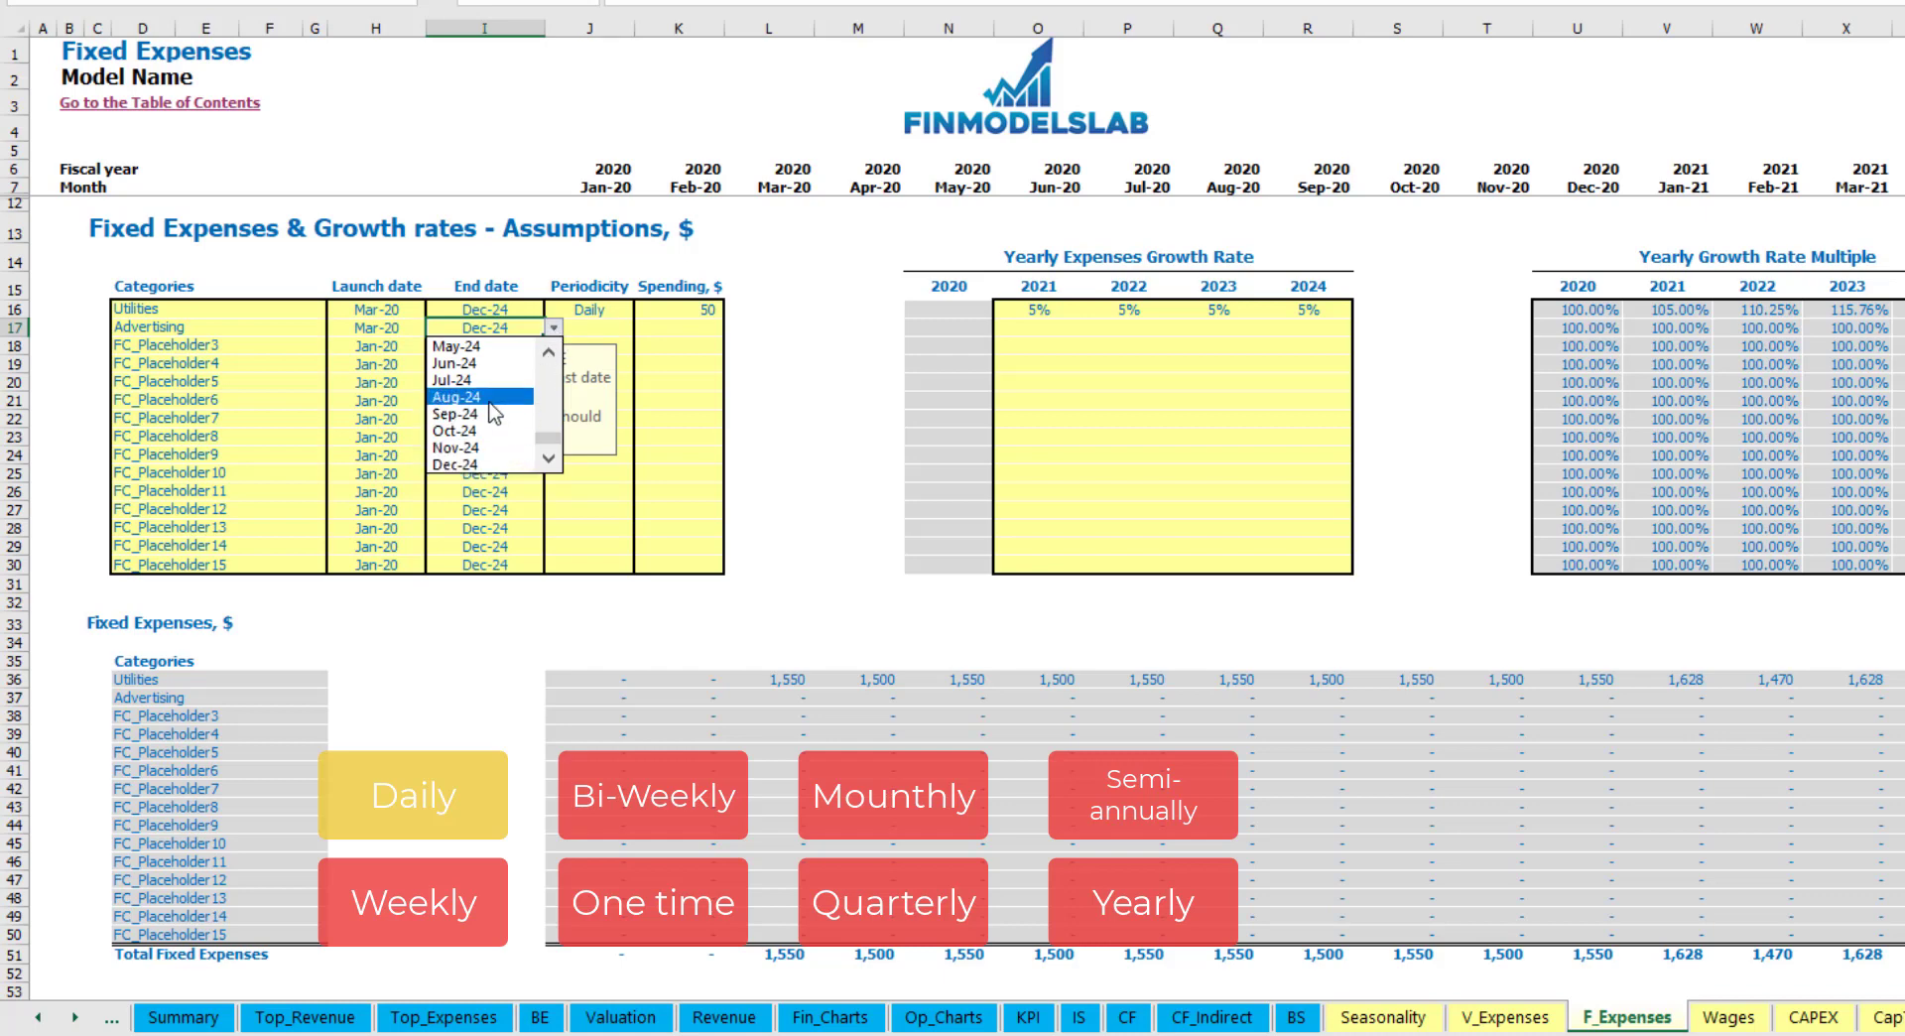
left_click(490, 401)
- Set the Advertising periodicity to Weekly and its spending to $100
left_click(590, 327)
left_click(643, 328)
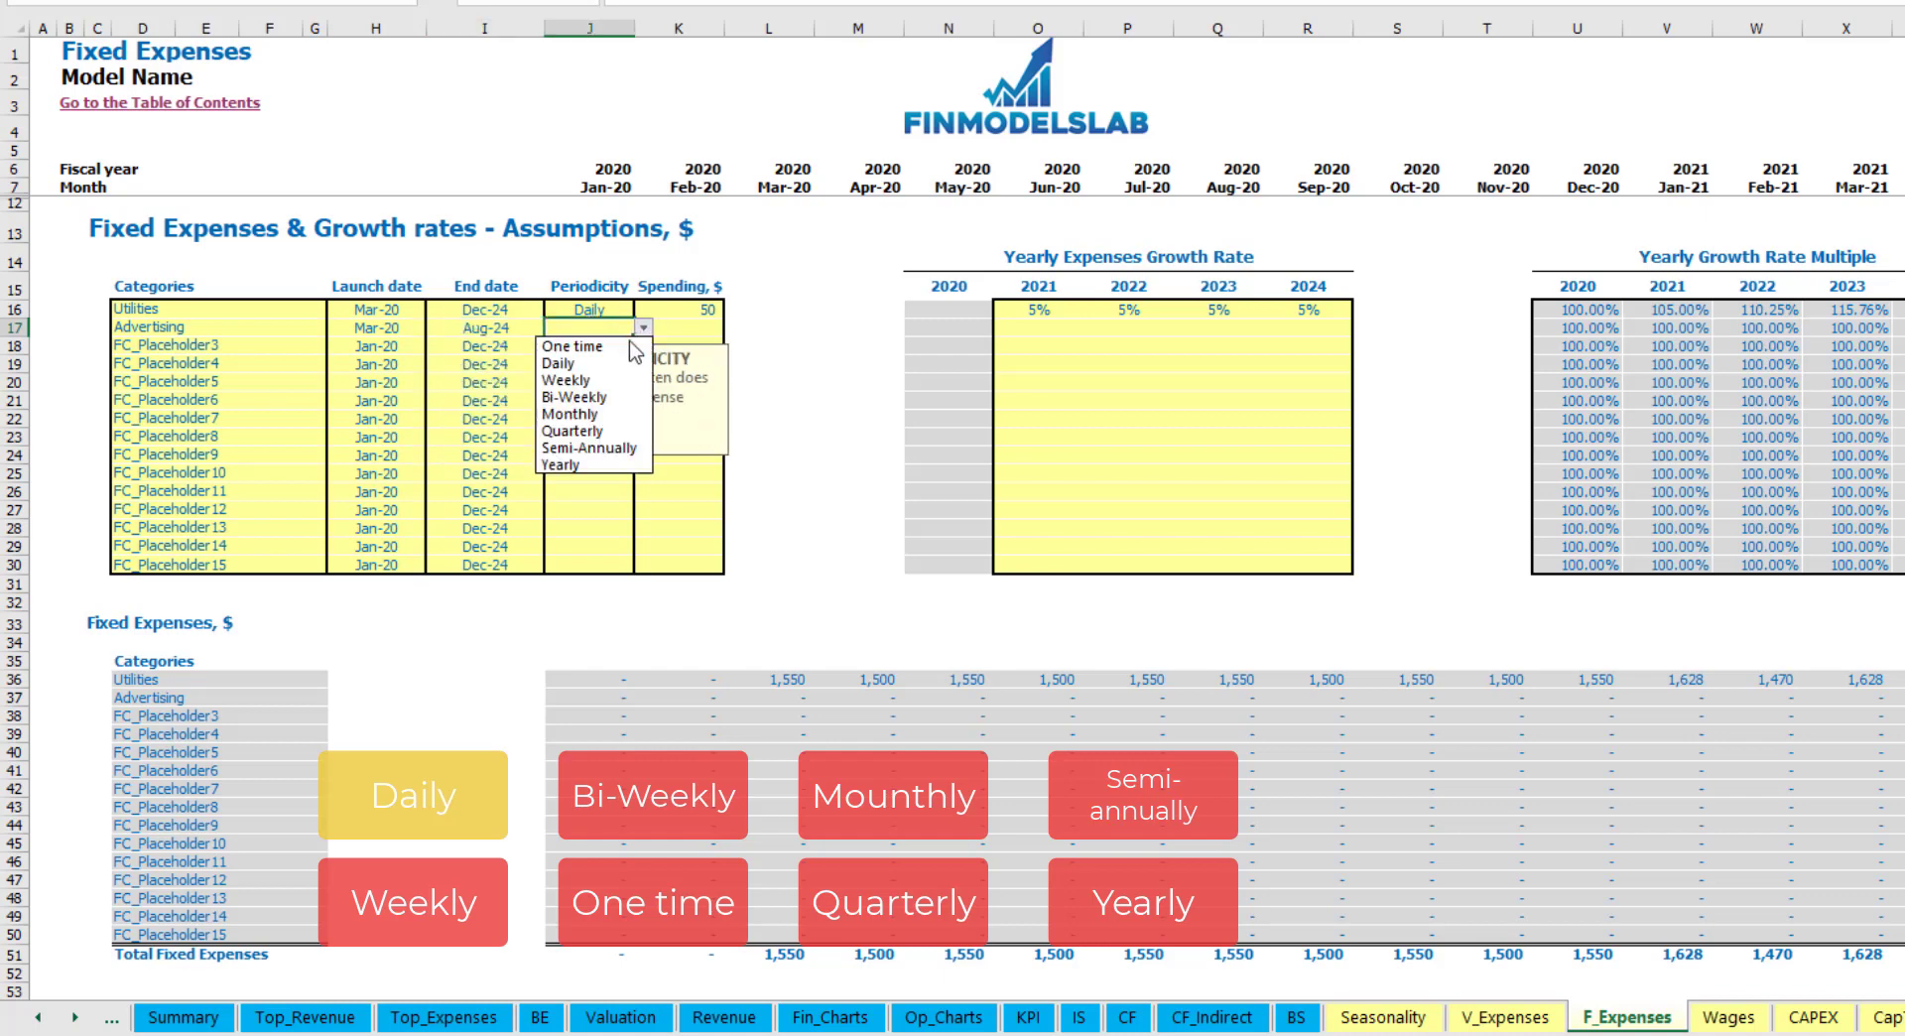
left_click(605, 380)
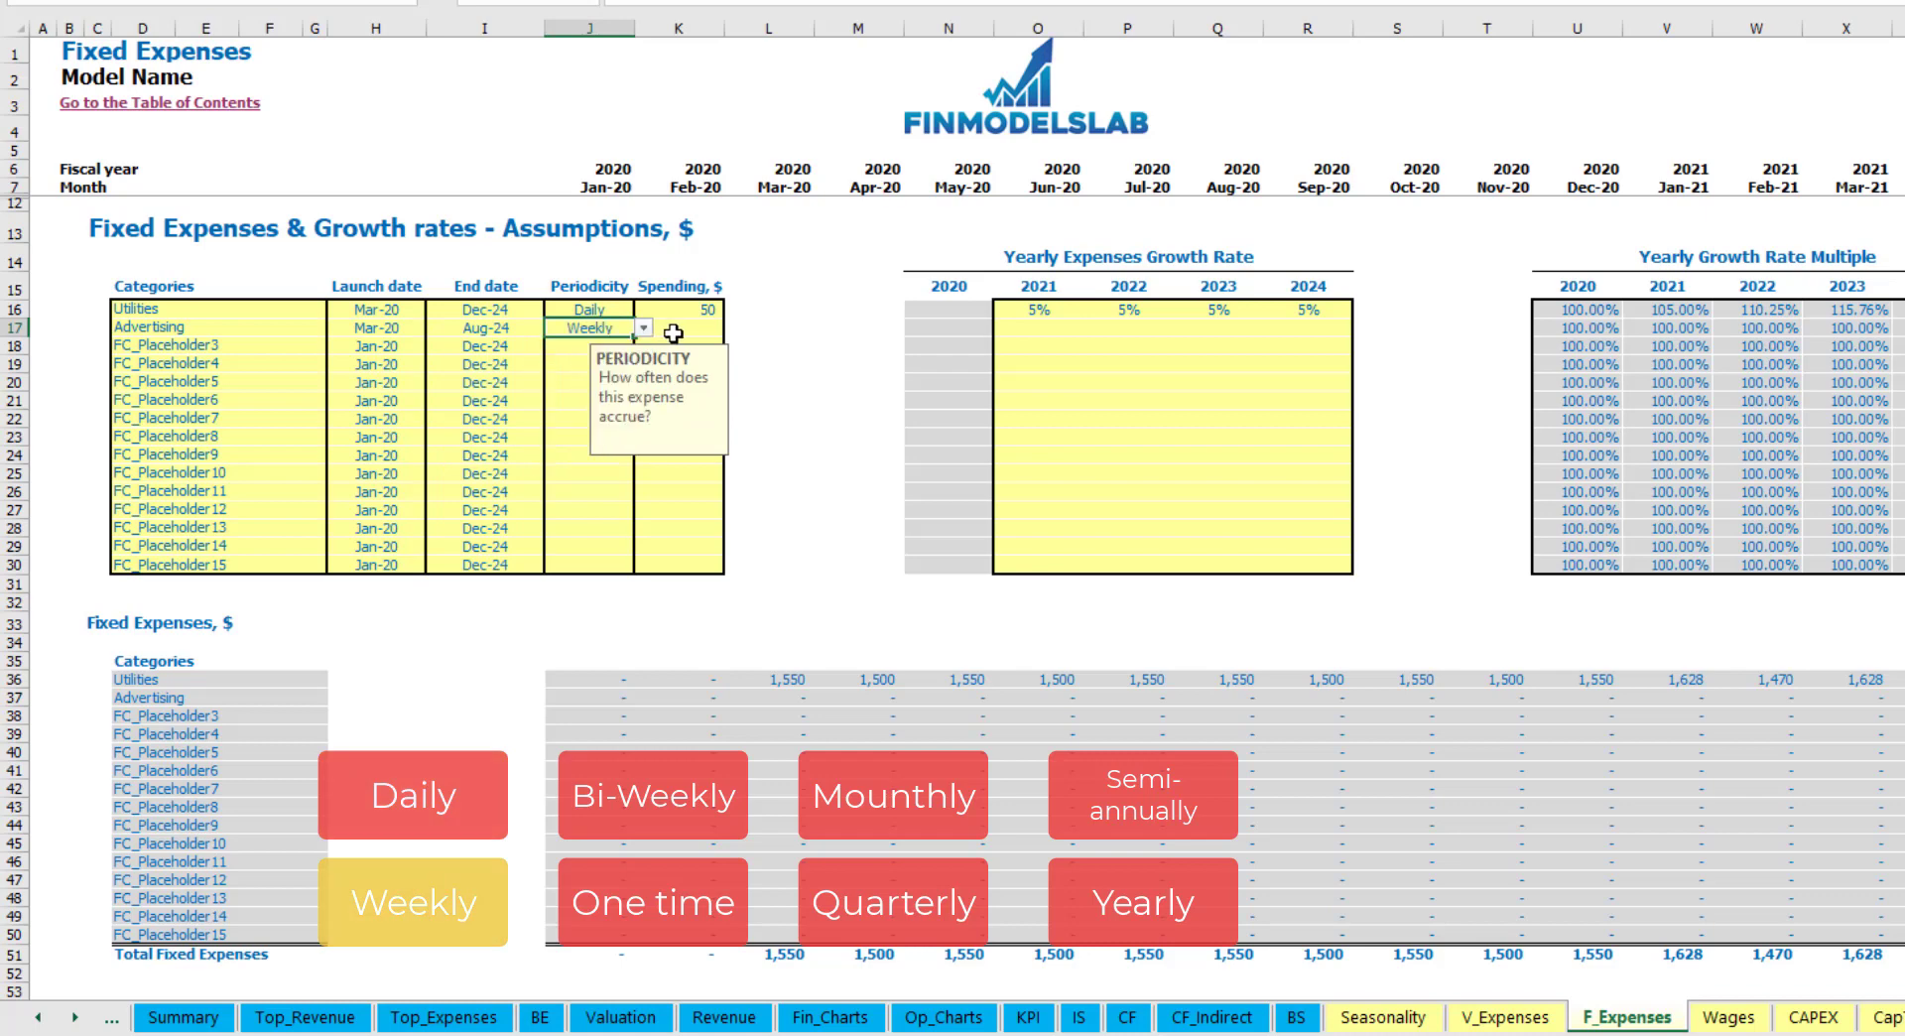
left_click(673, 333)
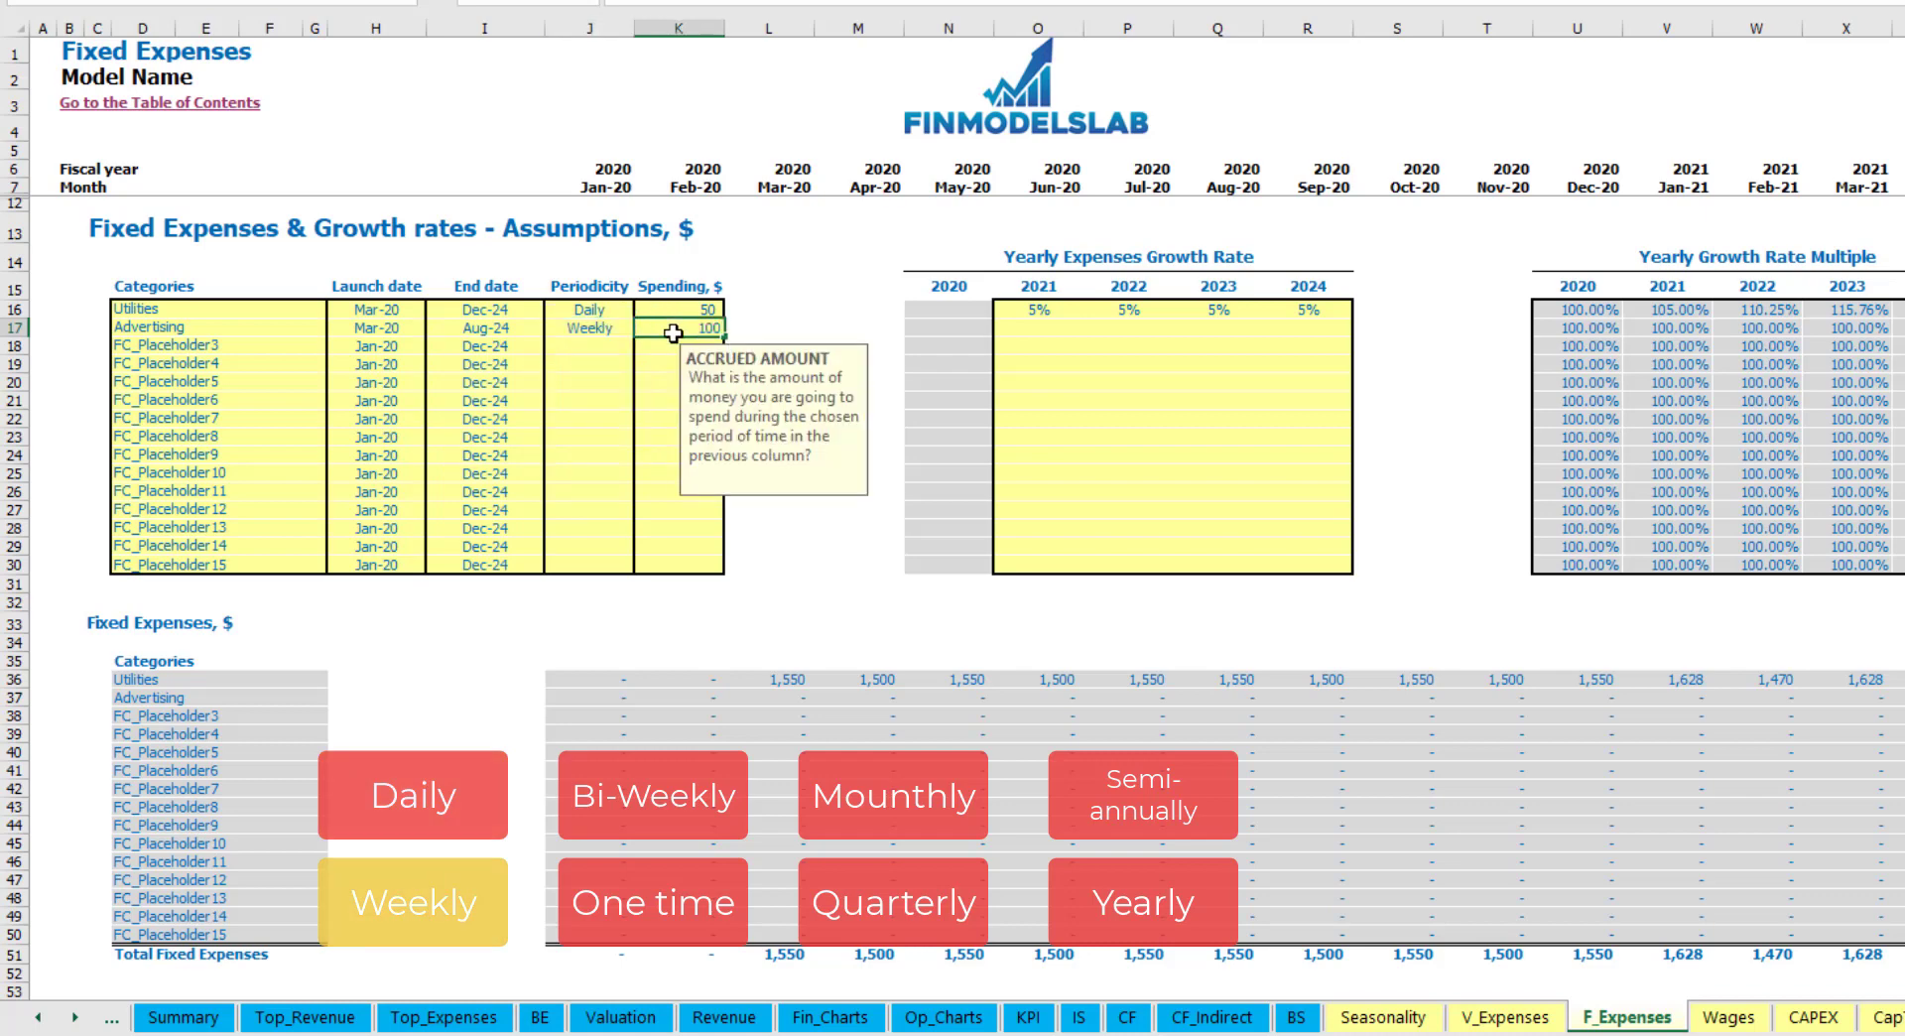
key("Return")
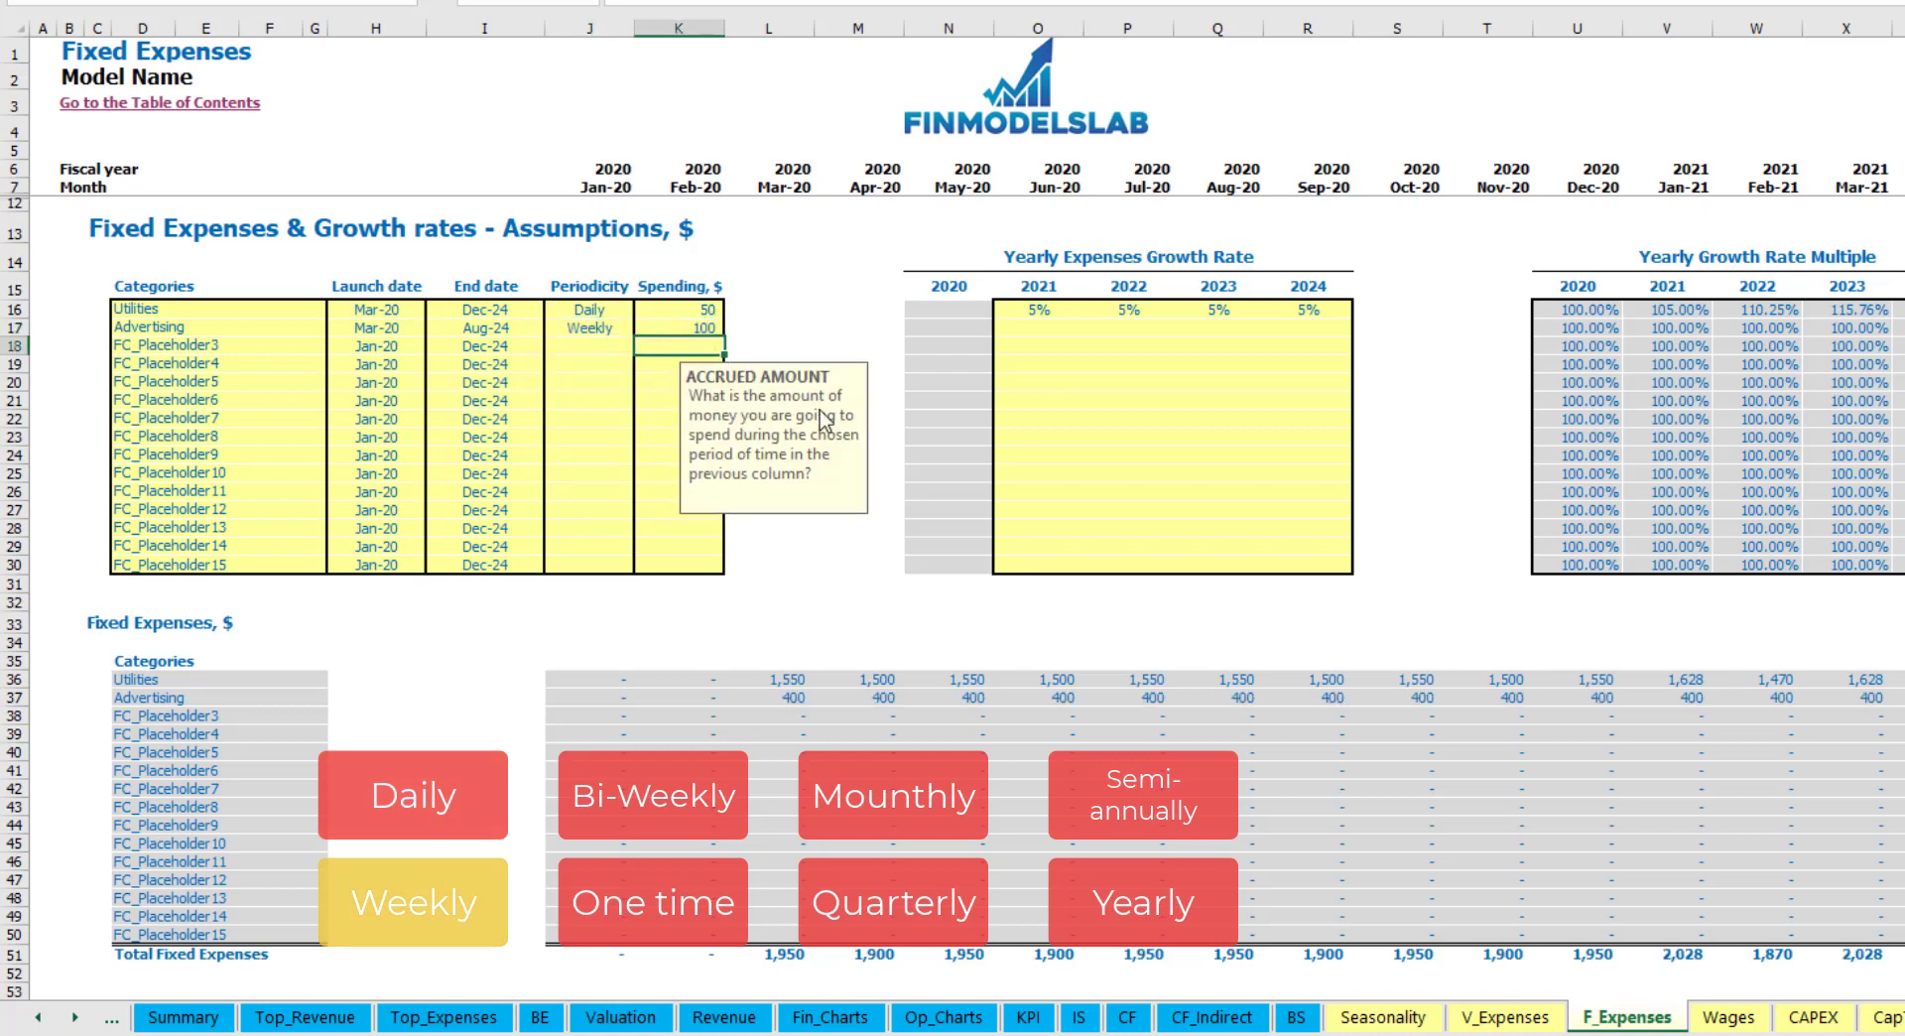
- Review the monthly Advertising amounts in the Fixed Expenses table from March 2020 through 2024
left_click(795, 700)
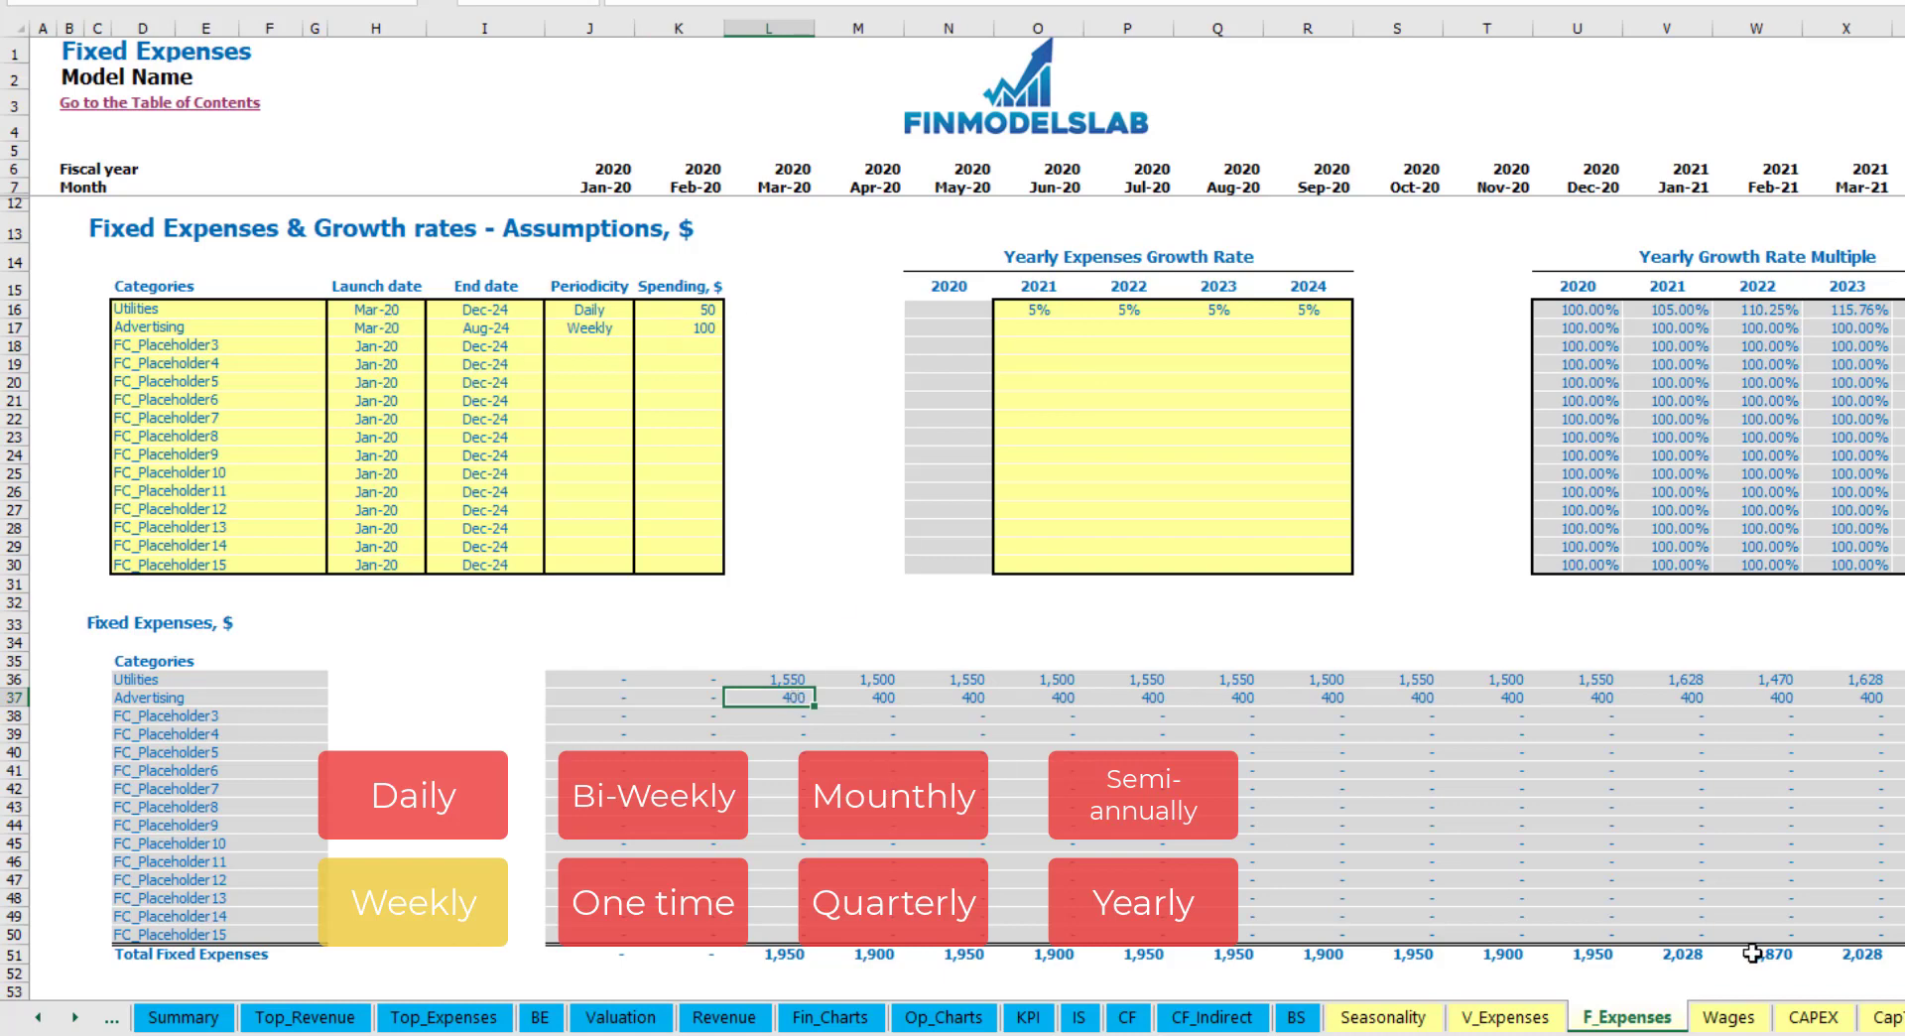
scroll(953, 496, "right", 10)
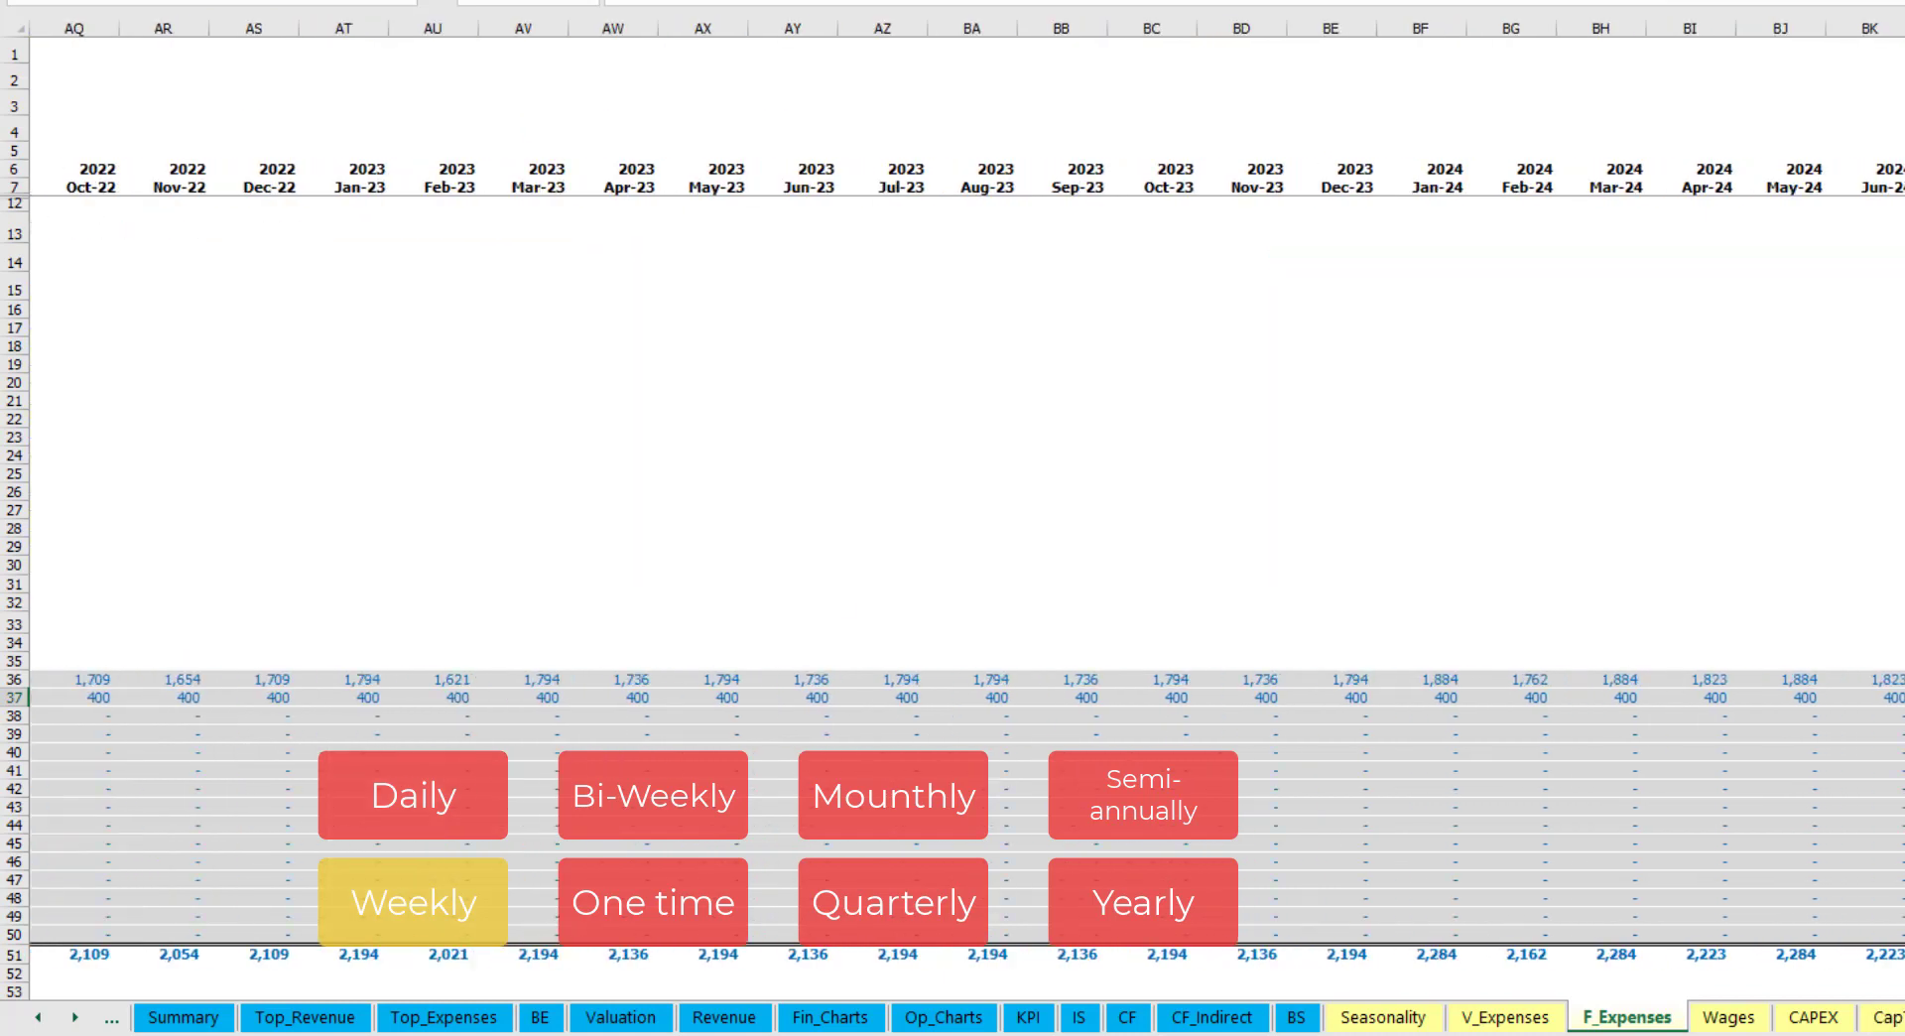
key("ctrl+space")
key("Left")
key("Home")
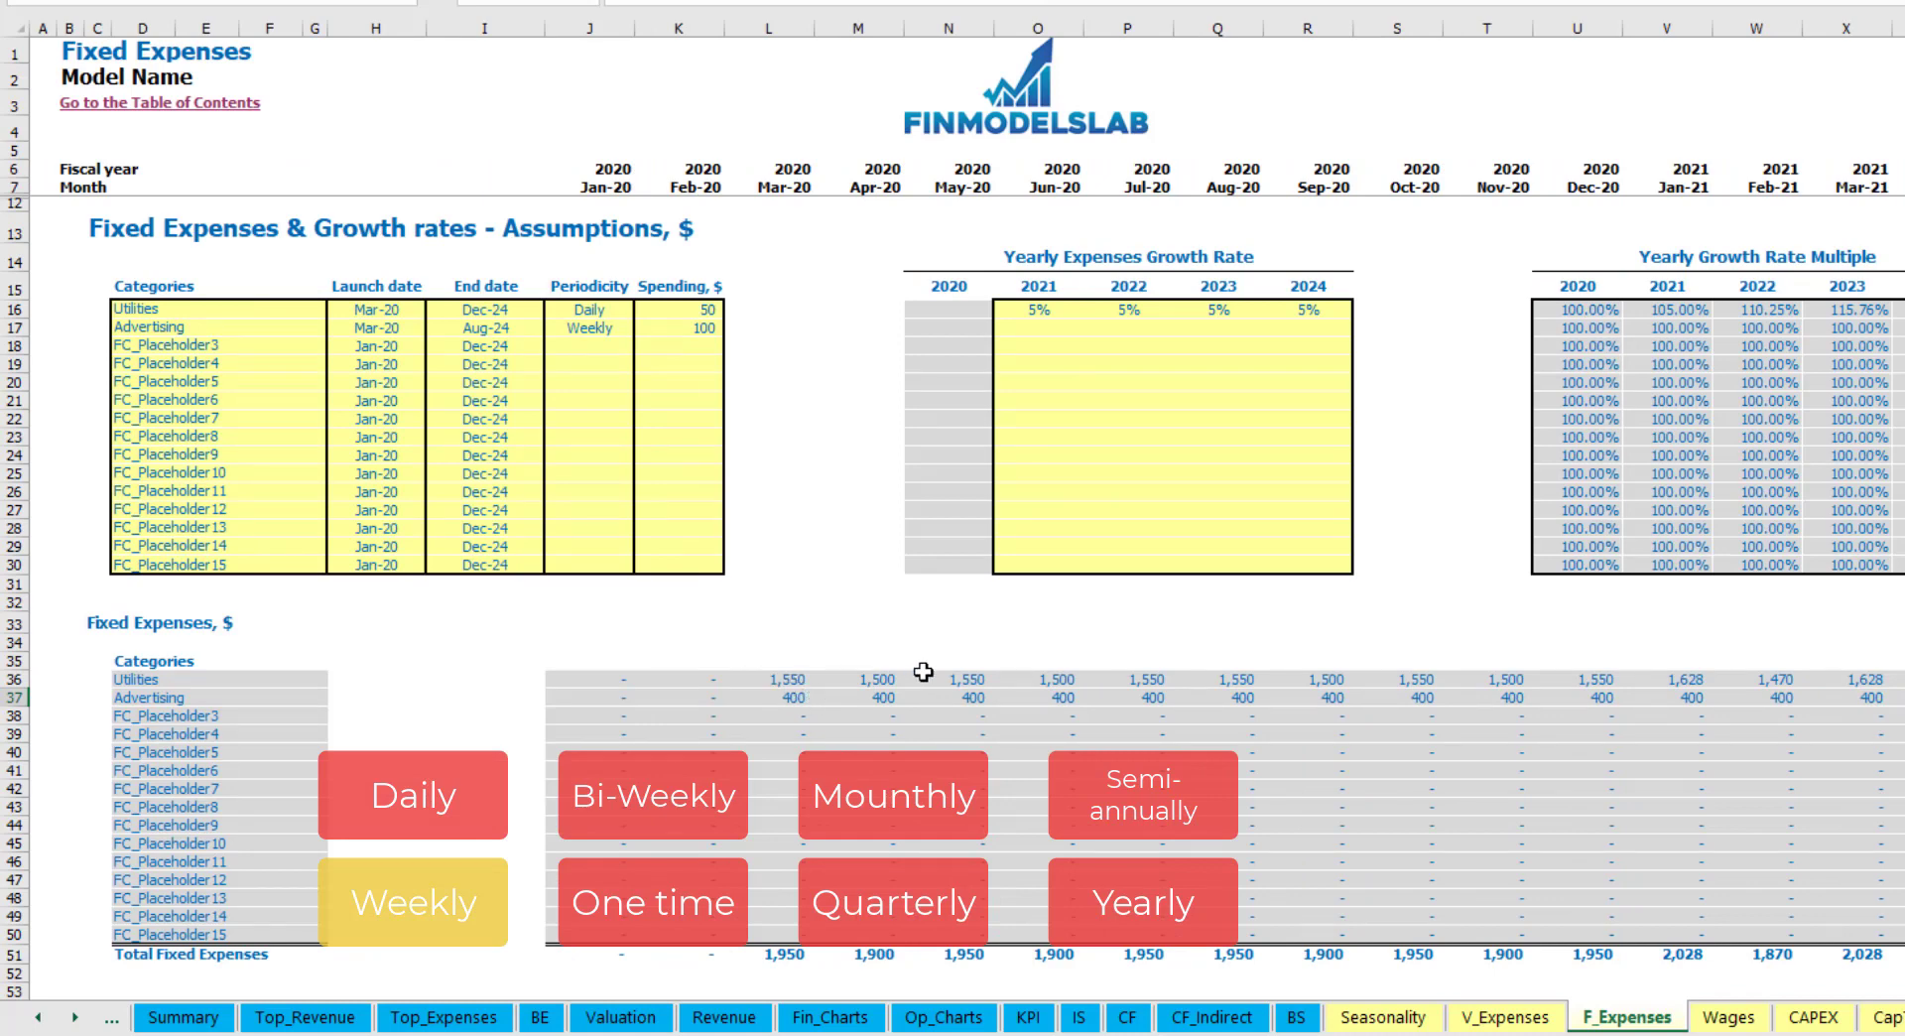
- Change the Advertising periodicity to Bi-Weekly and its spending to $500
left_click(595, 331)
left_click(643, 327)
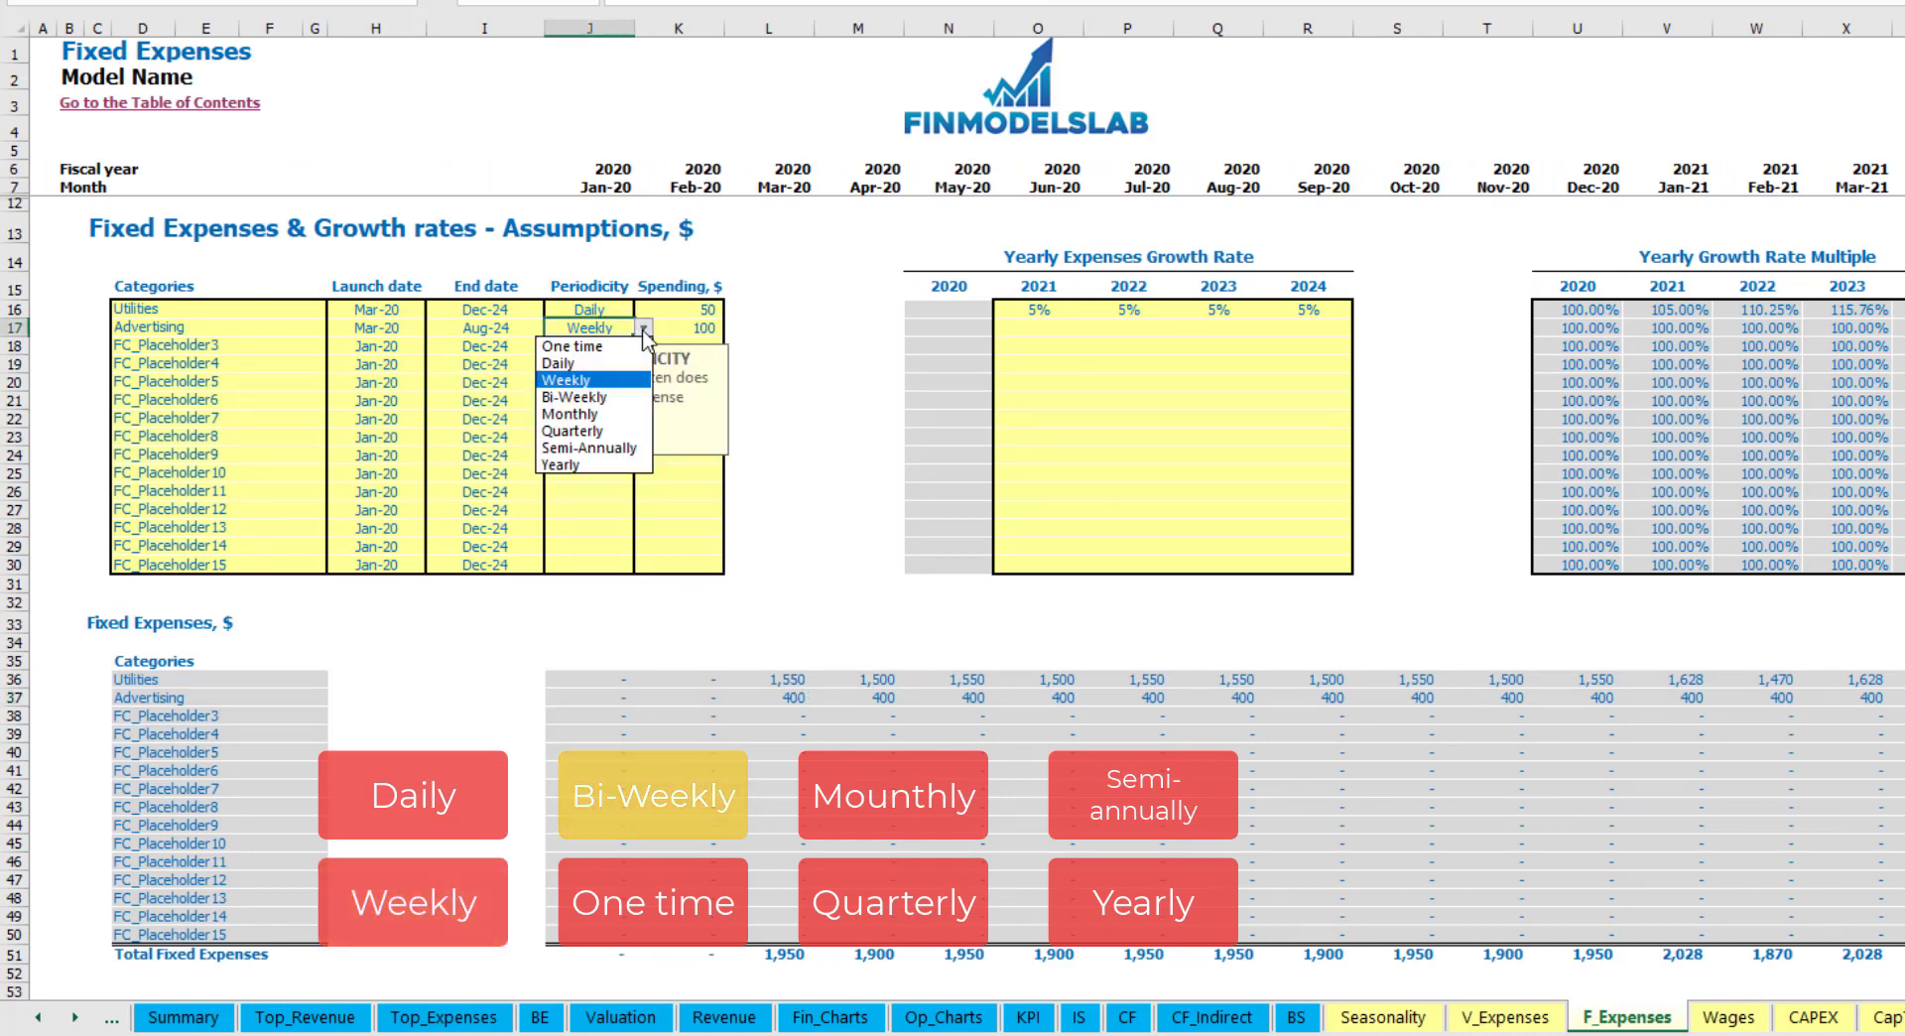
left_click(613, 396)
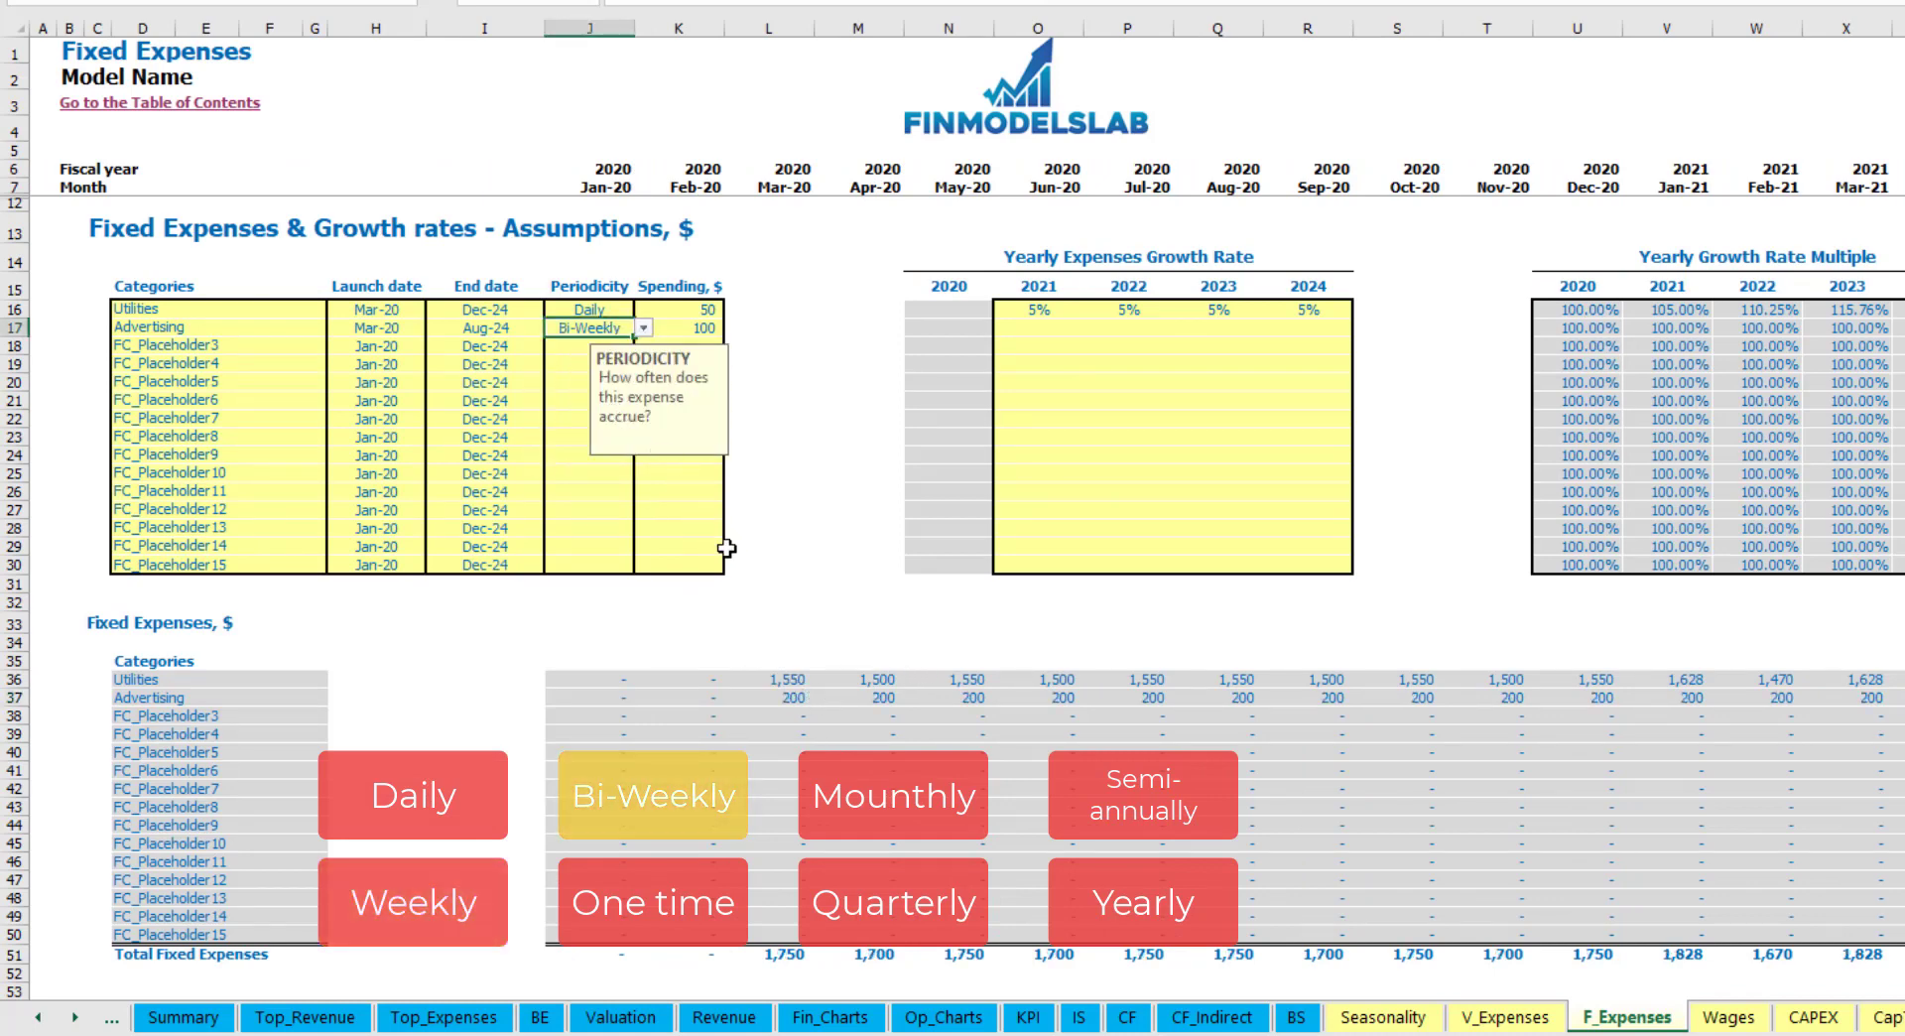
left_click(676, 328)
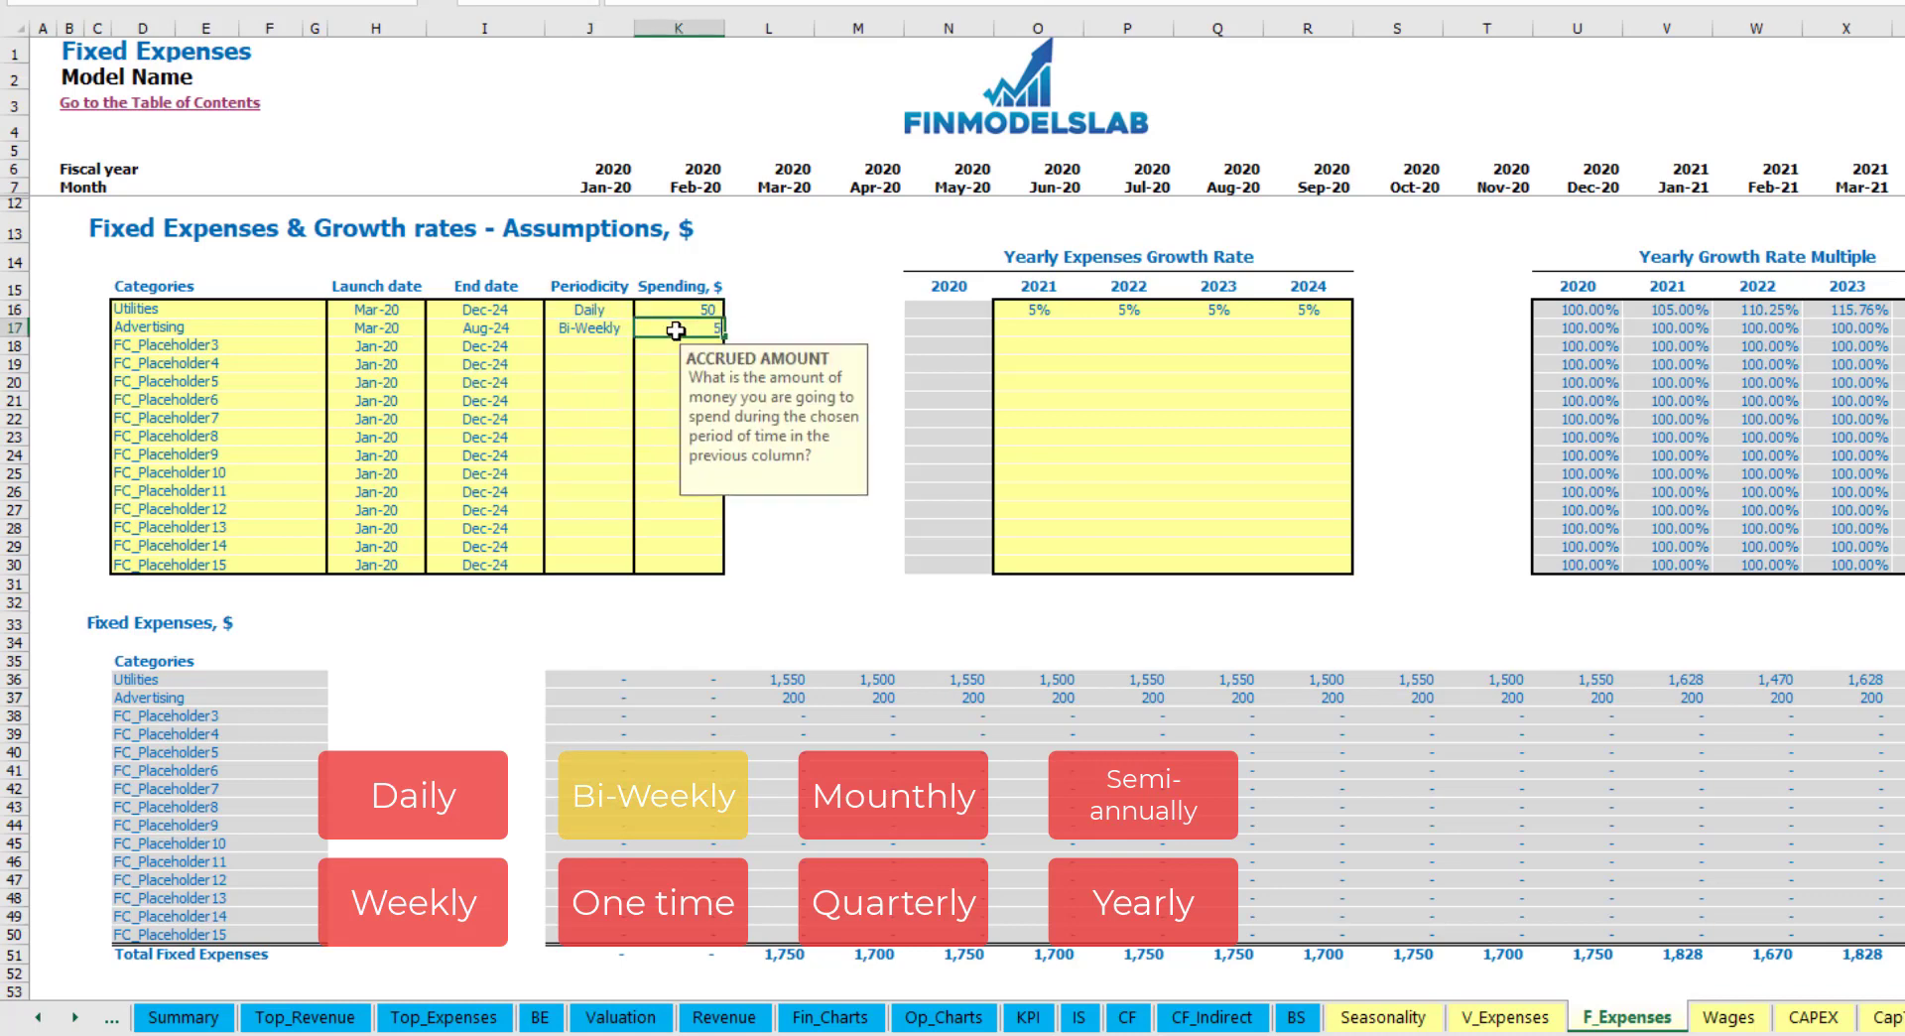
type("500")
key("Return")
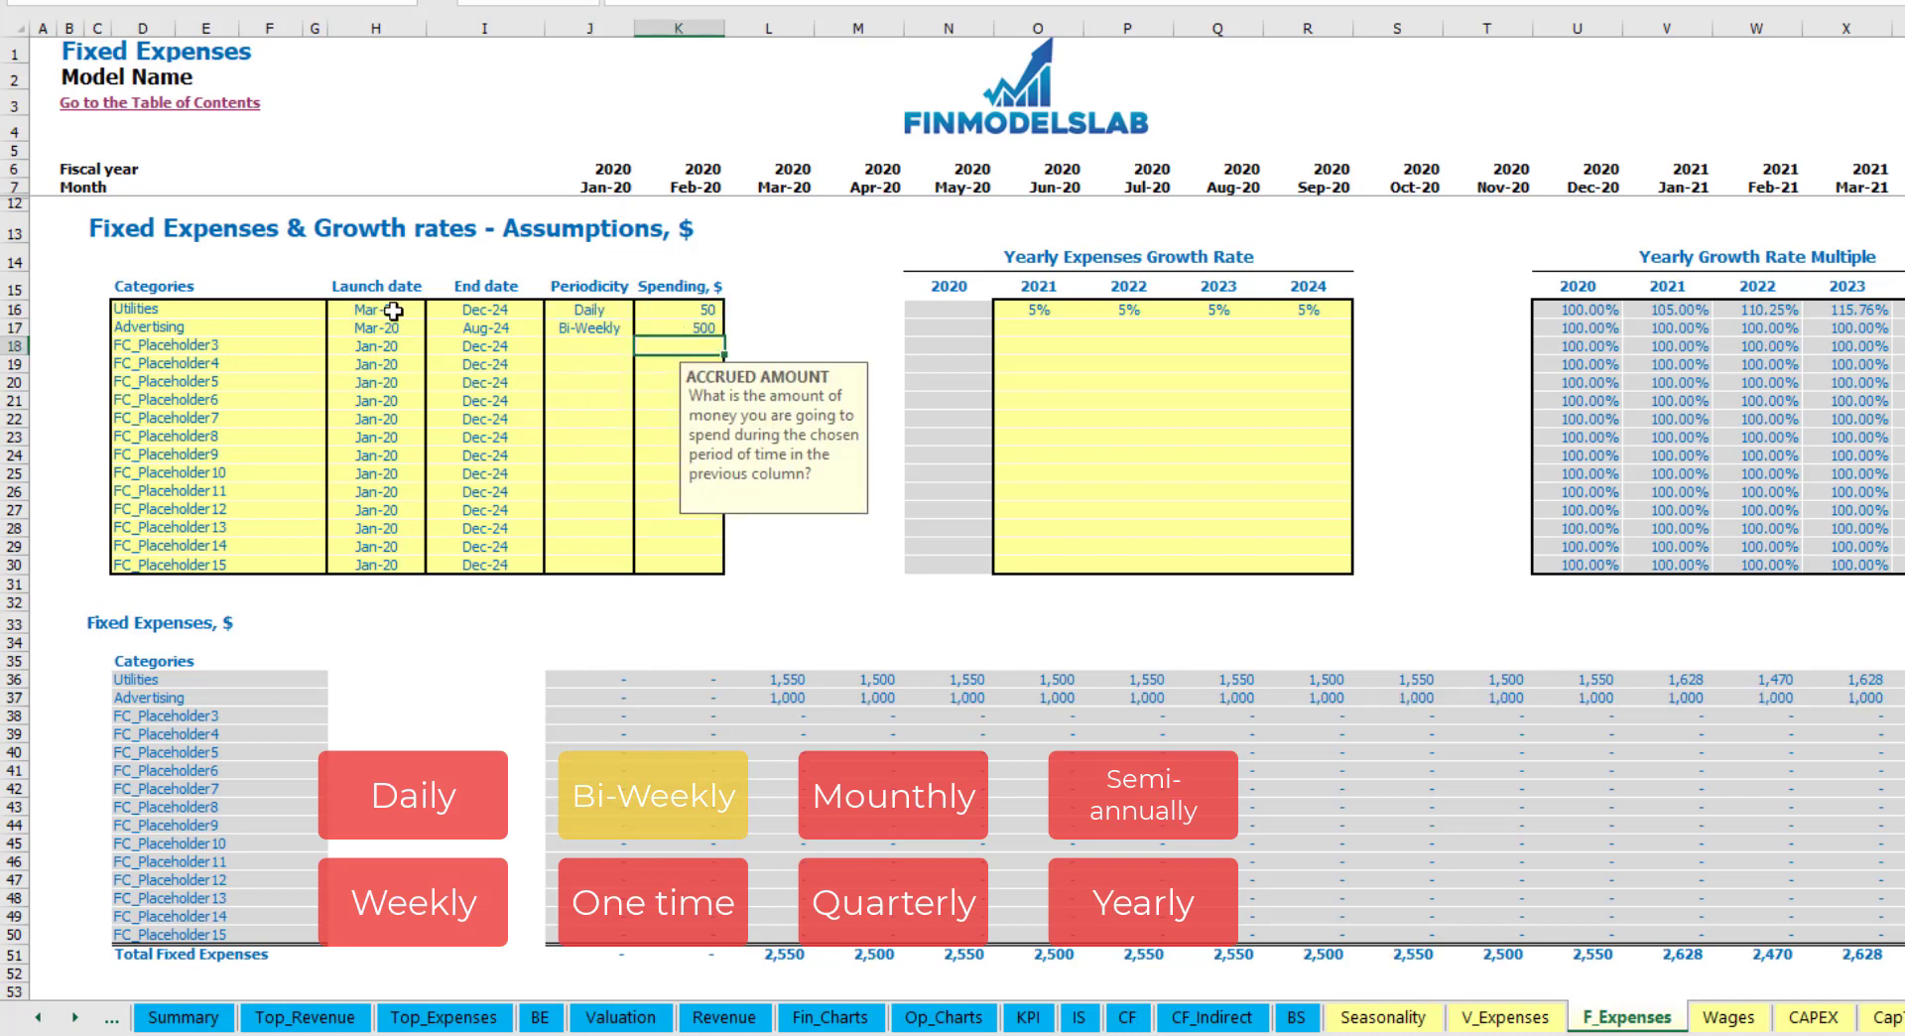
- Change the Advertising launch date to Jul-20
left_click(394, 310)
left_click(379, 322)
left_click(446, 332)
left_click(377, 328)
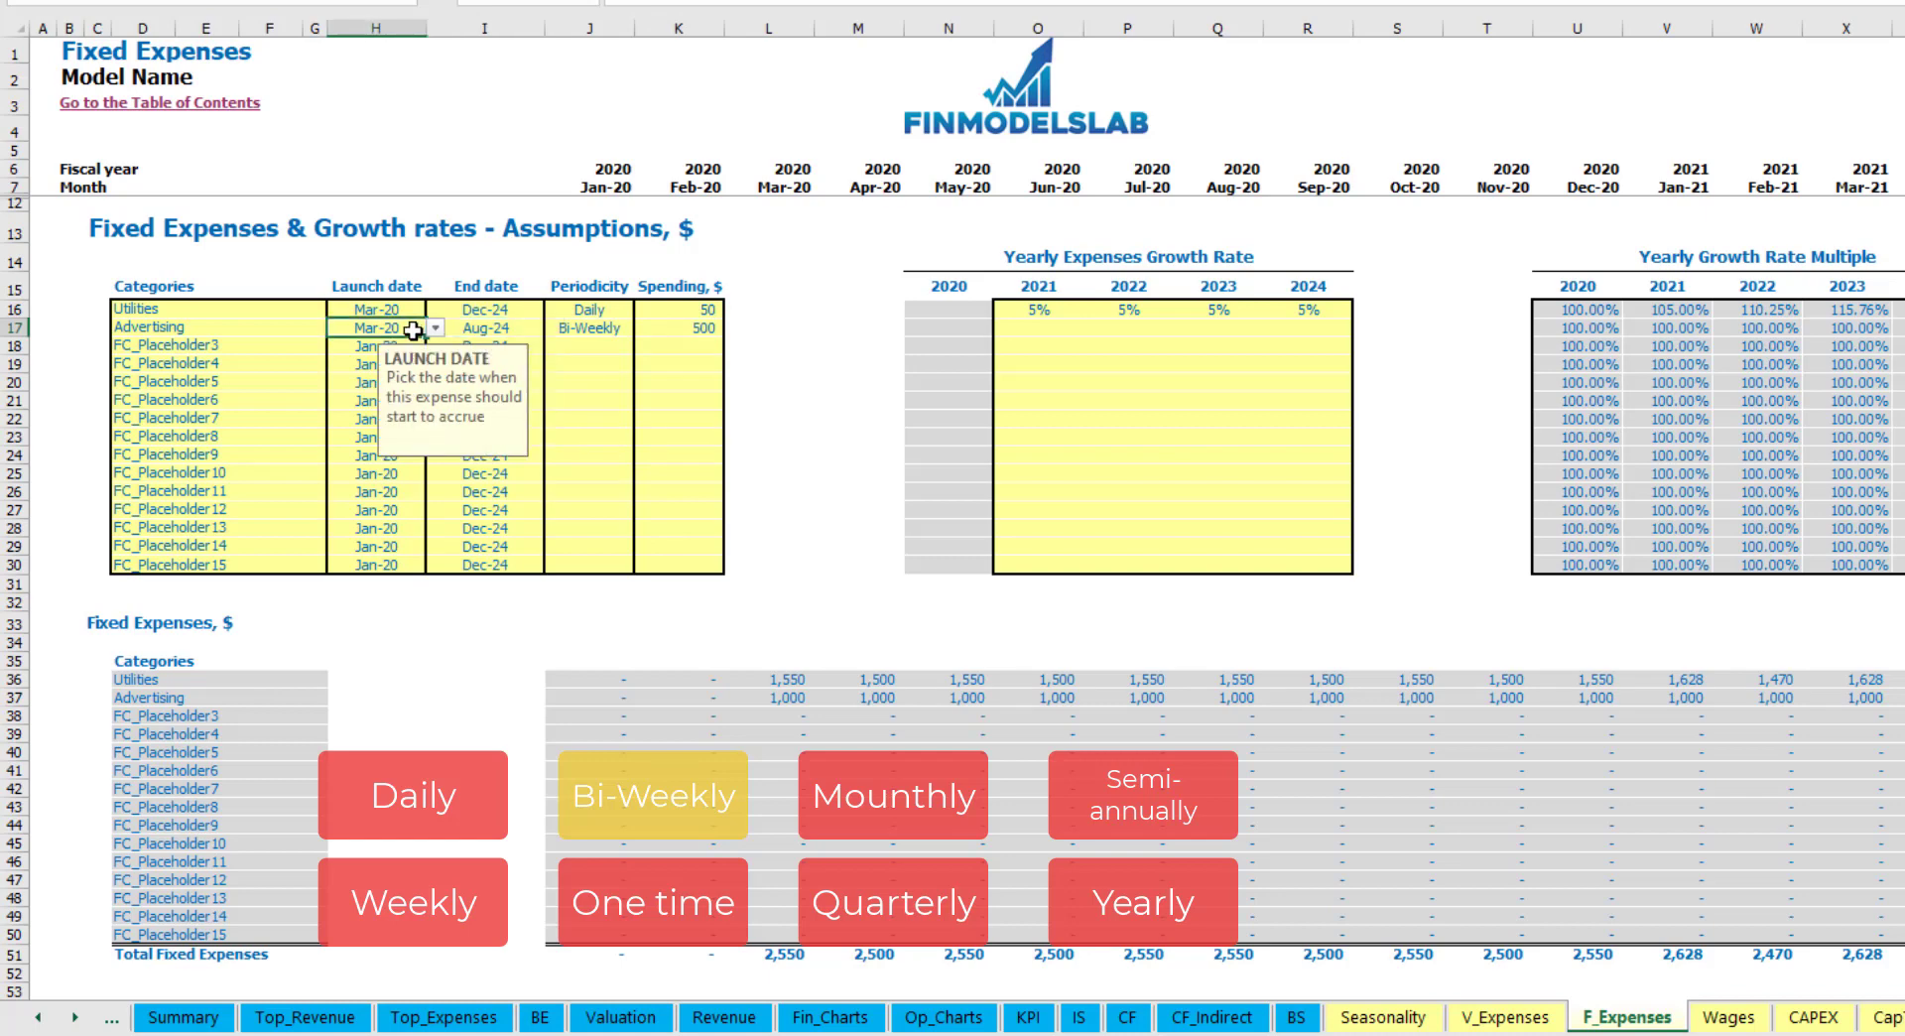
left_click(435, 328)
left_click(377, 417)
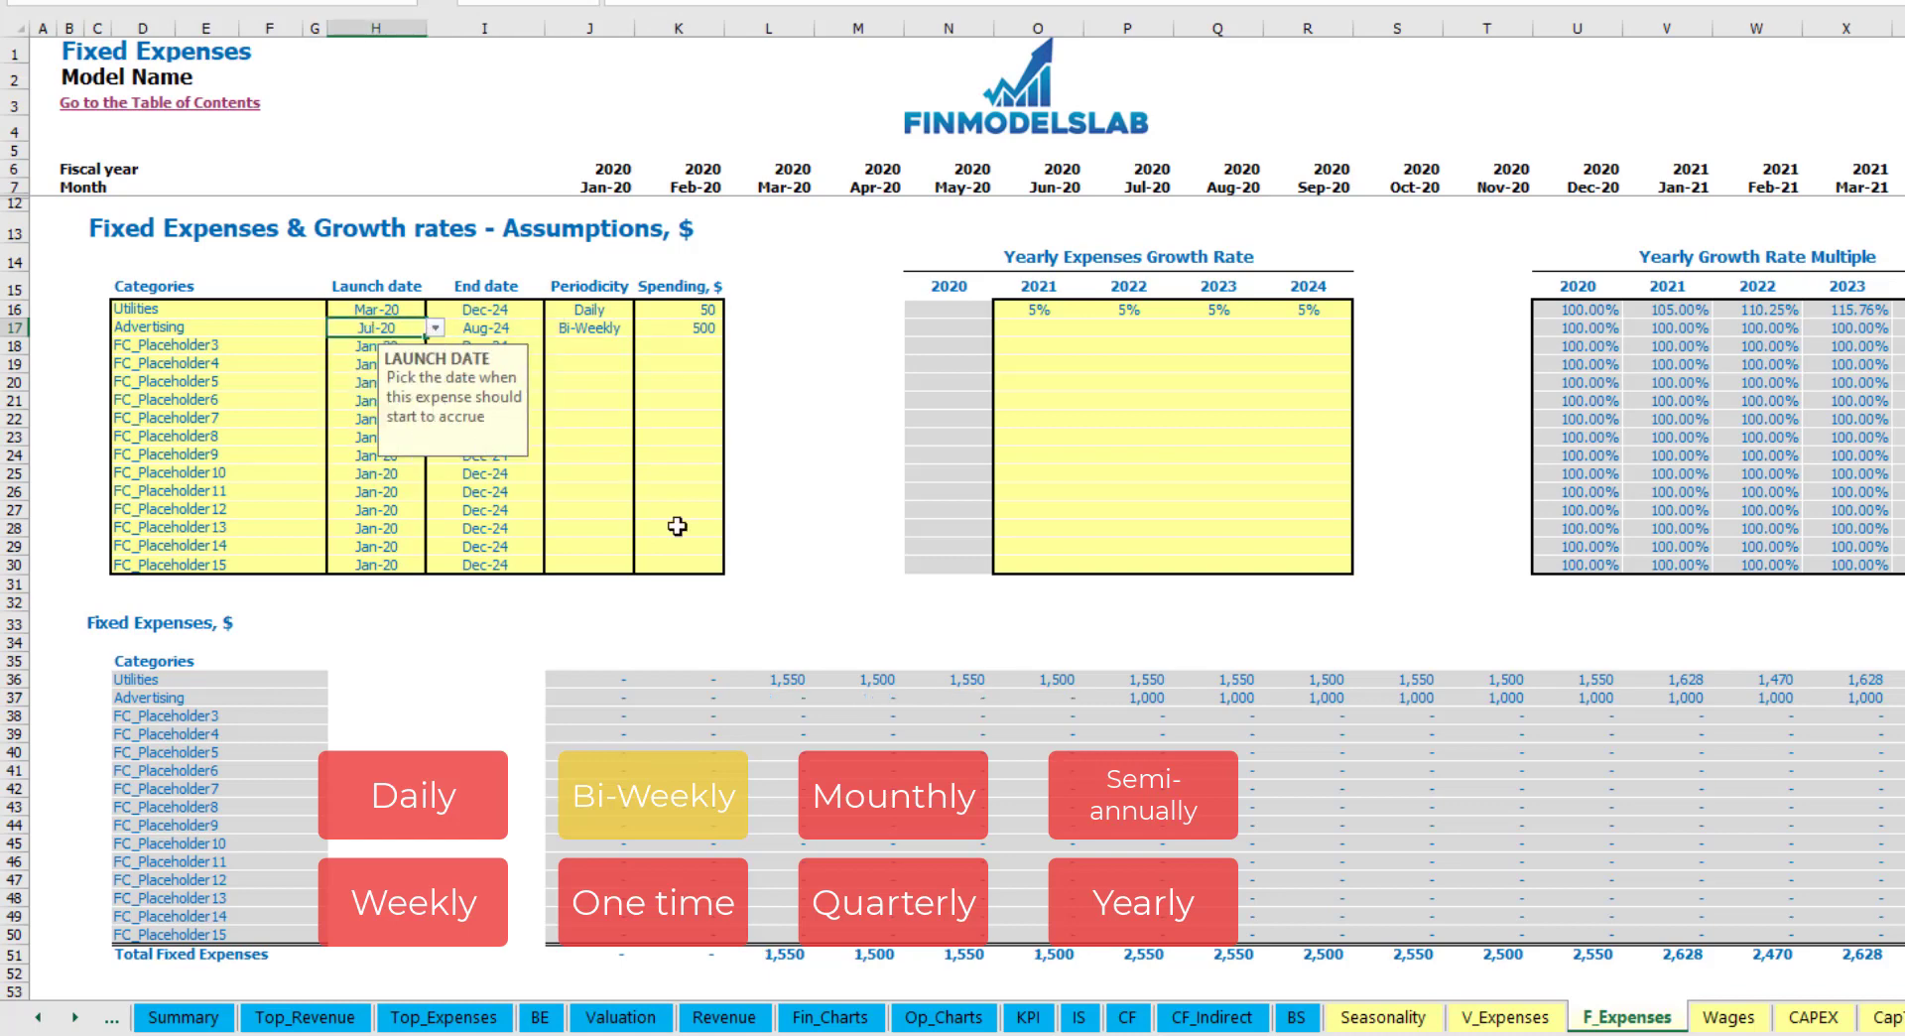
- Check the monthly Advertising amounts in the Fixed Expenses table from July 2020 onward
left_click(1151, 700)
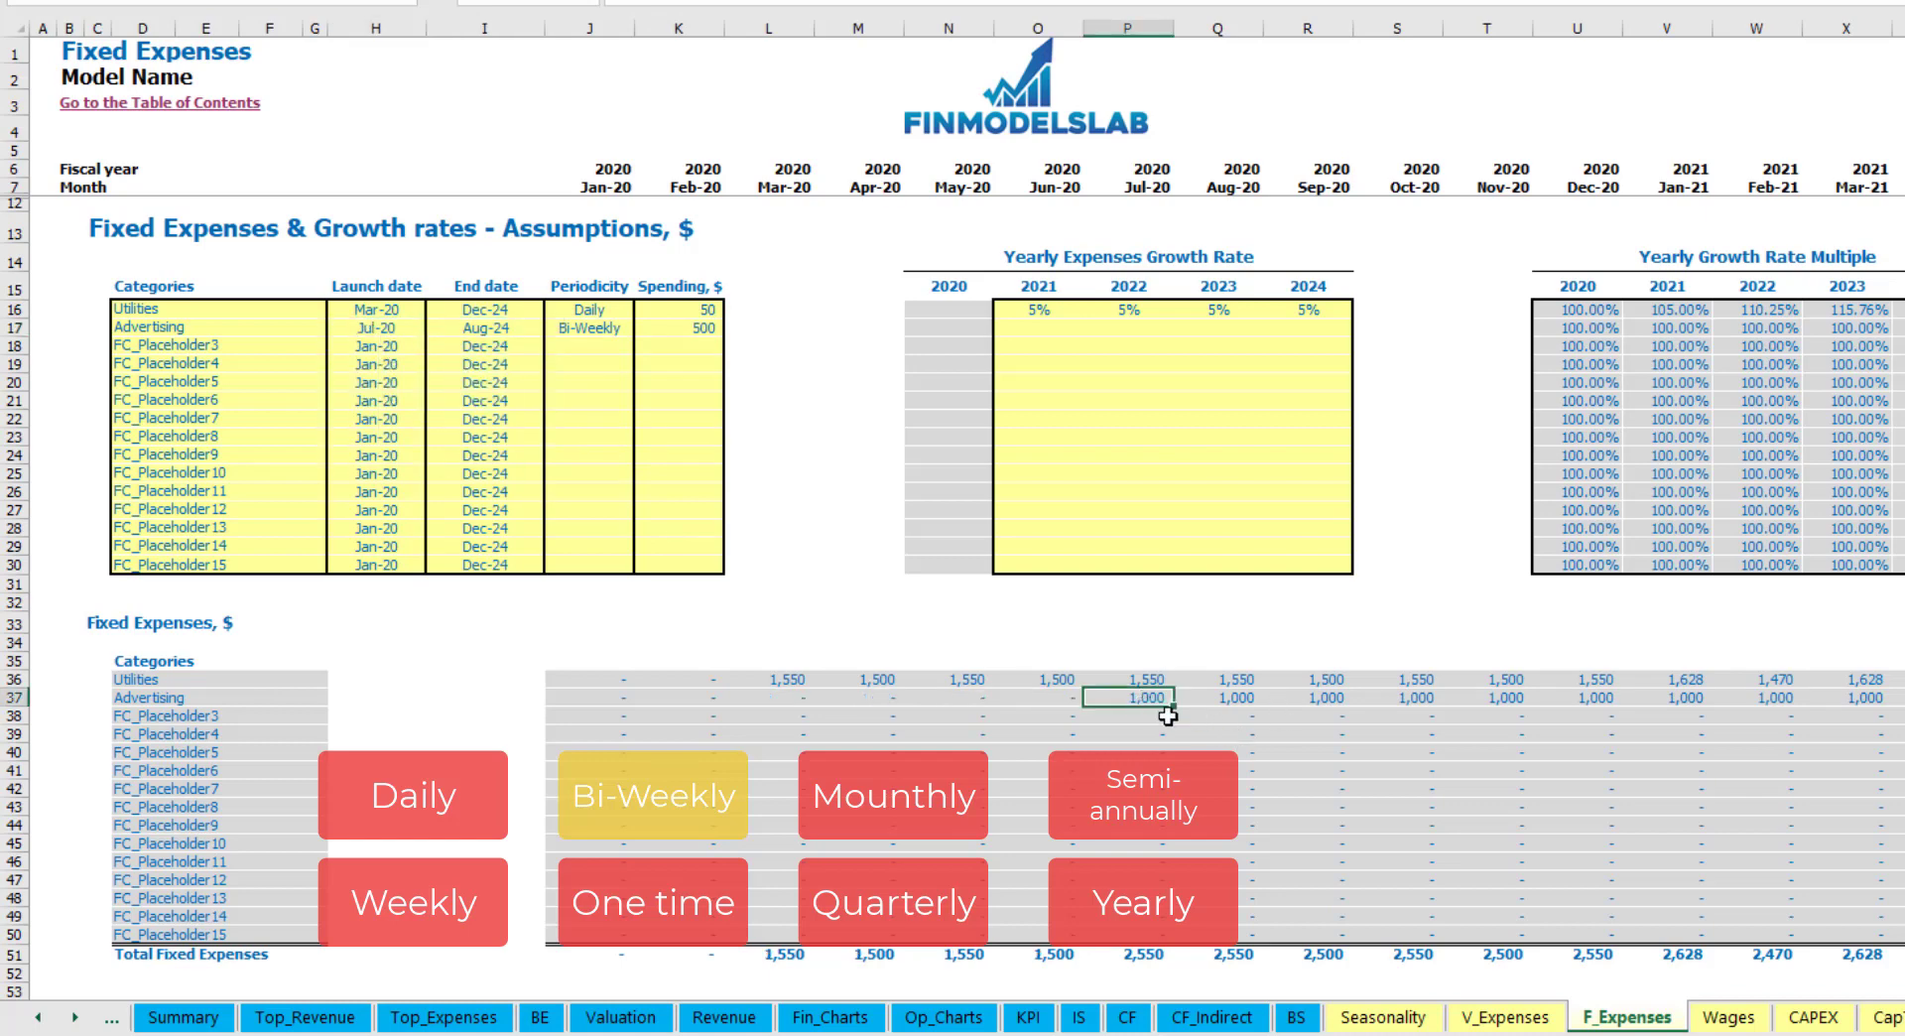
key("Right")
key("Right")
key("Right")
key("Right")
key("Right")
key("Right")
key("Right")
key("Right")
key("Right")
key("Right")
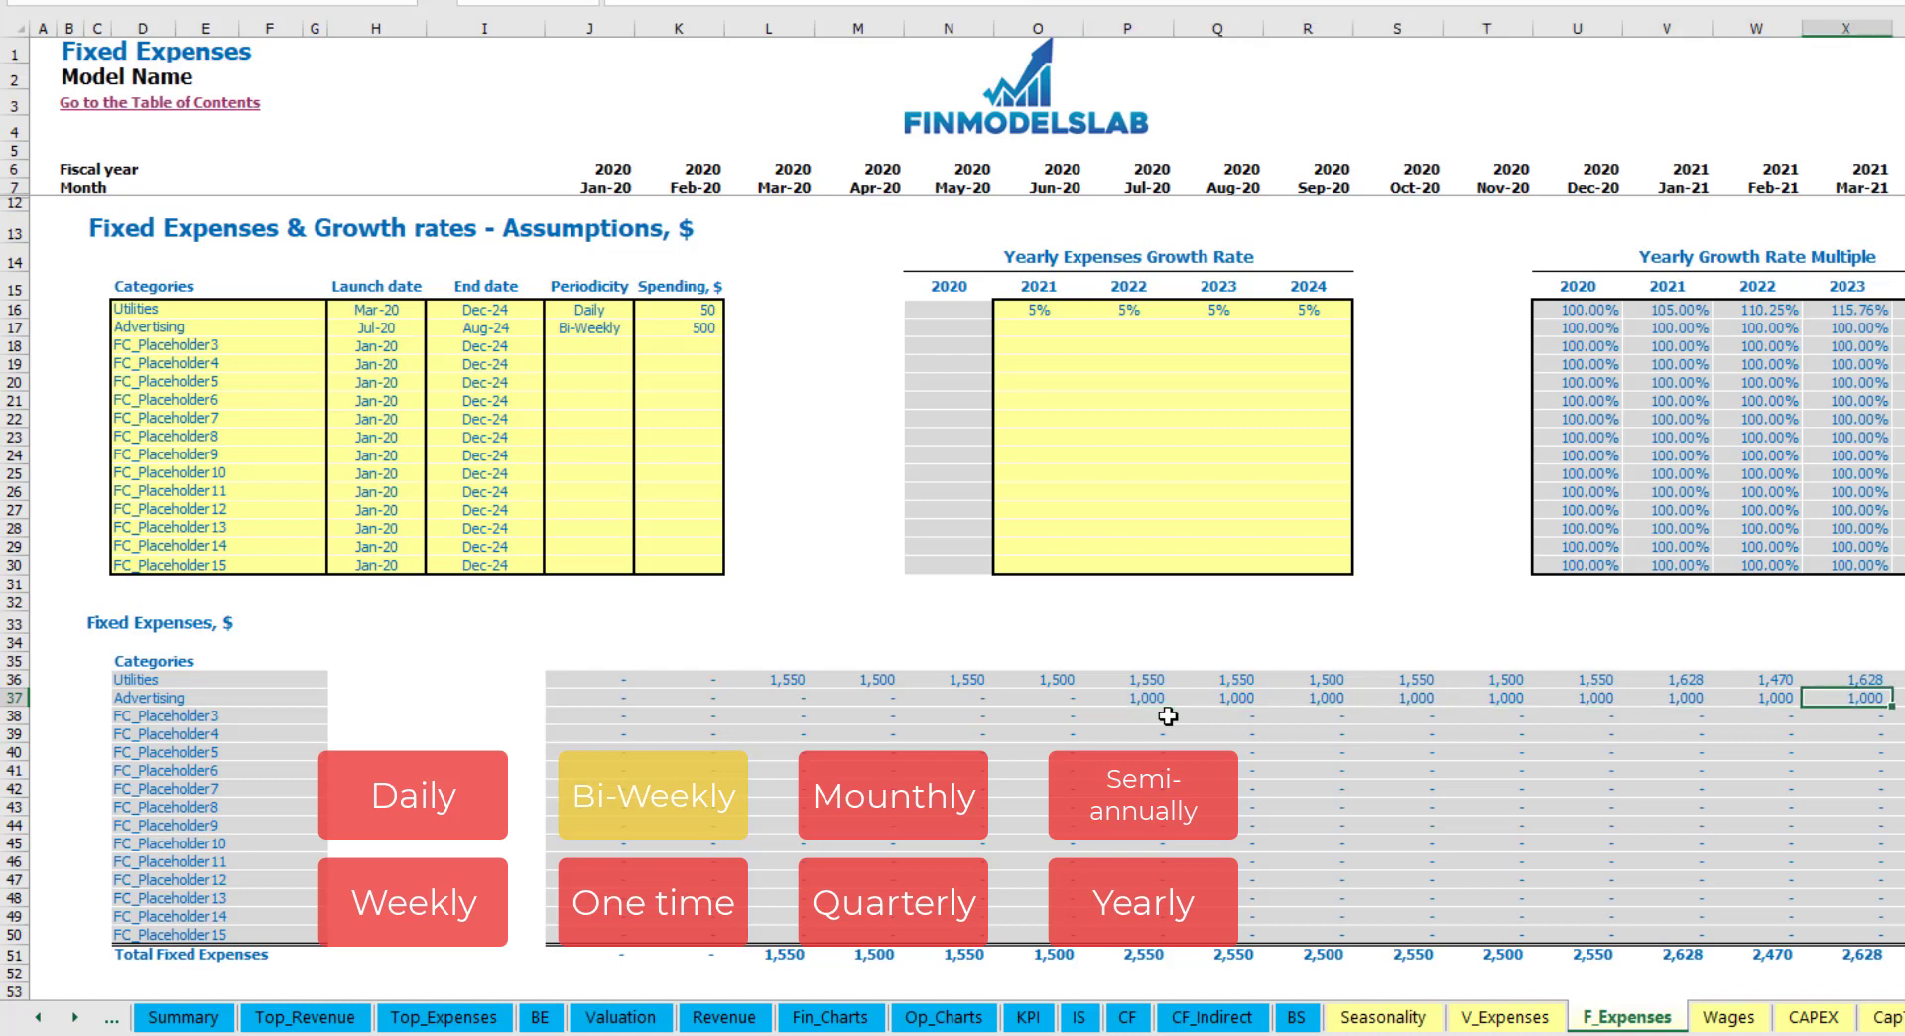
key("Right")
key("Right")
key("Right")
key("Right")
key("Right")
key("Right")
key("Right")
key("Right")
key("Right")
key("Right")
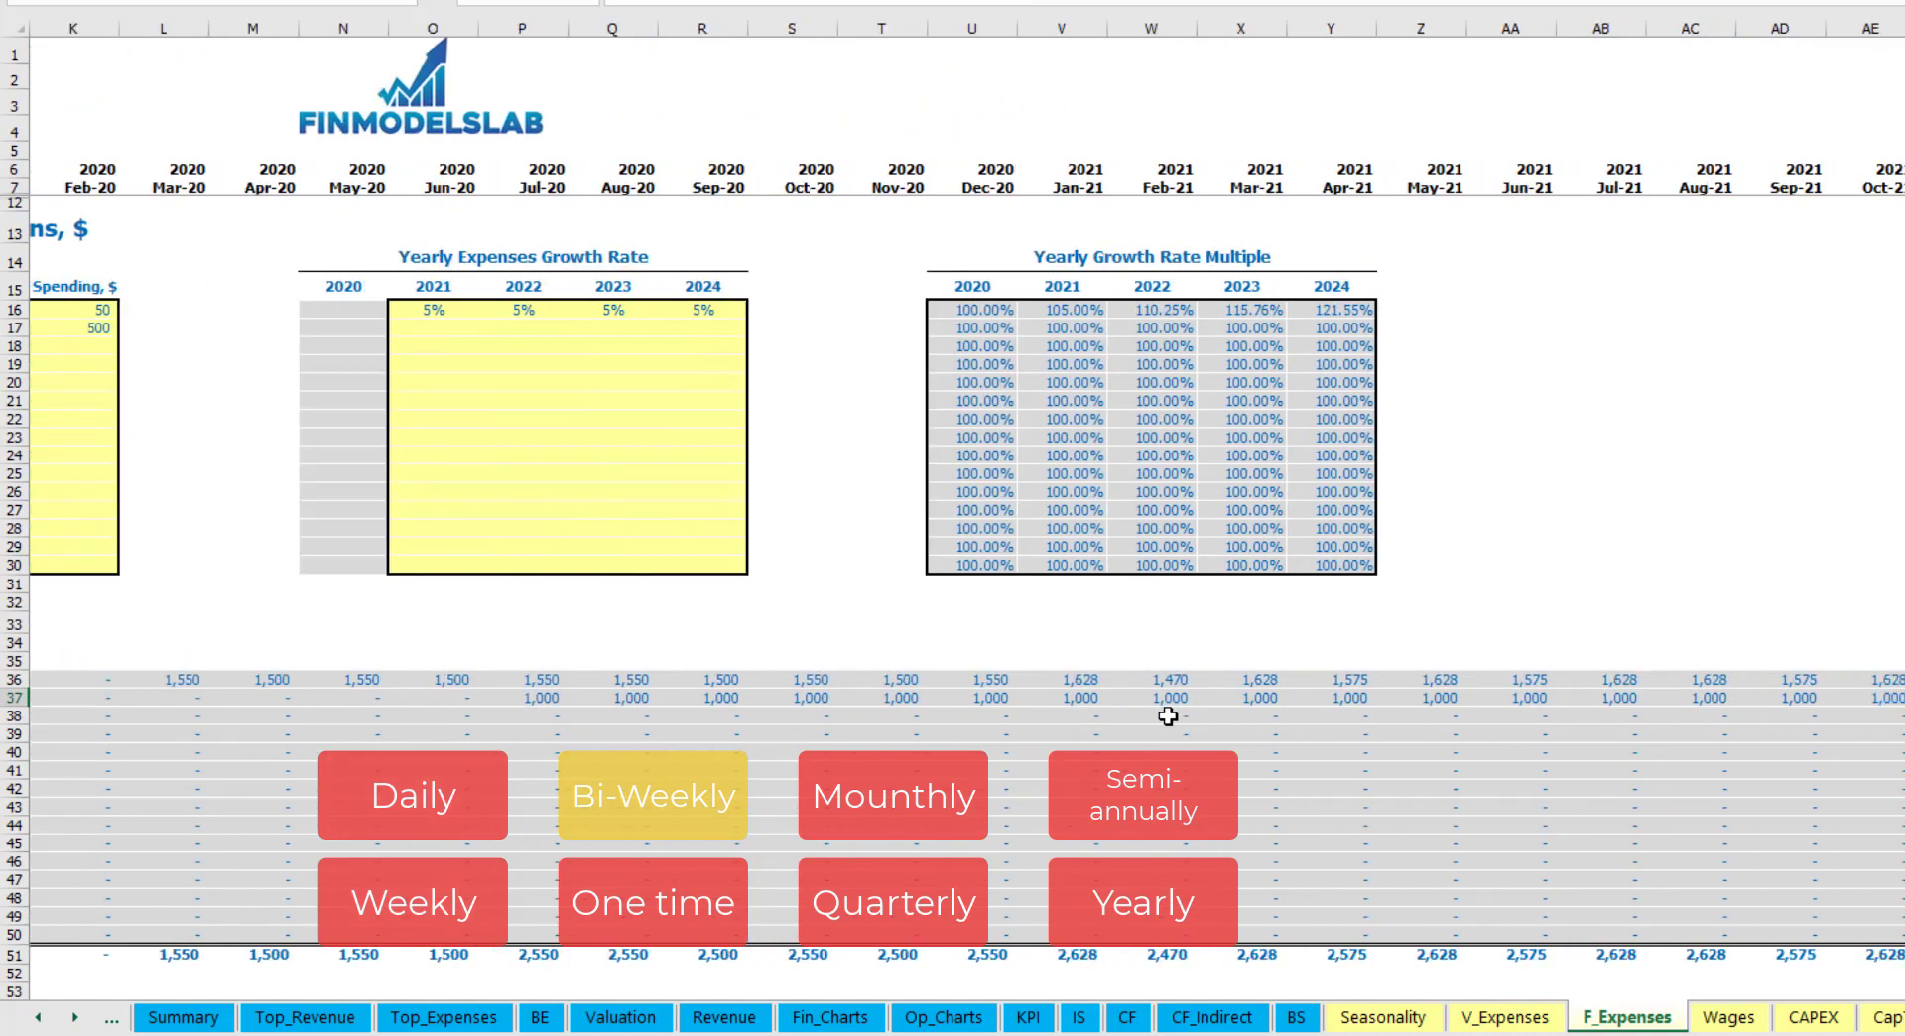
key("Home")
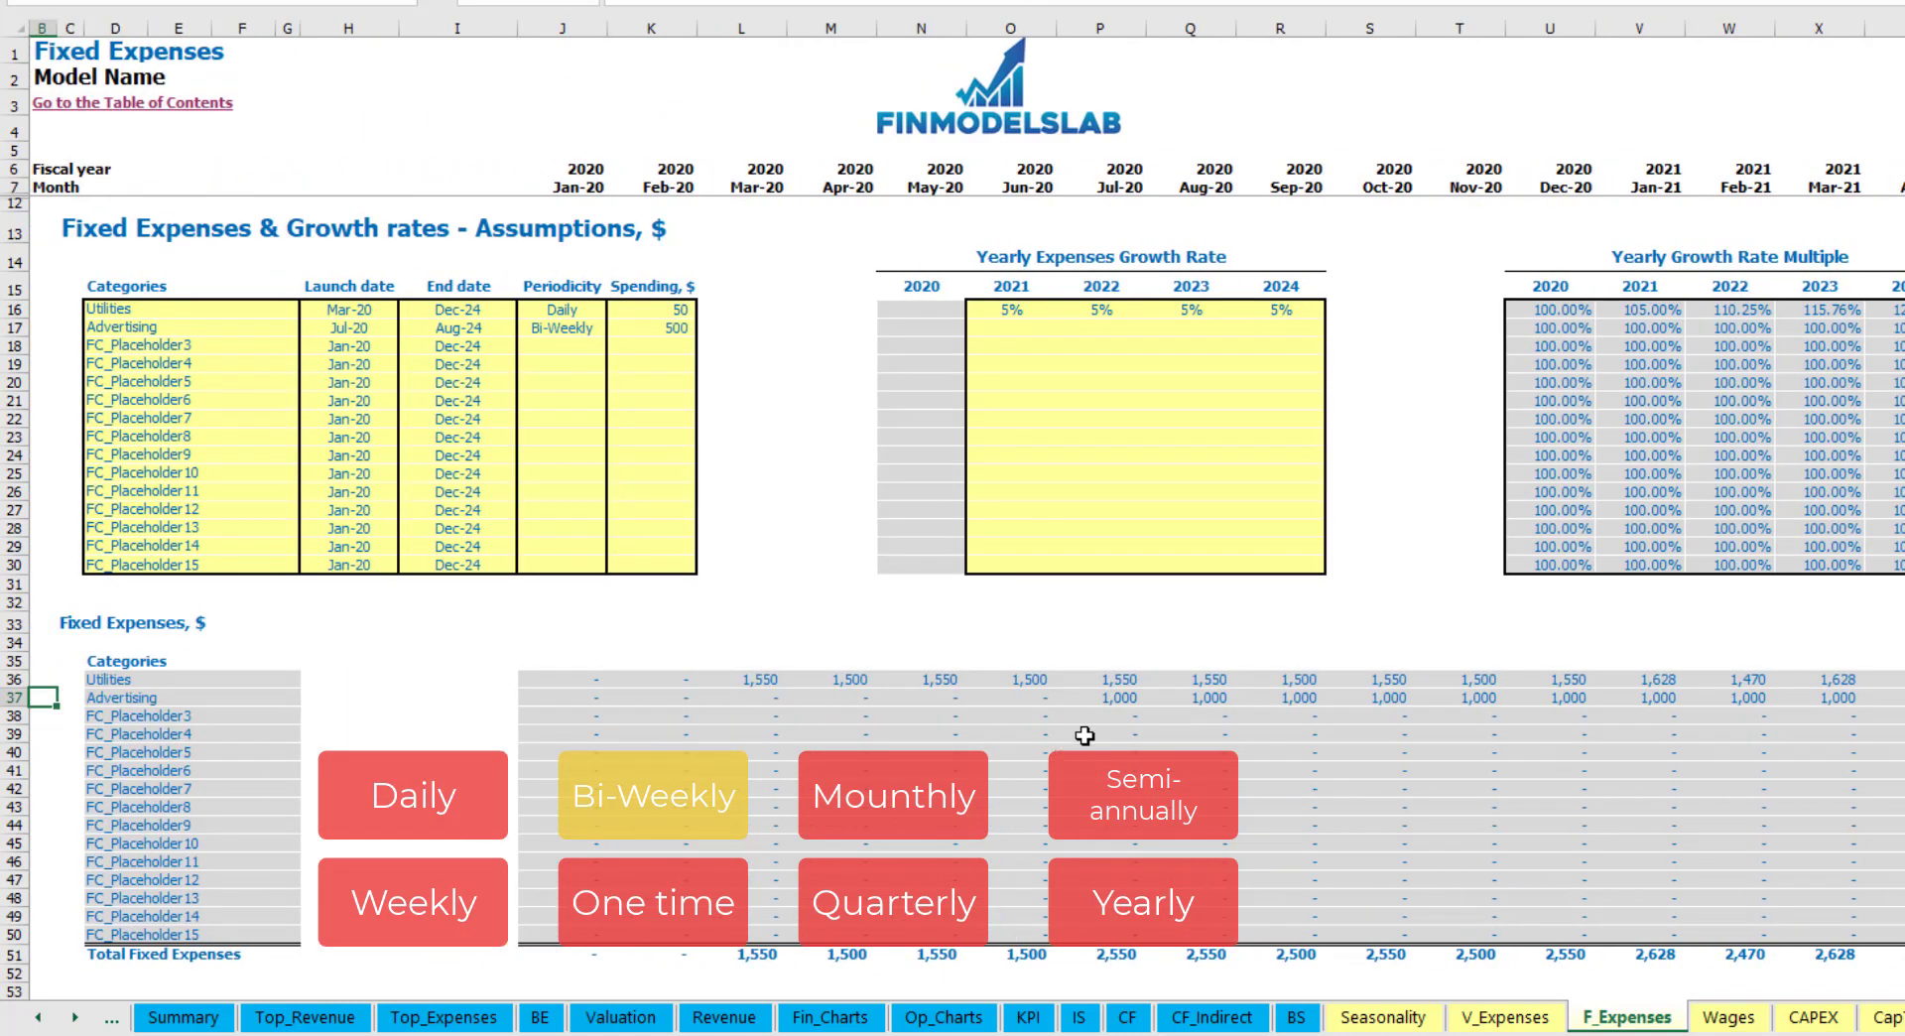
left_click(1105, 700)
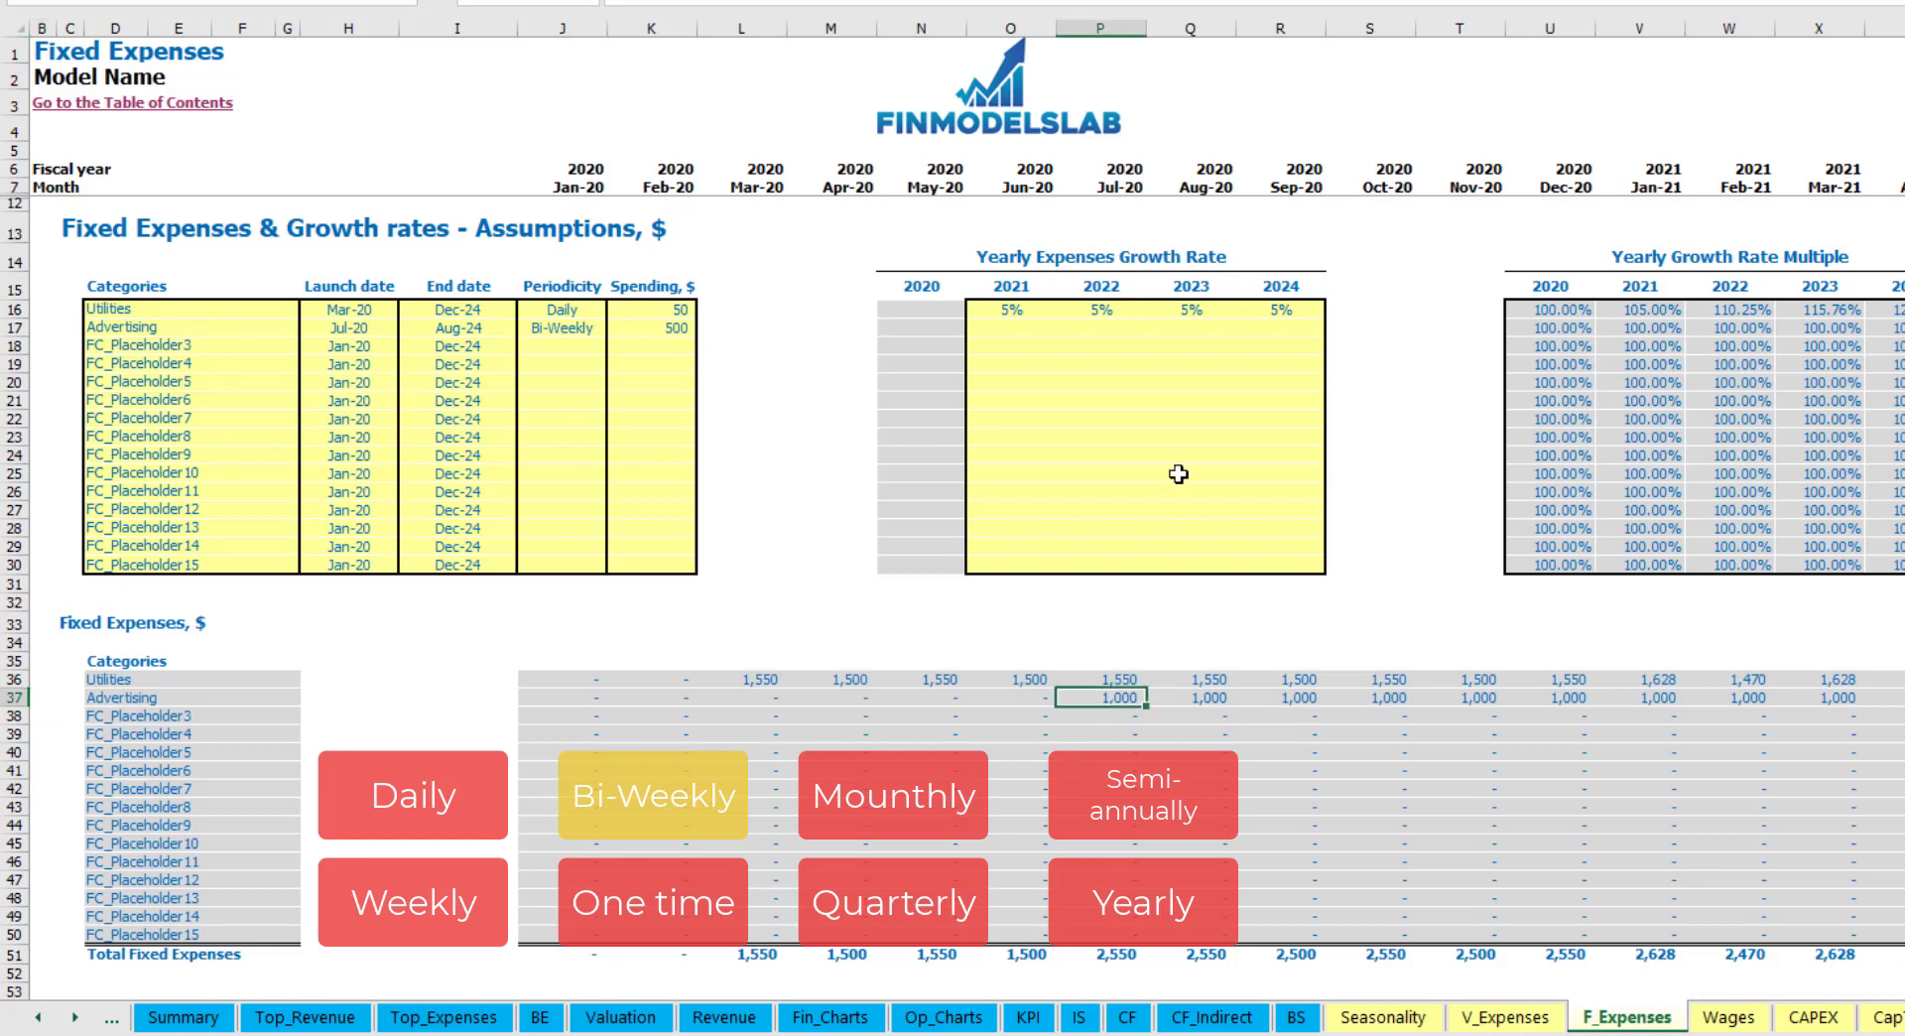
- Set the Advertising yearly expenses growth rate to 3% for 2021 and copy it to 2022 through 2024
left_click(1009, 334)
type("3%")
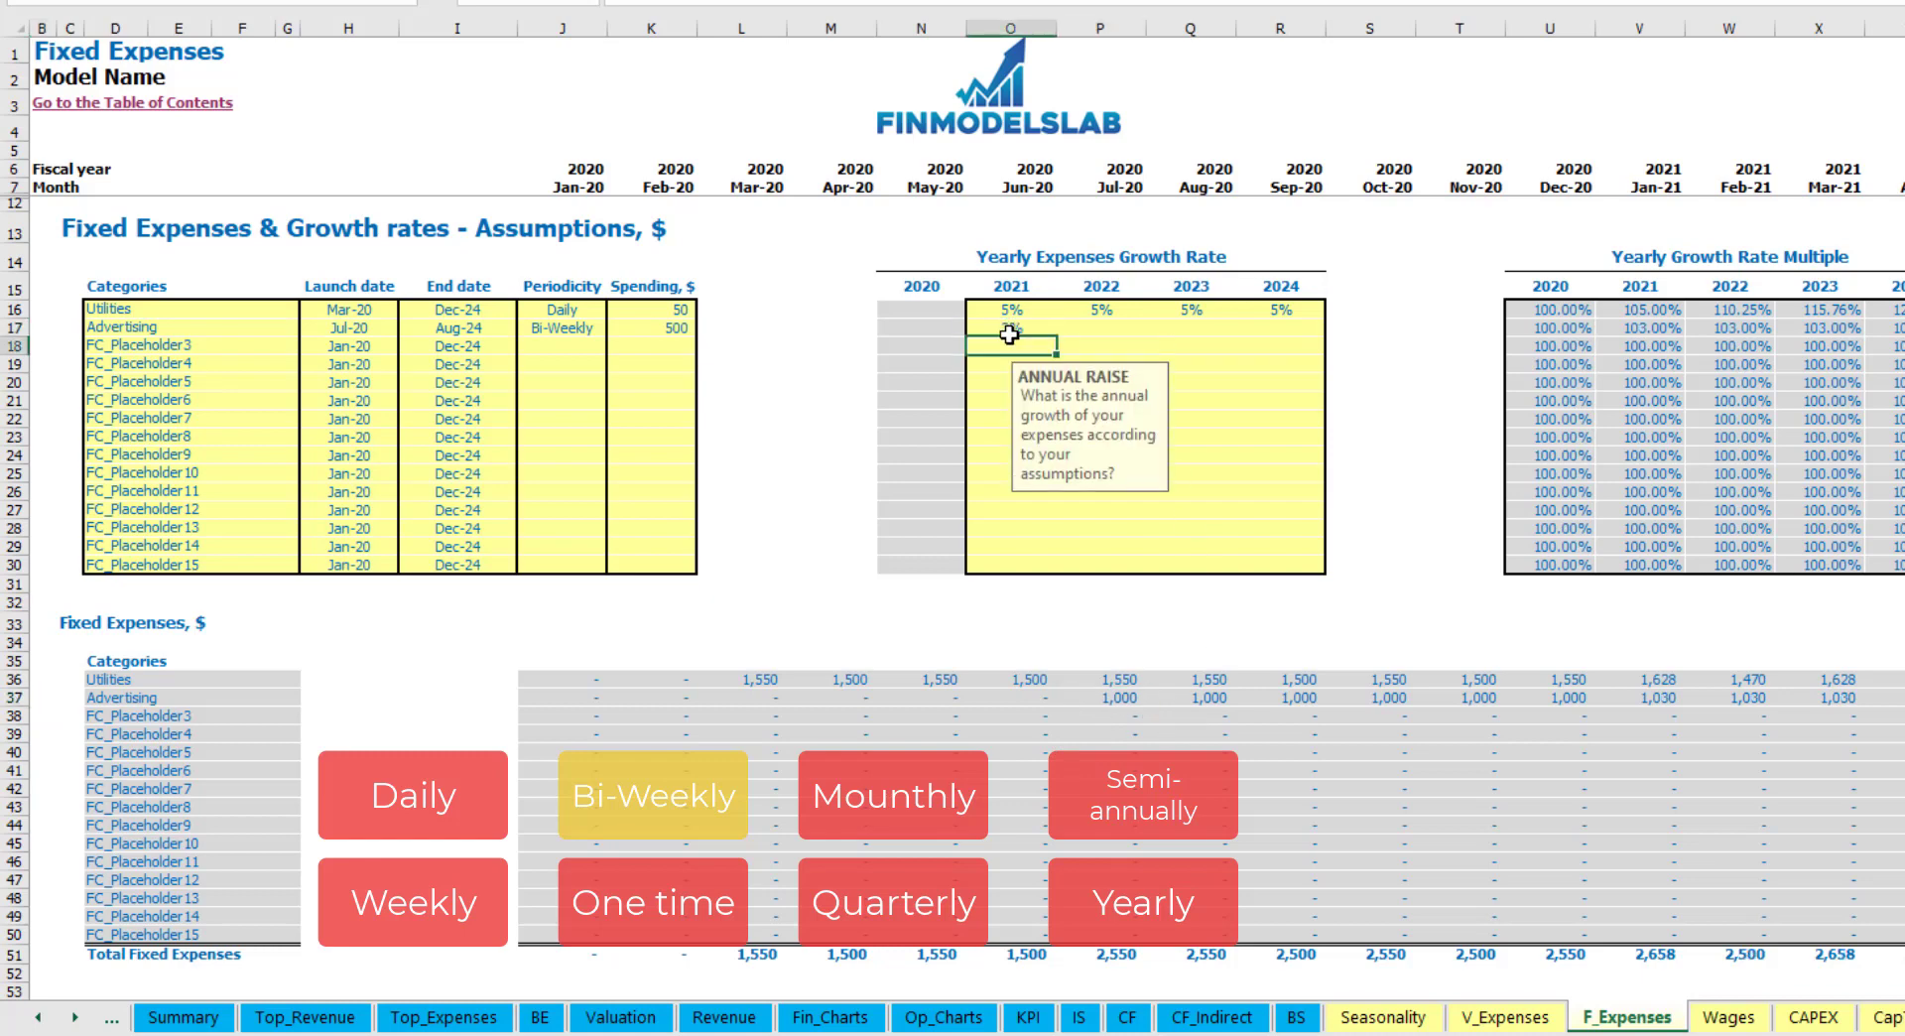
key("ctrl+Return")
key("ctrl+c")
left_click_drag(1097, 327, 1280, 327)
key("ctrl+v")
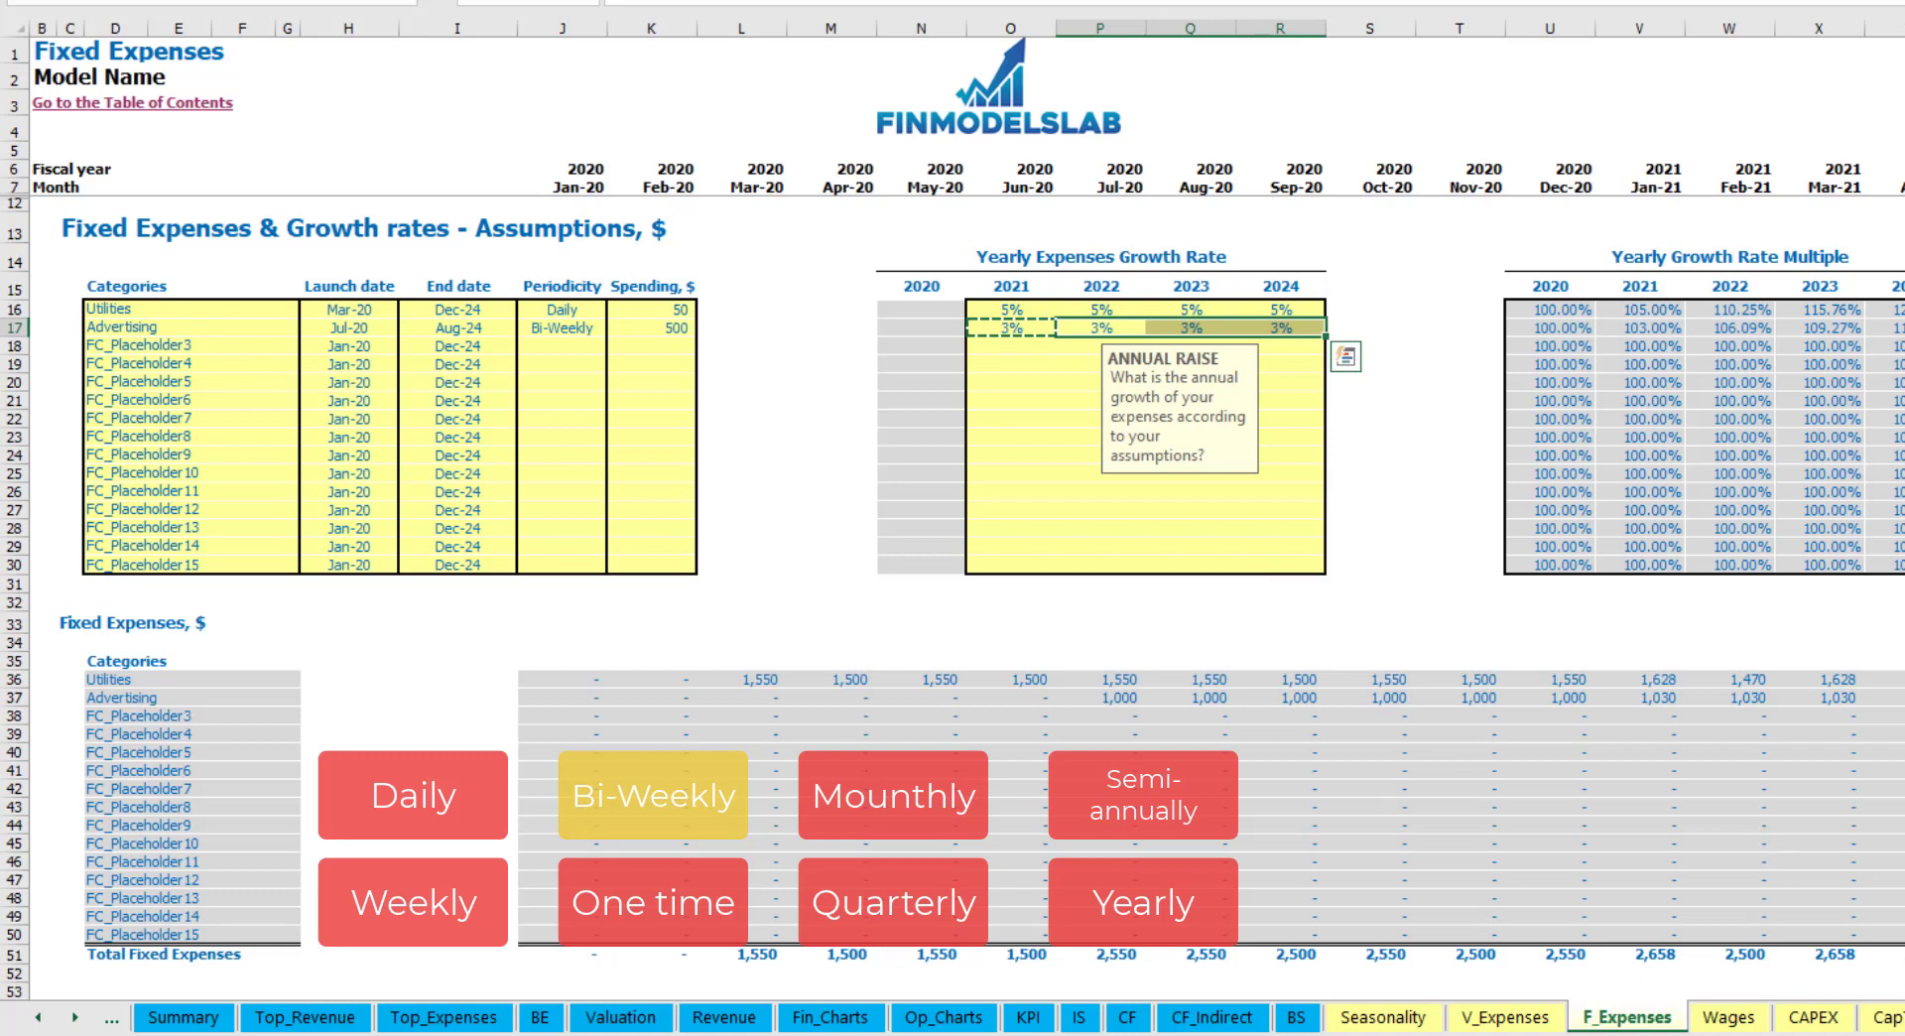
- Examine how the Advertising growth rate changes its monthly expenses from January 2021 through 2024, and check its end date
left_click(1903, 717)
left_click(1888, 698)
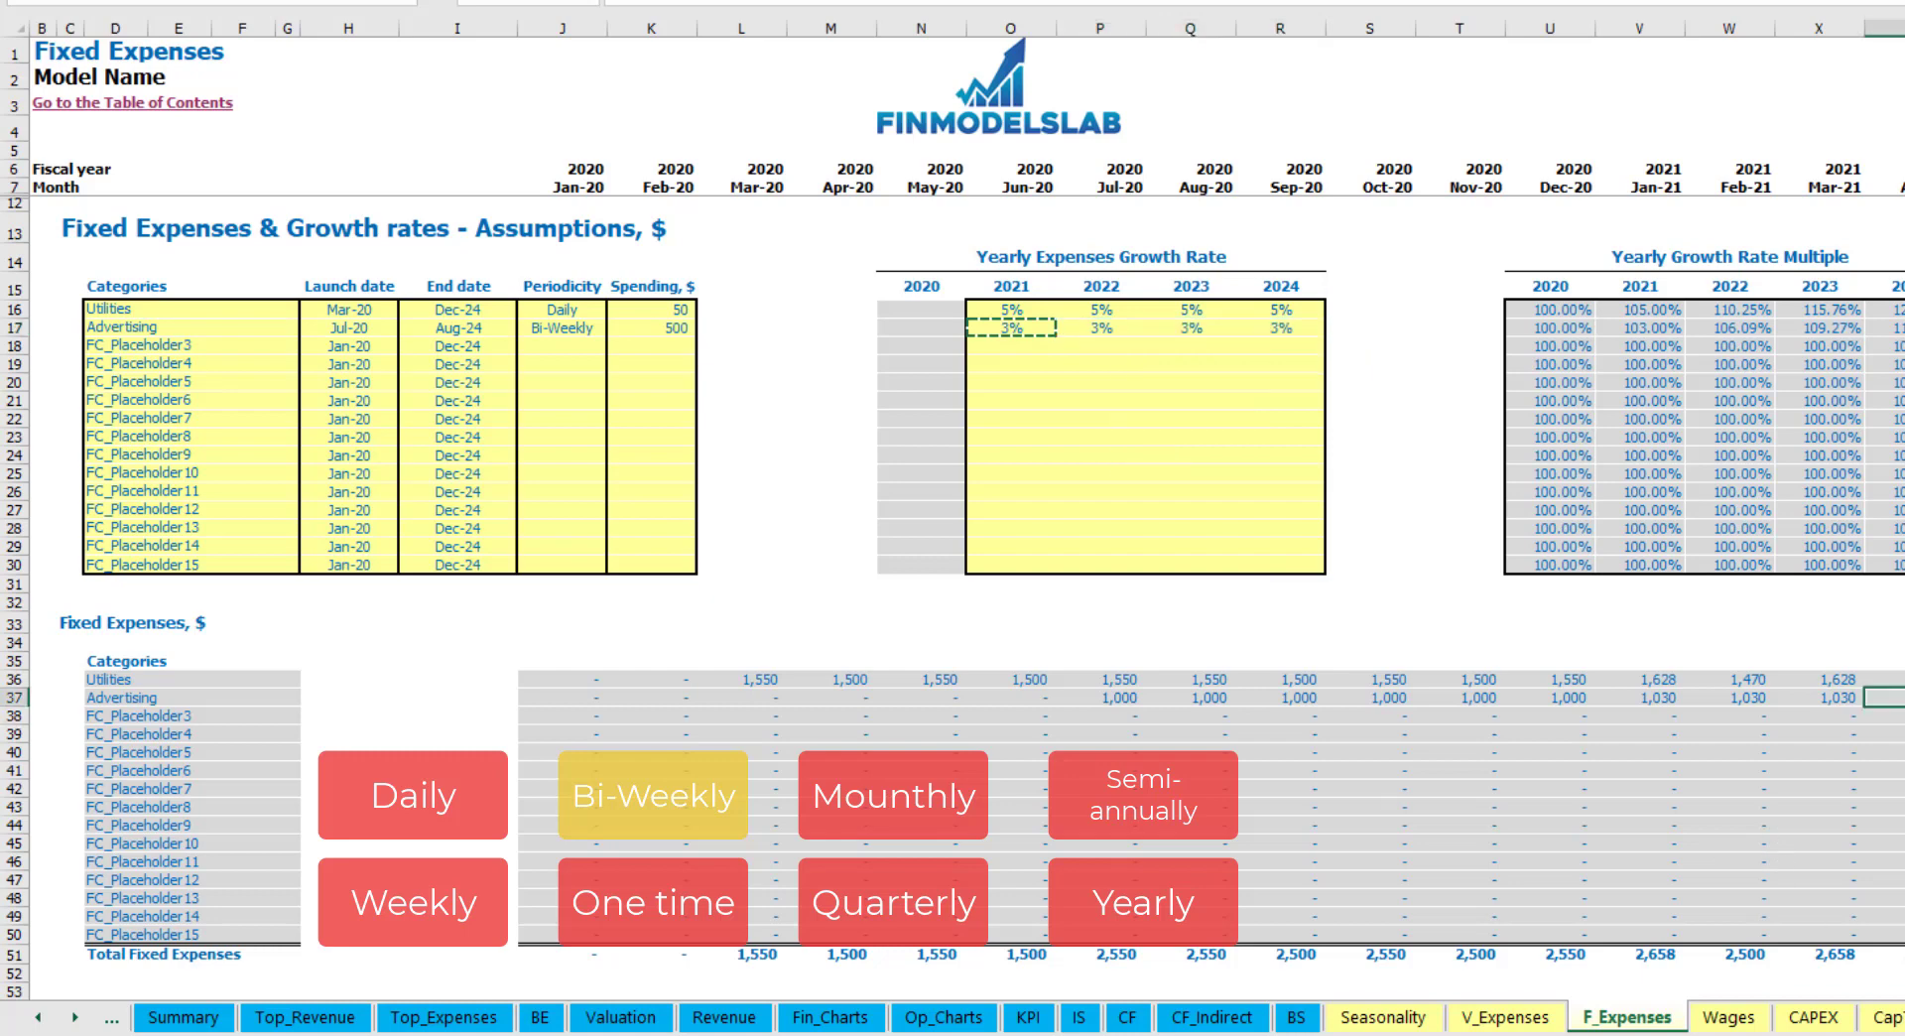
left_click(1690, 700)
key("Left")
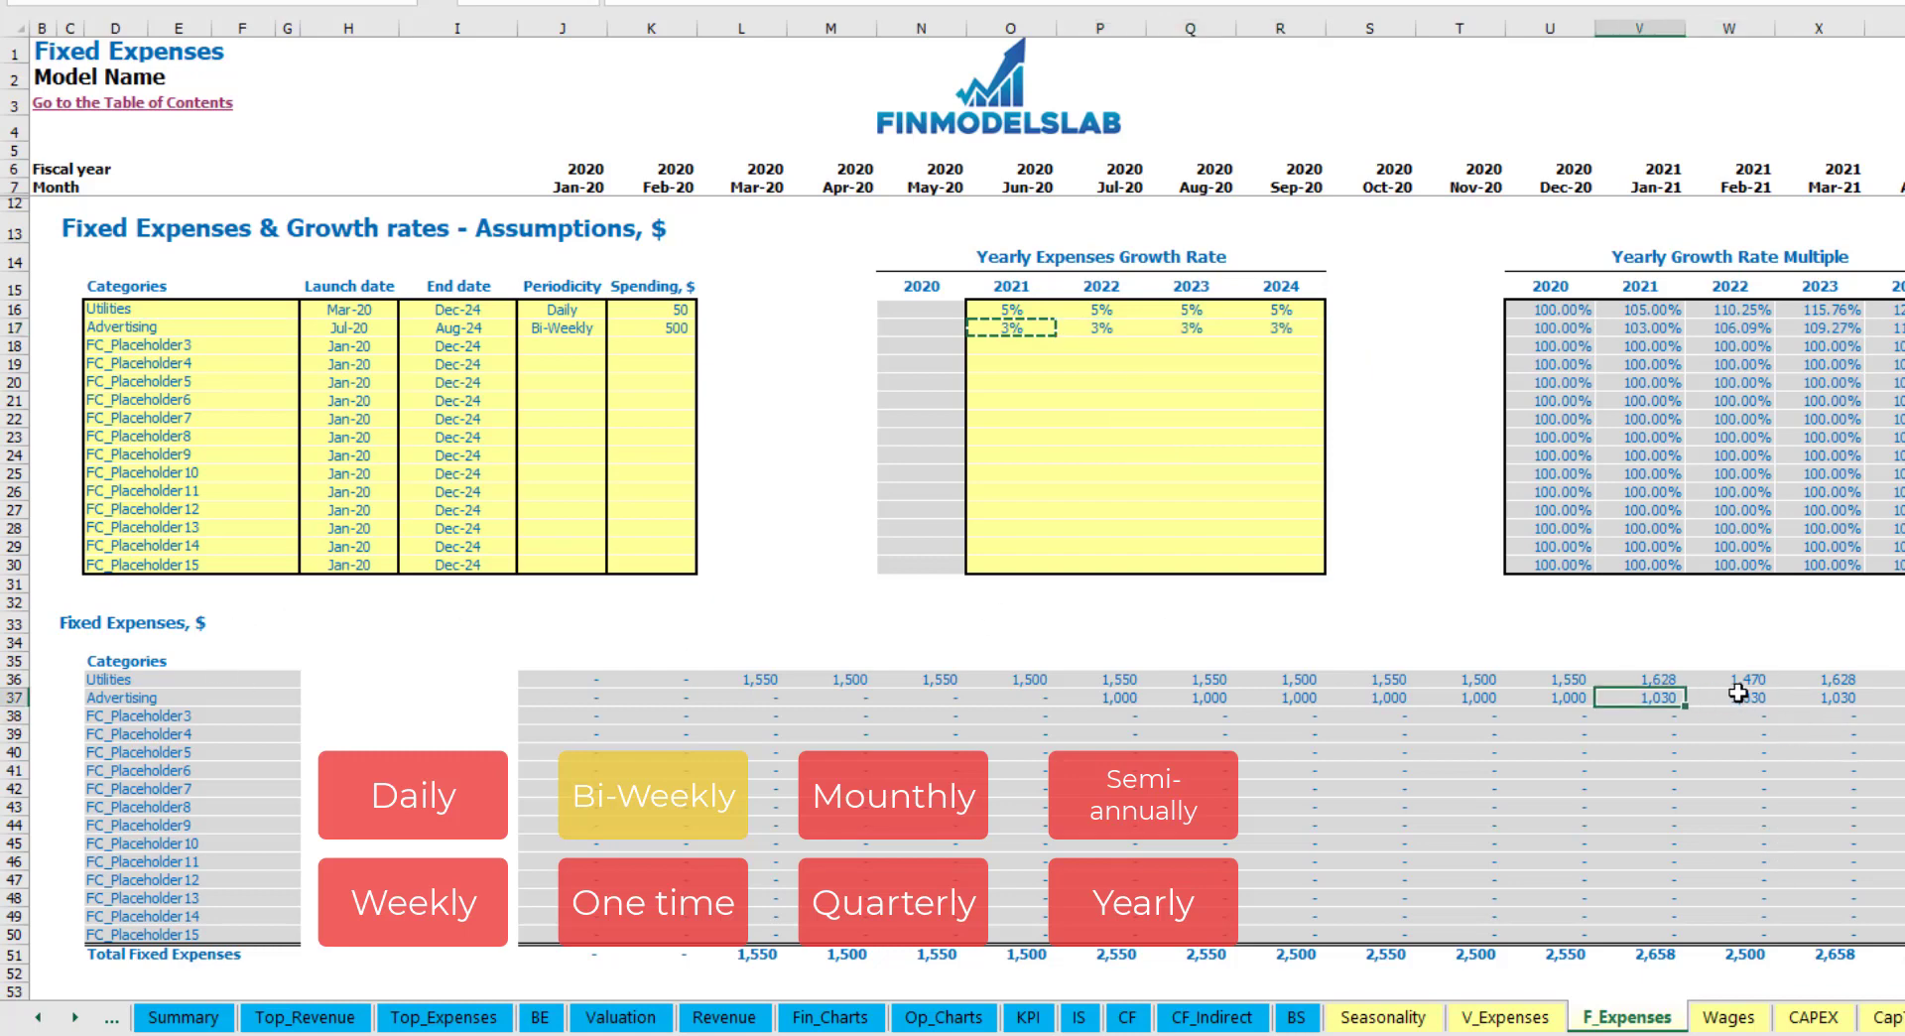
scroll(953, 496, "right", 10)
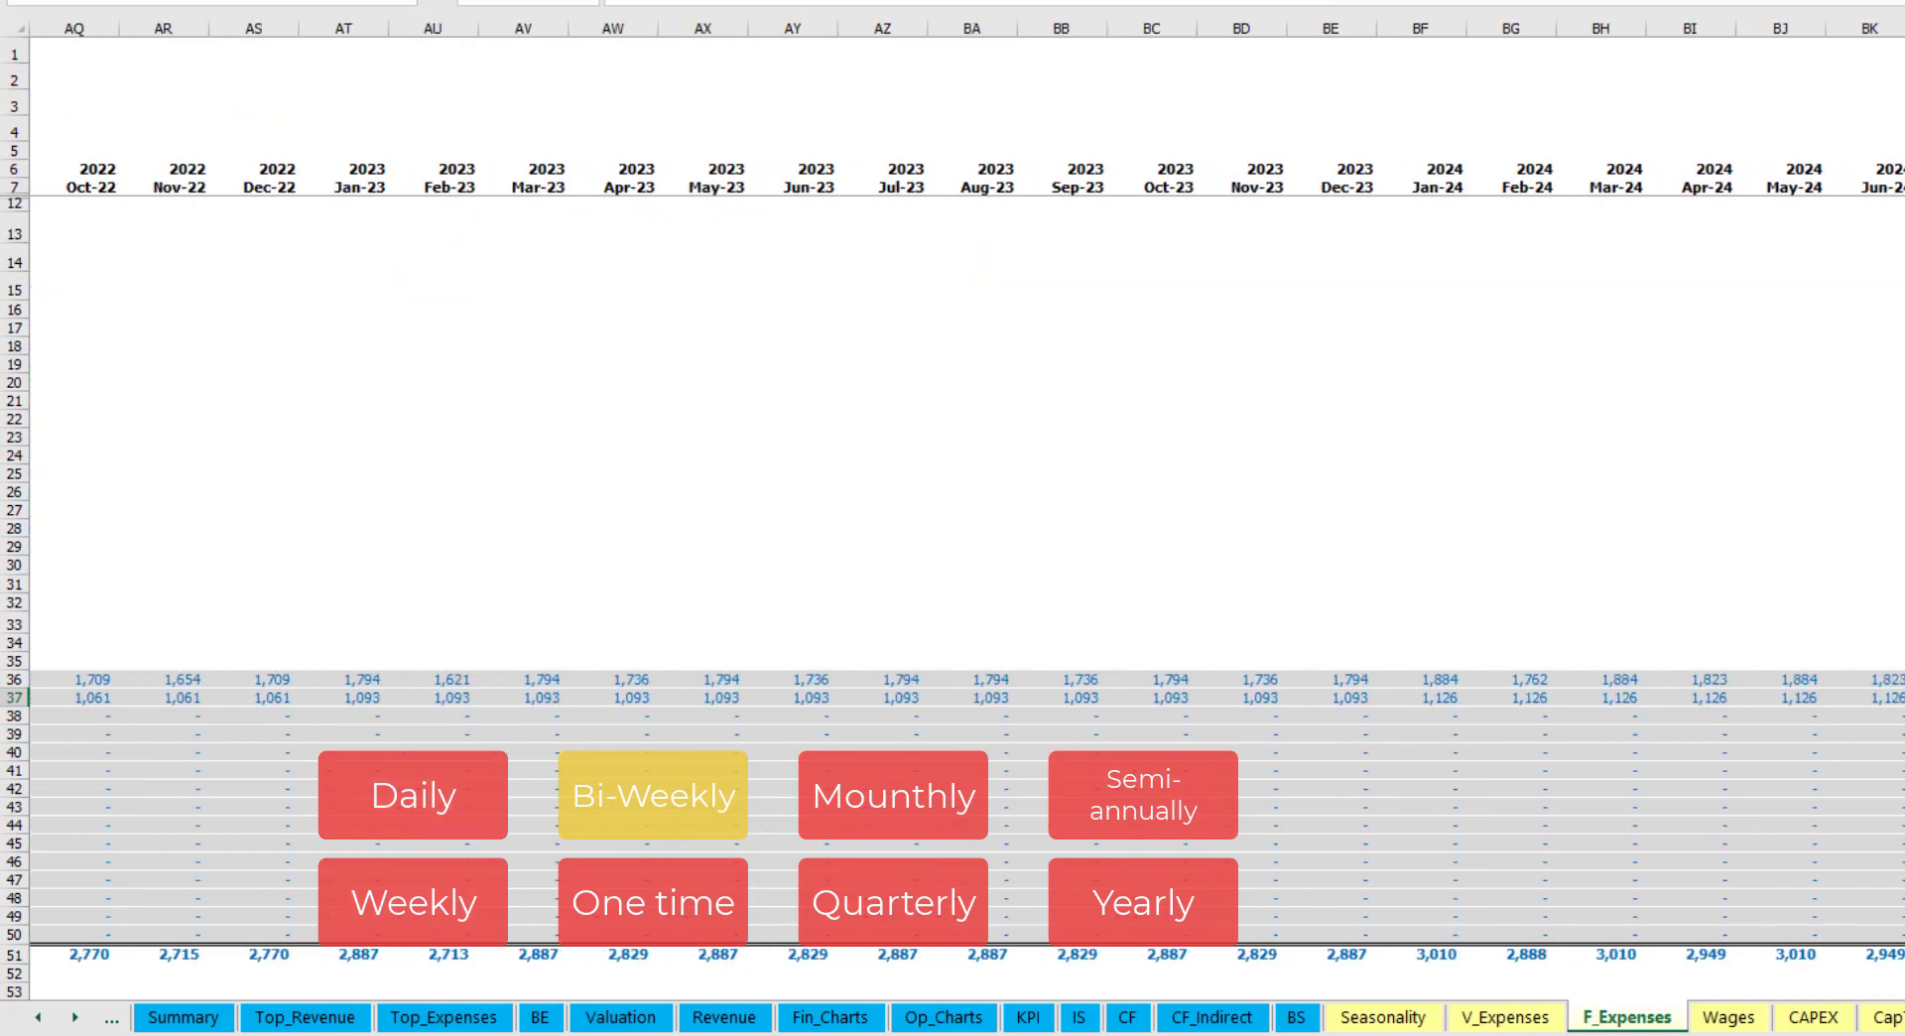
key("ctrl+space")
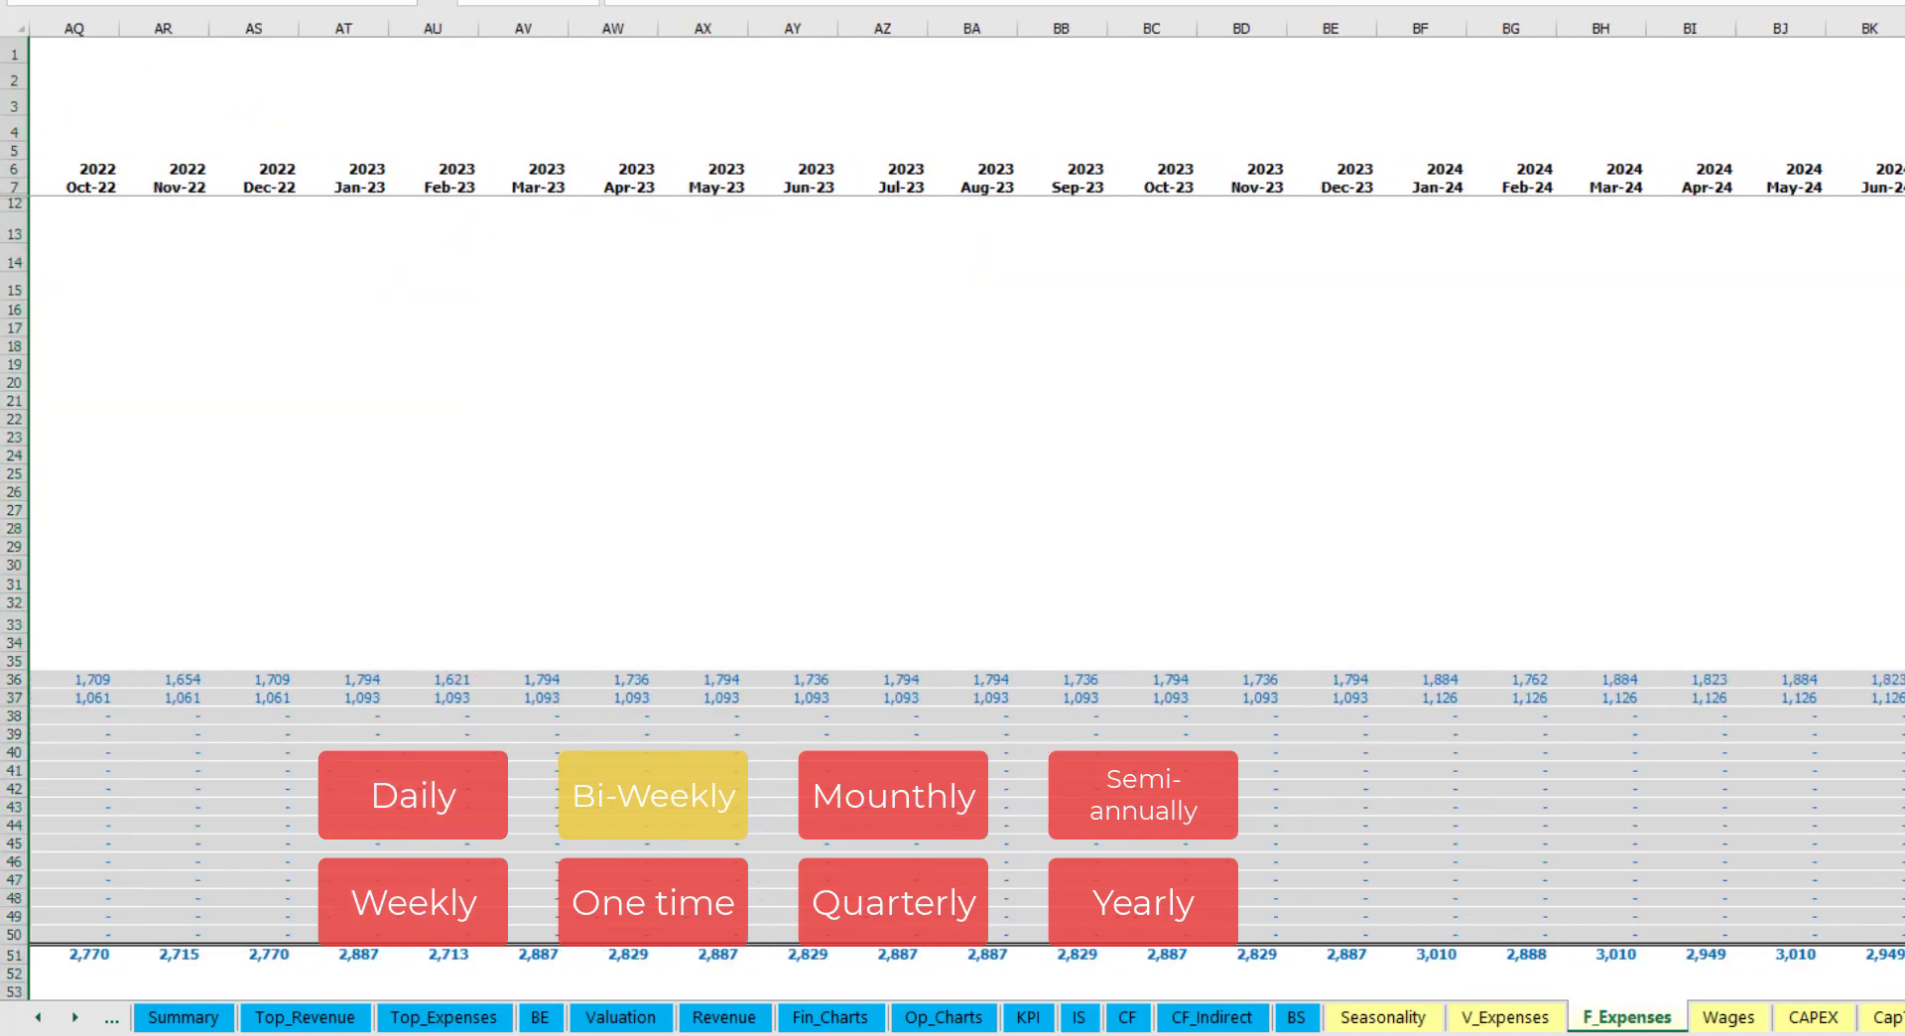
scroll(502, 477, "left", 10)
left_click(496, 329)
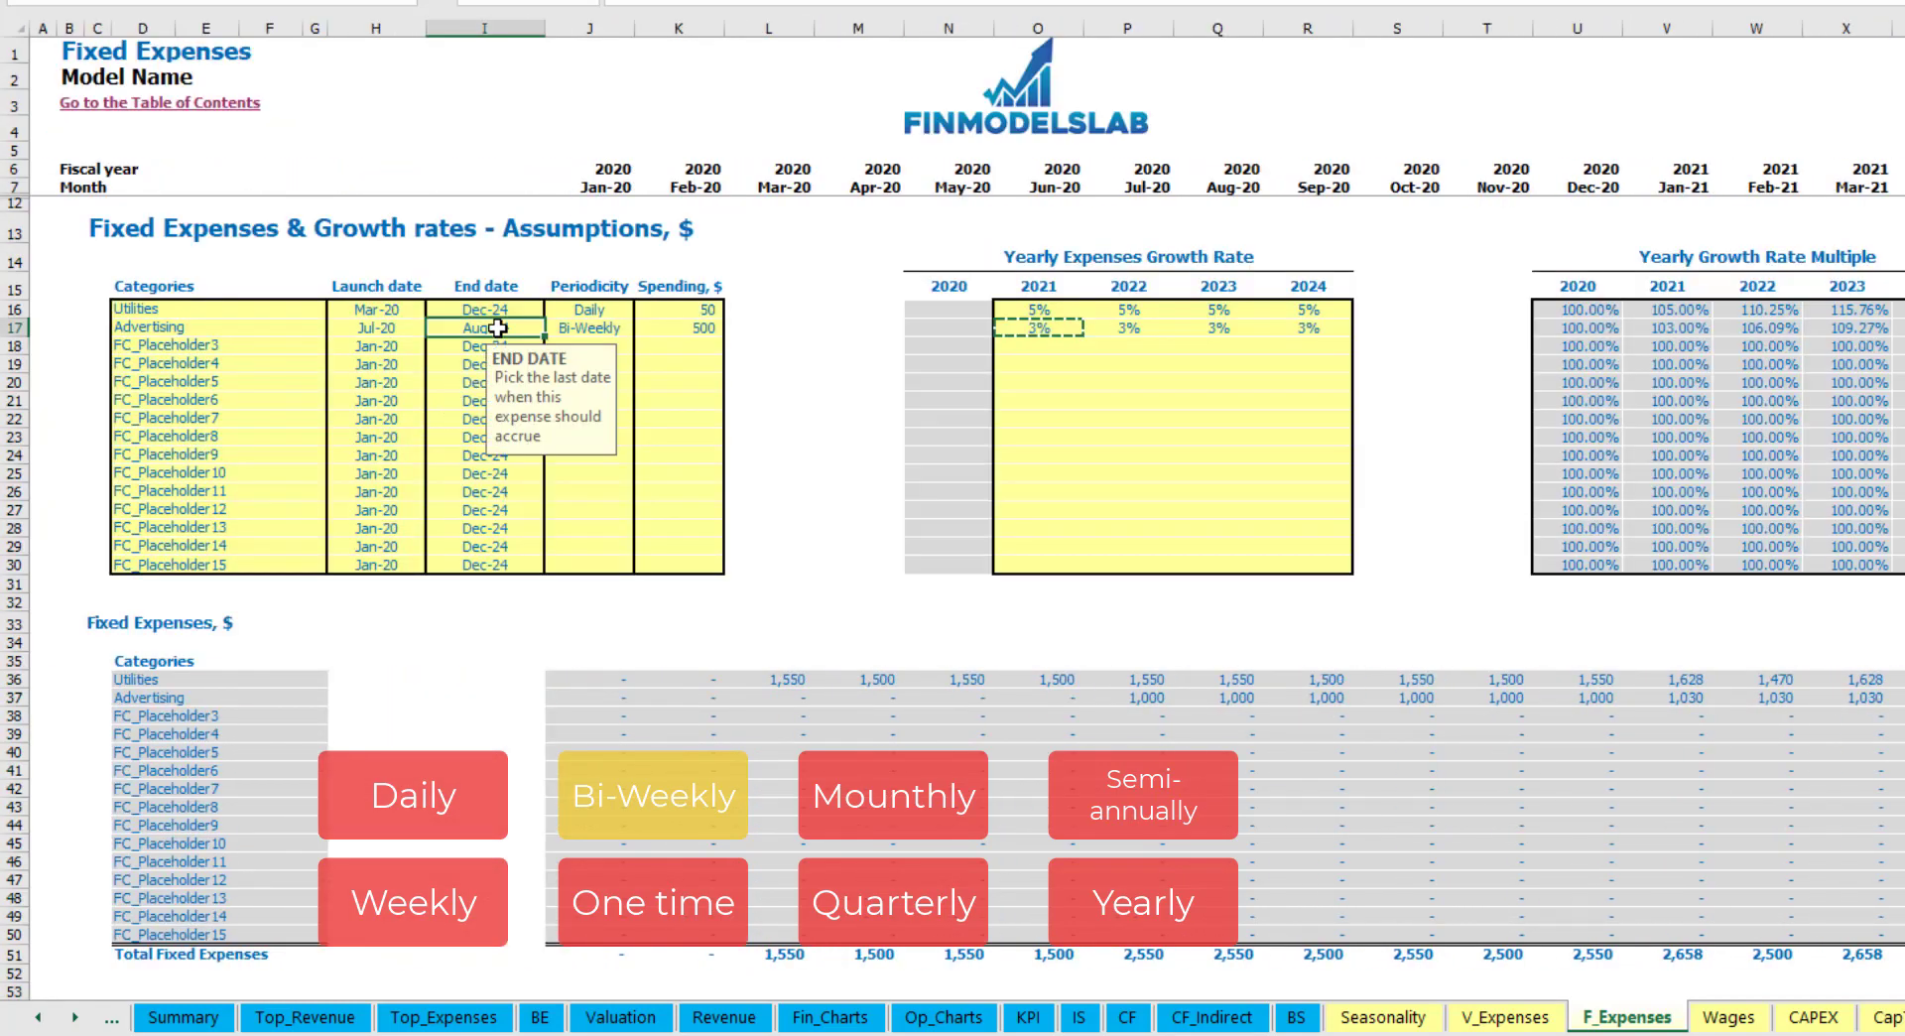
- Name the third fixed expense category Office Setup and set its periodicity to One time
left_click(177, 344)
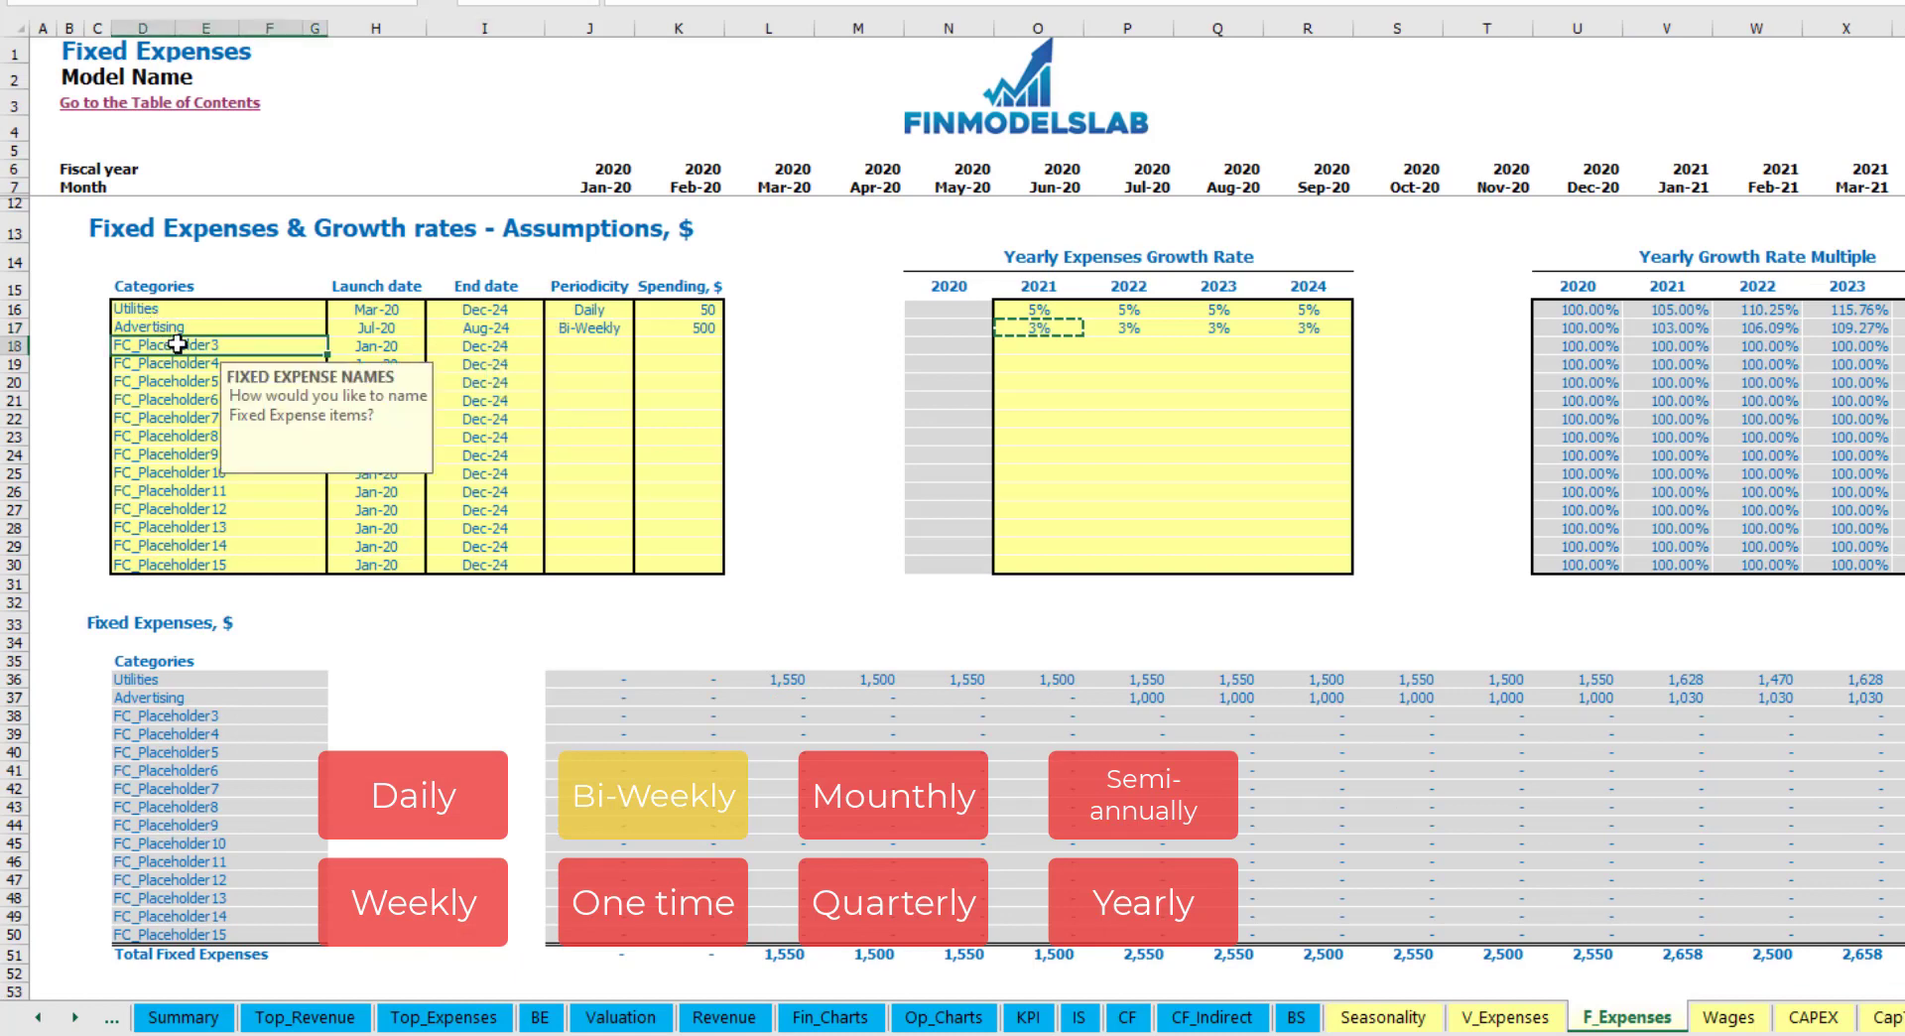
type("Se")
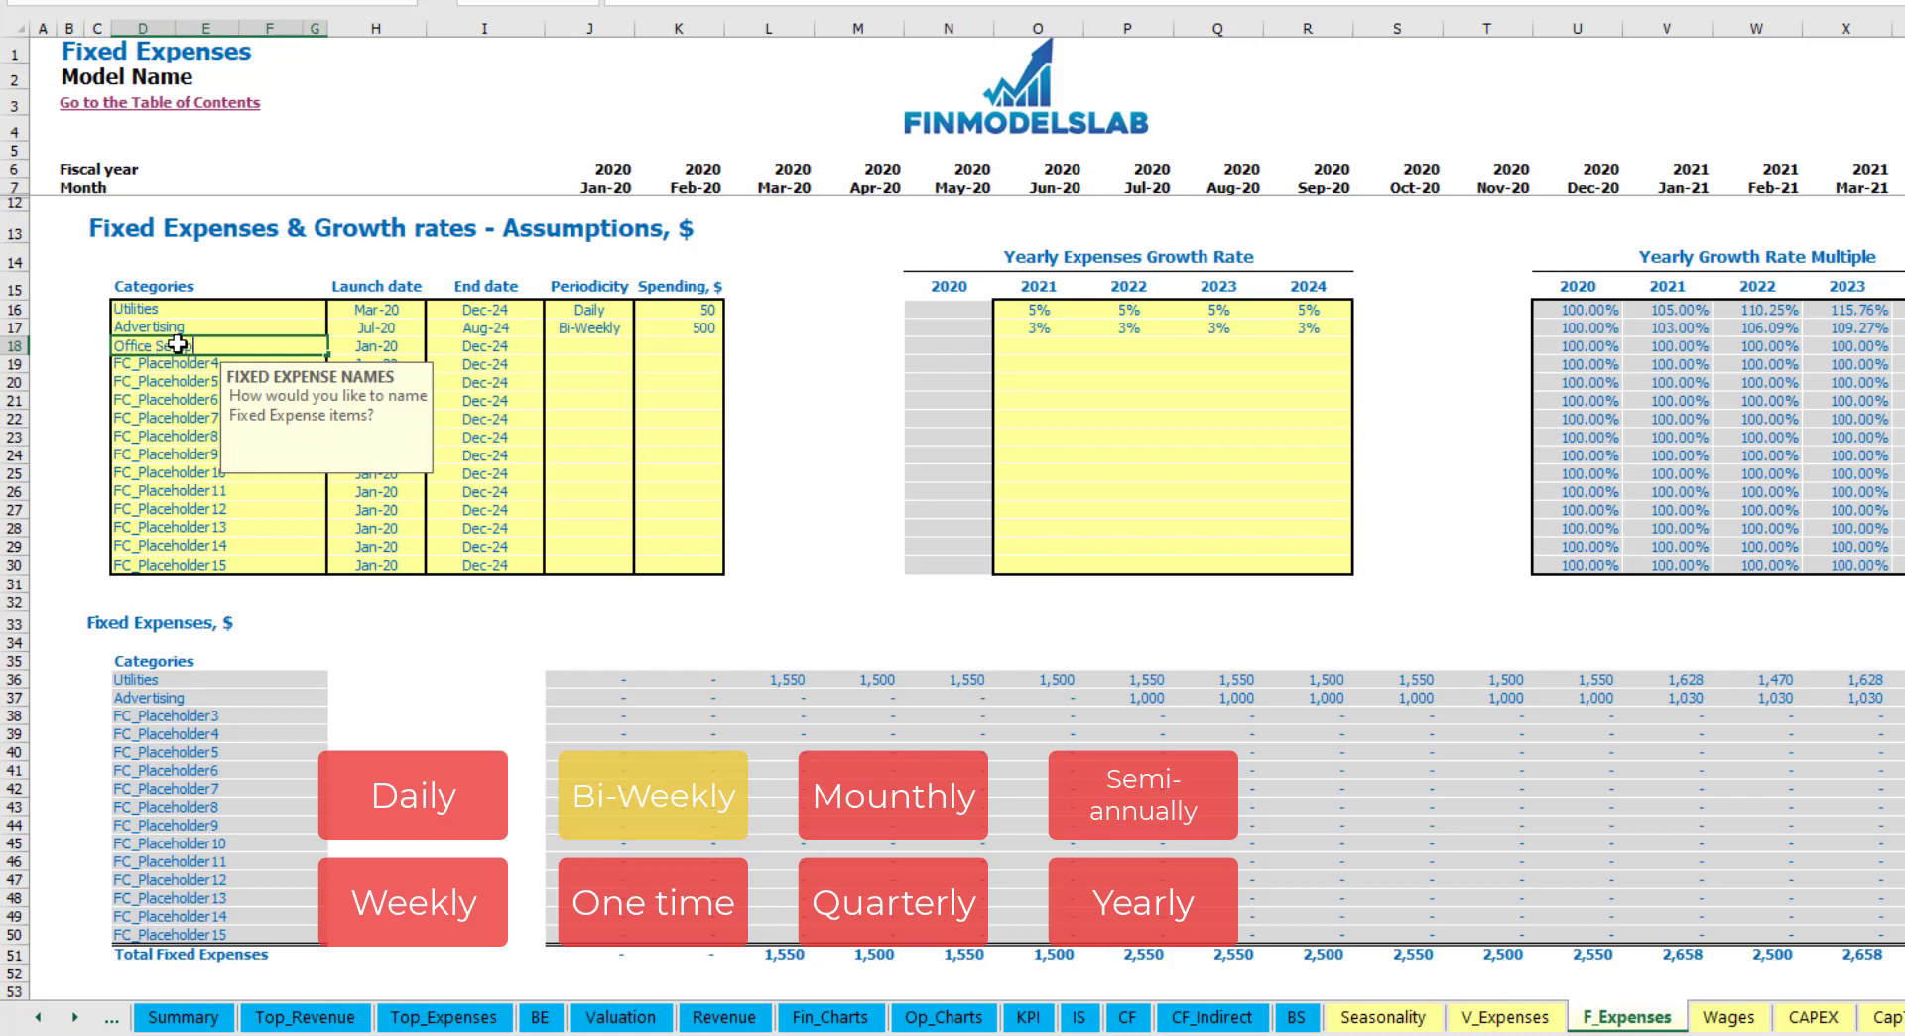
type("tup")
left_click(592, 346)
left_click(643, 347)
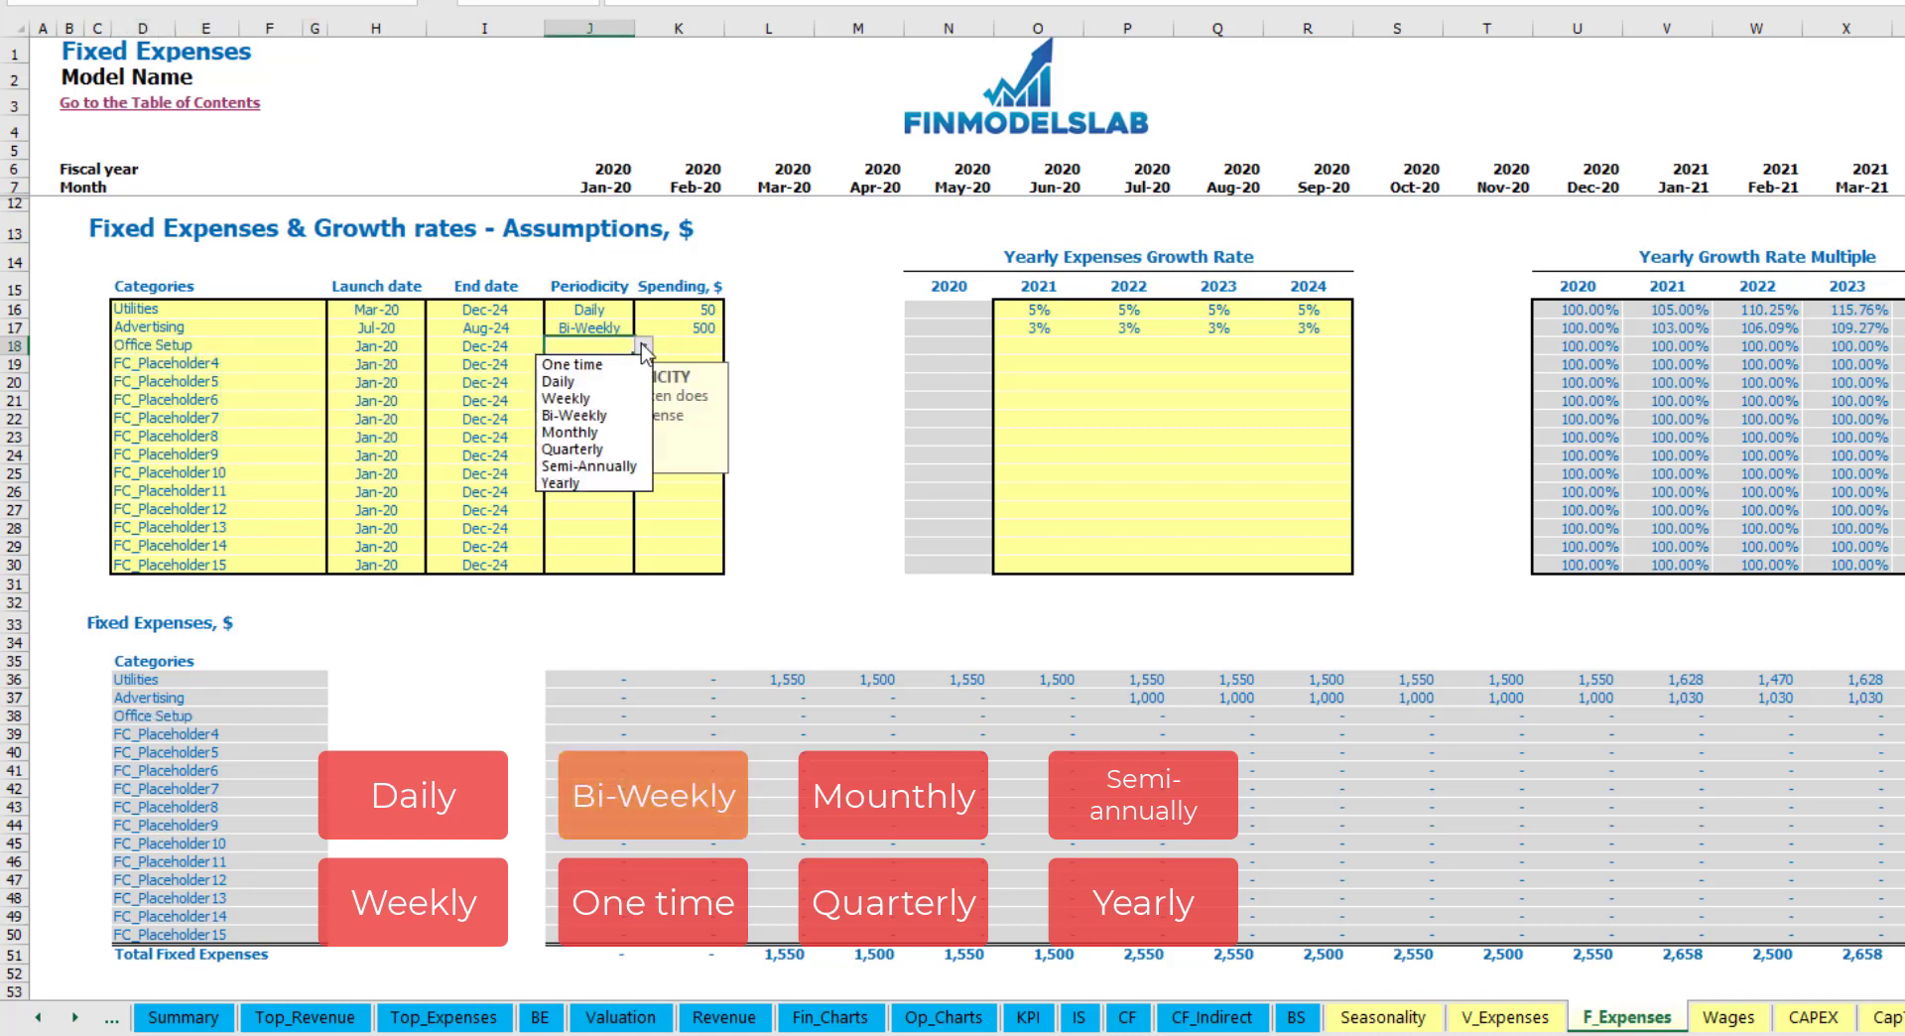
left_click(571, 364)
- Set the Office Setup launch date to Feb-20 and its spending to $5,000
left_click(405, 344)
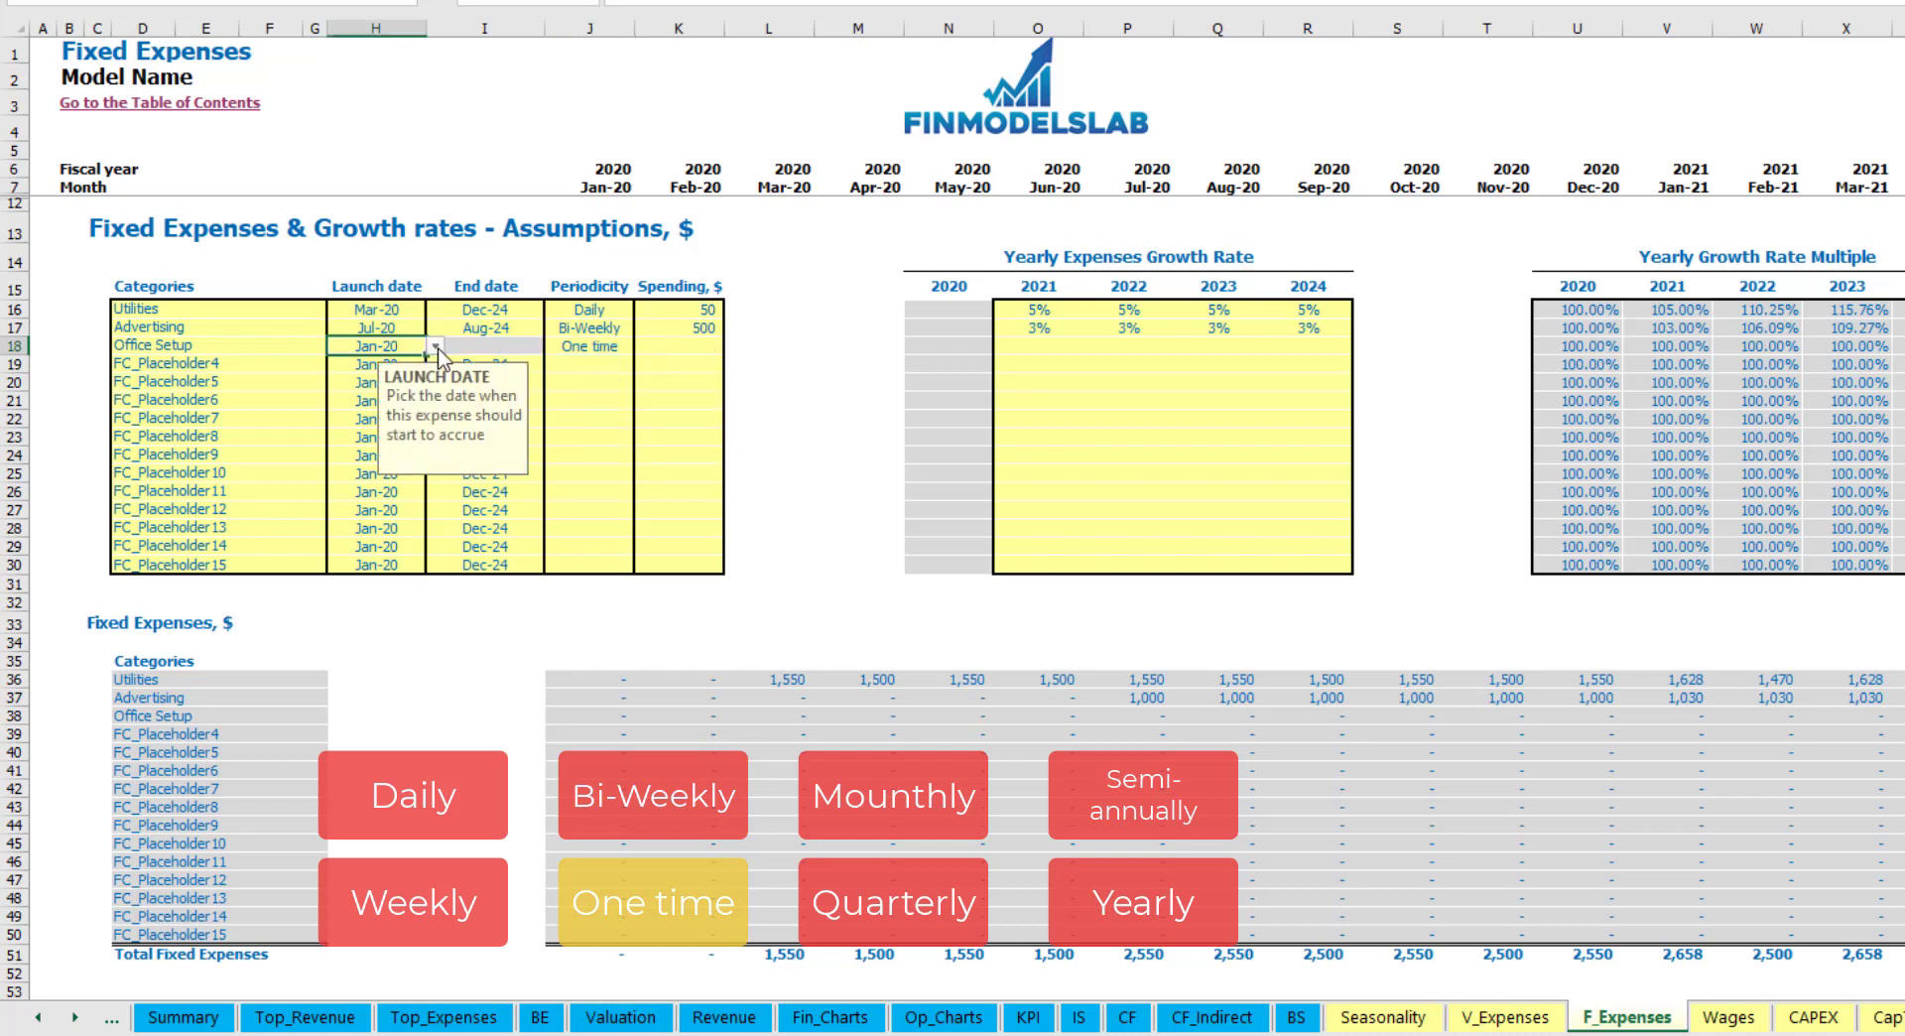
left_click(435, 345)
left_click(401, 385)
left_click(663, 345)
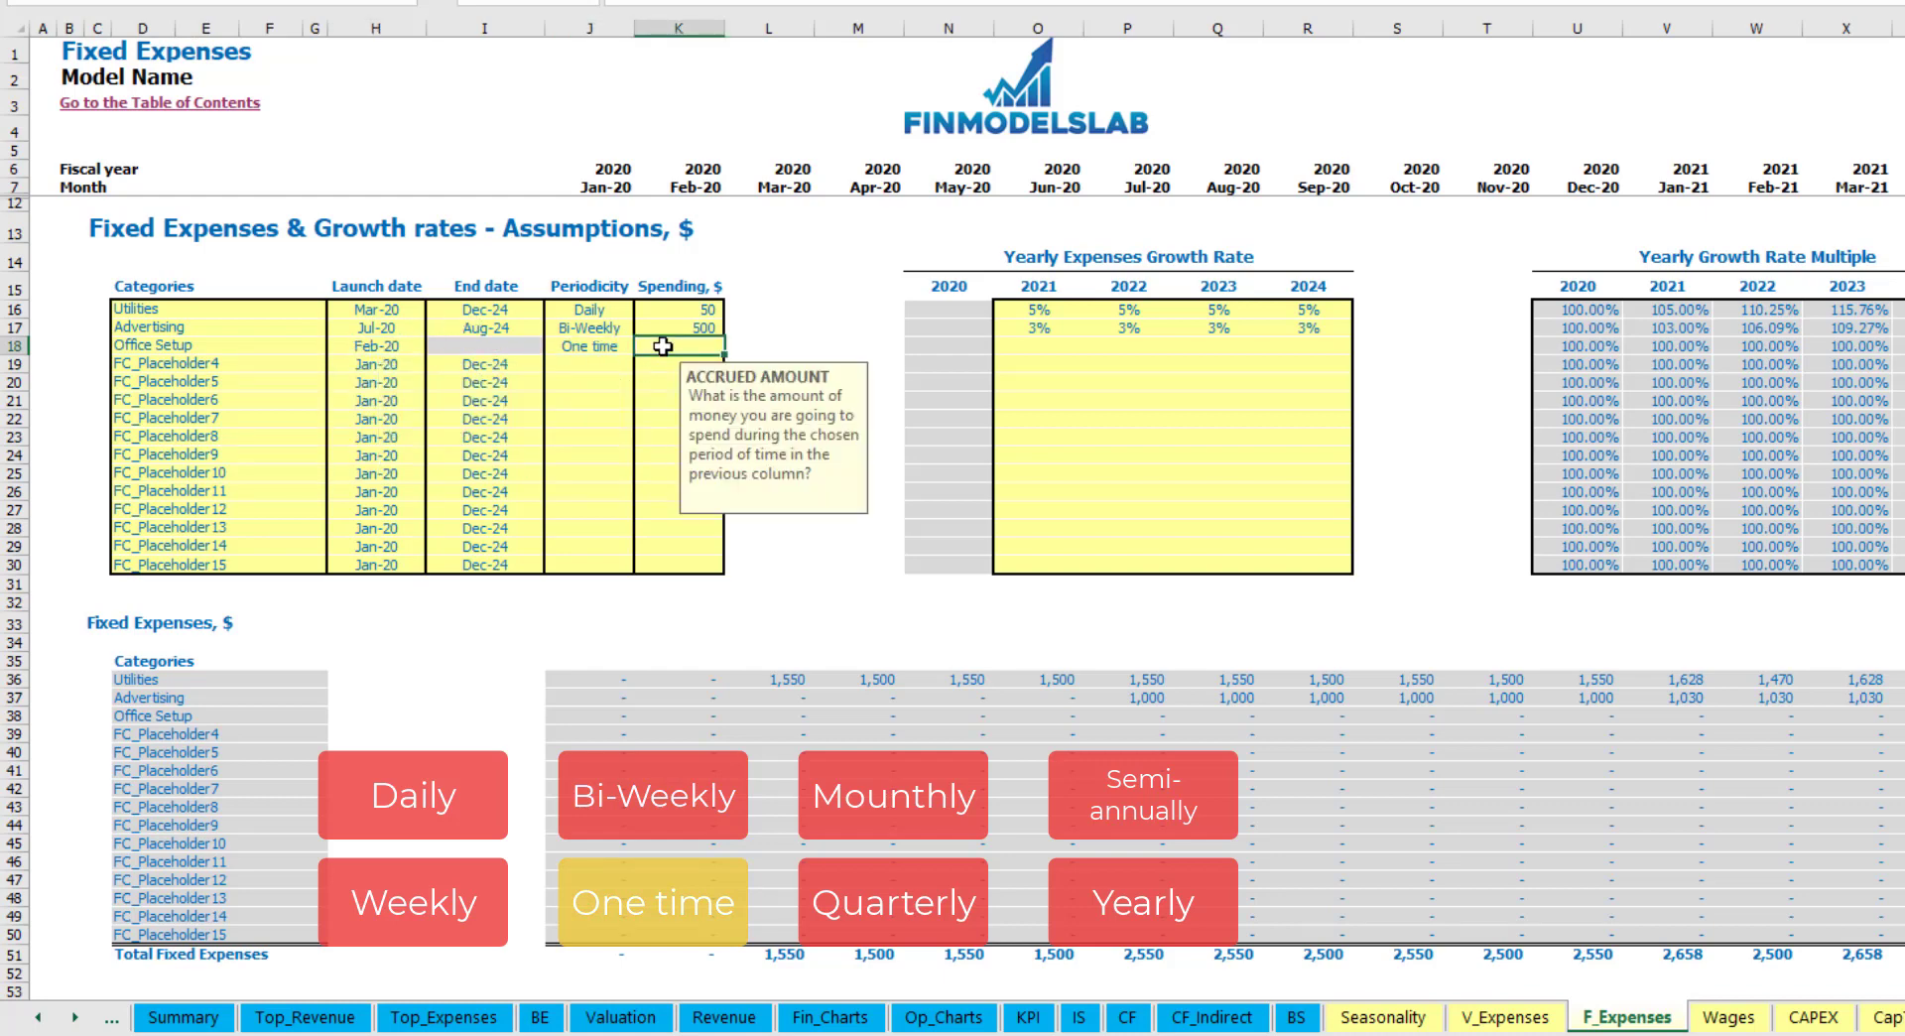
type("5000")
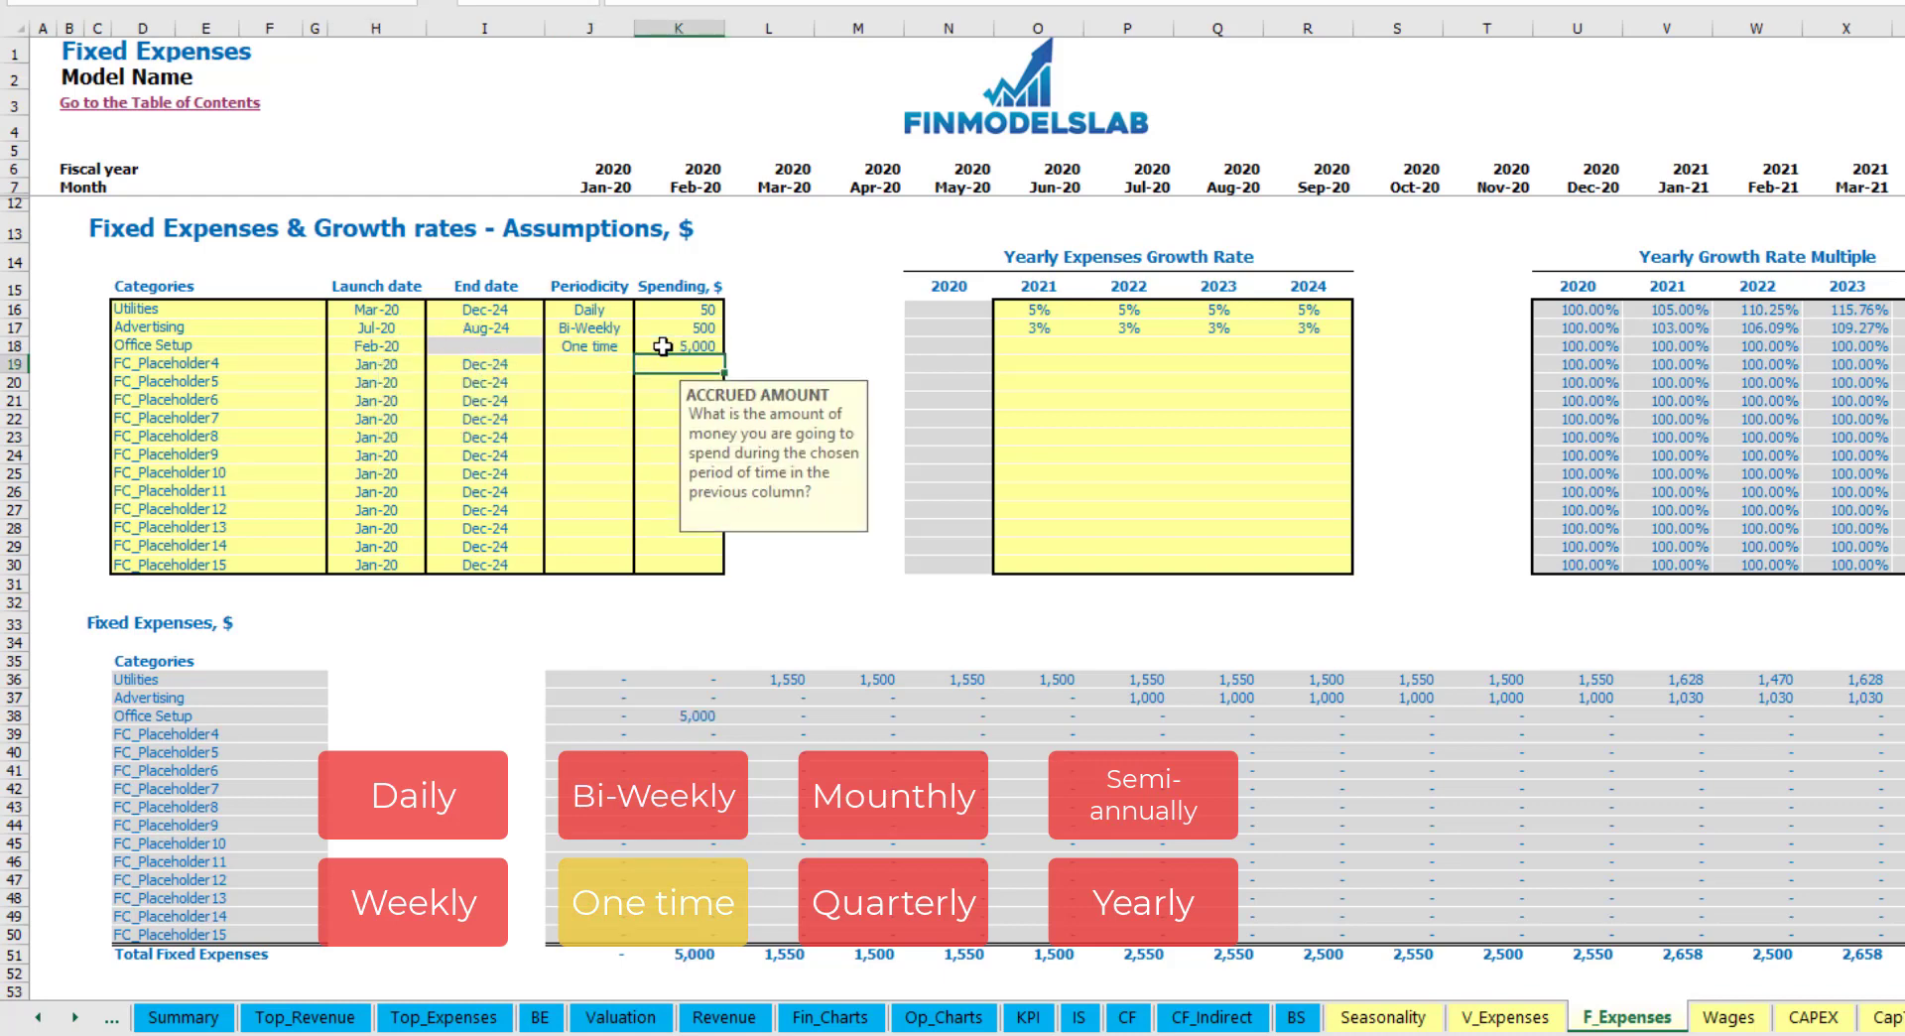
- Check the Office Setup growth rate cells for 2021 through 2024 and its one-time expense in Feb-20
left_click_drag(1039, 346, 1310, 347)
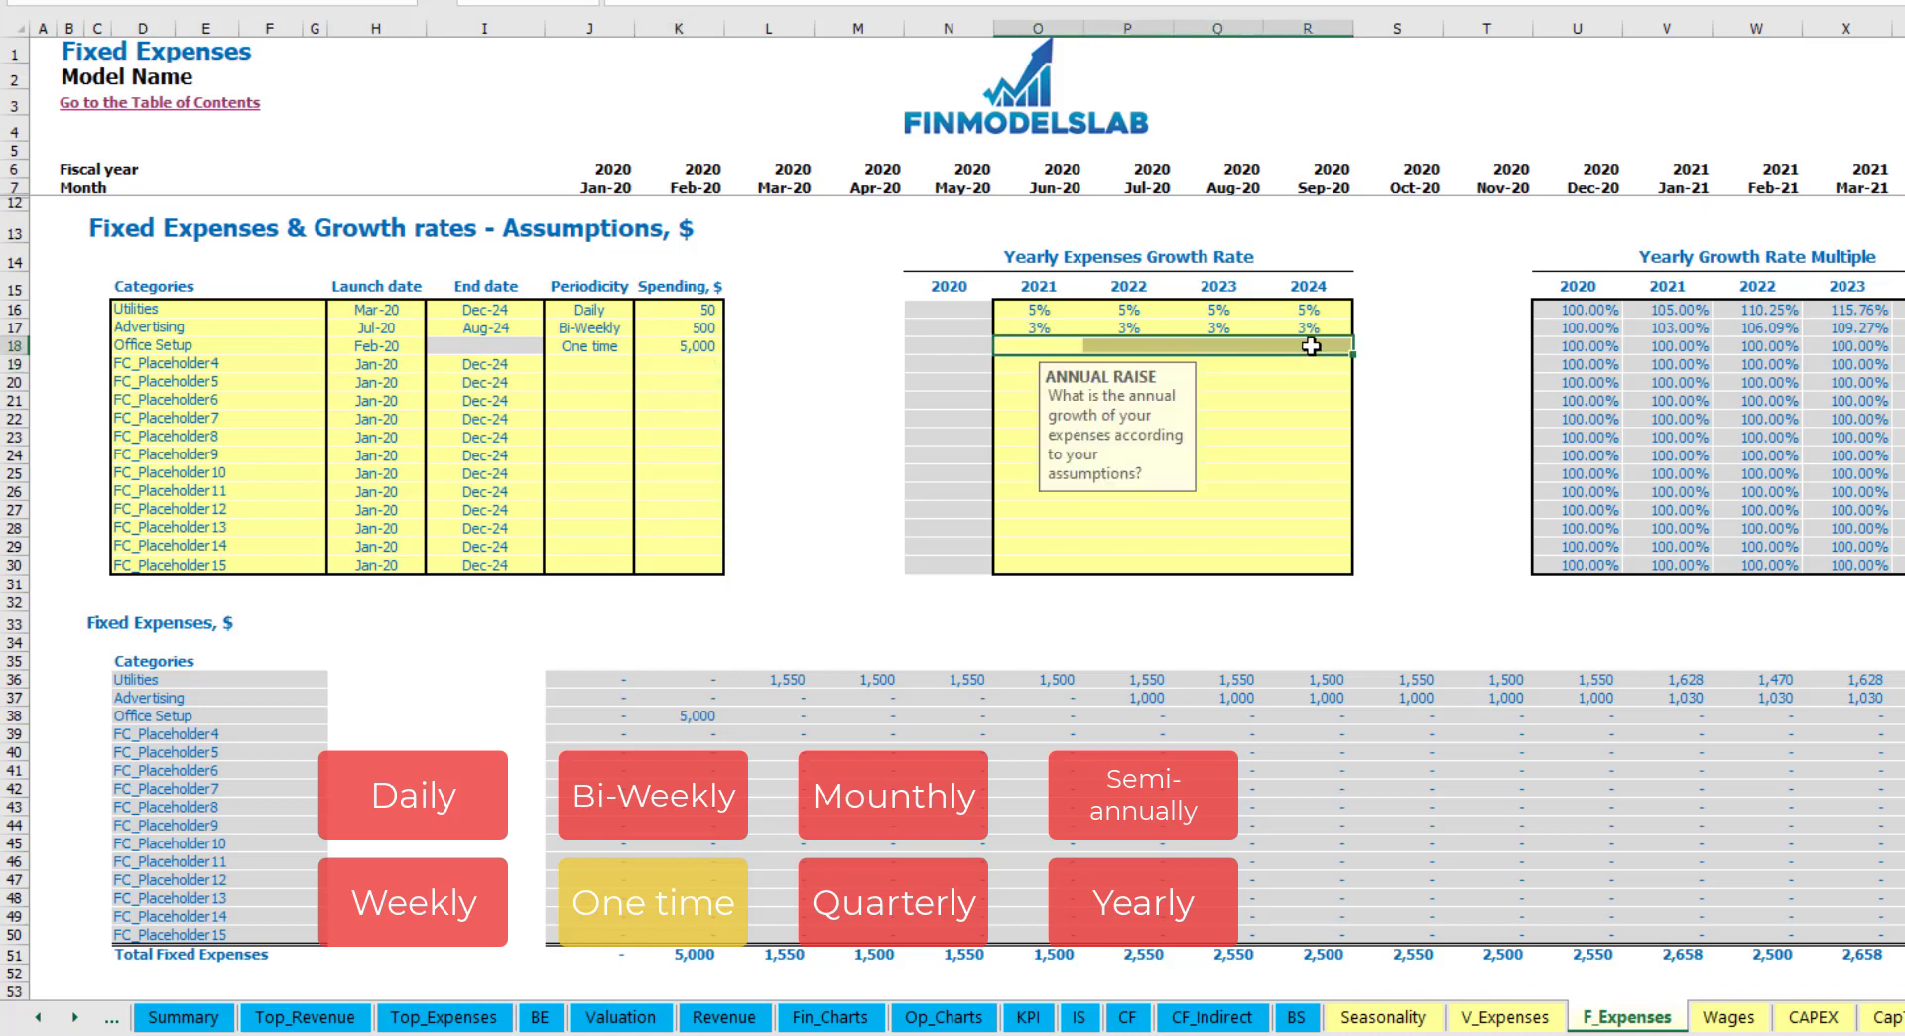
left_click(716, 712)
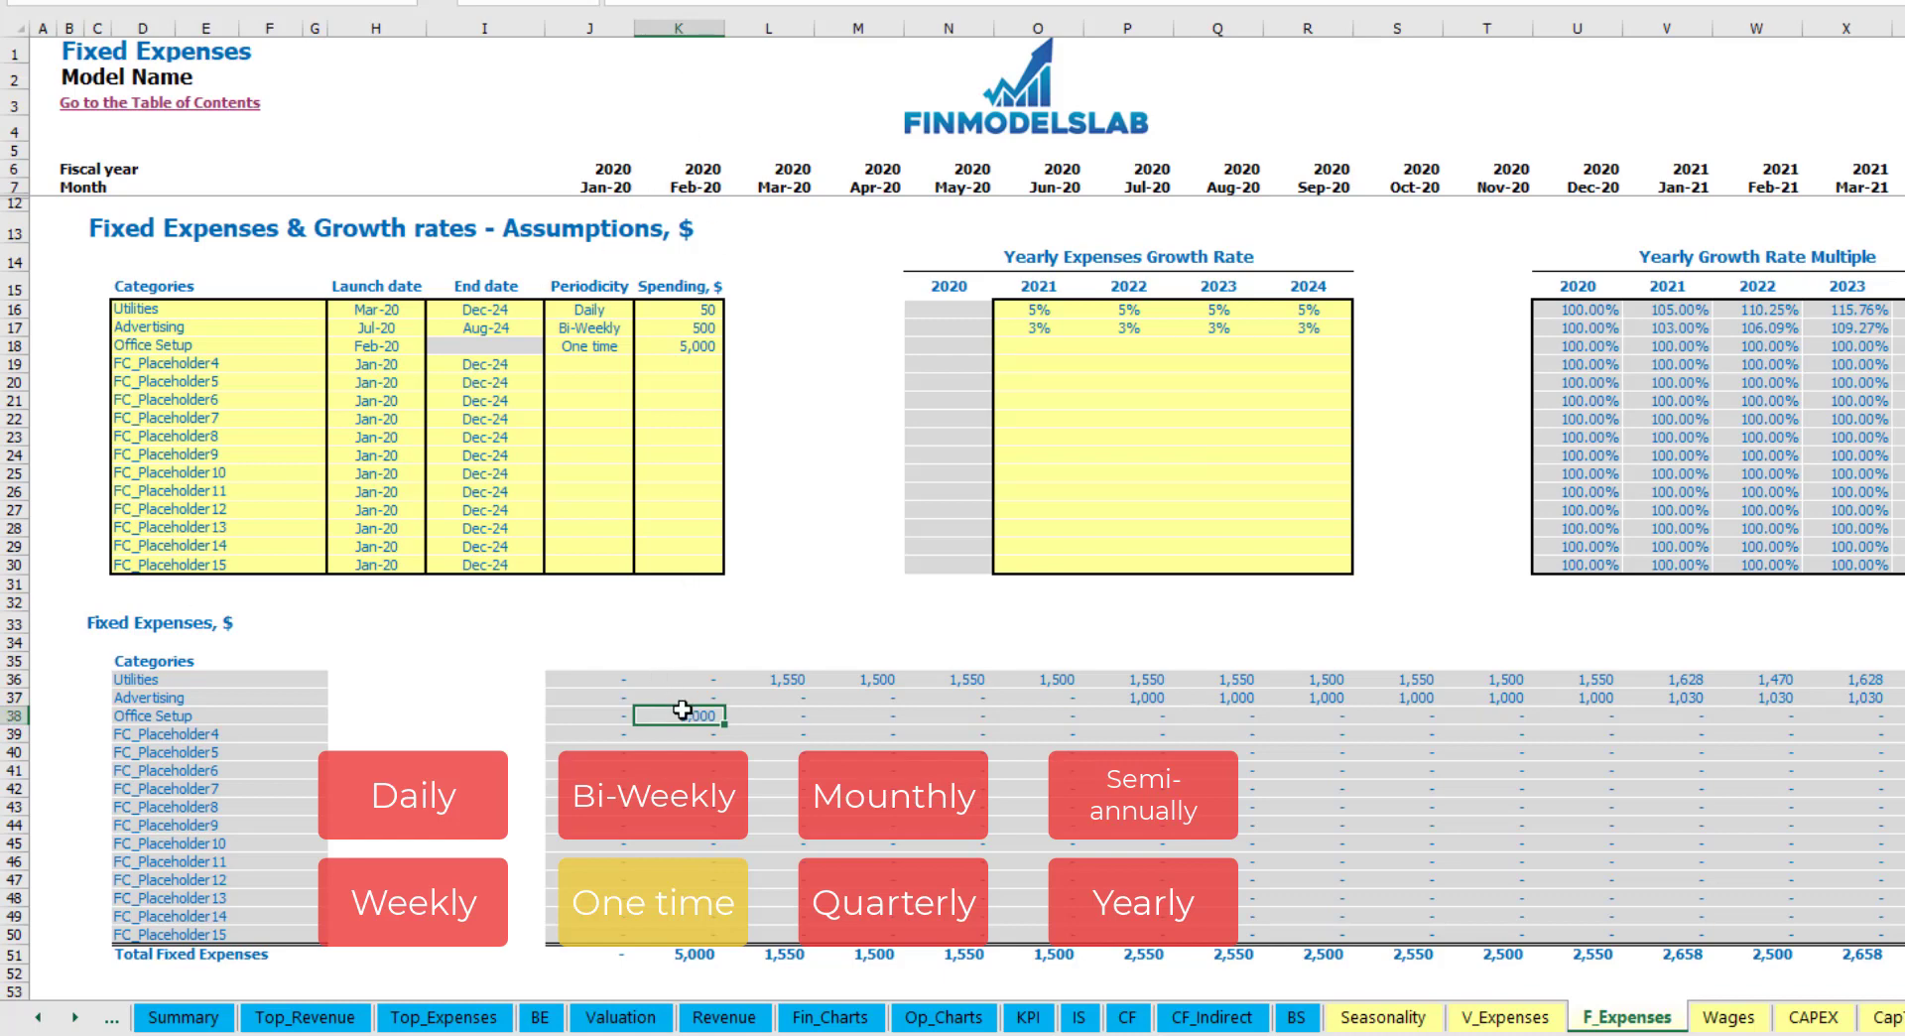
- Name the fourth fixed expense category Insurance
left_click(278, 369)
type("I")
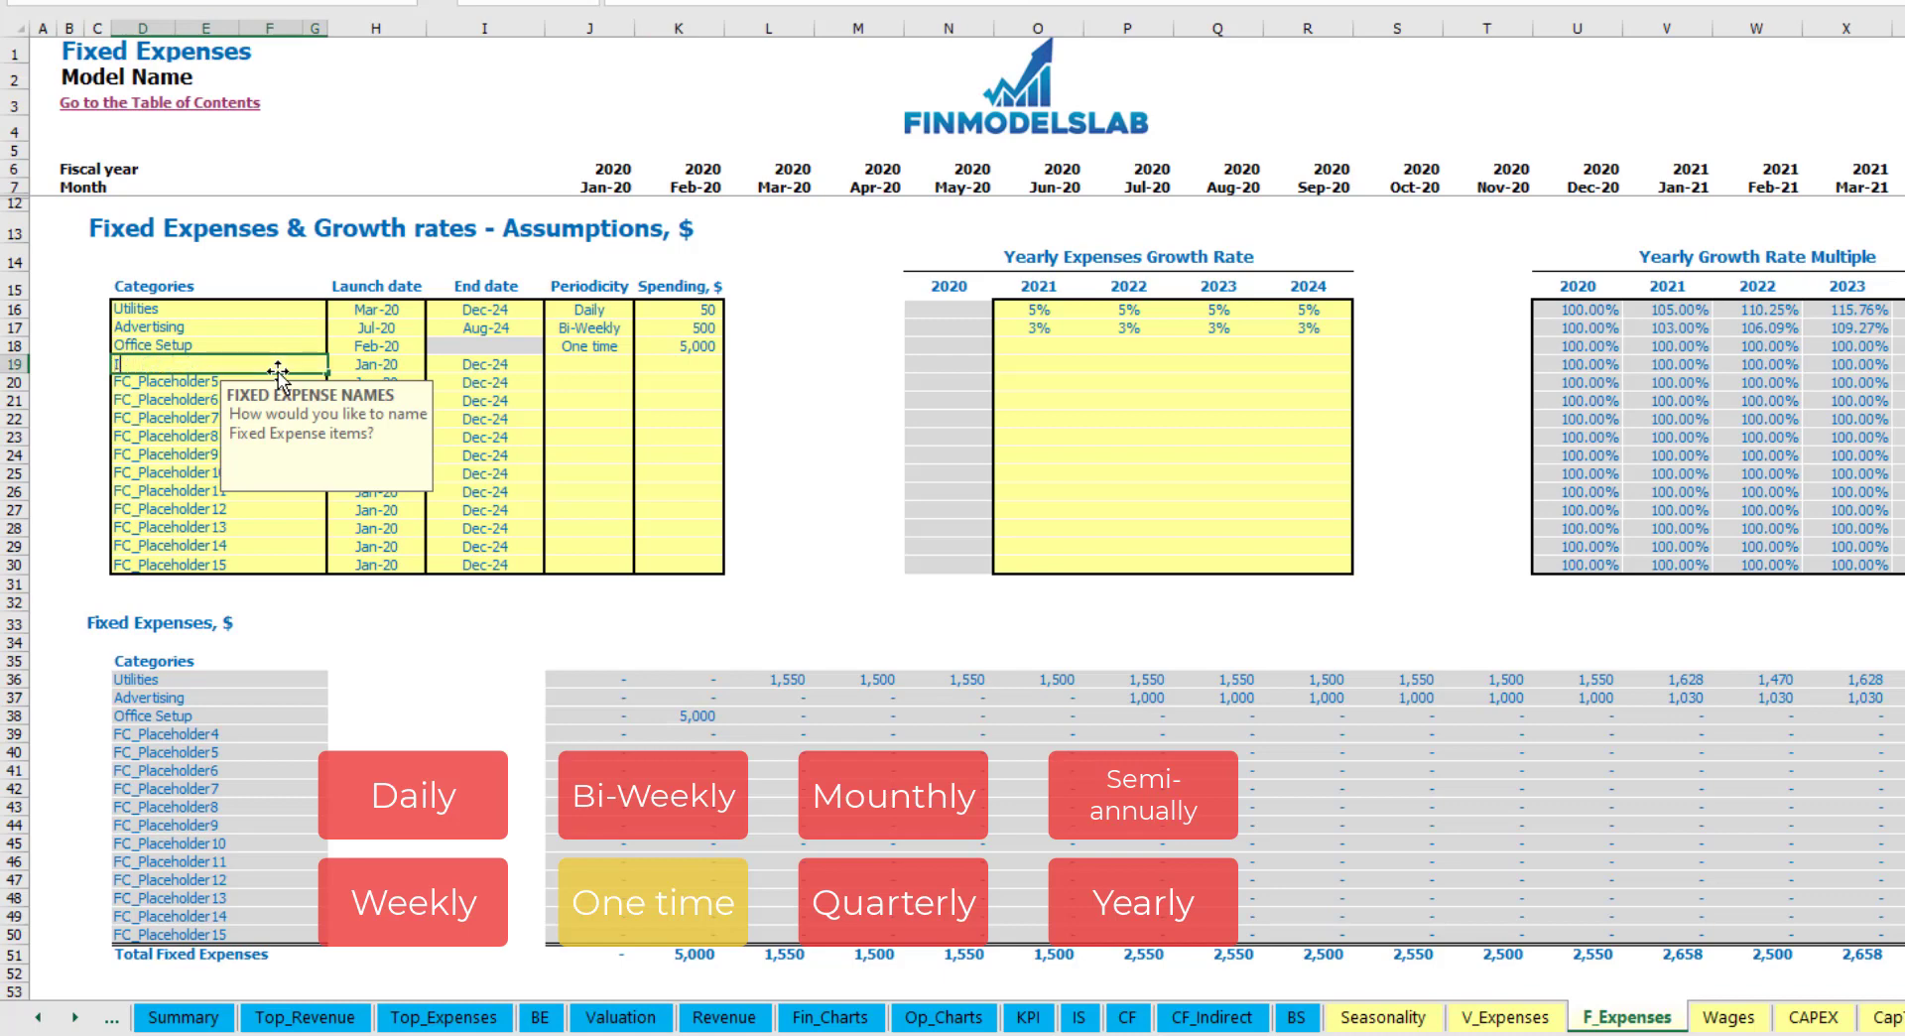
type("nsurance")
key("Return")
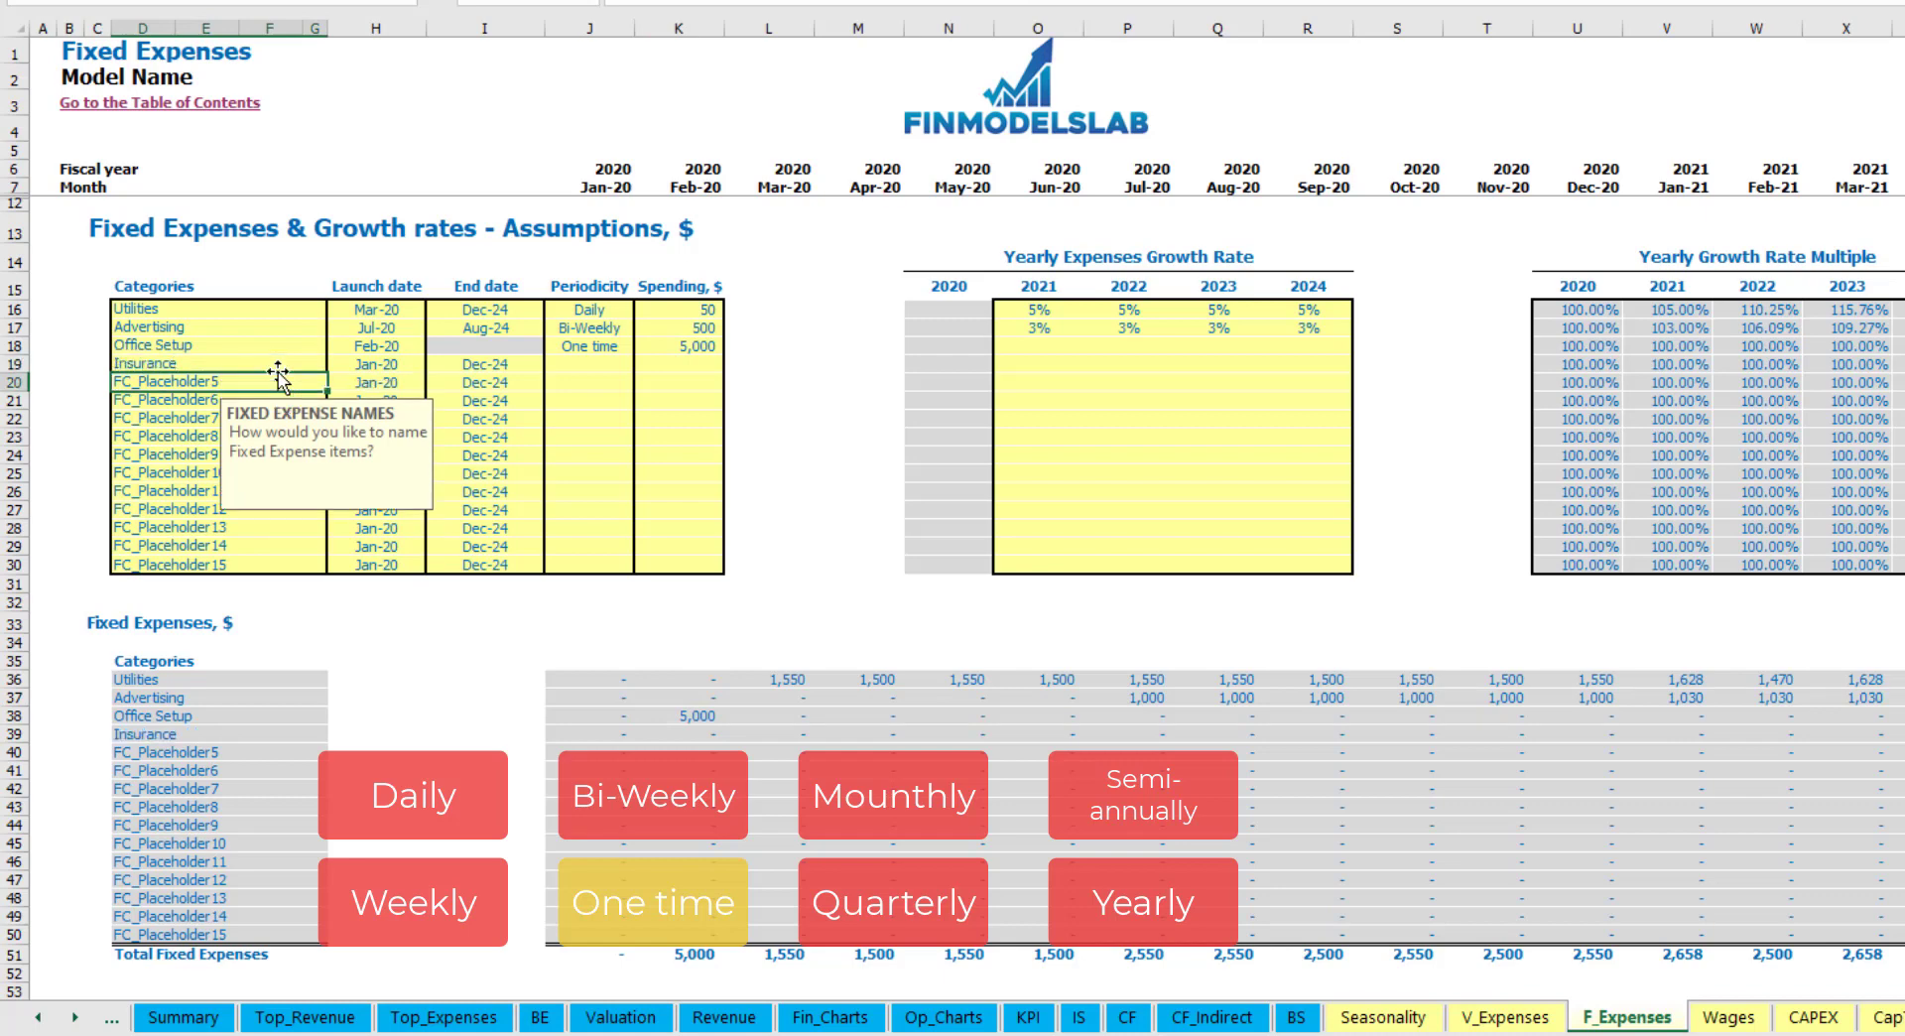
- Set the Insurance periodicity to Monthly and its spending to $1,000
left_click(378, 368)
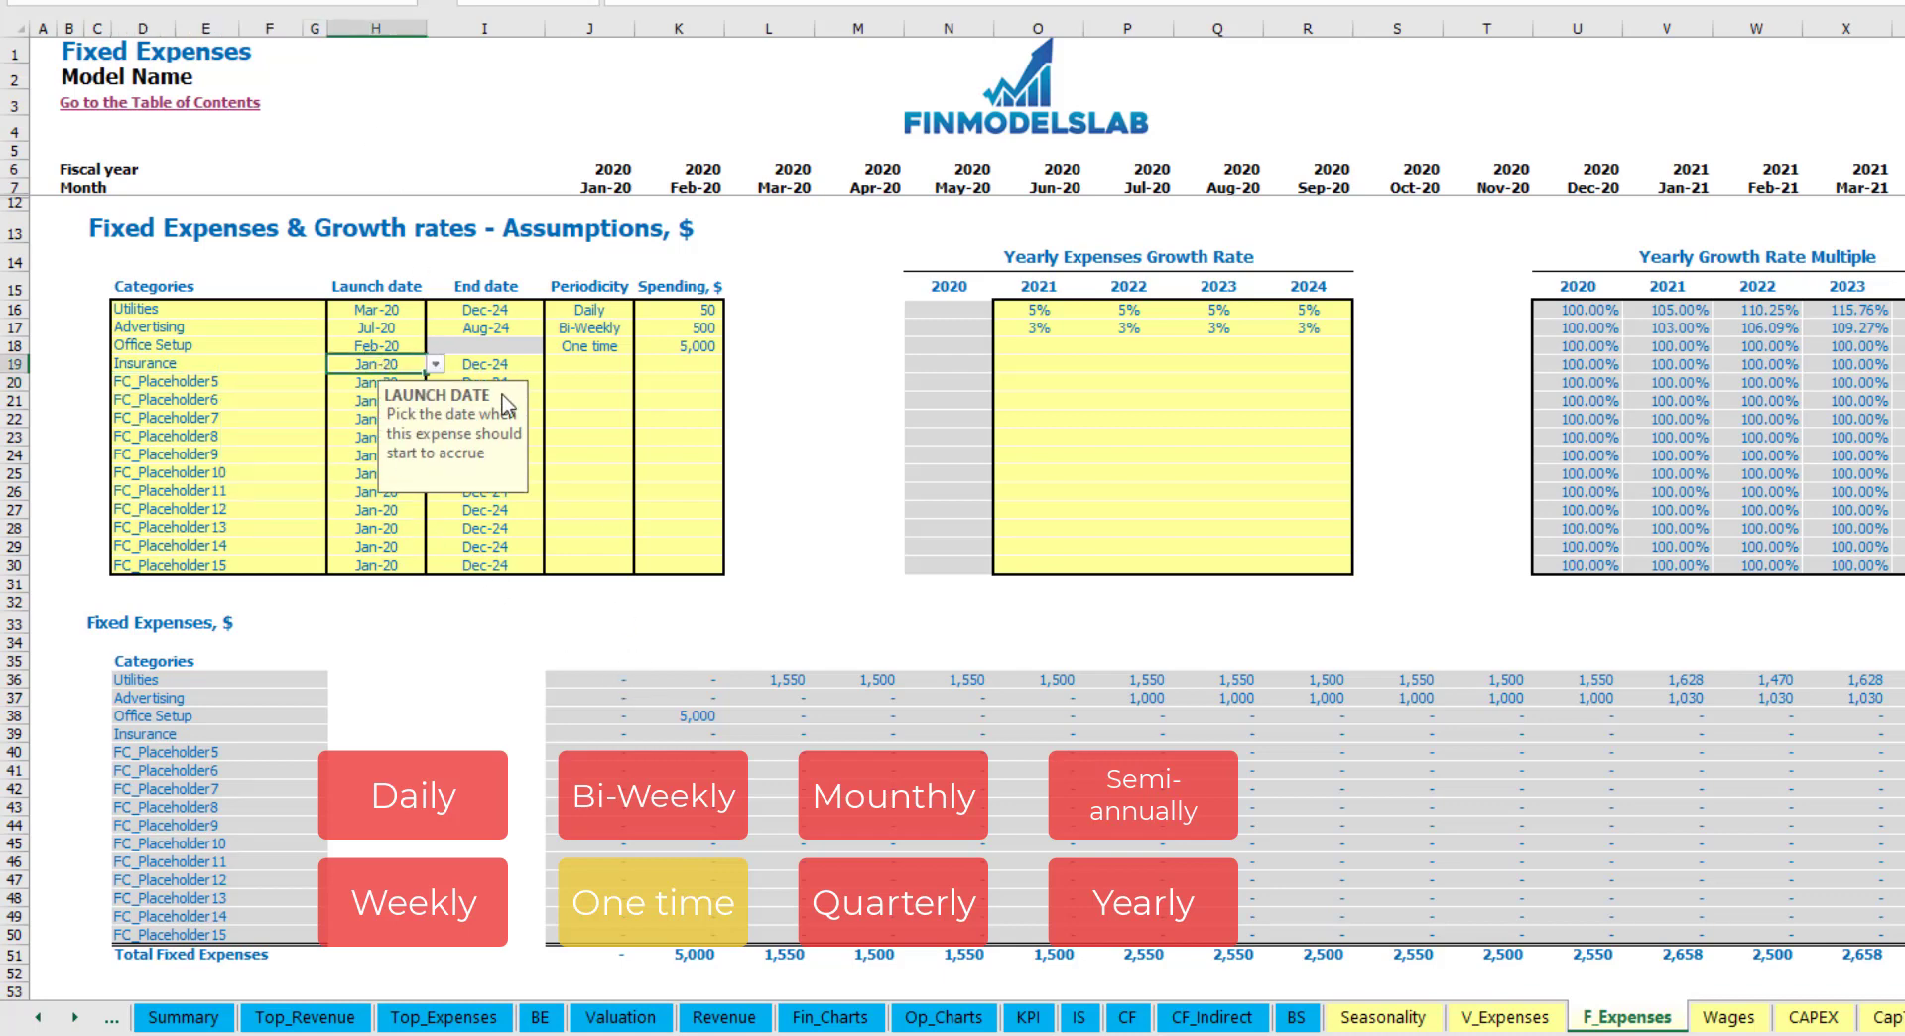
left_click(506, 365)
left_click(620, 365)
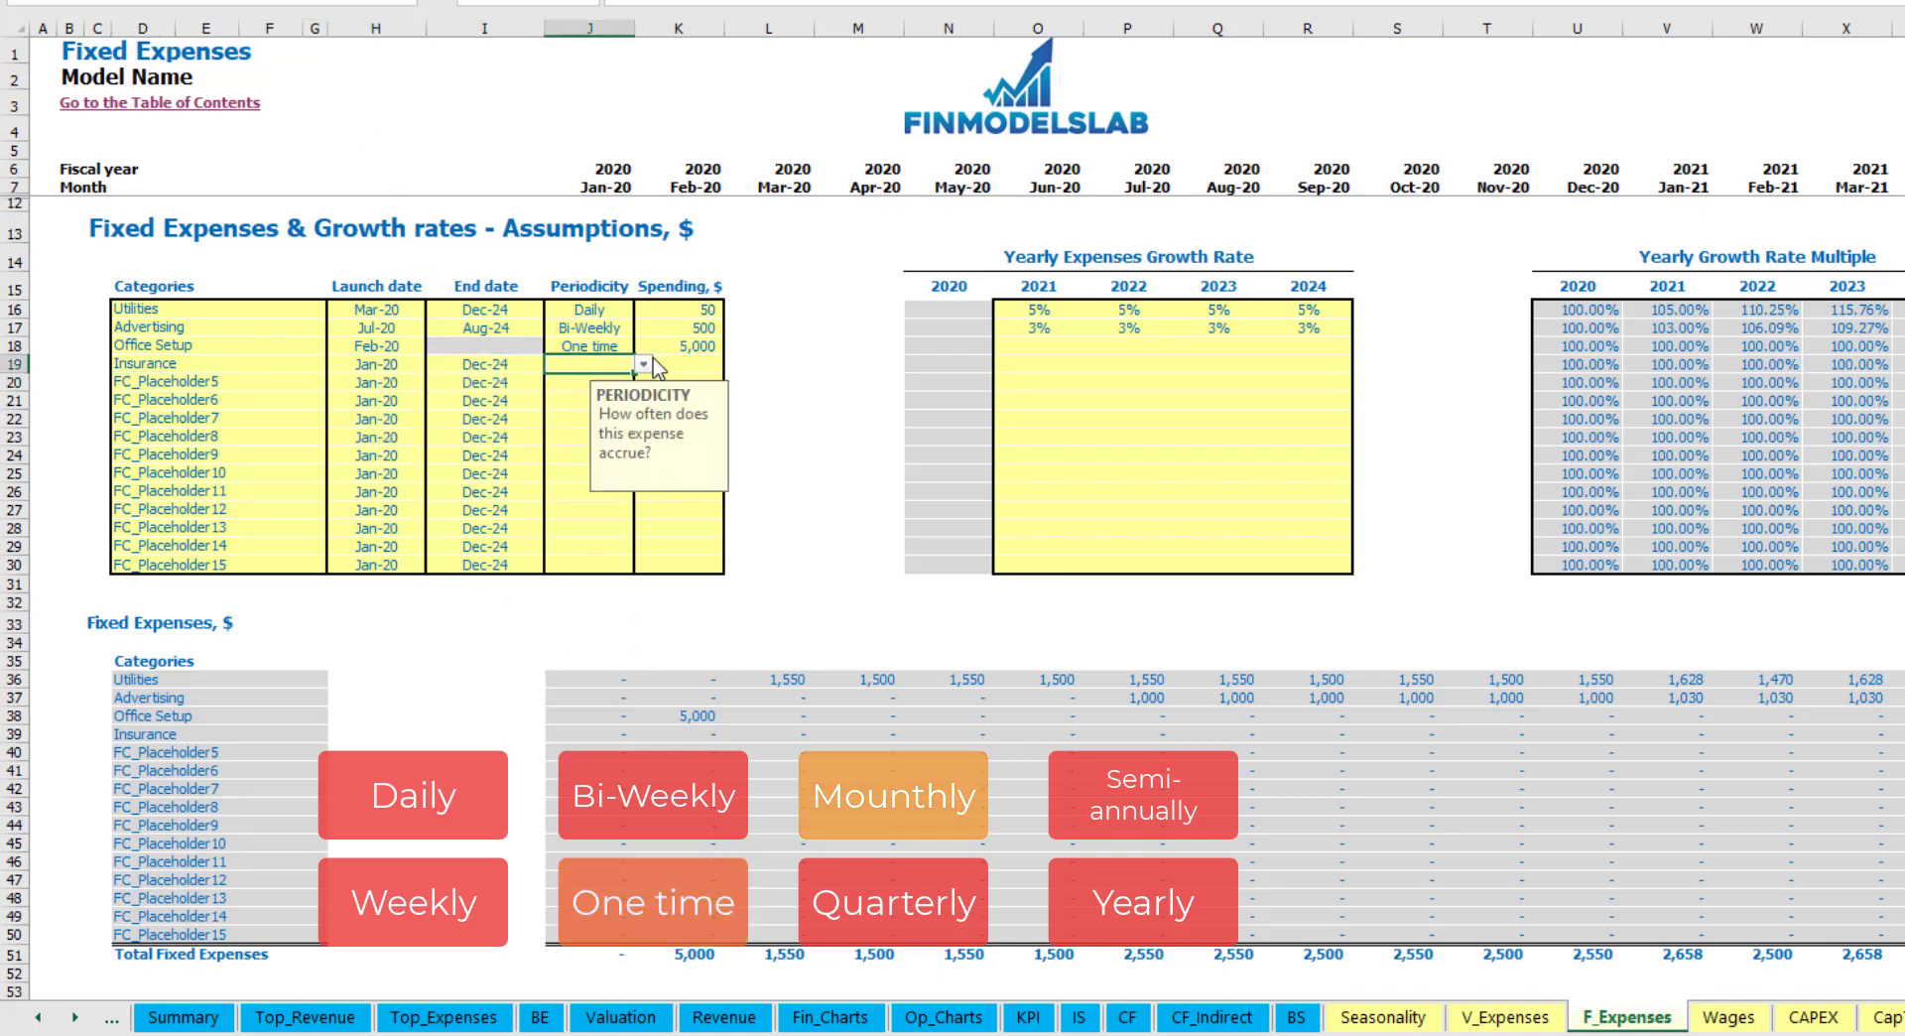
left_click(643, 365)
left_click(588, 434)
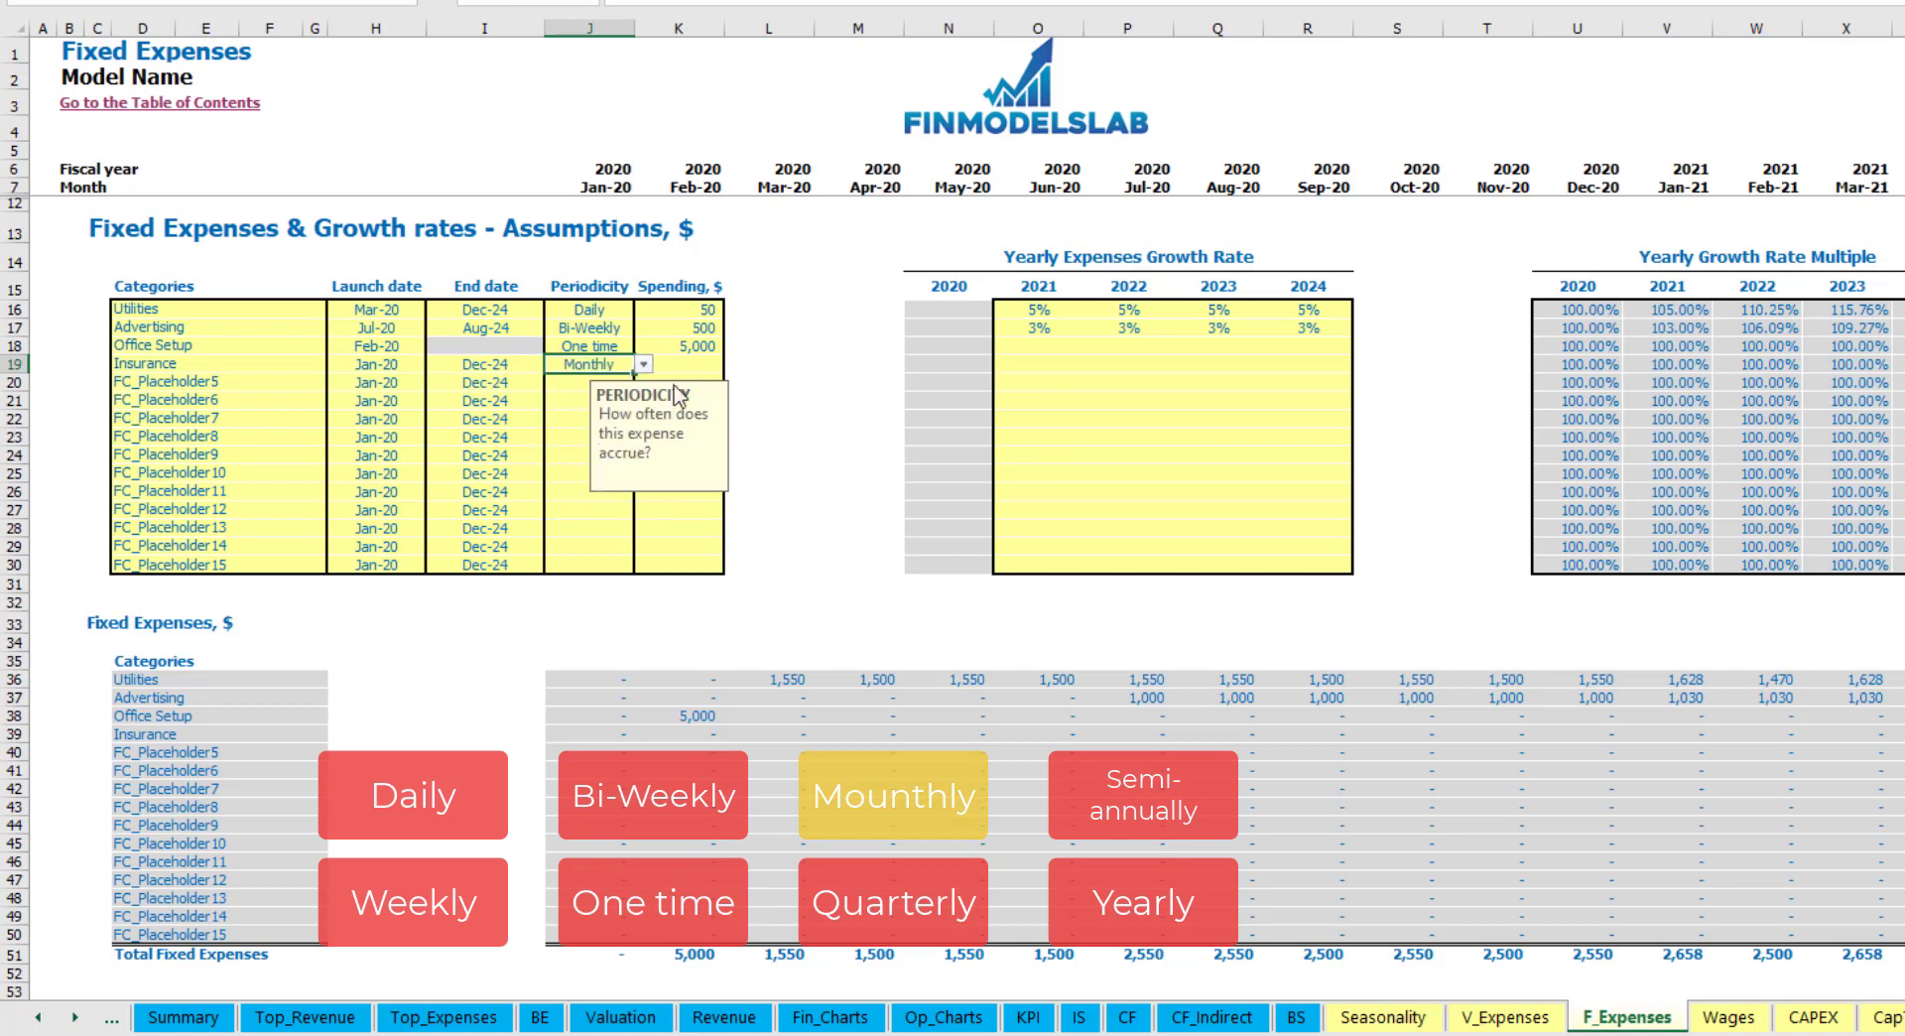
left_click(692, 365)
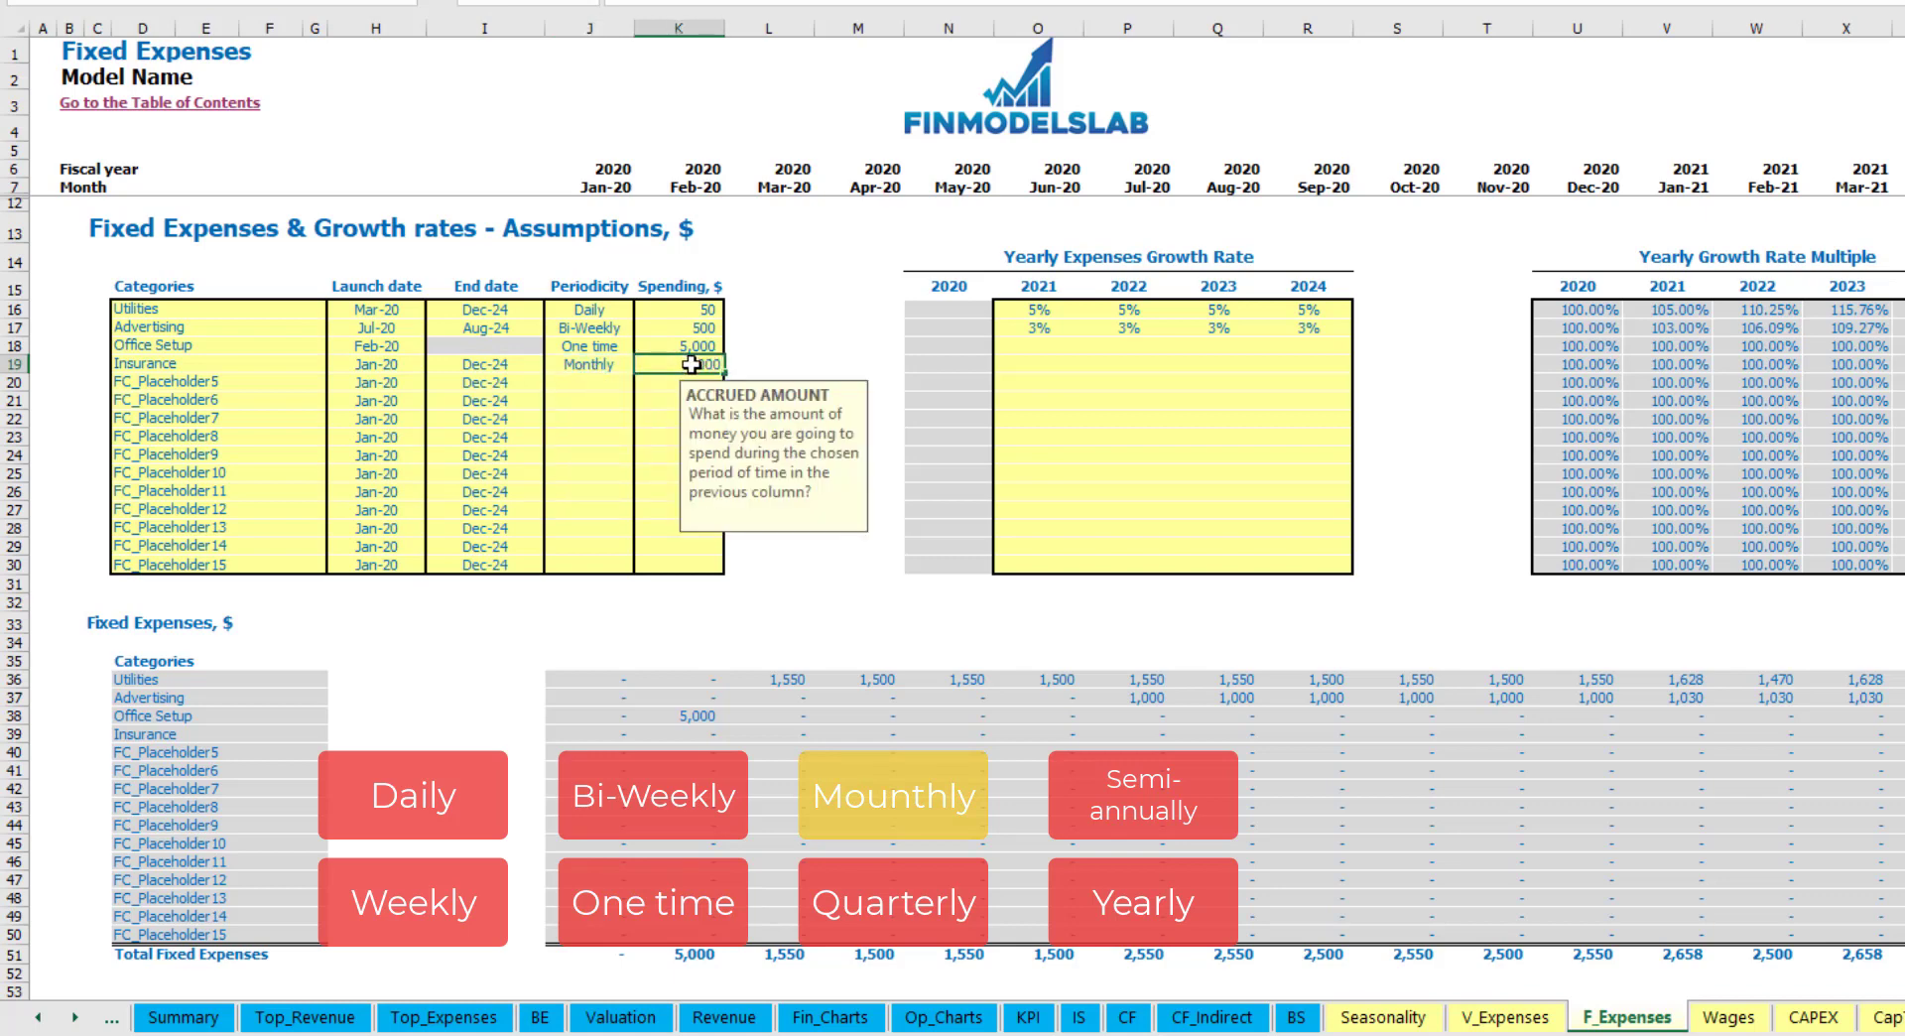
type("1000")
- Set the Insurance yearly expenses growth rates to 5% for 2021, 3% for 2022, 2% for 2023 and 1% for 2024
left_click(1040, 369)
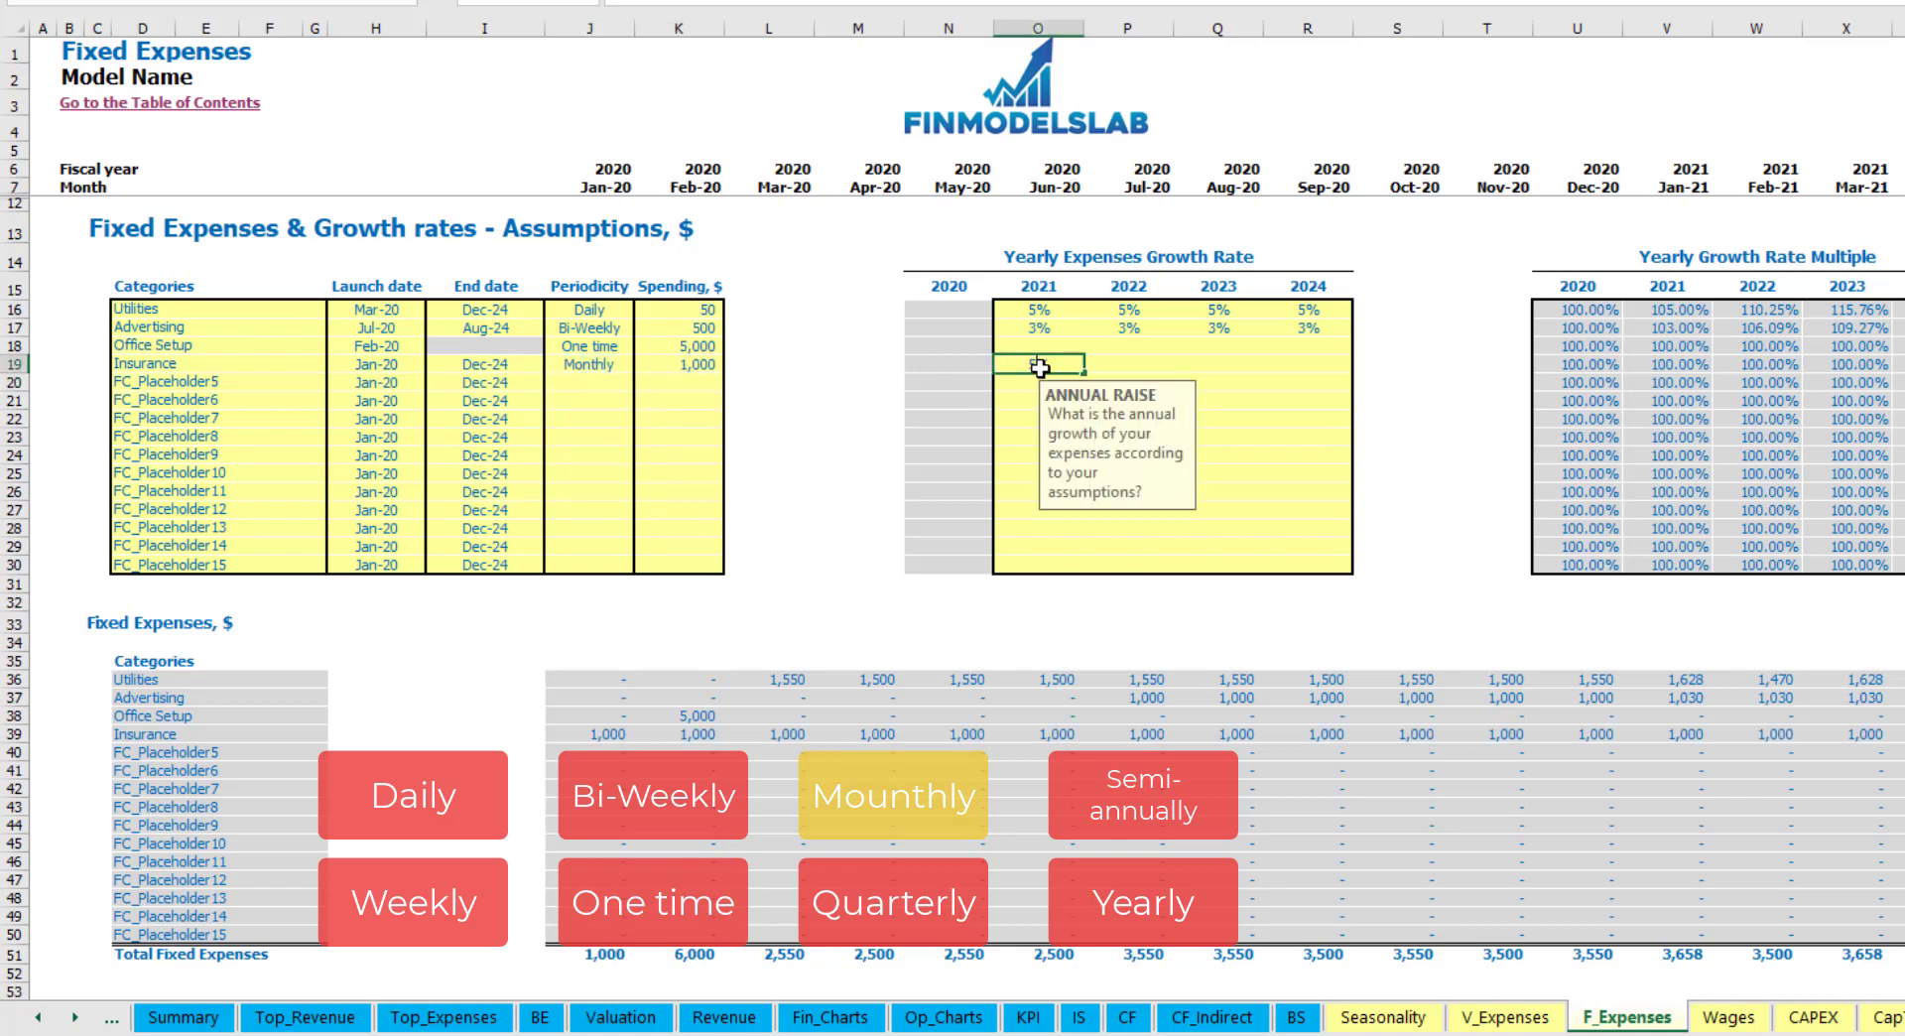
type("5")
key("Return")
left_click(1039, 368)
key("Tab")
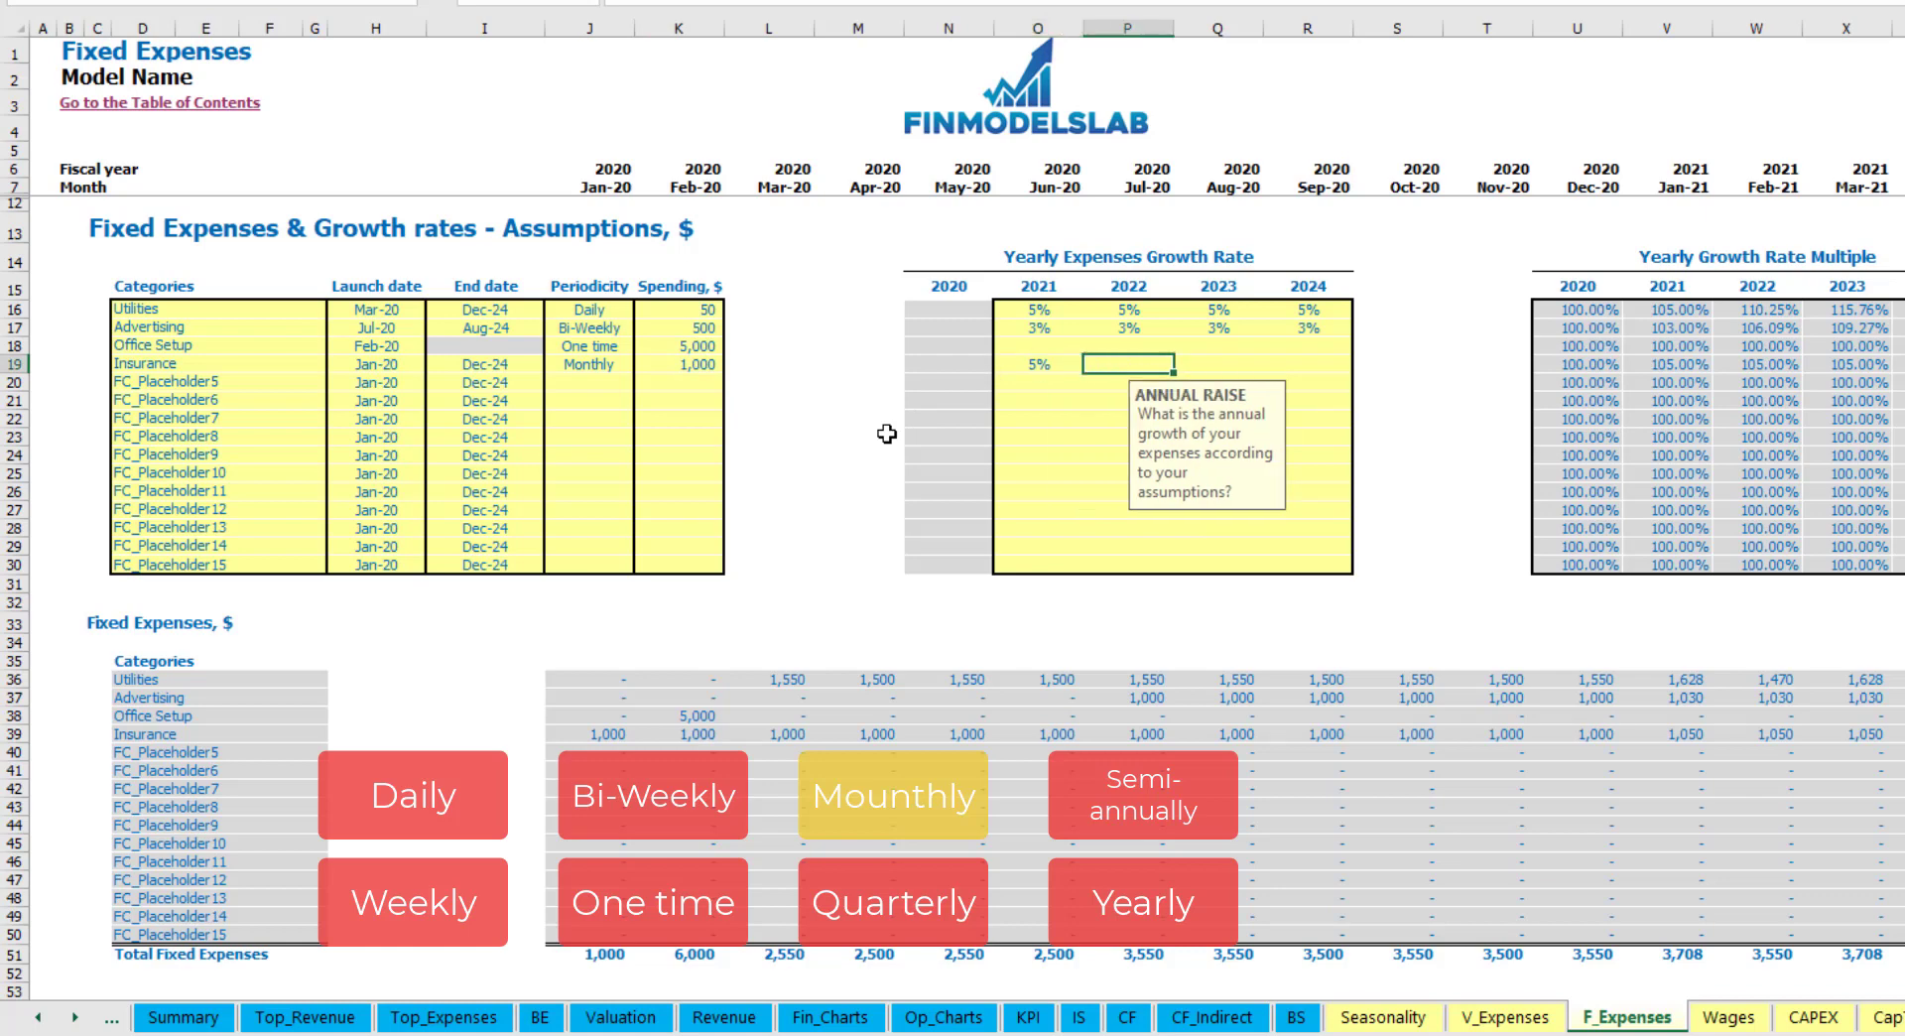
type("3")
key("ctrl+Return")
key("Tab")
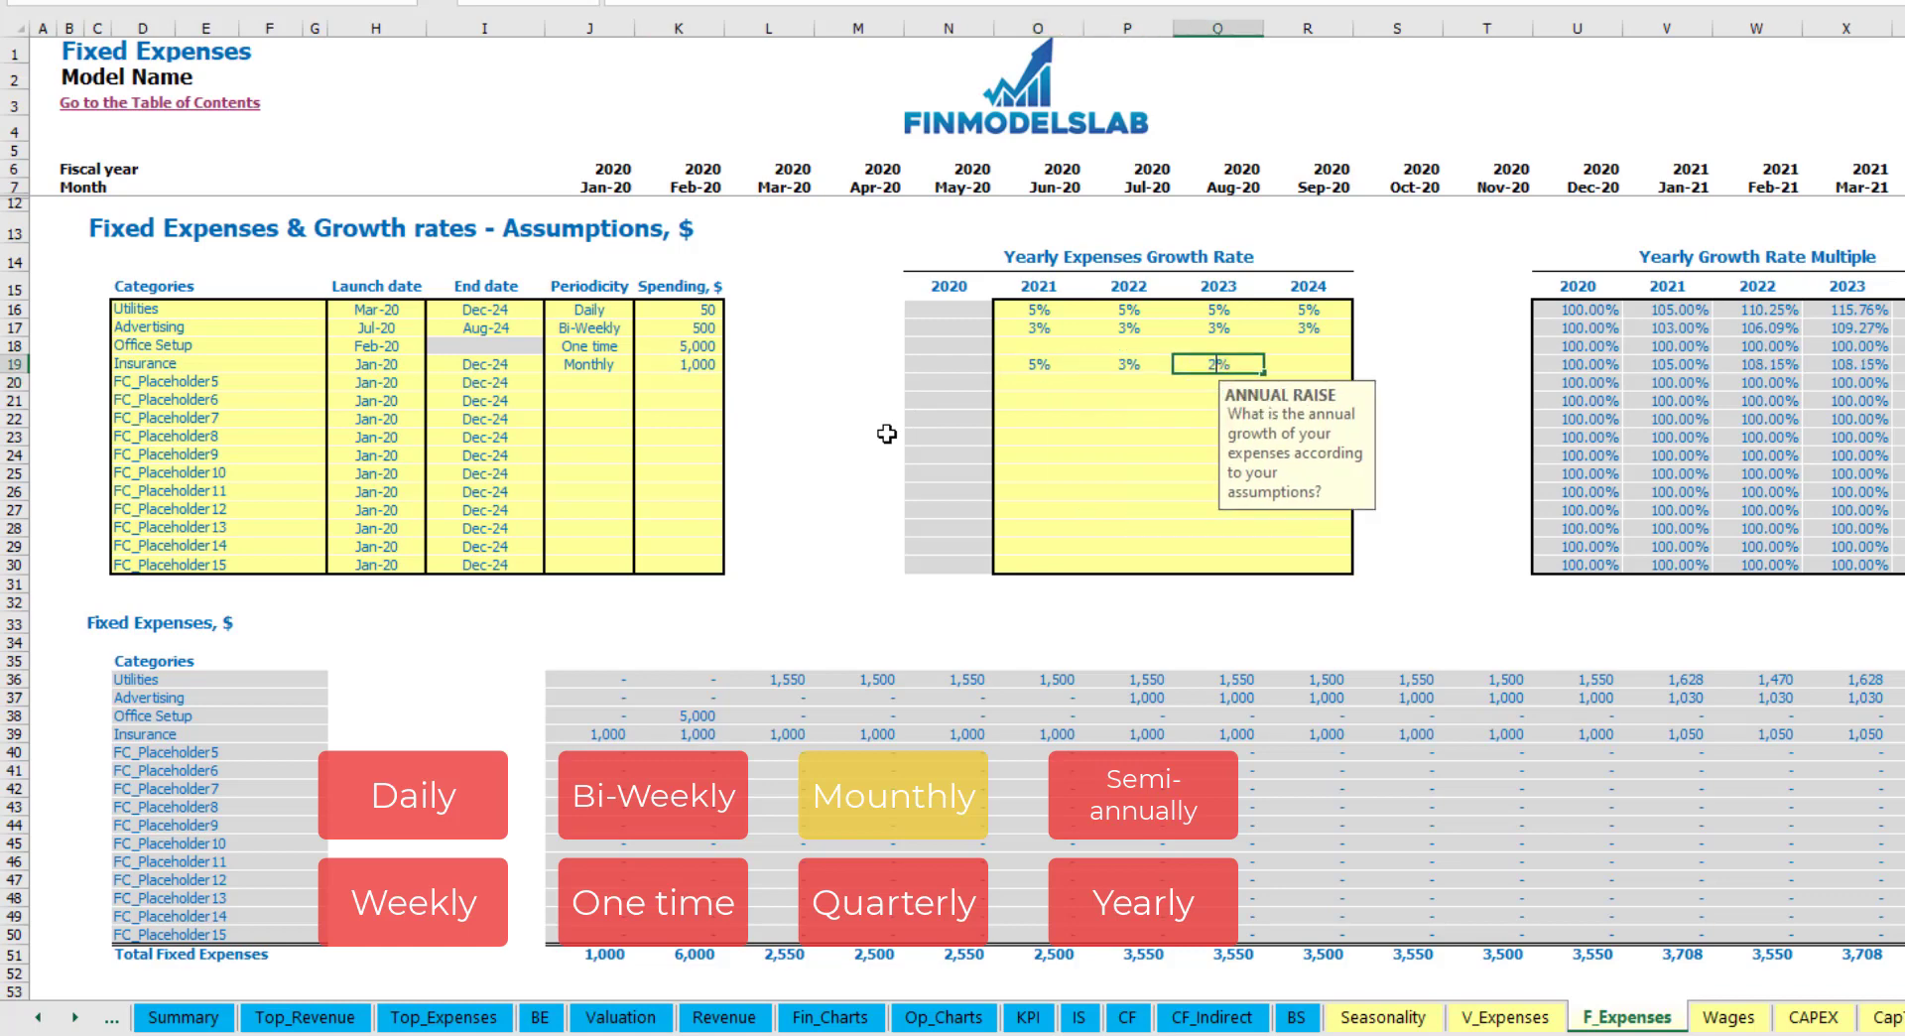
type("2")
key("Tab")
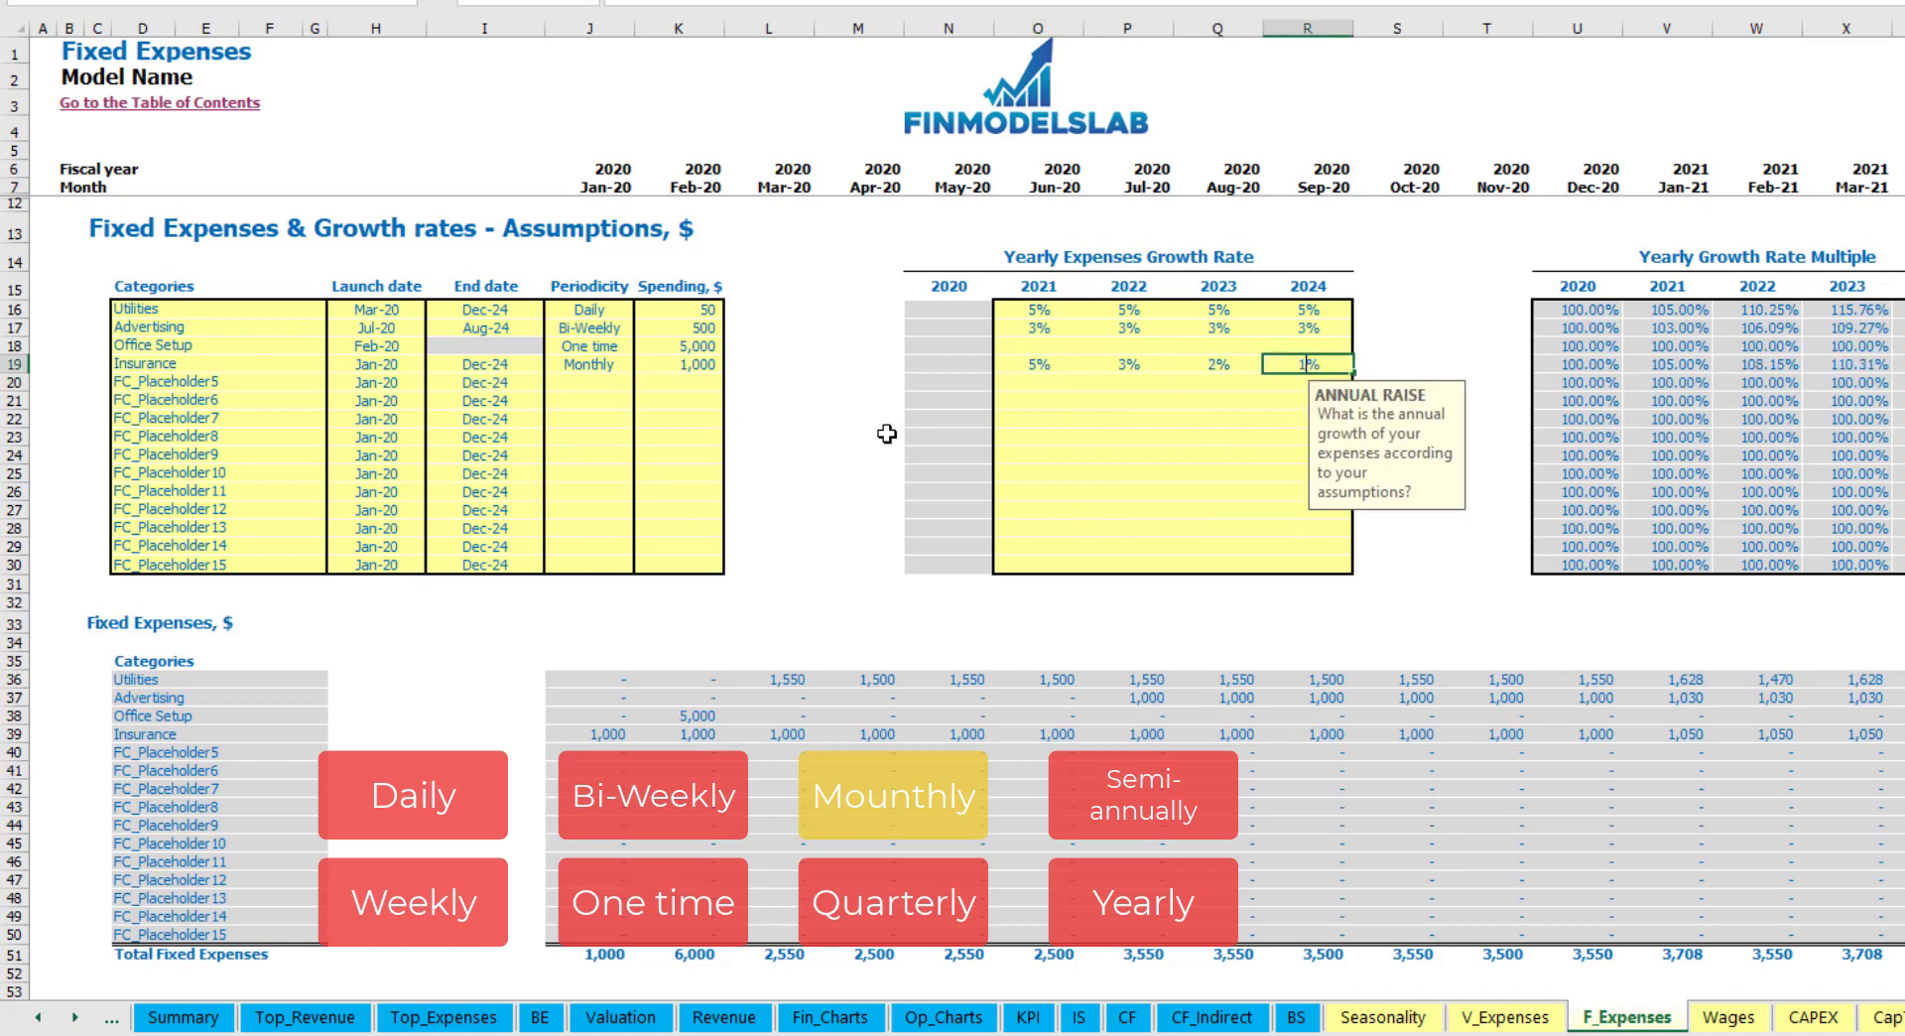
type("1")
key("Return")
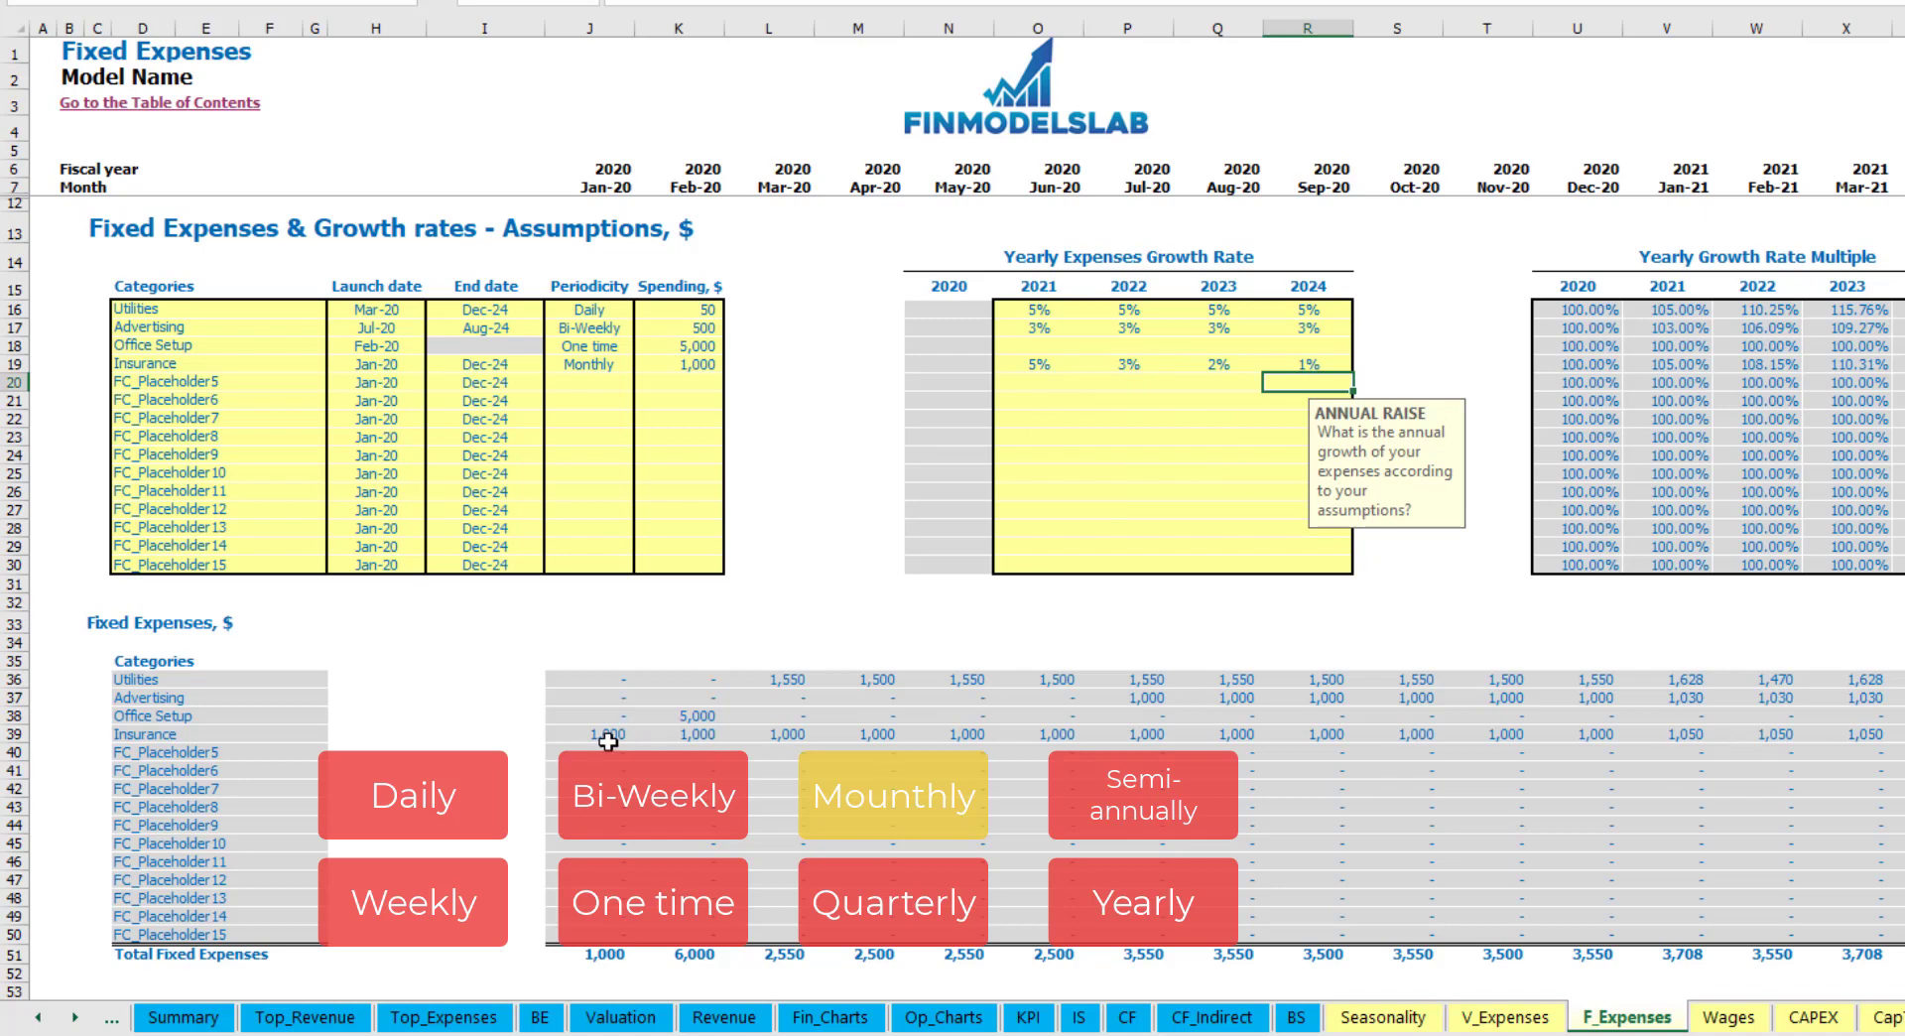
- Examine the monthly Insurance expenses through 2020 and how the growth rate changes them from January 2021
left_click_drag(607, 738, 1623, 738)
left_click(1635, 736)
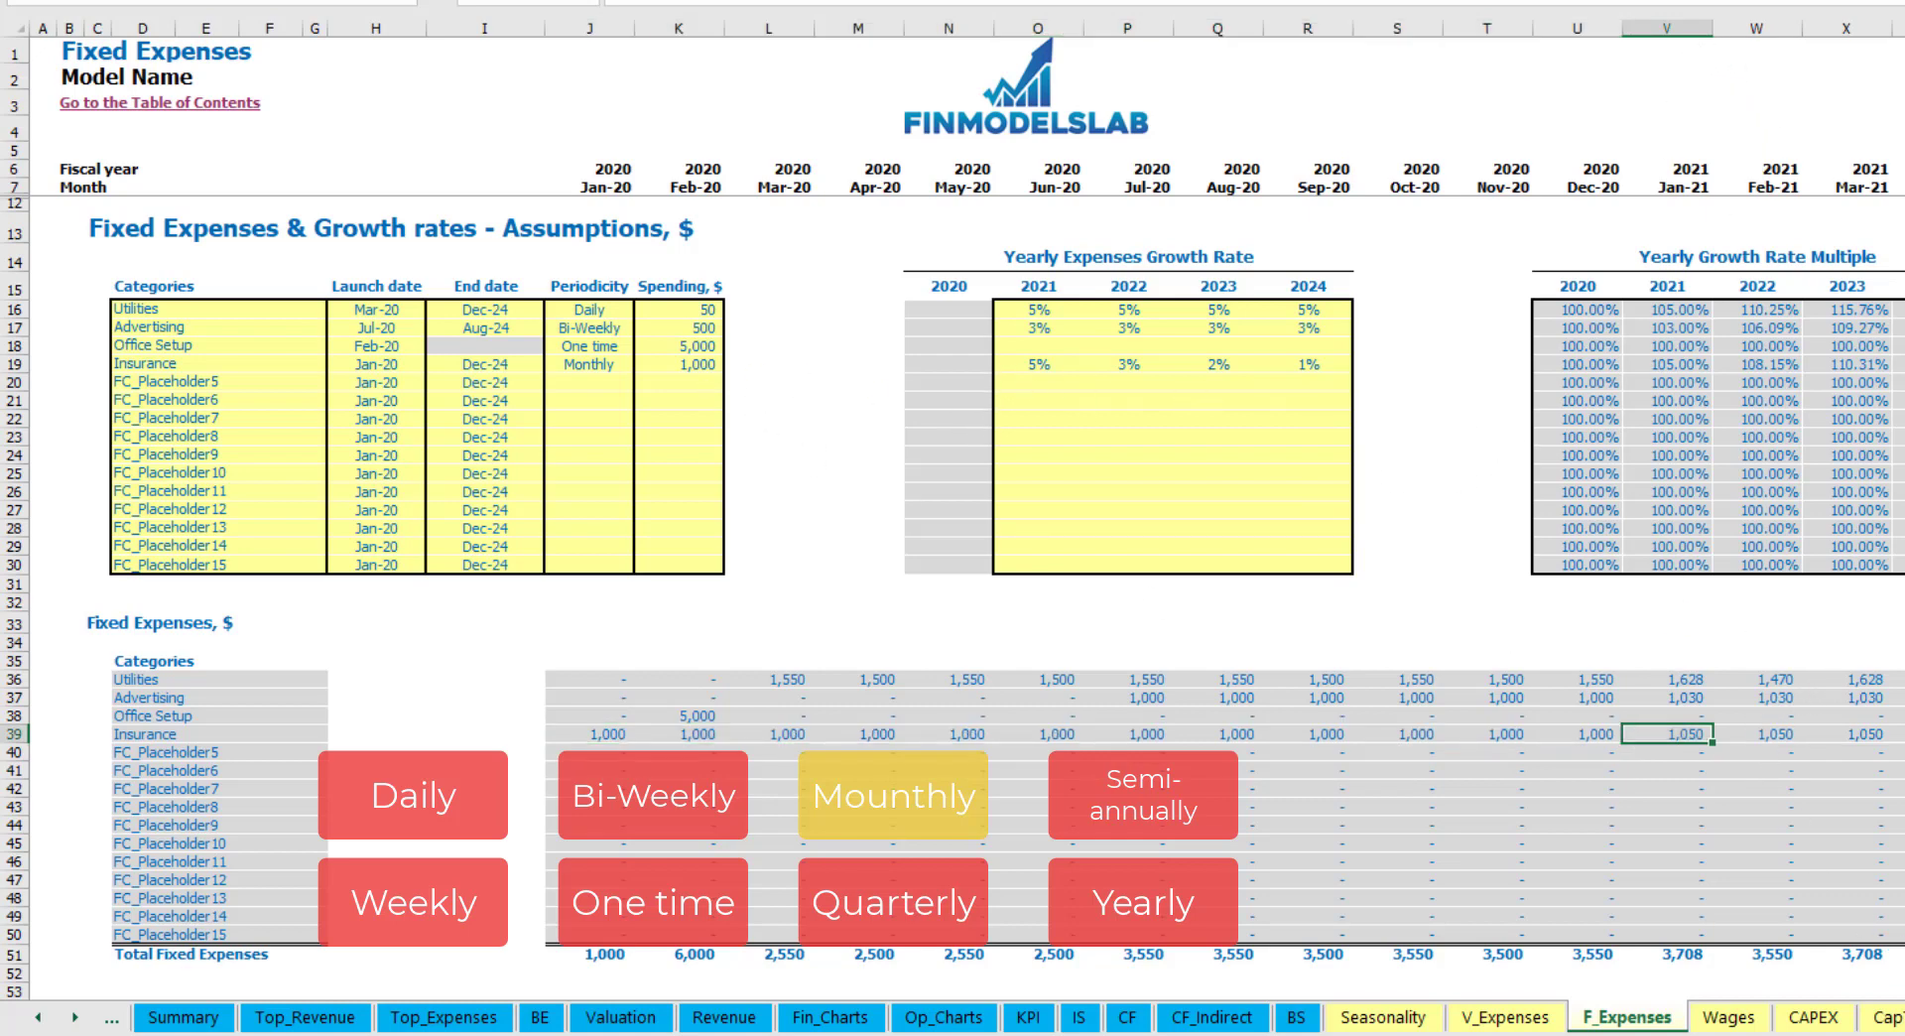
scroll(969, 491, "right", 5)
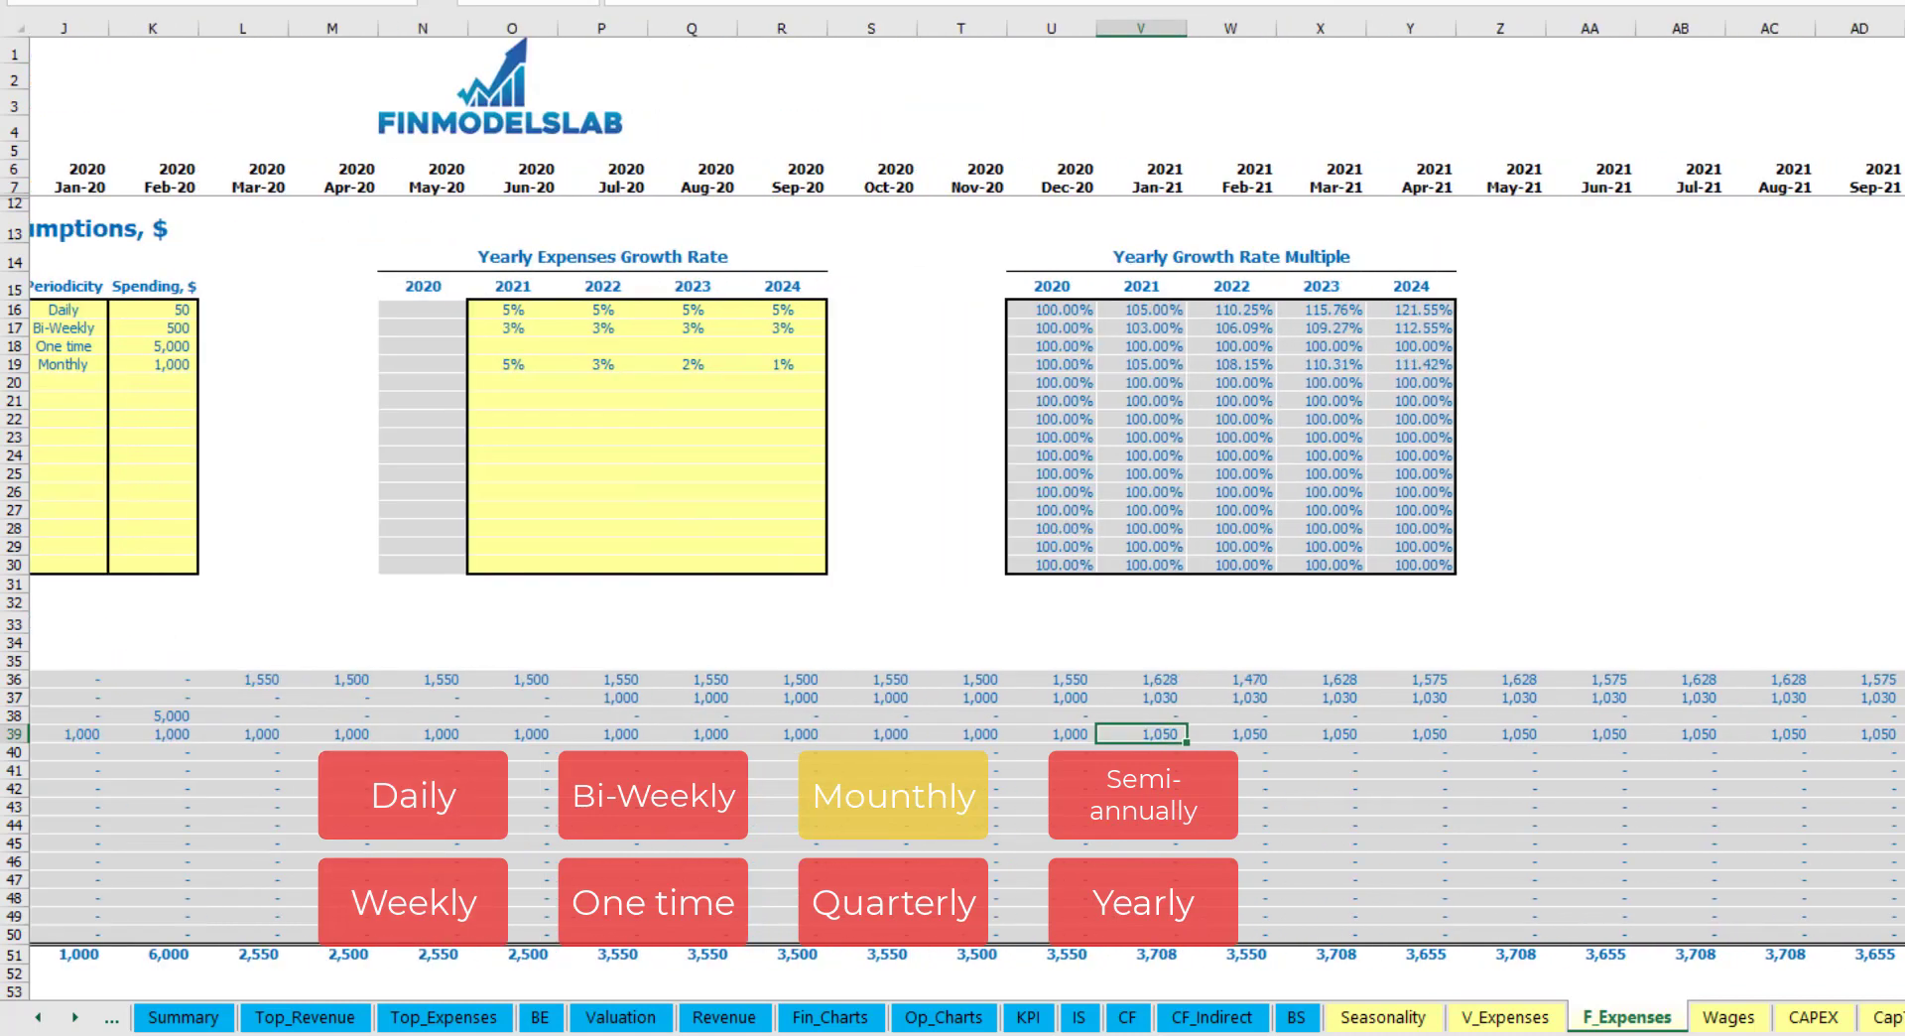
left_click(1903, 28)
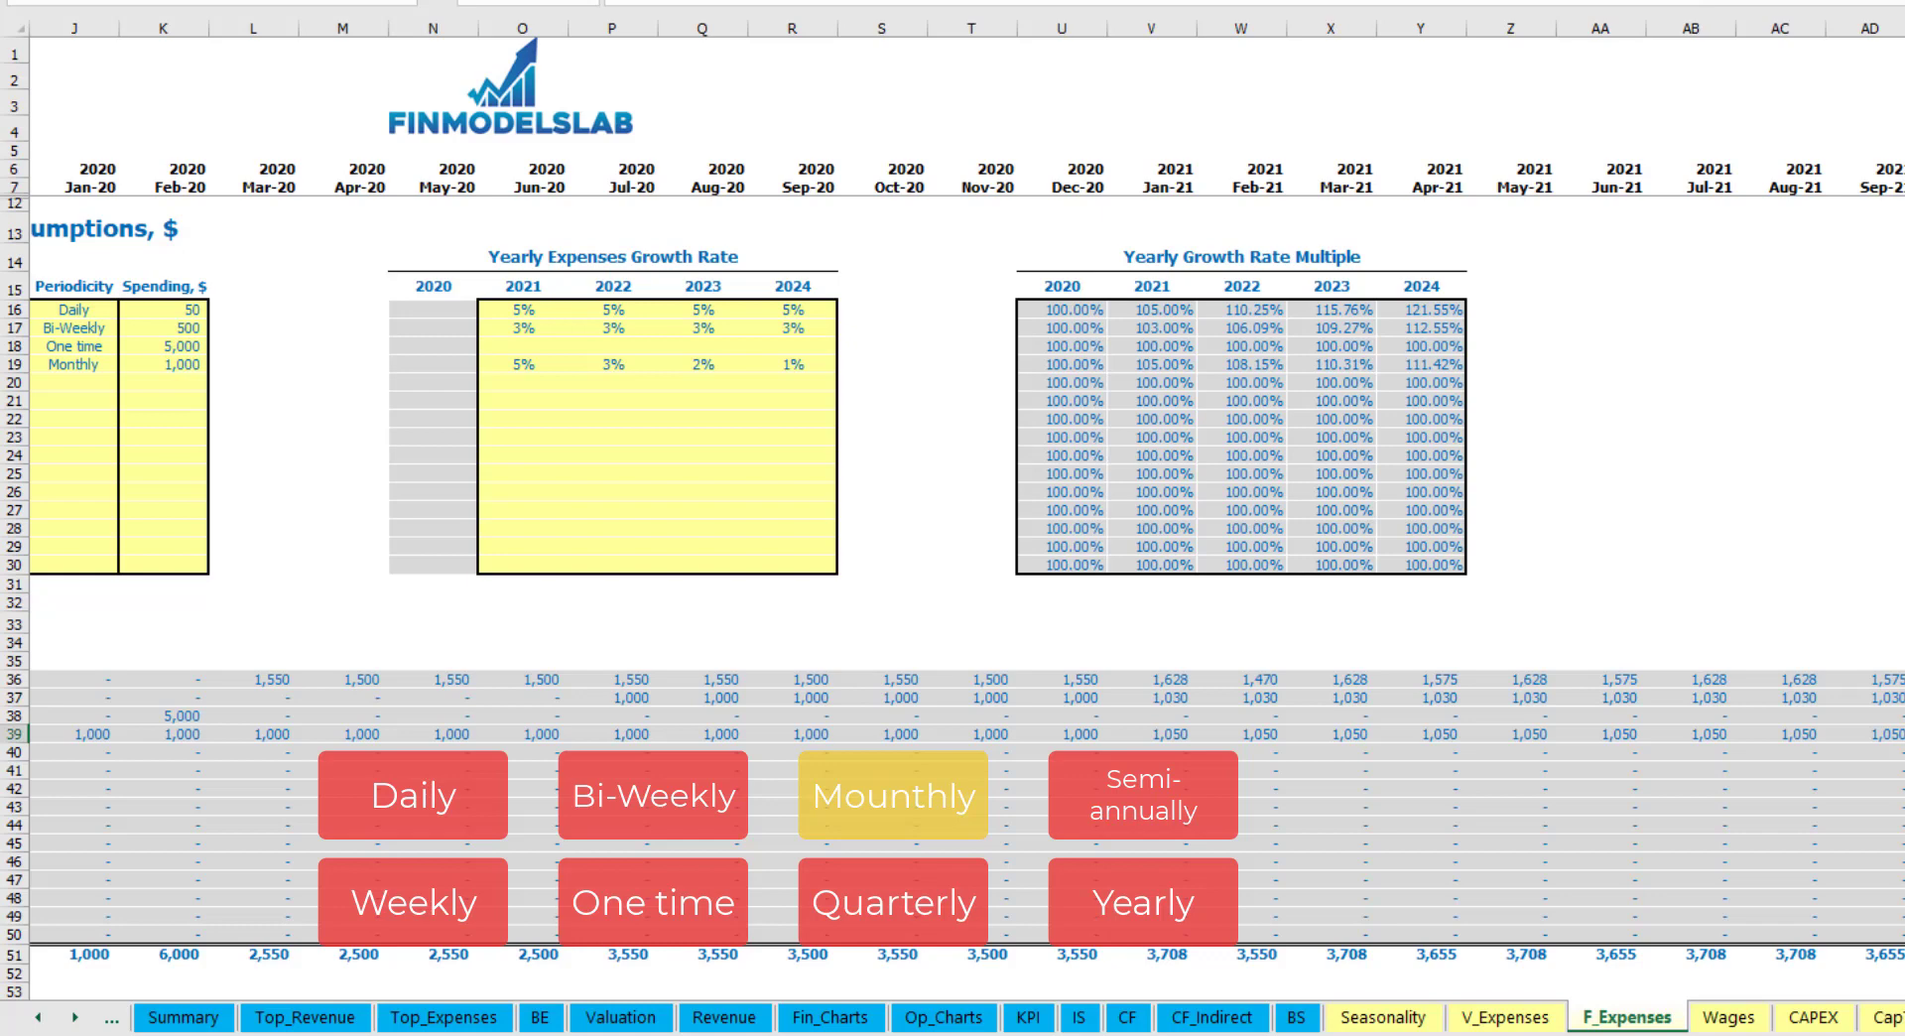
scroll(1545, 786, "left", 5)
- Set the Insurance periodicity to Quarterly and check its payments in January, April and July 2020
left_click(615, 367)
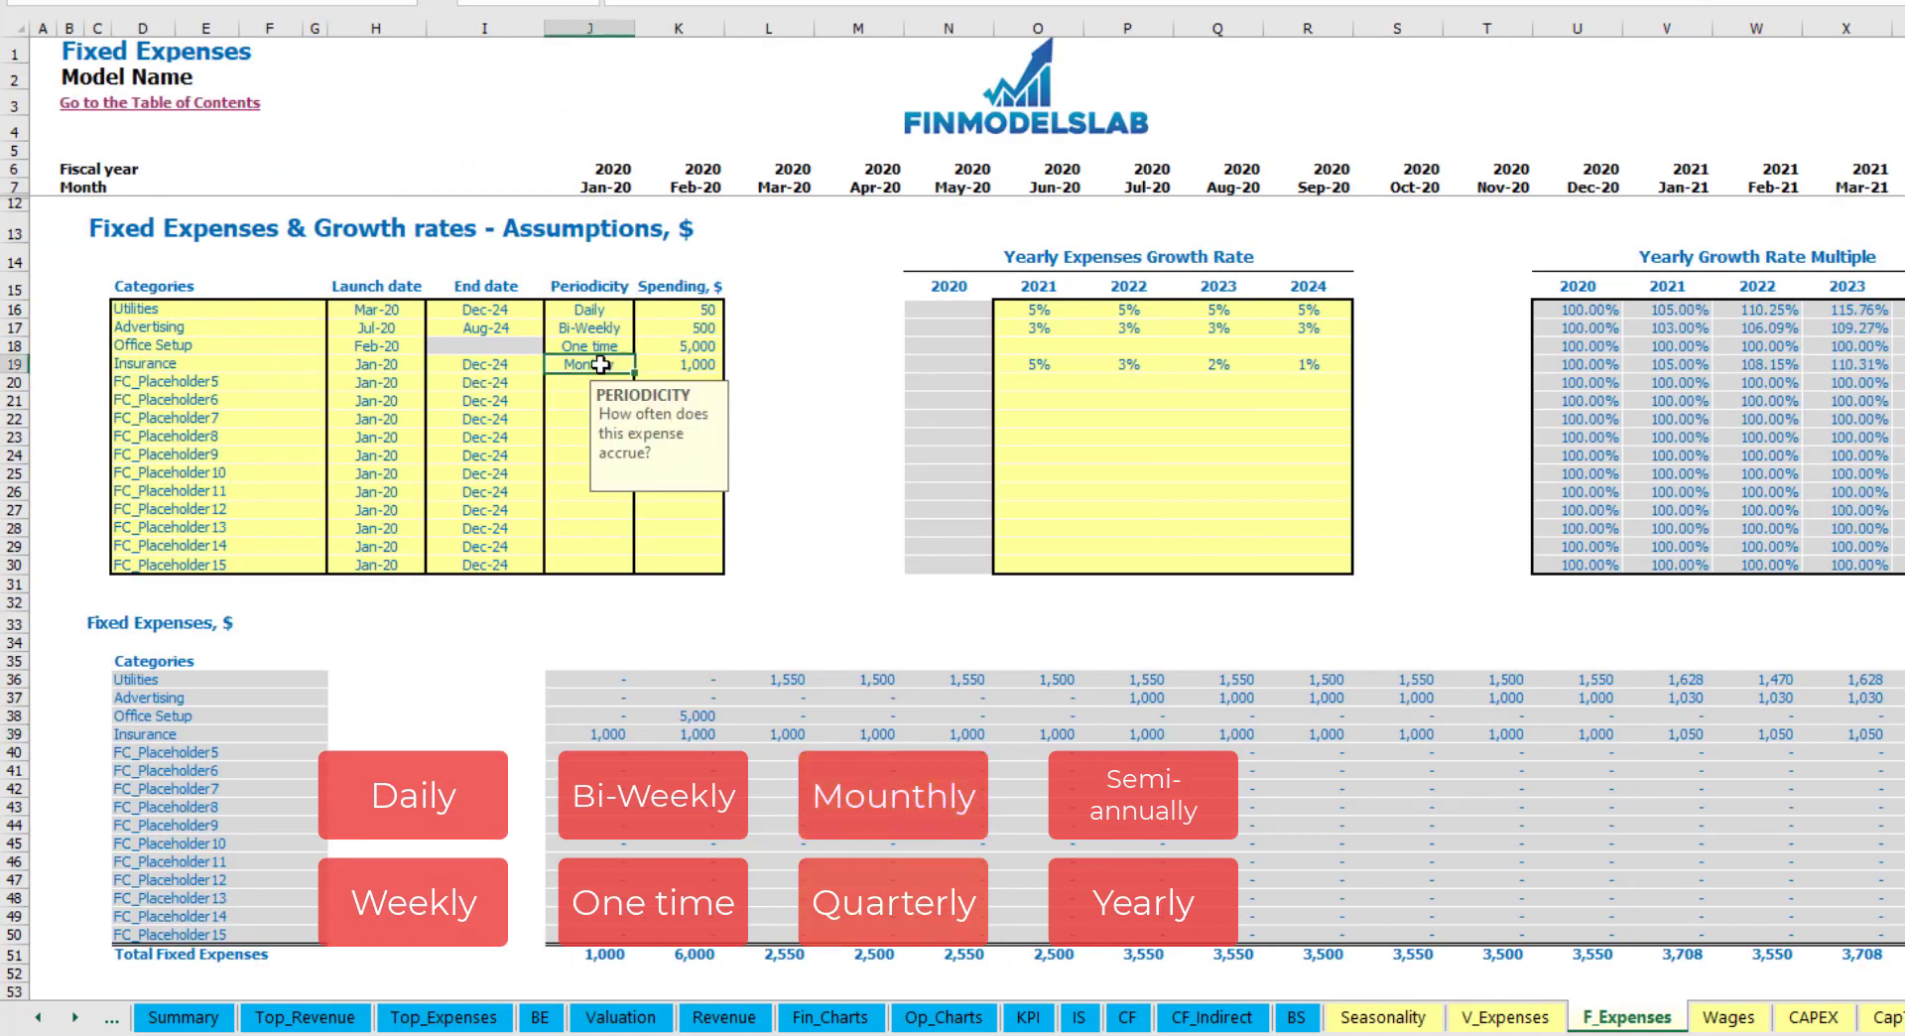
left_click(643, 364)
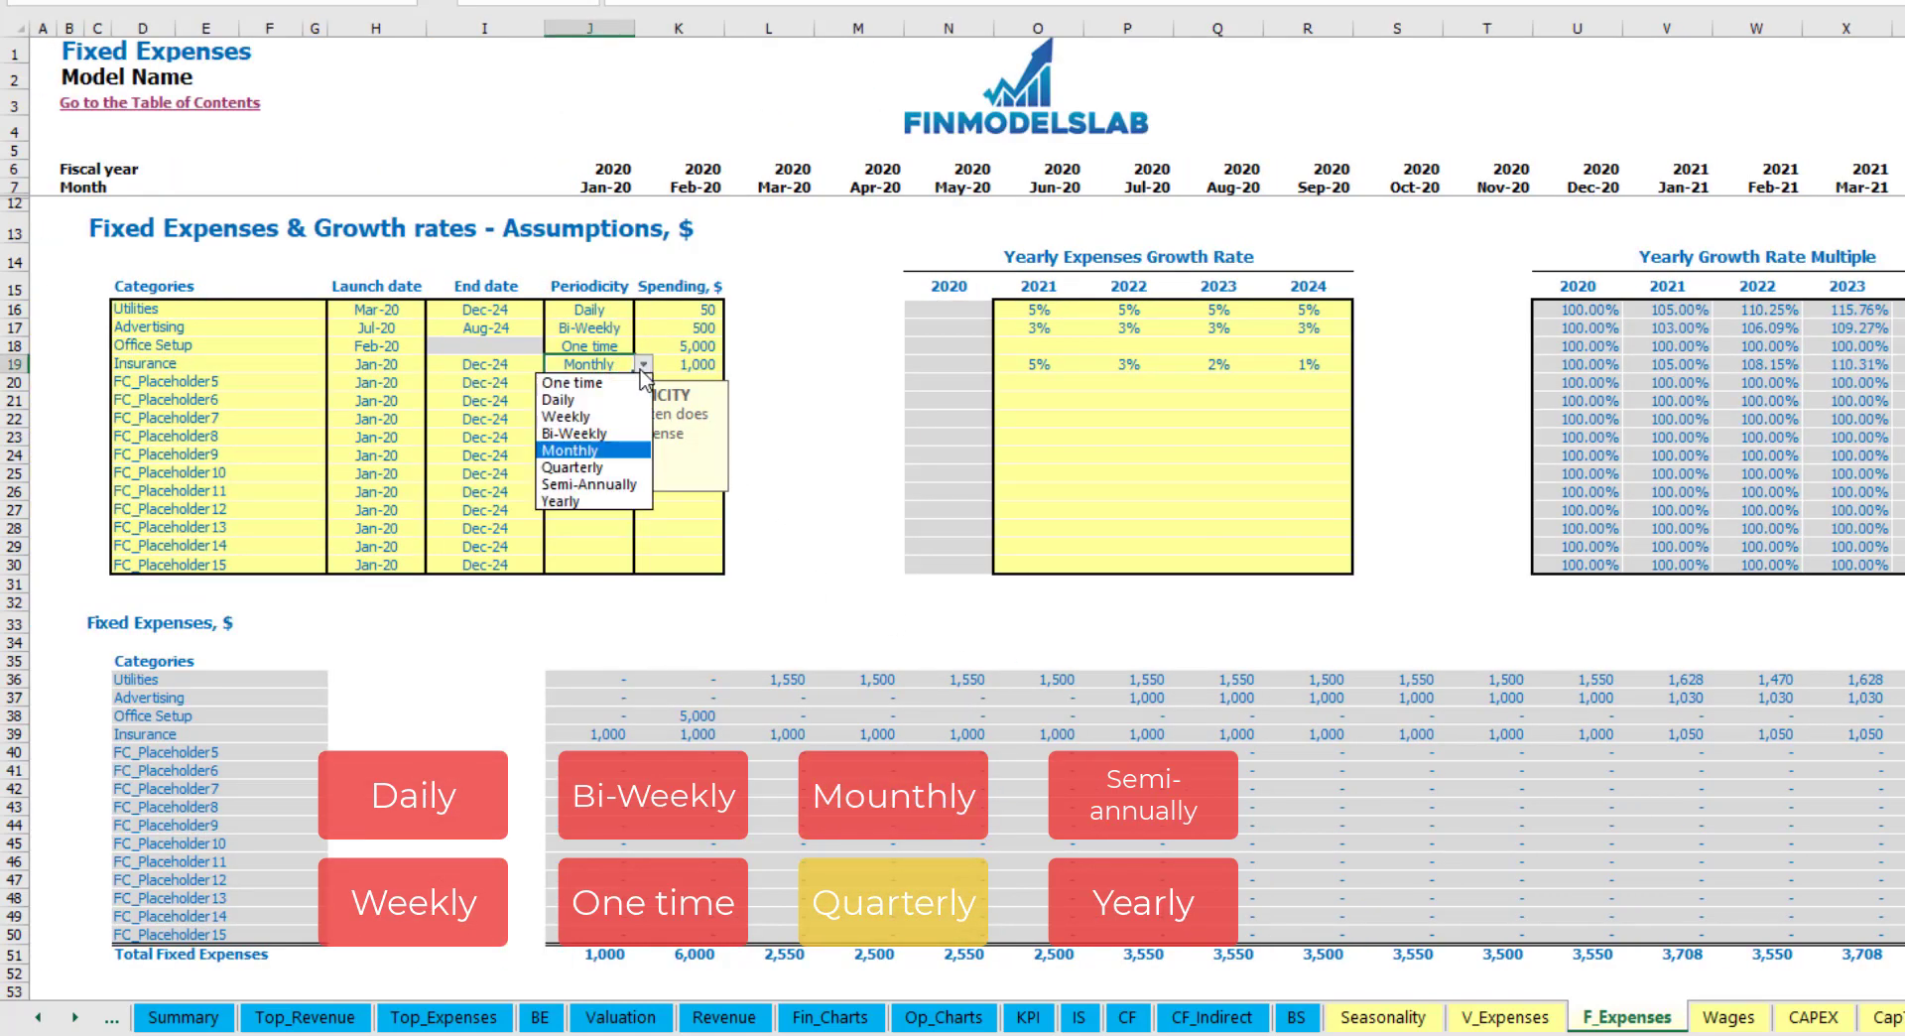
left_click(615, 471)
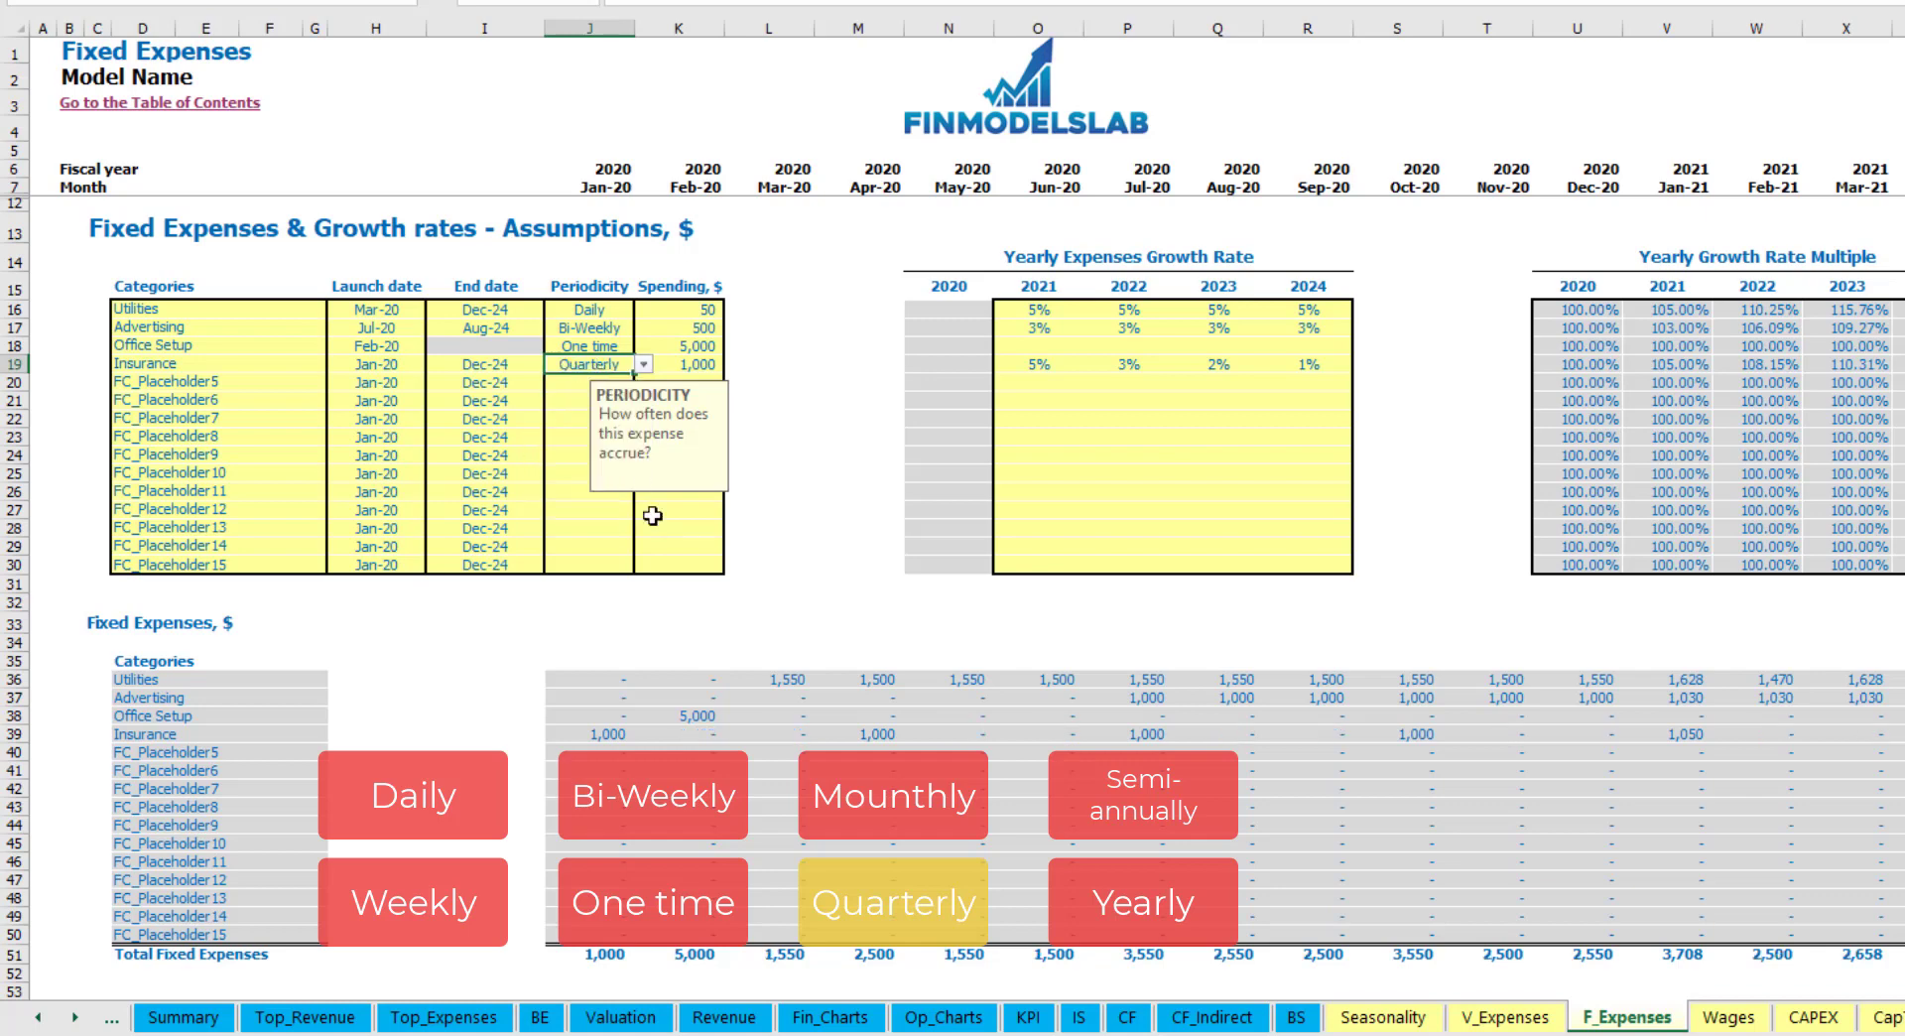
left_click(592, 736)
left_click(863, 734)
left_click(1129, 735)
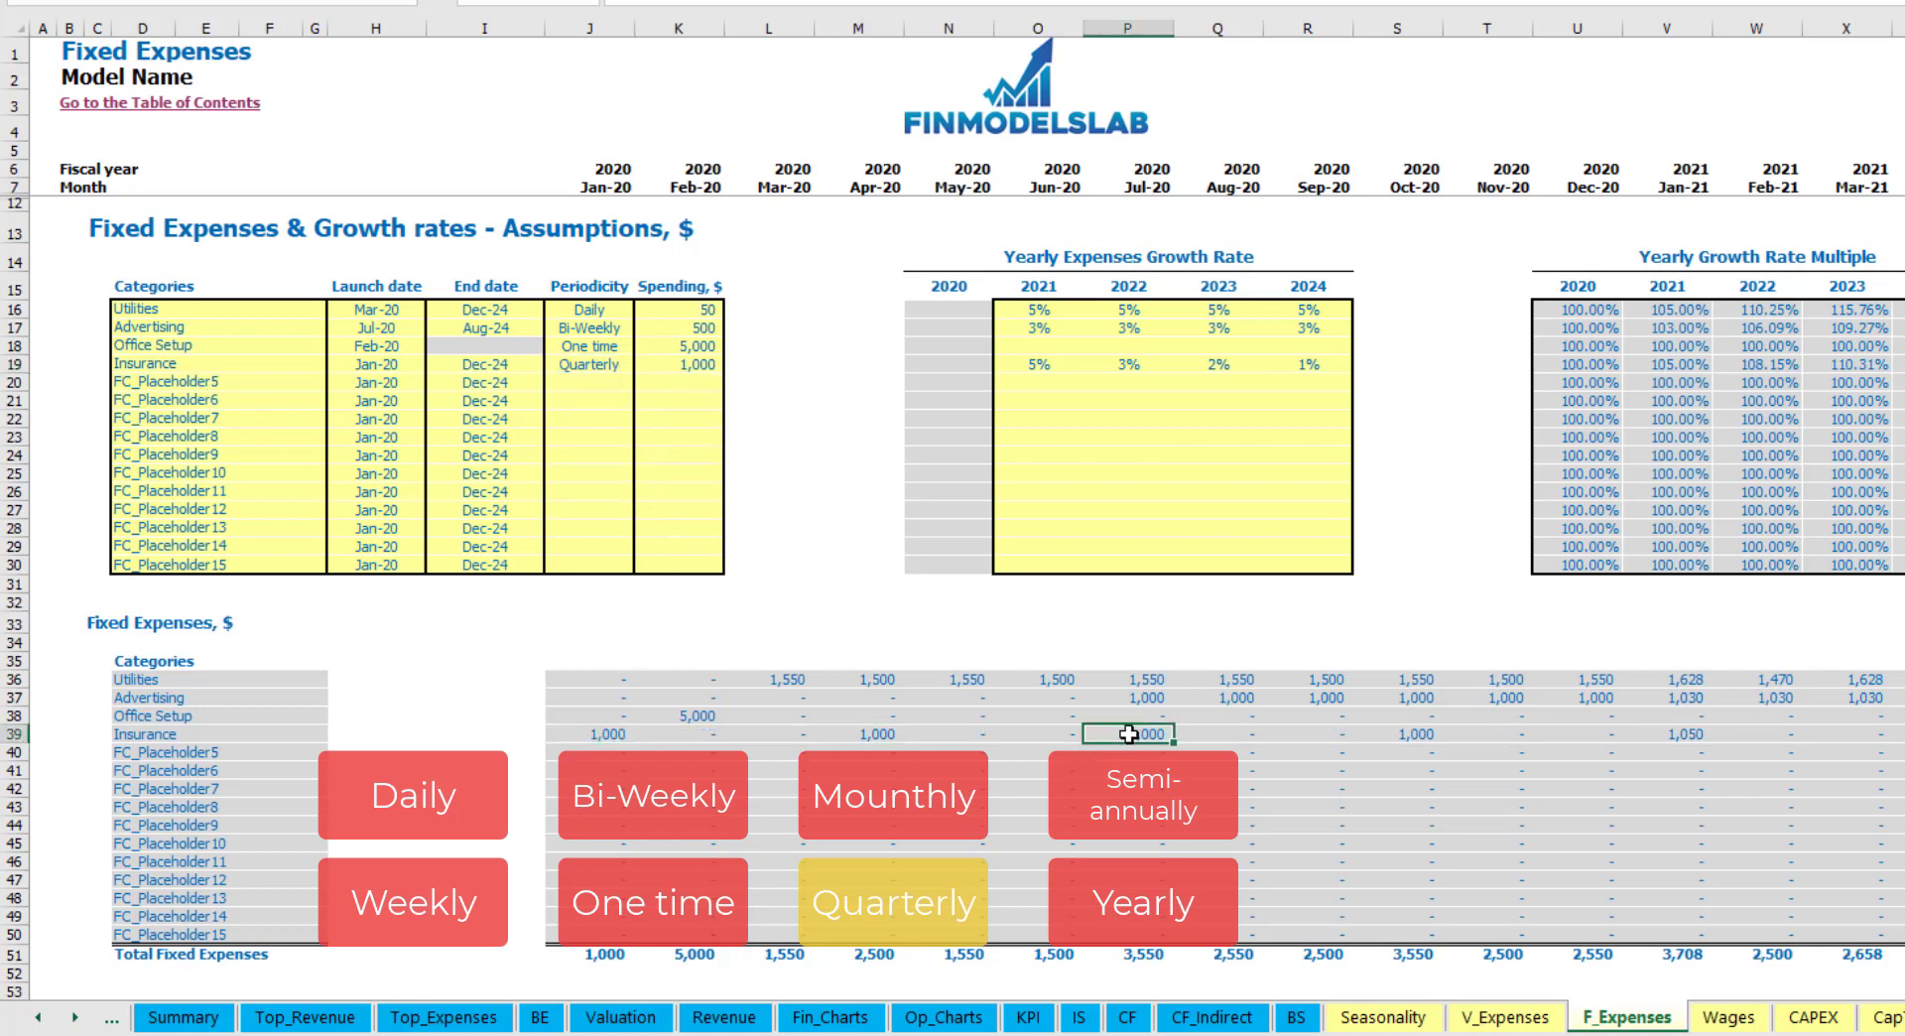
- Set the Insurance launch date to Feb-20 and check which months its payments fall in
left_click(408, 363)
left_click(435, 364)
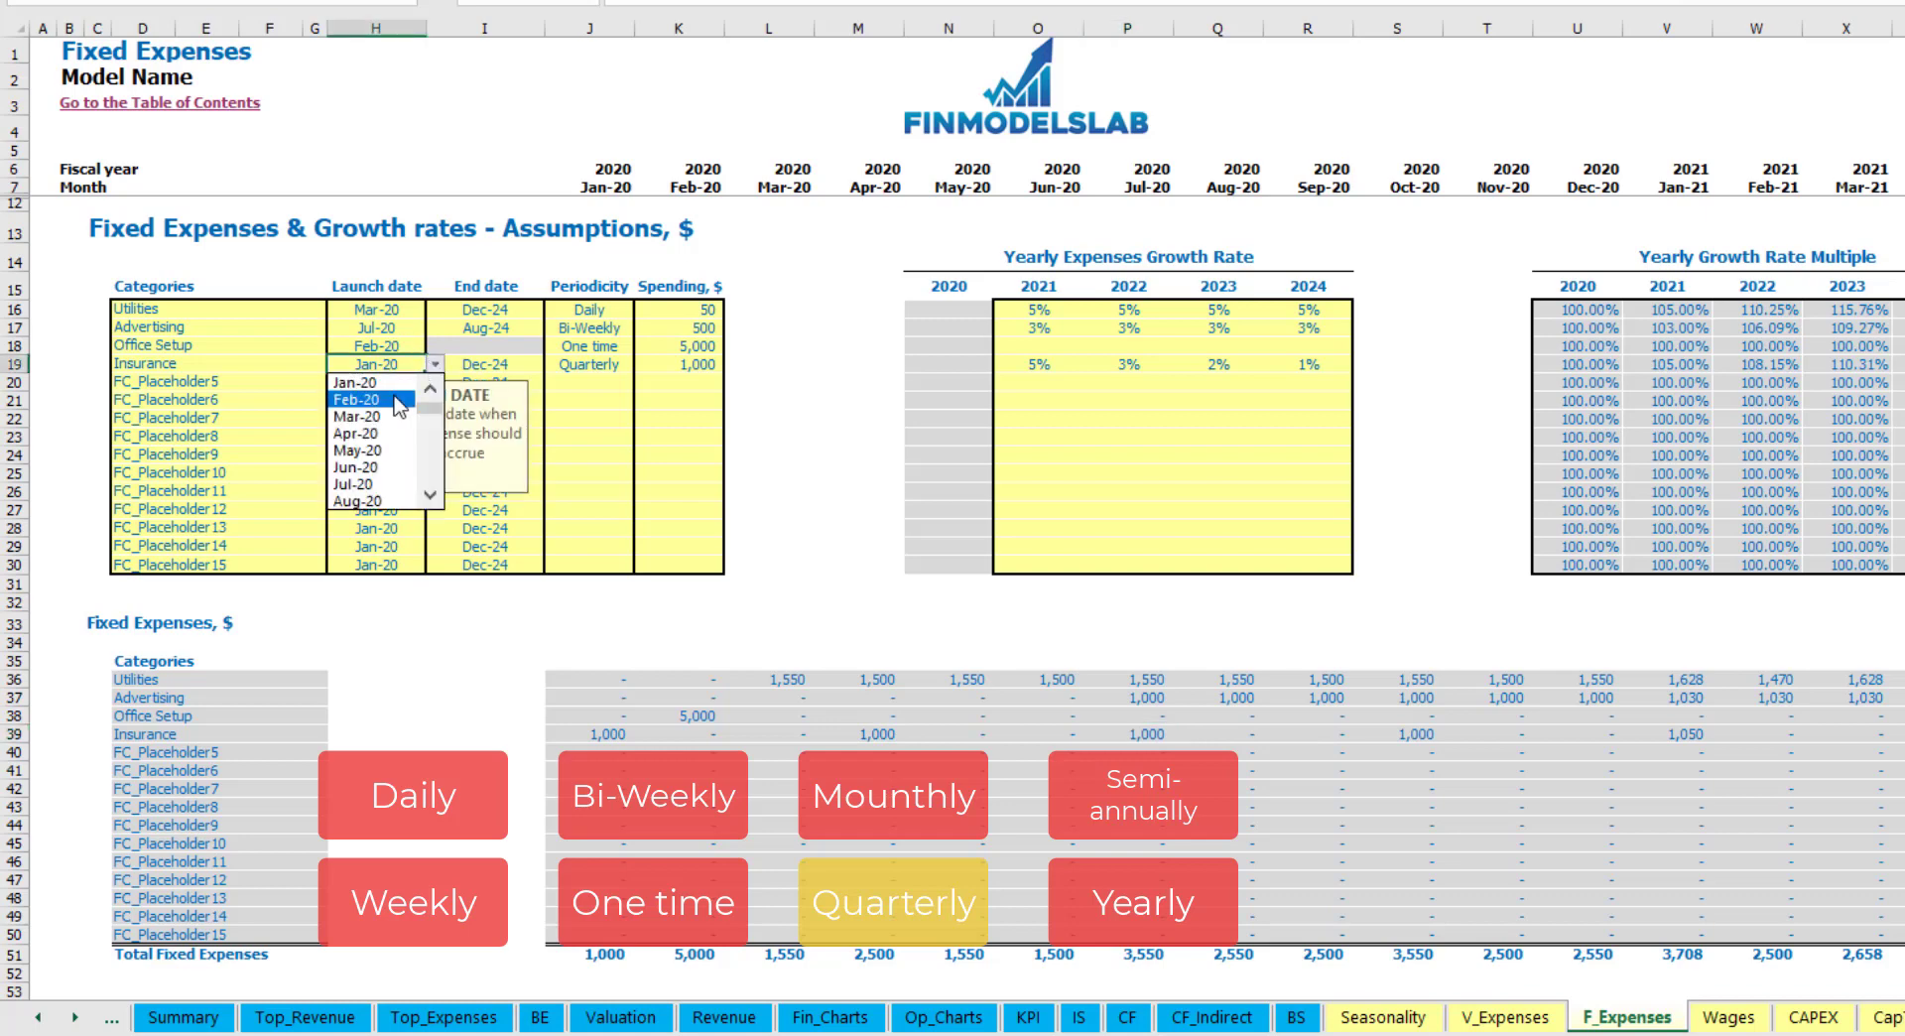
left_click(400, 405)
left_click(706, 733)
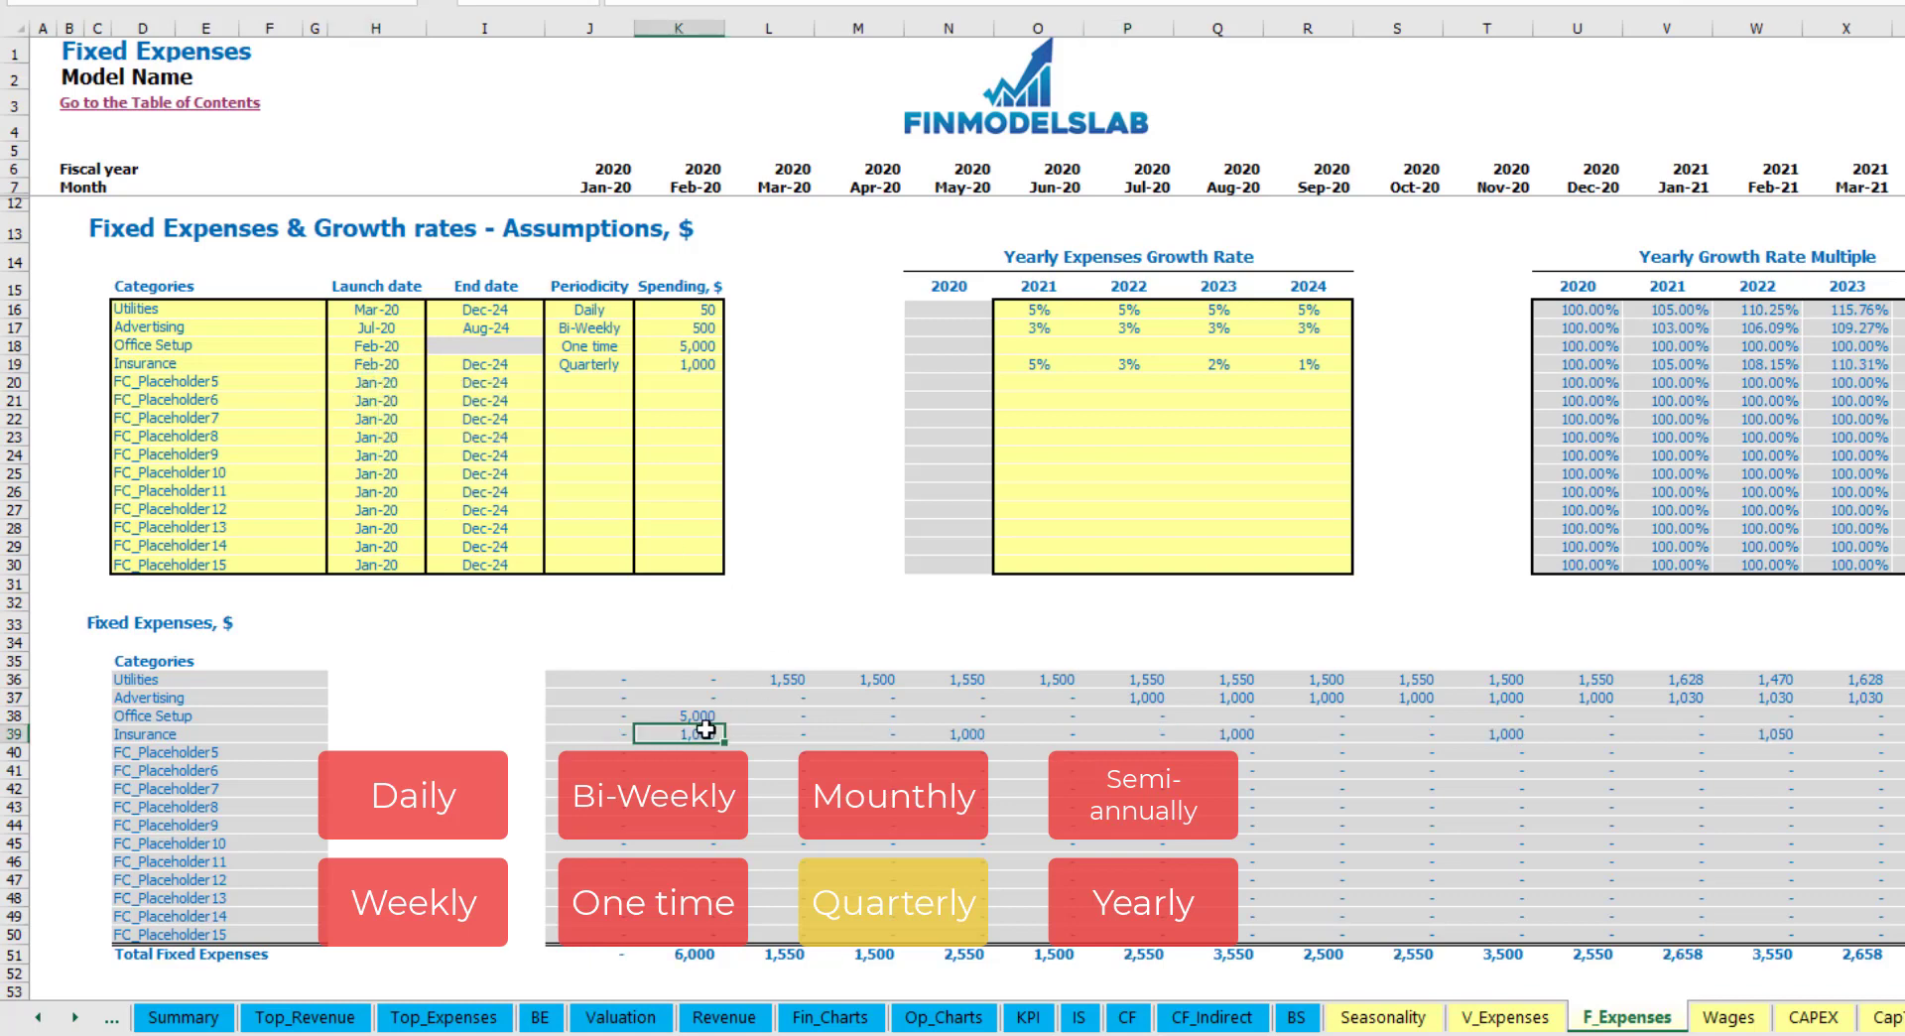
left_click(965, 735)
left_click(1232, 731)
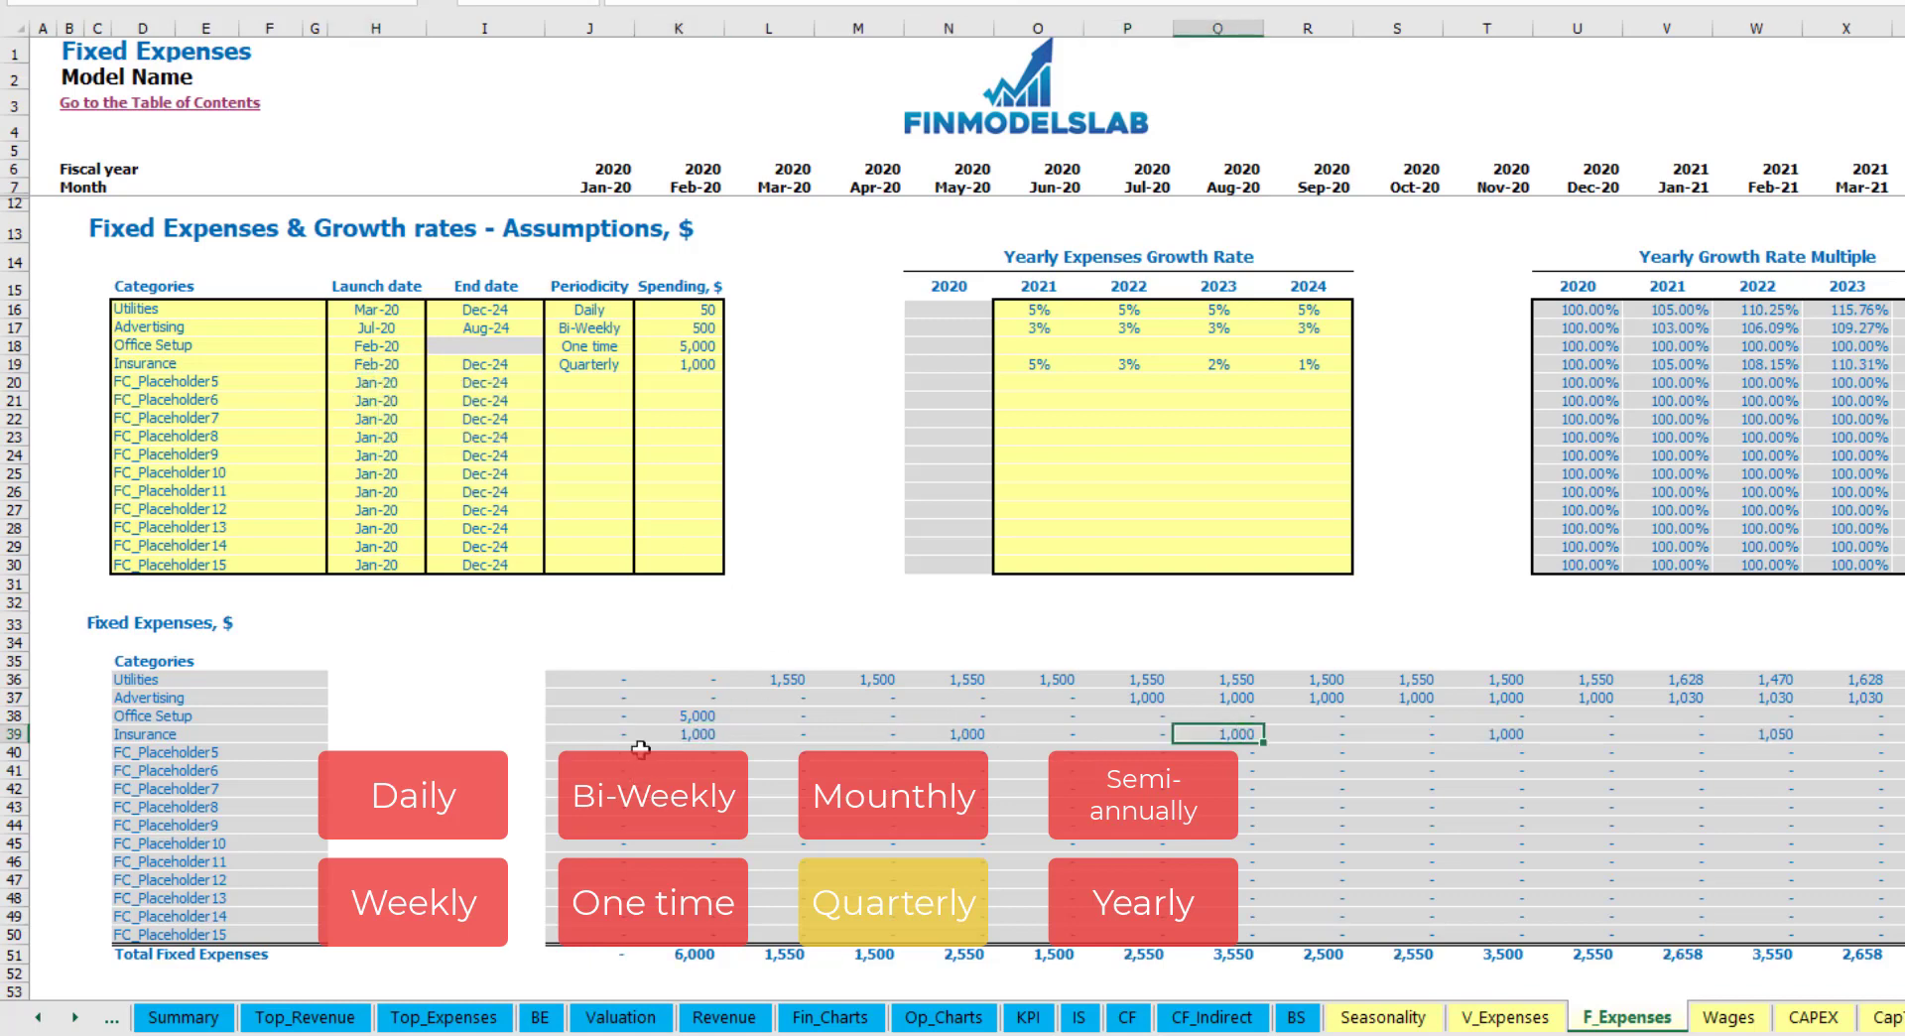
left_click(677, 736)
left_click(973, 736)
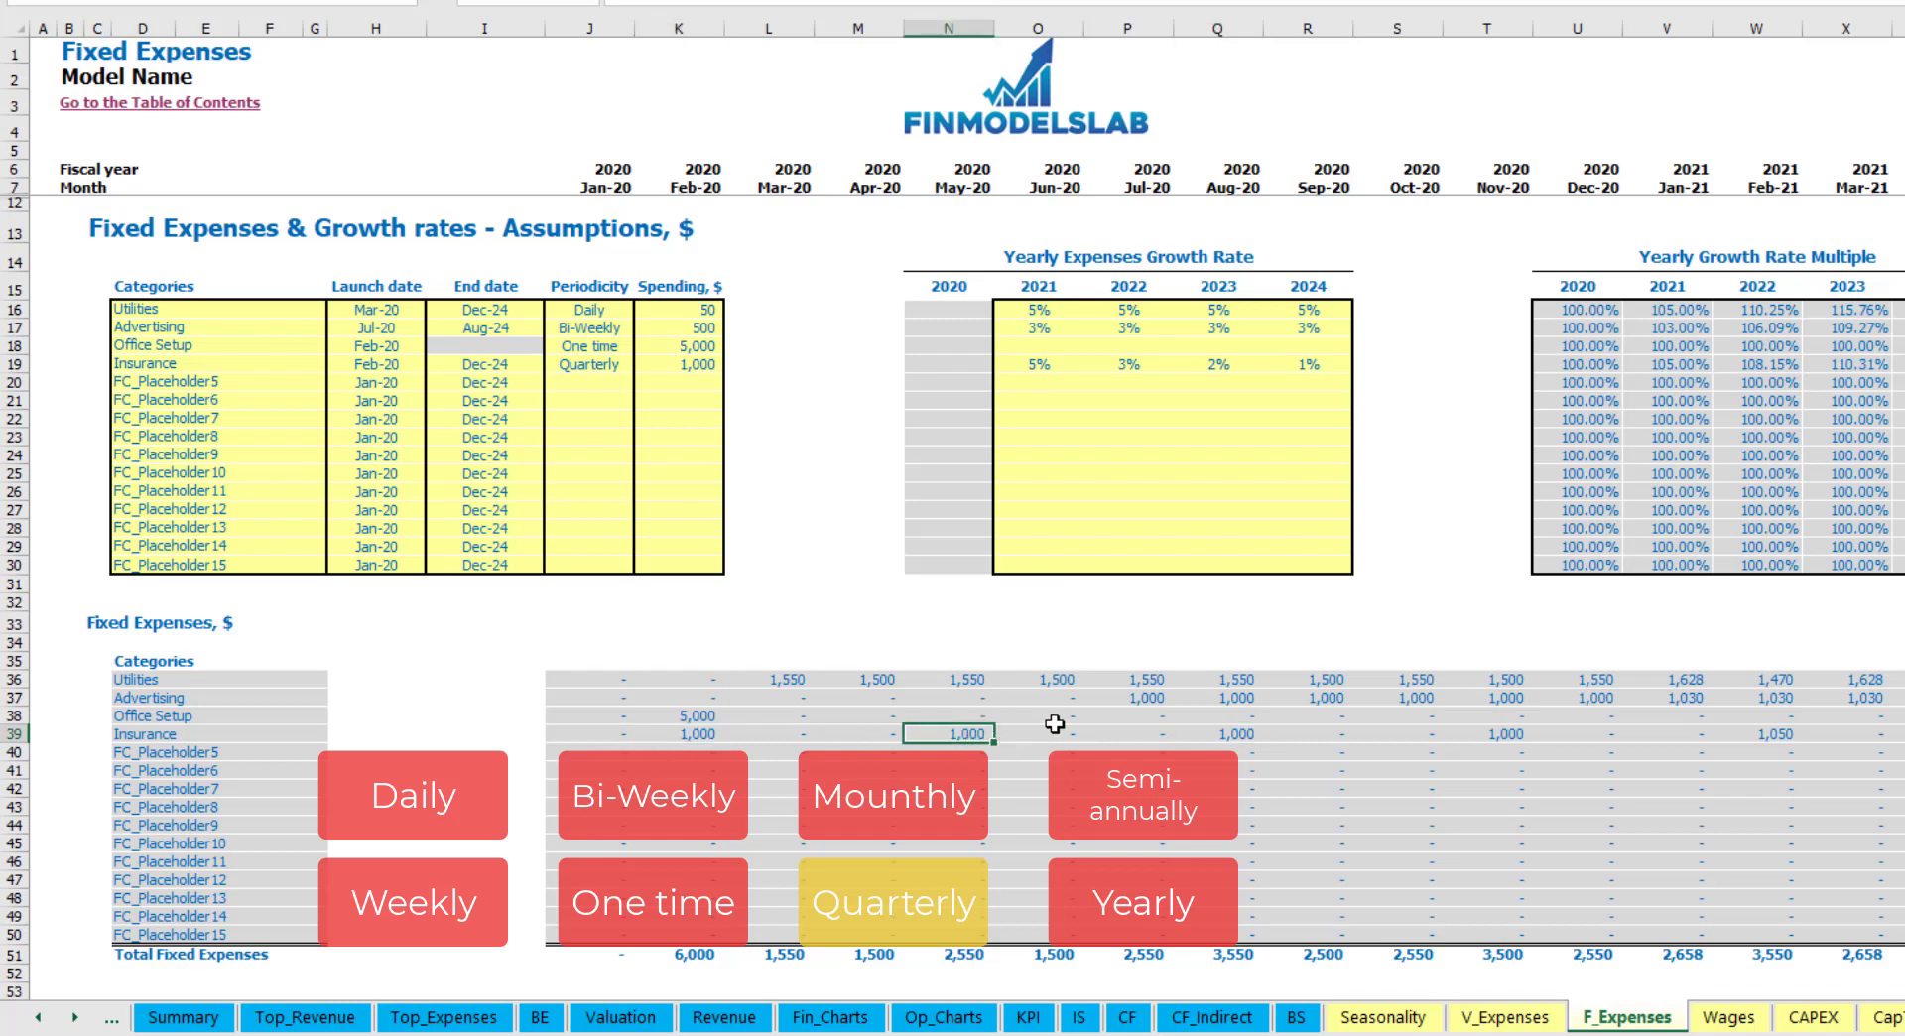
- Switch the Insurance periodicity to Semi-Annually and check the payments from February 2020 to February 2021
left_click(625, 365)
left_click(643, 364)
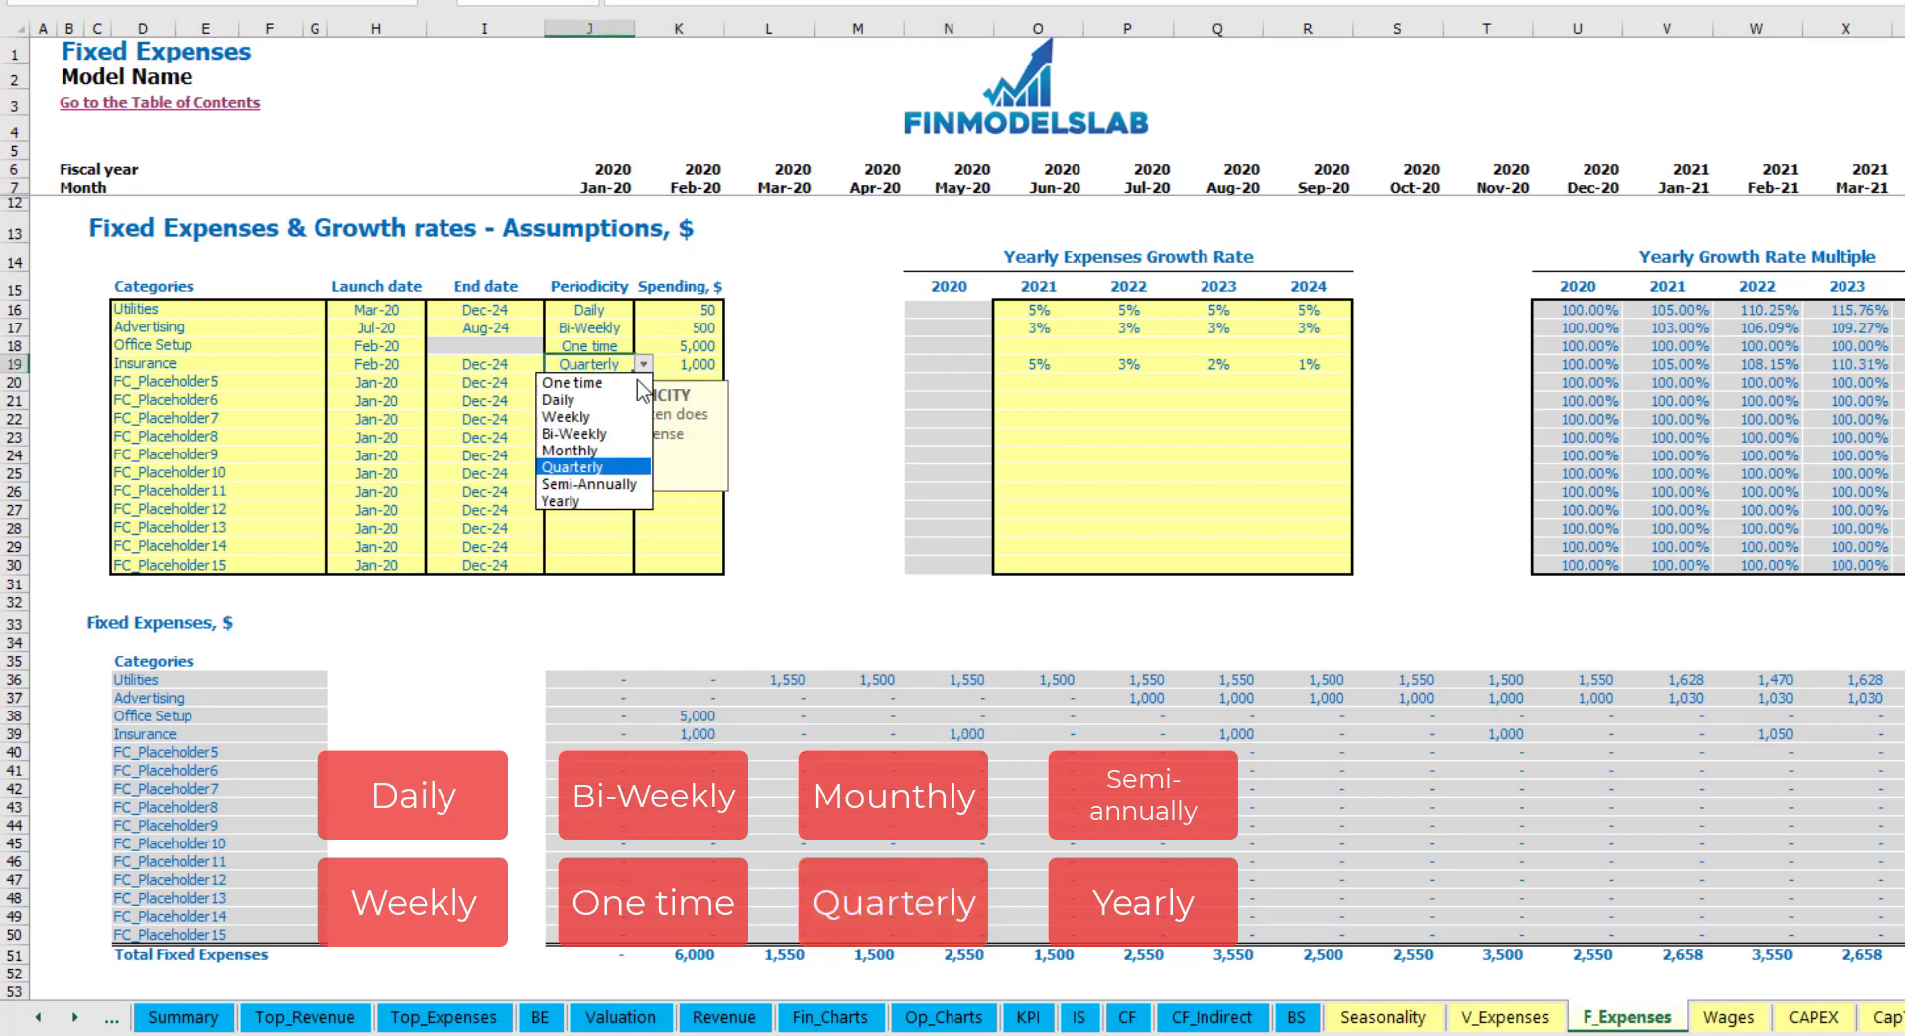
left_click(622, 485)
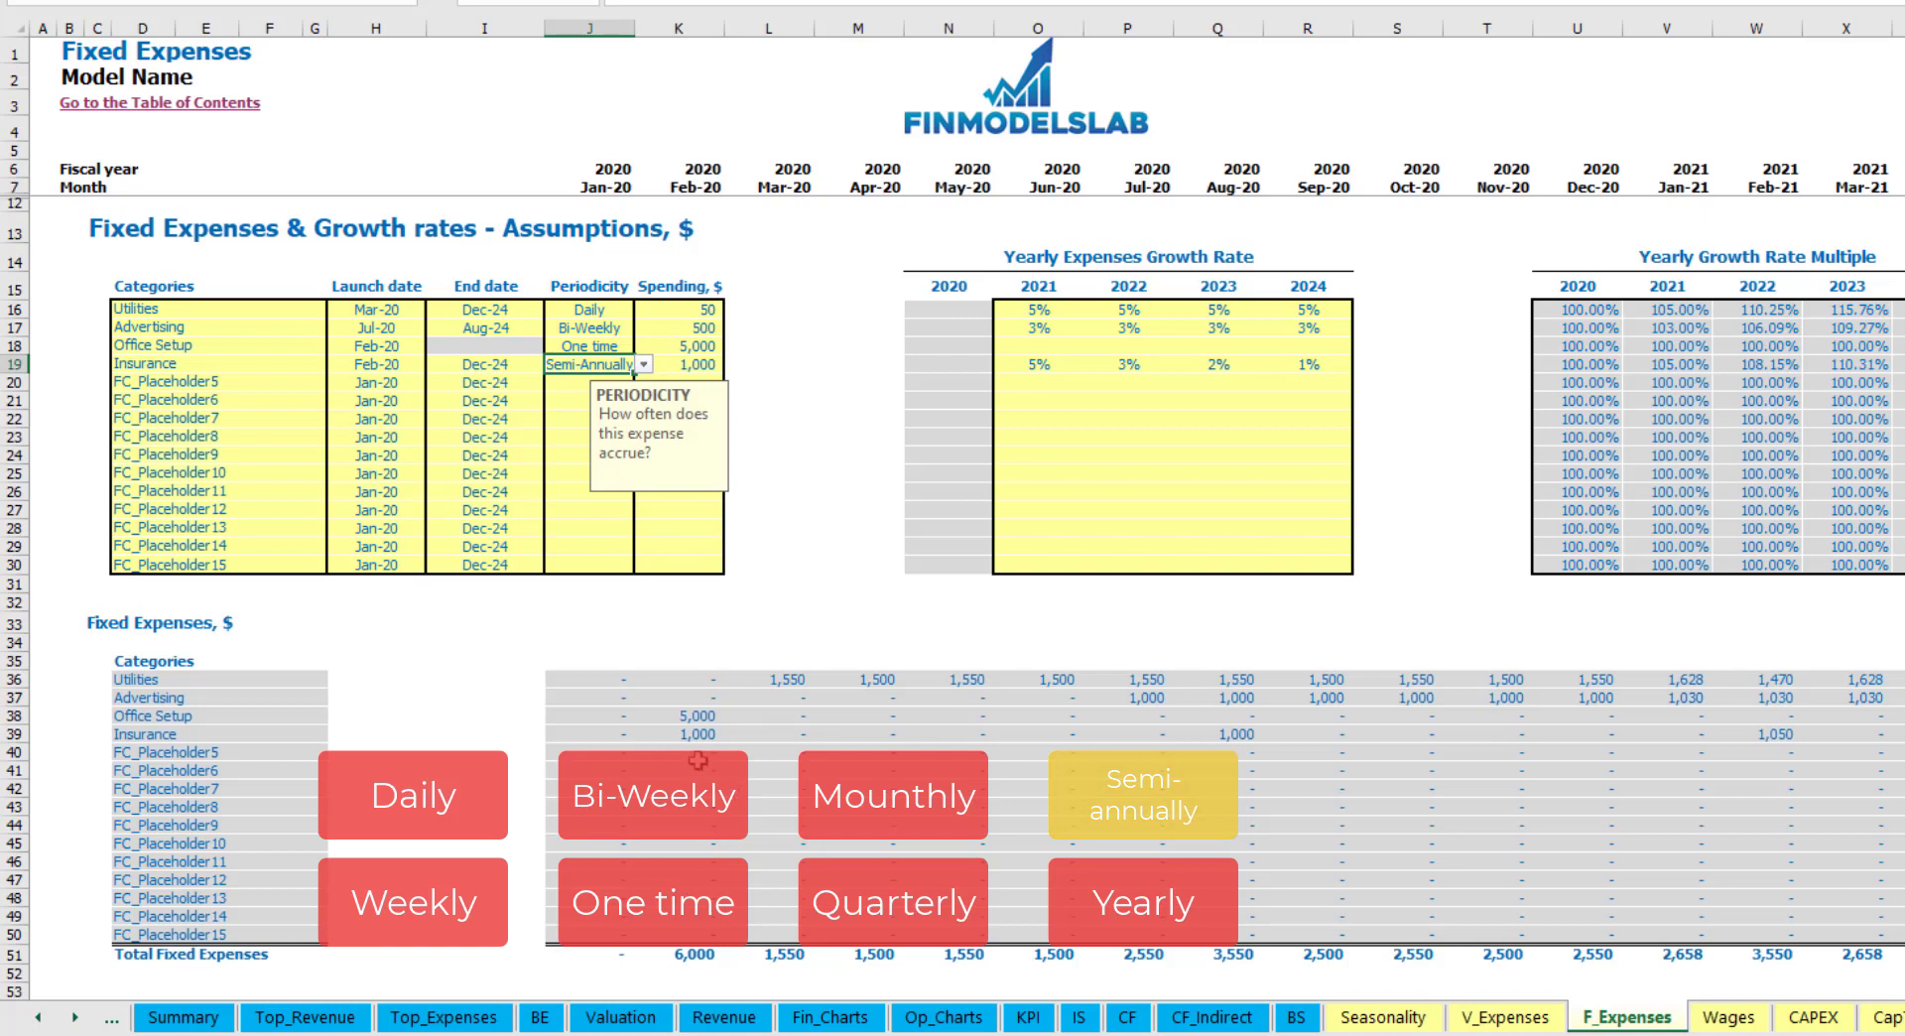
left_click_drag(688, 737, 1684, 735)
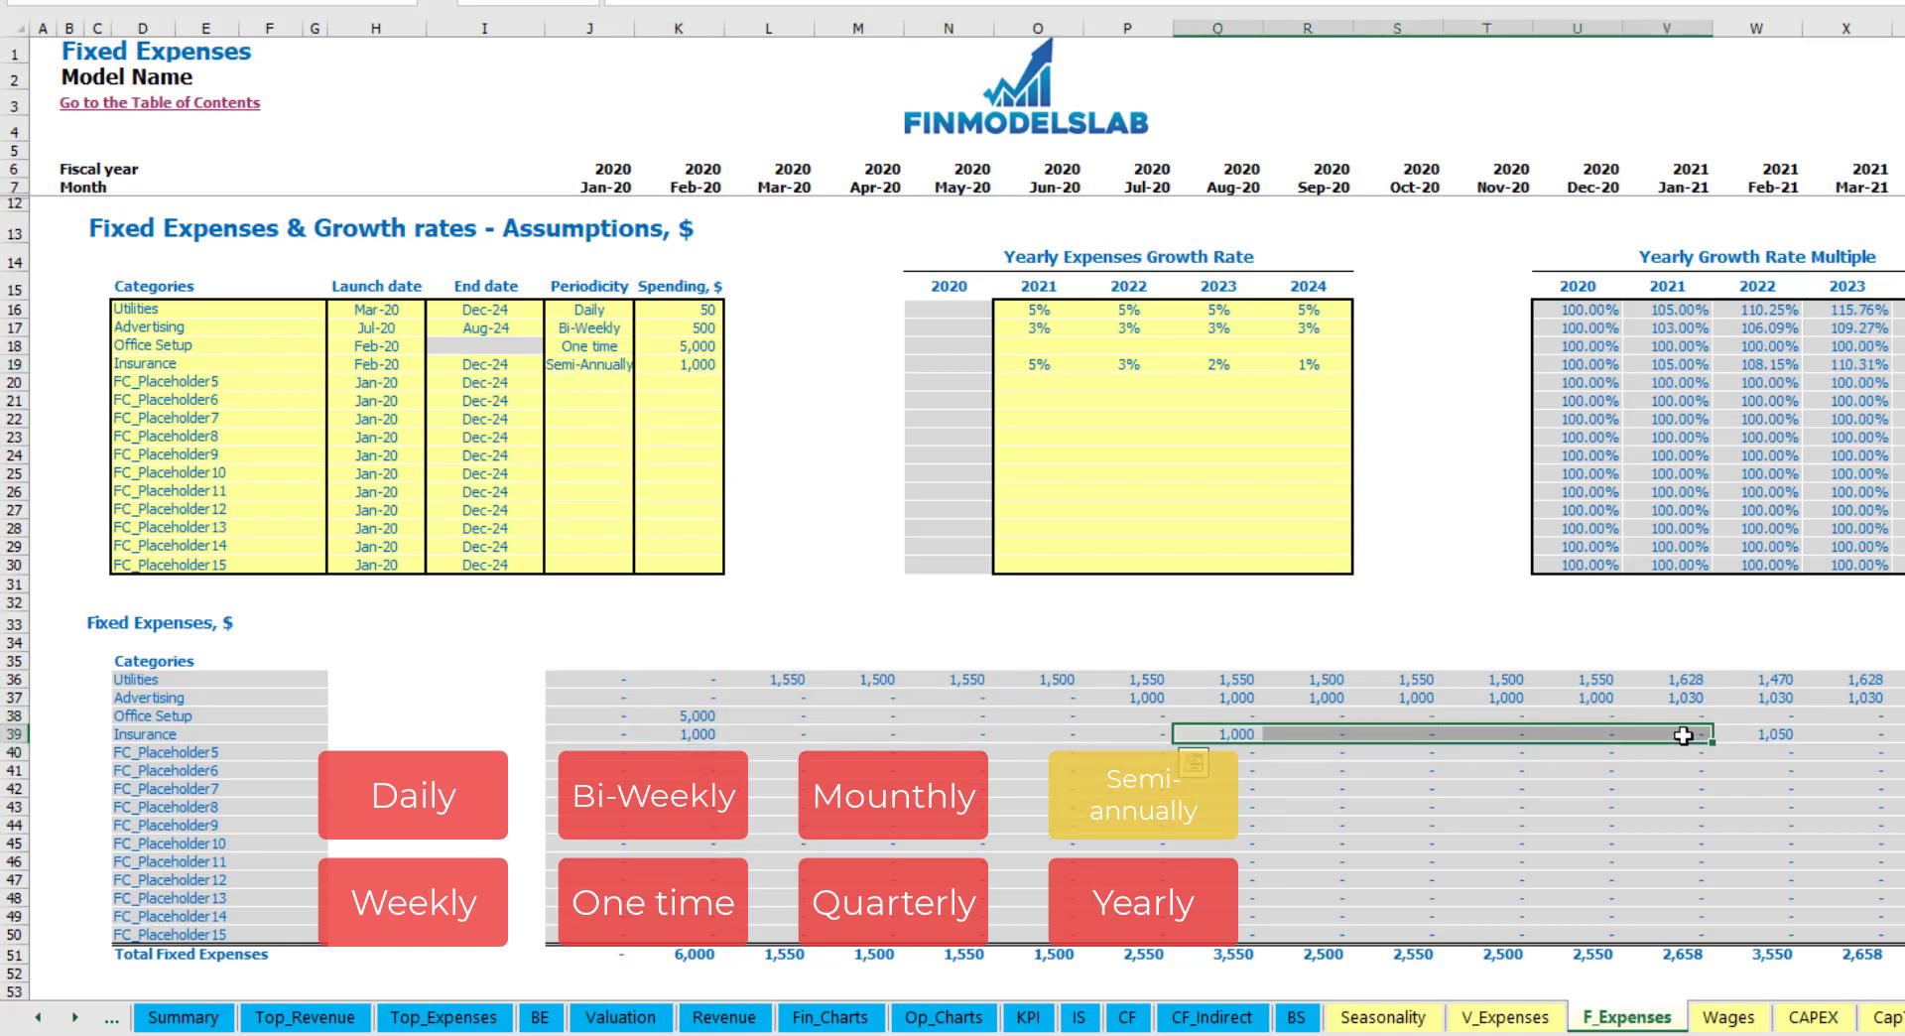
left_click(1747, 751)
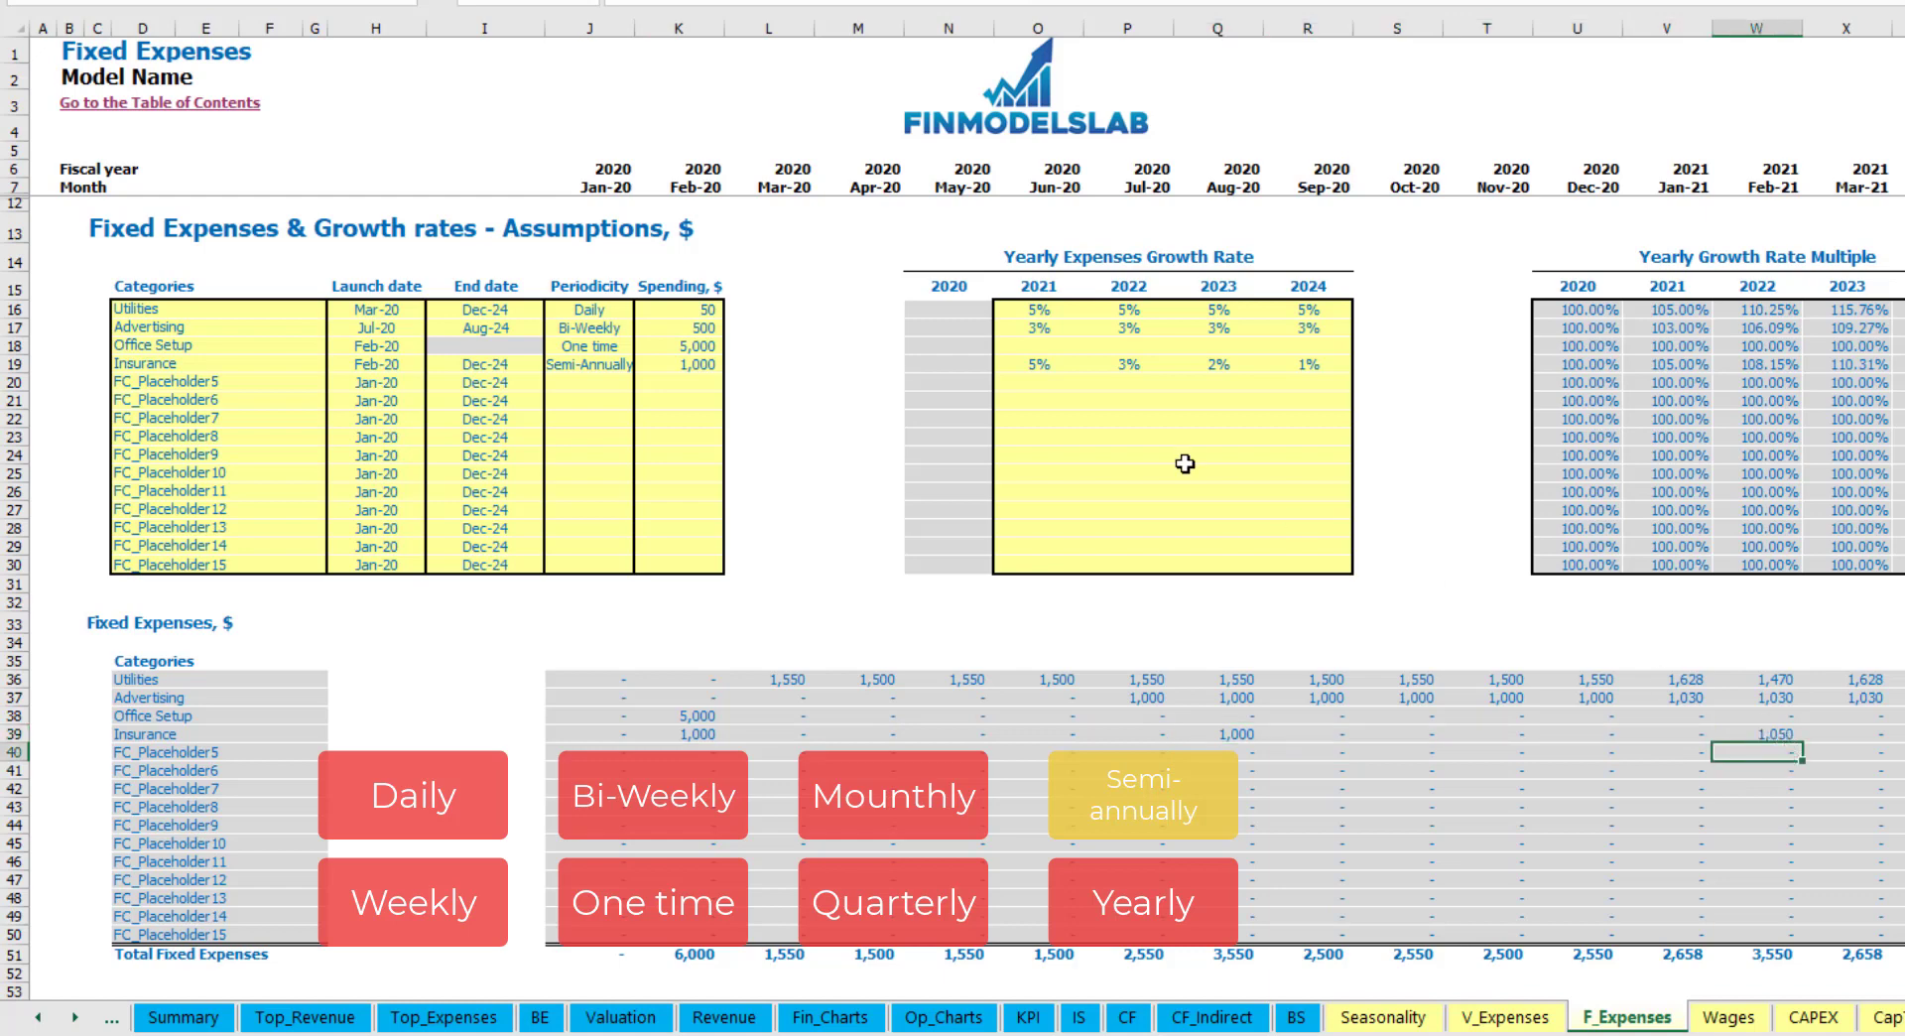
- Set the Insurance periodicity to Yearly and check its payments from February 2020 to February 2021
left_click(608, 366)
left_click(643, 365)
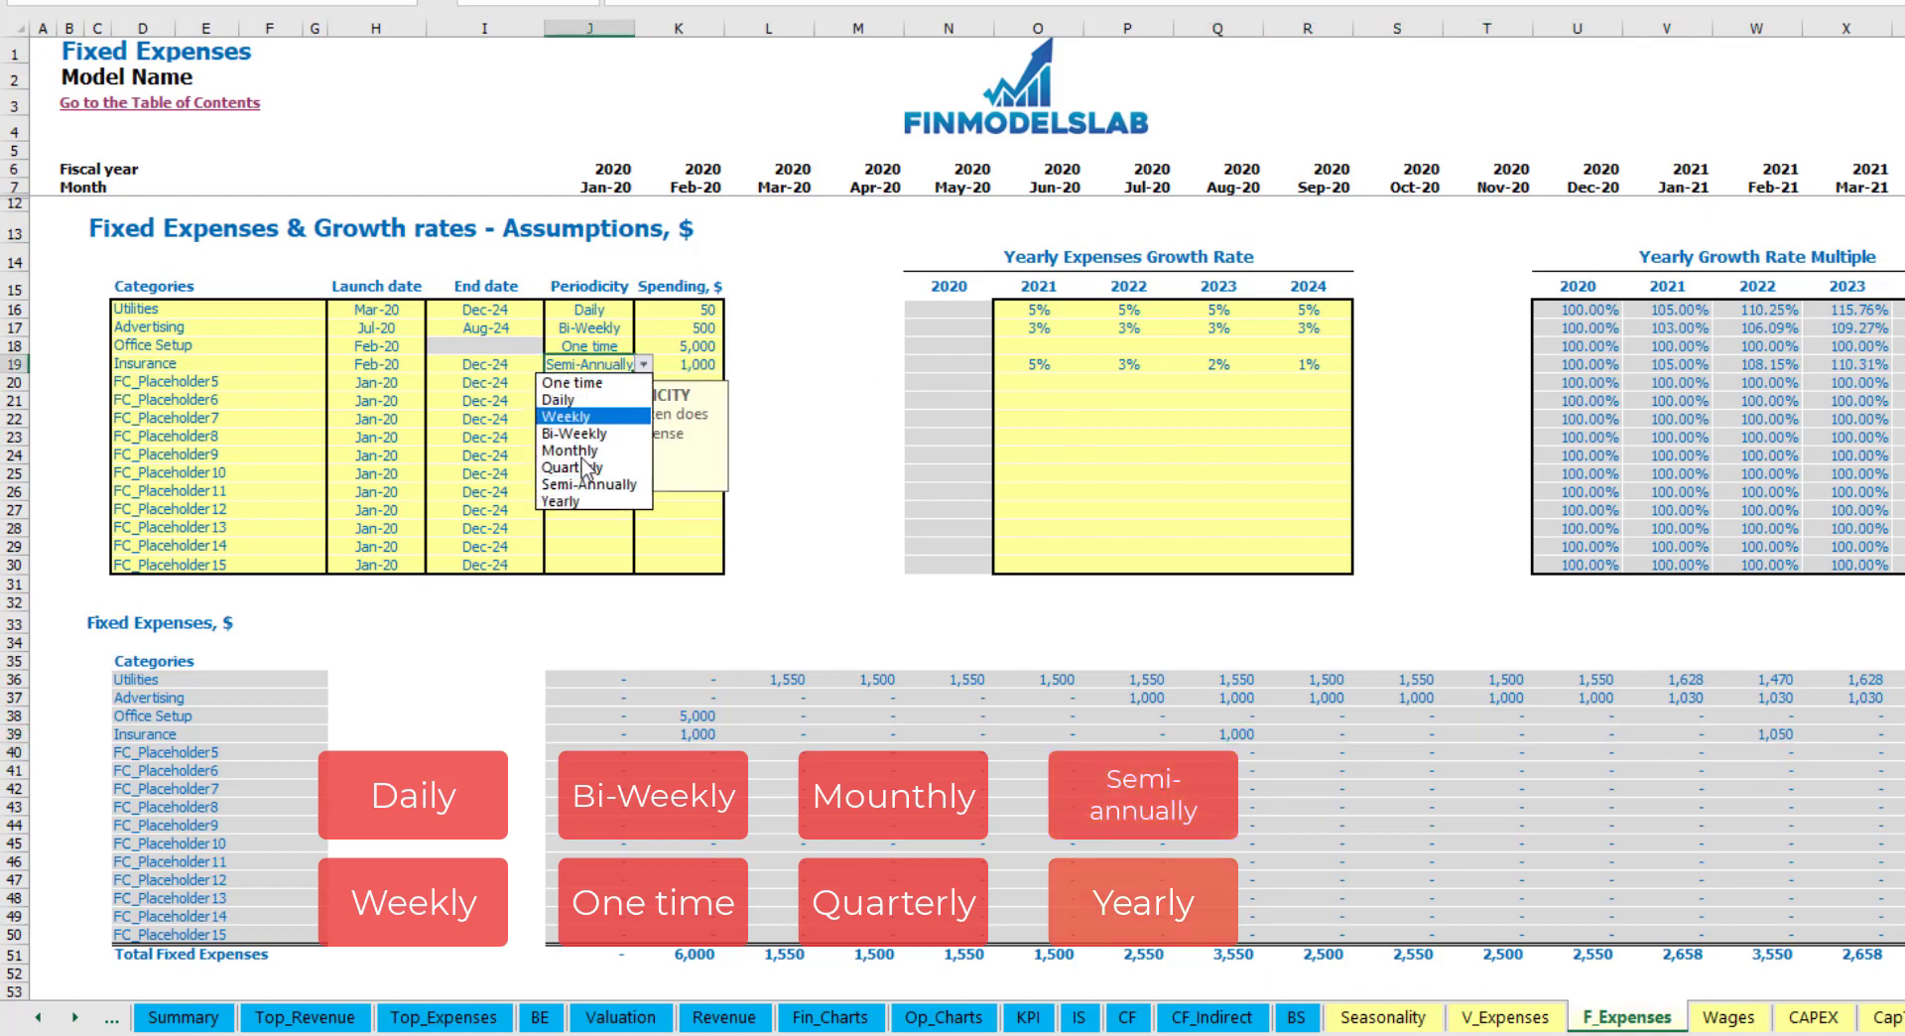
left_click(571, 500)
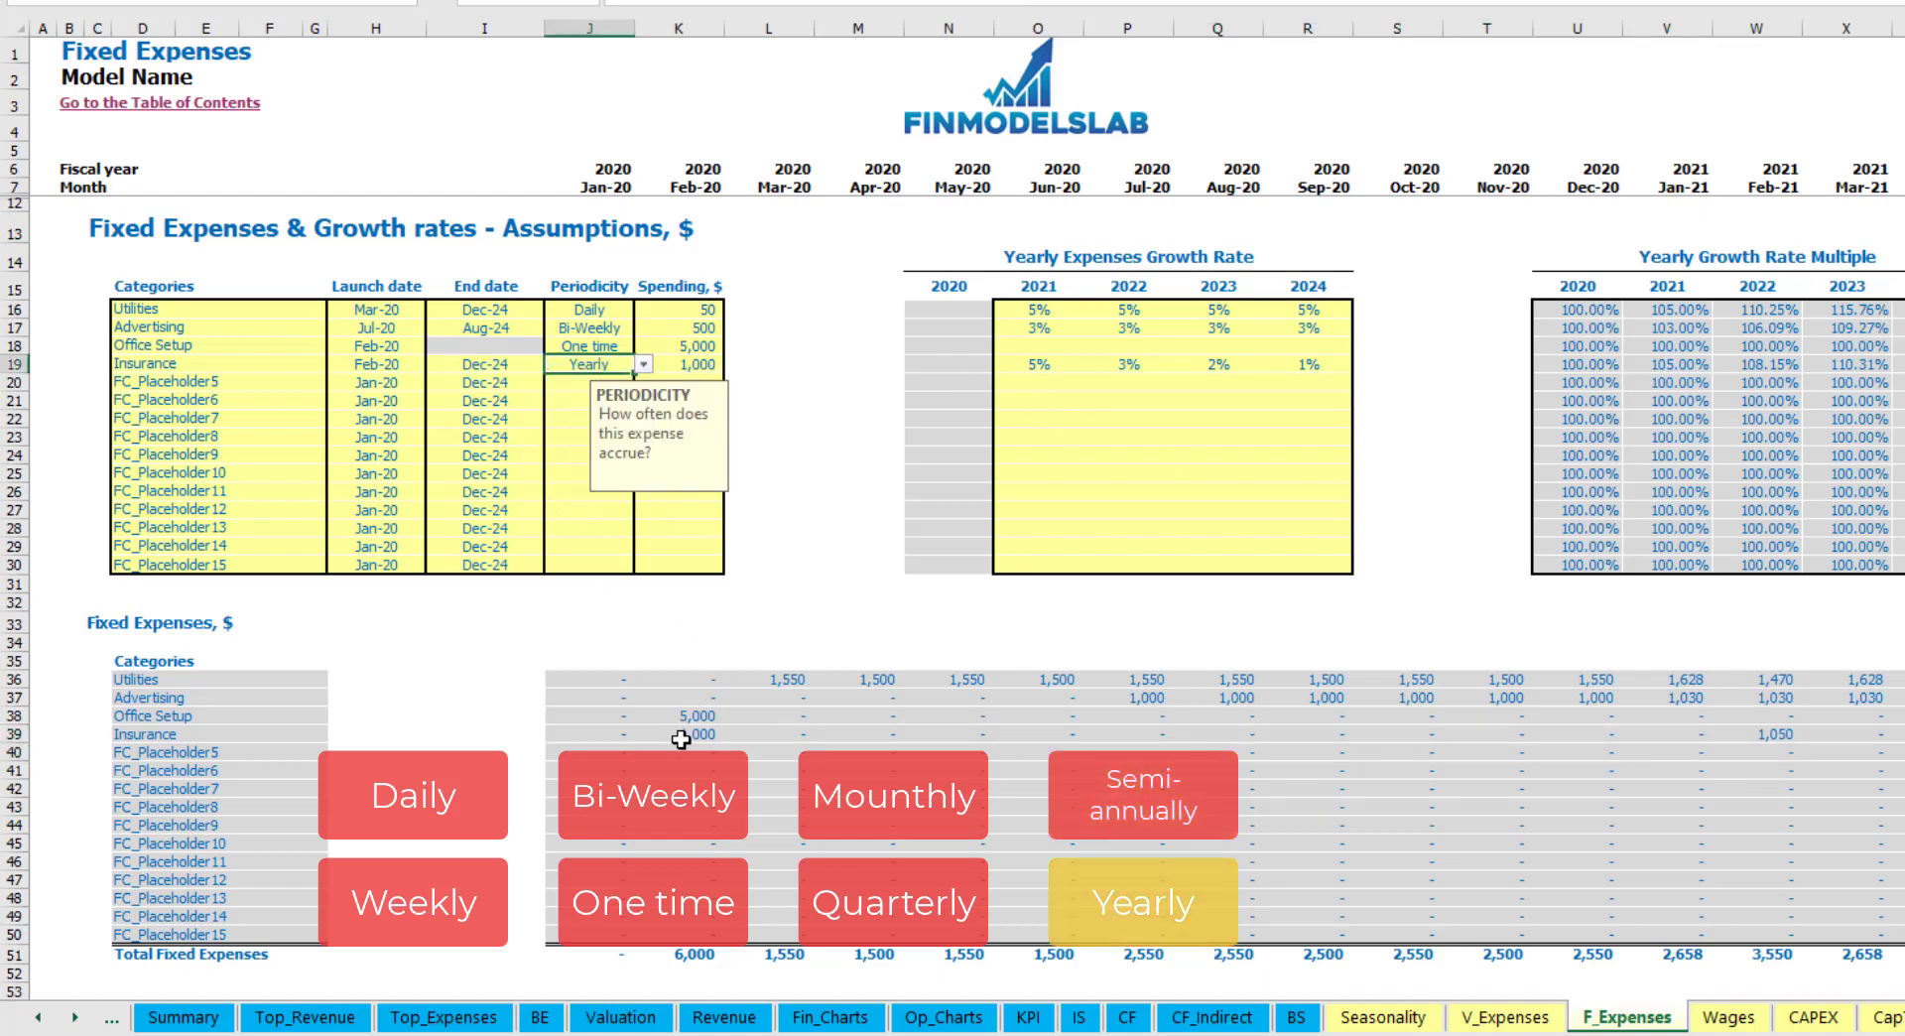
left_click_drag(683, 738, 1848, 736)
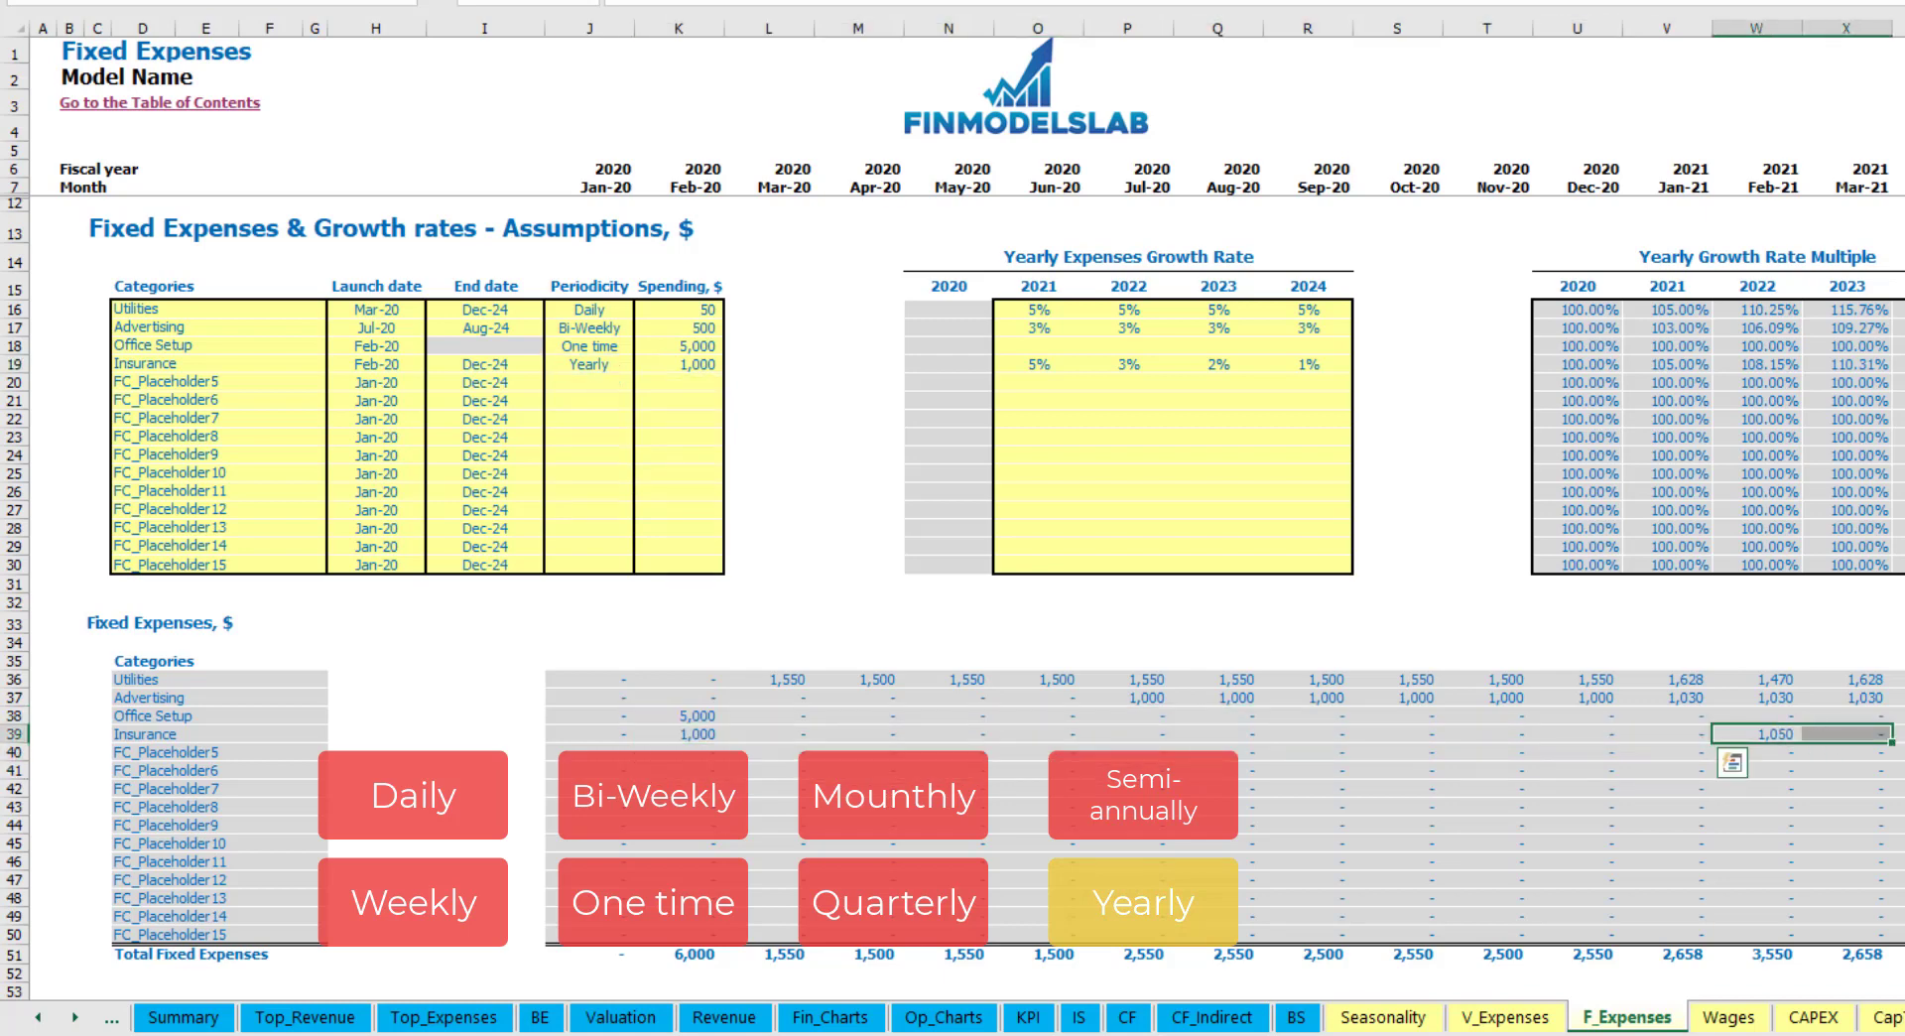
- Check the Insurance launch date and end date that bound its payments
left_click(390, 365)
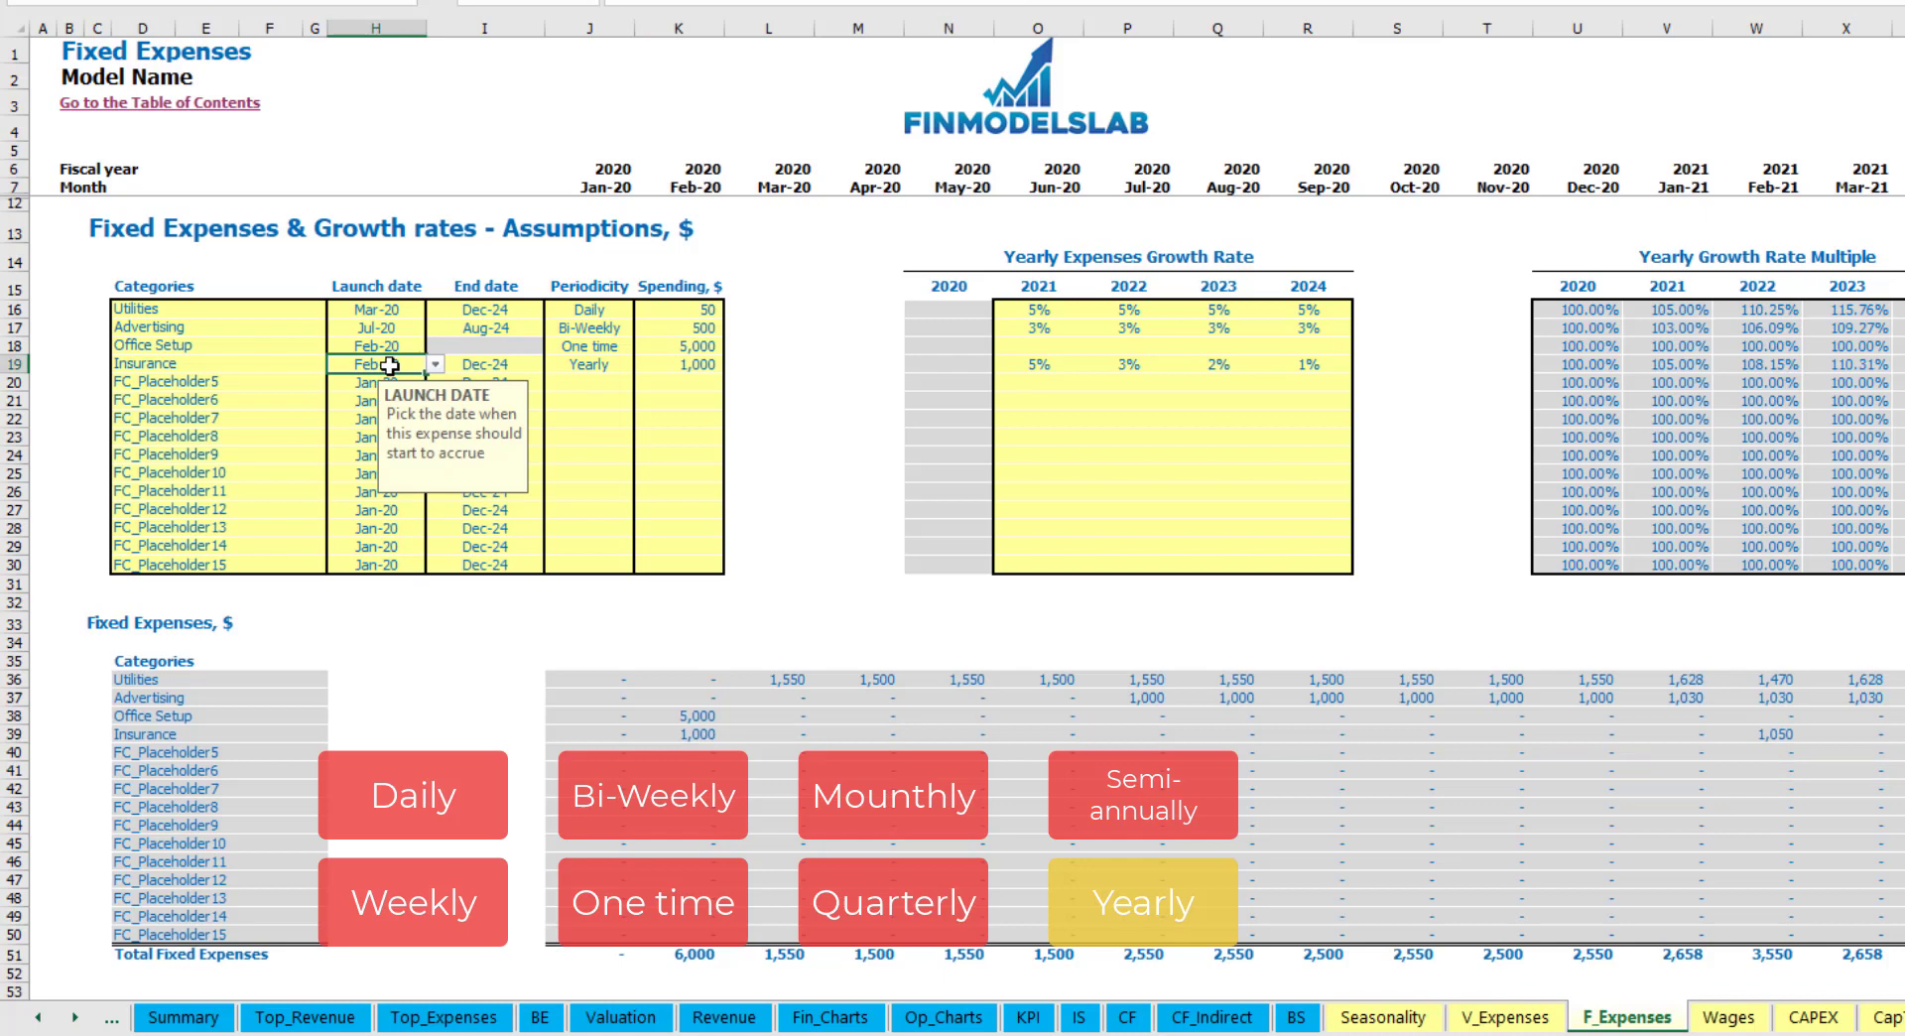
left_click(490, 365)
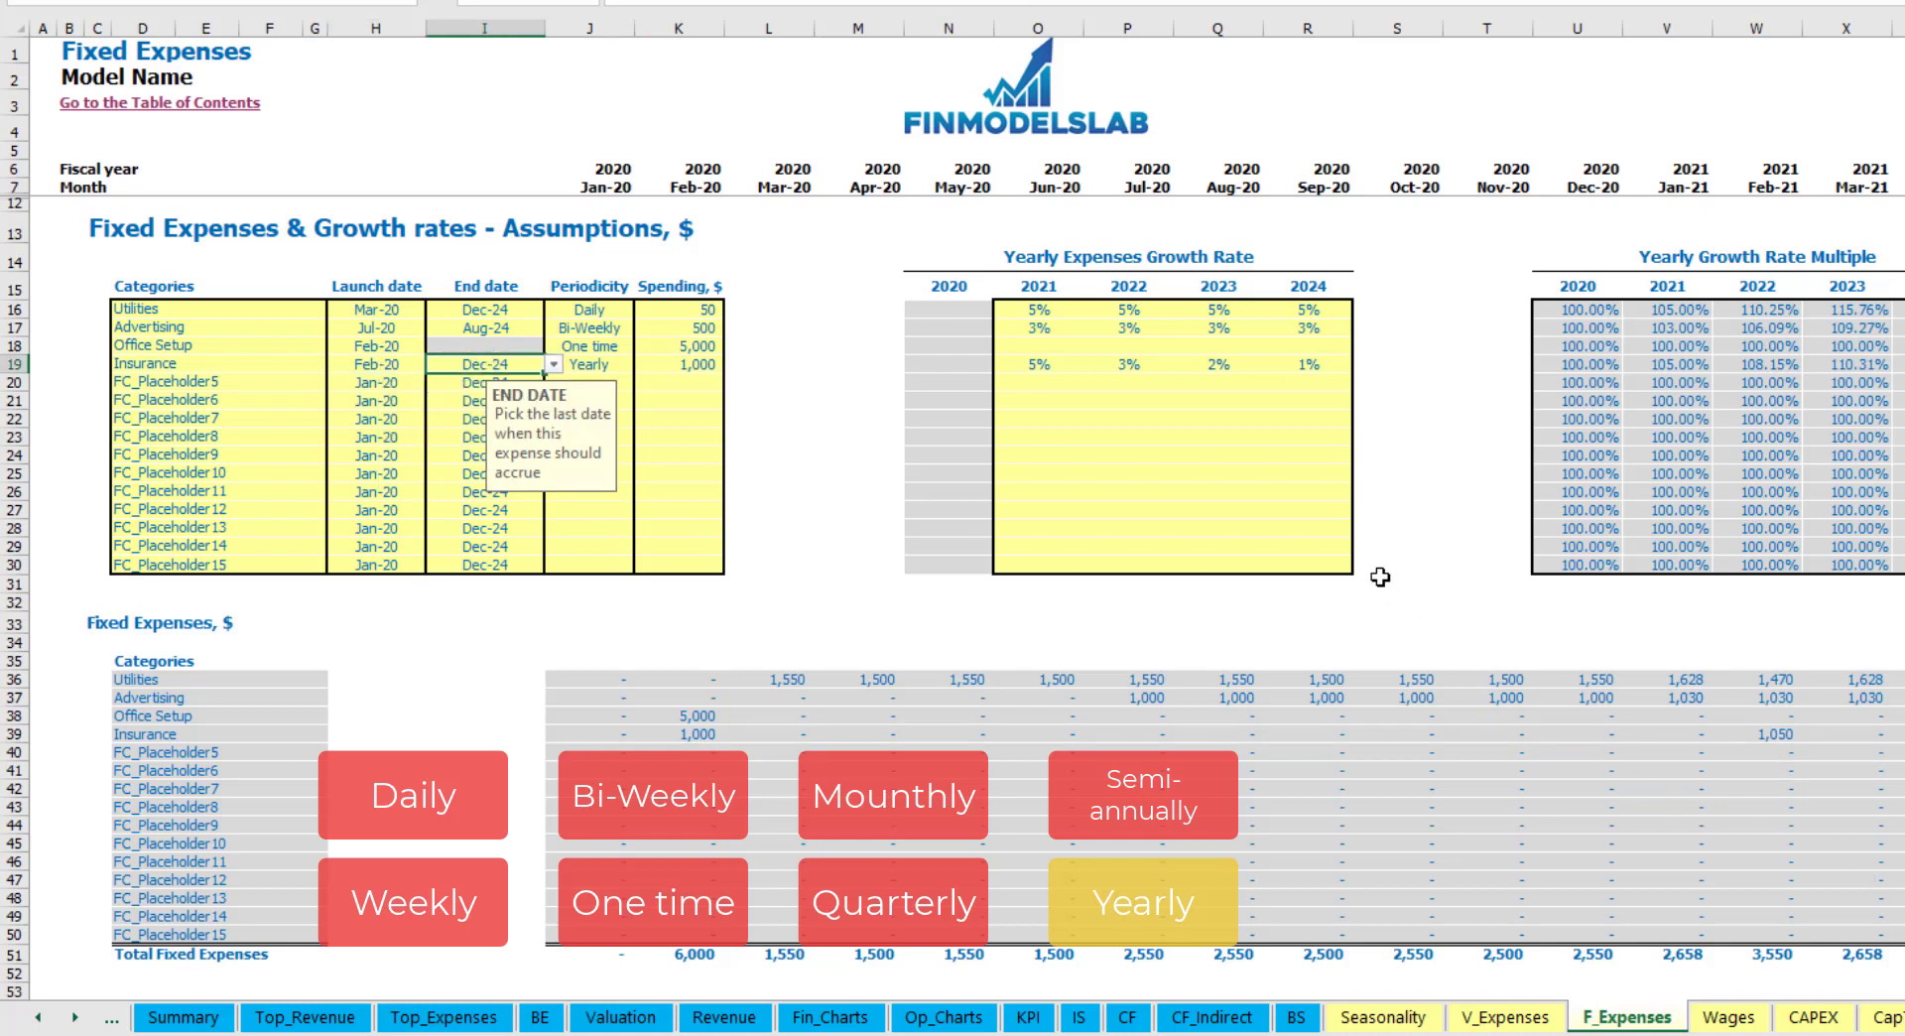
left_click(1412, 565)
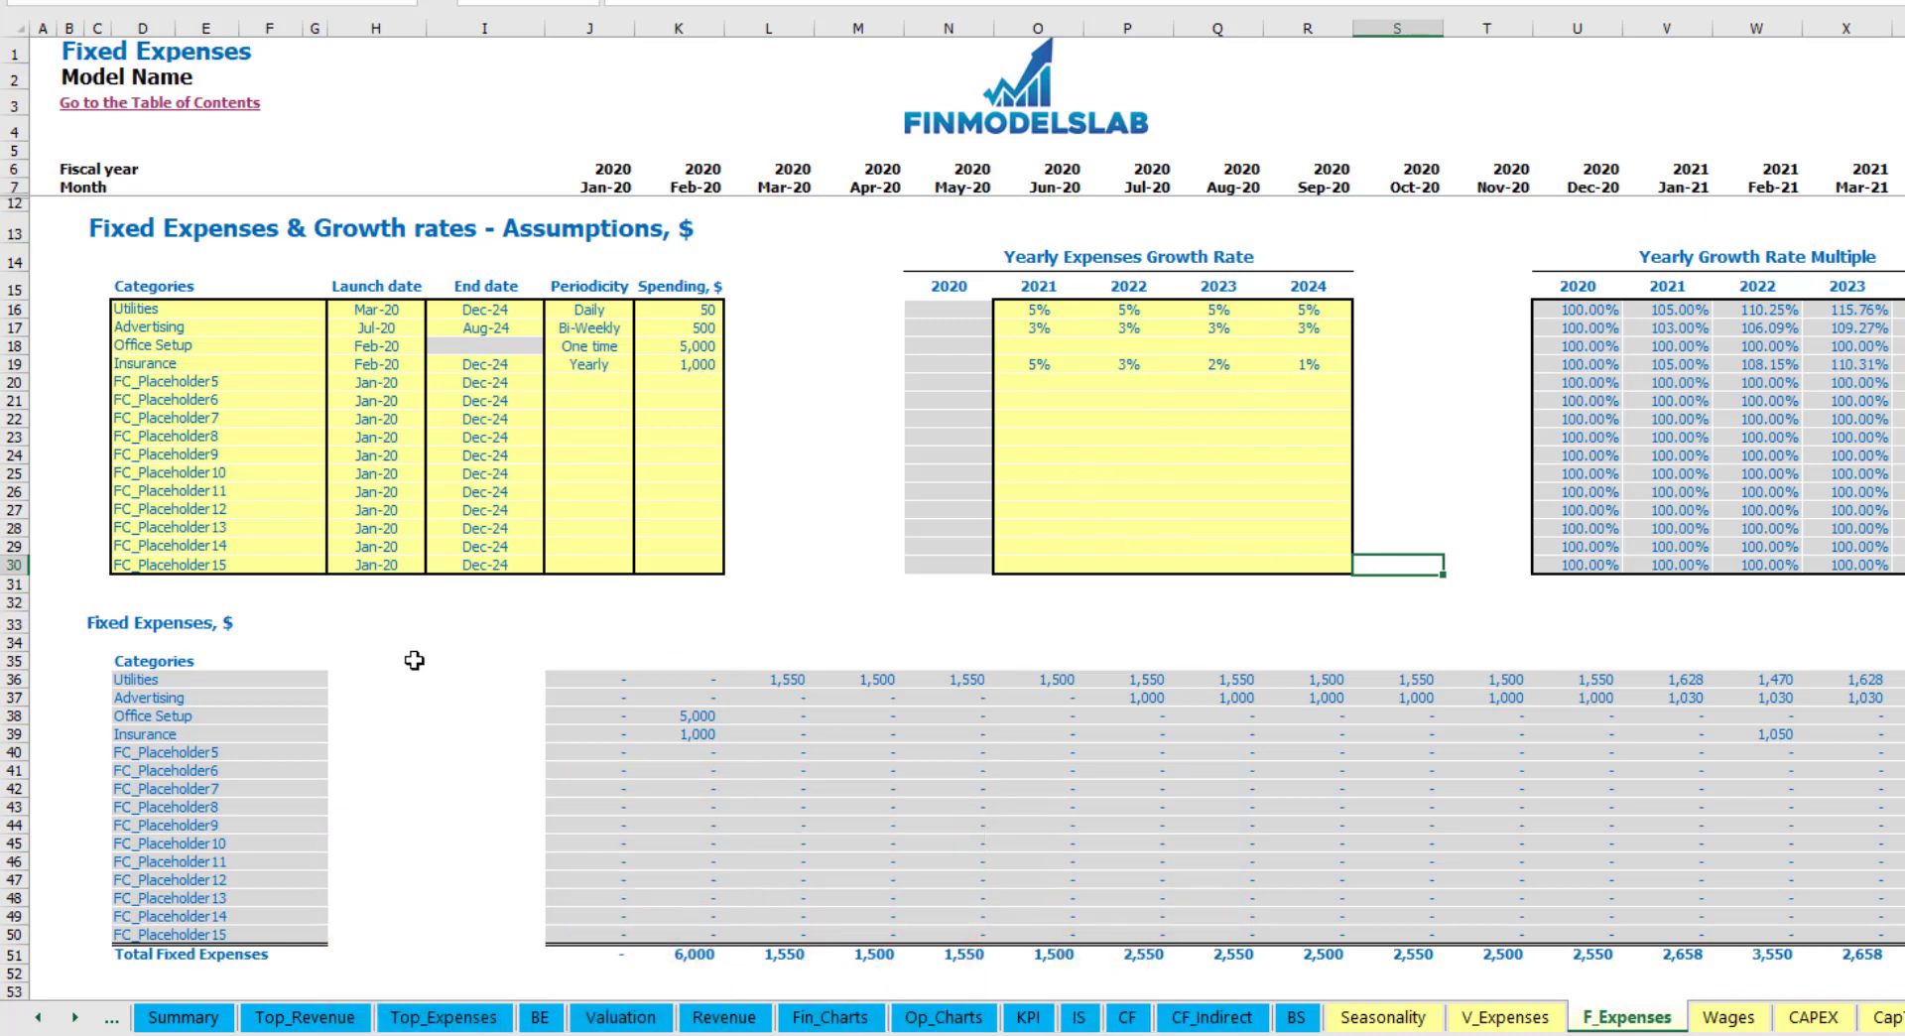
- Review the monthly fixed expenses of all categories, and open the Income Statement sheet
left_click_drag(587, 685, 1847, 927)
left_click(1072, 1022)
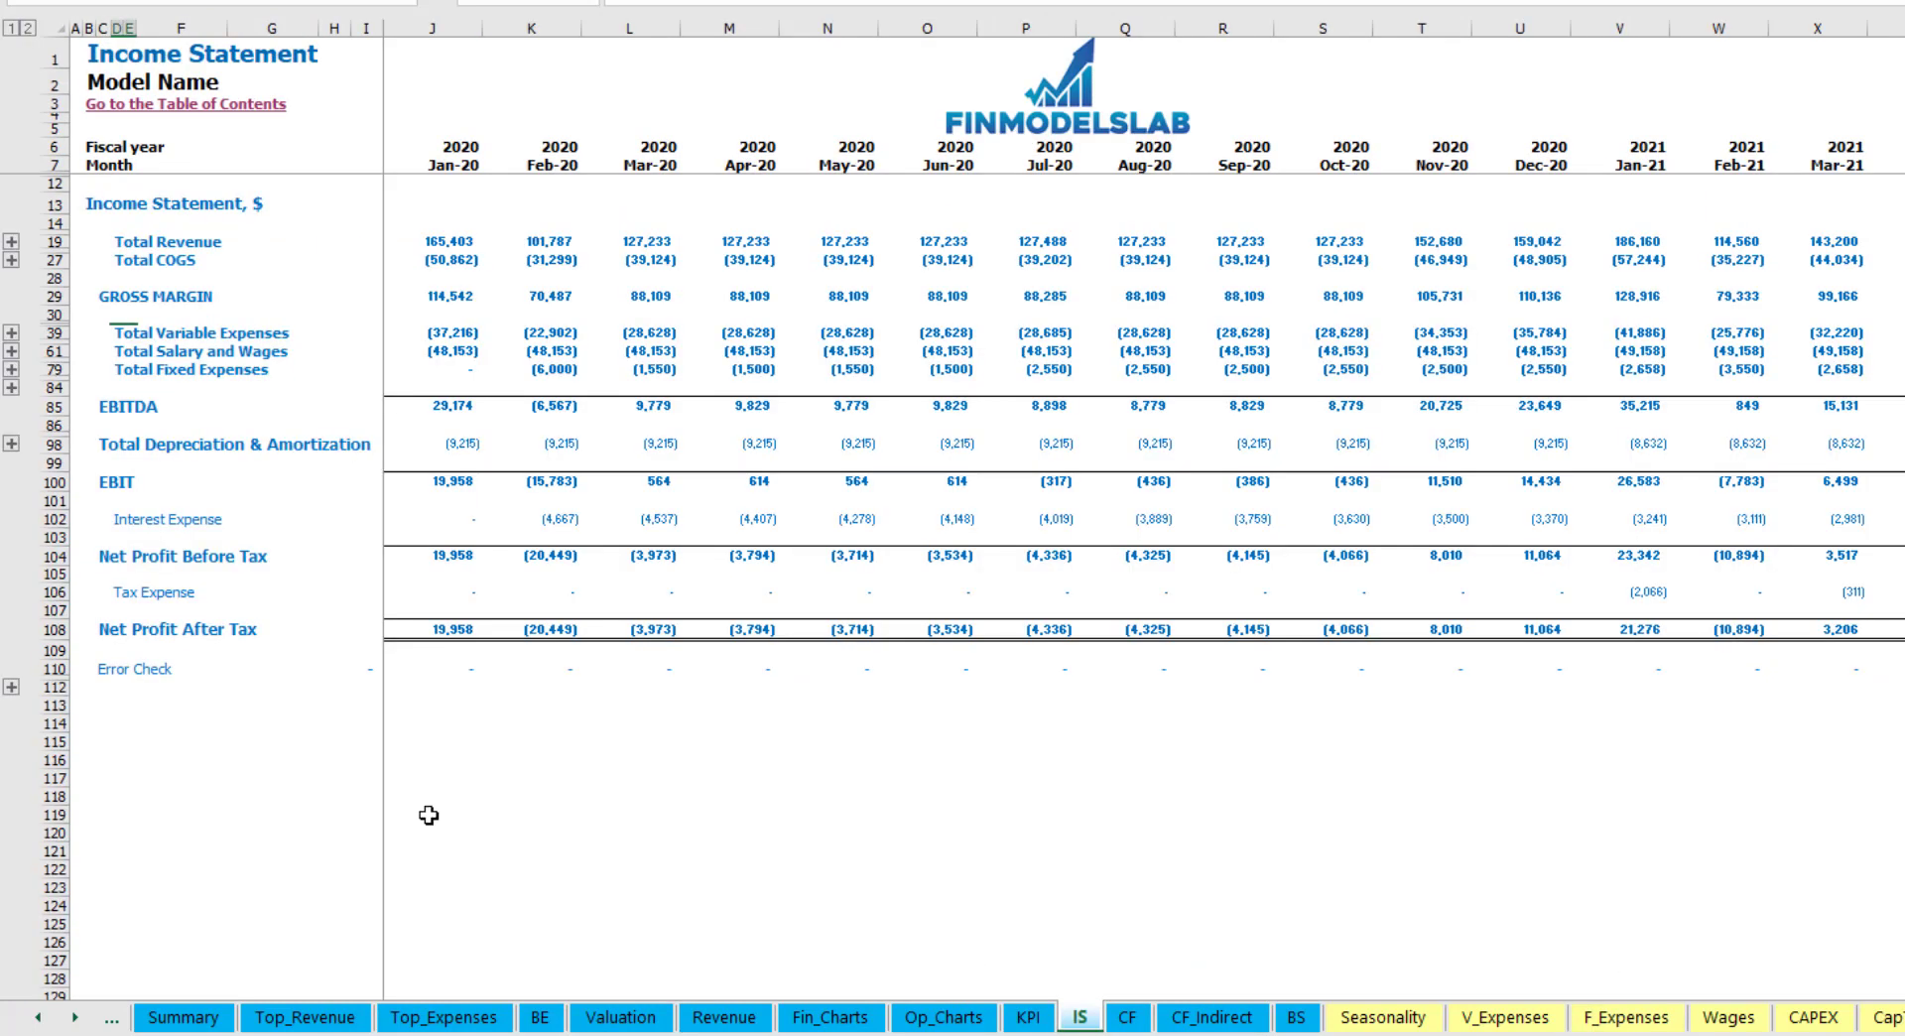
- Expand the Total Fixed Expenses group in the Income Statement and check its individual expense lines
key("Down")
key("Down")
left_click(12, 369)
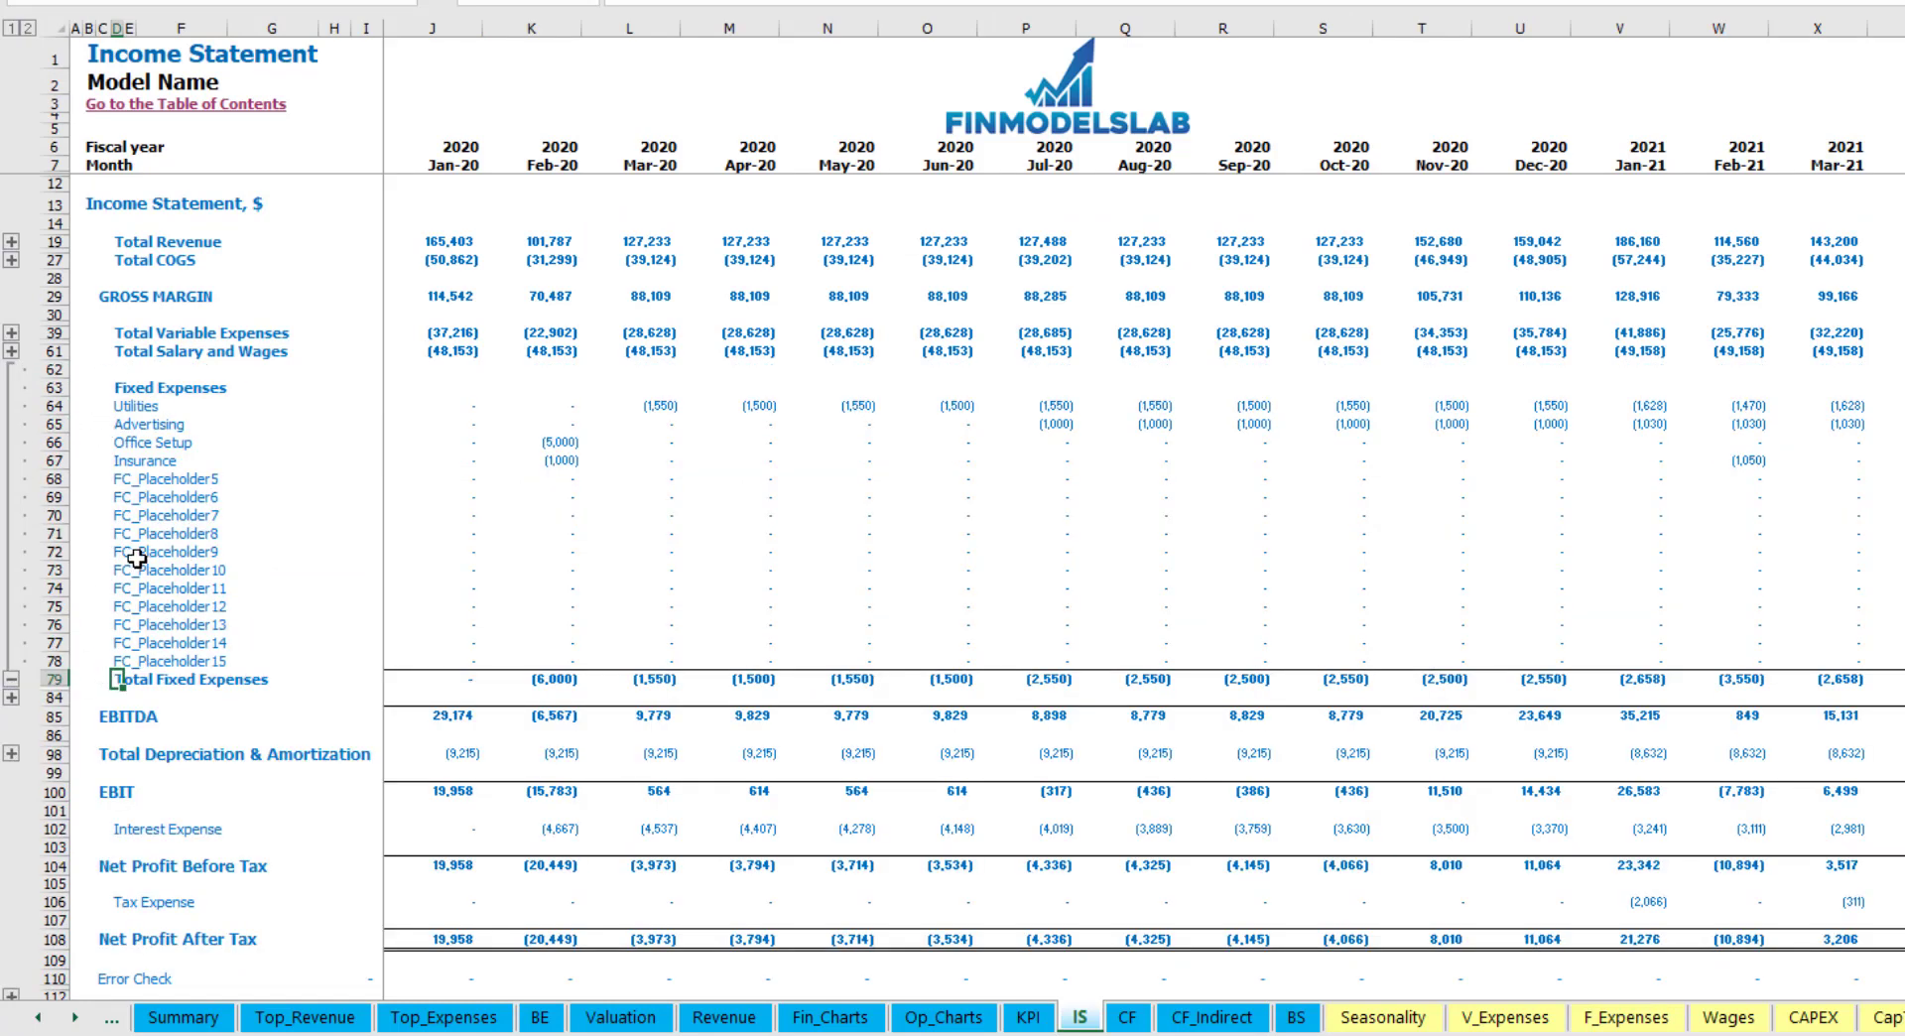
left_click_drag(62, 406, 134, 660)
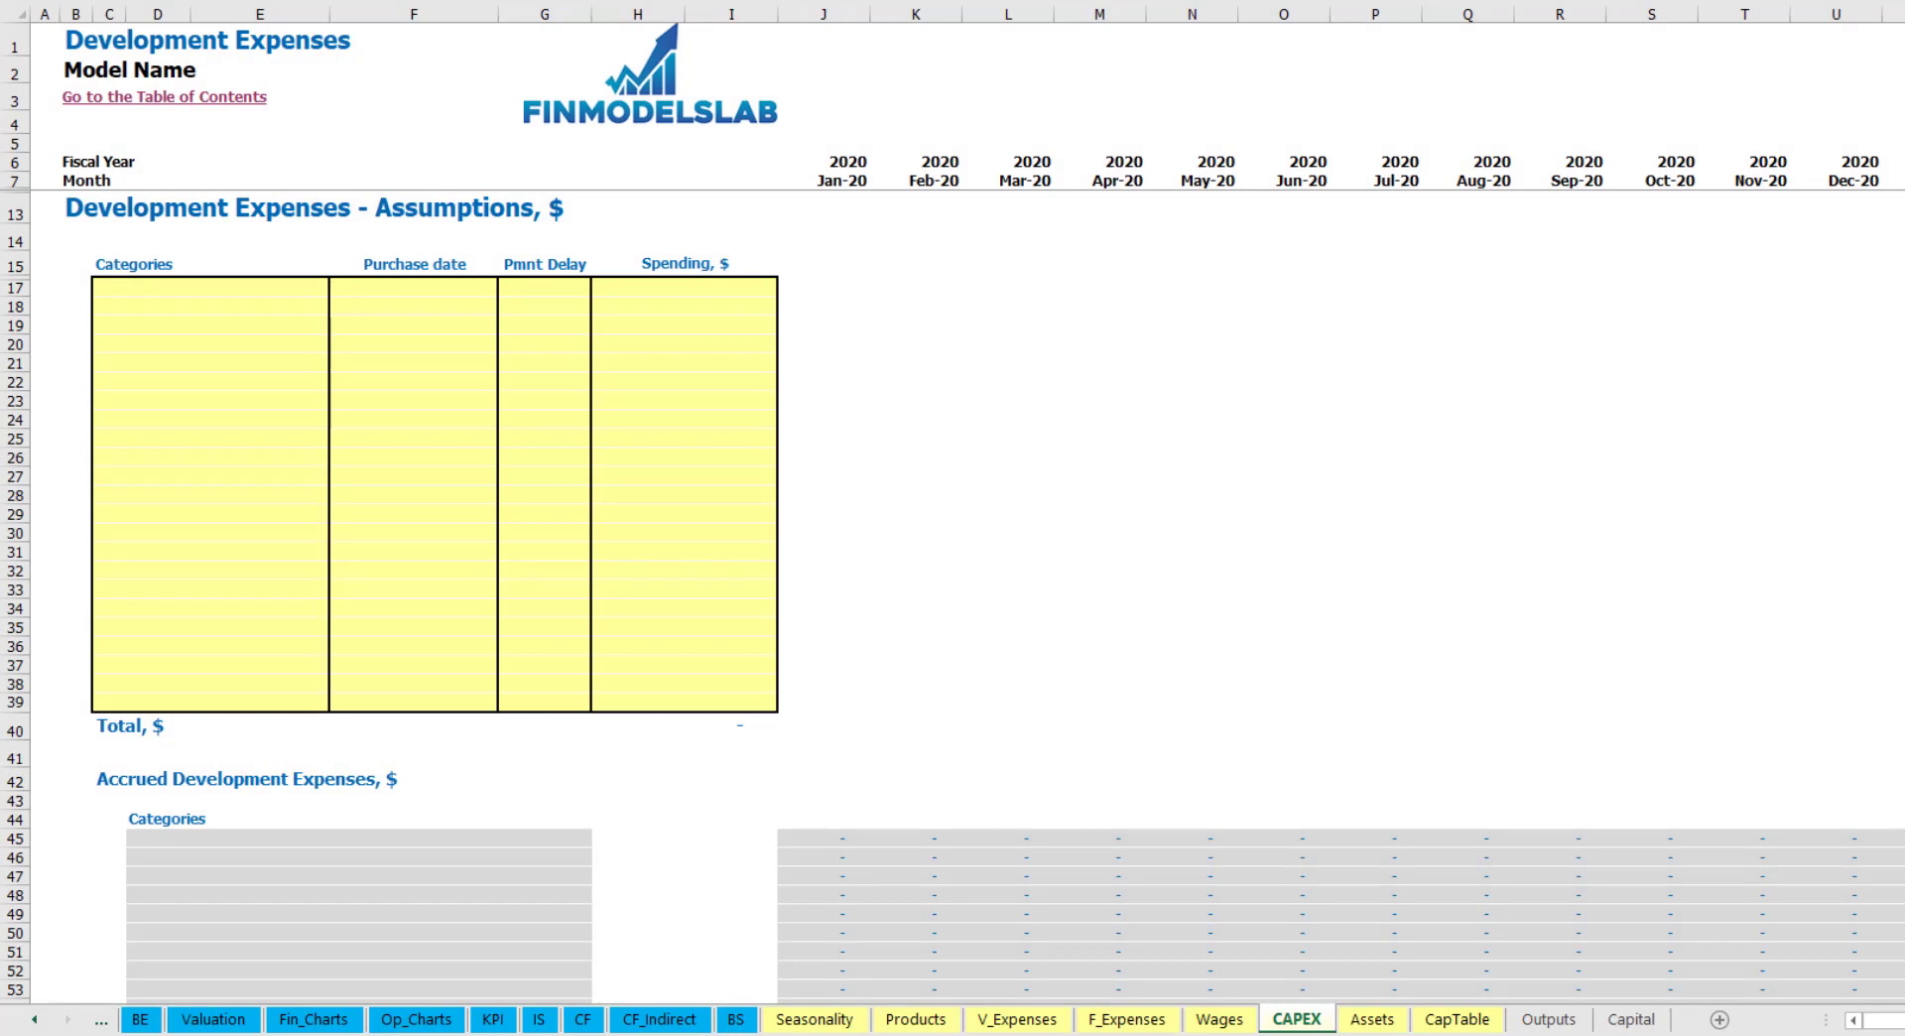
- Add the development expense category "Office dev" with purchase date Feb-20 and spending of 10,000
left_click(267, 288)
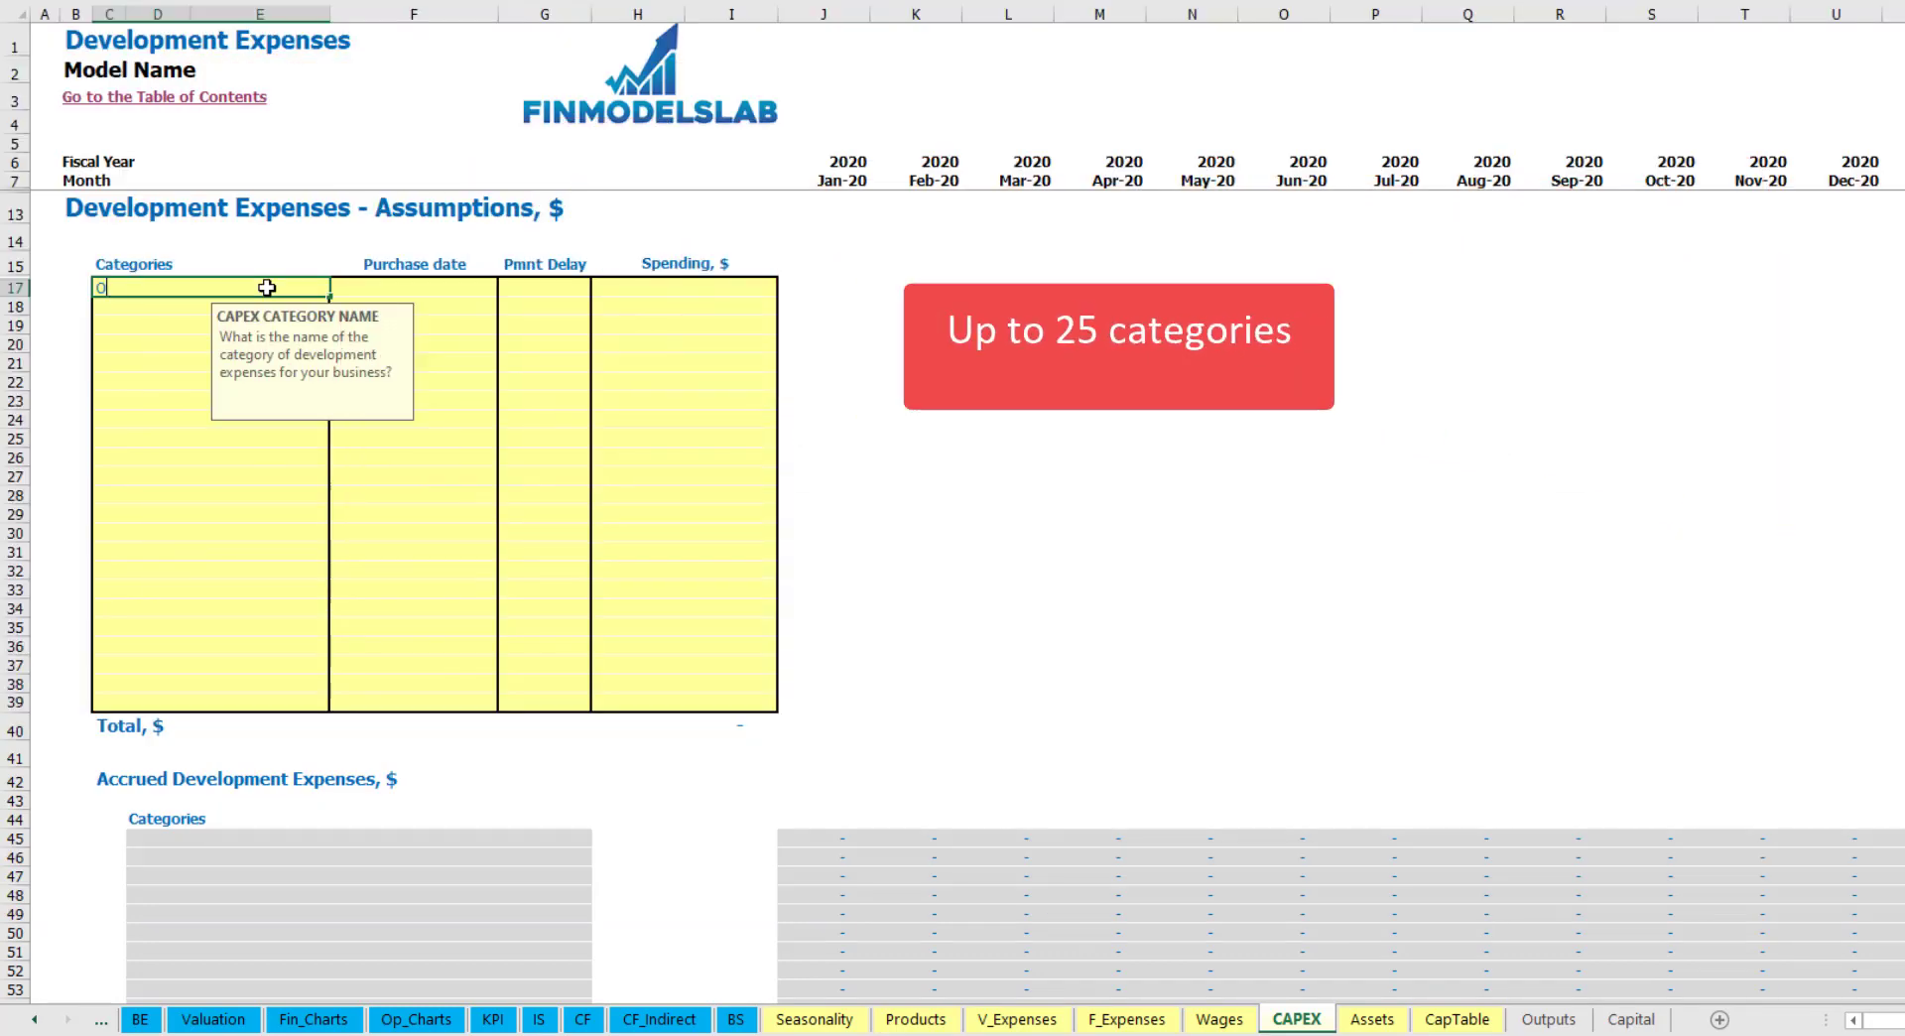
type("ev")
key("Return")
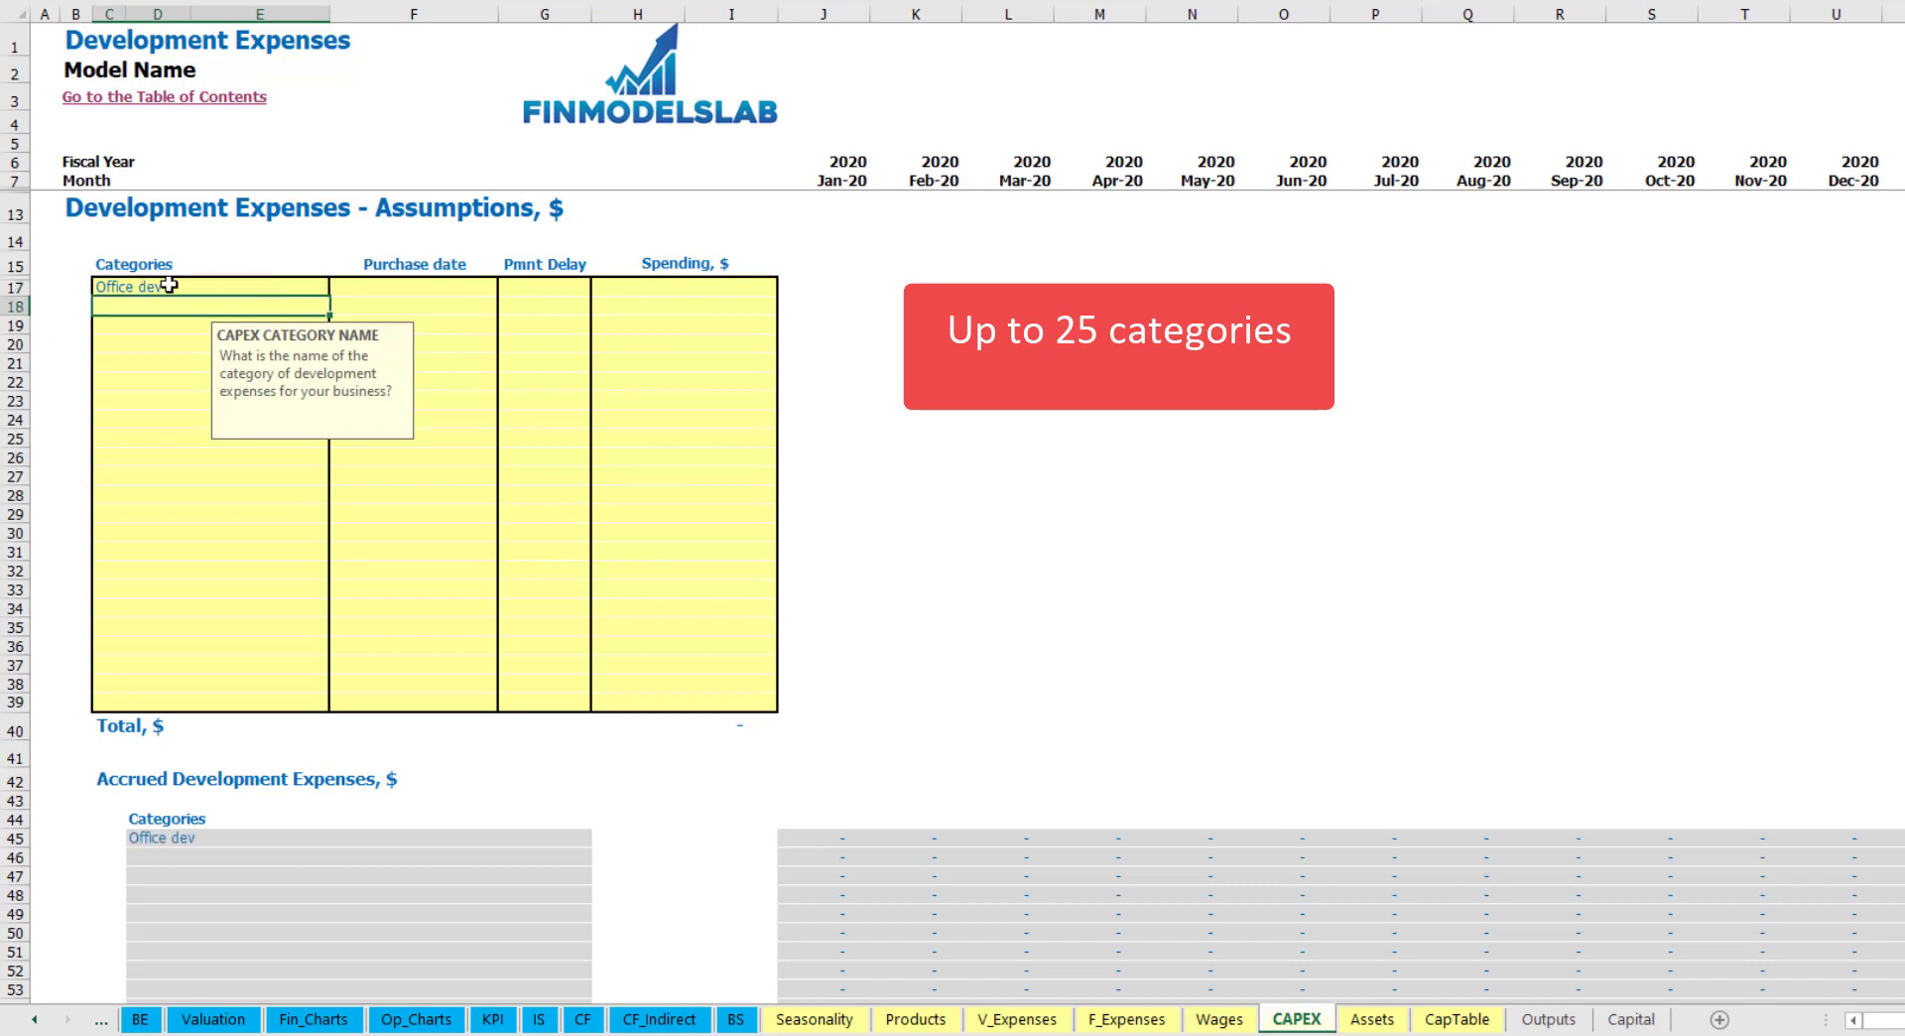
left_click(415, 285)
left_click(507, 290)
left_click(426, 324)
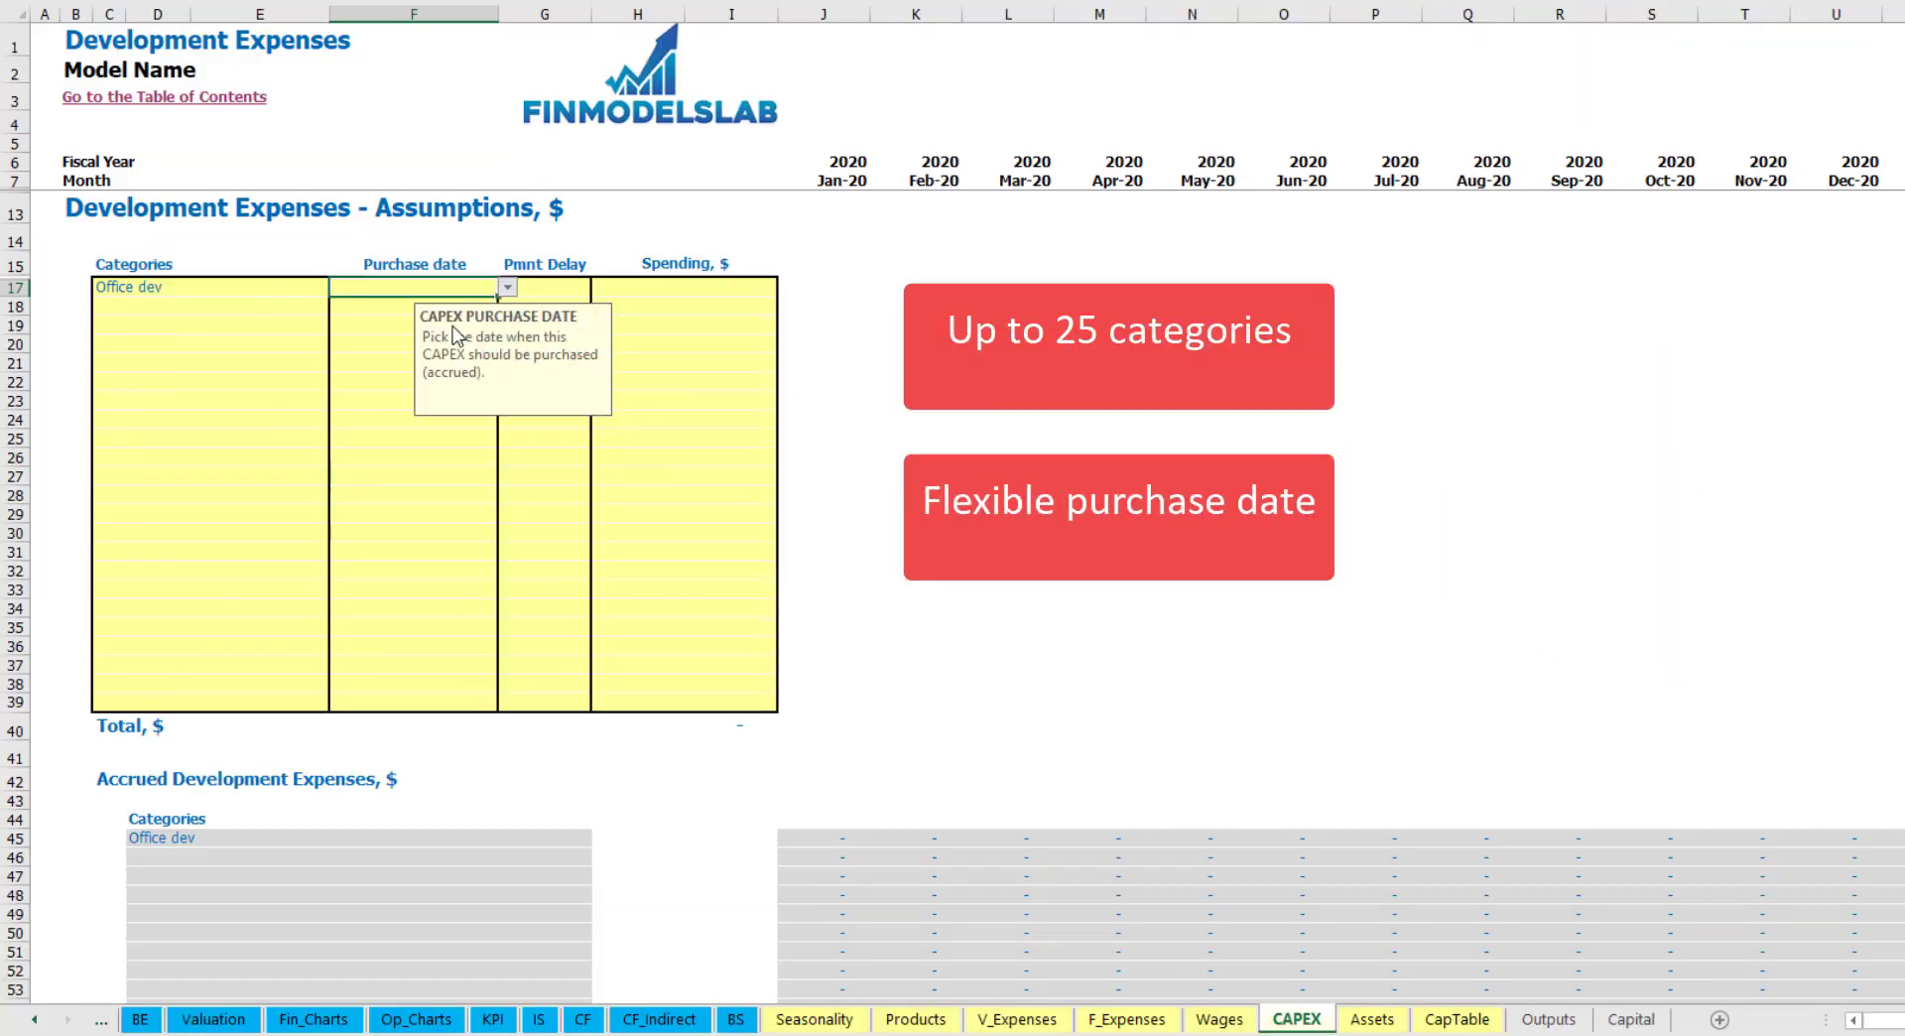
left_click(657, 284)
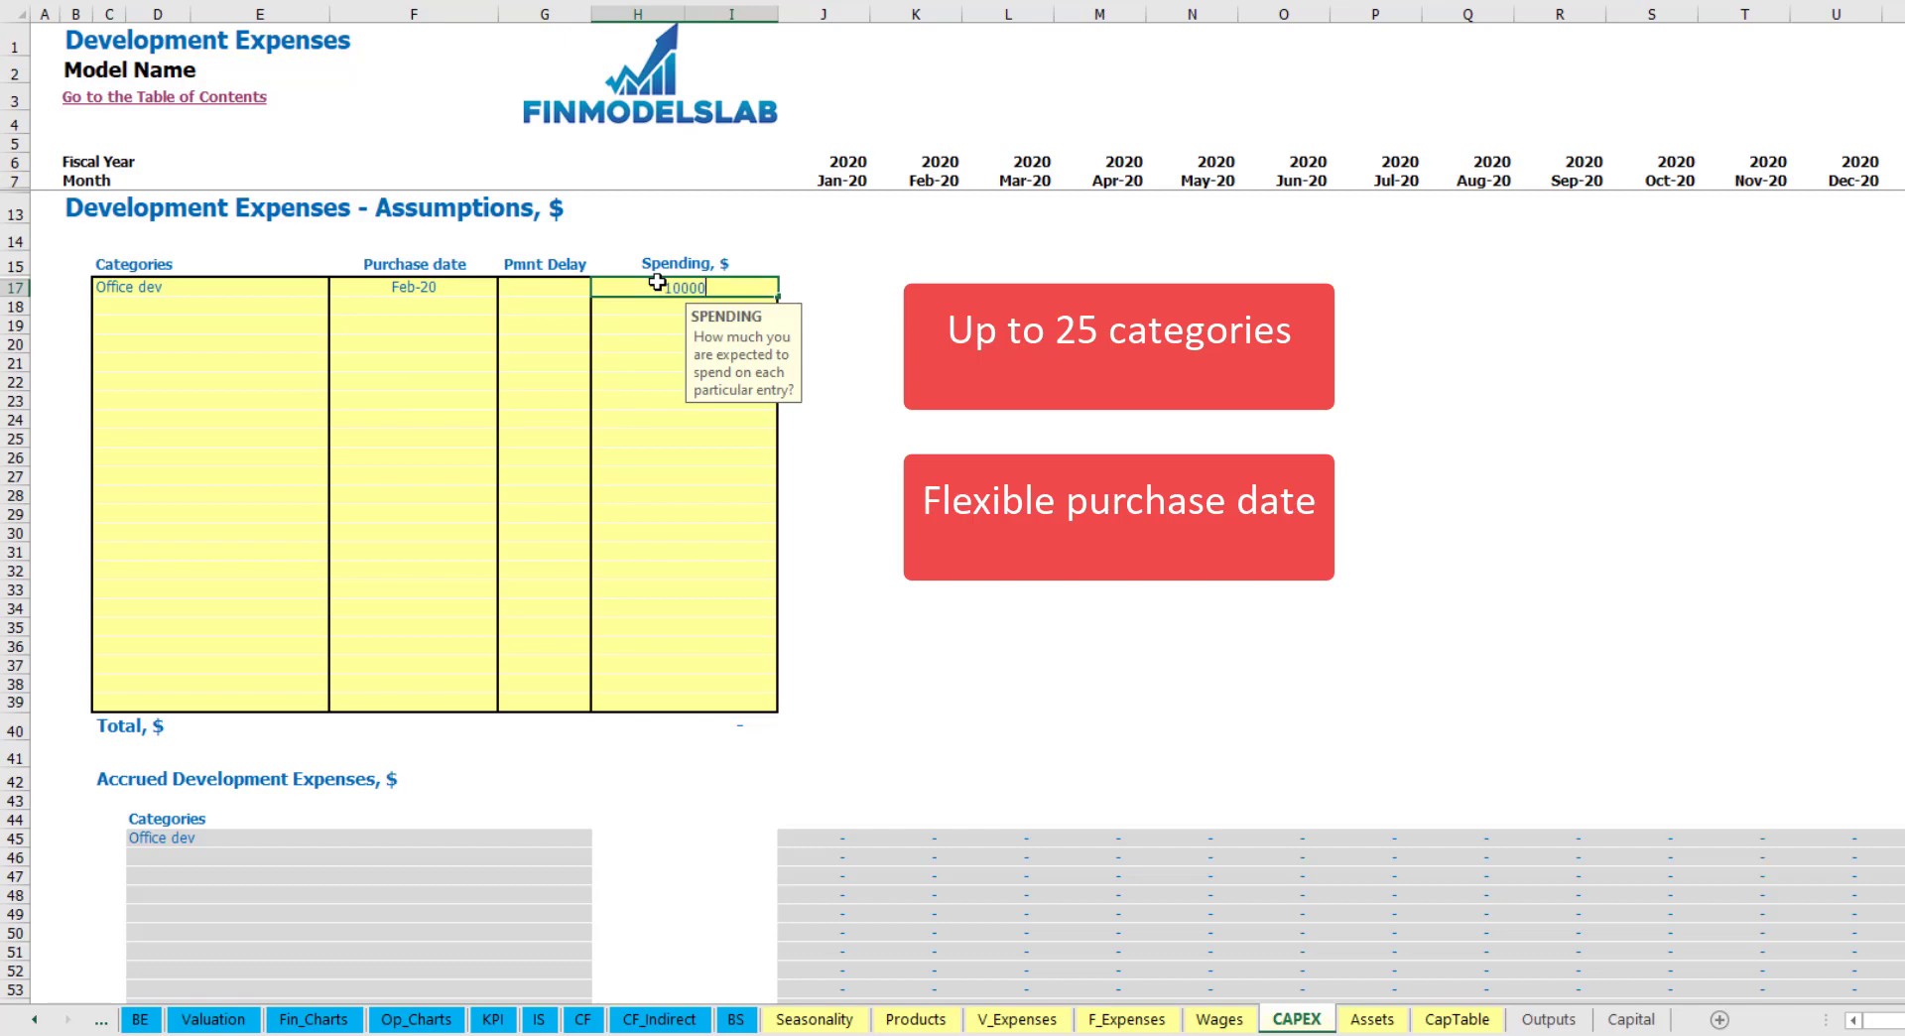
key("Return")
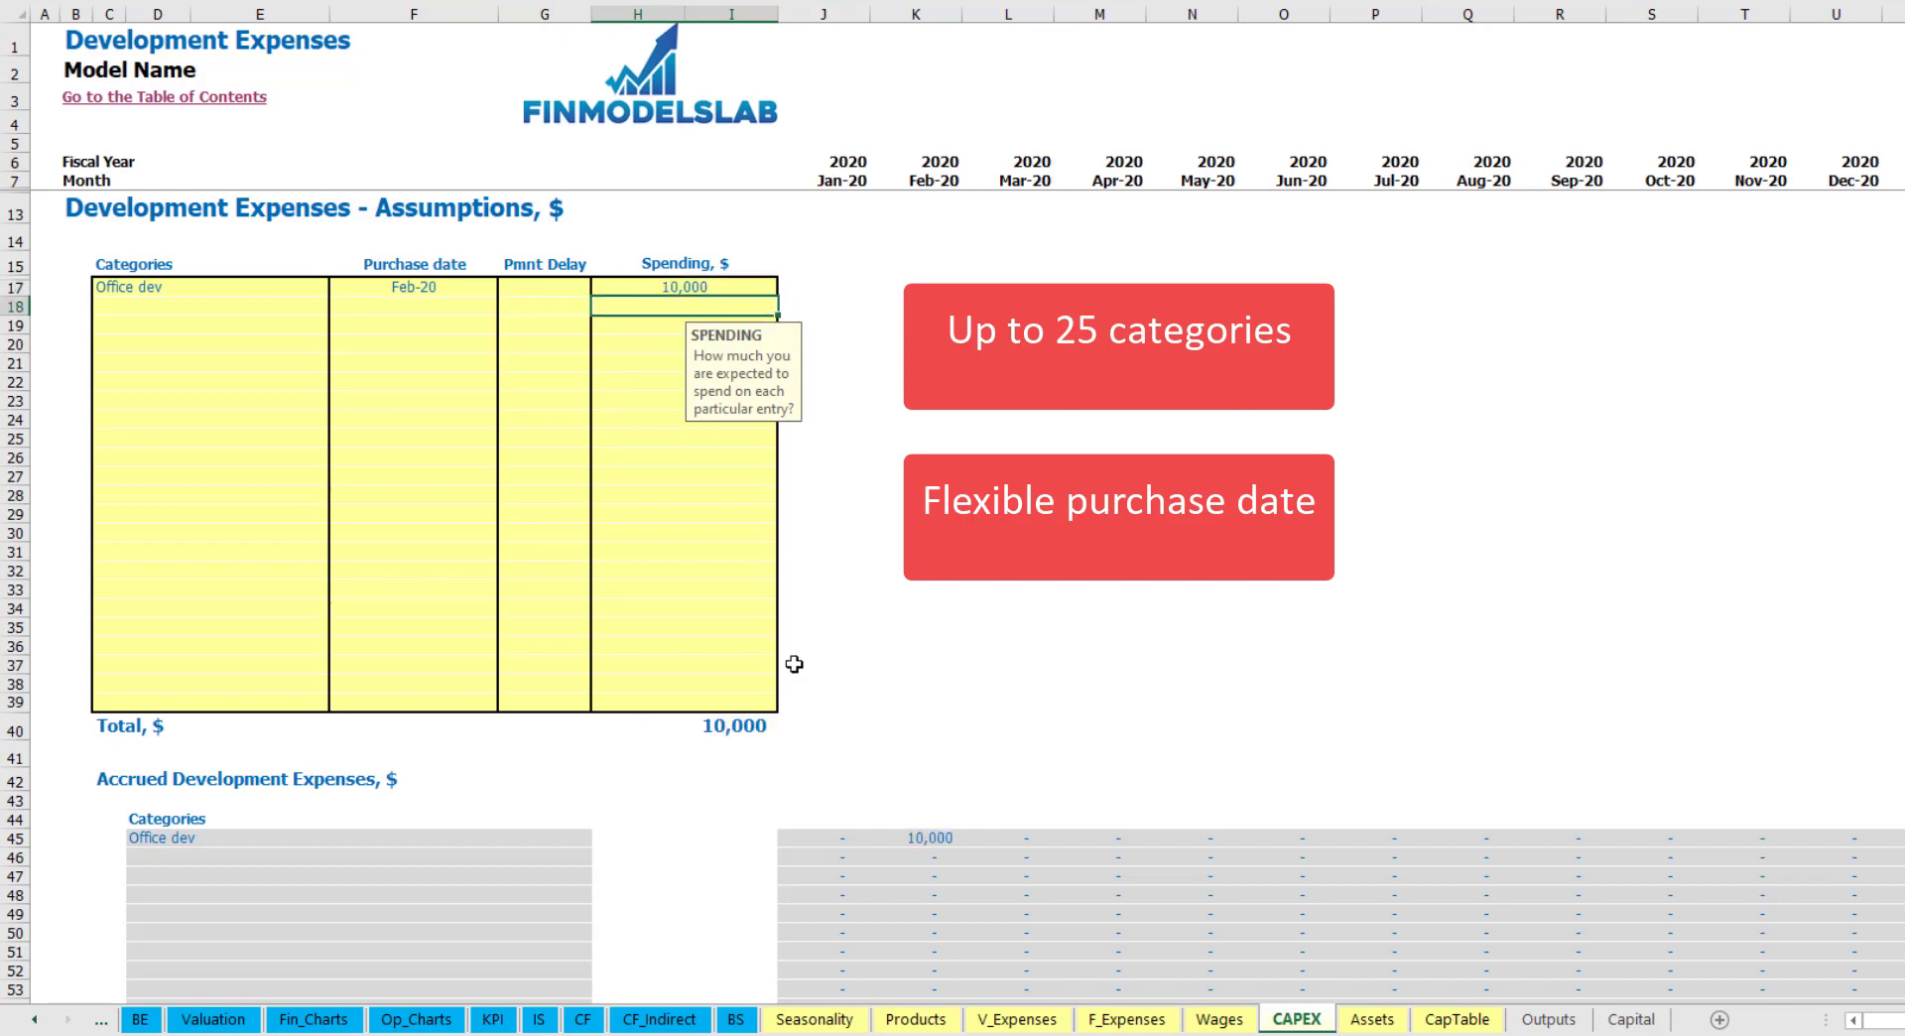
- Set the payment delay of the Office dev expense to 2M
left_click(556, 286)
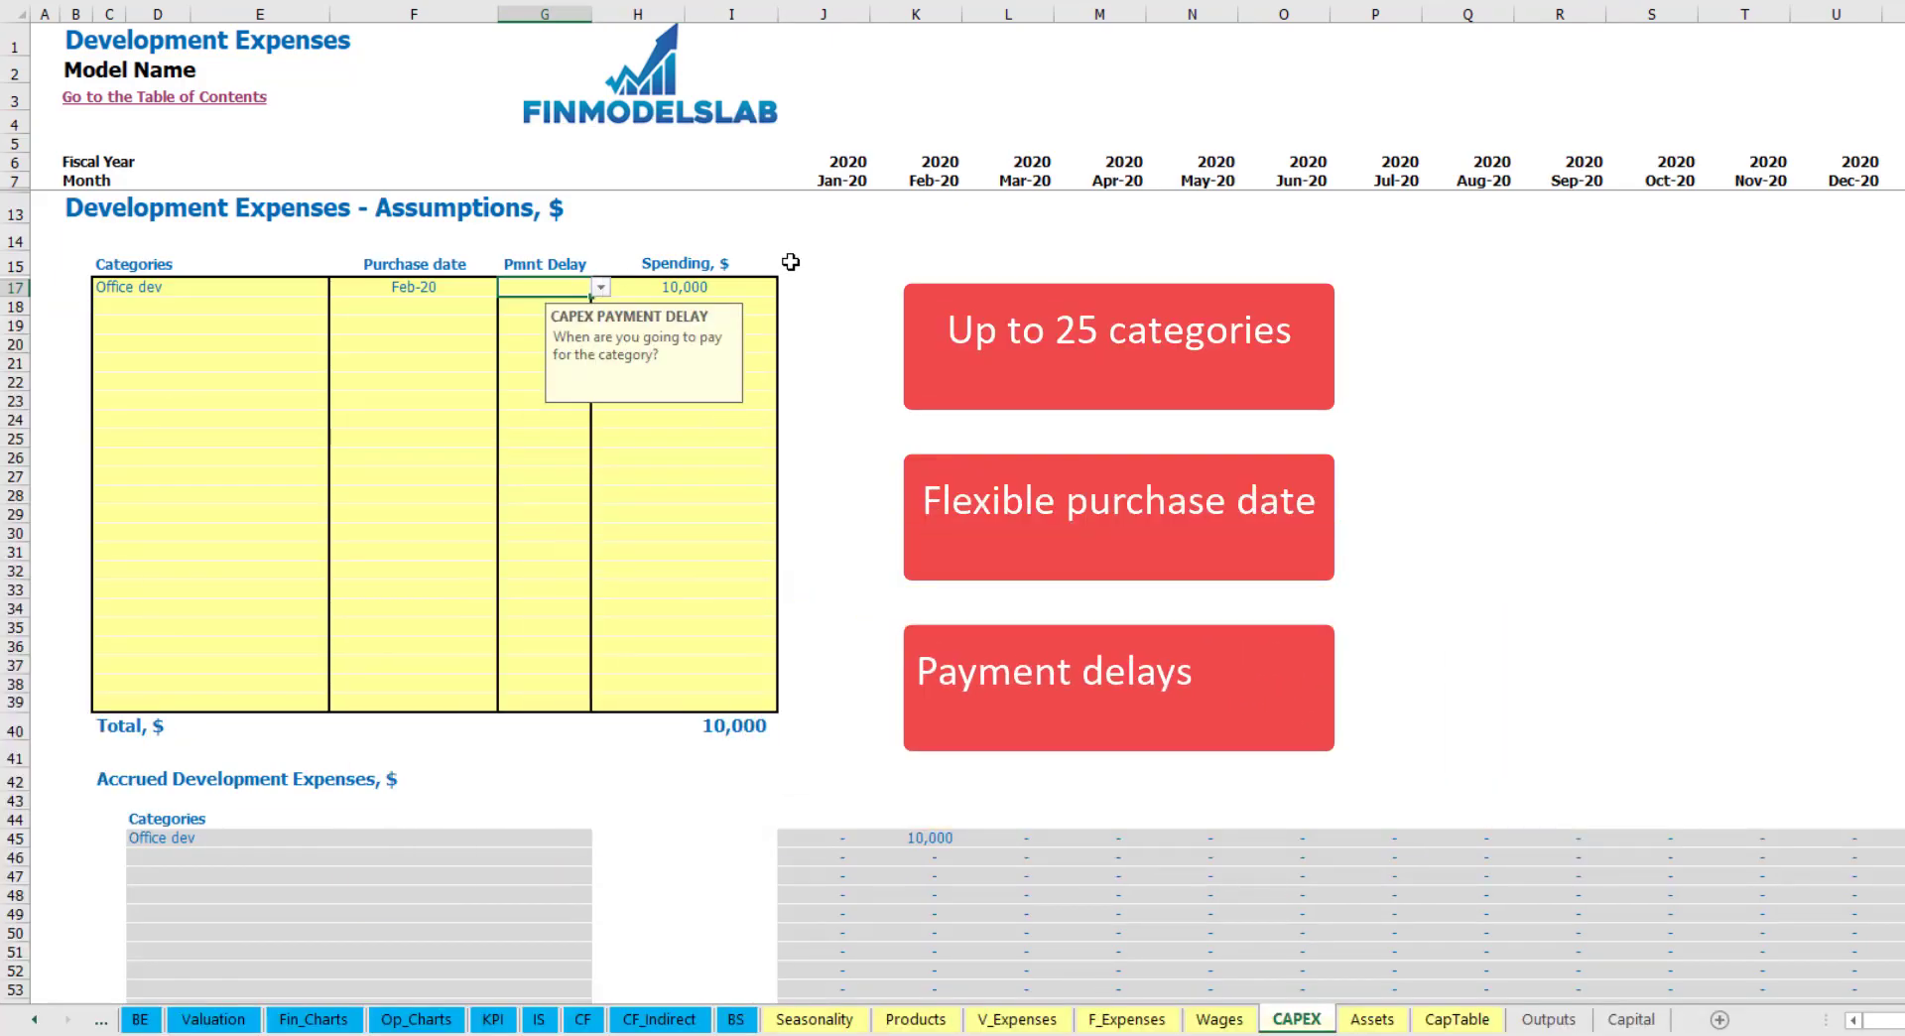
left_click(601, 287)
left_click(534, 342)
left_click(980, 348)
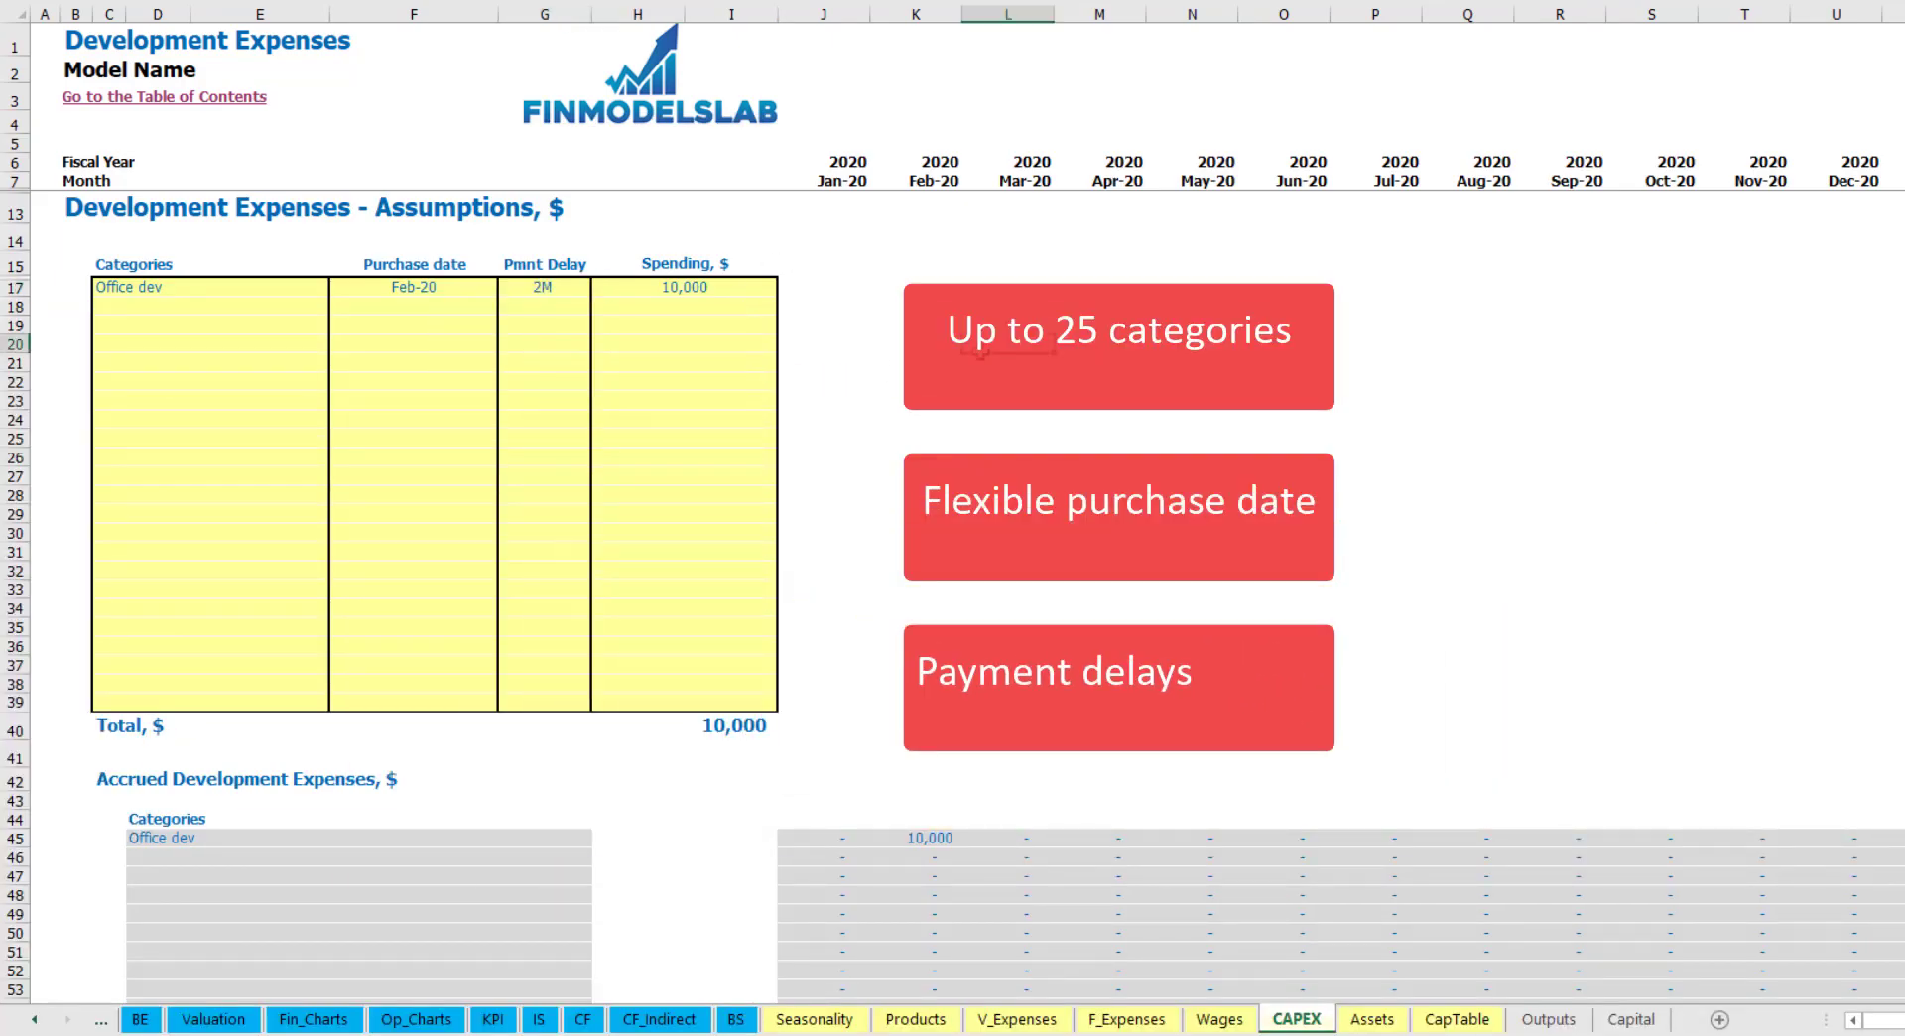
- Compare the accrued and paid months of Office dev and check the CAPEX summary balances
left_click(931, 841)
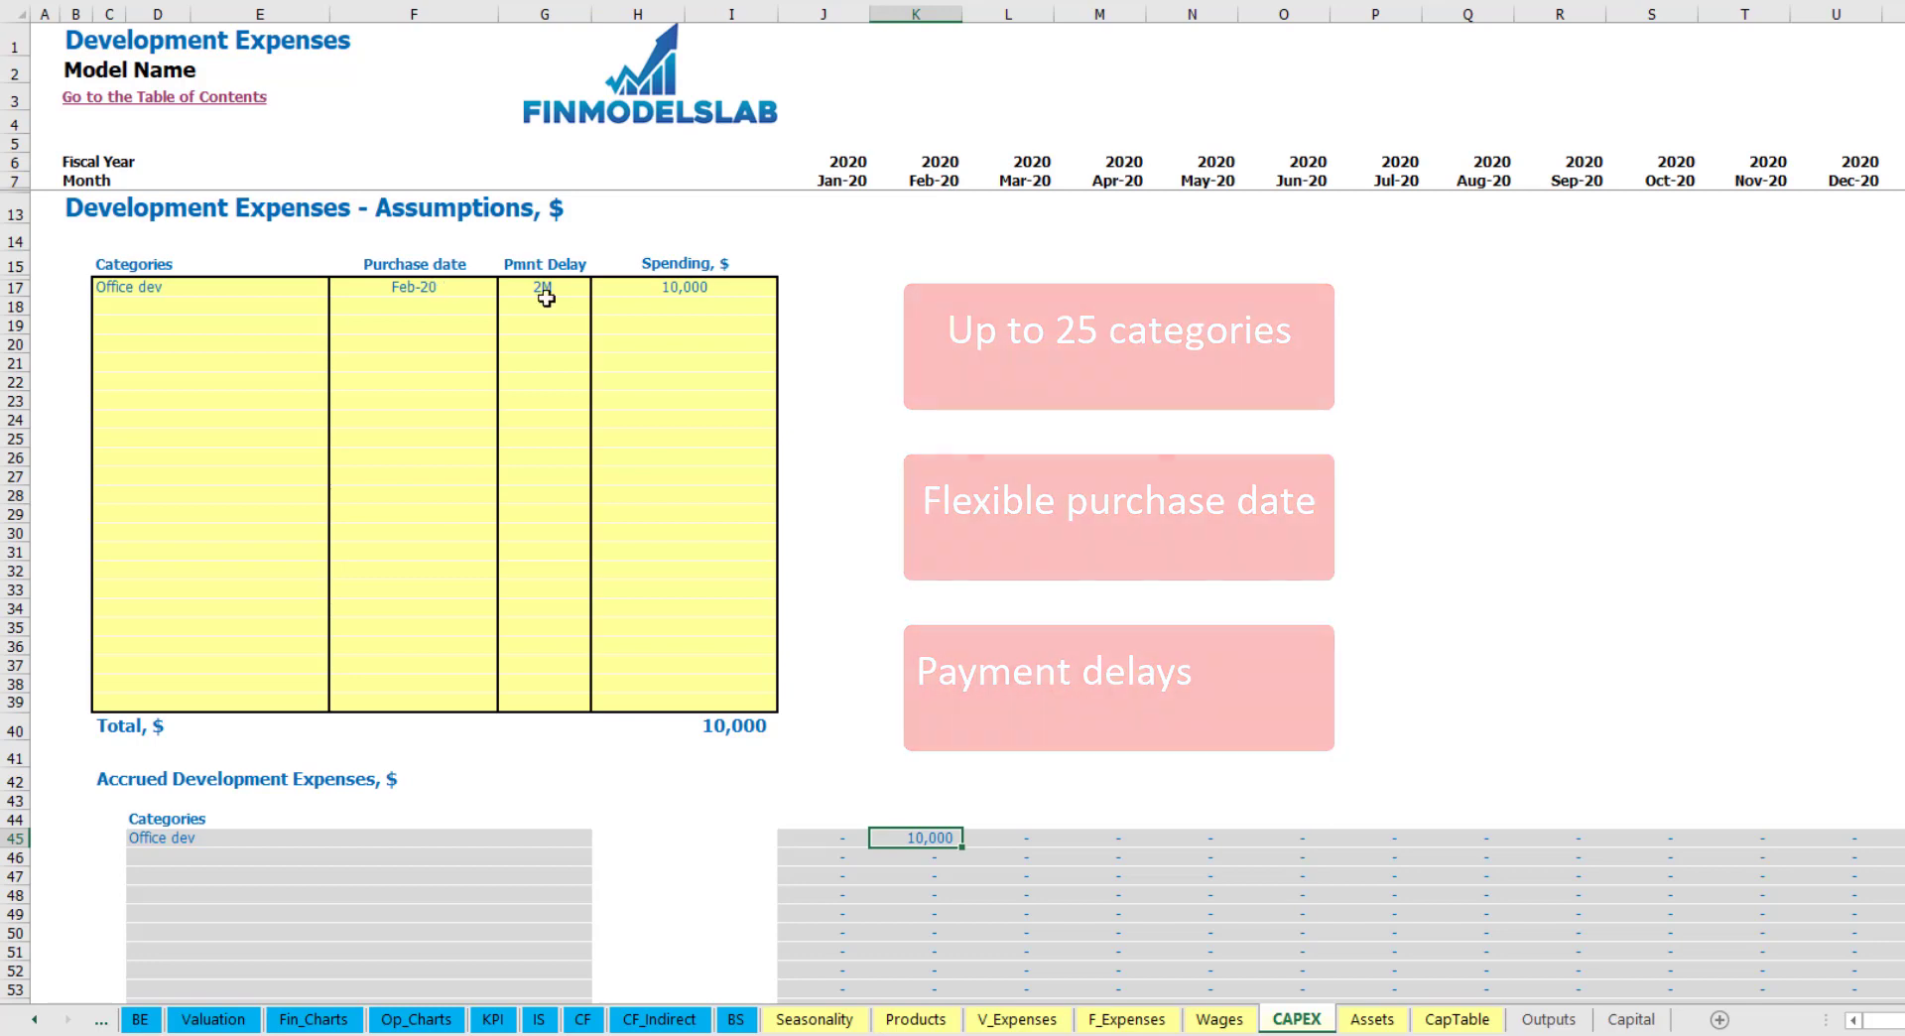
scroll(927, 437, "down", 10)
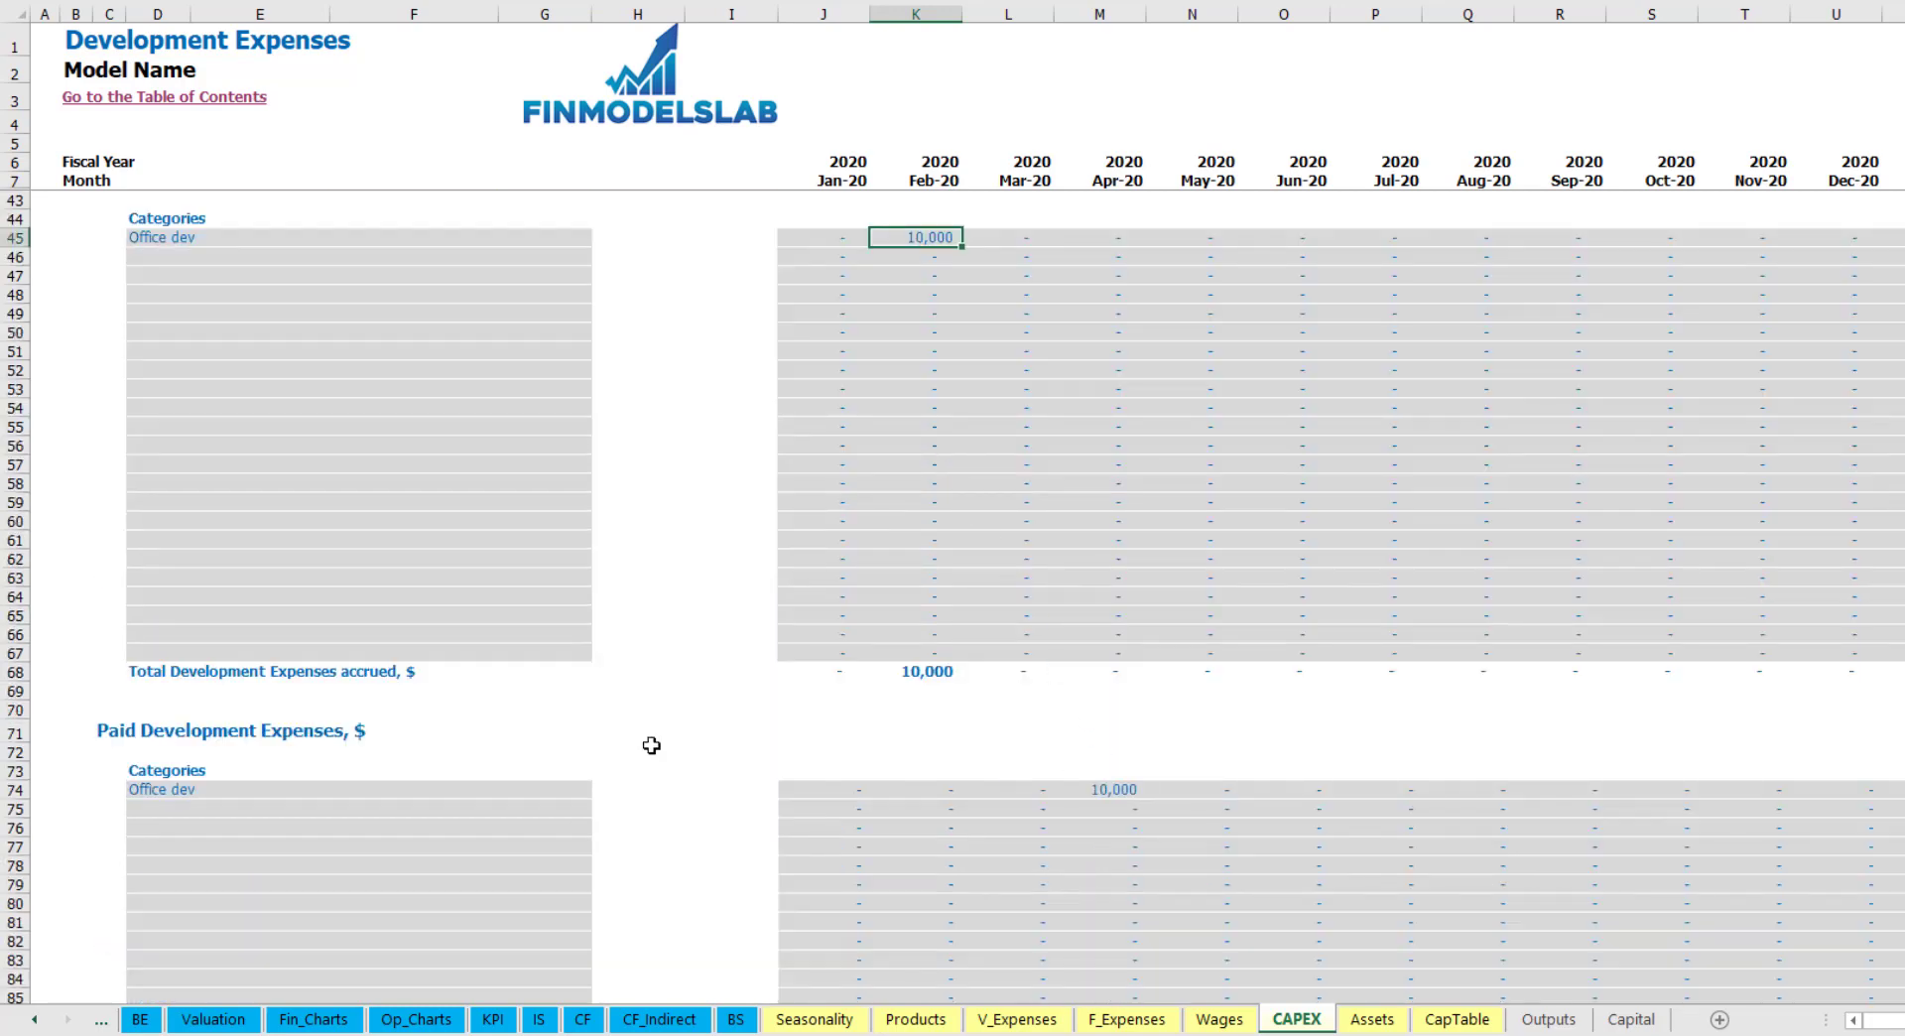
left_click(1101, 791)
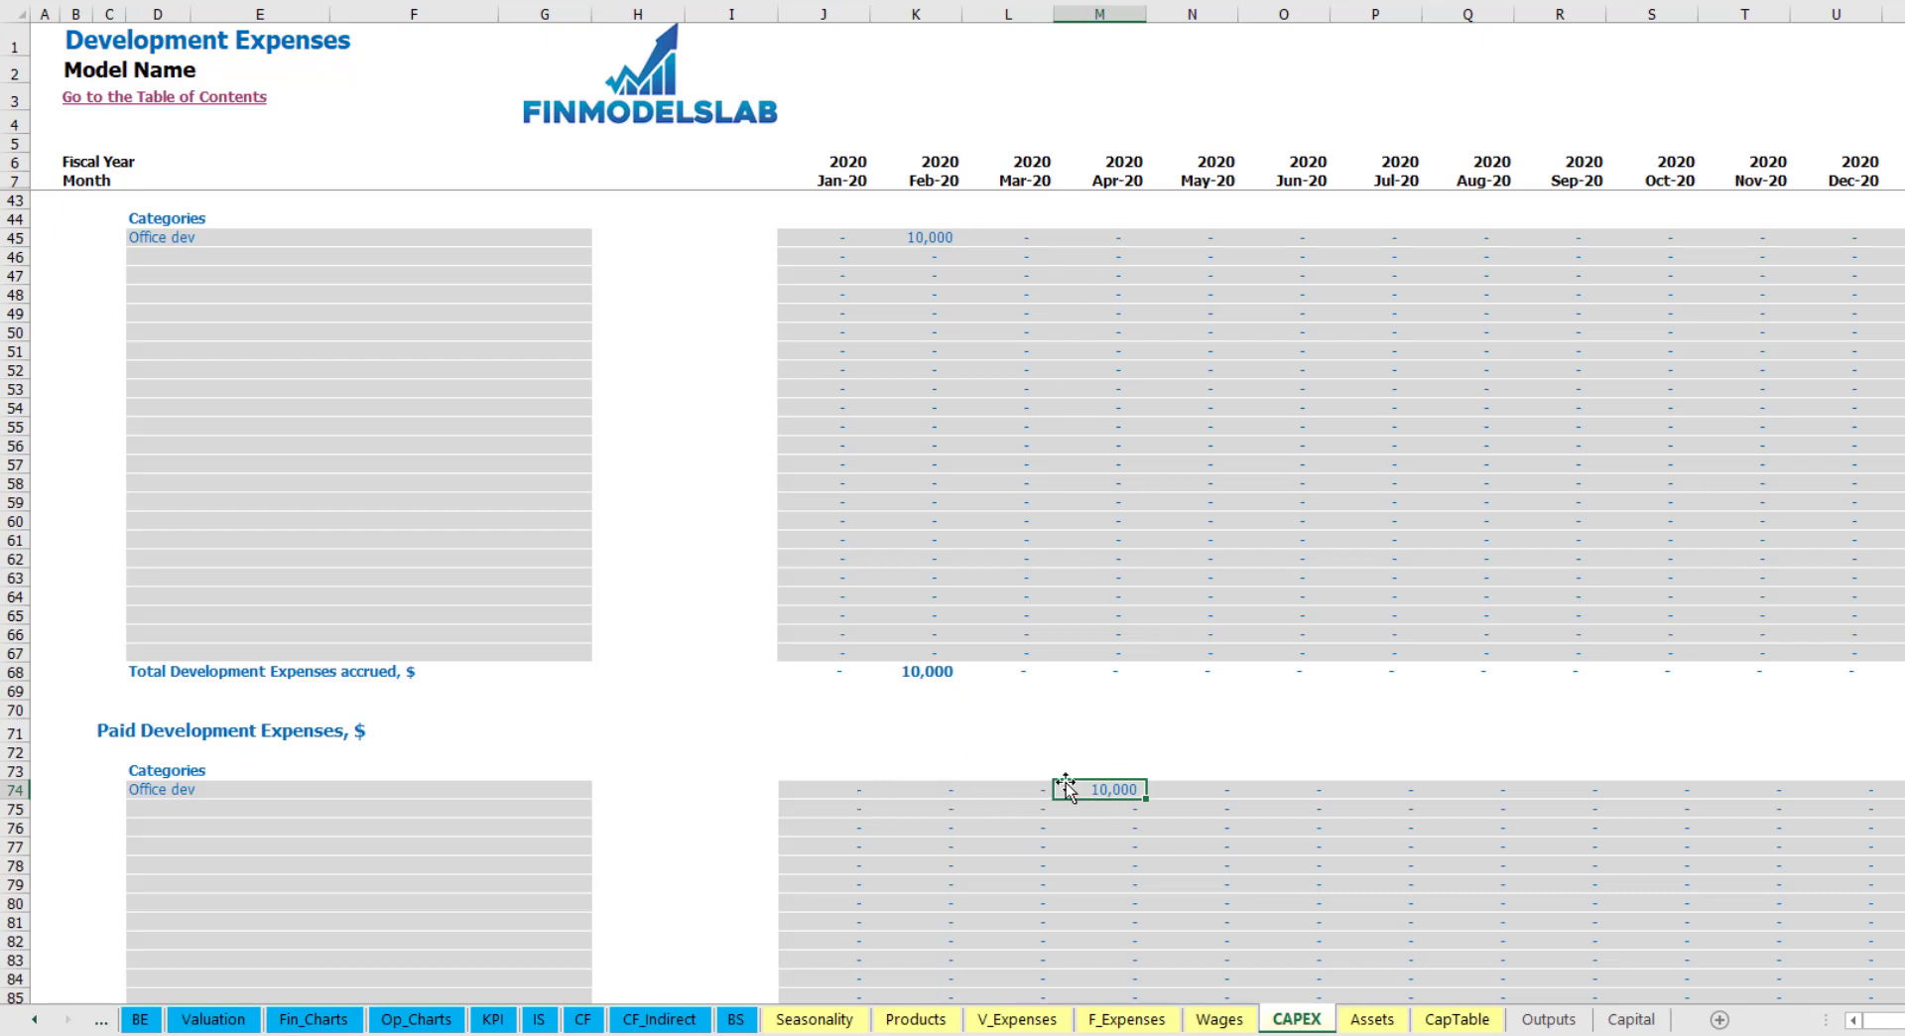
scroll(1067, 789, "down", 13)
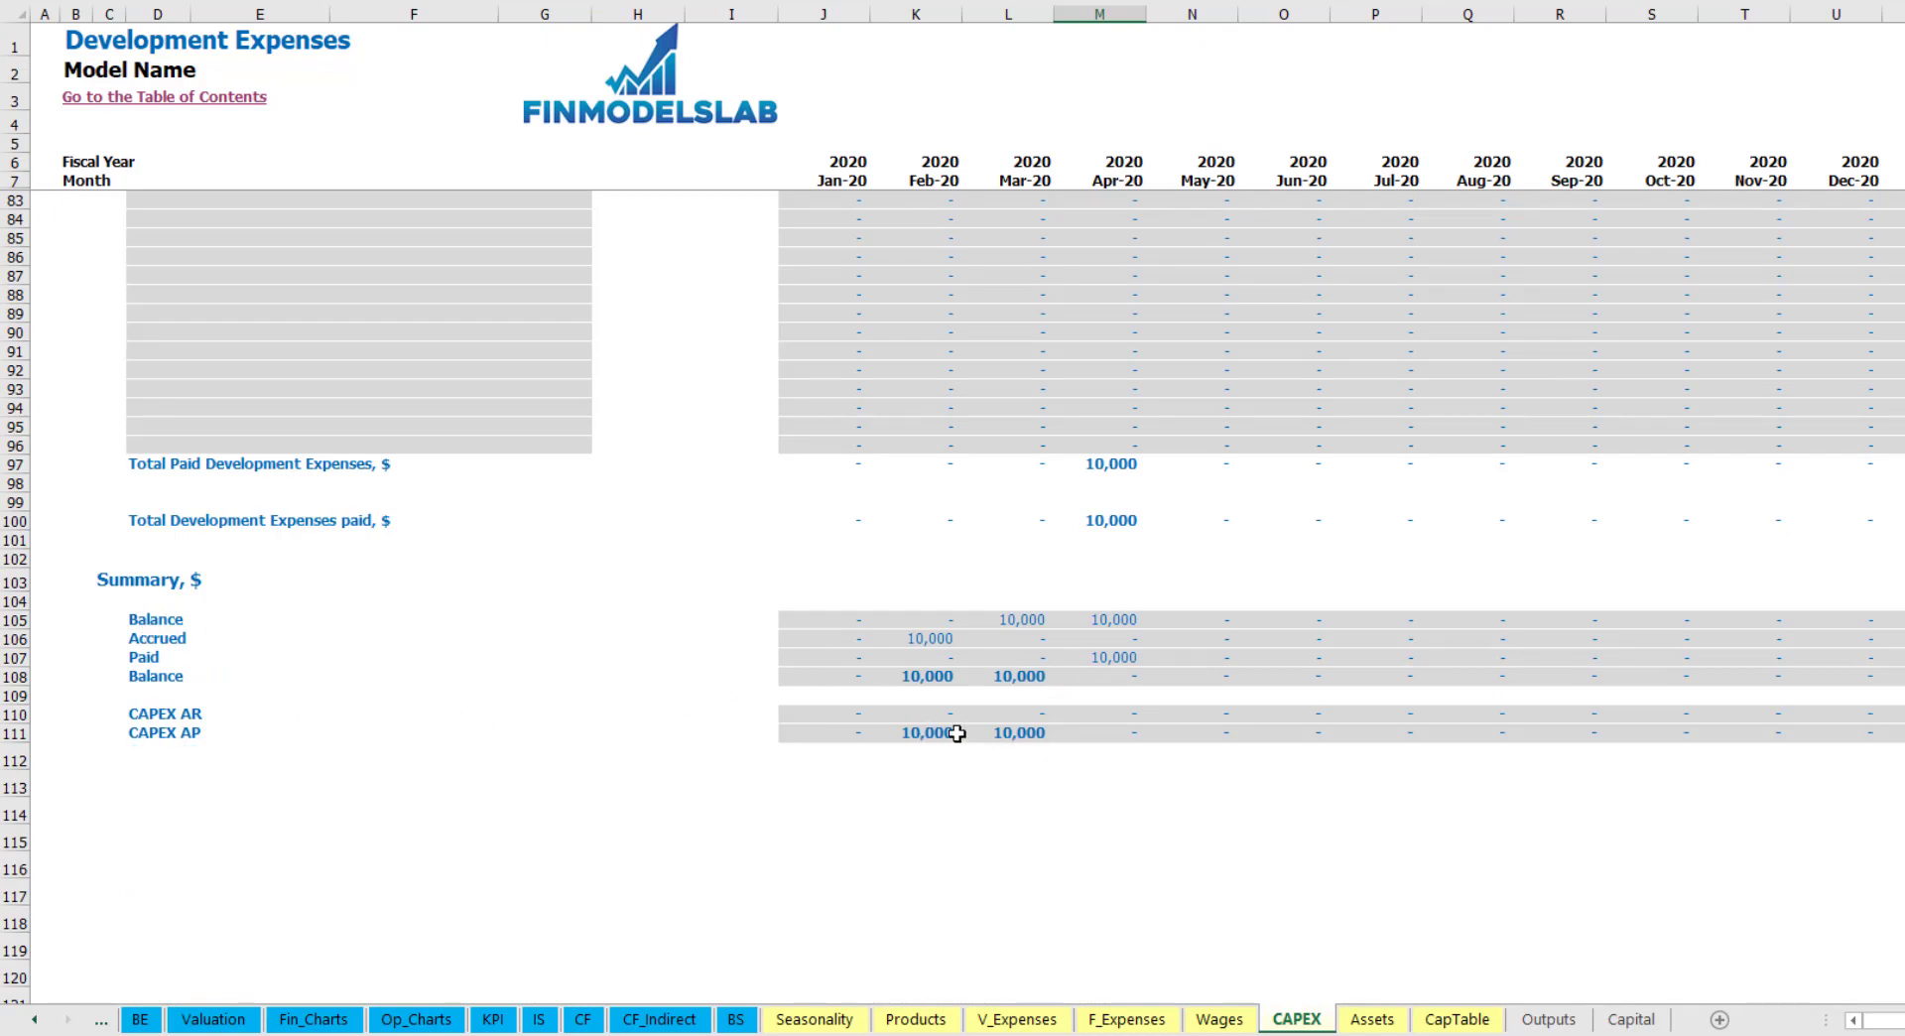
- Add a second development expense category "Other dev exp" with purchase date Mar-20 and spending of 5,000
scroll(1008, 598, "up", 20)
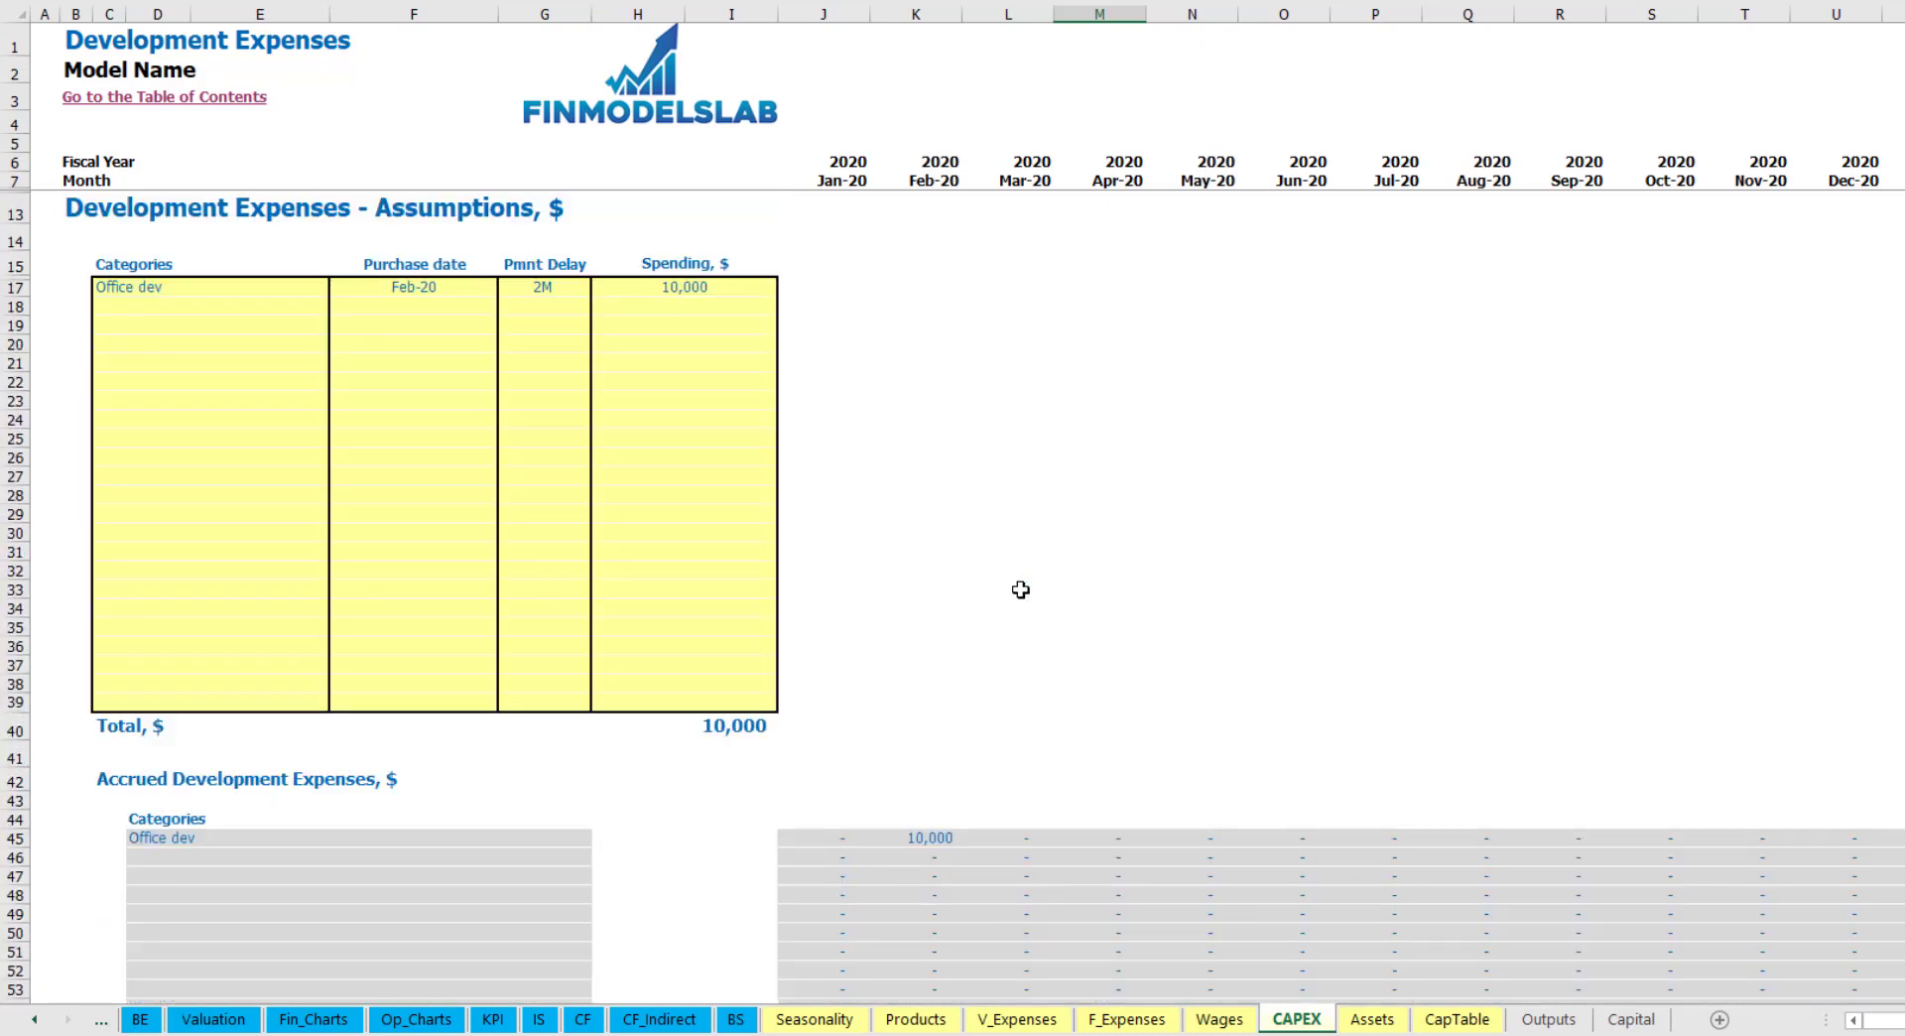
left_click(173, 304)
type("Other dev")
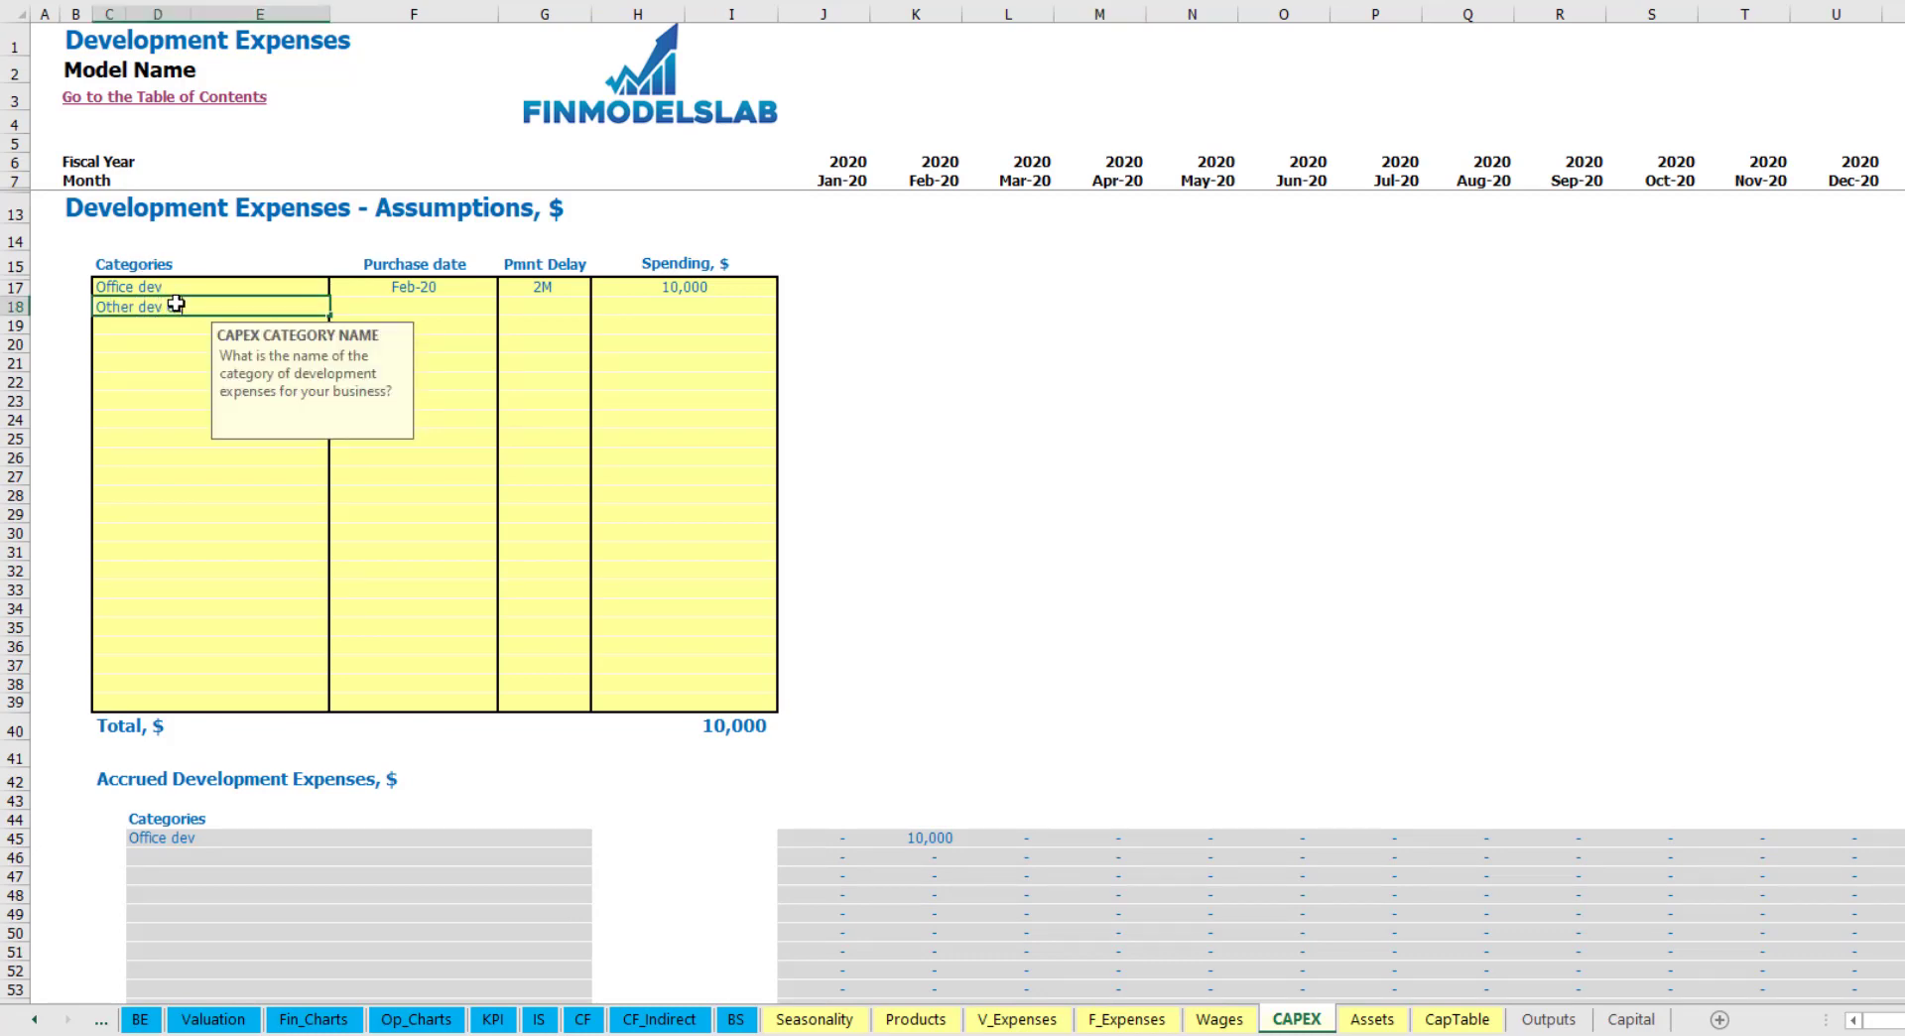
type(" exp")
key("Return")
left_click(458, 304)
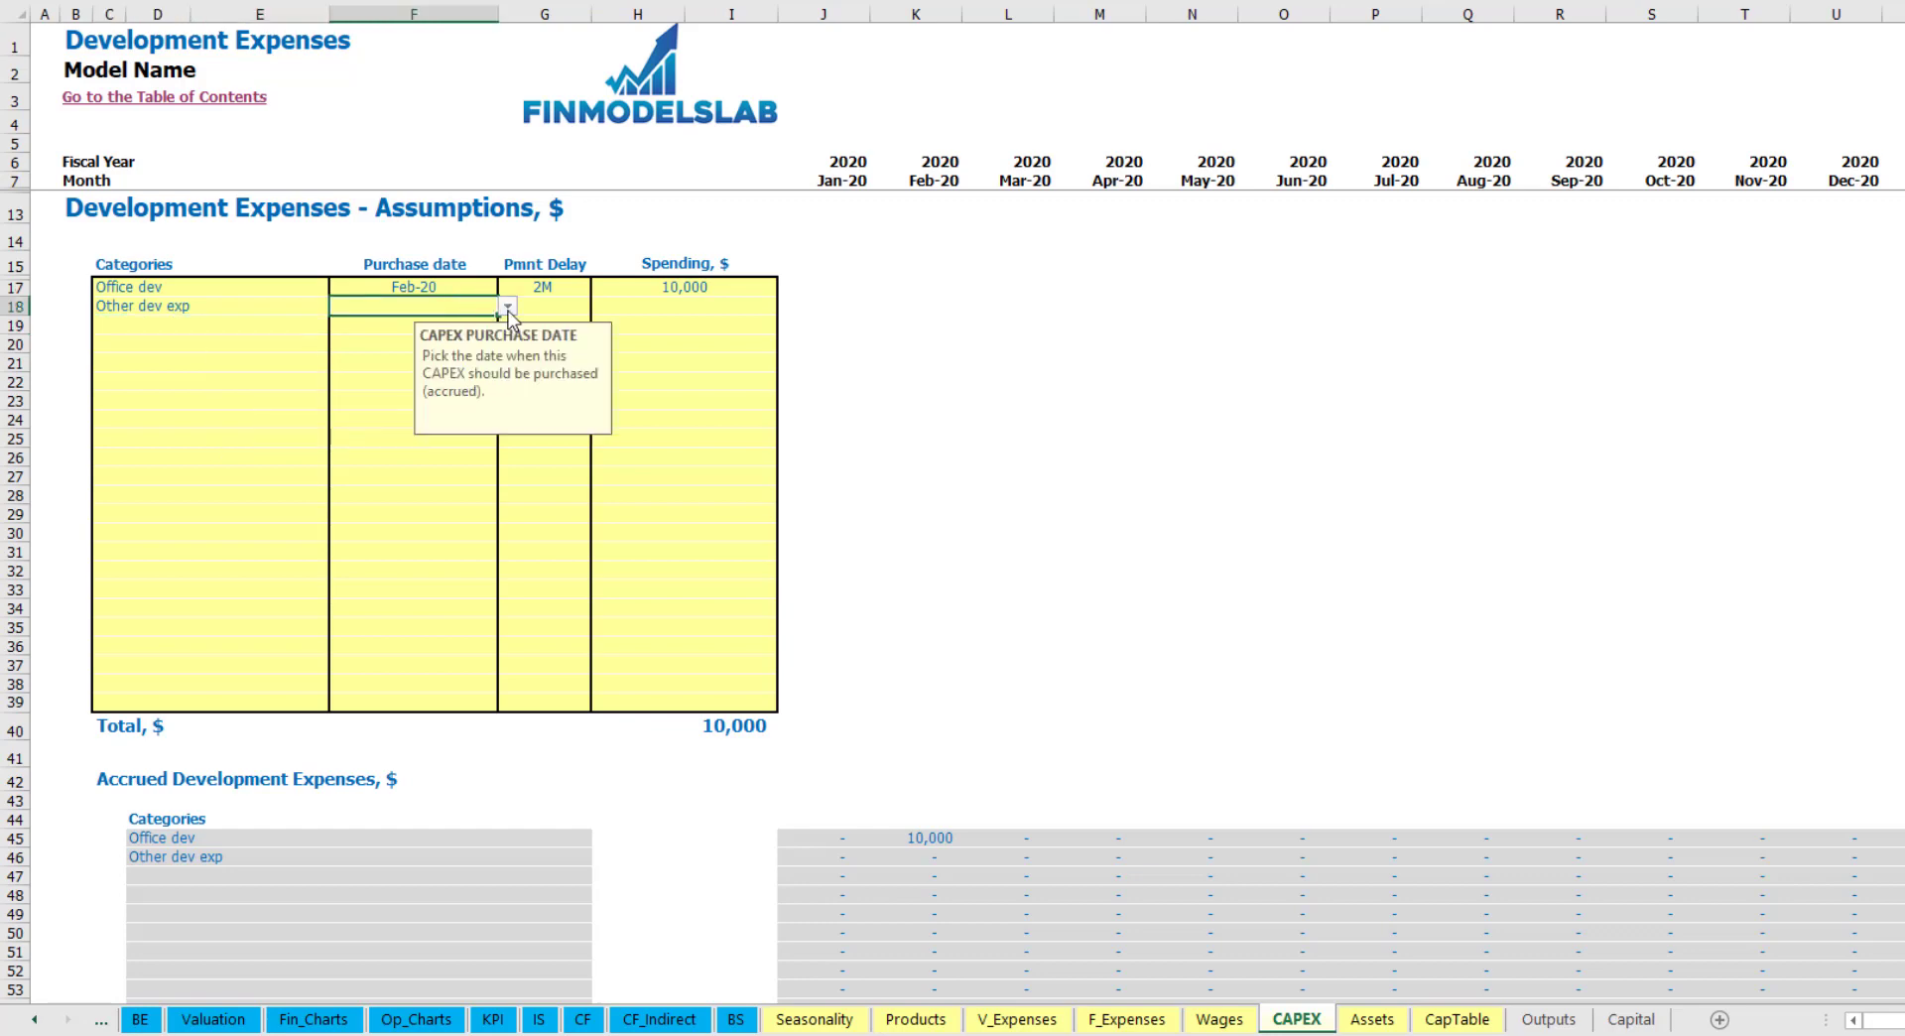
left_click(507, 305)
left_click(477, 362)
left_click(656, 312)
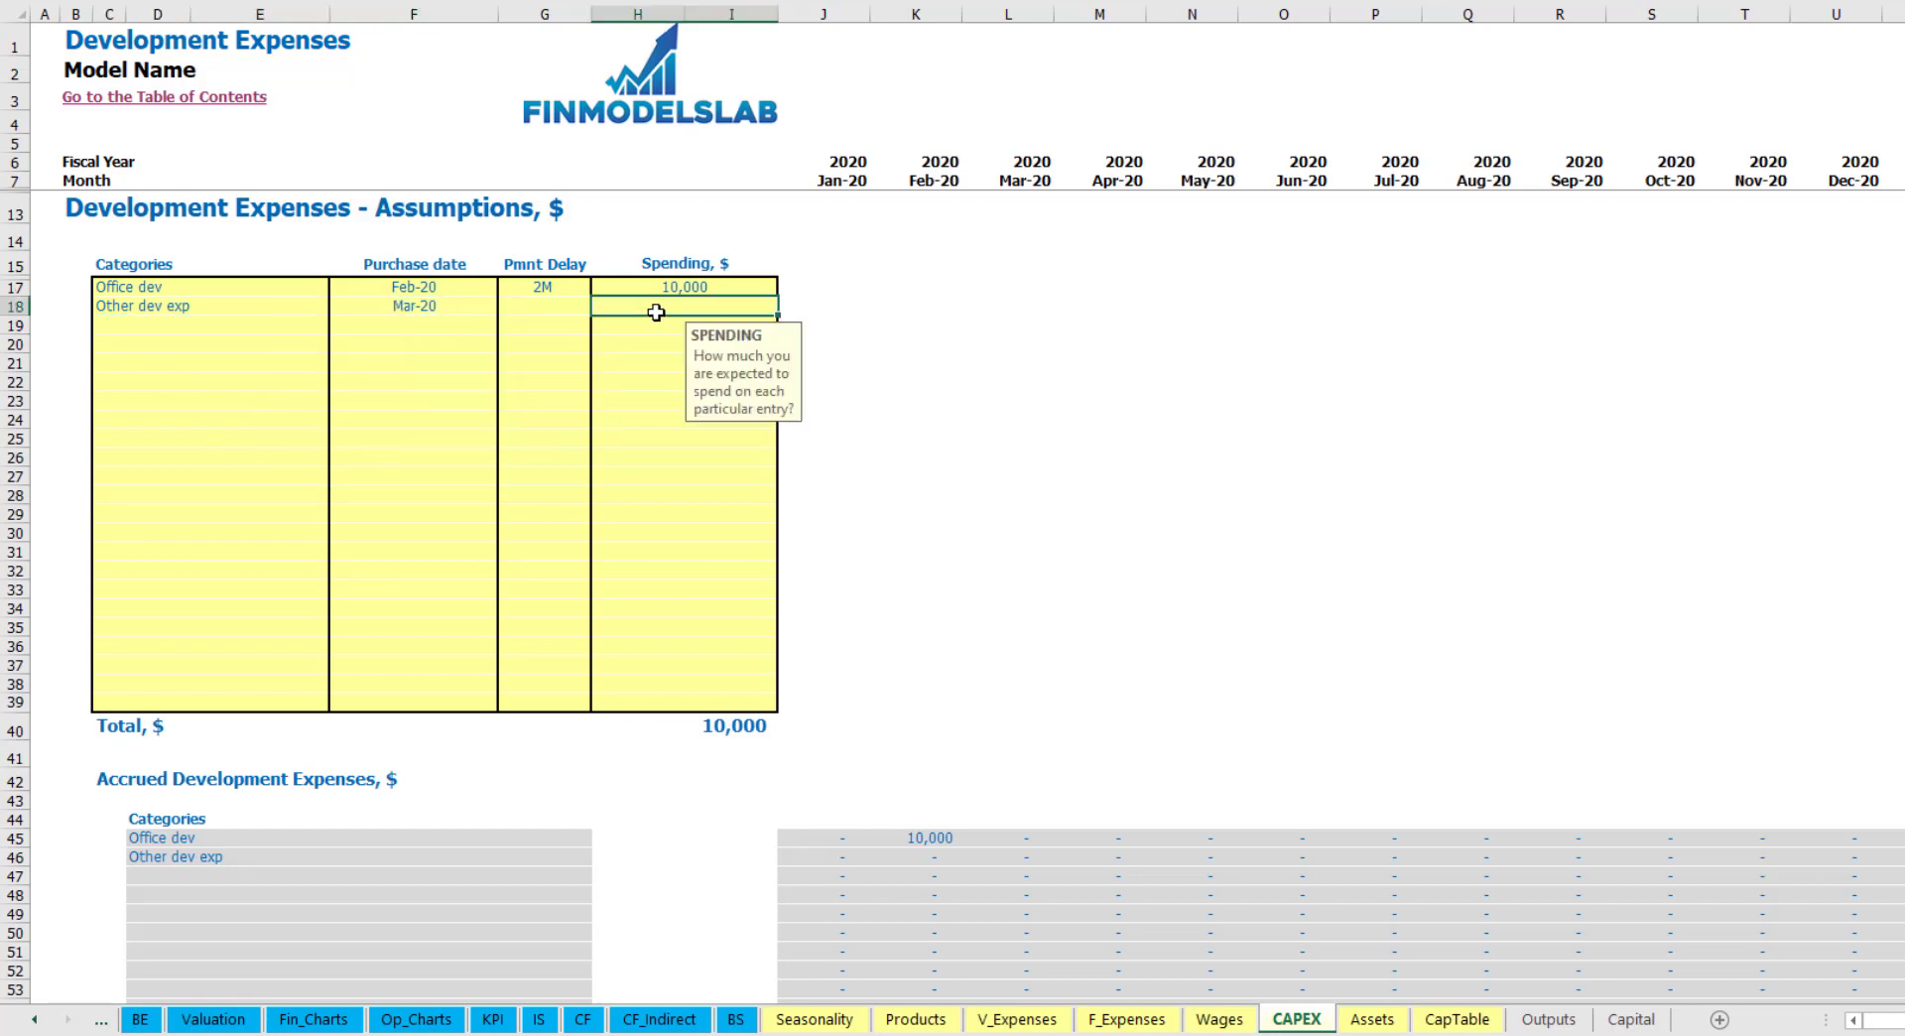
key("Return")
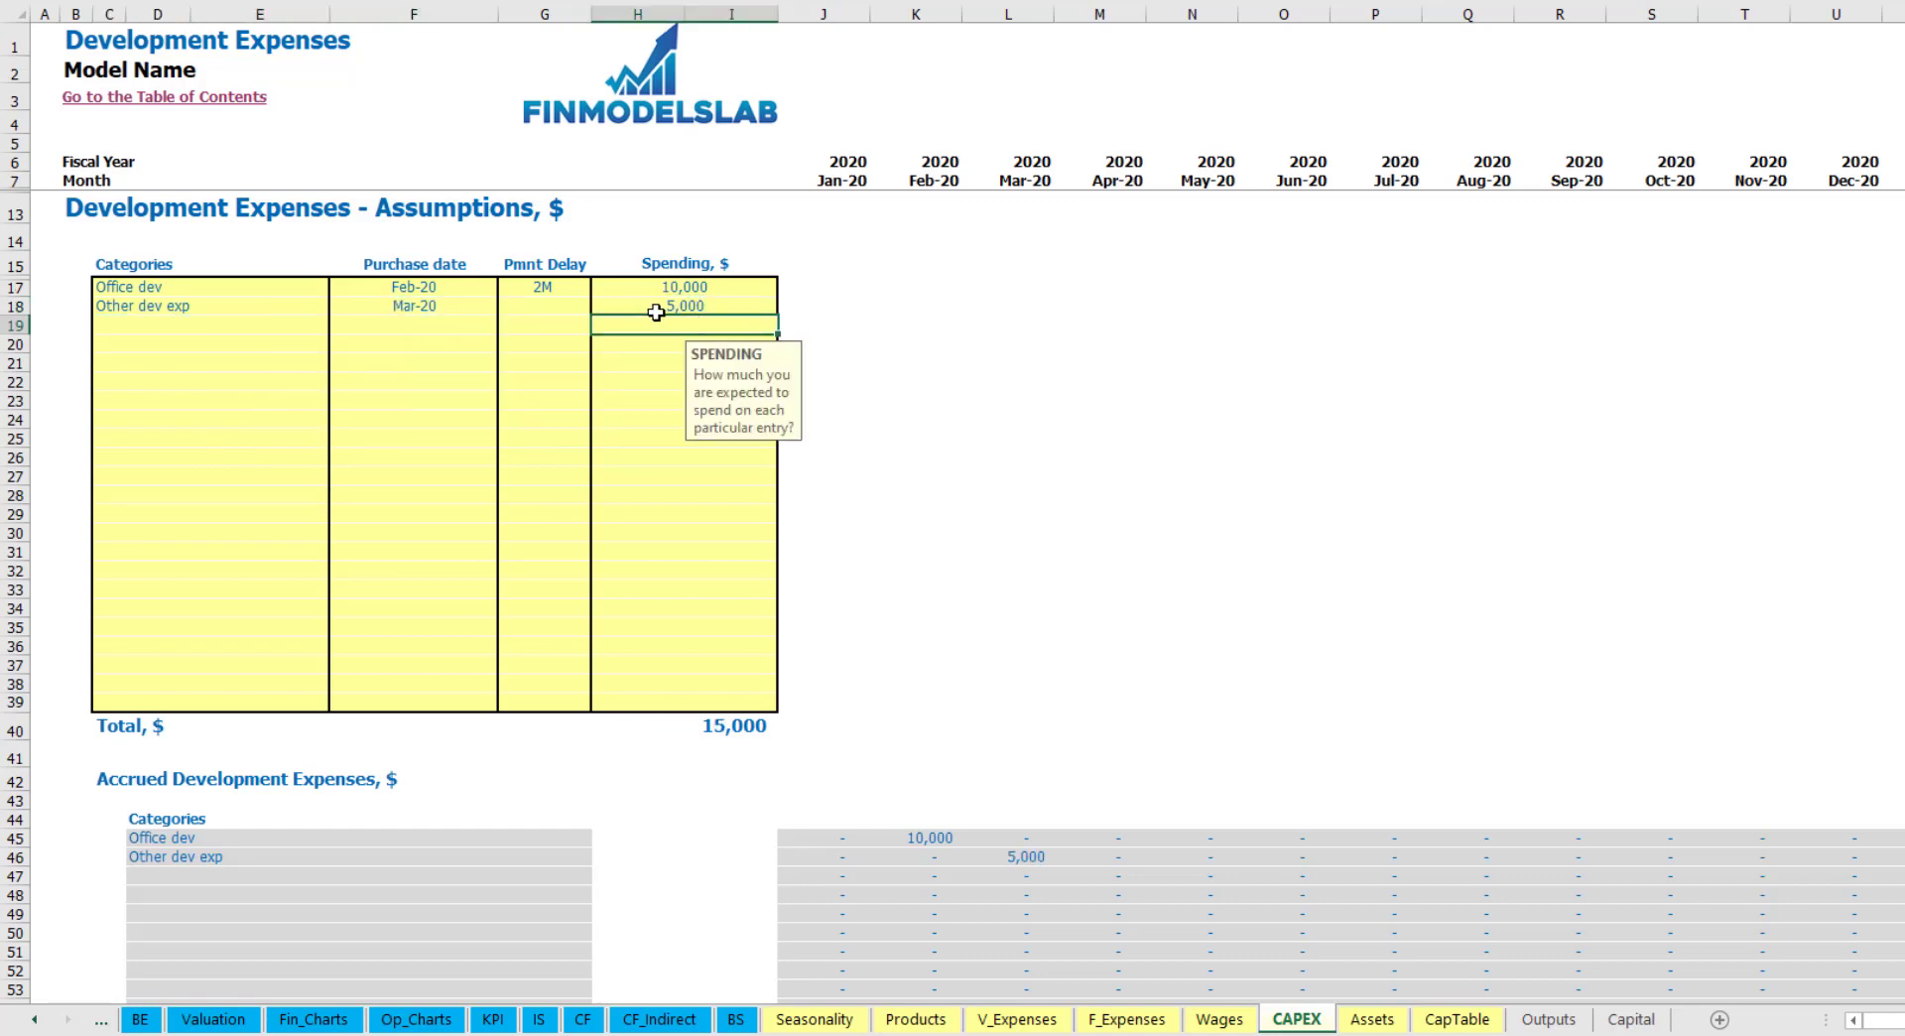
- Set the payment delay of Other dev exp to 0M
left_click(562, 313)
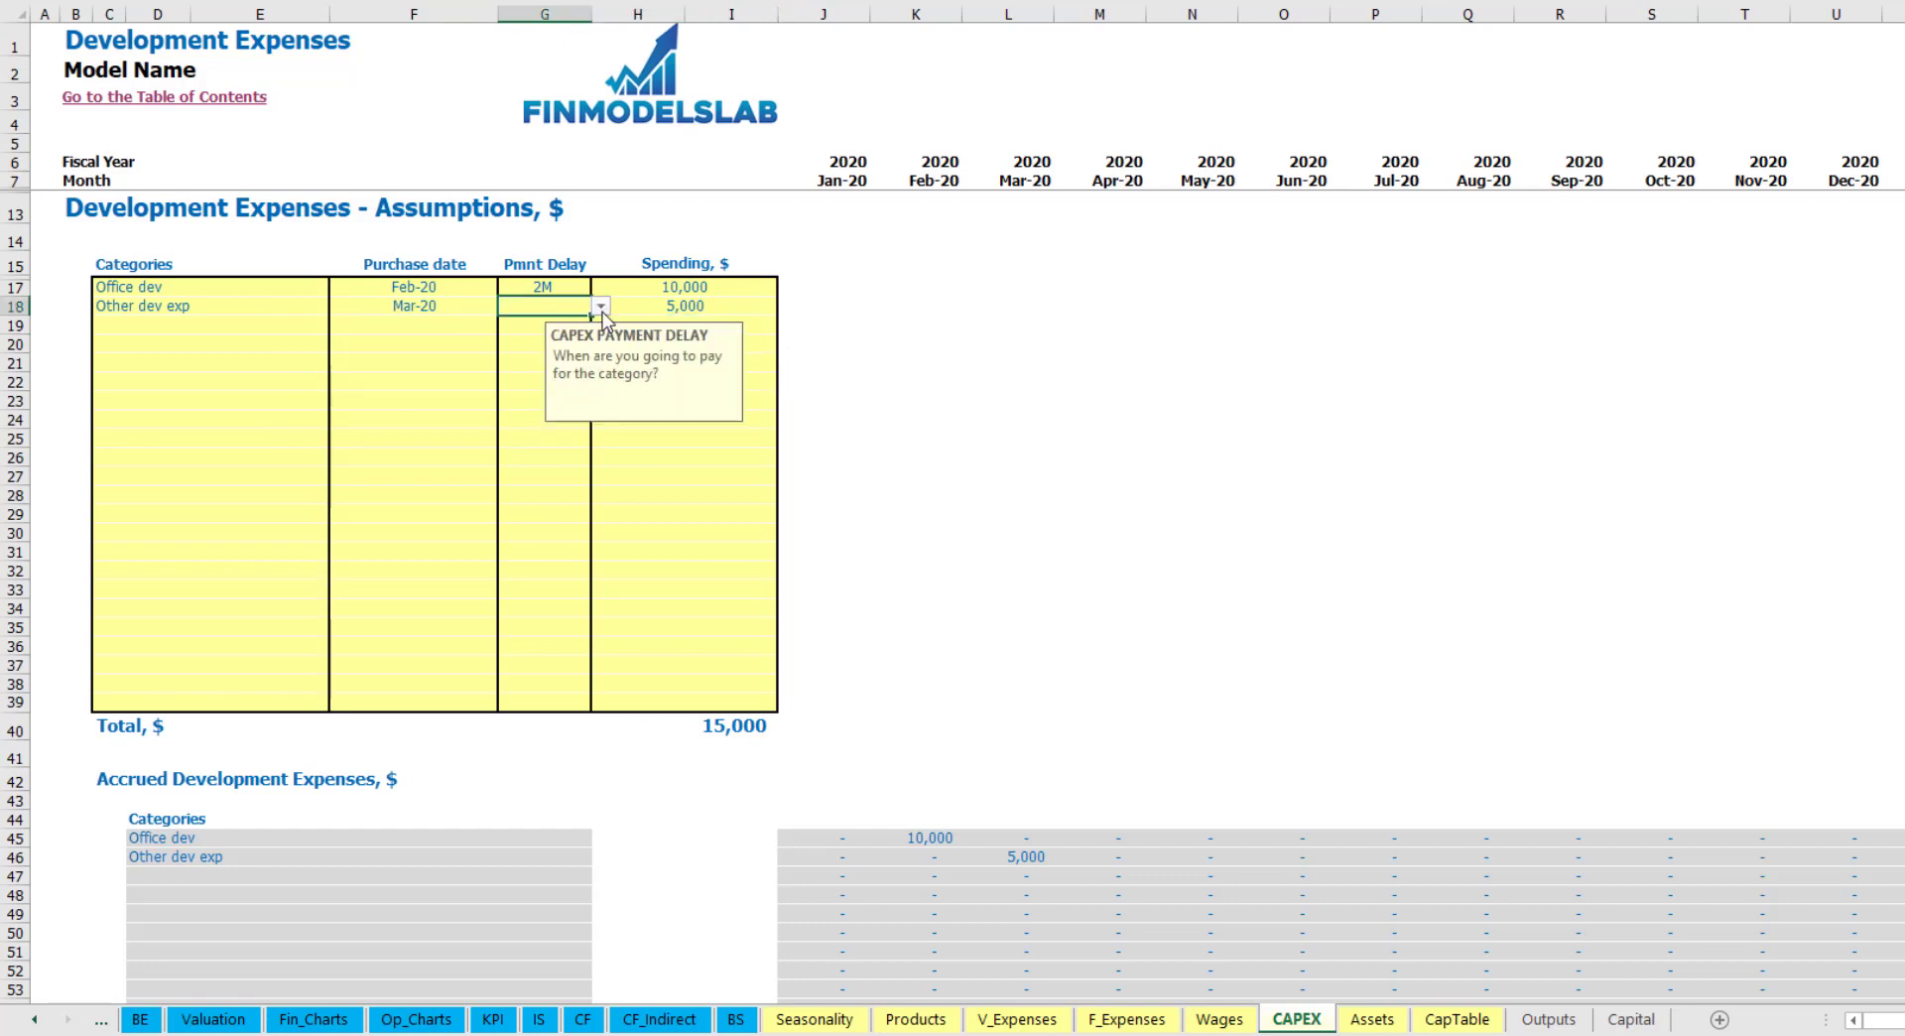
left_click(602, 306)
left_click(563, 328)
- Check the months in which Other dev exp is accrued and paid
scroll(994, 784, "down", 3)
left_click(1028, 659)
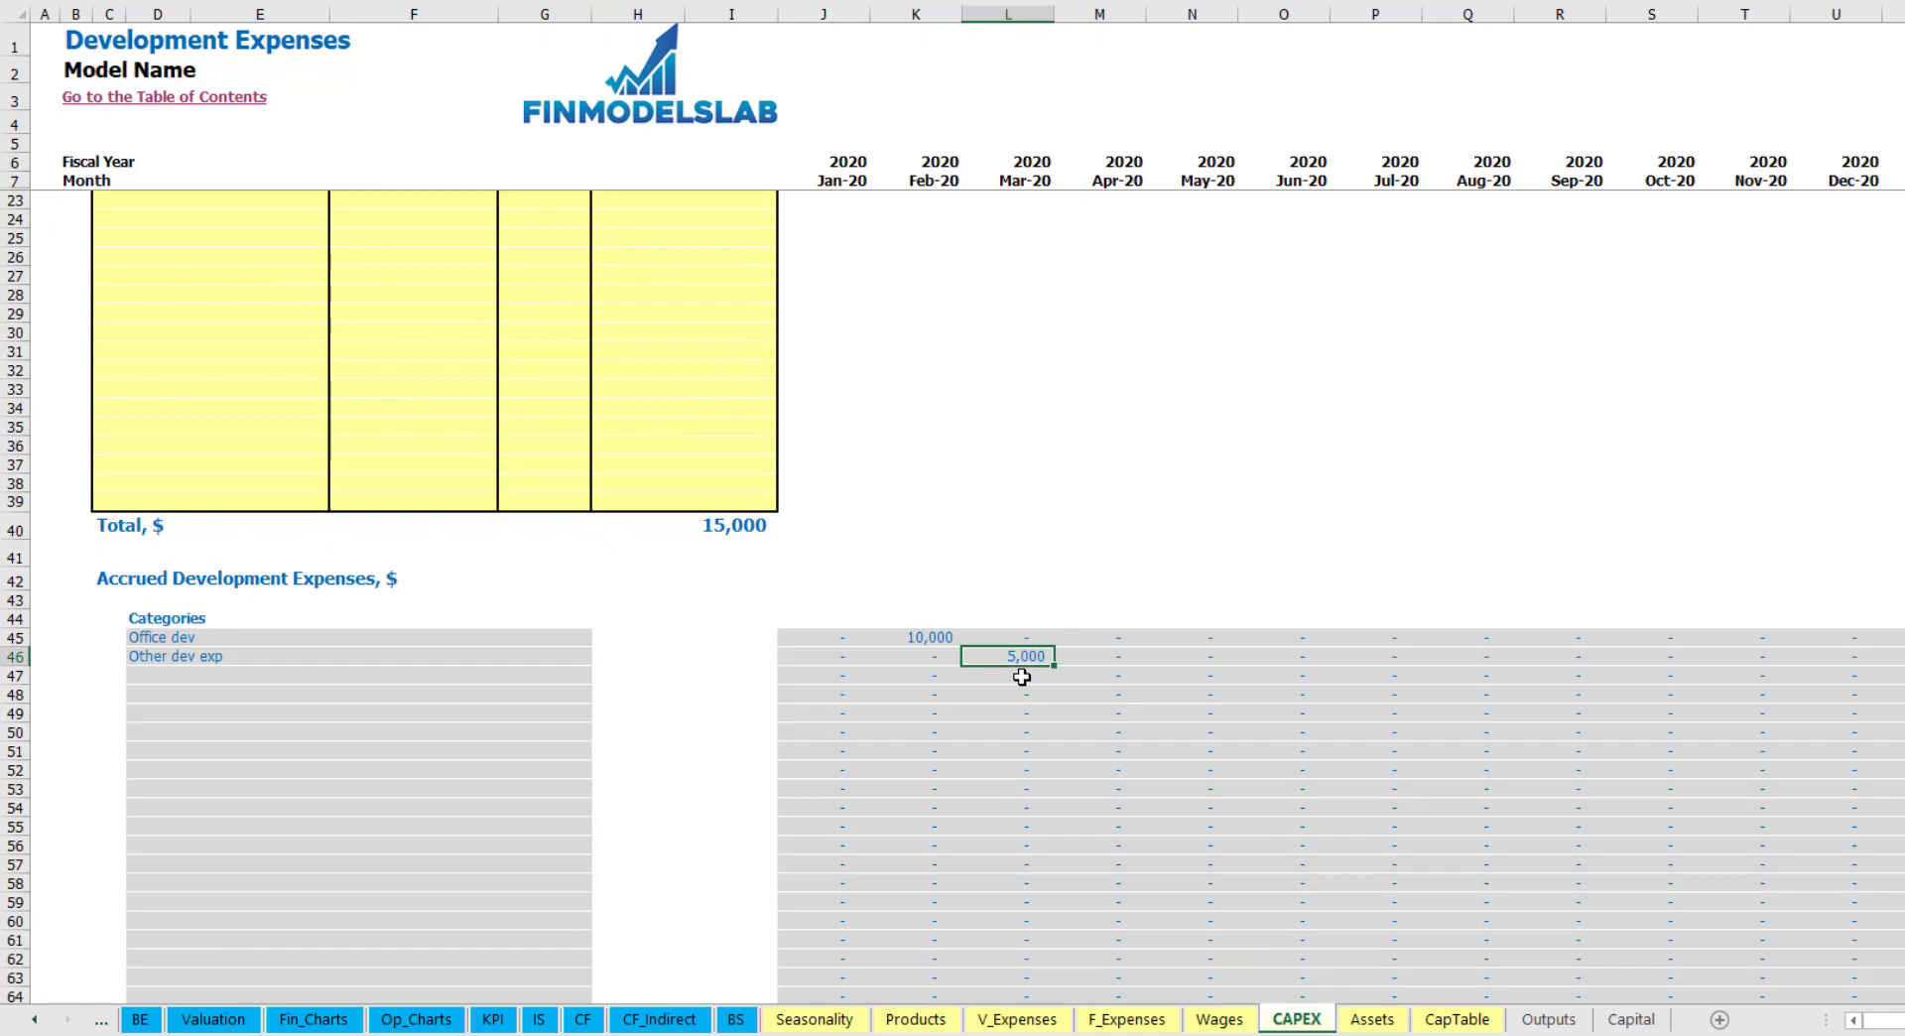
scroll(1012, 658, "down", 10)
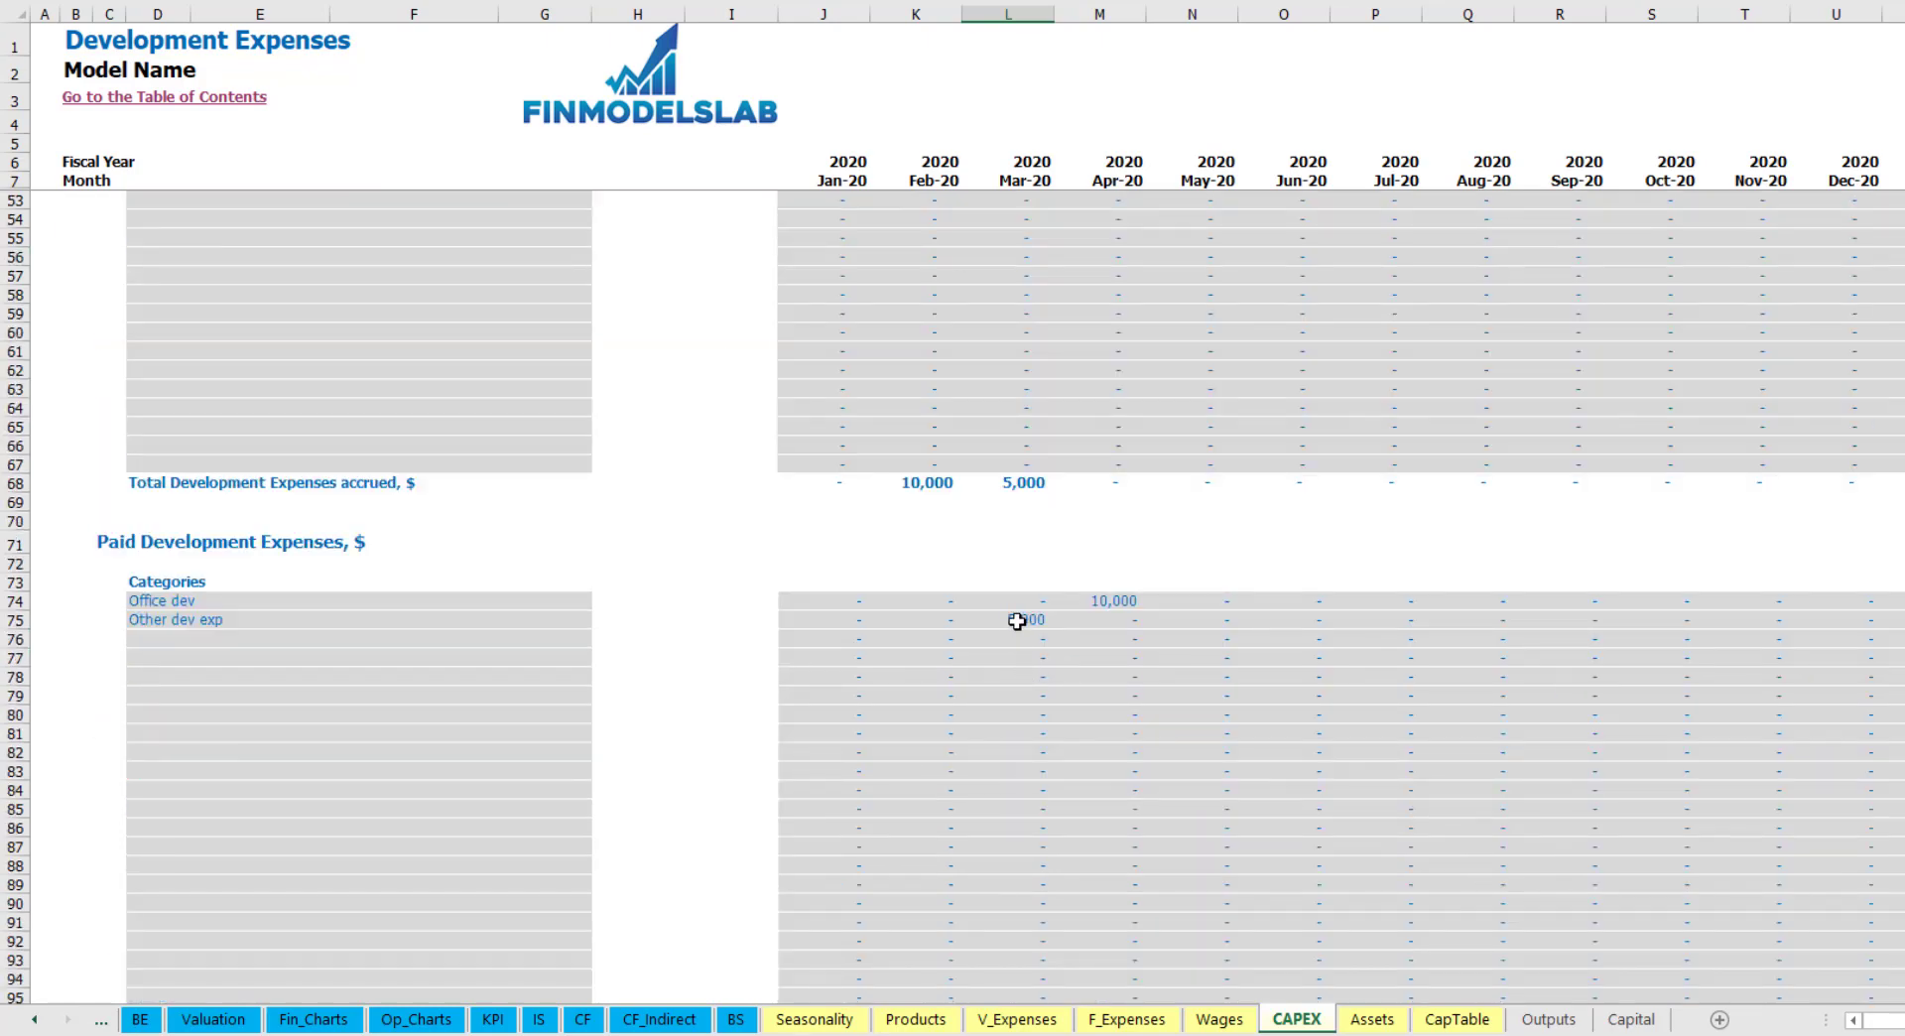
scroll(1017, 620, "up", 13)
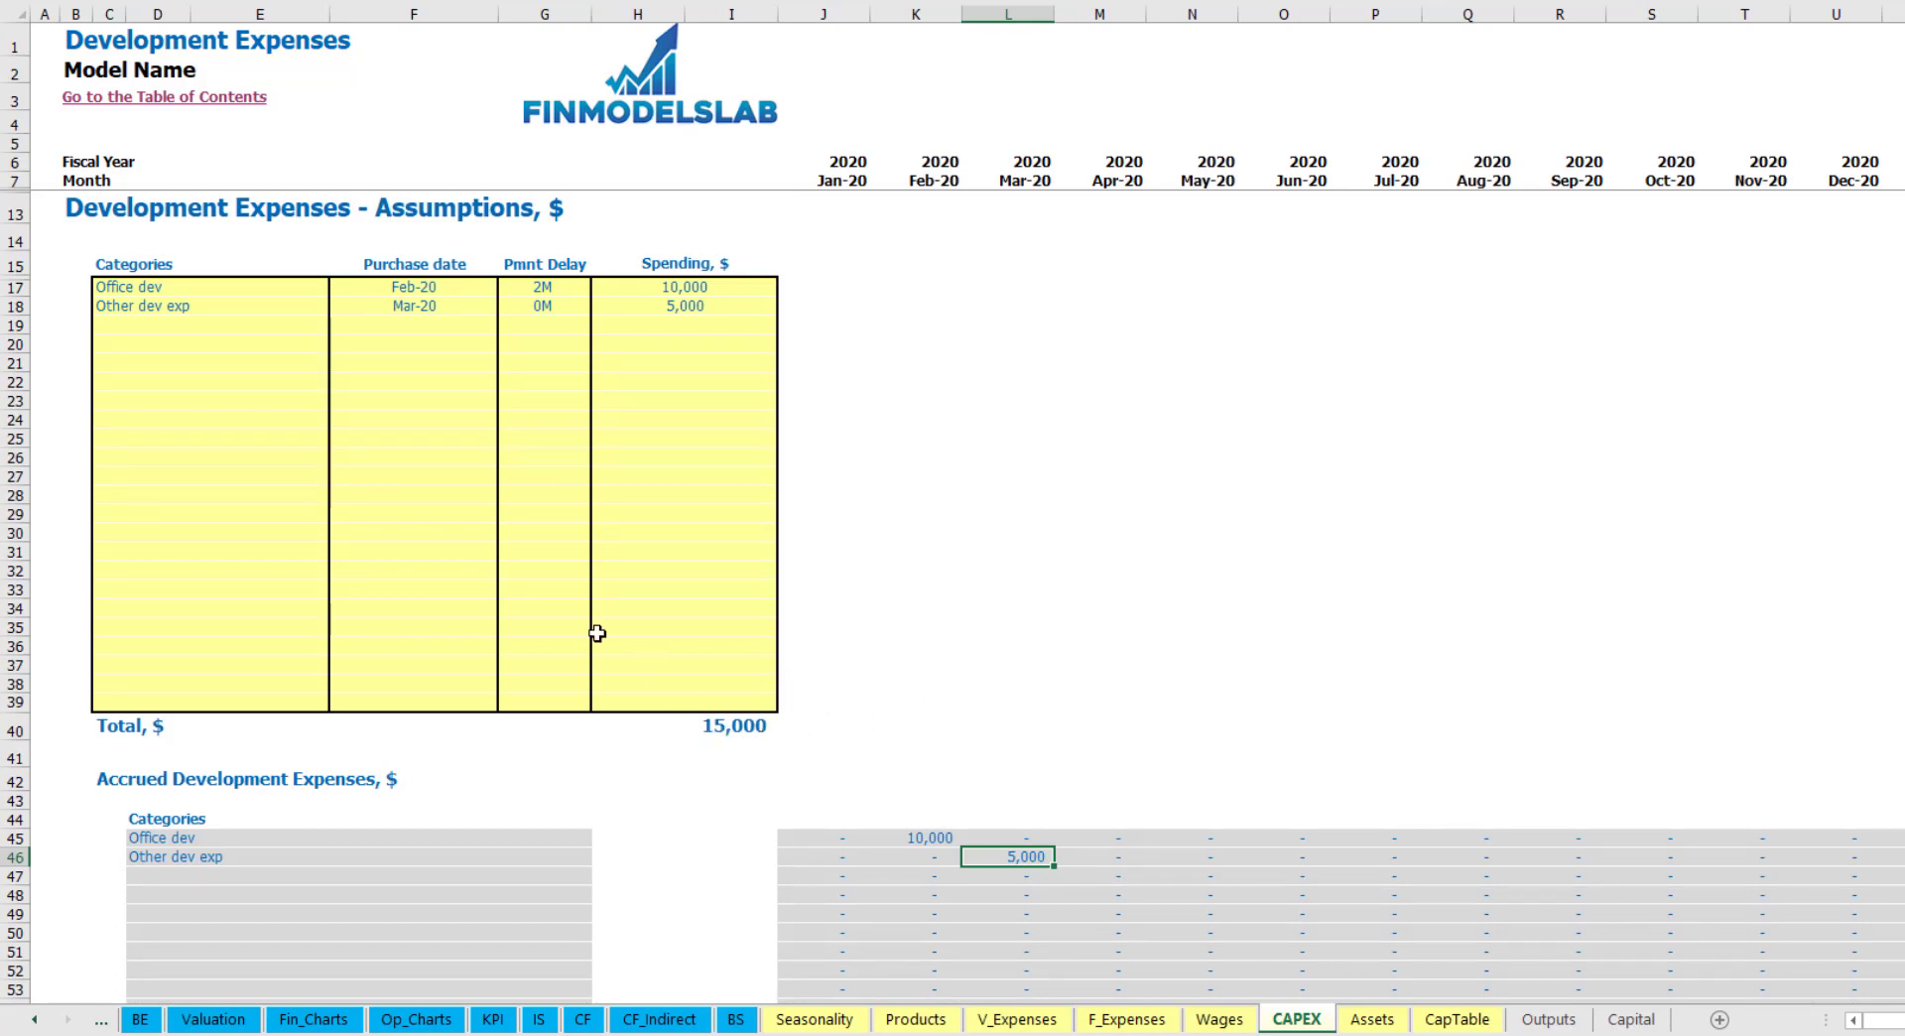
- Open the Assets sheet and examine the depreciation, capital expenditure and closing net book value of Development Expenses
left_click(1372, 1019)
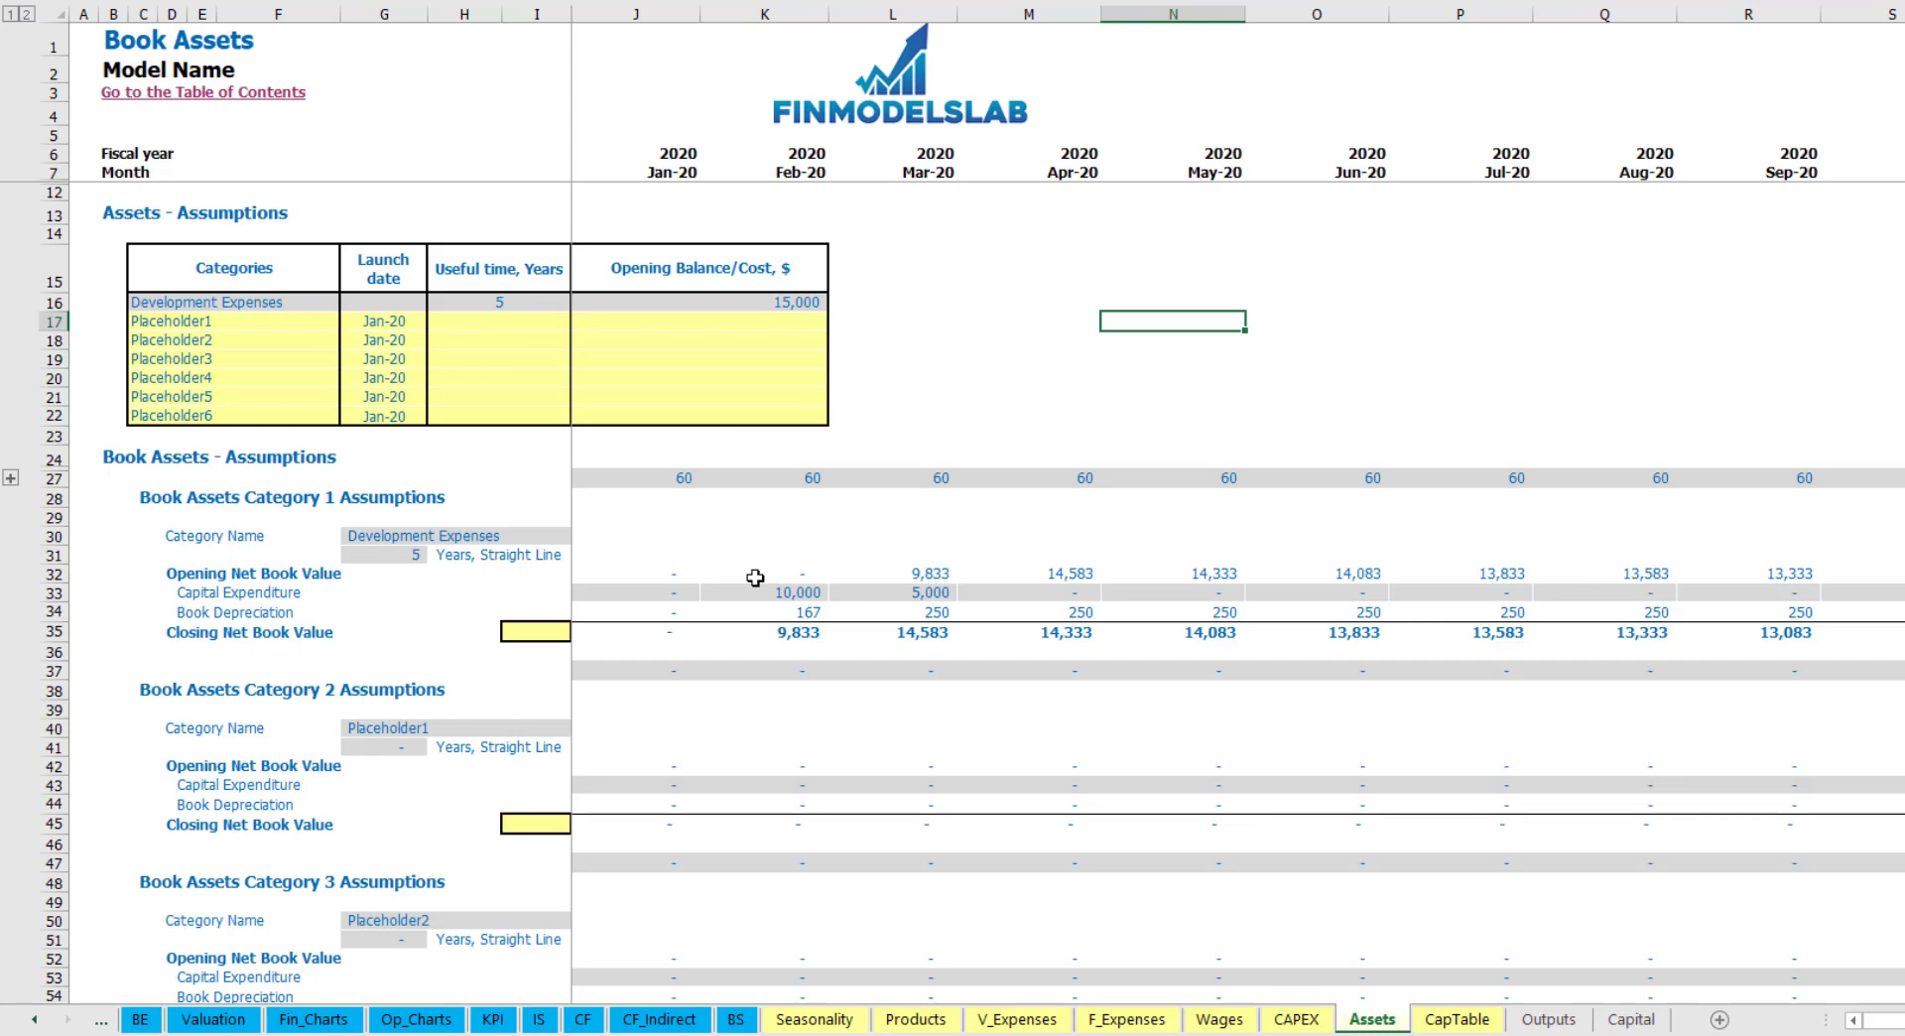
left_click(49, 613)
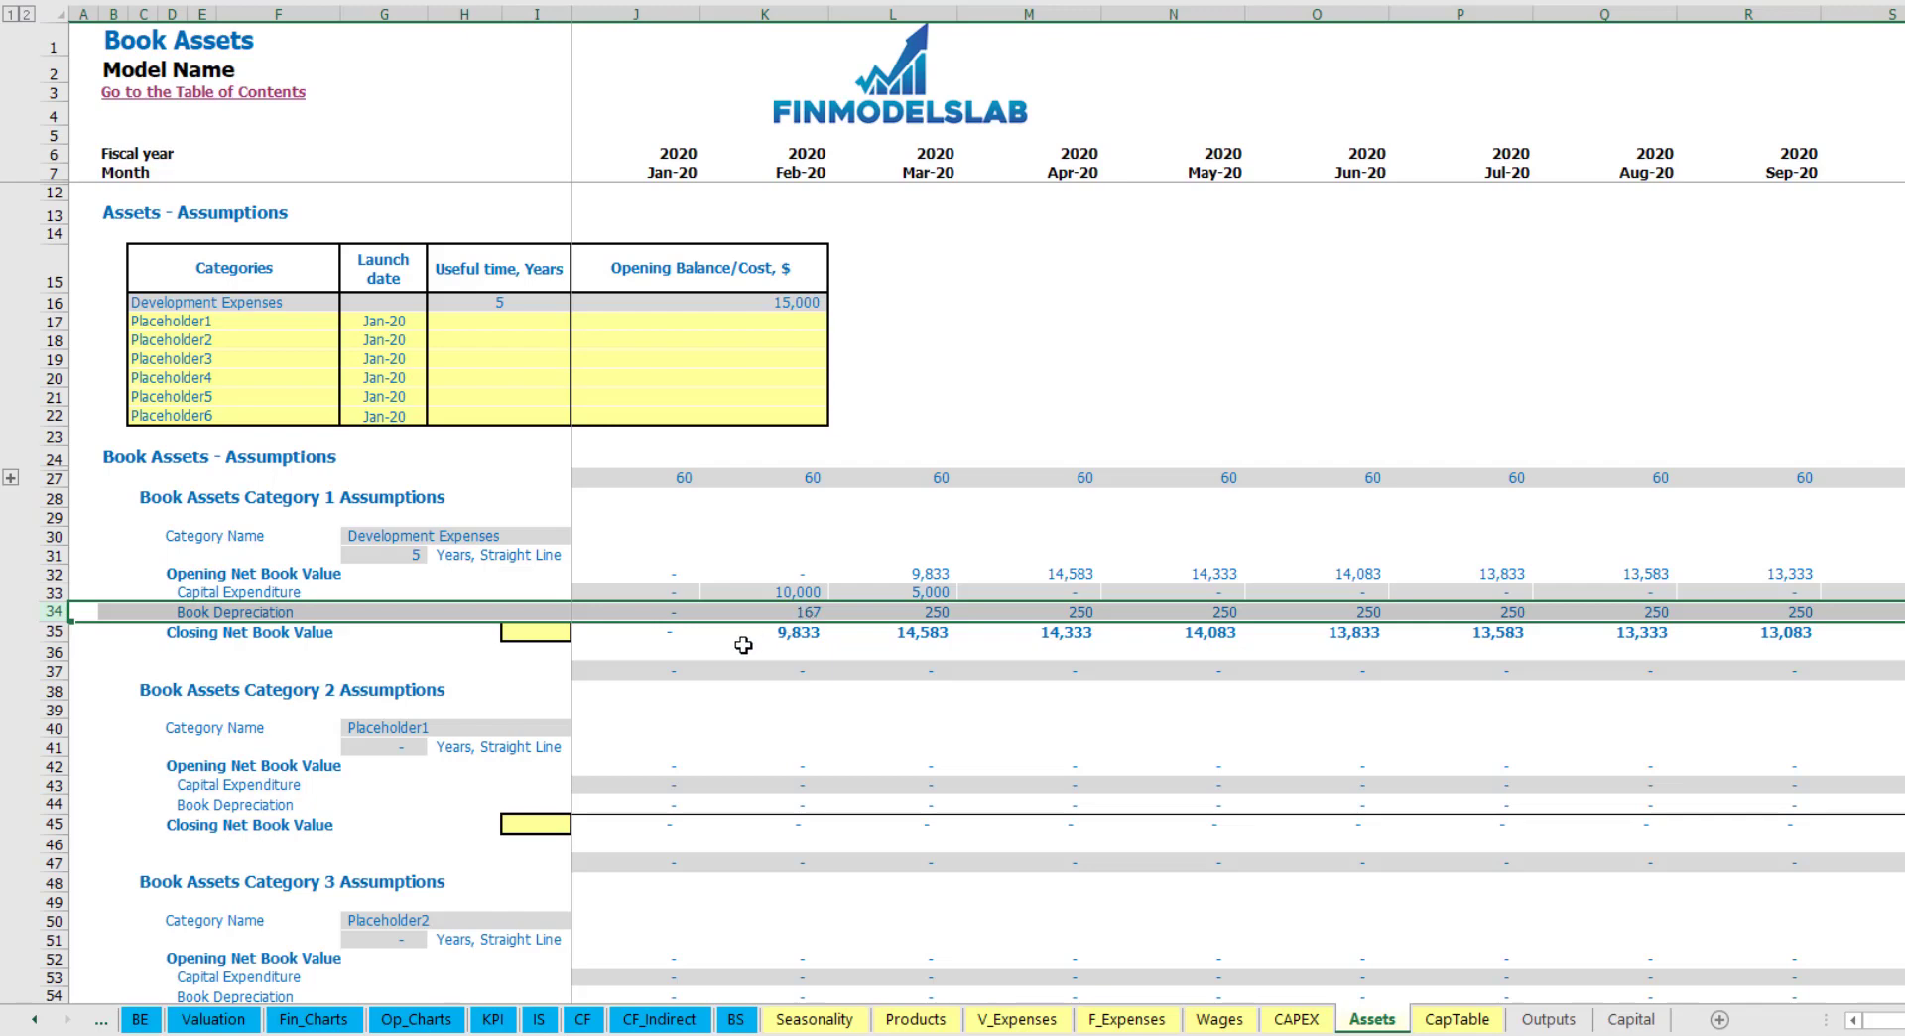
left_click(634, 593)
left_click_drag(721, 603, 1131, 587)
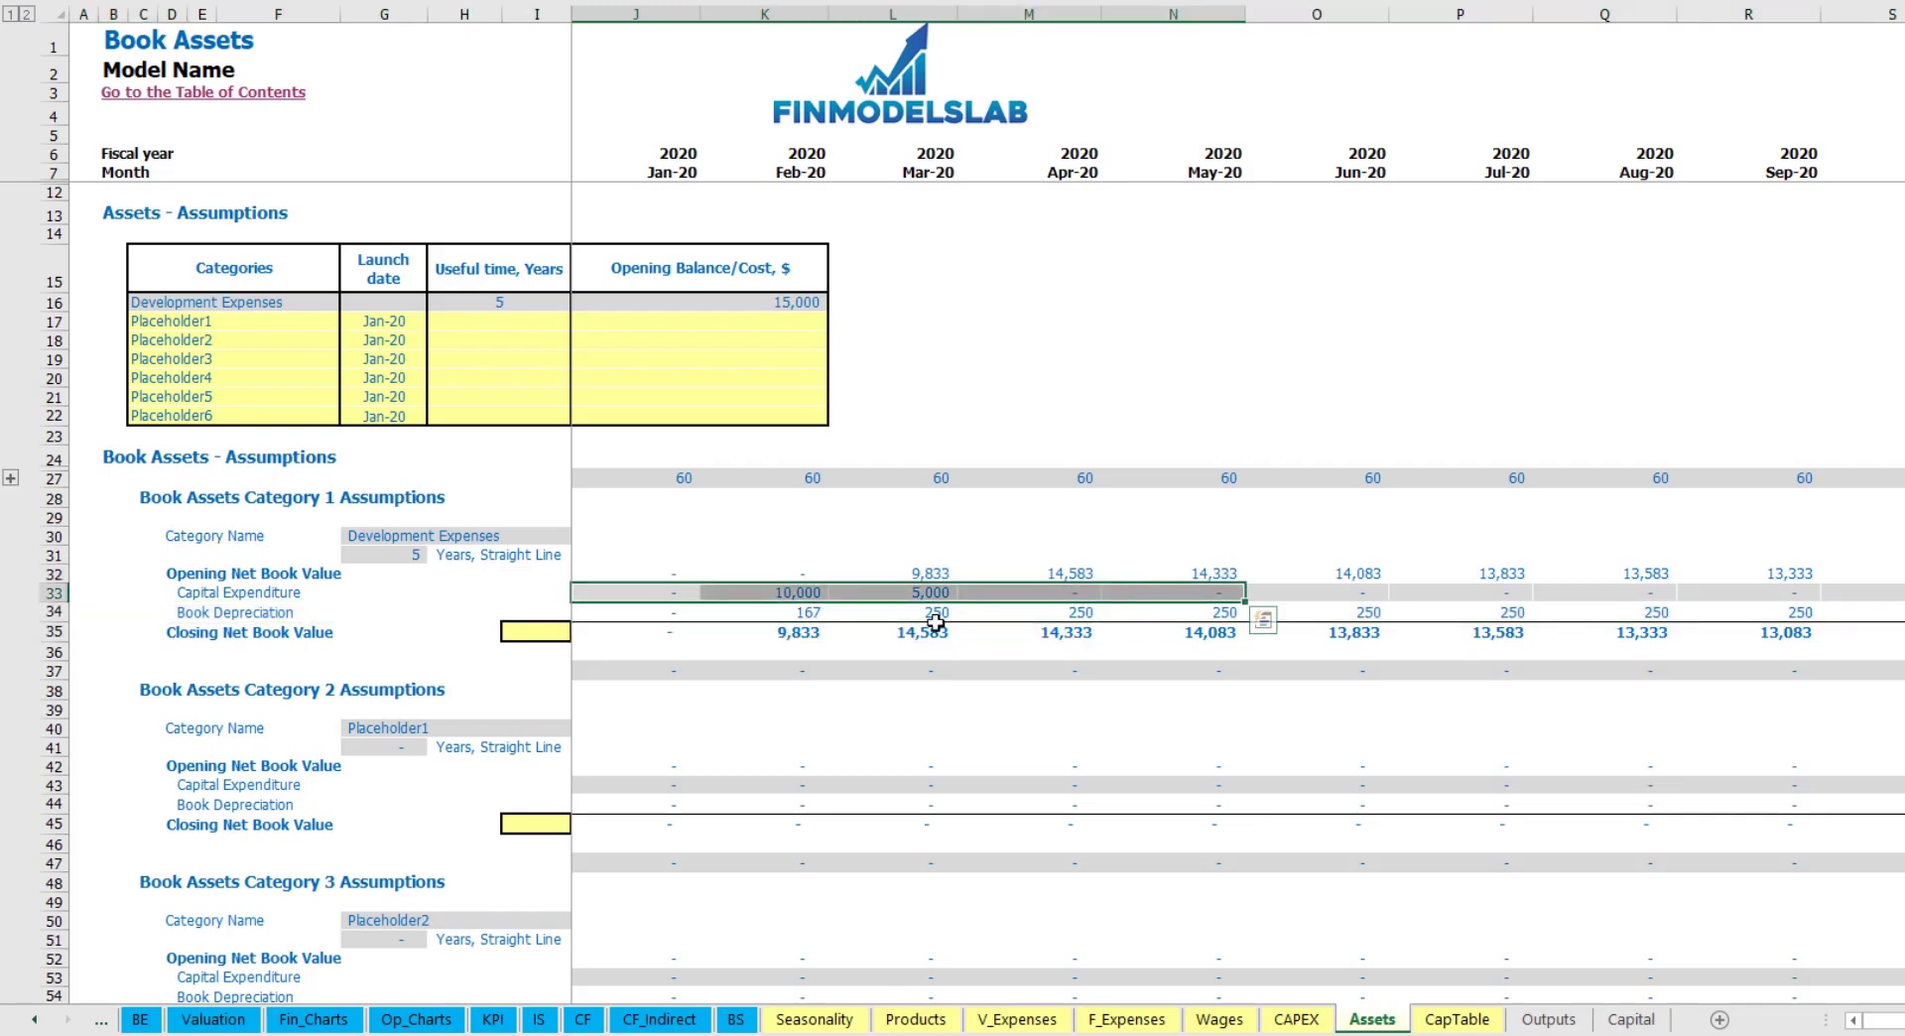
left_click_drag(678, 638, 1262, 639)
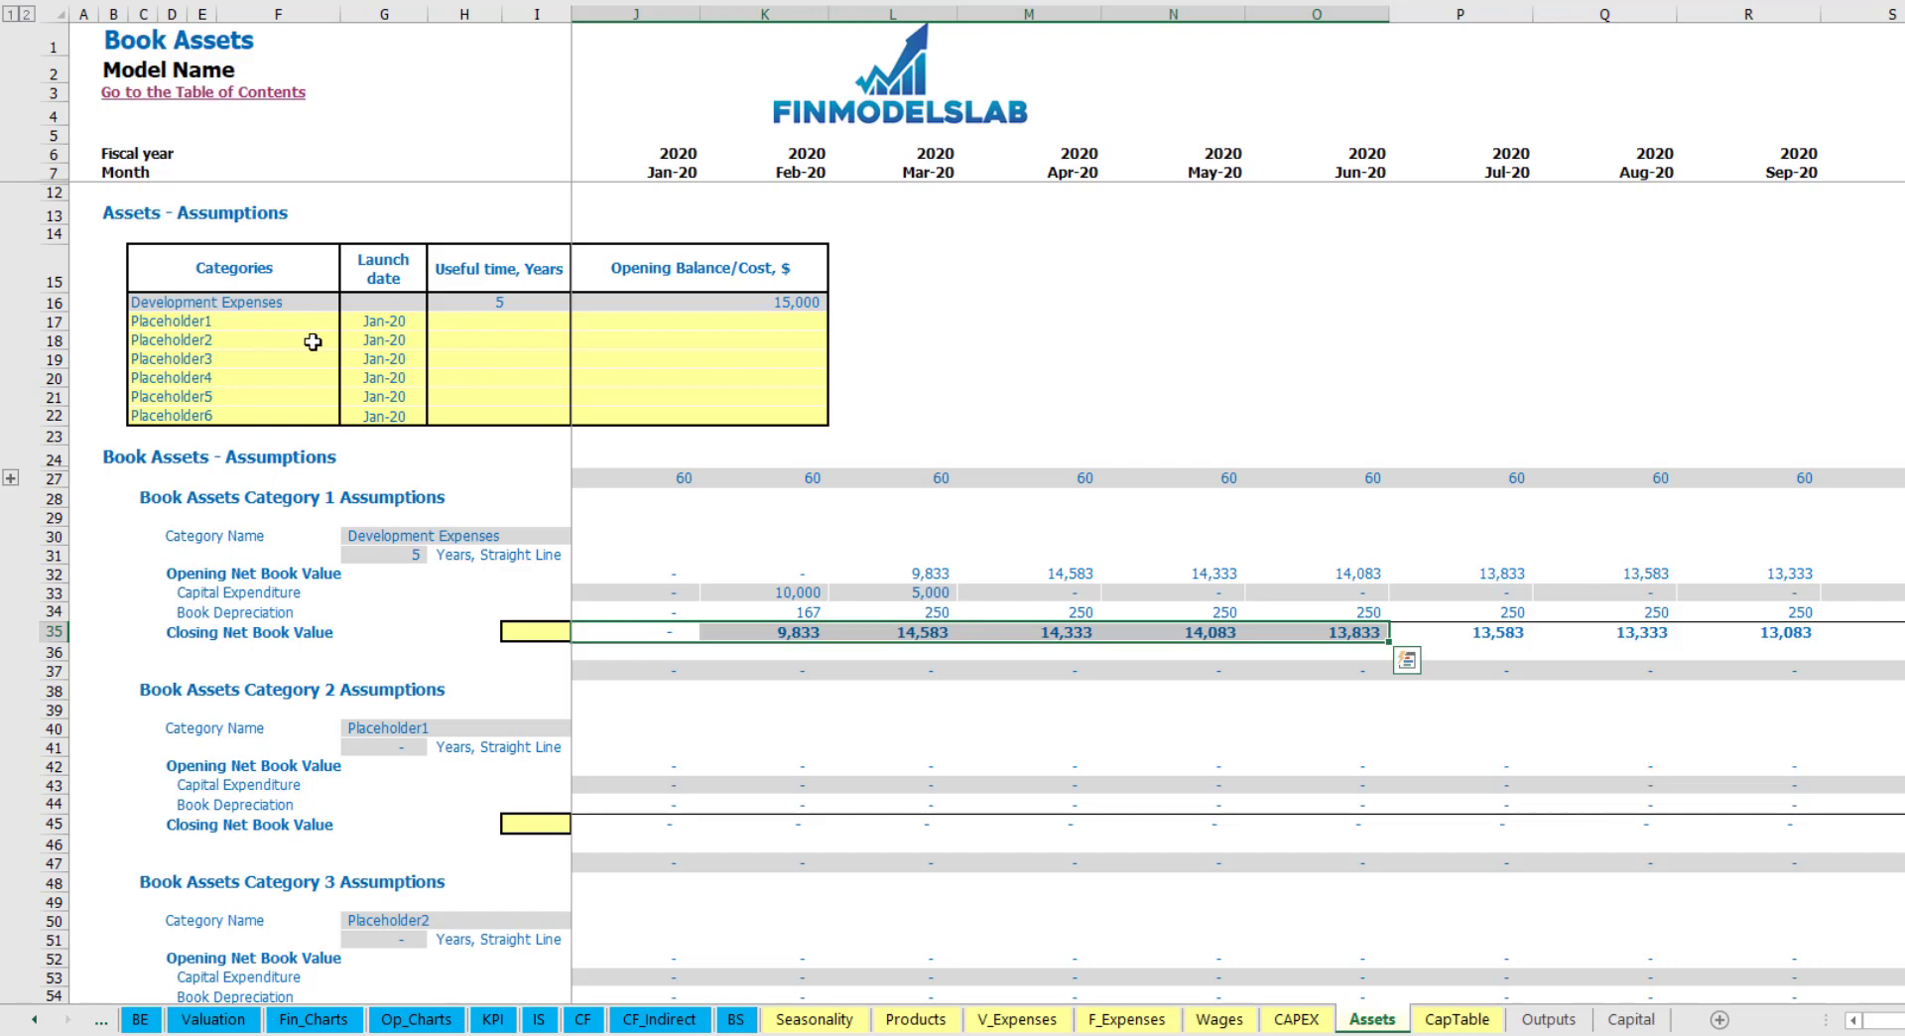
- Rename the Placeholder1 asset as "Other assets" with a useful time of 10 years and an opening cost of 25,000
left_click(263, 314)
type("Ot")
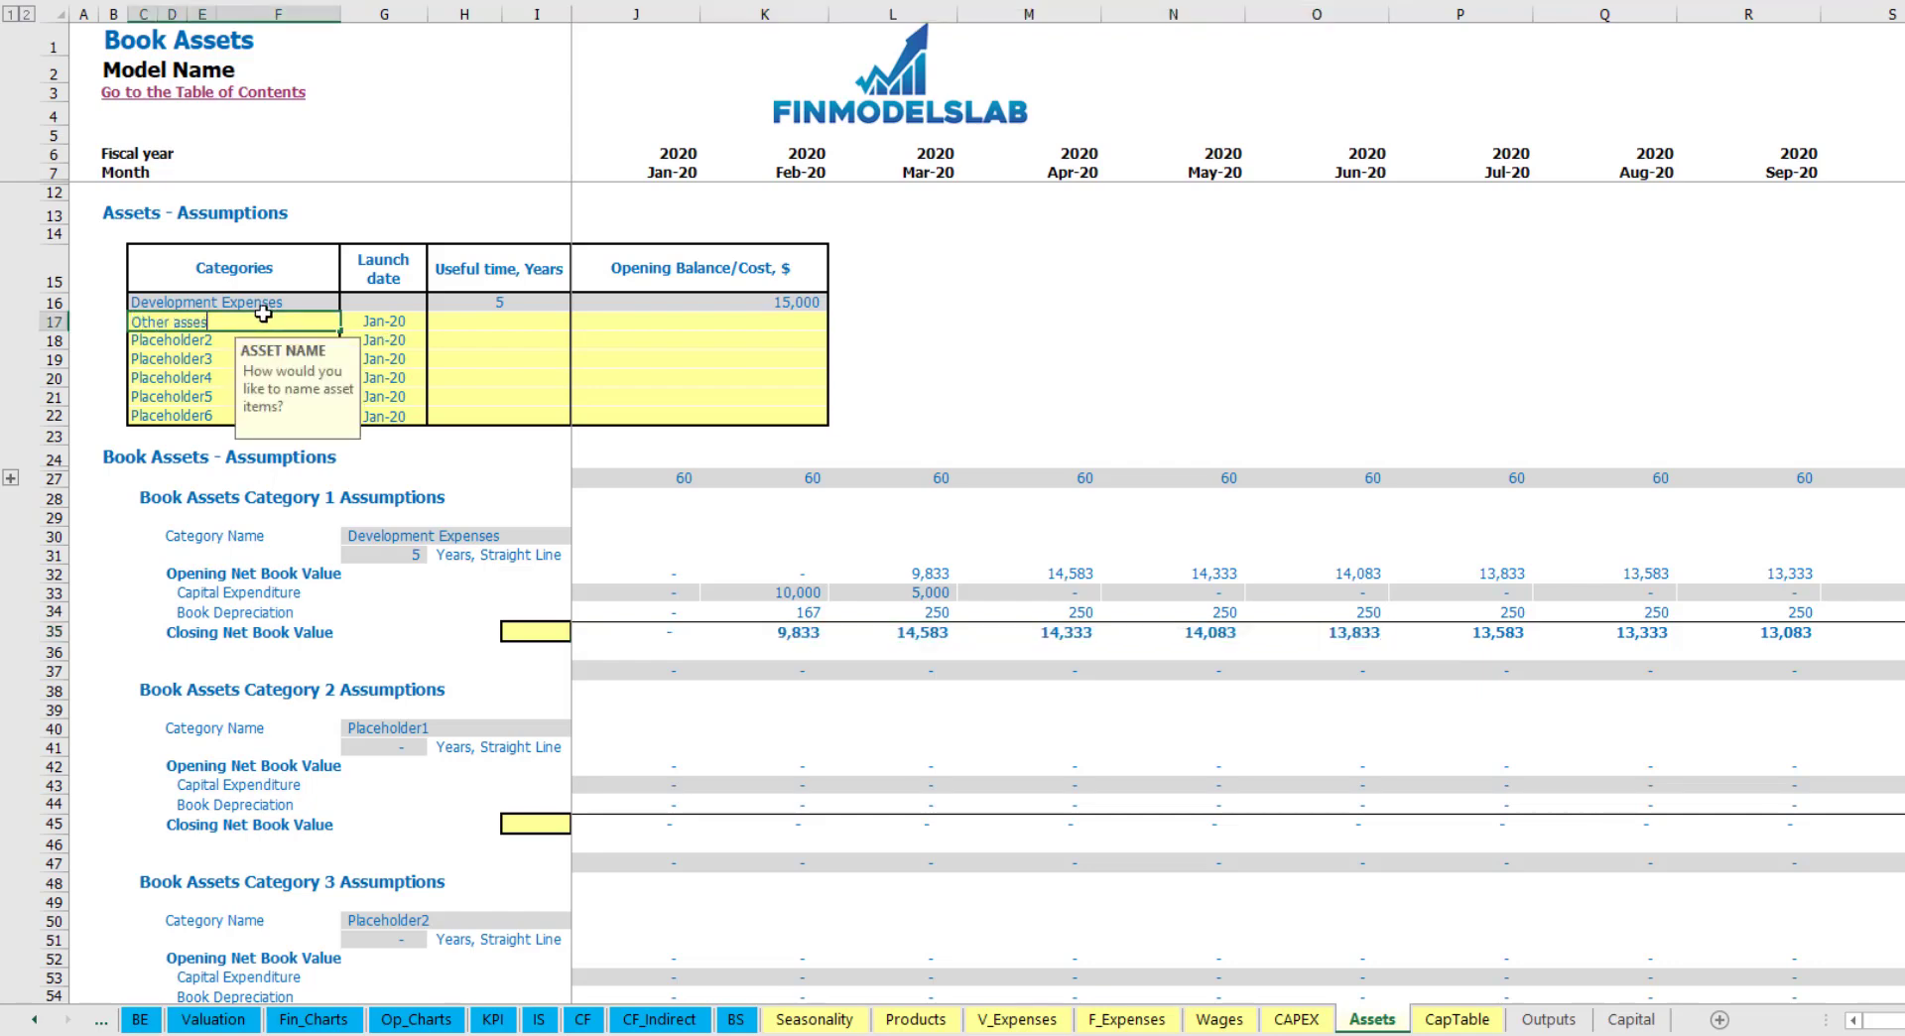
type("her assets")
key("Return")
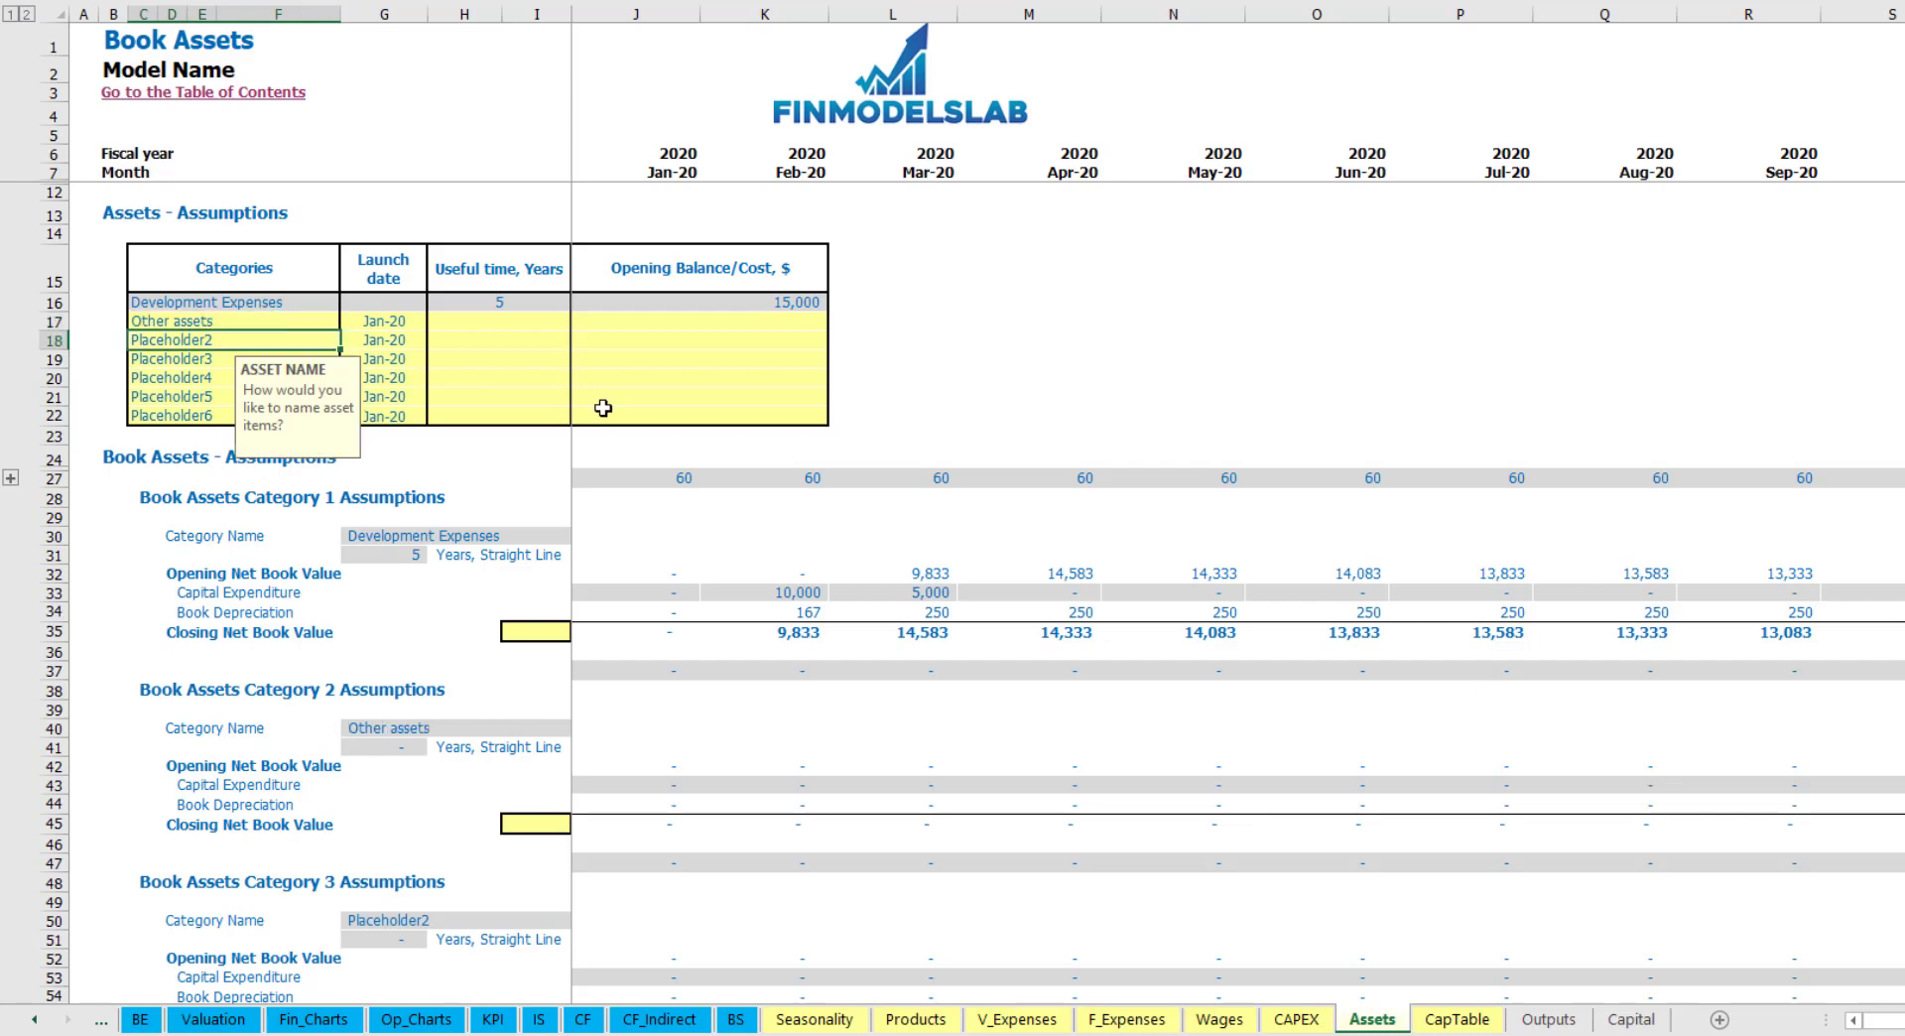
left_click(550, 319)
type("10")
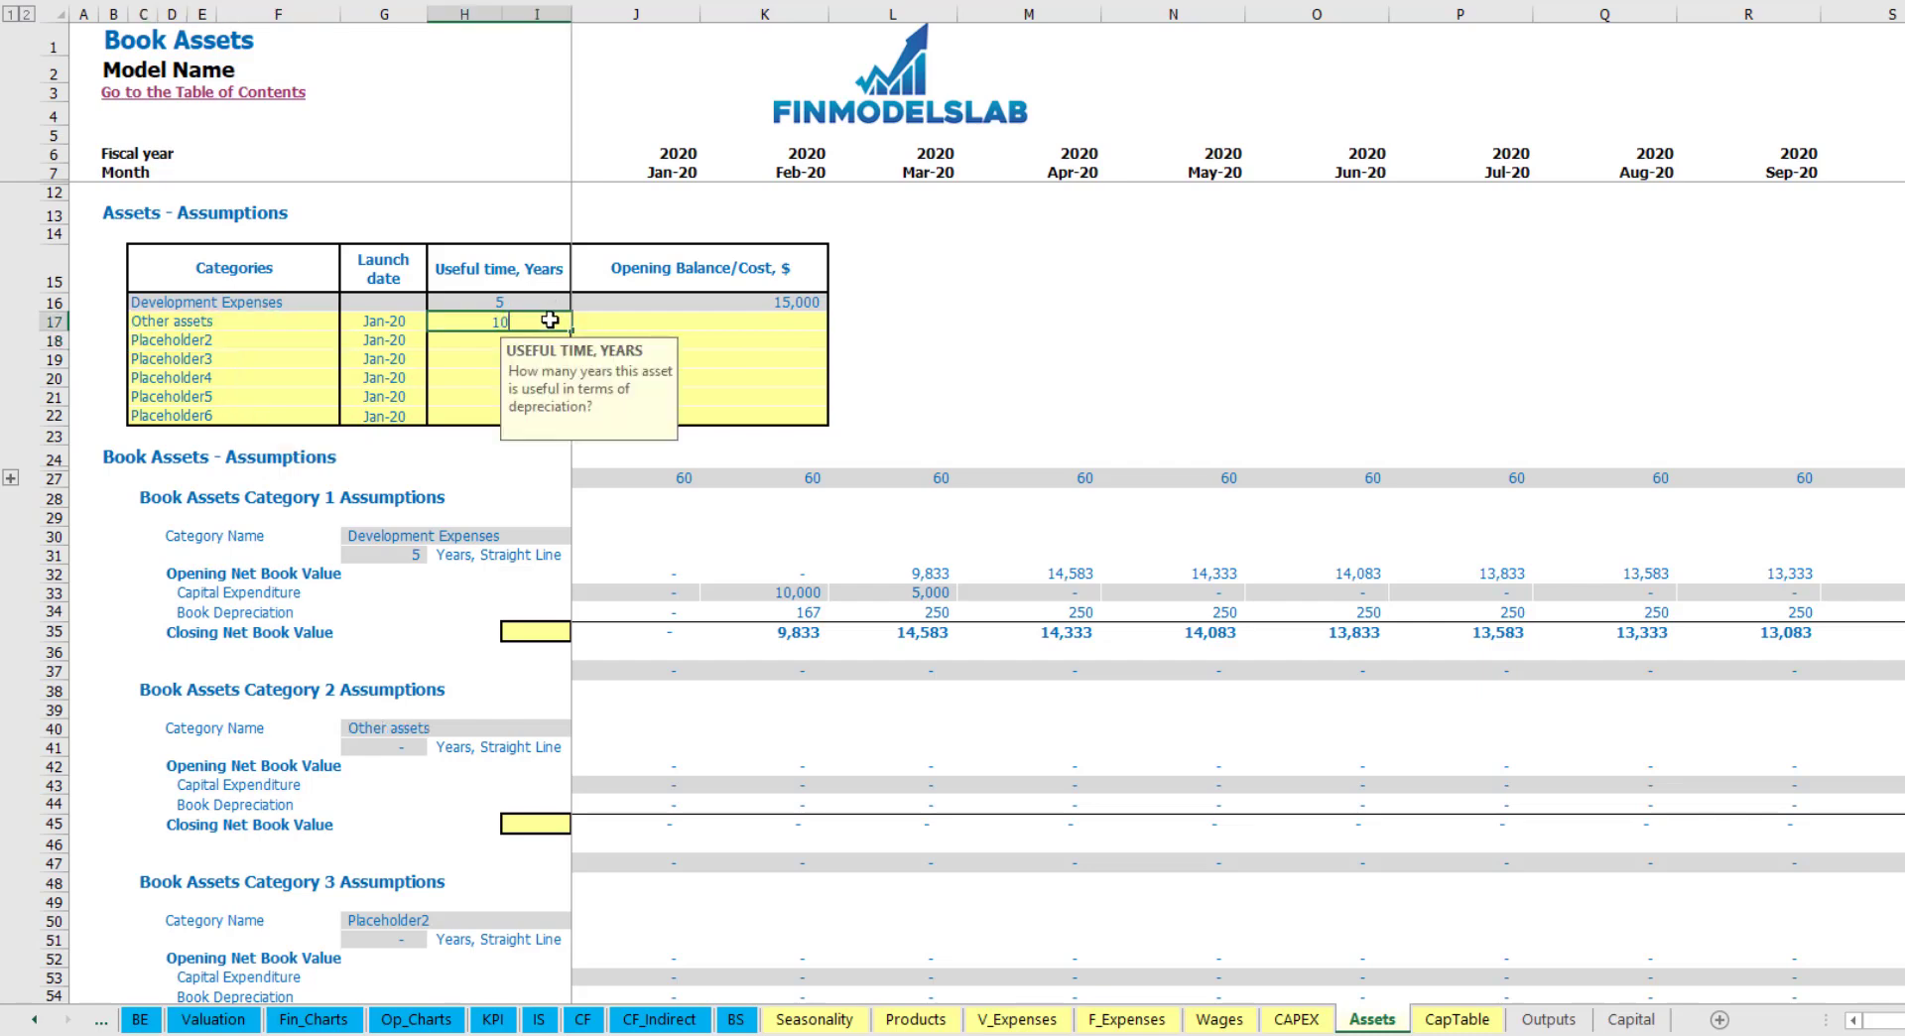
key("Return")
left_click(705, 325)
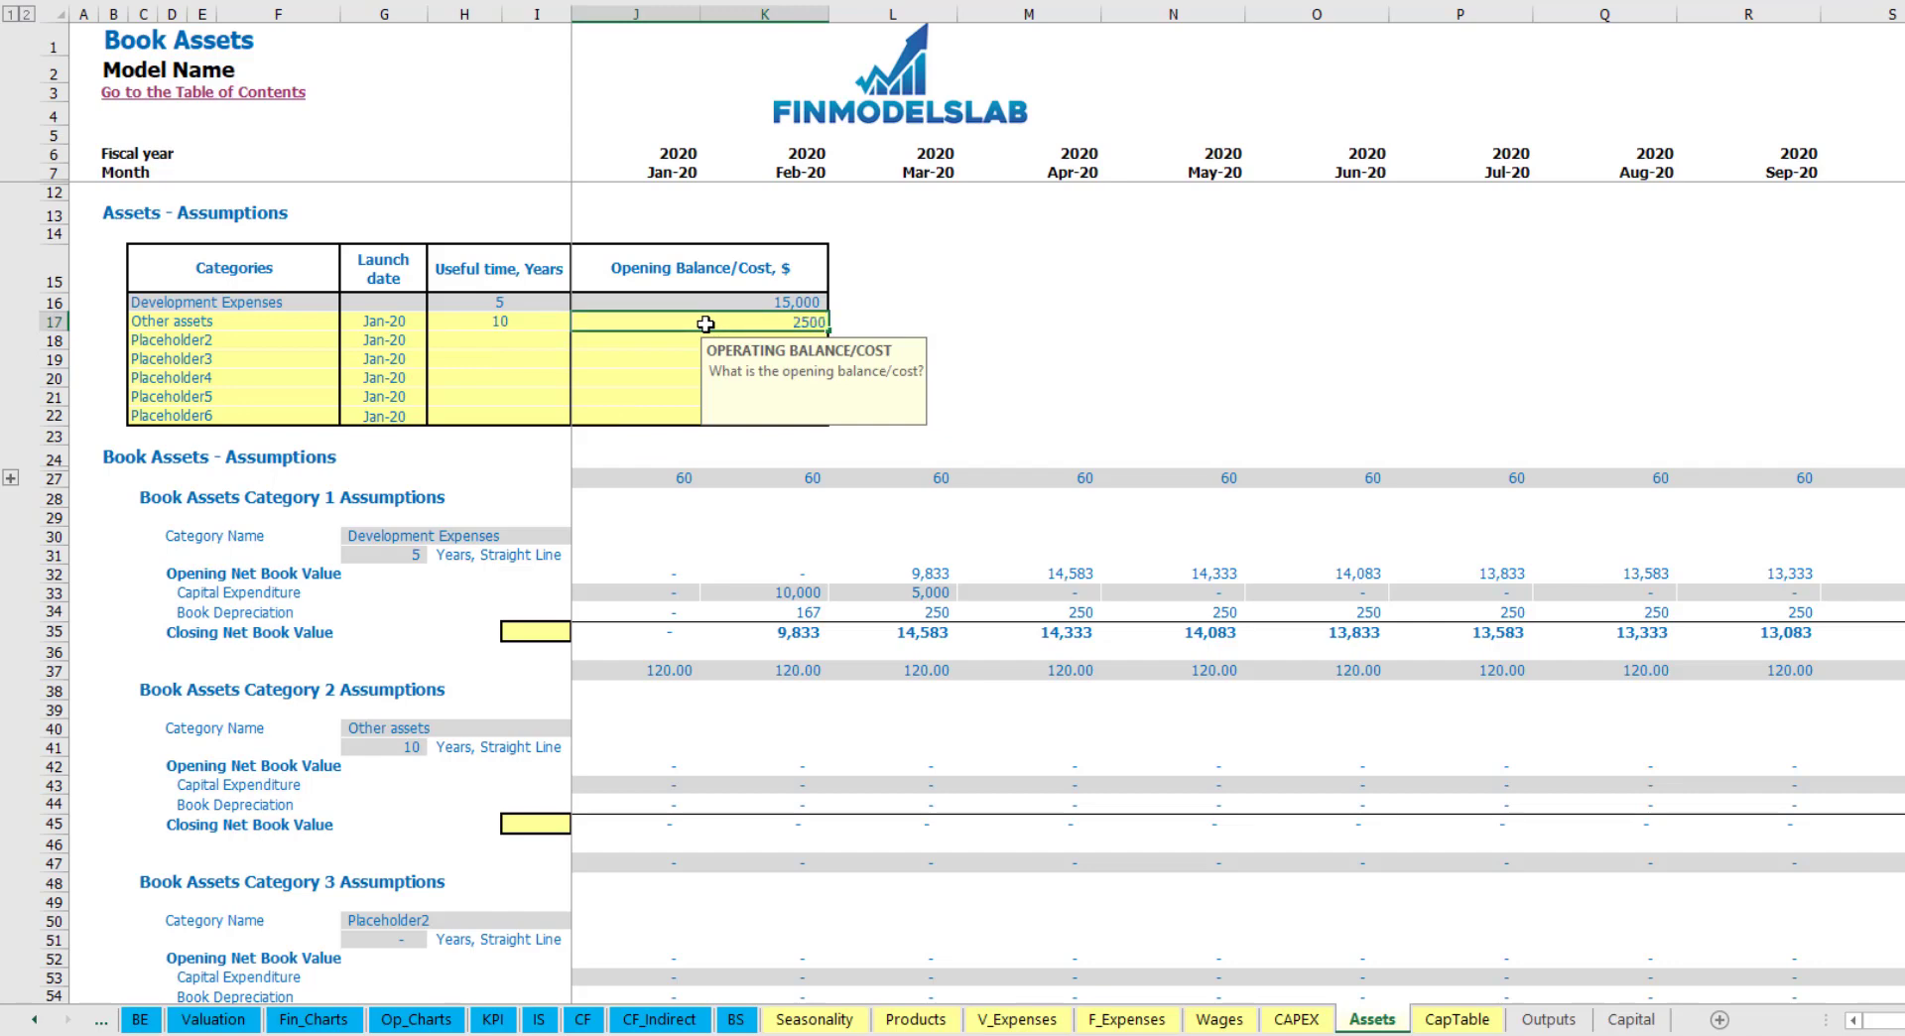
key("Return")
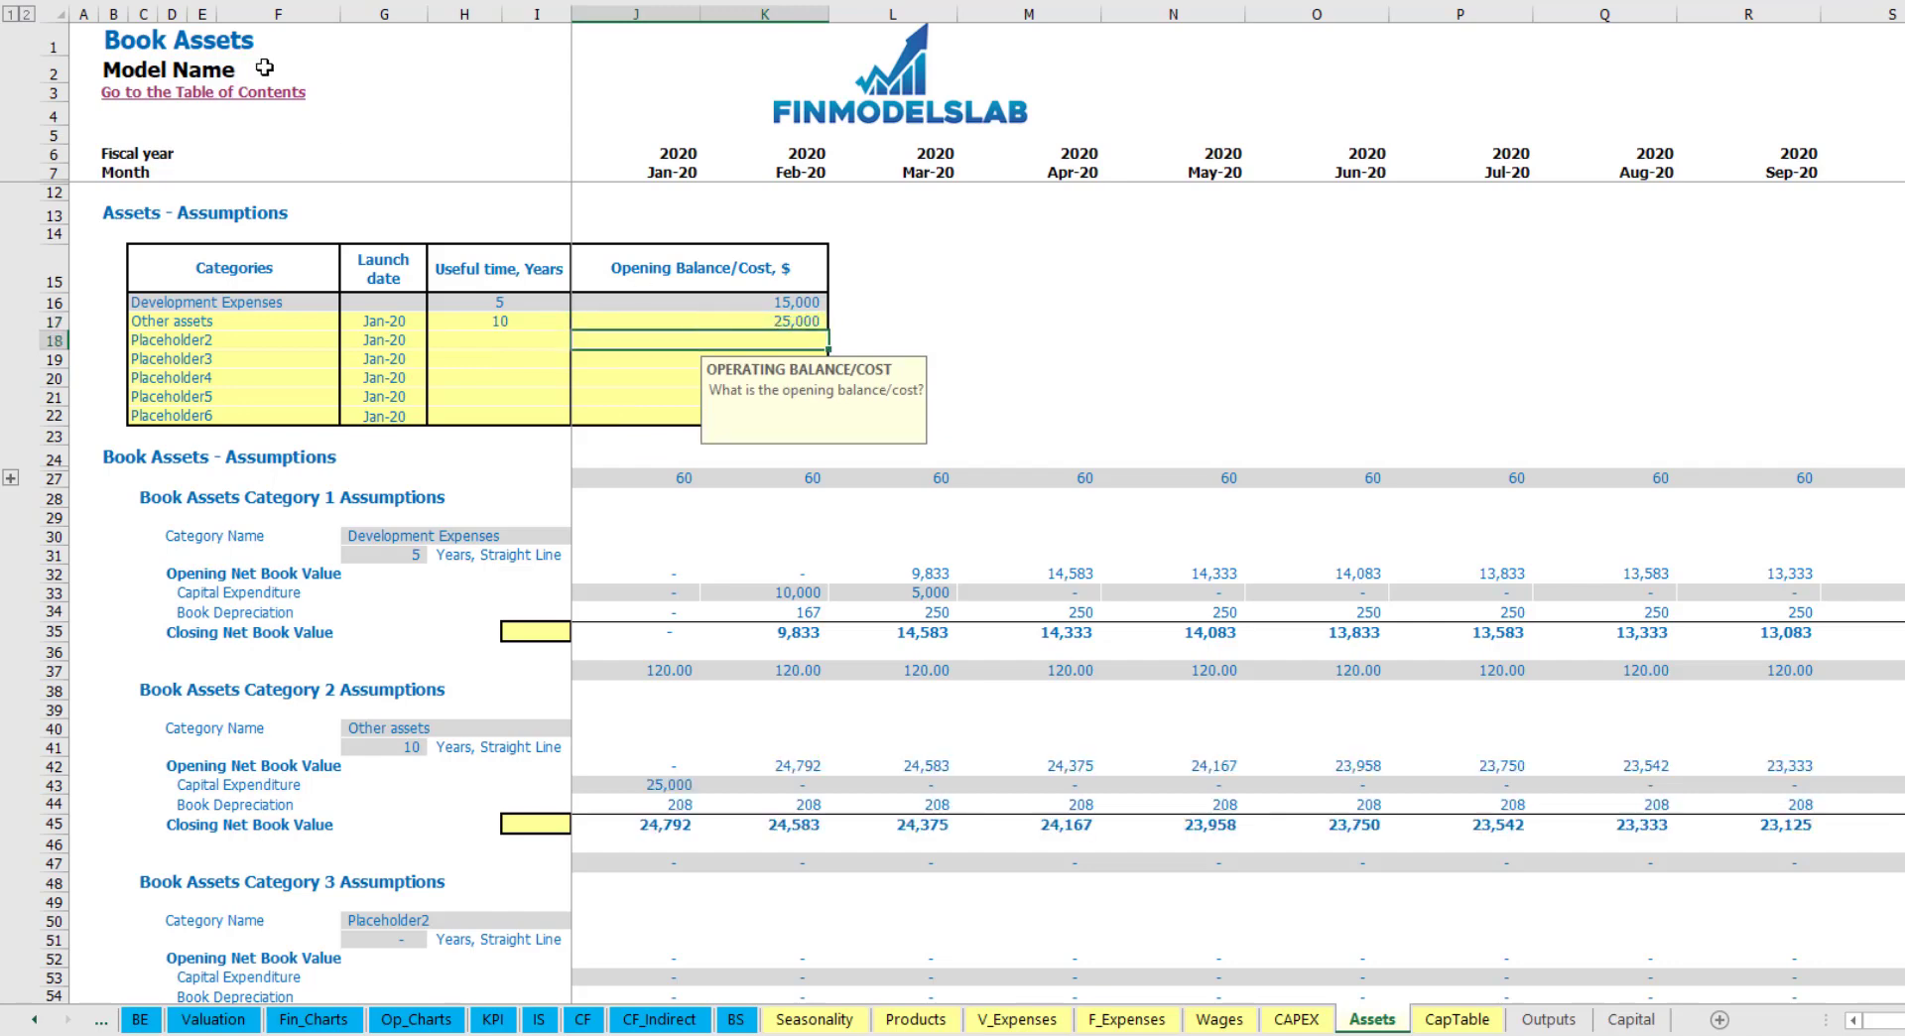
- Set the launch date of Other assets to Apr-20
left_click(411, 326)
left_click(436, 321)
left_click(390, 400)
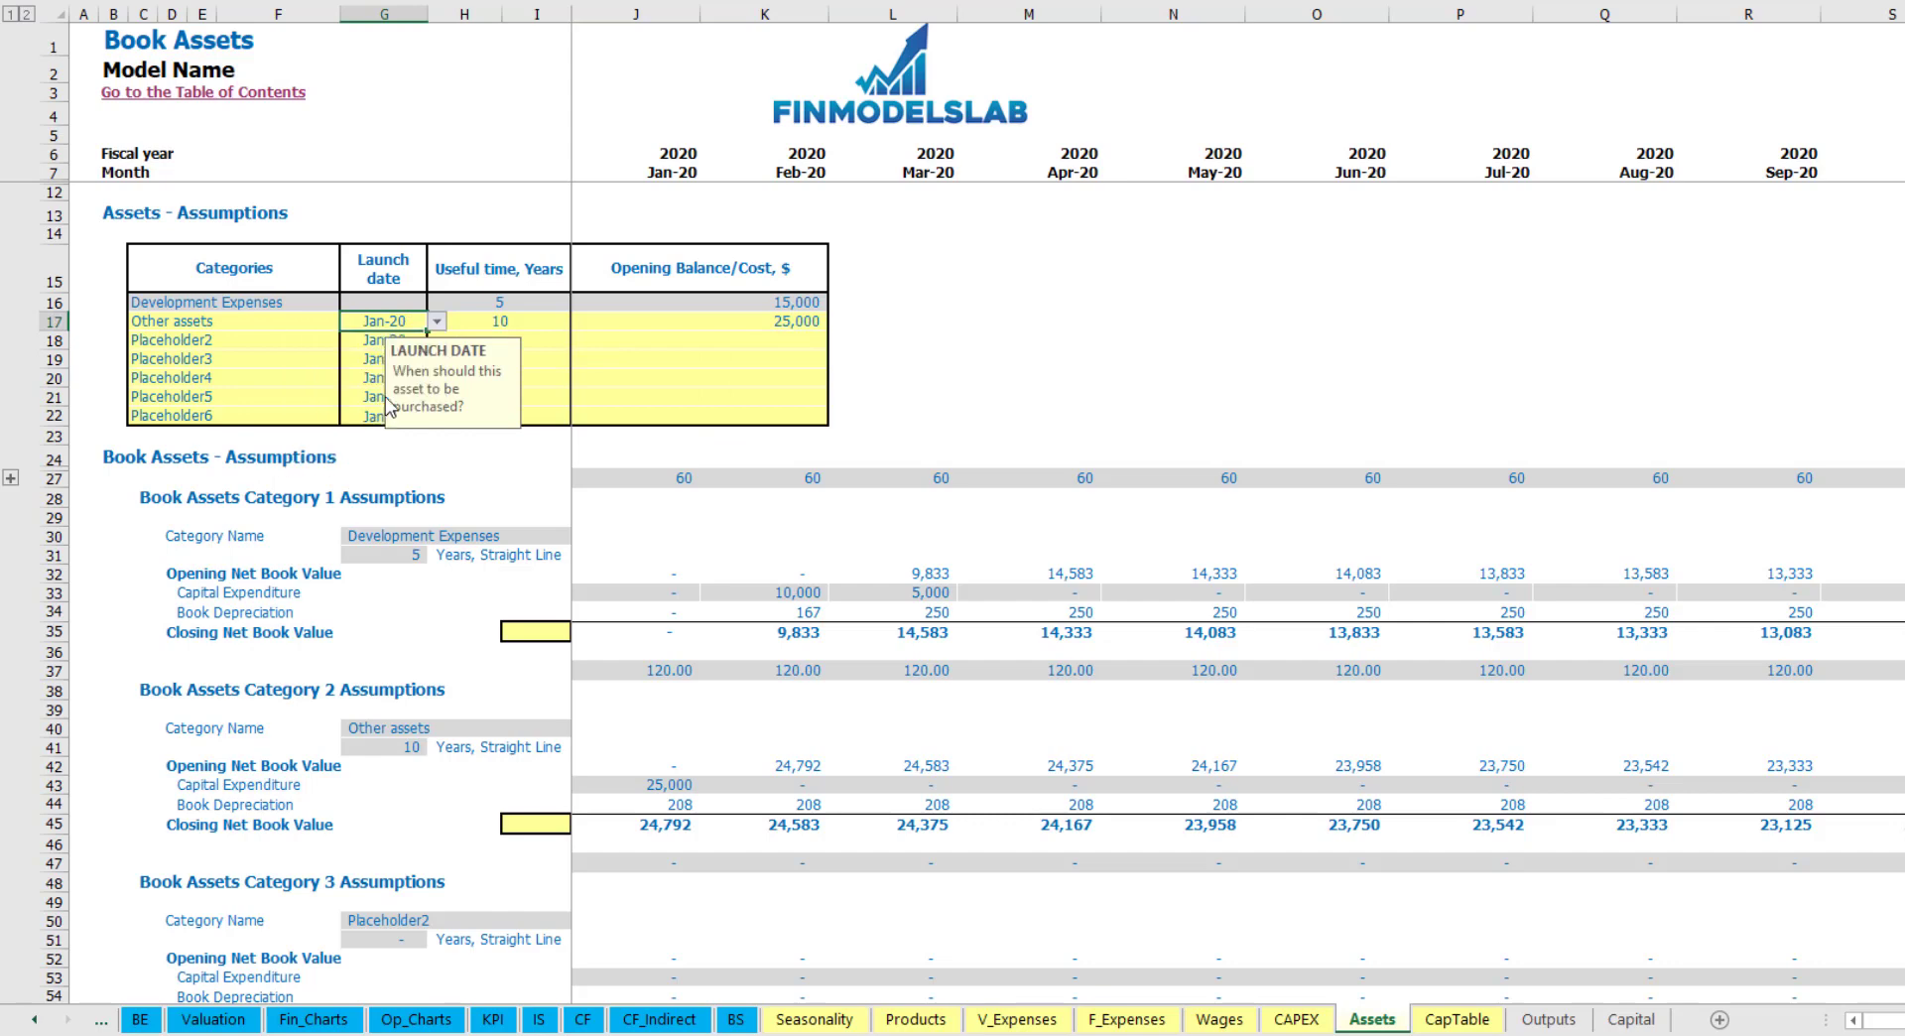
- Check the capital expenditure, book depreciation and closing net book value of Other assets from April 2020
left_click(1074, 785)
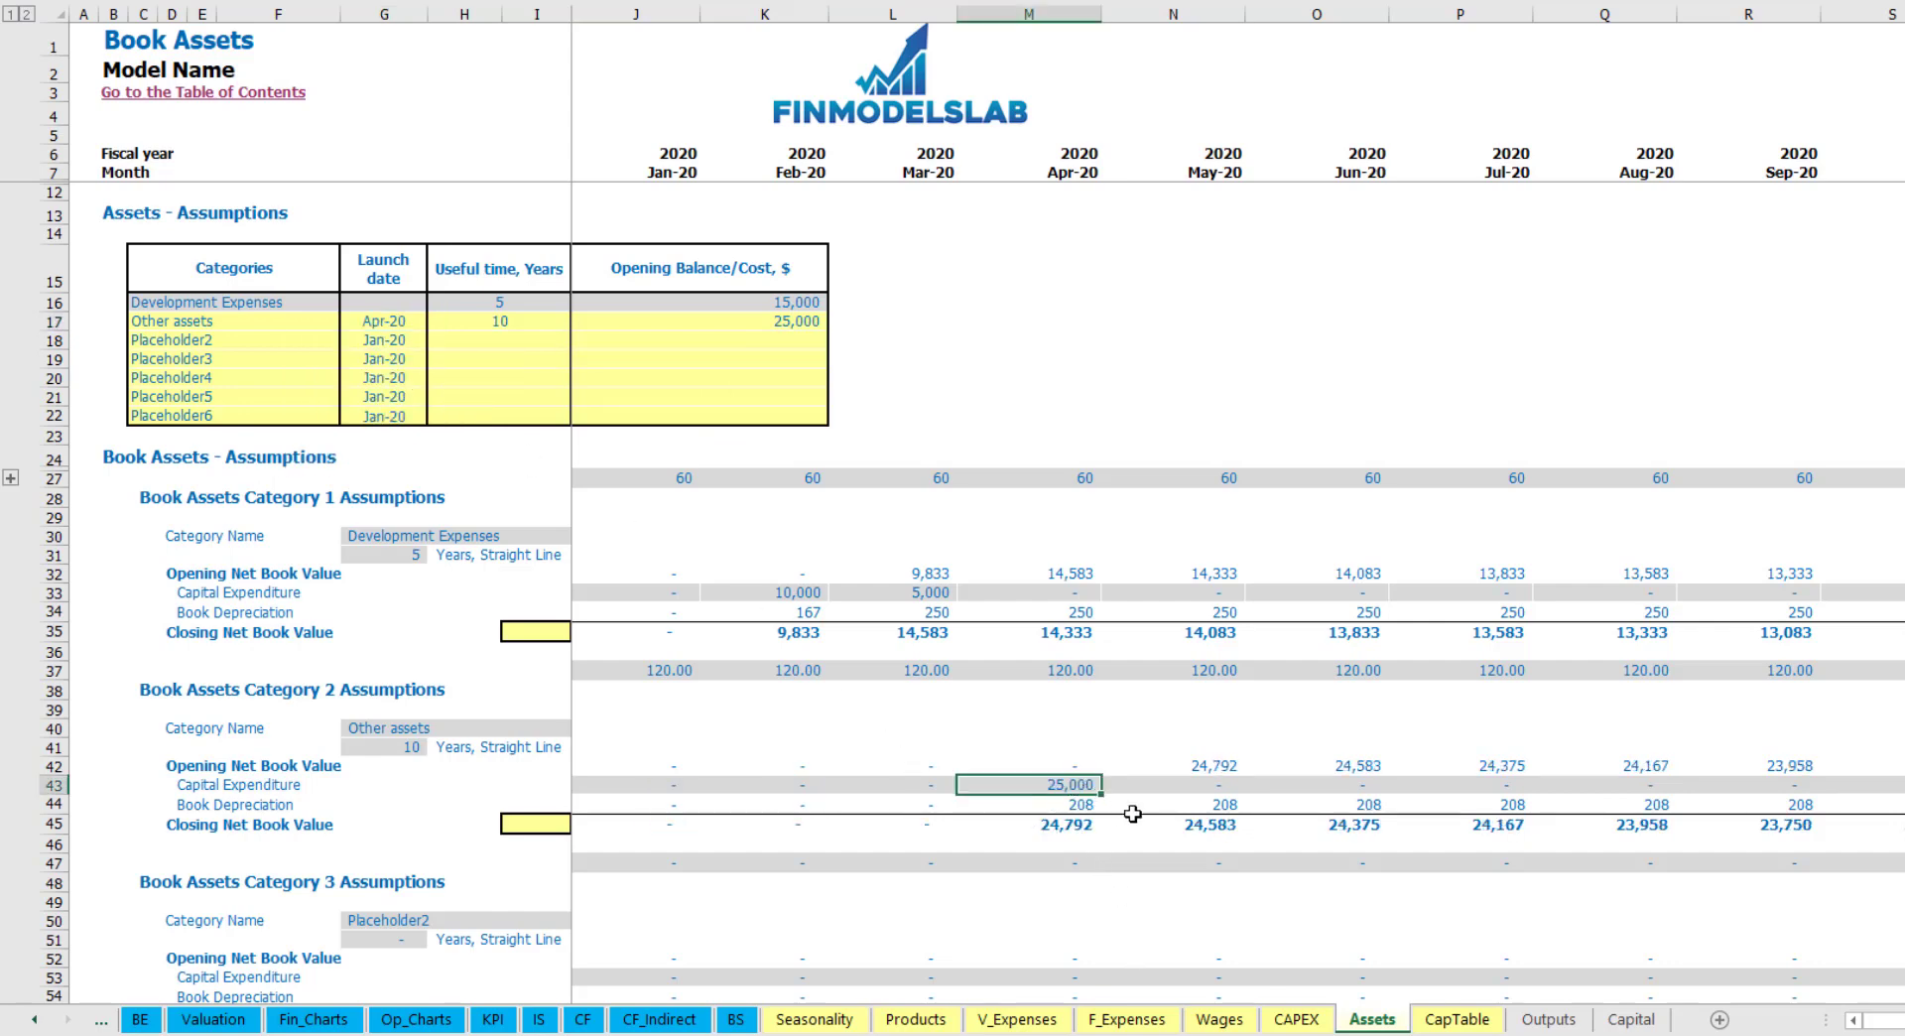
left_click_drag(1082, 802, 1438, 804)
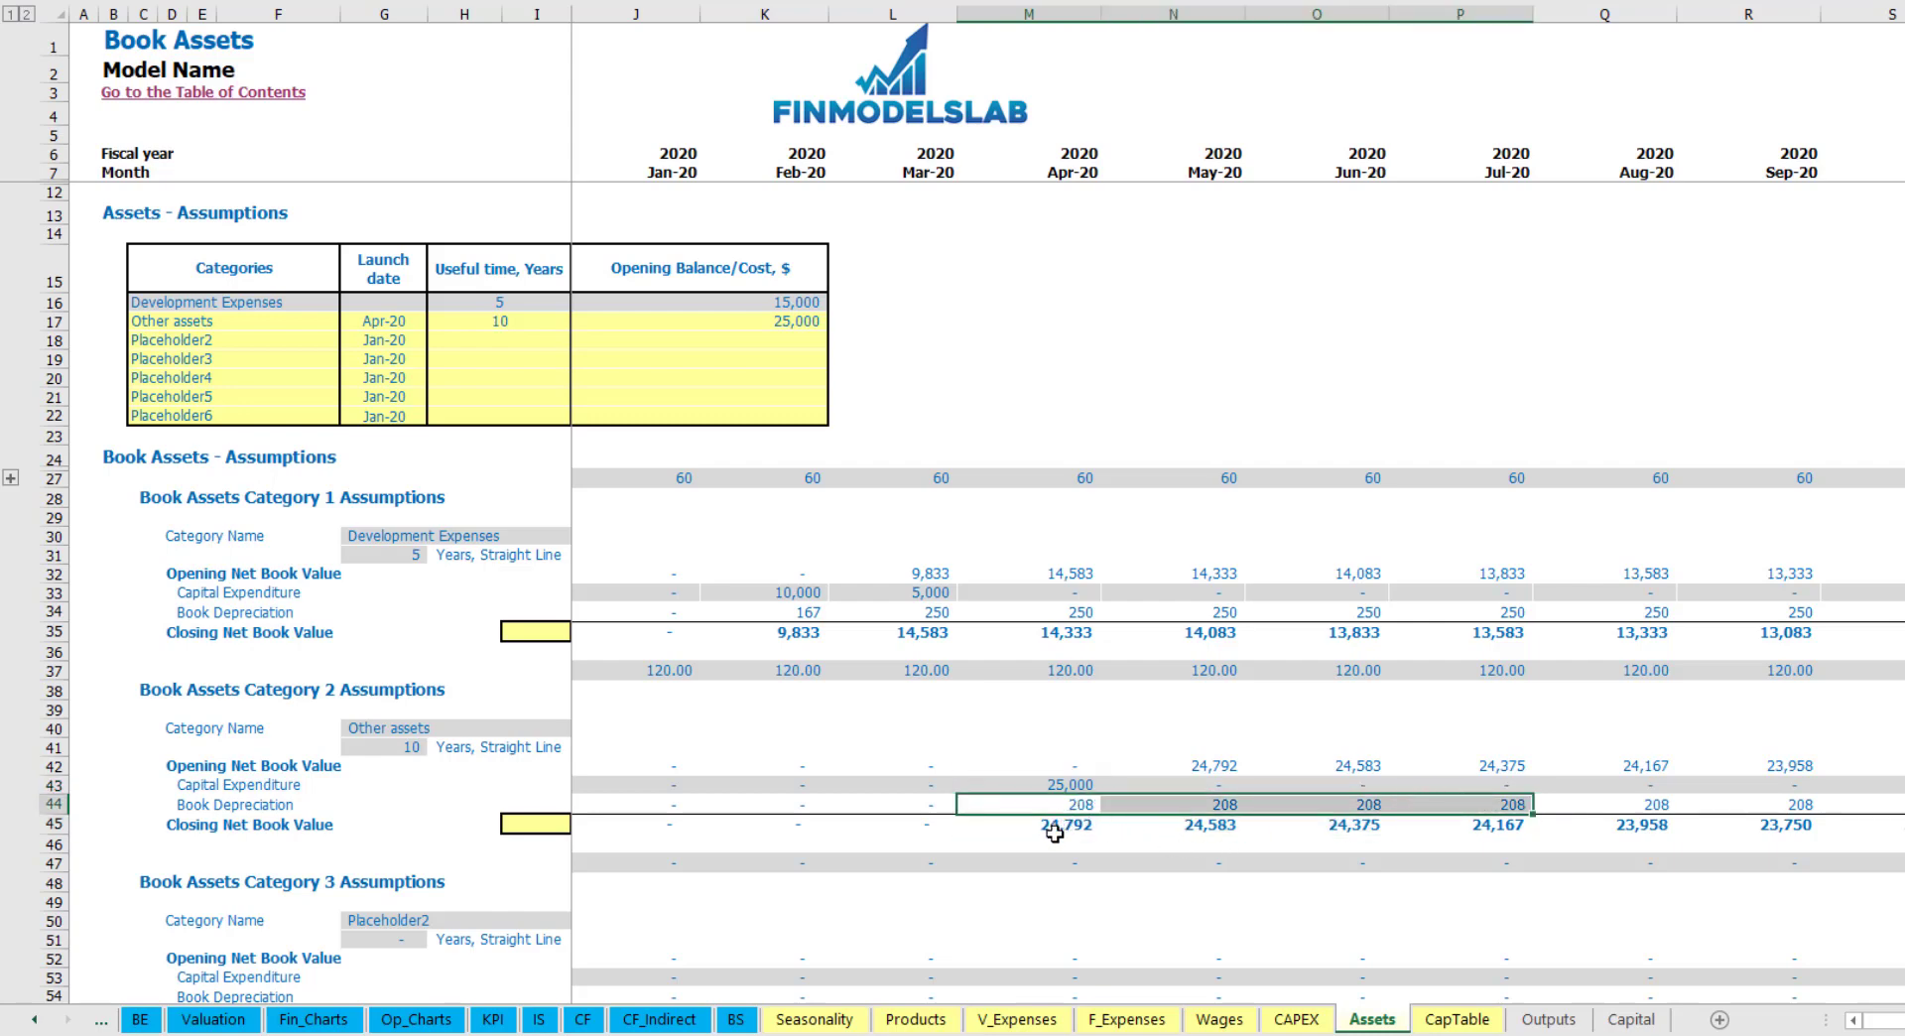
left_click_drag(1070, 830, 1551, 821)
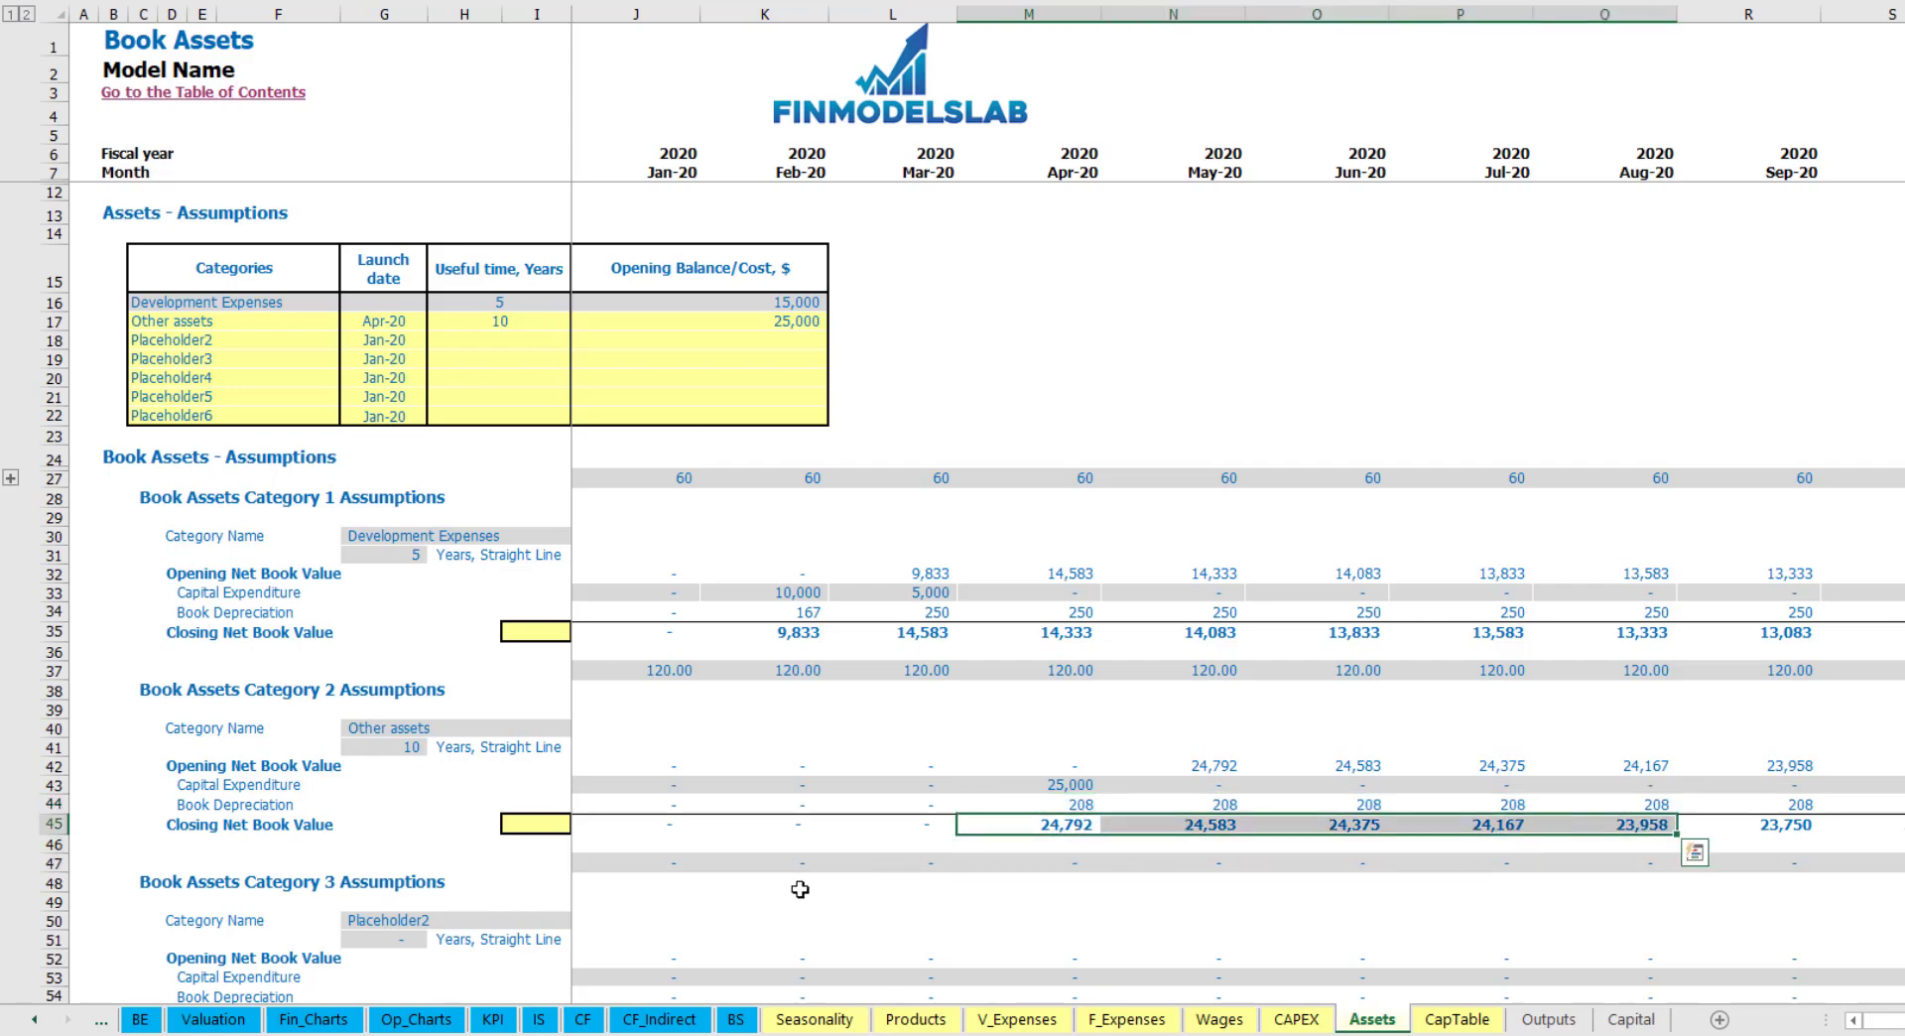
- Check depreciation in the Income Statement, fixed-asset capital expenditure in the Cash Flow Statement, and fixed assets, CAPEX Prepayment and CAPEX Payable in the Balance Sheet
left_click(541, 1019)
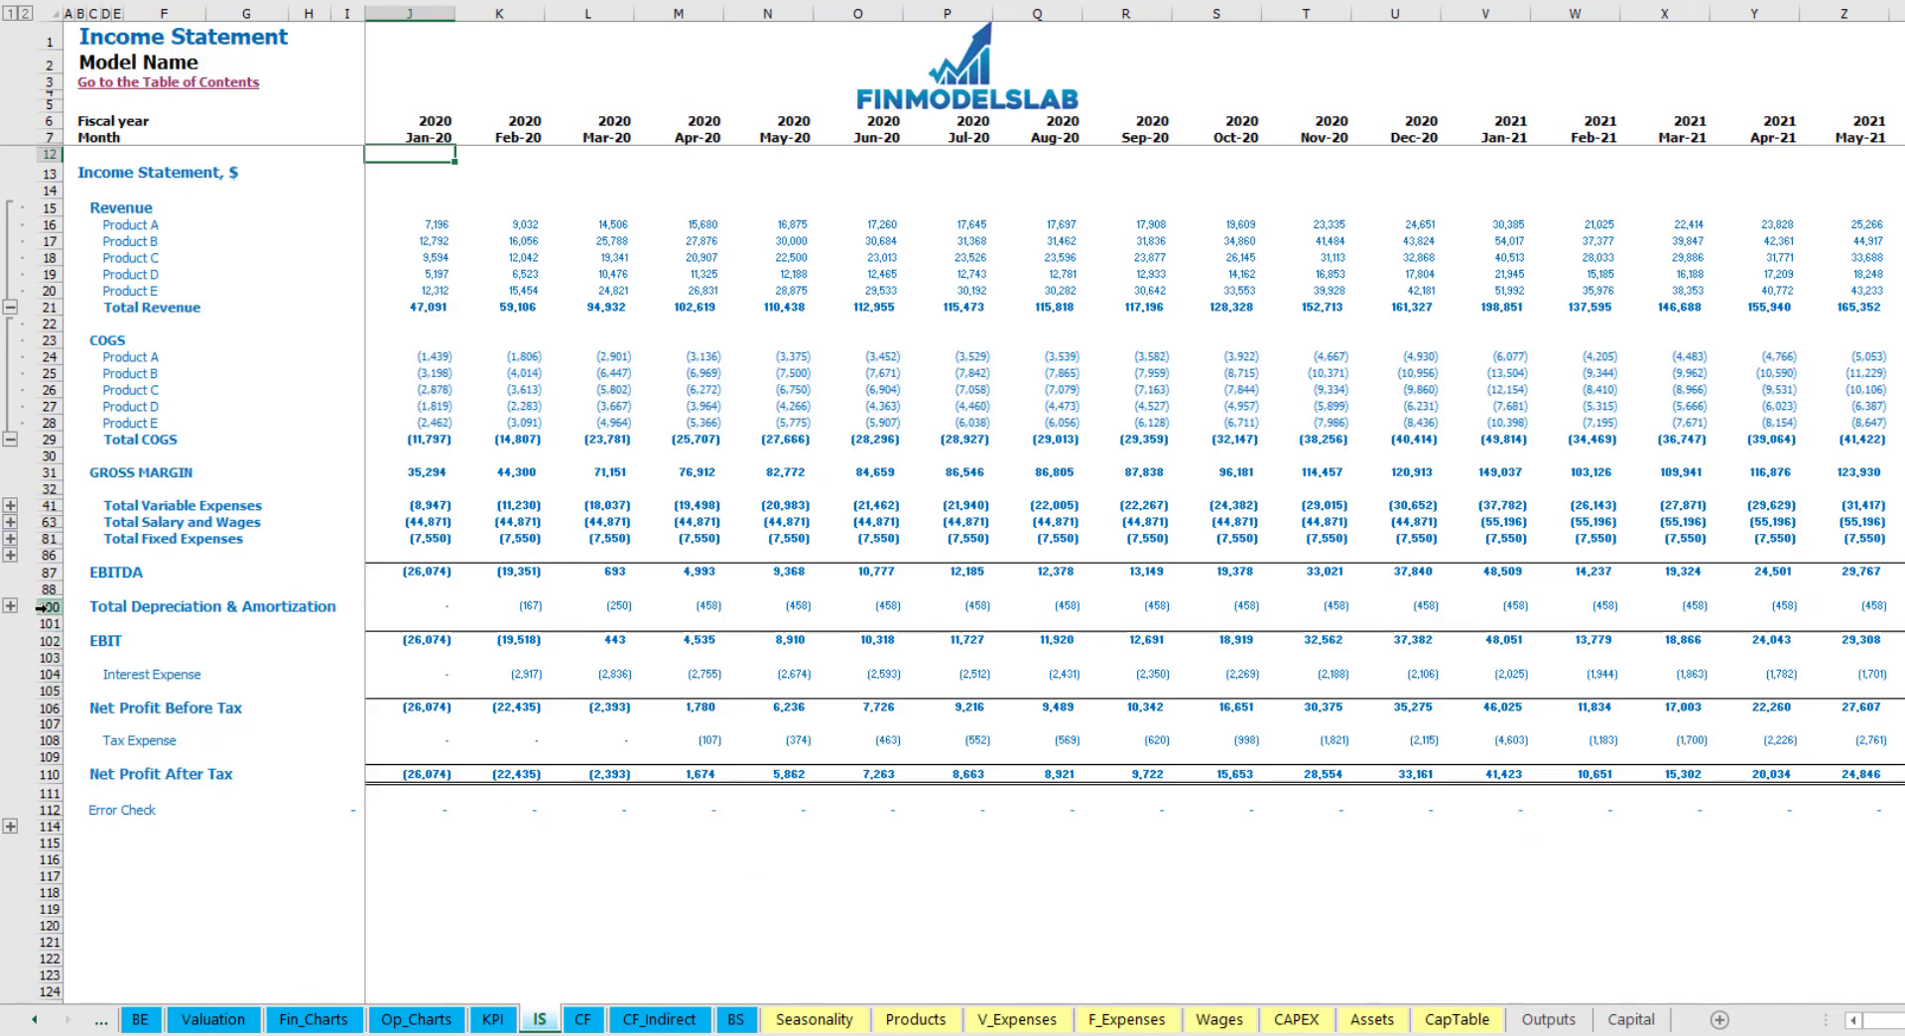
left_click(582, 1019)
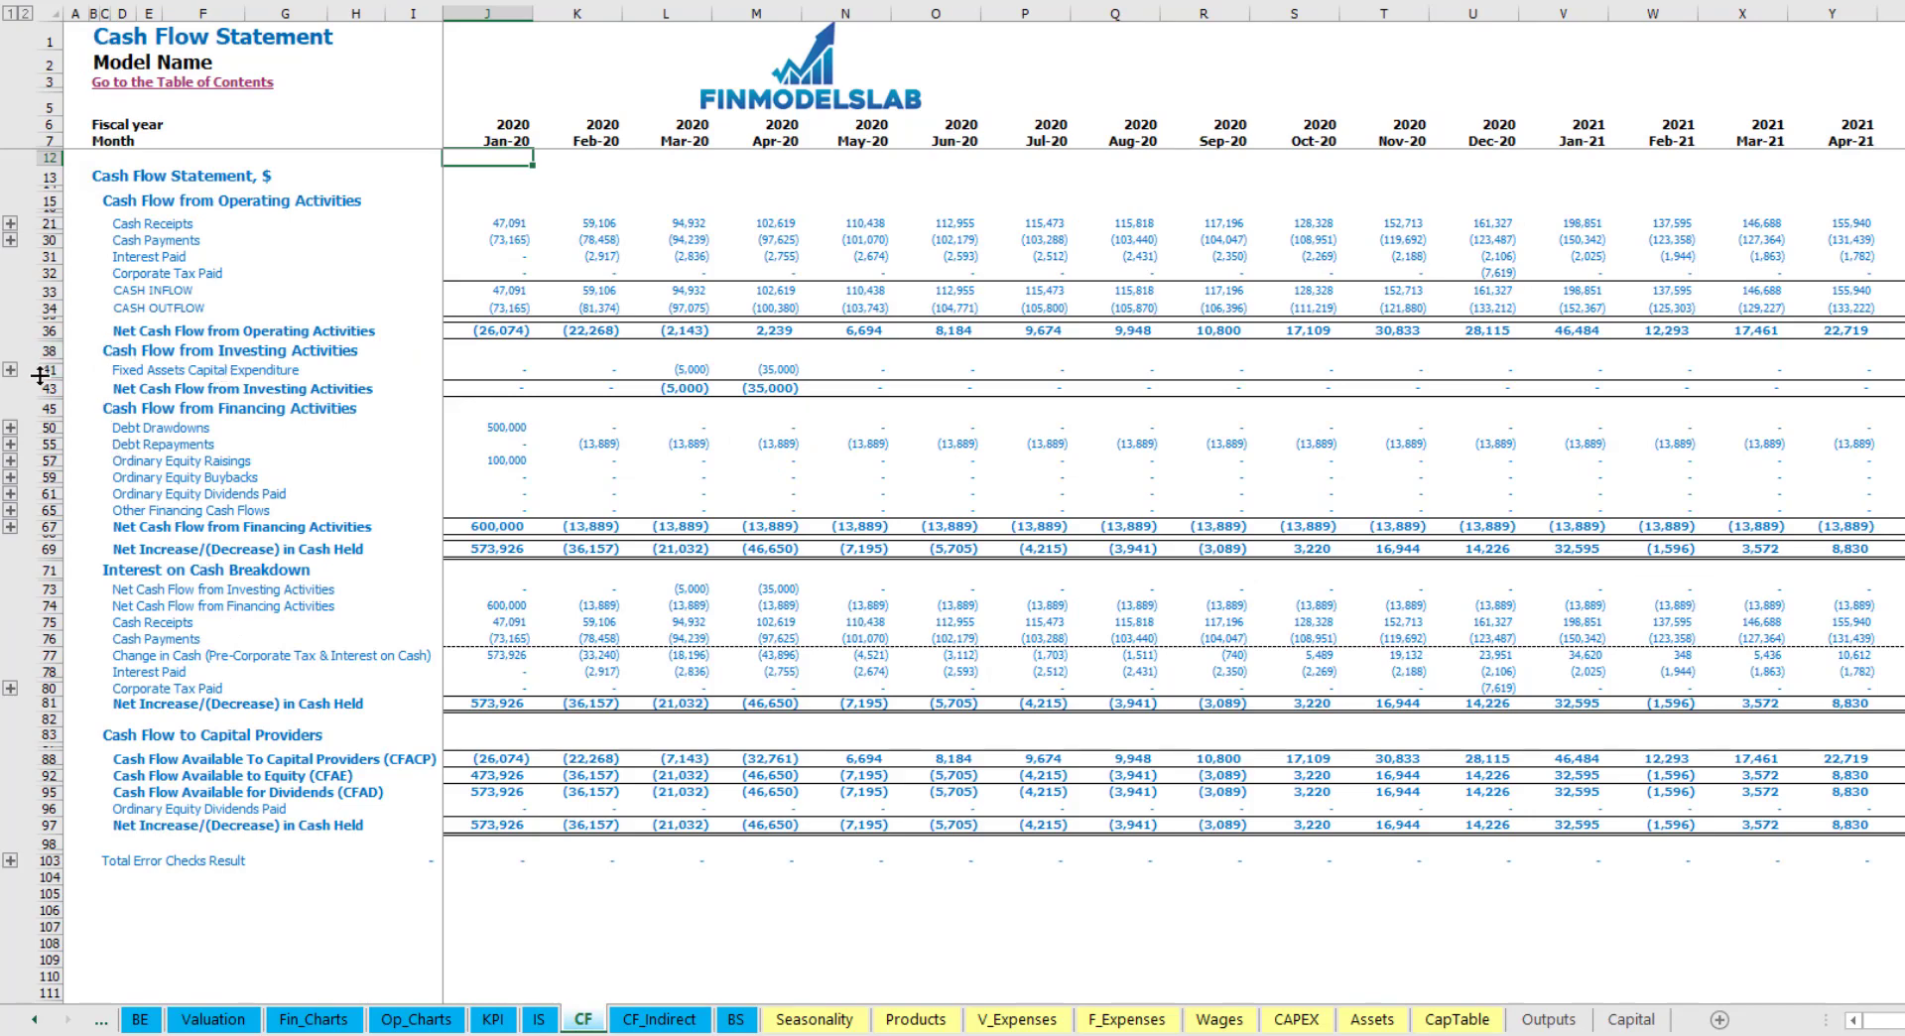
left_click(736, 1019)
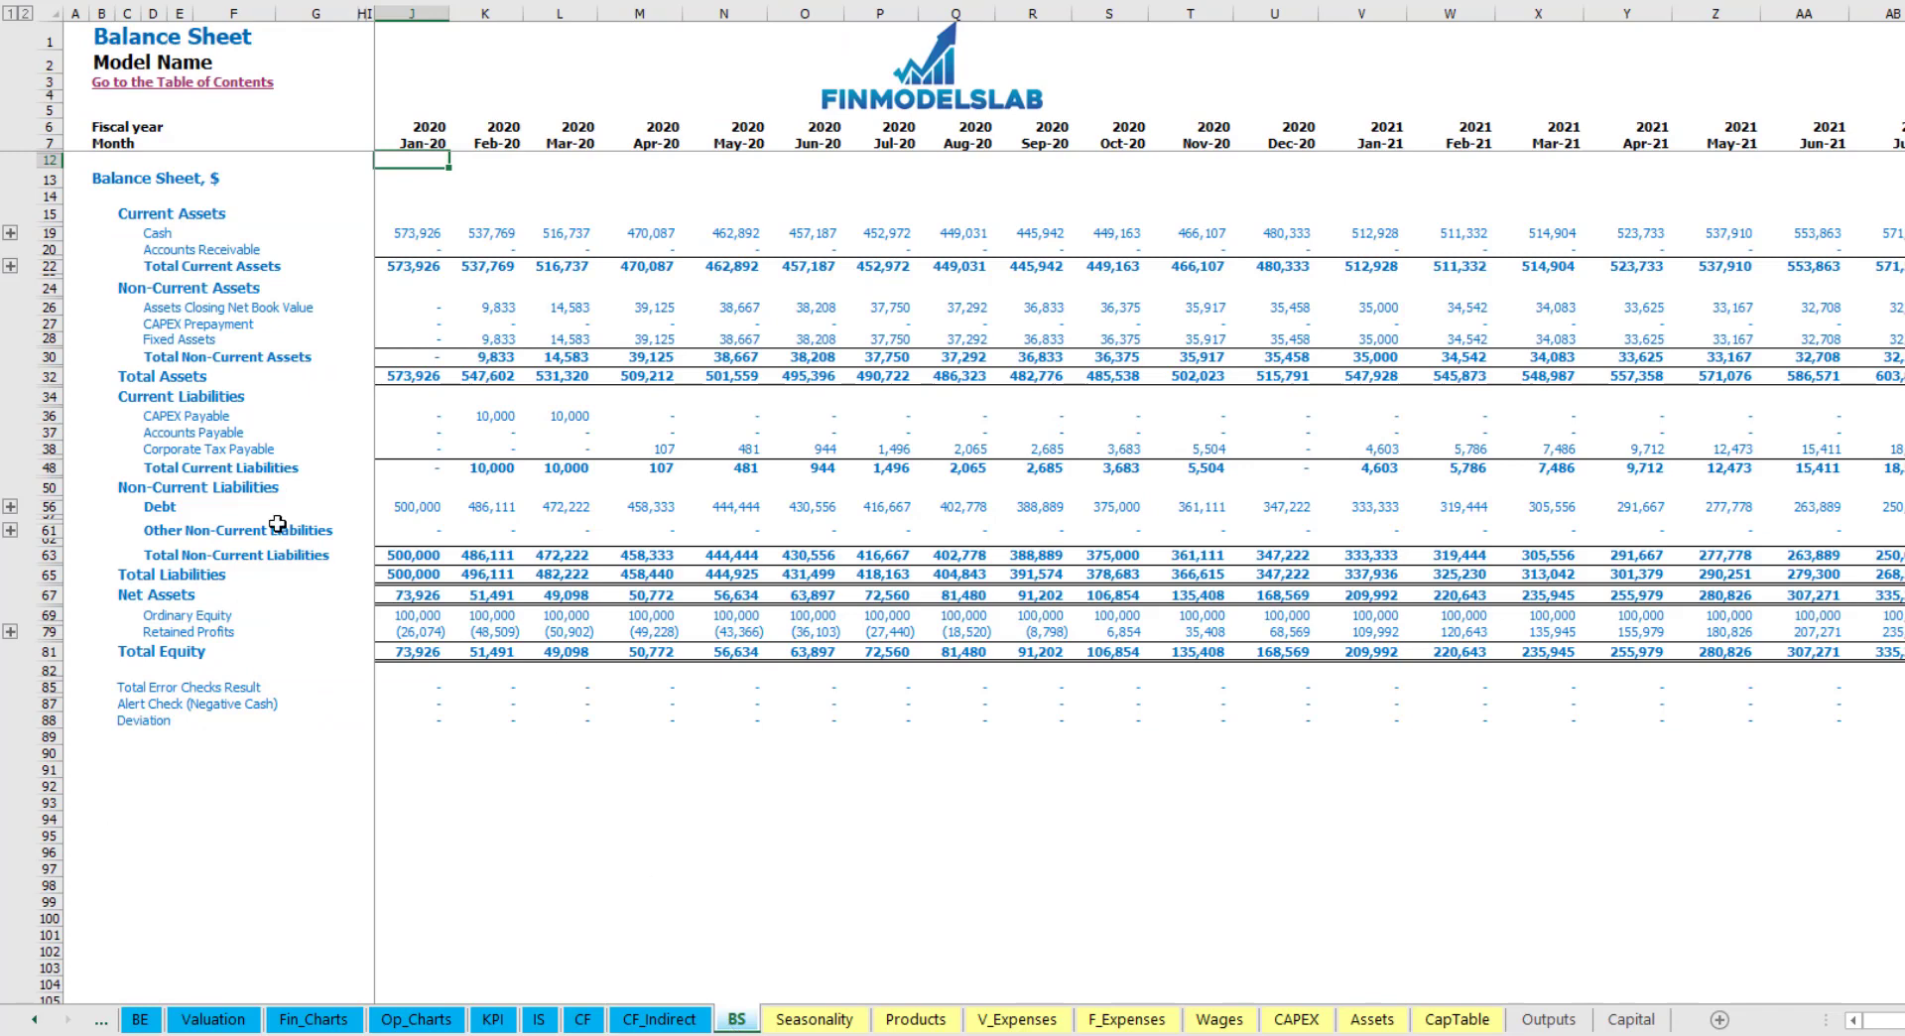
left_click(50, 339)
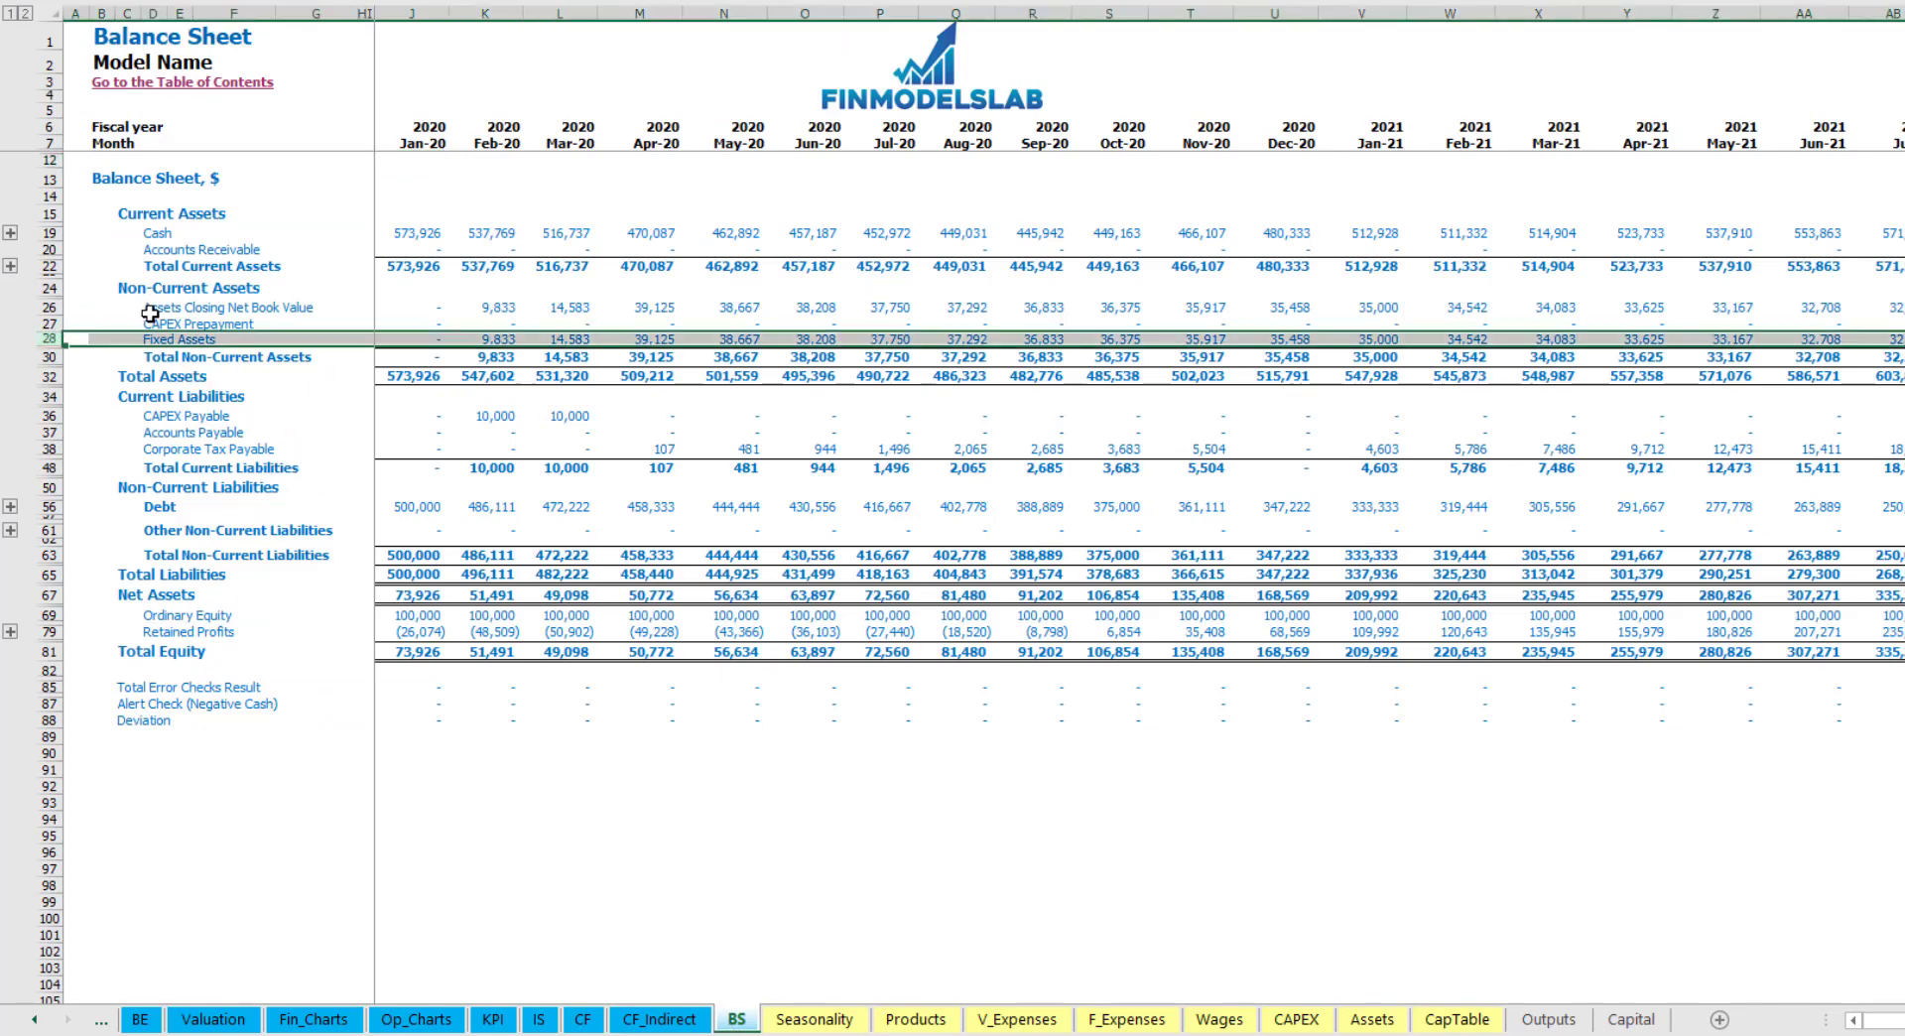
left_click(44, 325)
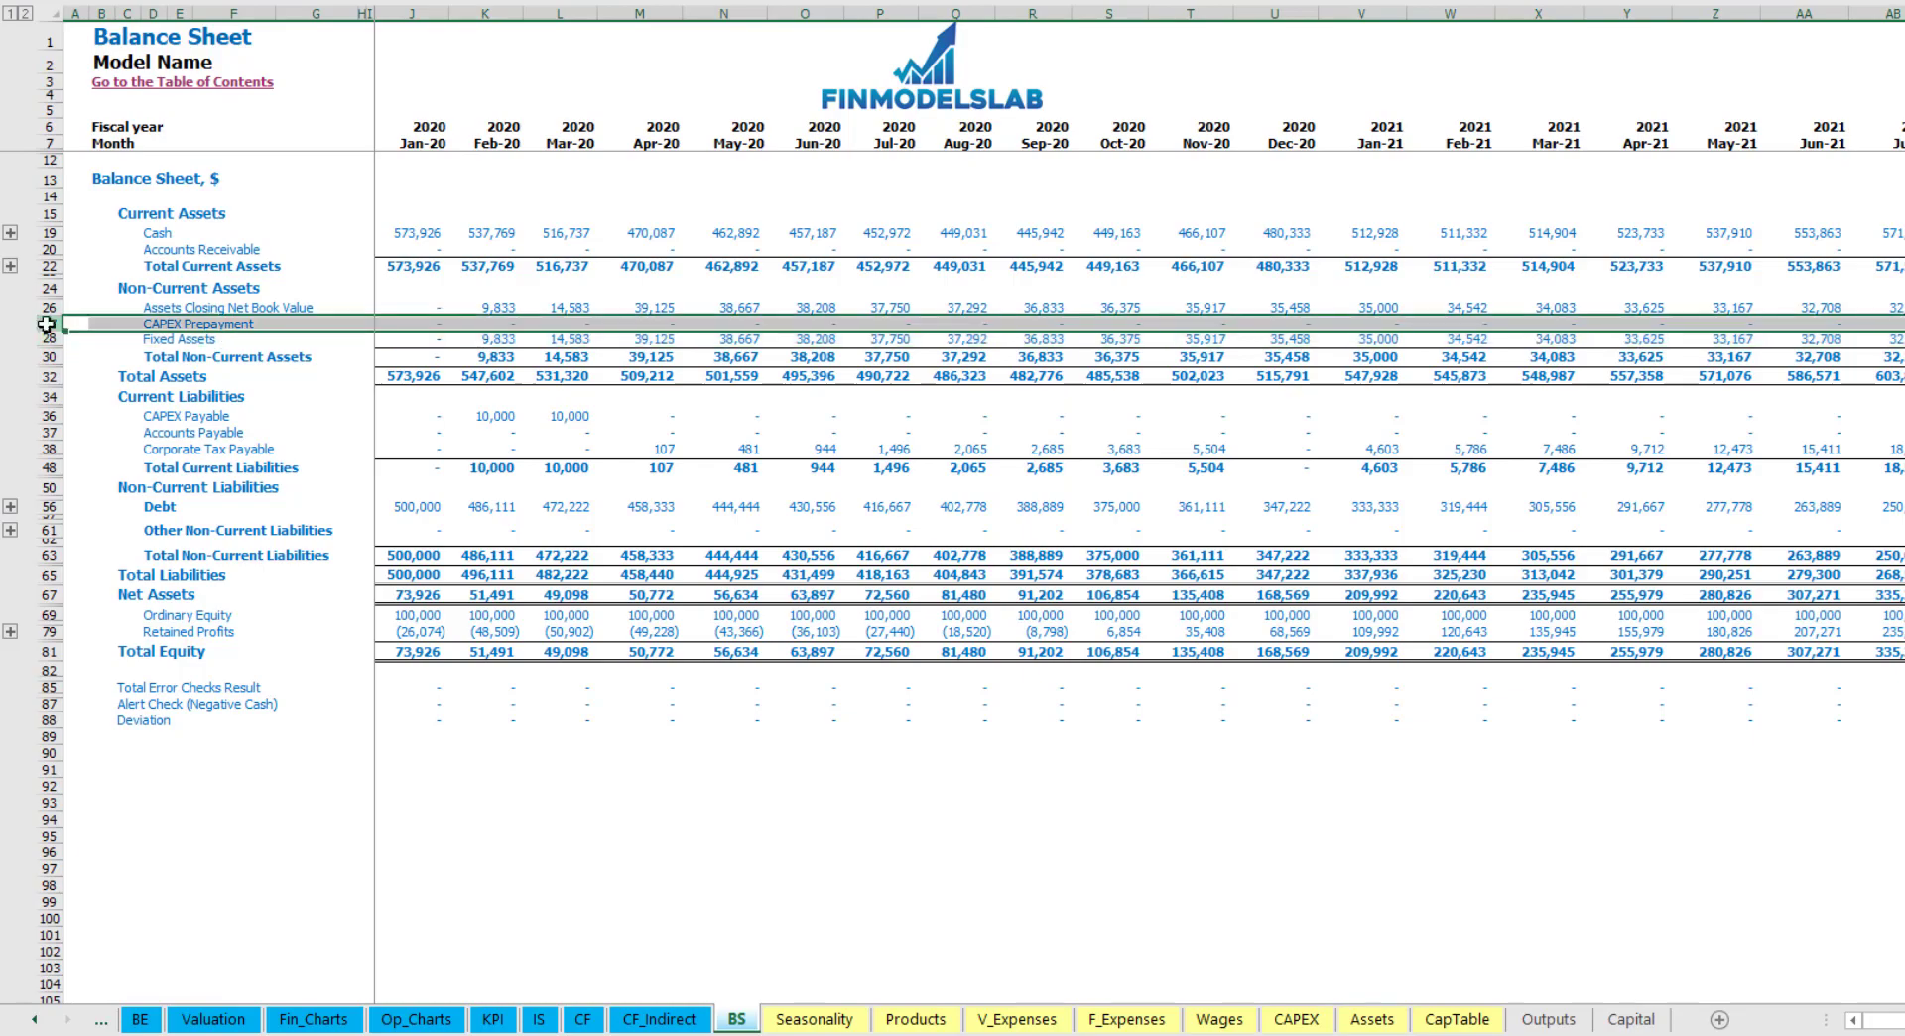
left_click(48, 416)
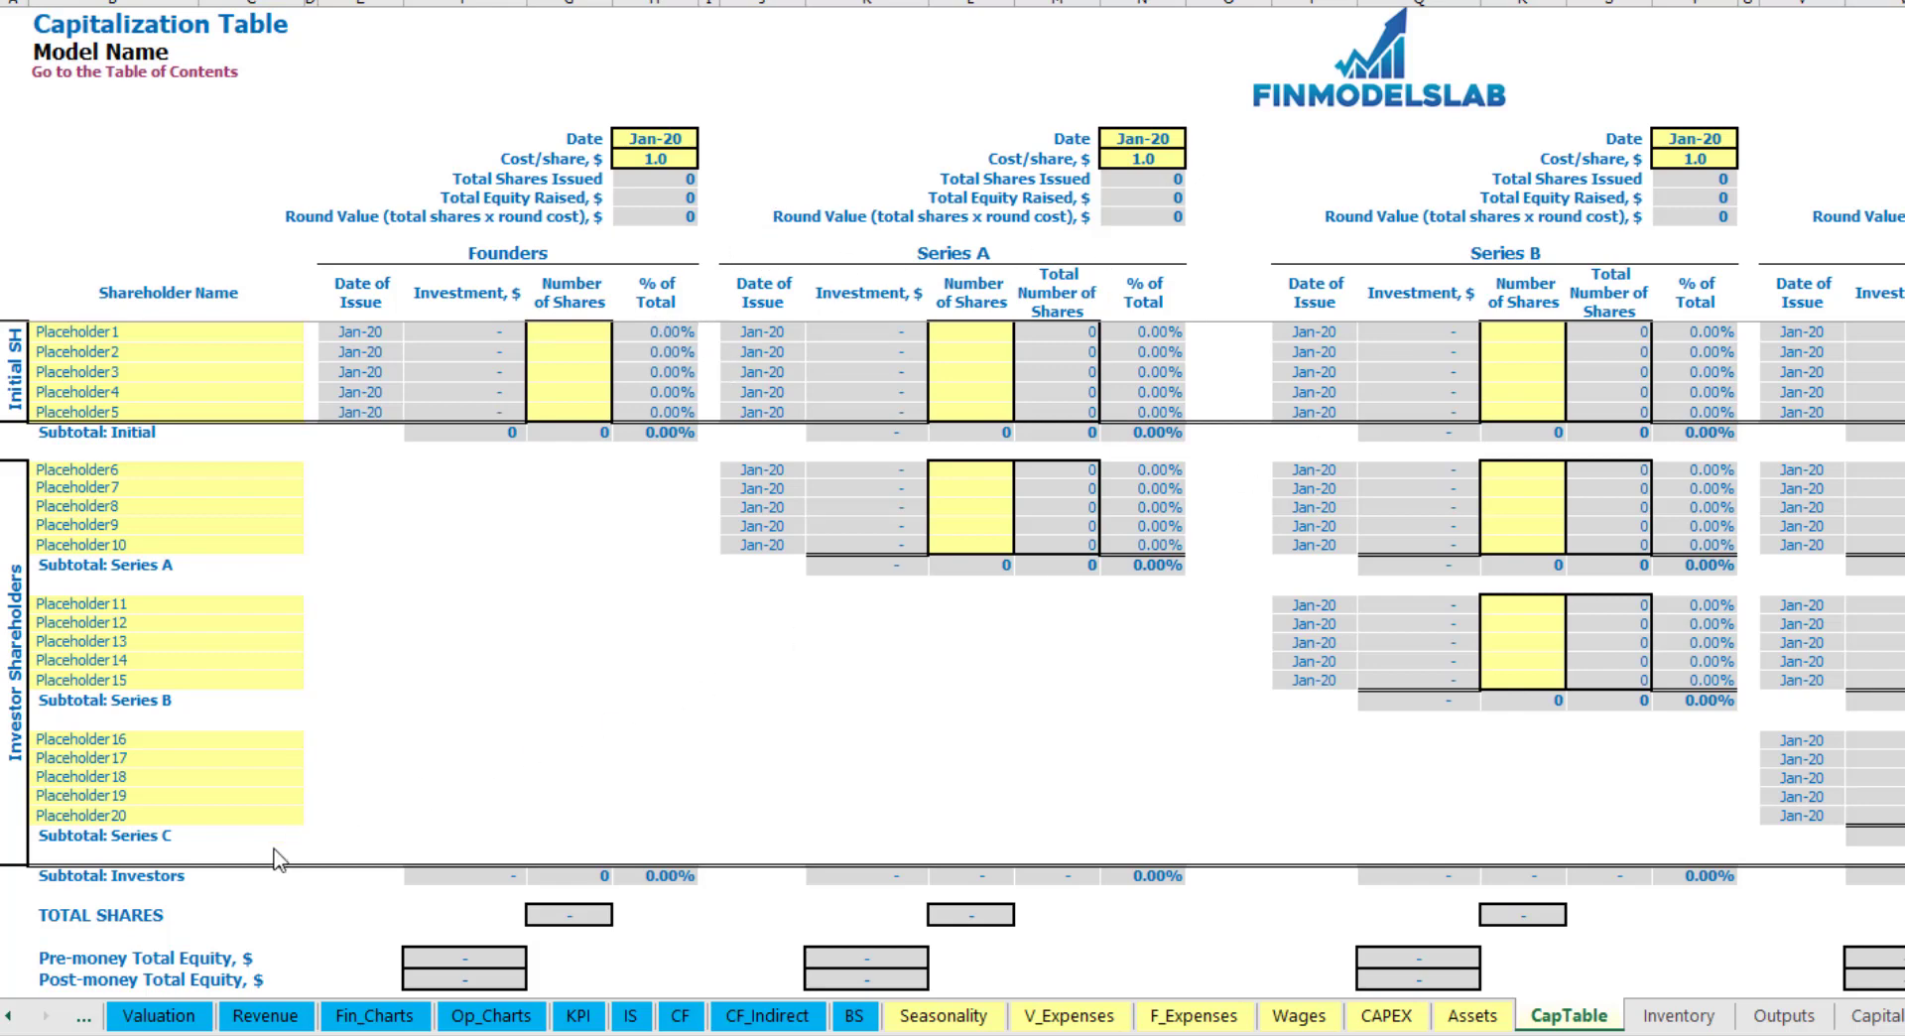
- In the Capitalization Table, name the first two initial shareholders Founder 1 and Founder 2
left_click(83, 329)
type("Found")
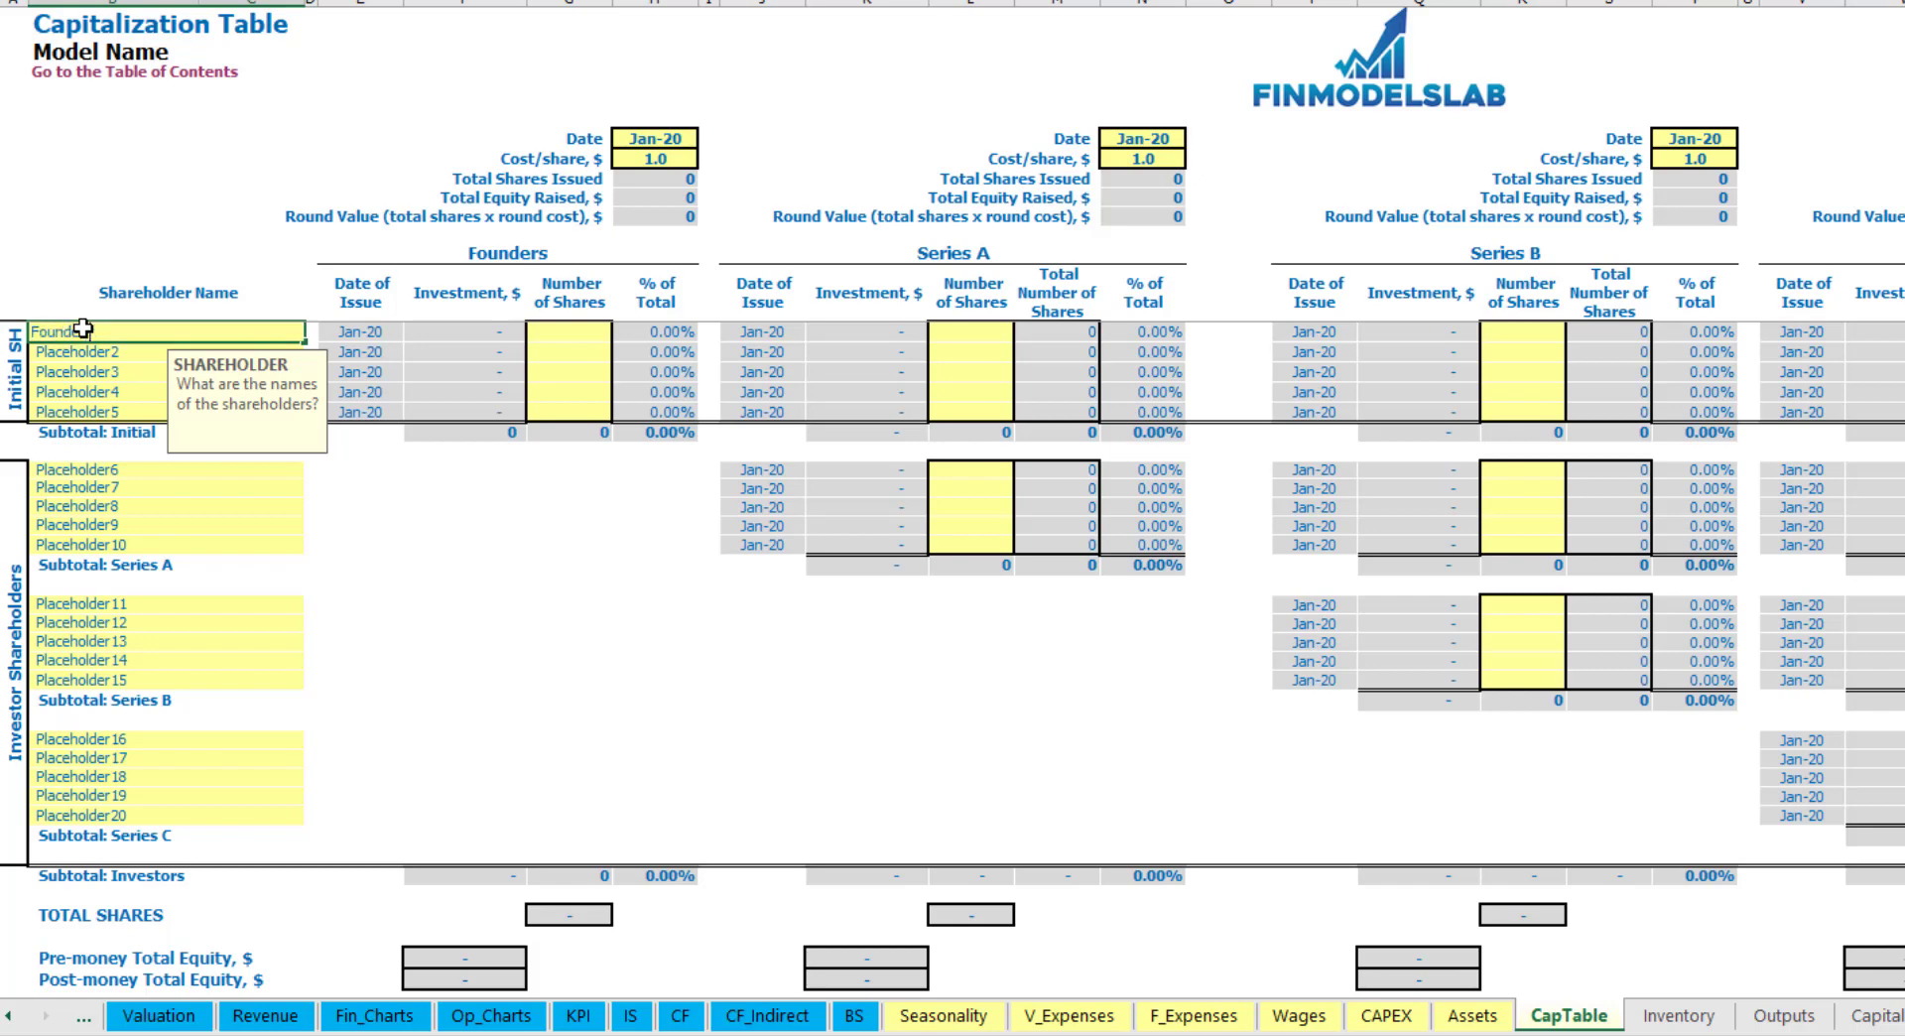
type("er 1")
key("ctrl+Return")
key("ctrl+c")
key("Down")
key("ctrl+v")
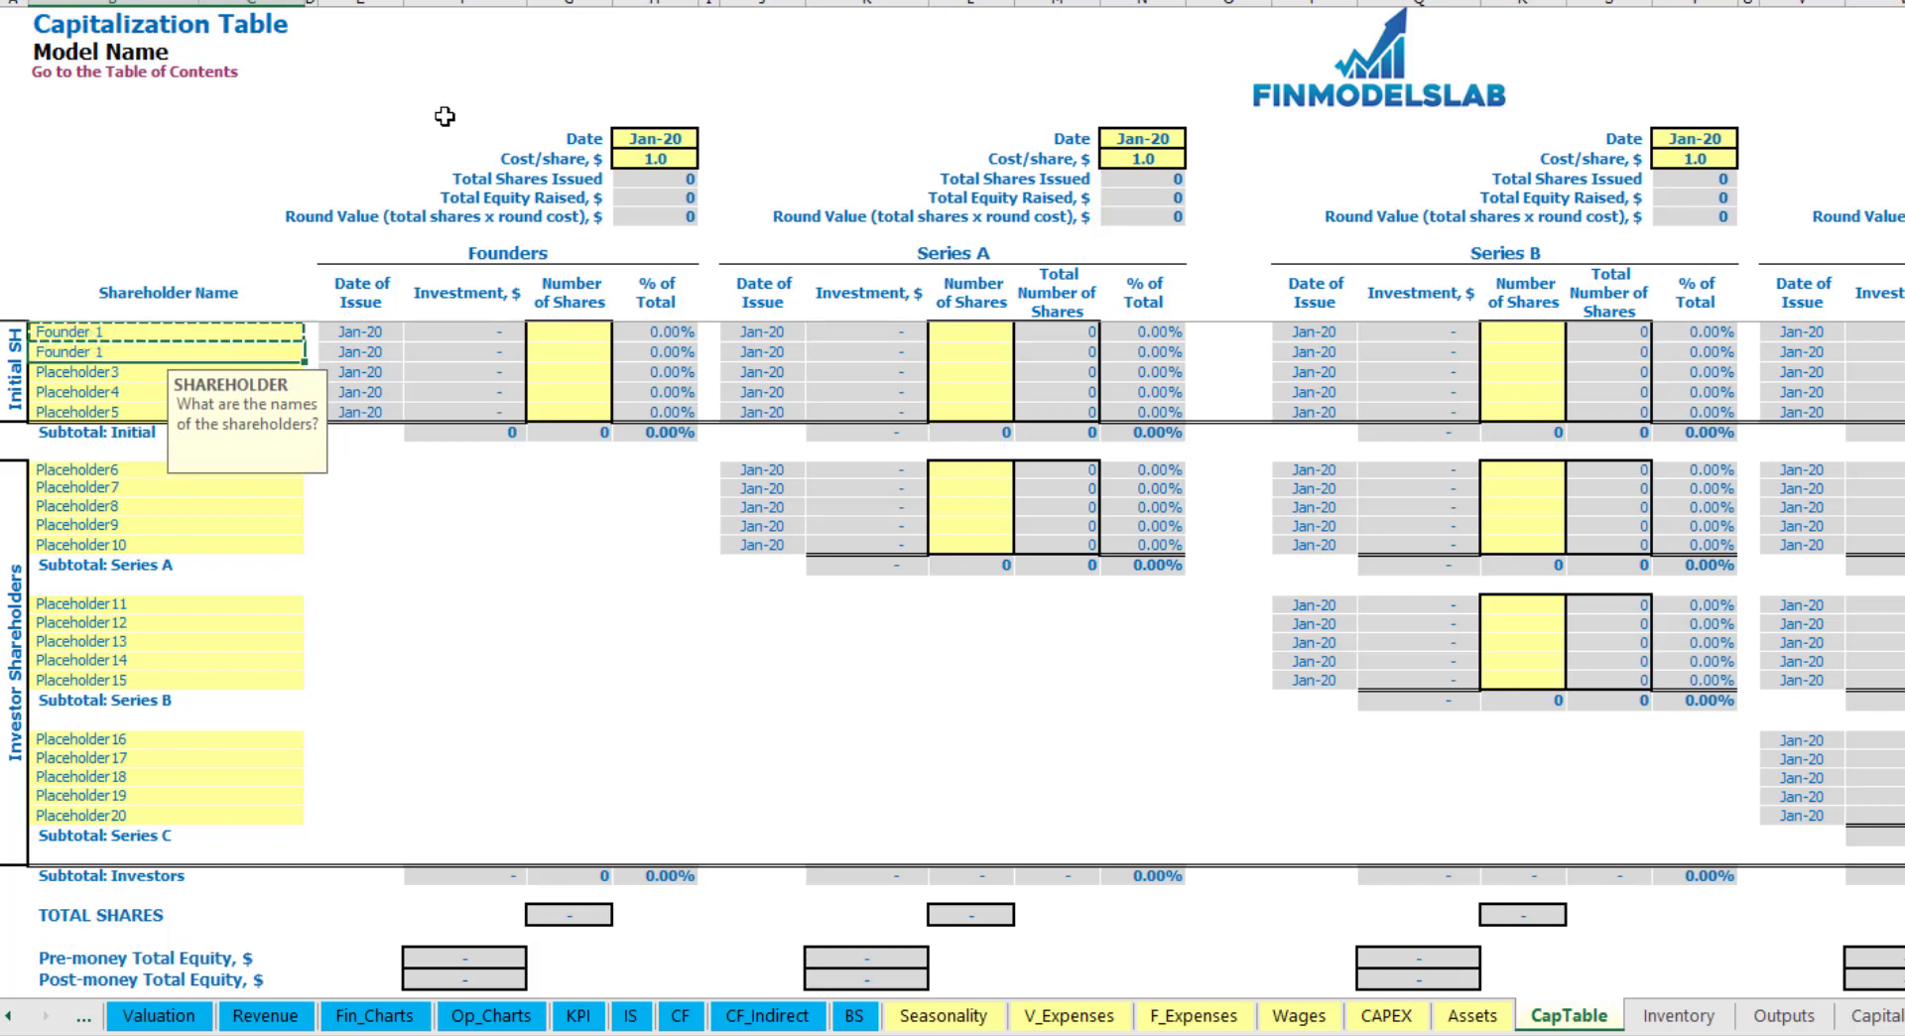
key("F2")
type("2")
key("Return")
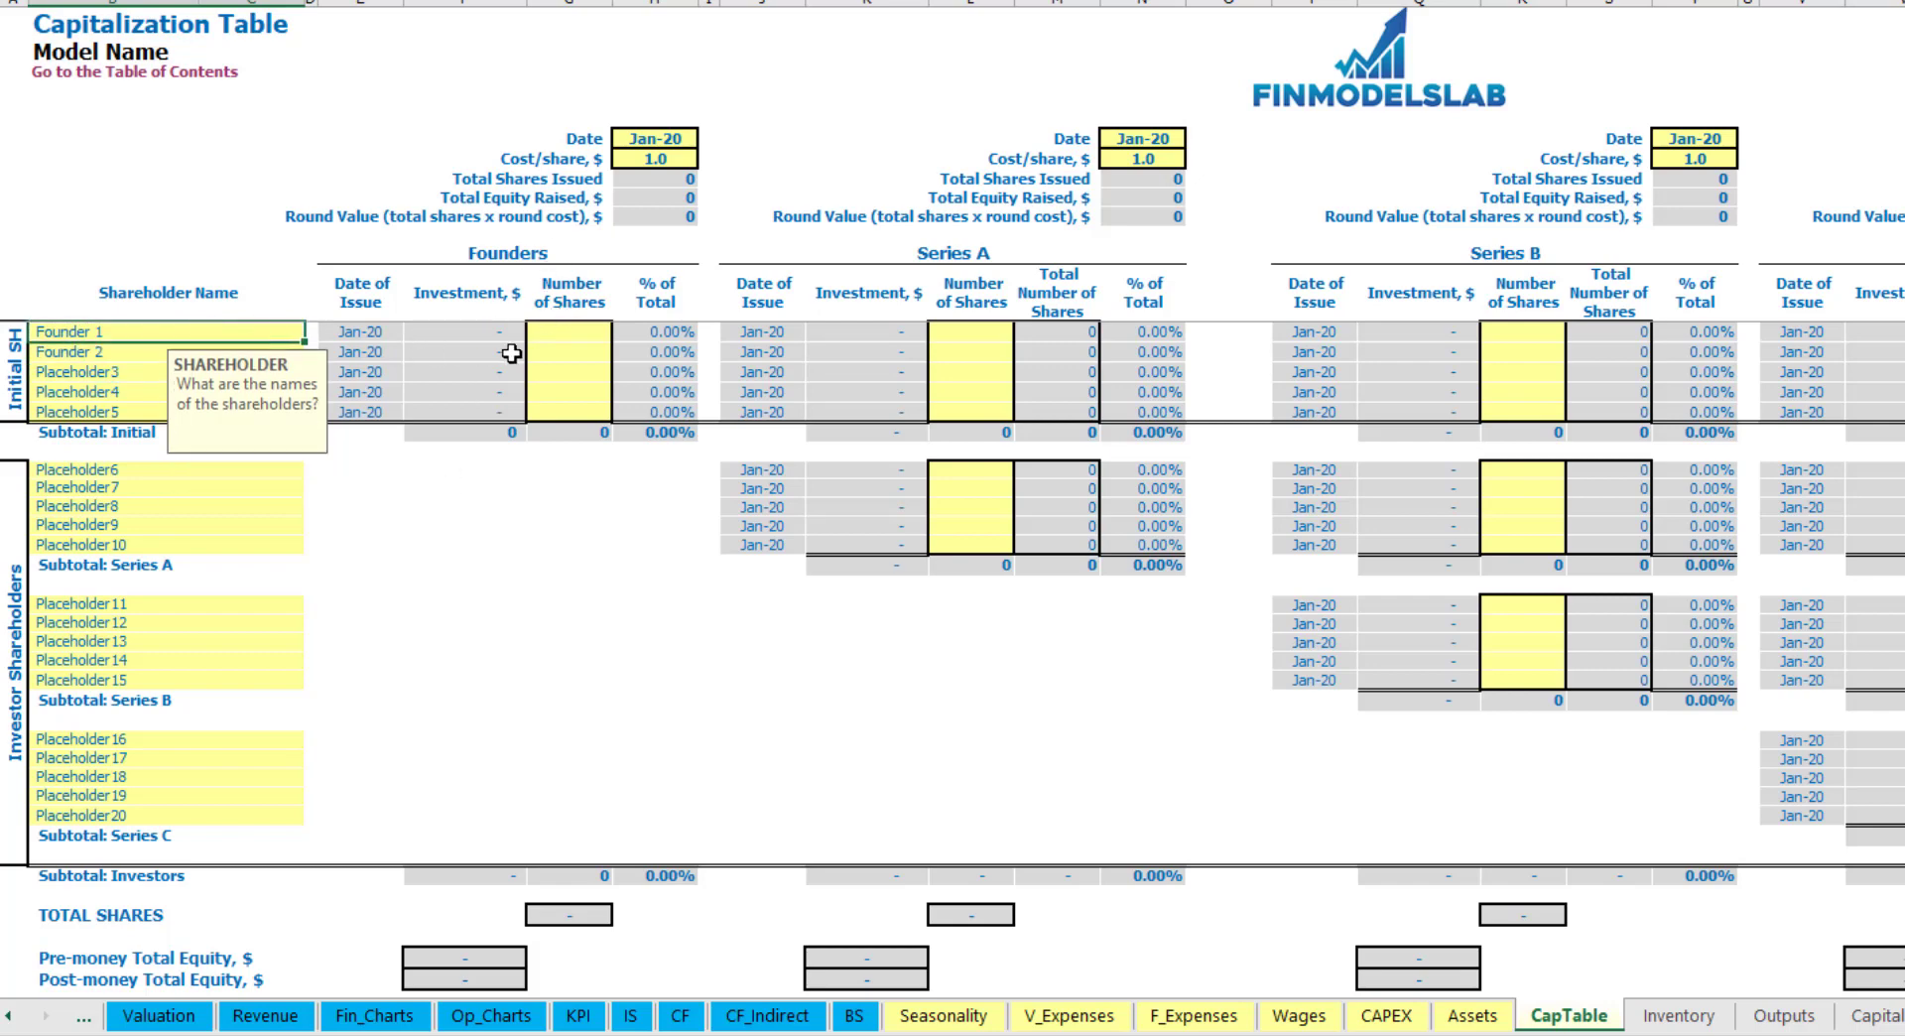
- Issue 10,000 founders' round shares to Founder 1 and 20,000 to Founder 2
left_click(578, 333)
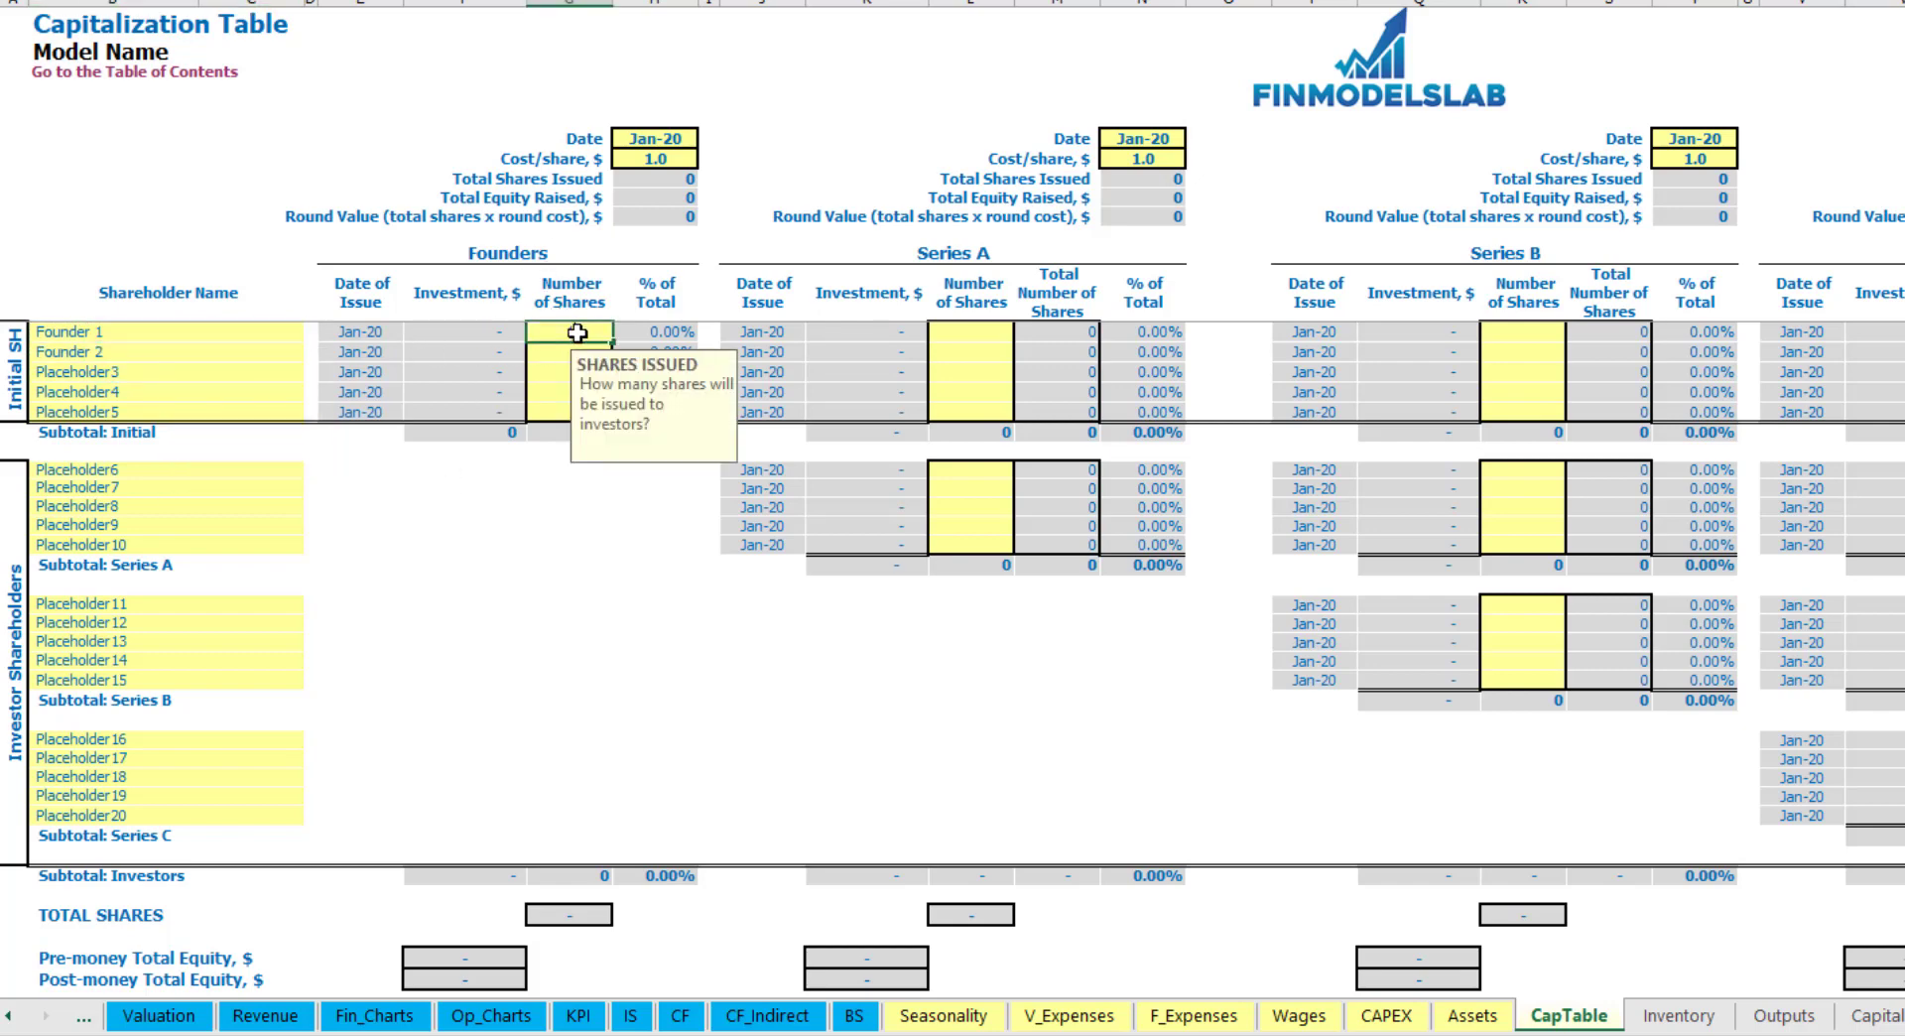
type("10000")
key("Return")
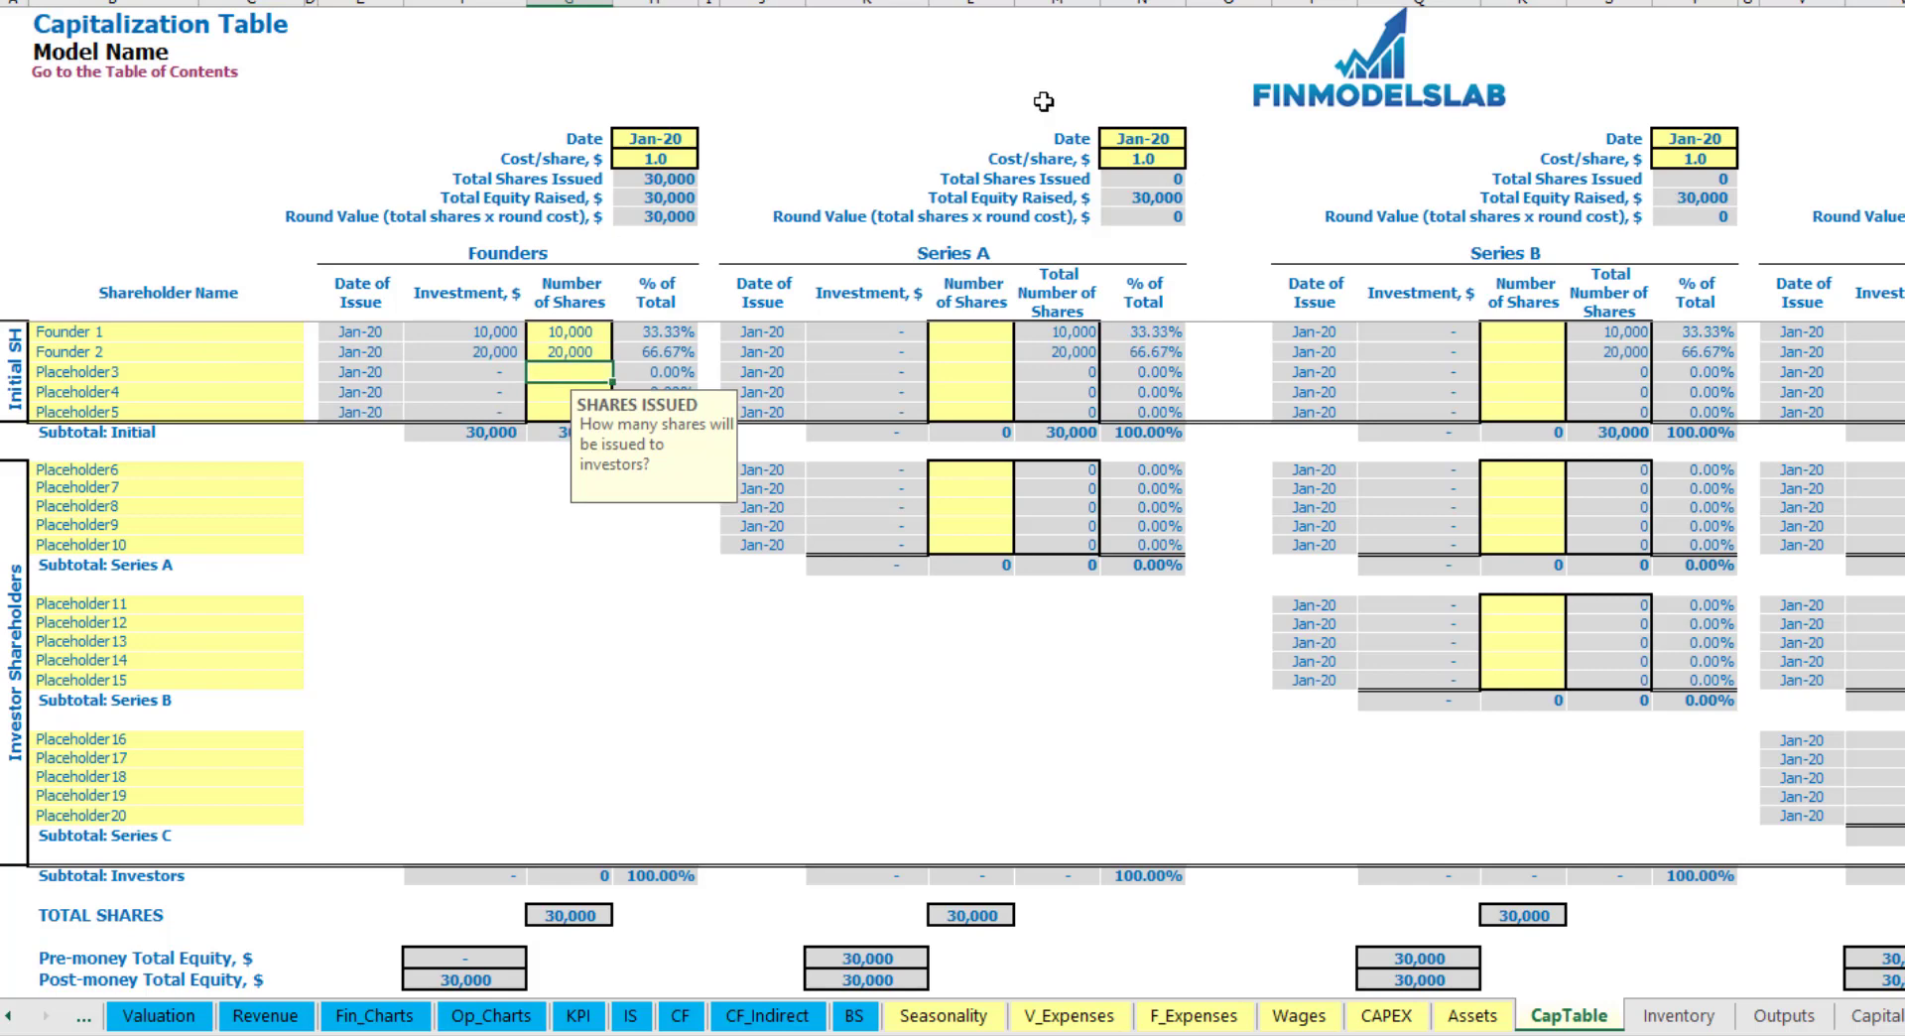
- Set the Founders round's cost per share to 2.0 and its date to Feb-20
left_click(650, 141)
left_click(633, 162)
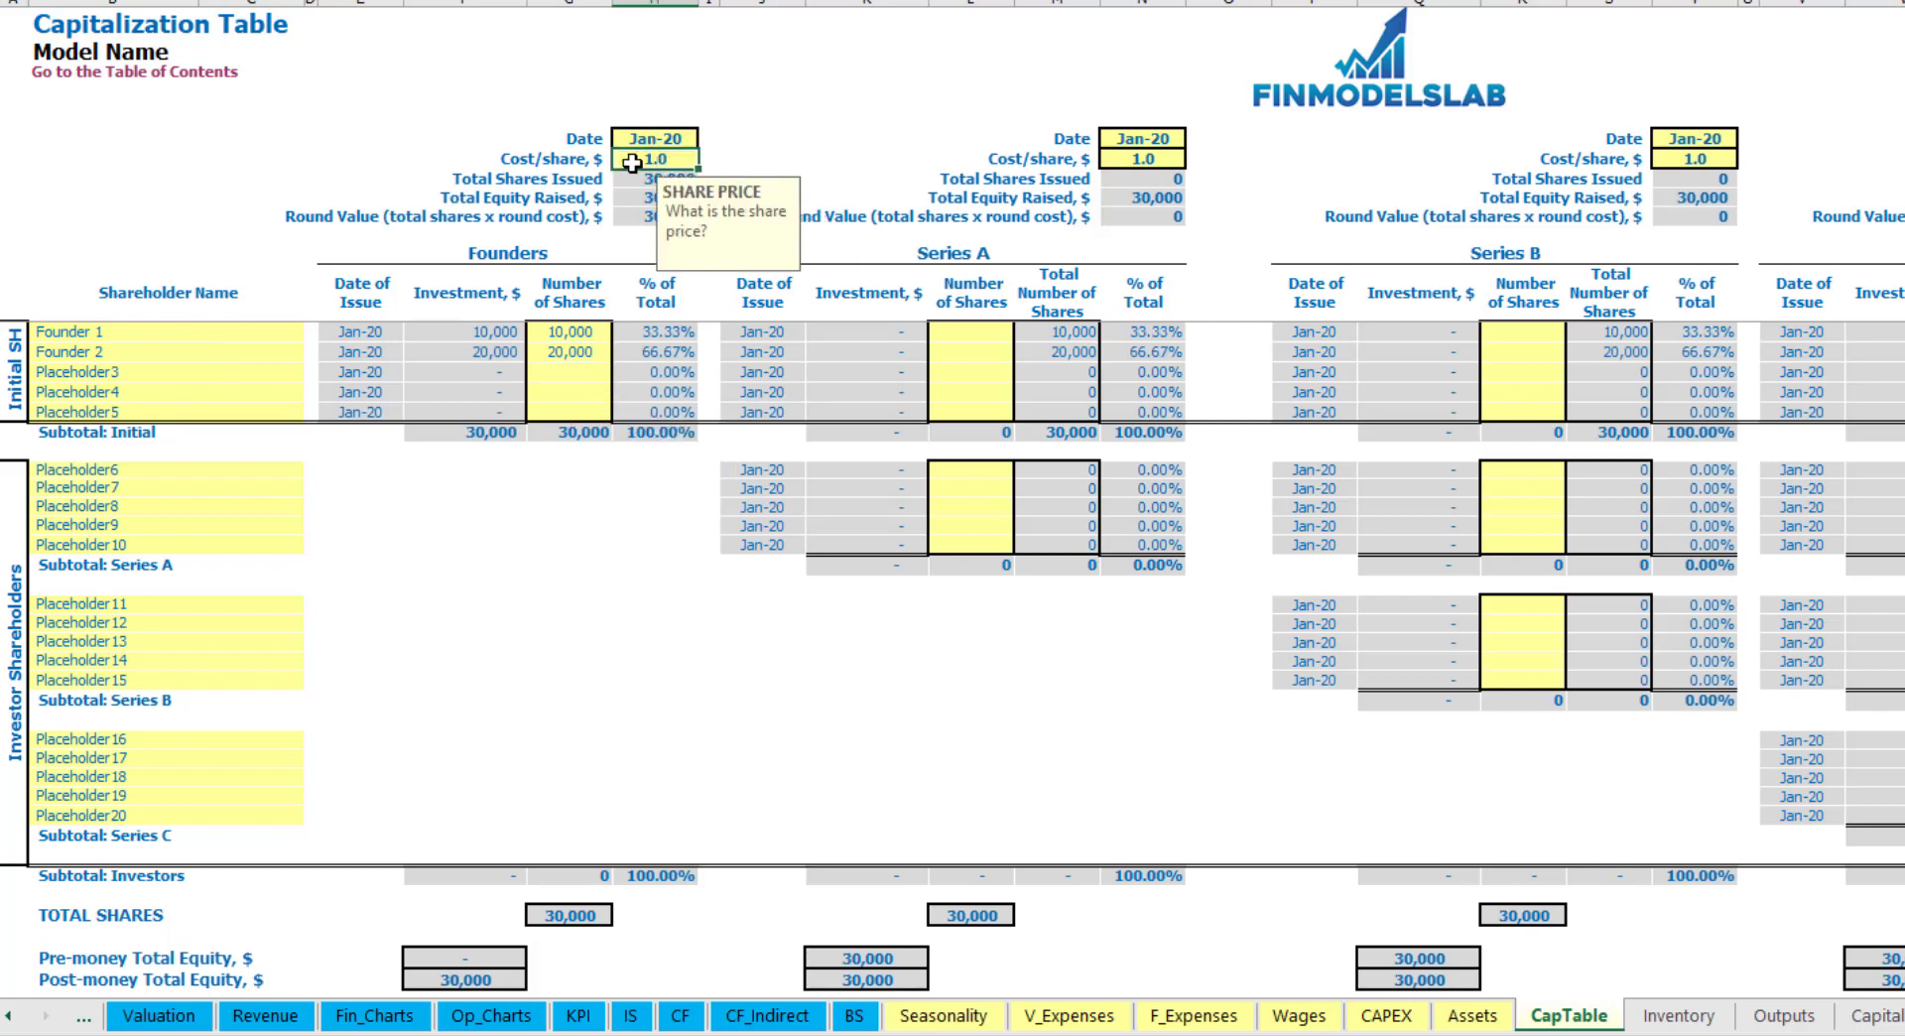
key("Return")
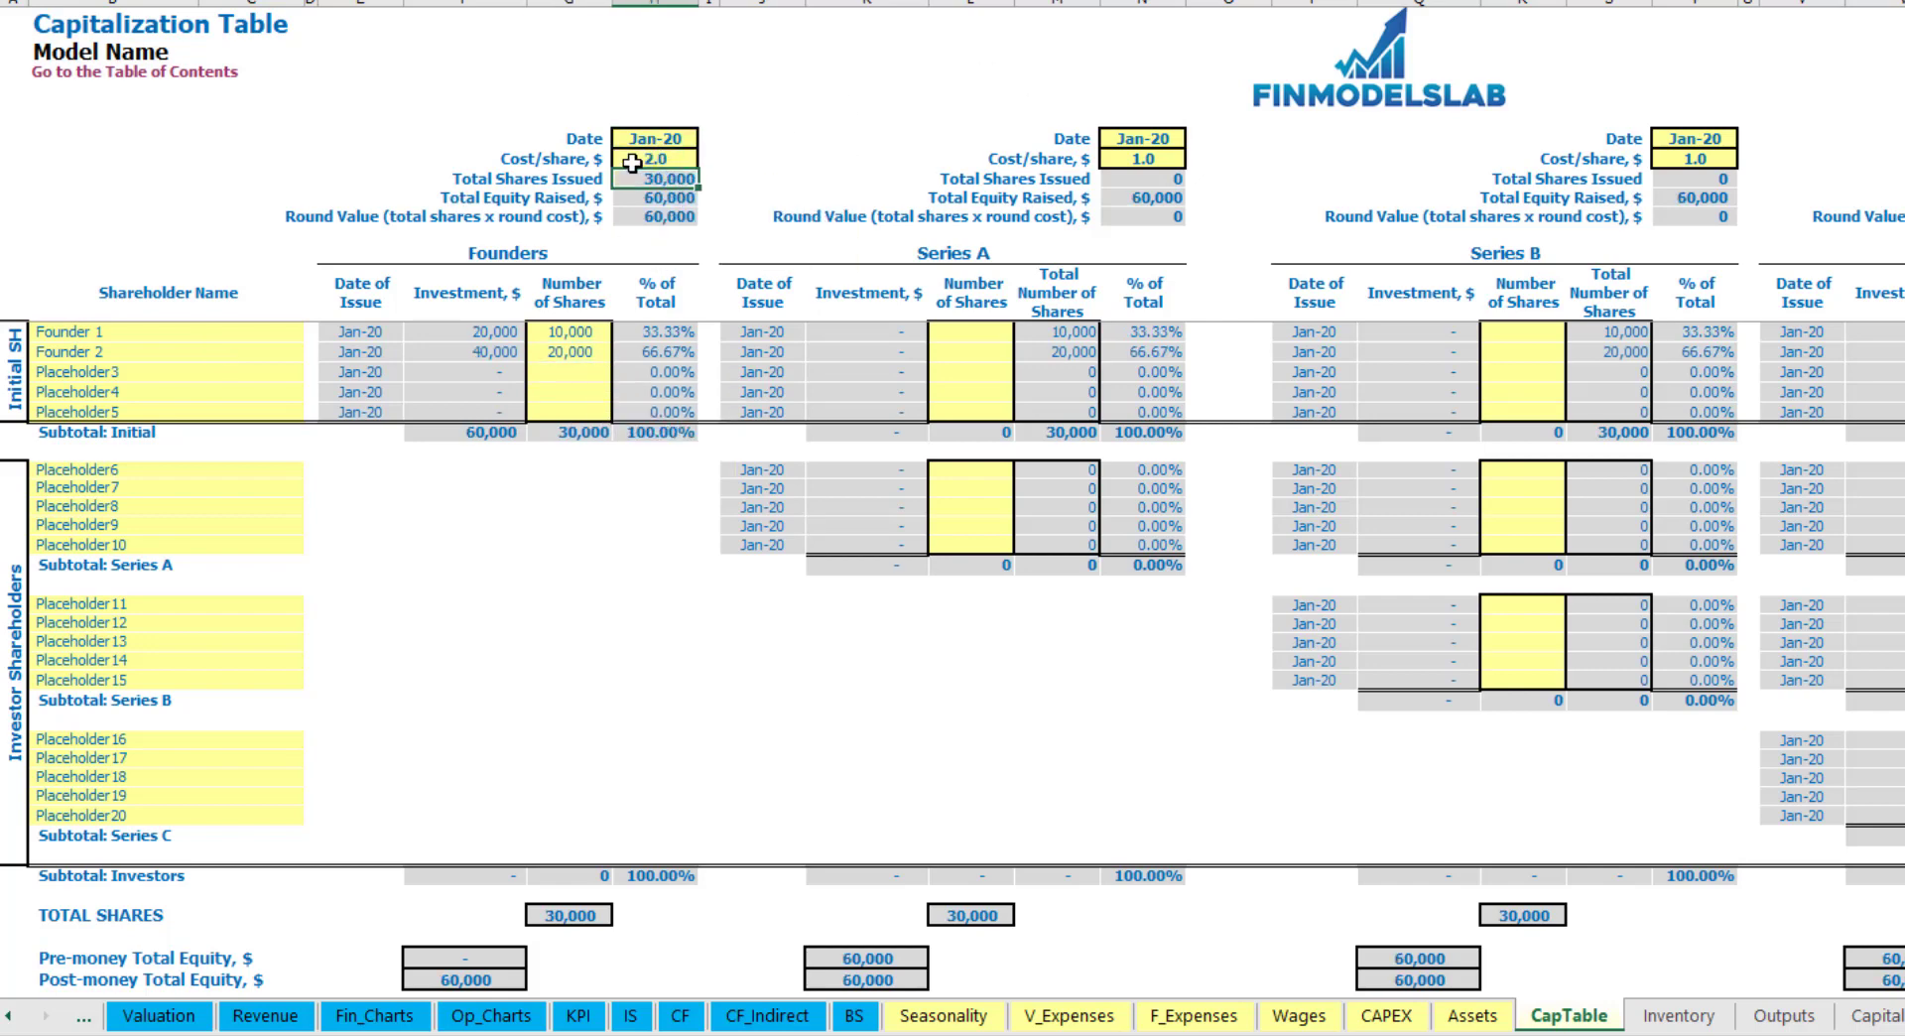
left_click(650, 141)
left_click(709, 140)
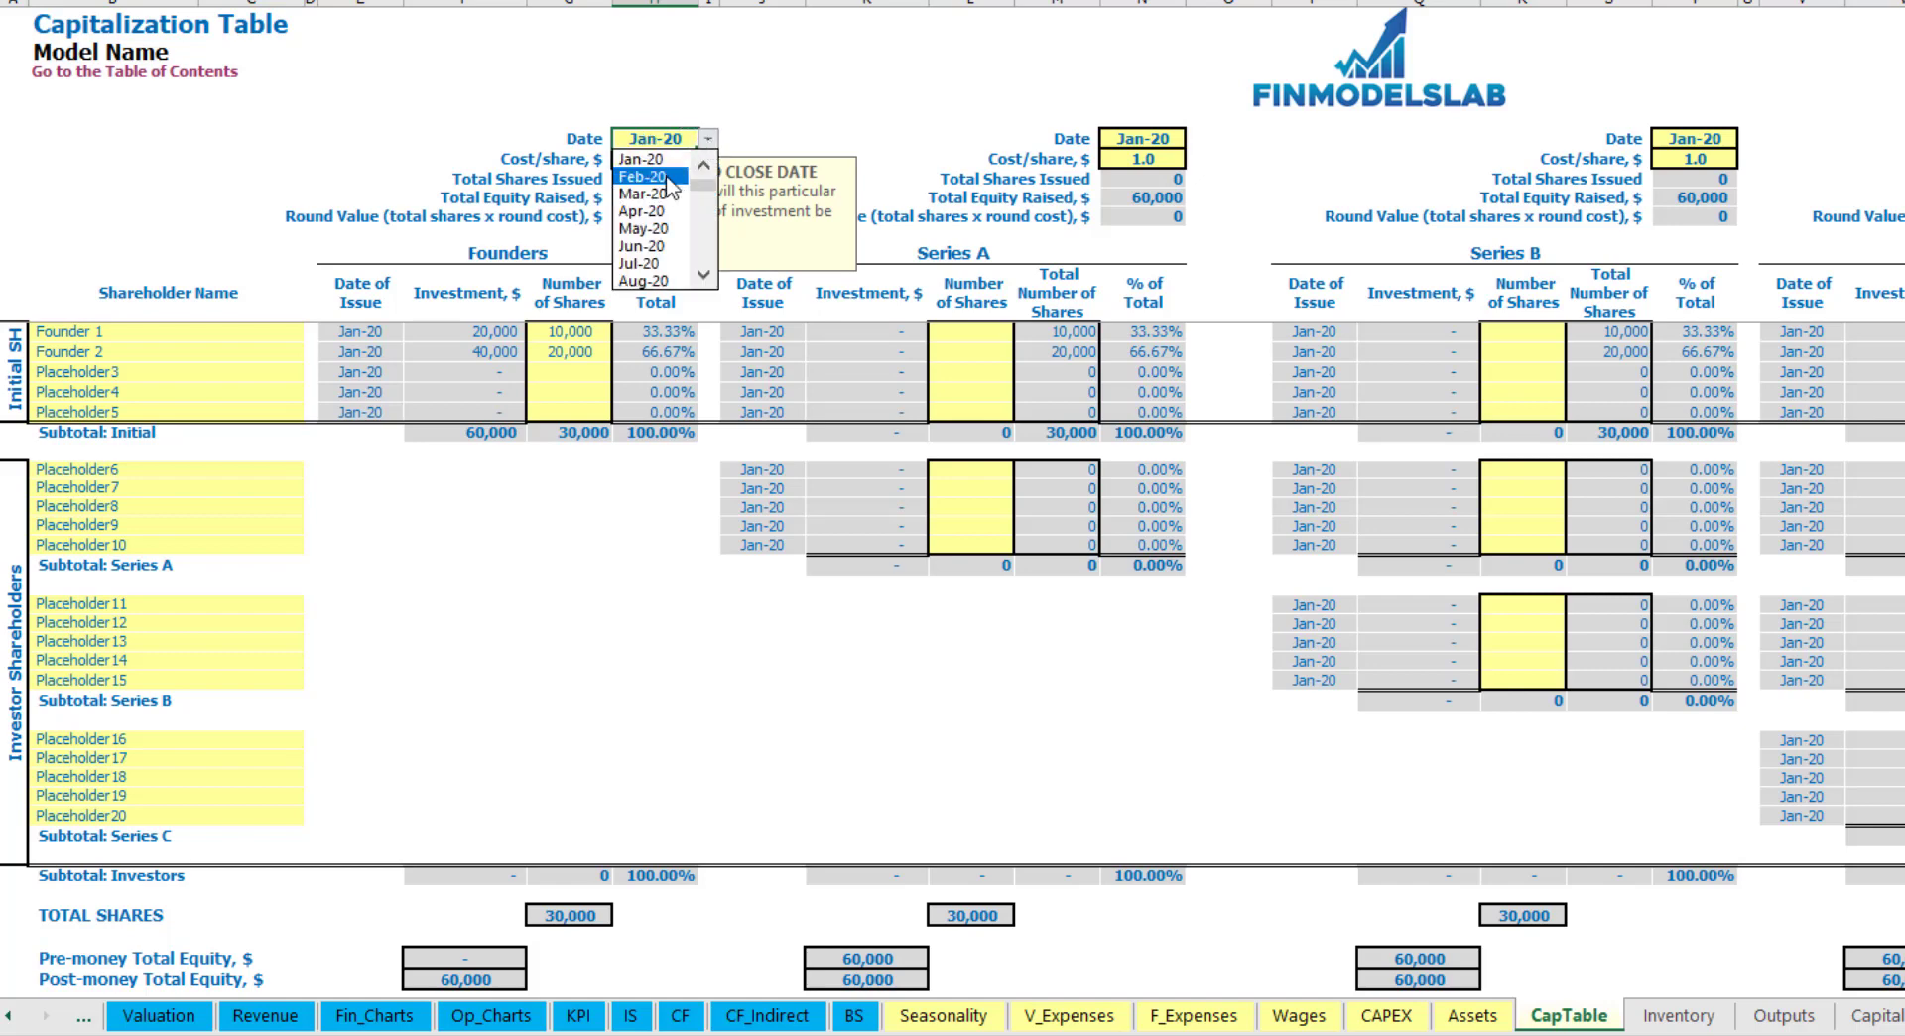
left_click(650, 174)
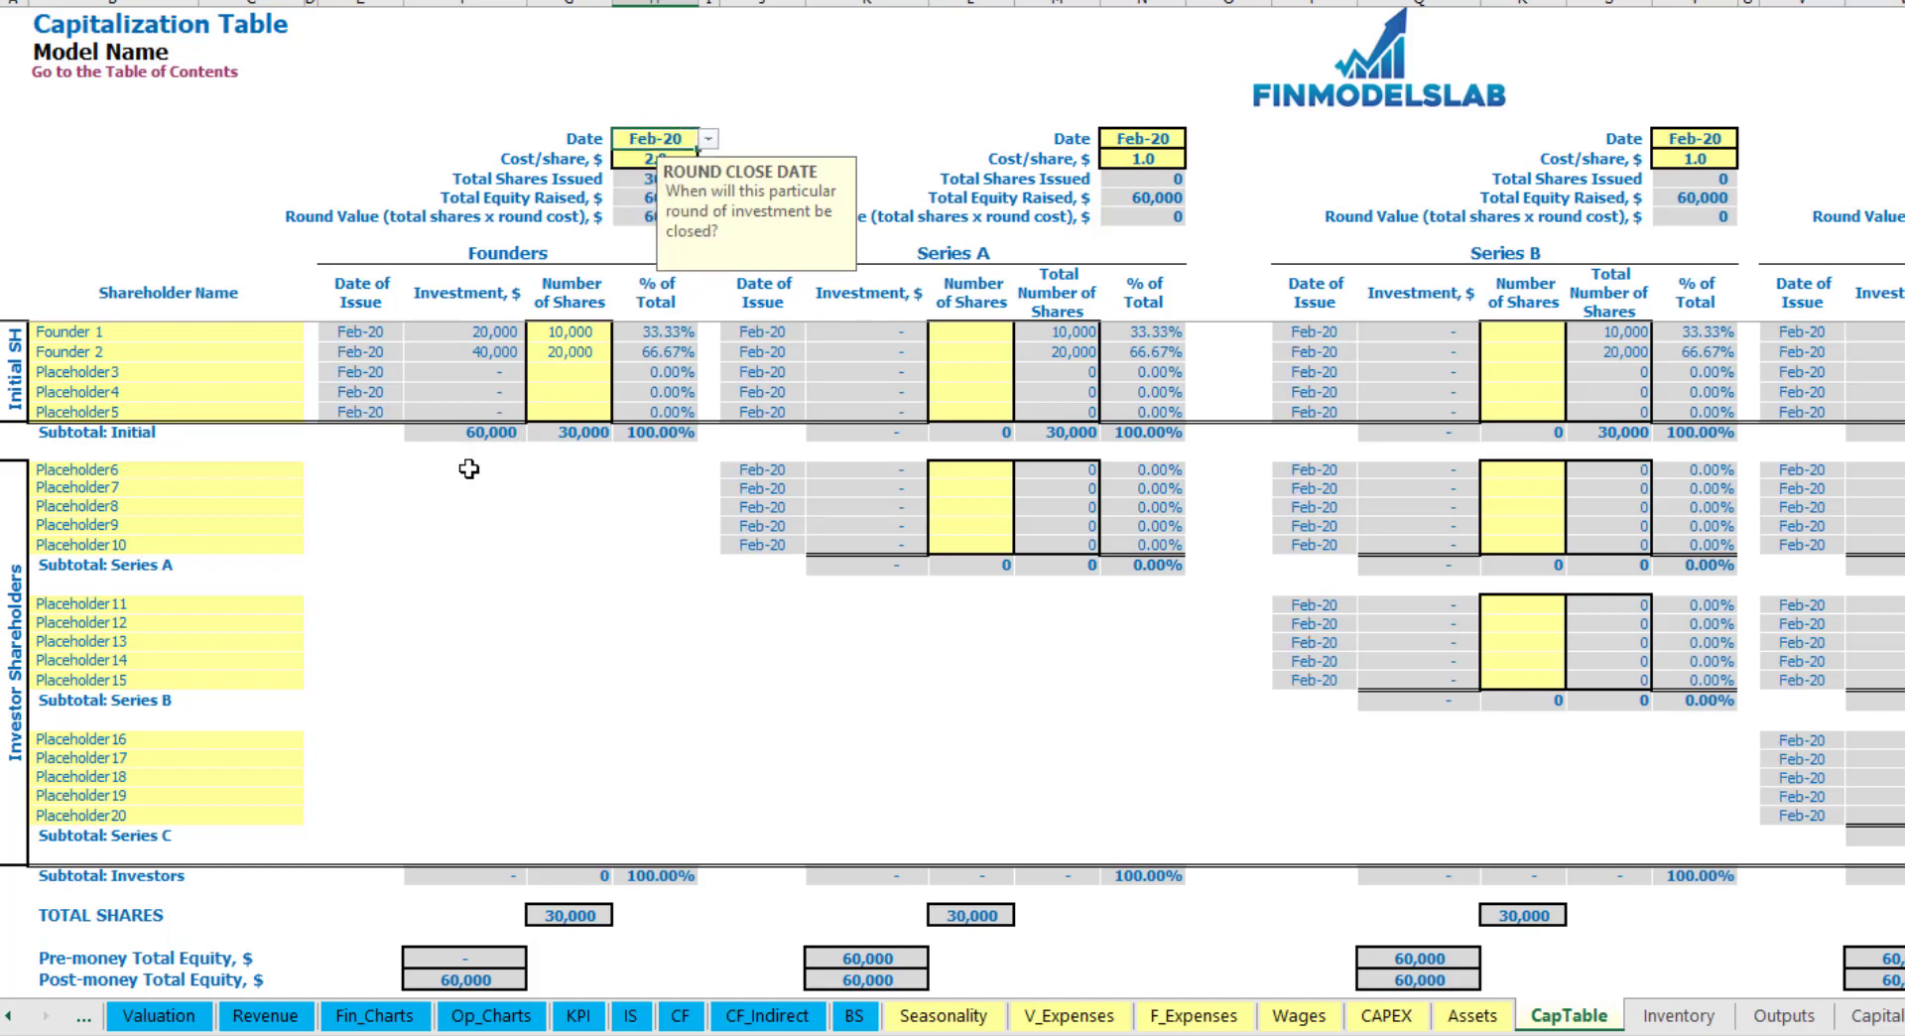
- Check the founders' investments, their initial subtotal, the post-money total equity and Founder 1's percentage of the total
left_click(480, 334)
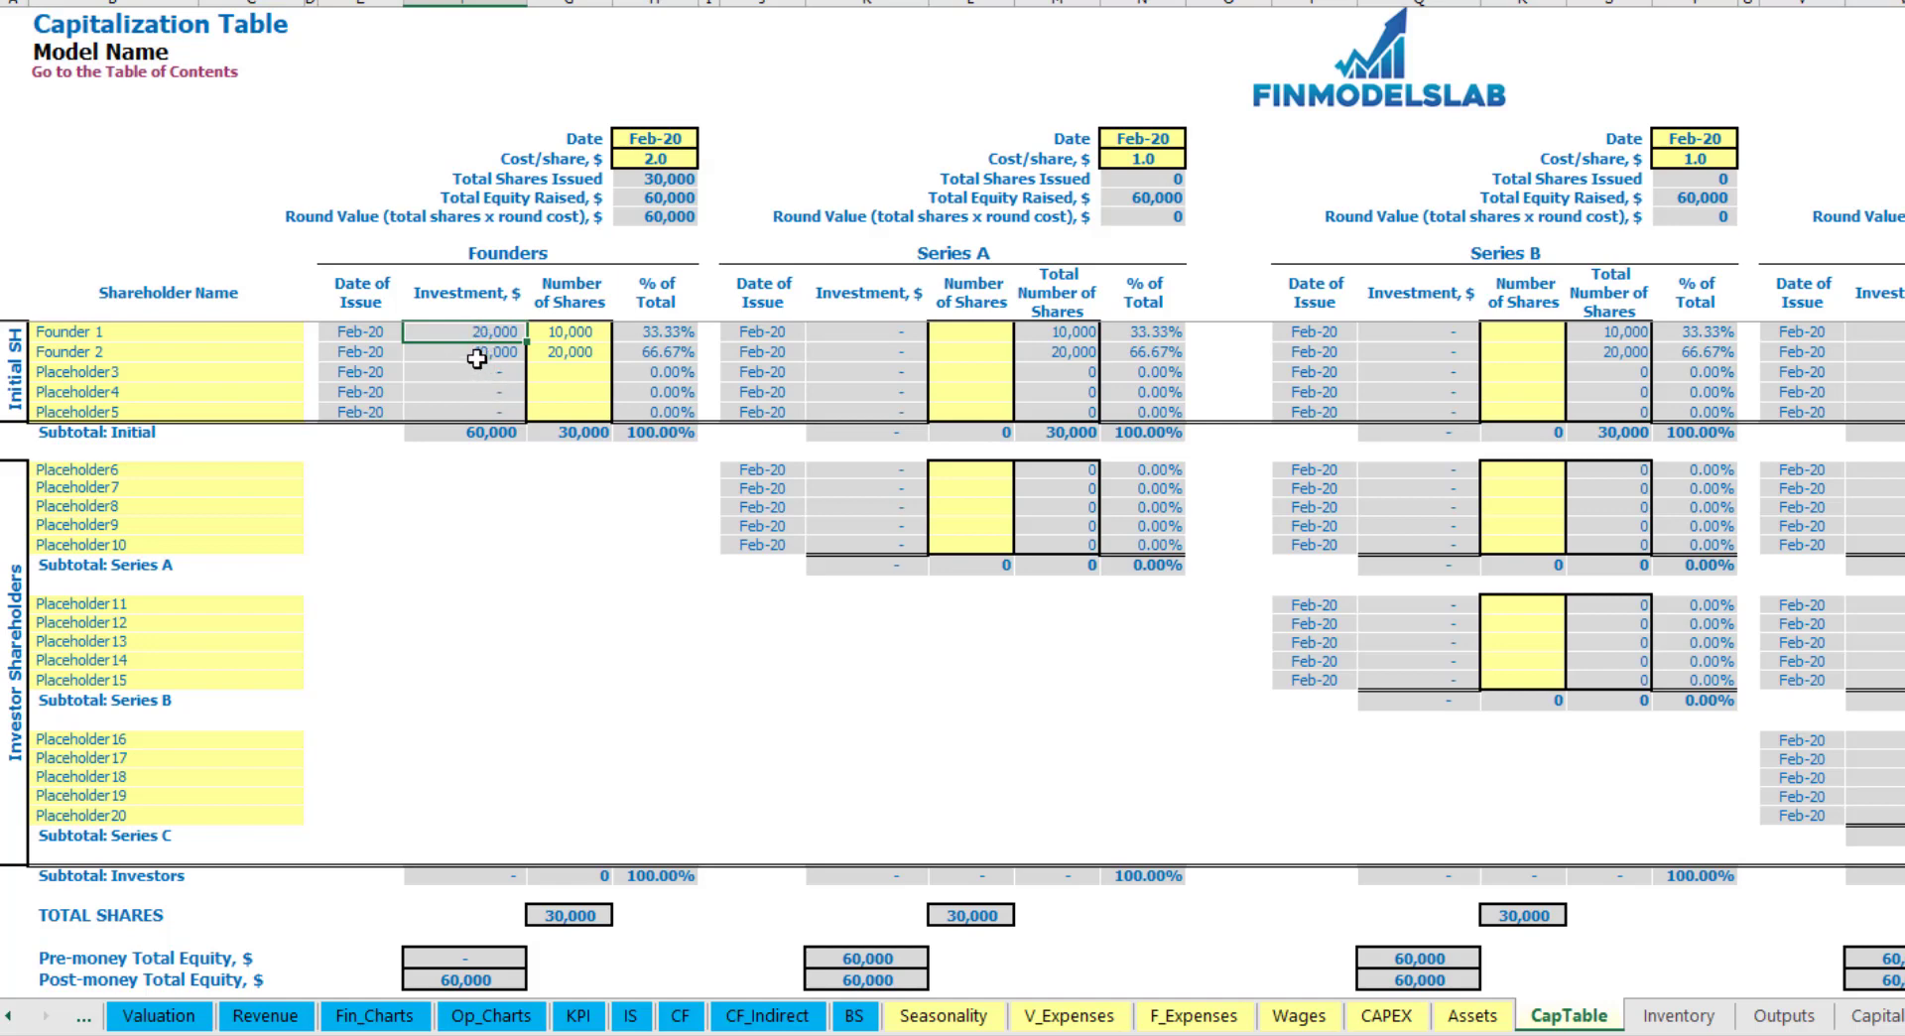
left_click(476, 352)
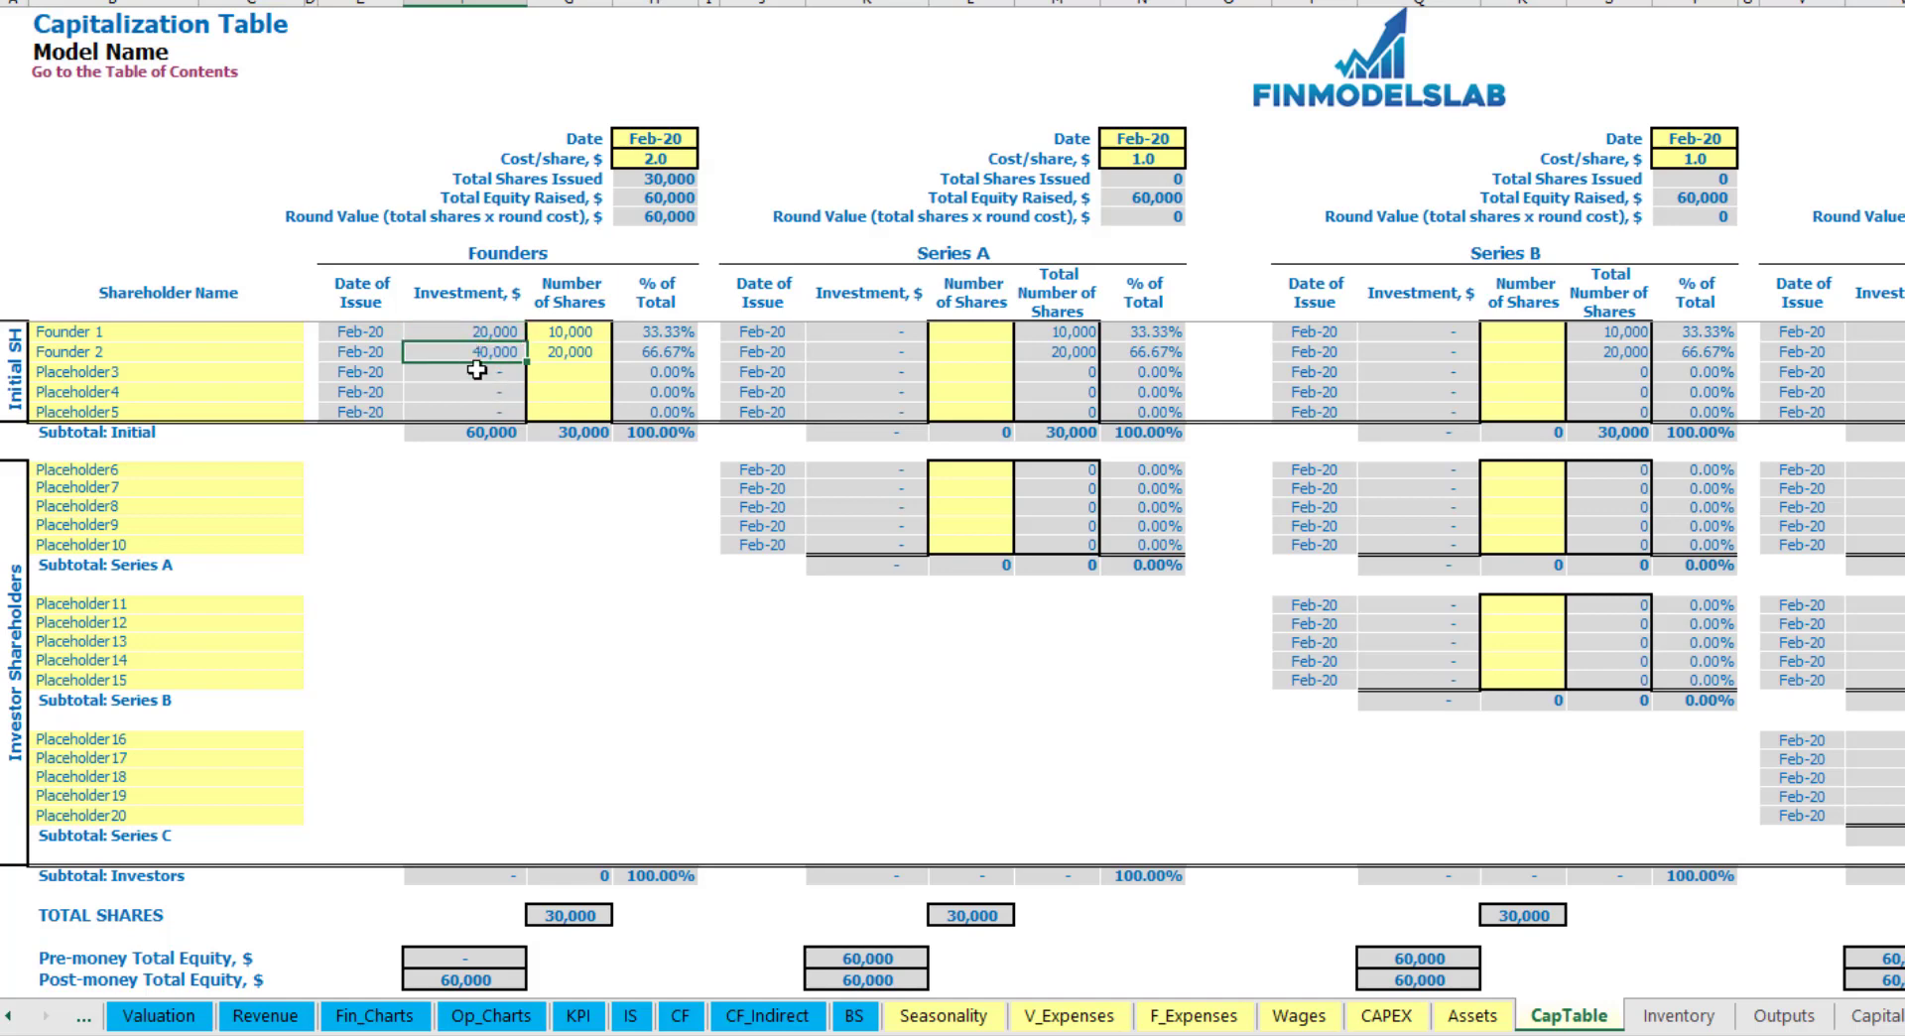
left_click(478, 433)
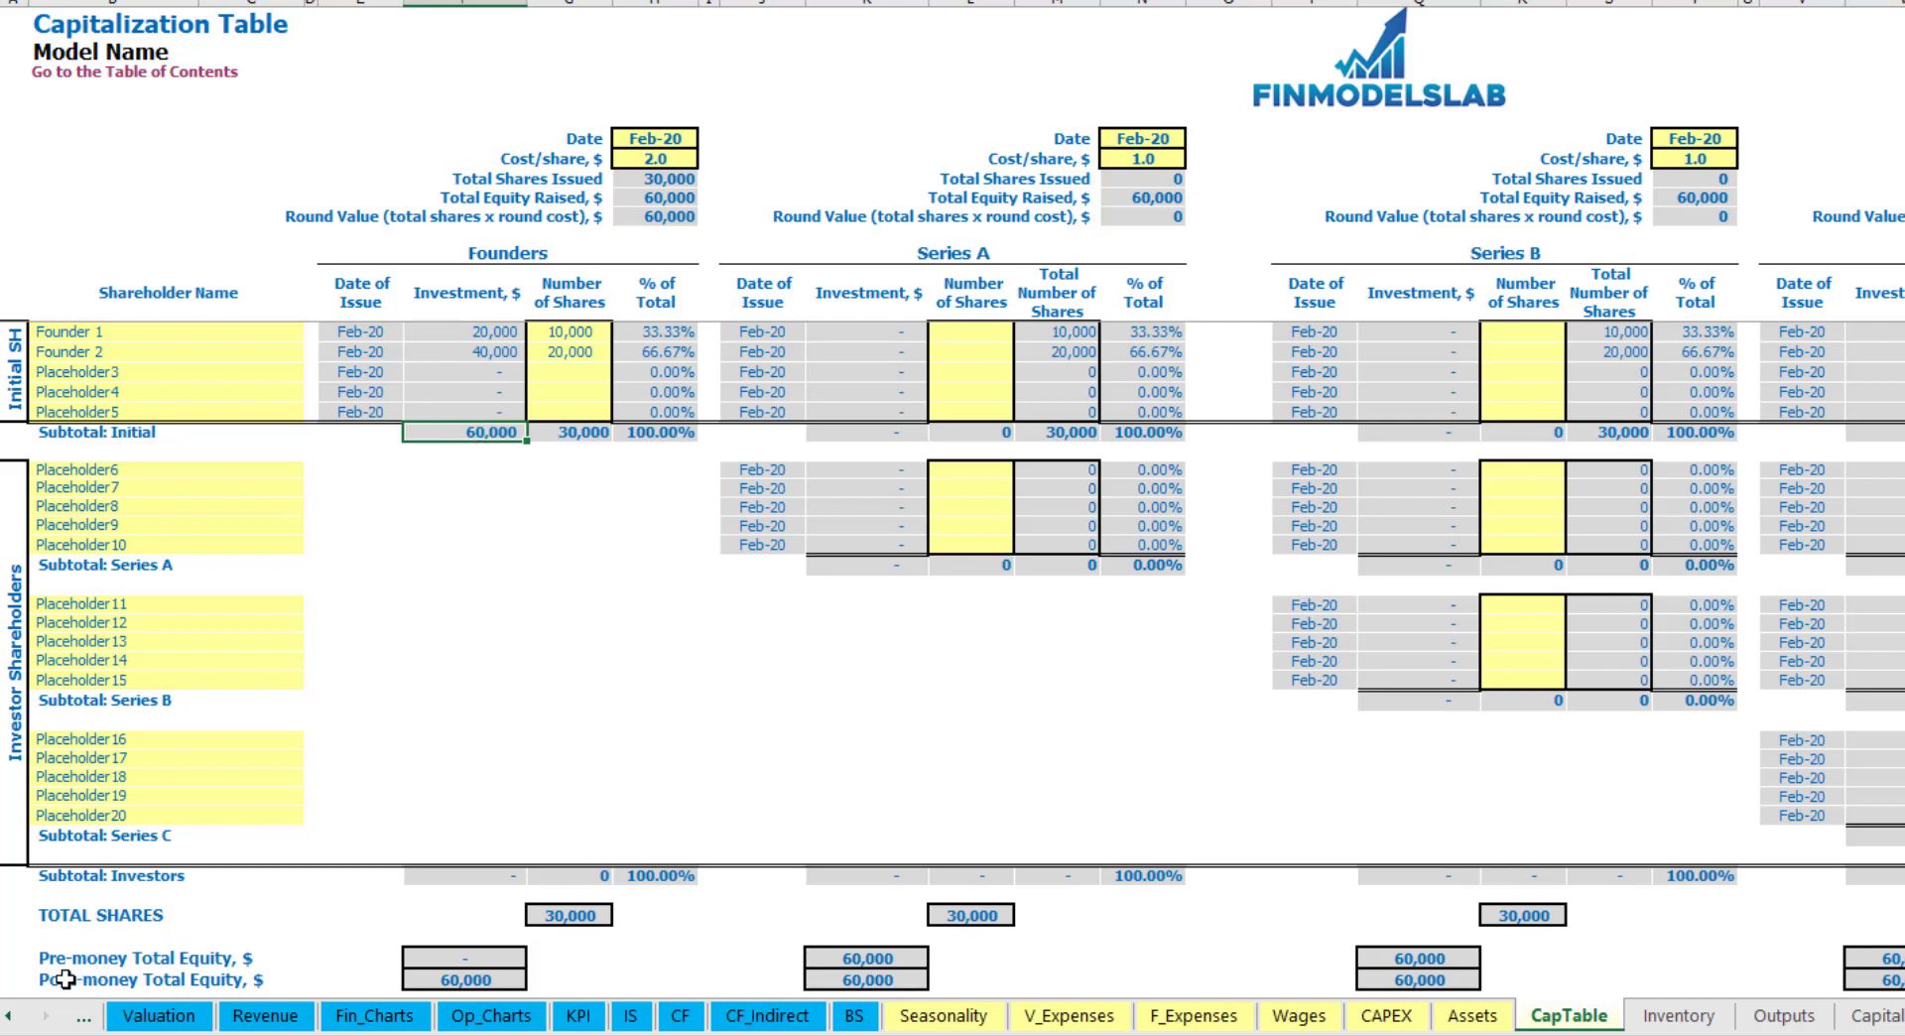
left_click(1, 981)
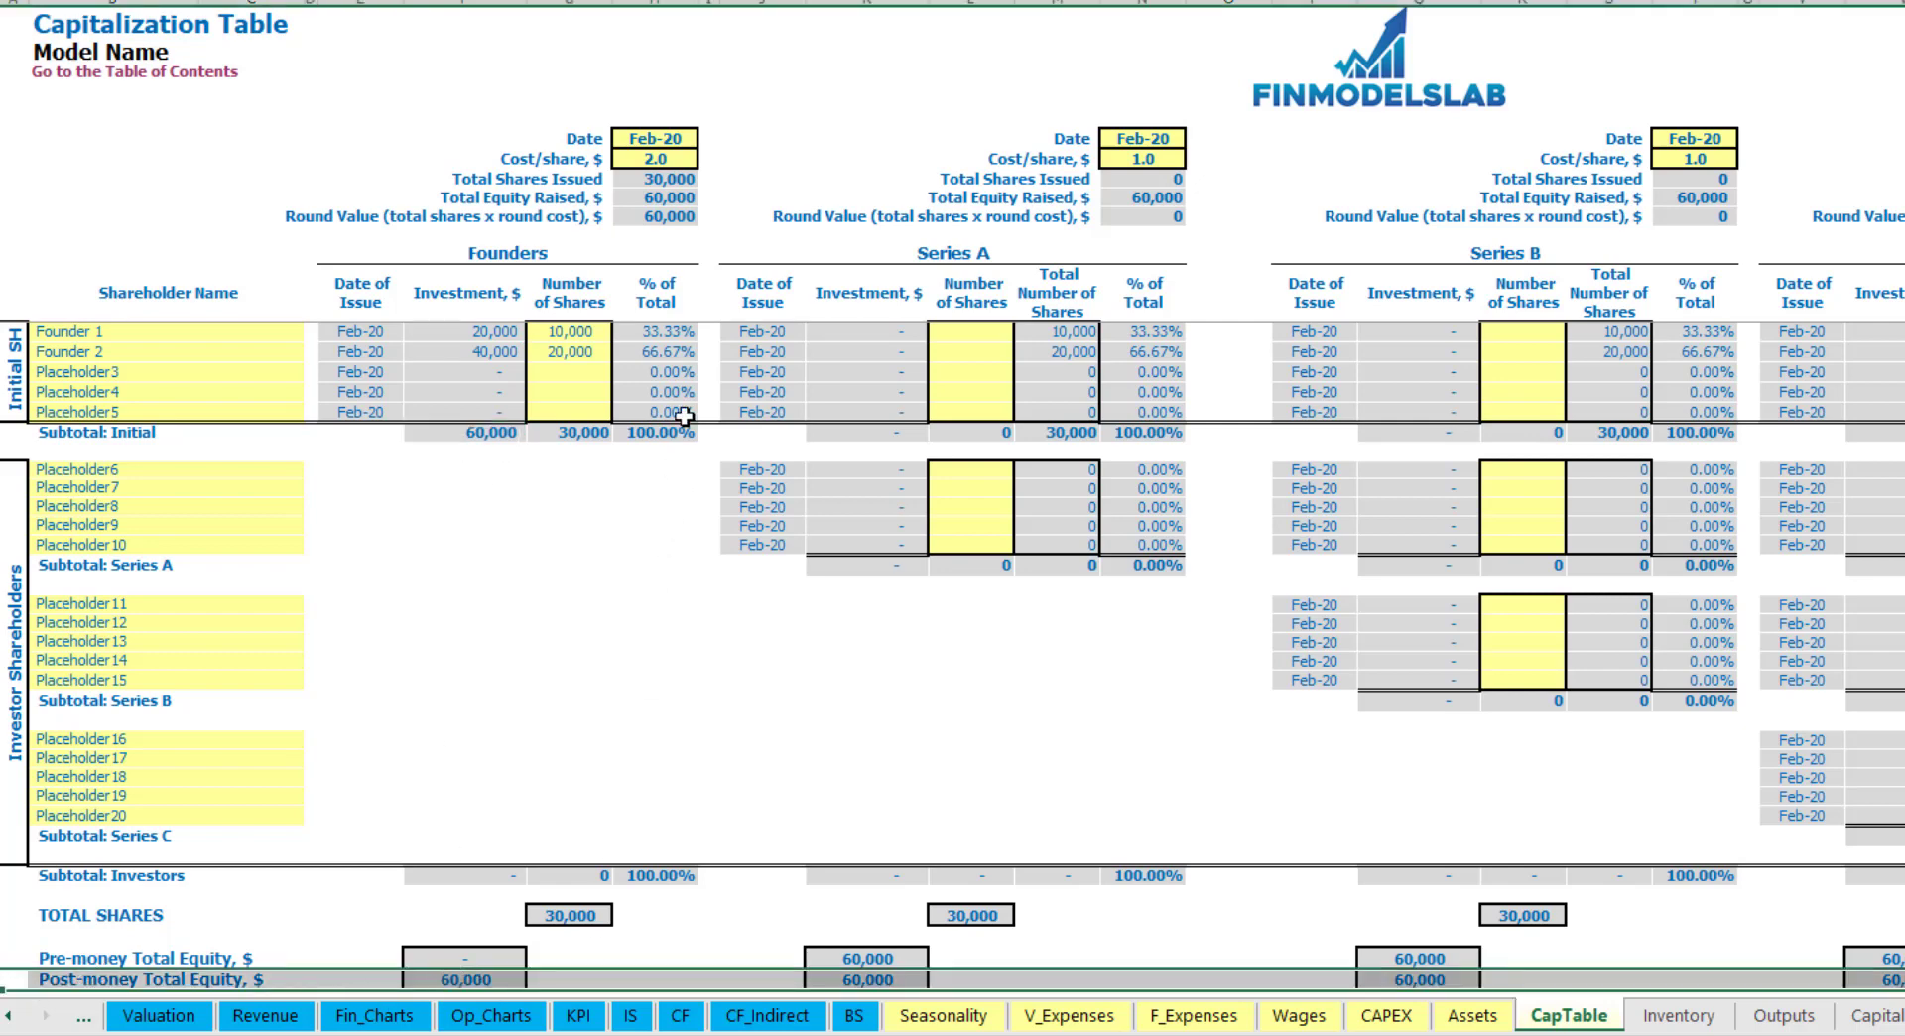
left_click(671, 334)
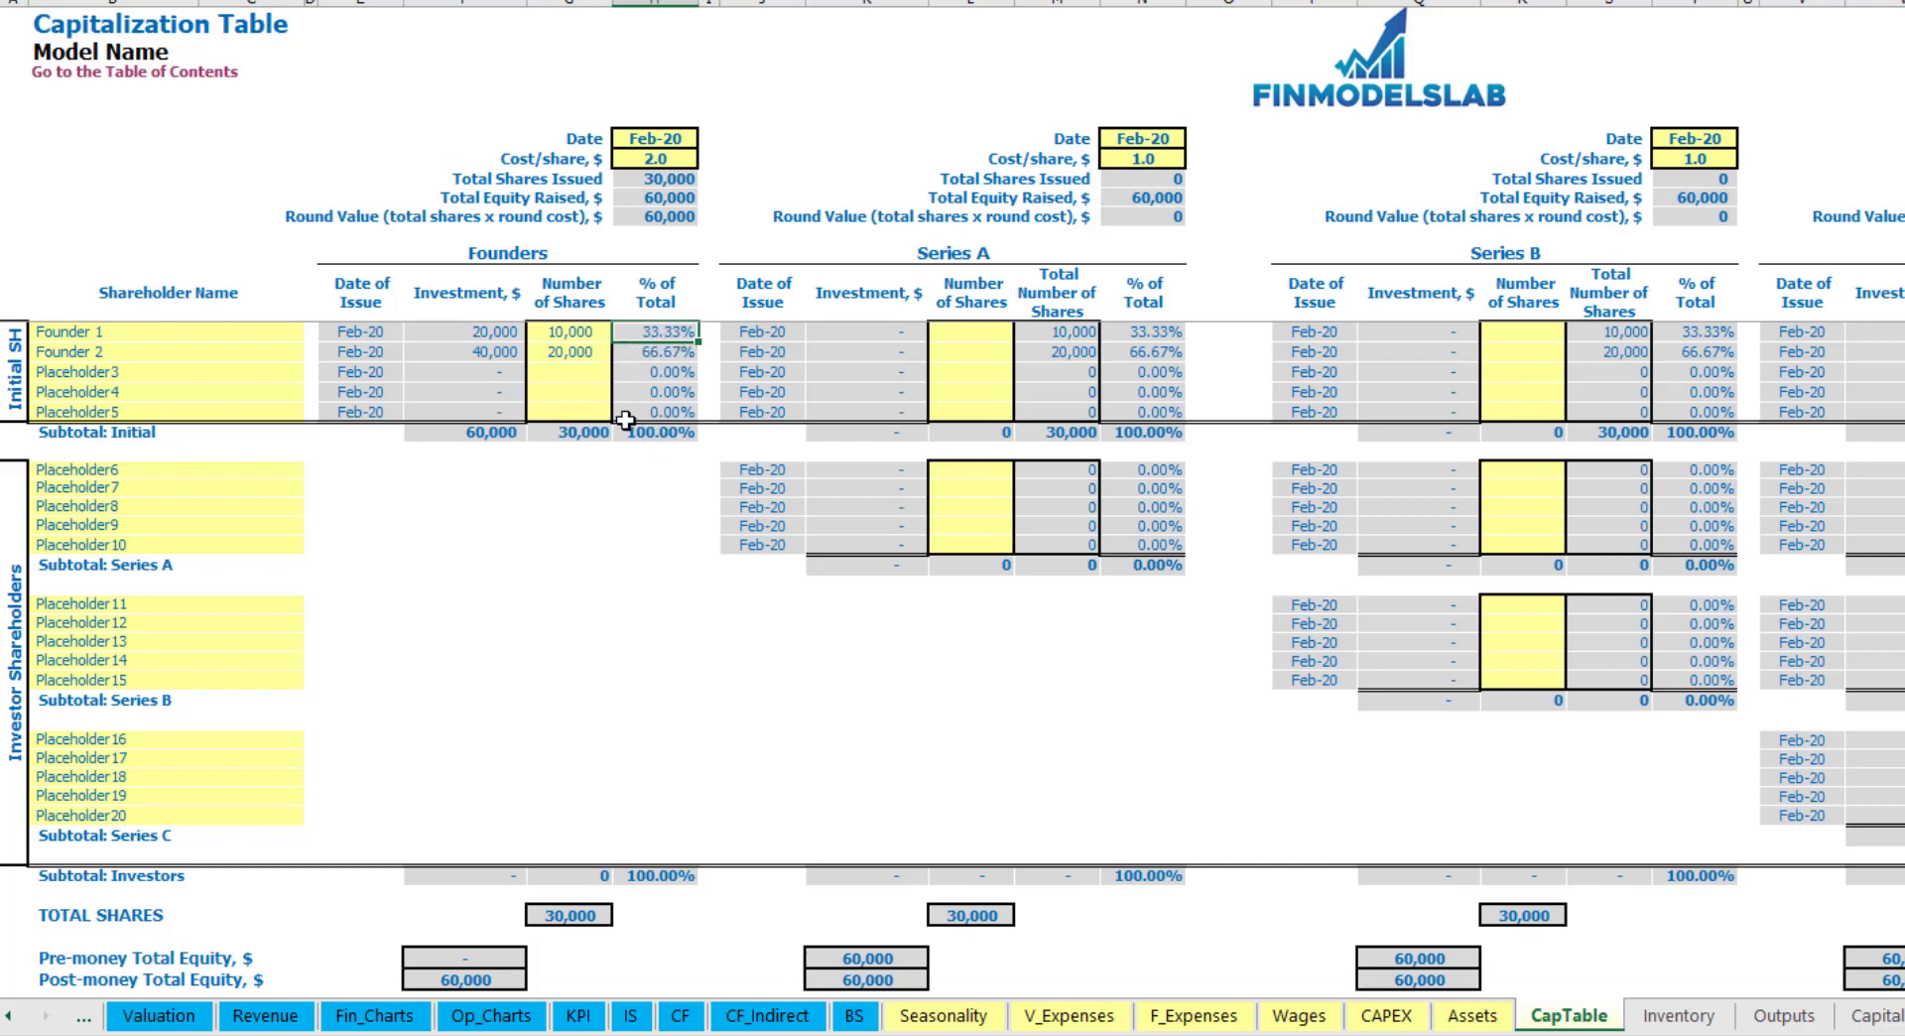
- Rename the first Series A shareholder, Placeholder6, as Investor 1
left_click(237, 475)
left_click(997, 260)
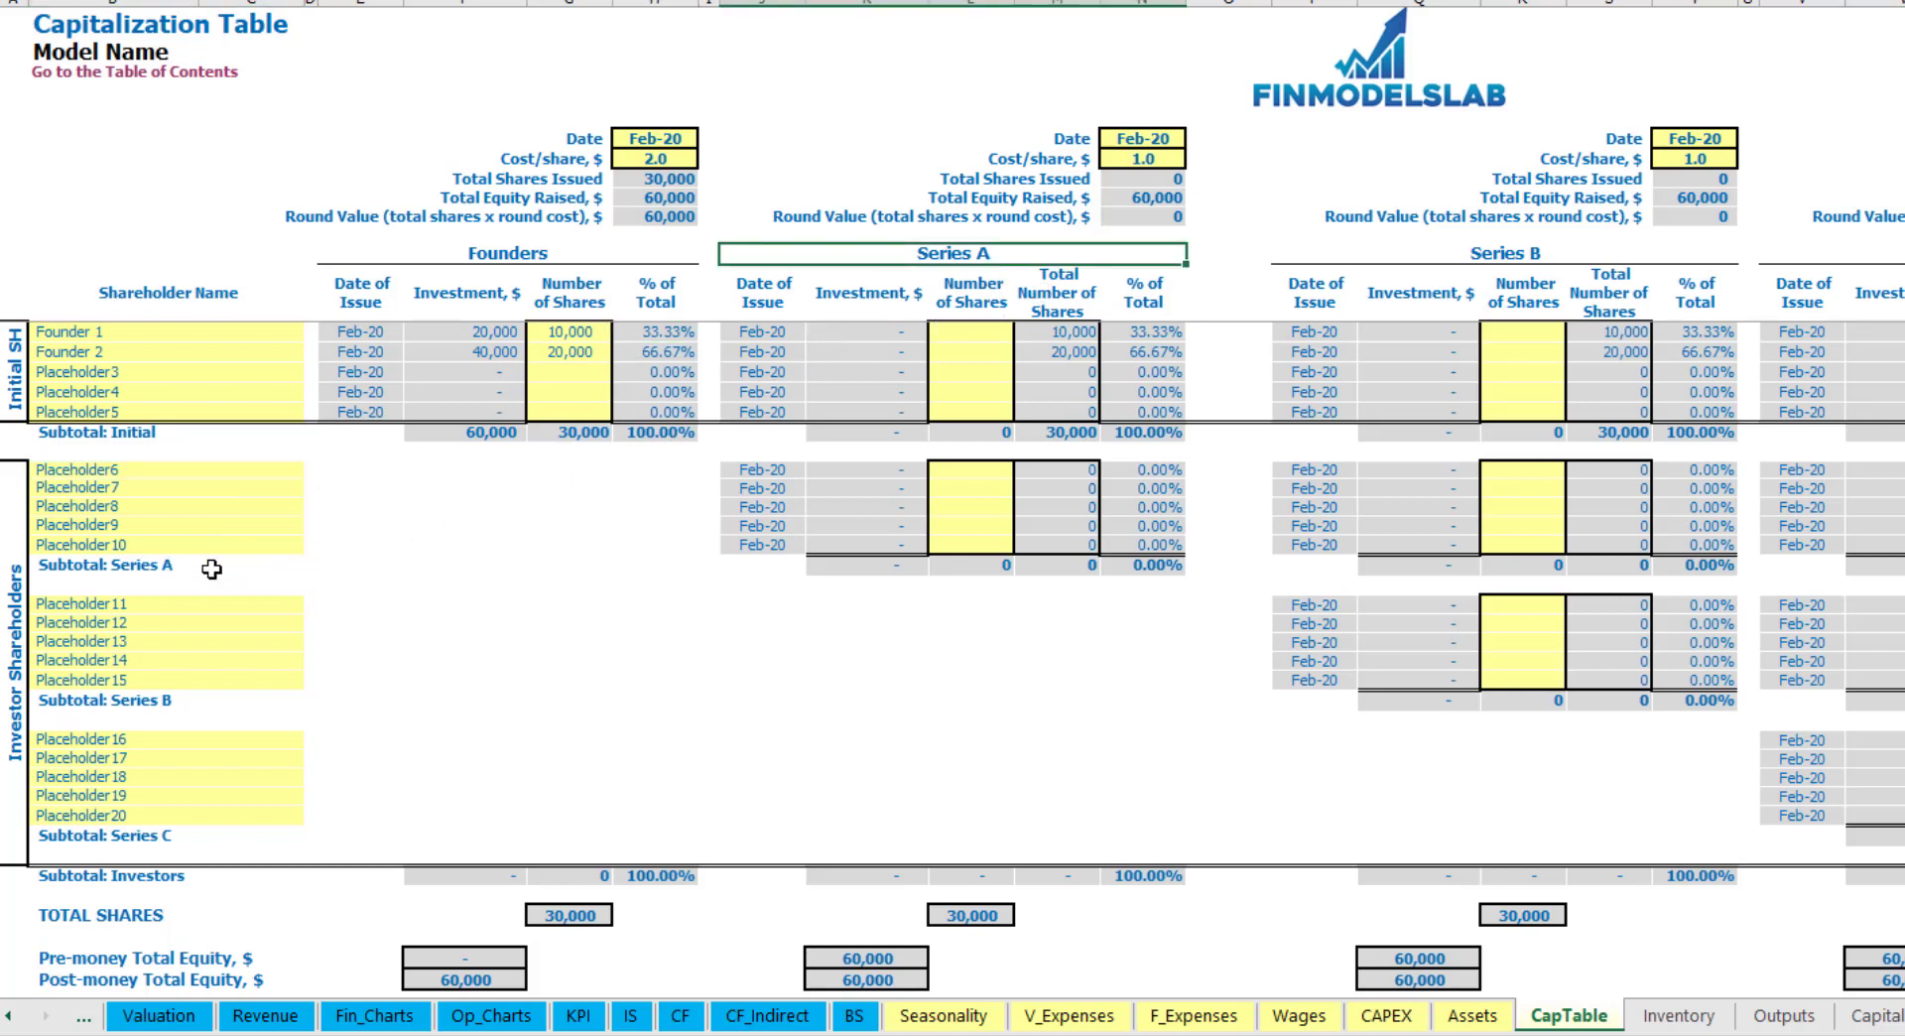
left_click(130, 474)
key("BackSpace")
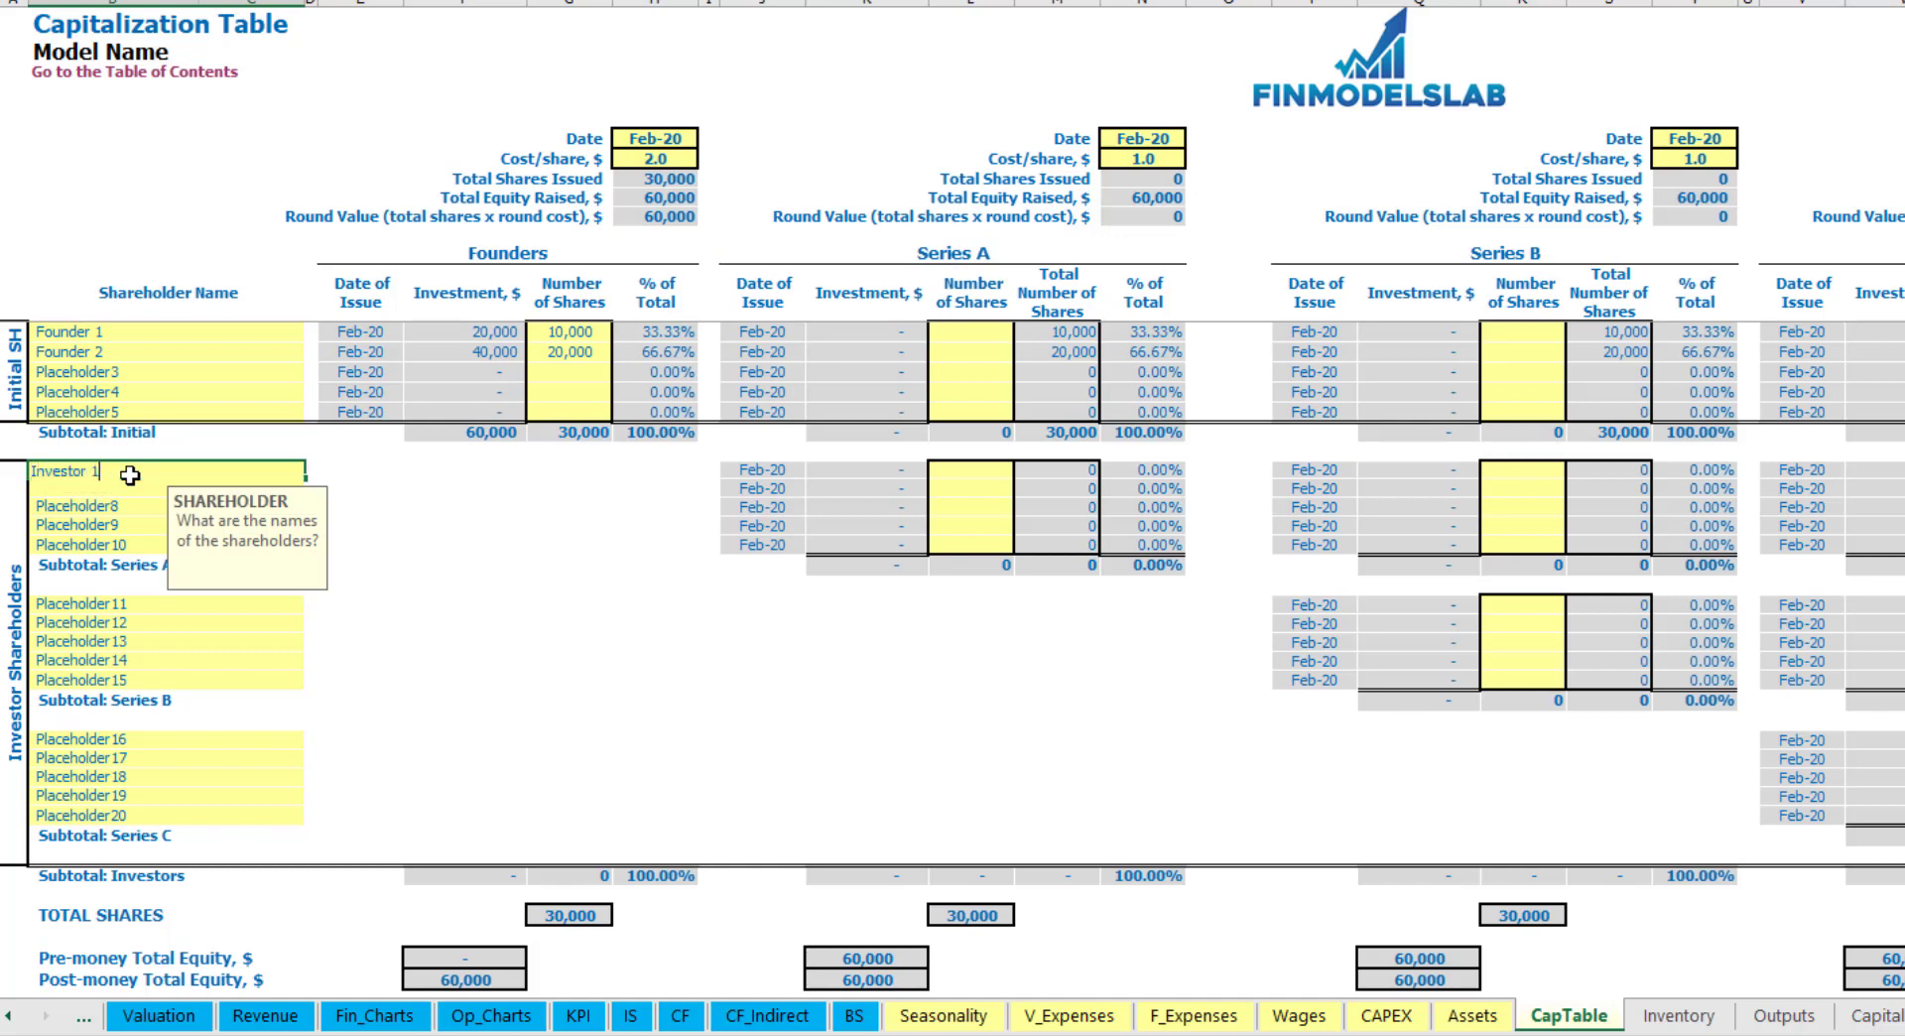
key("Return")
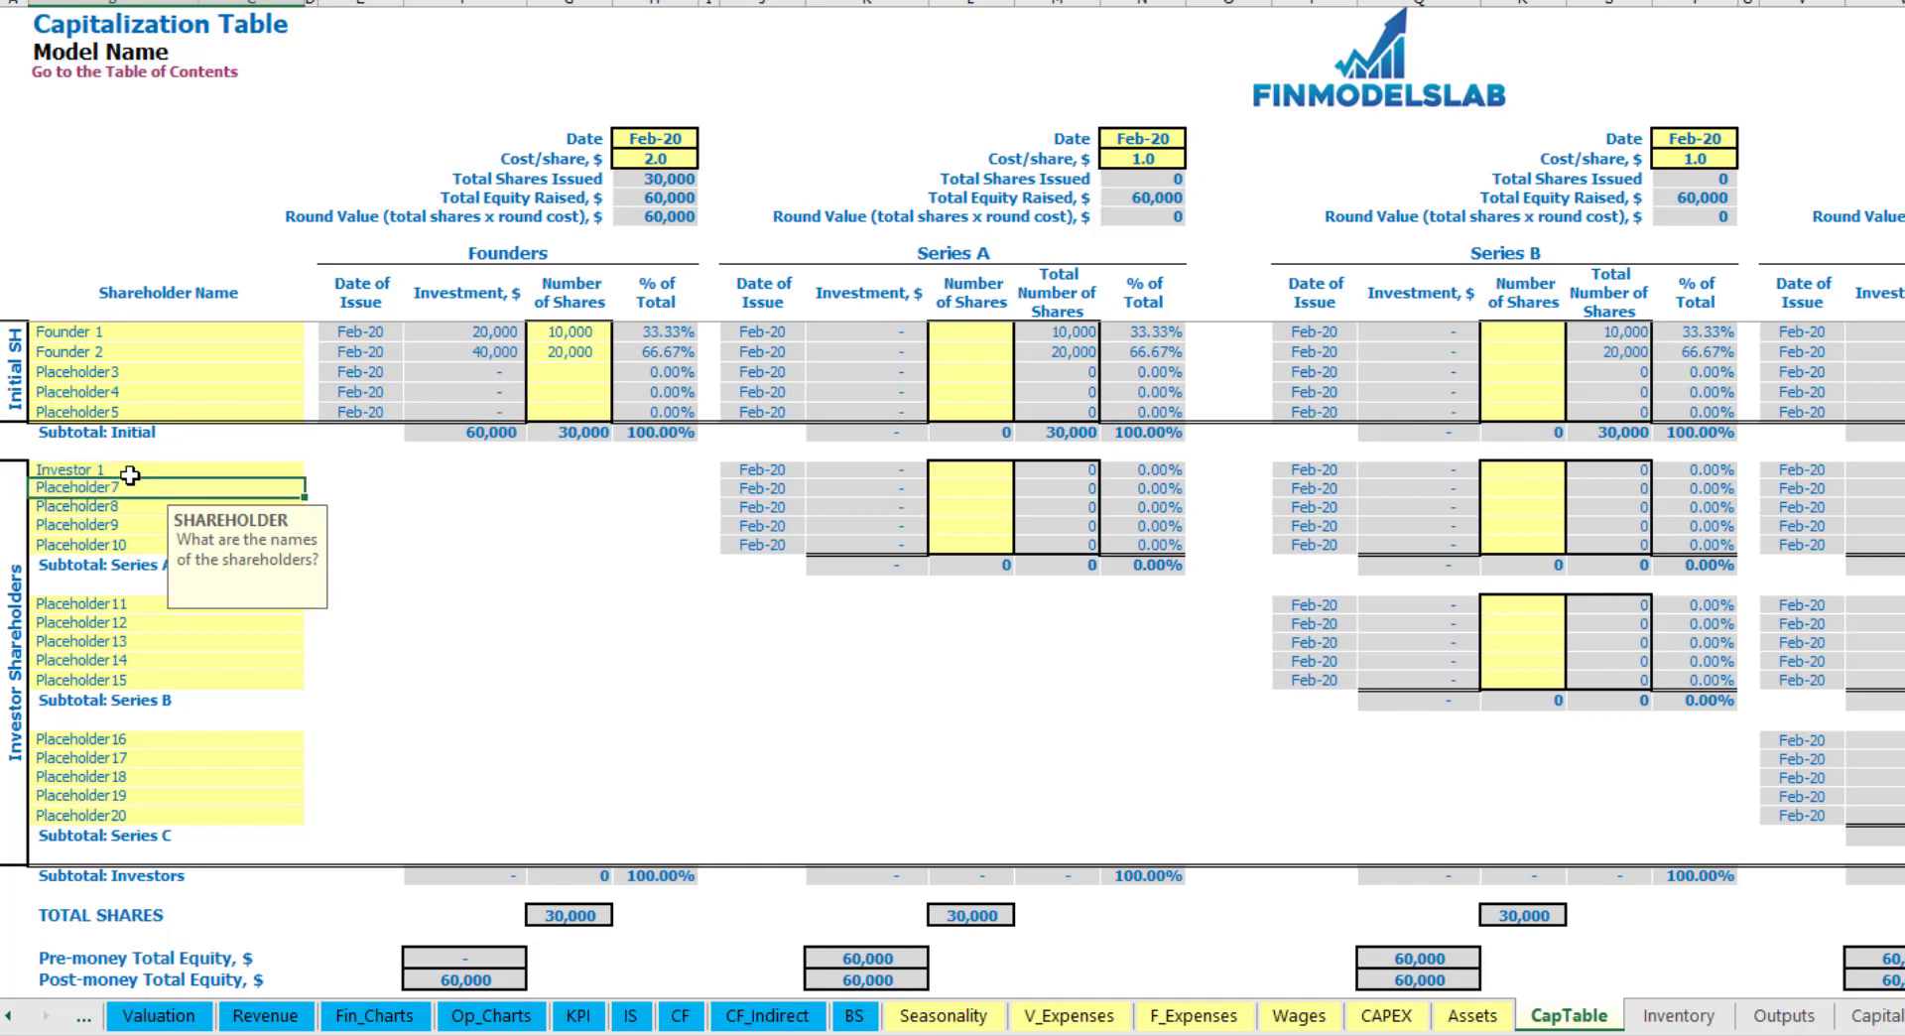
- Set the Series A round's date to May-20 and its cost per share to 5.0
left_click(1157, 136)
left_click(1196, 139)
left_click(1166, 208)
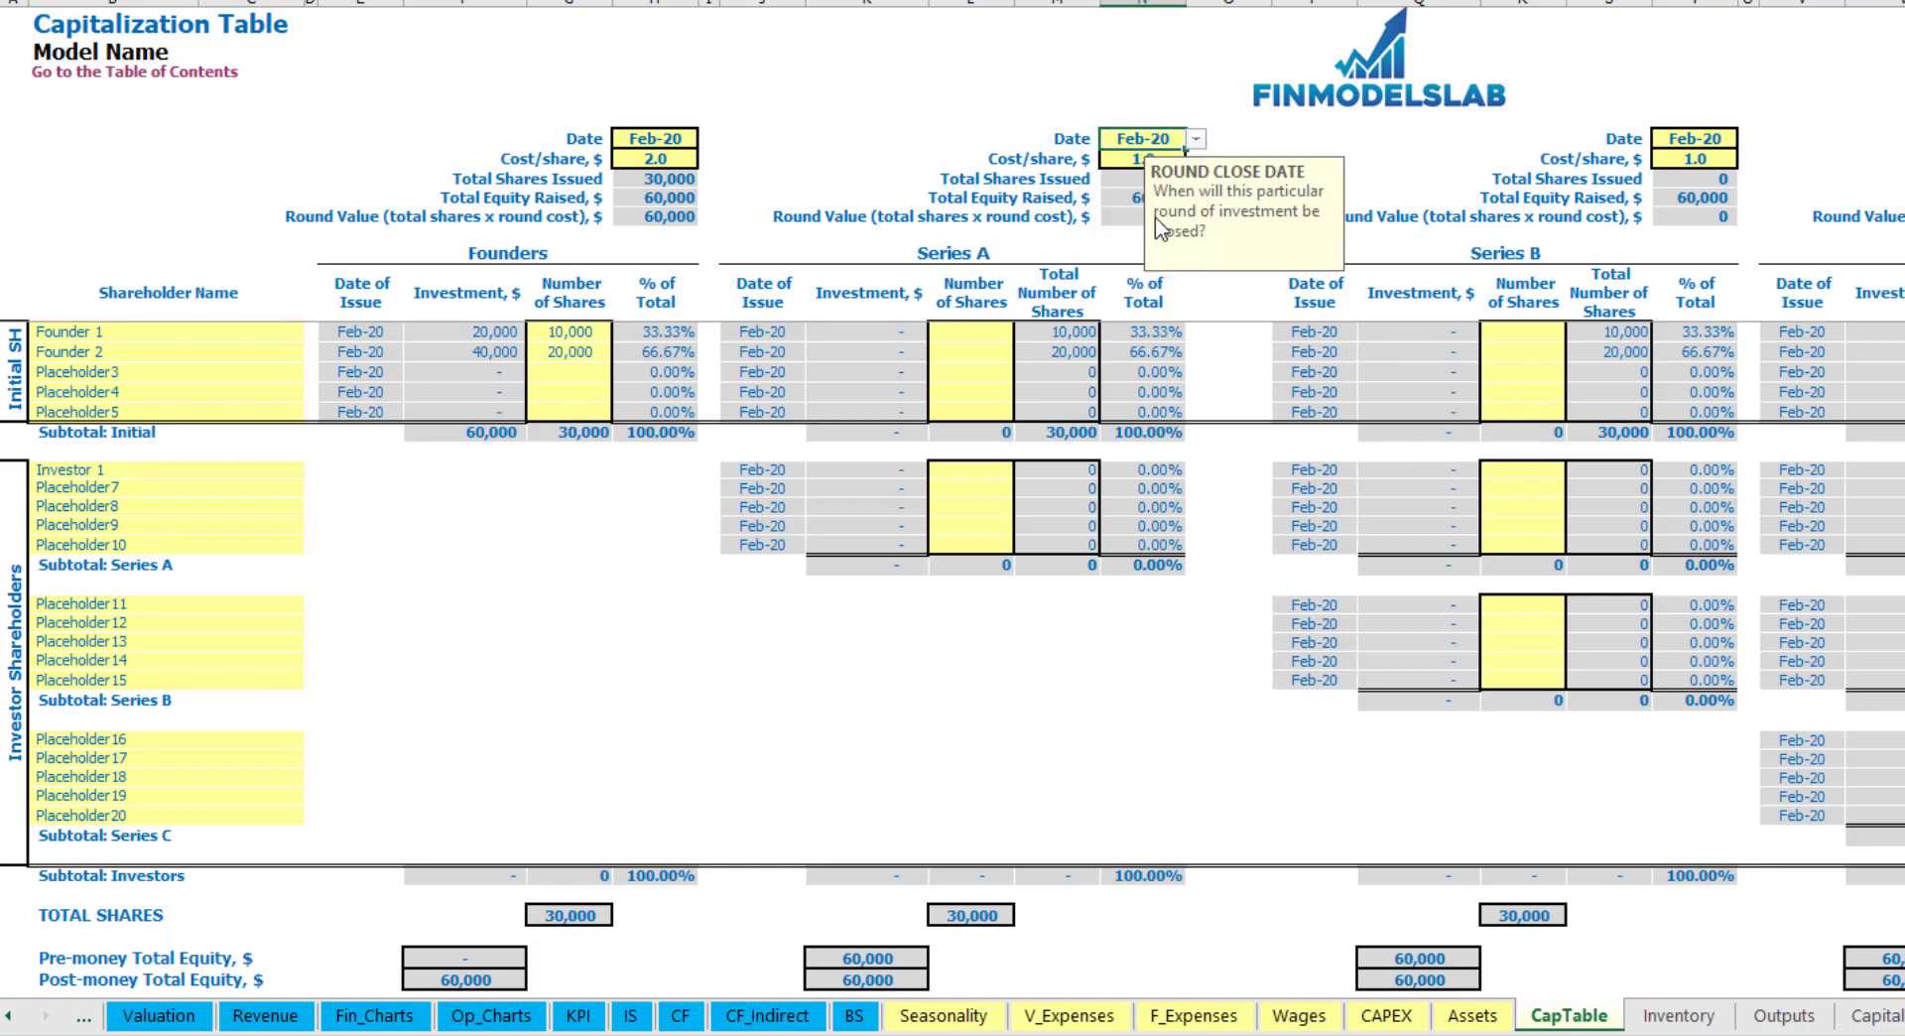
left_click(1132, 157)
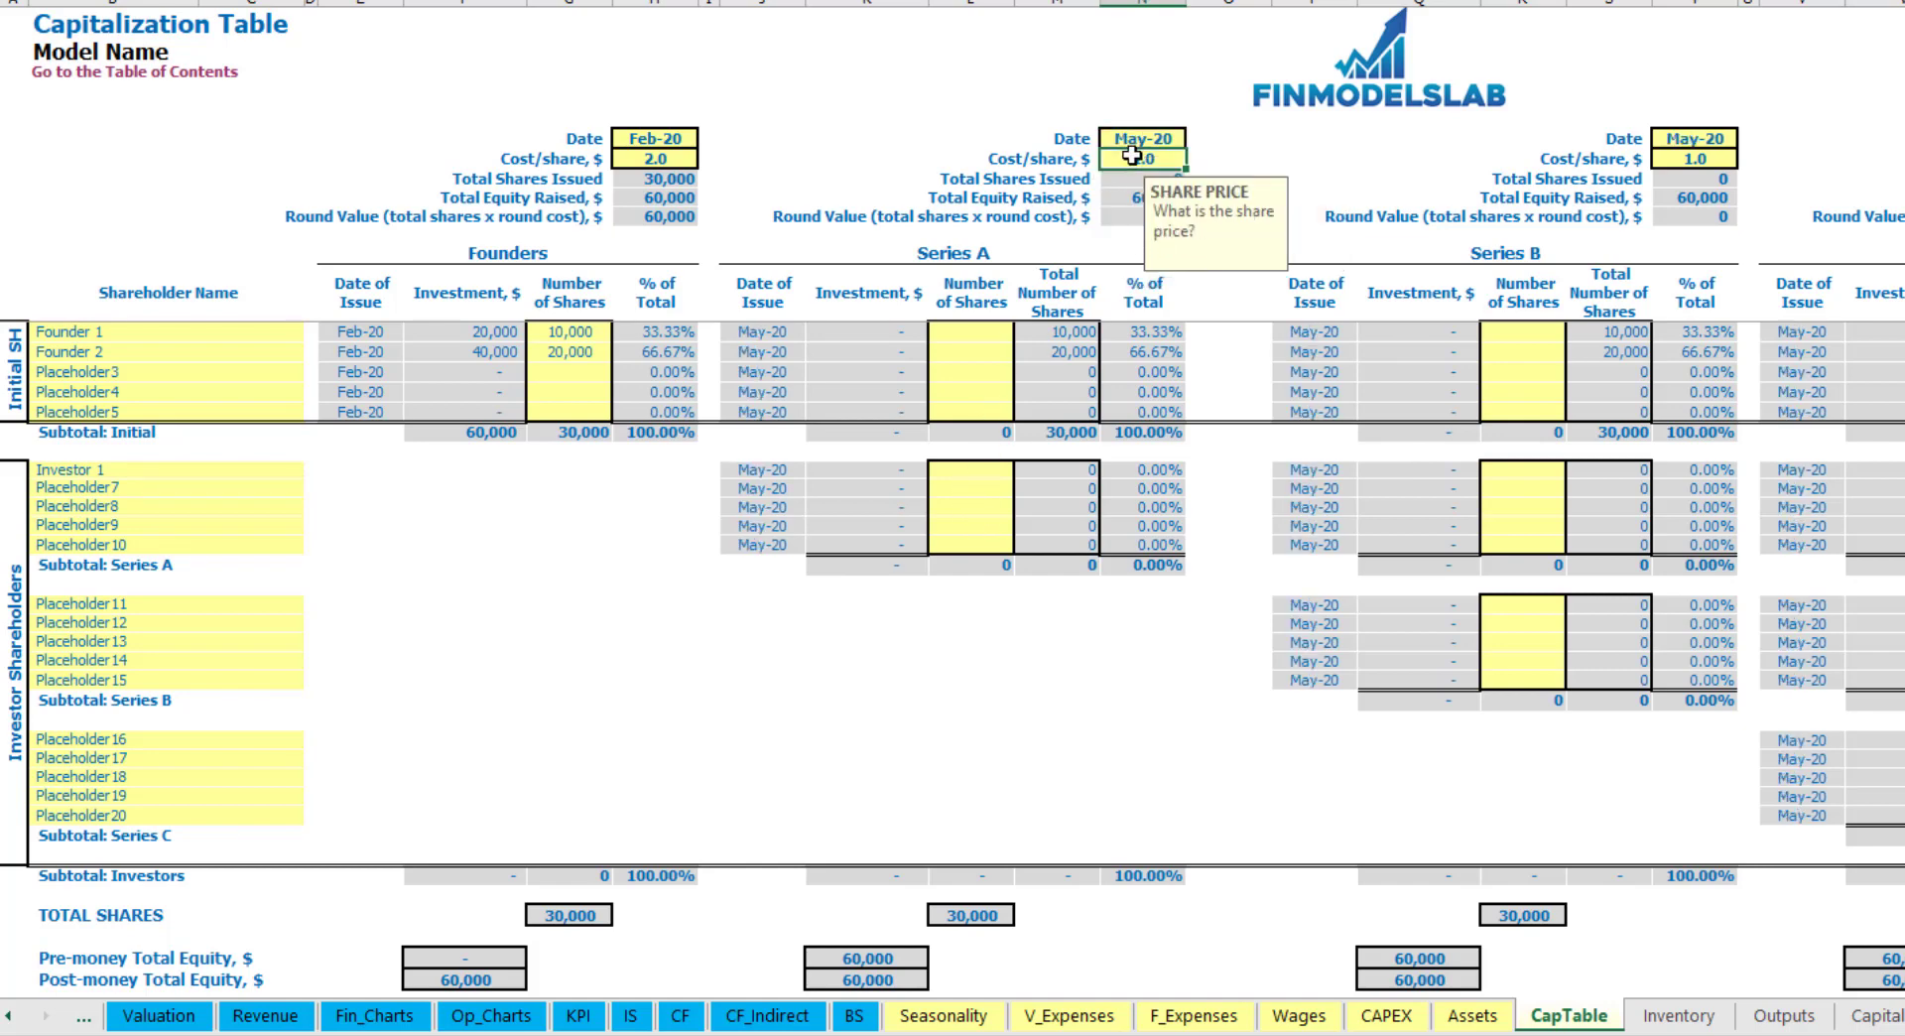
type("5")
key("Return")
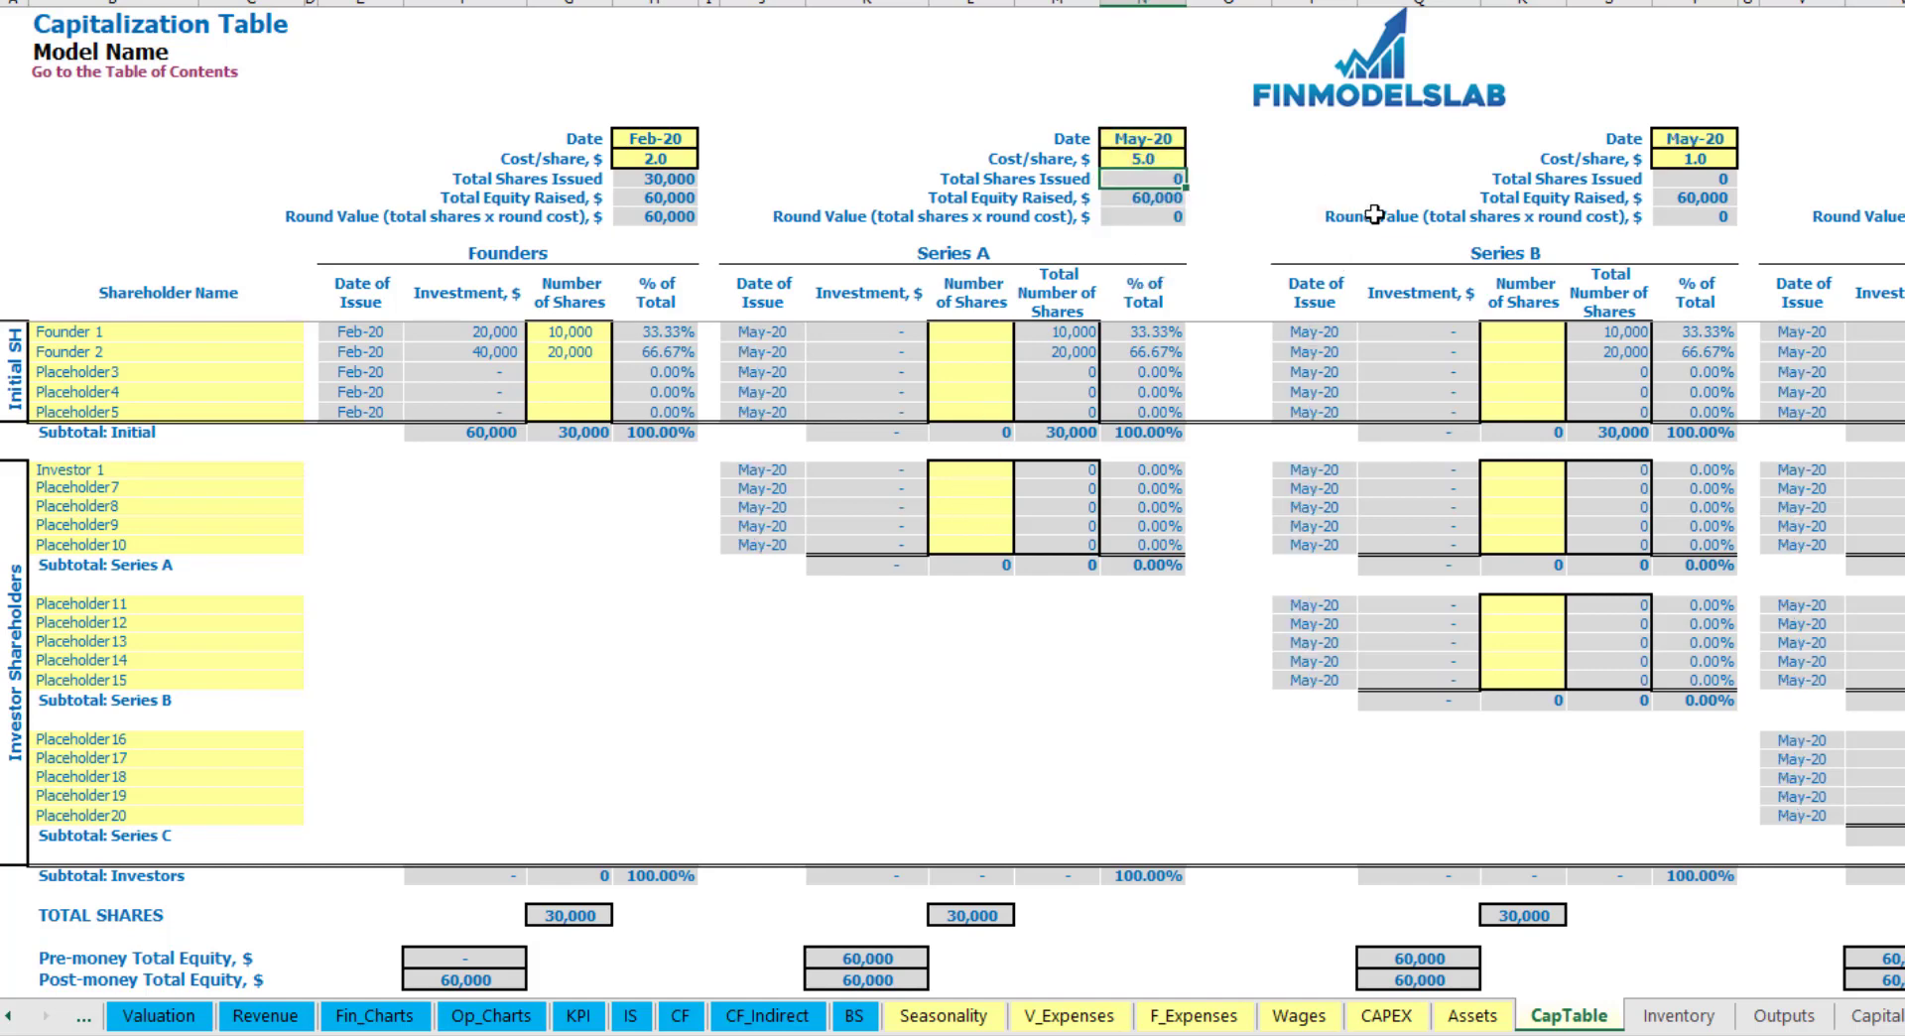
- Issue 1,000 Series A shares to Investor 1
left_click(971, 468)
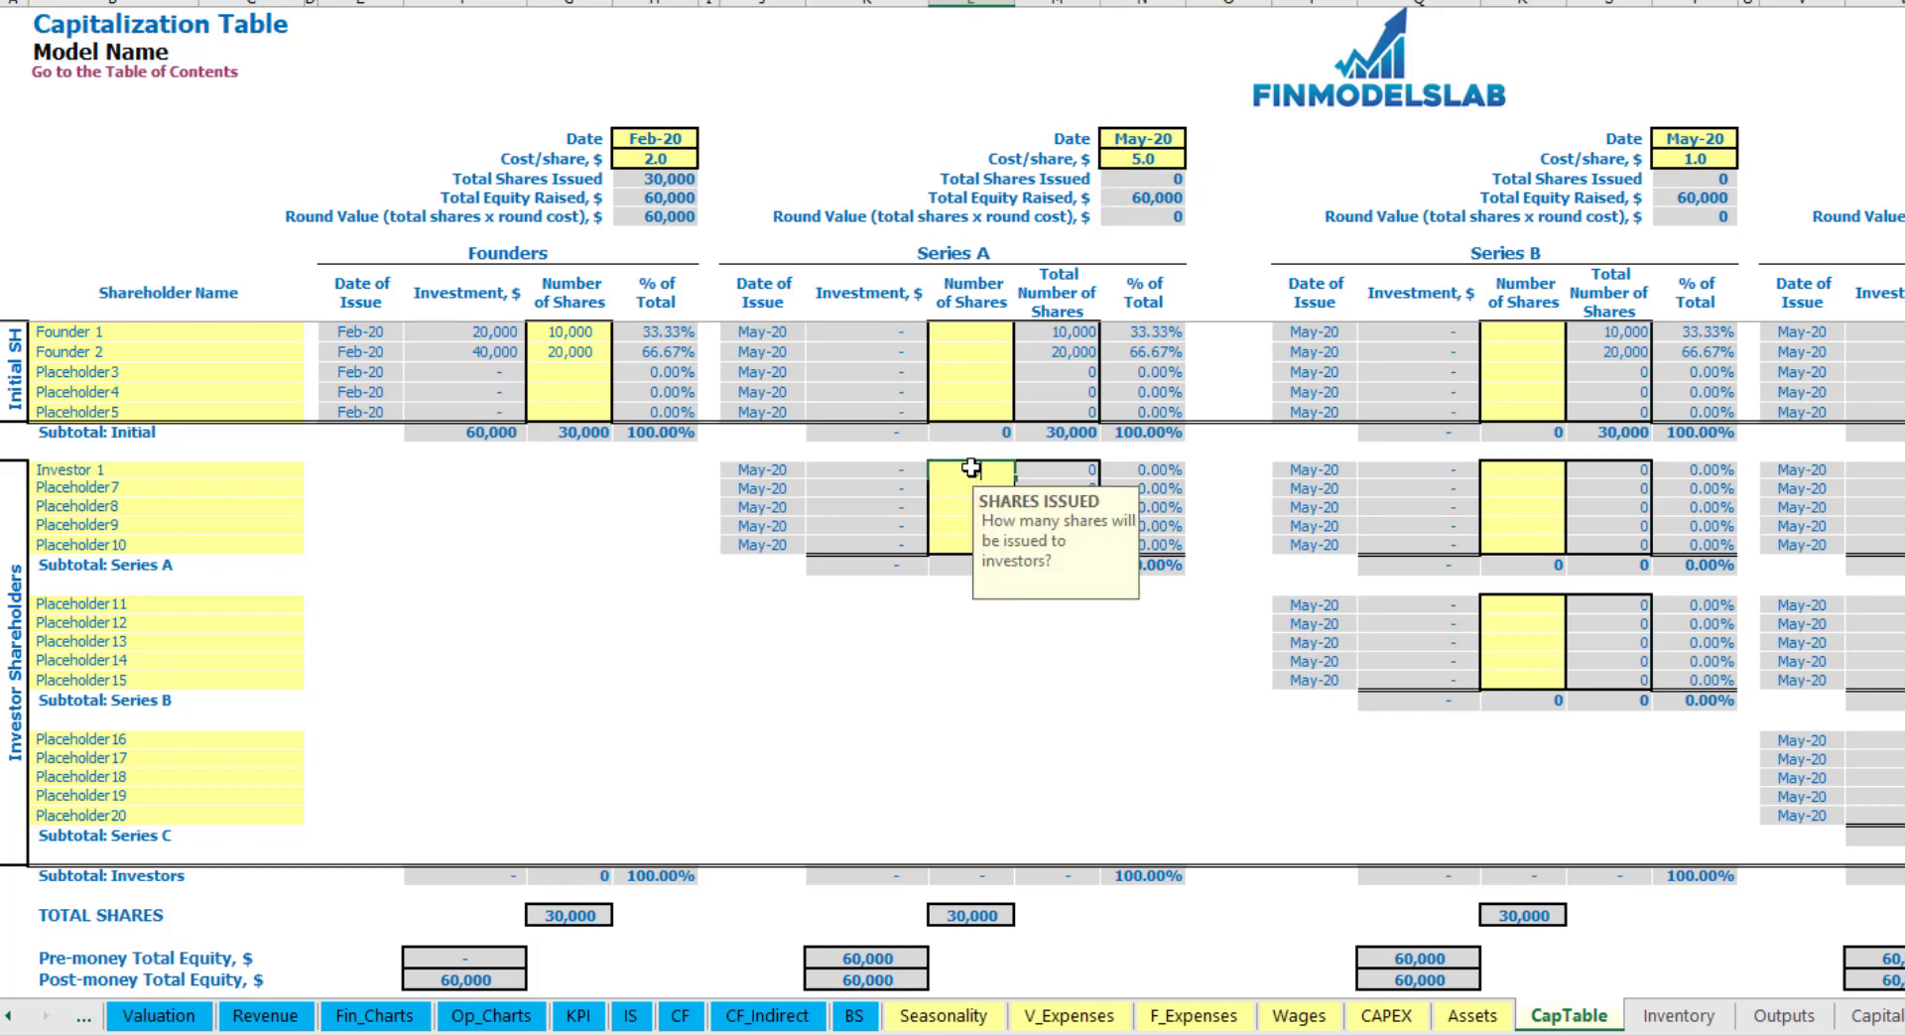
type("1000")
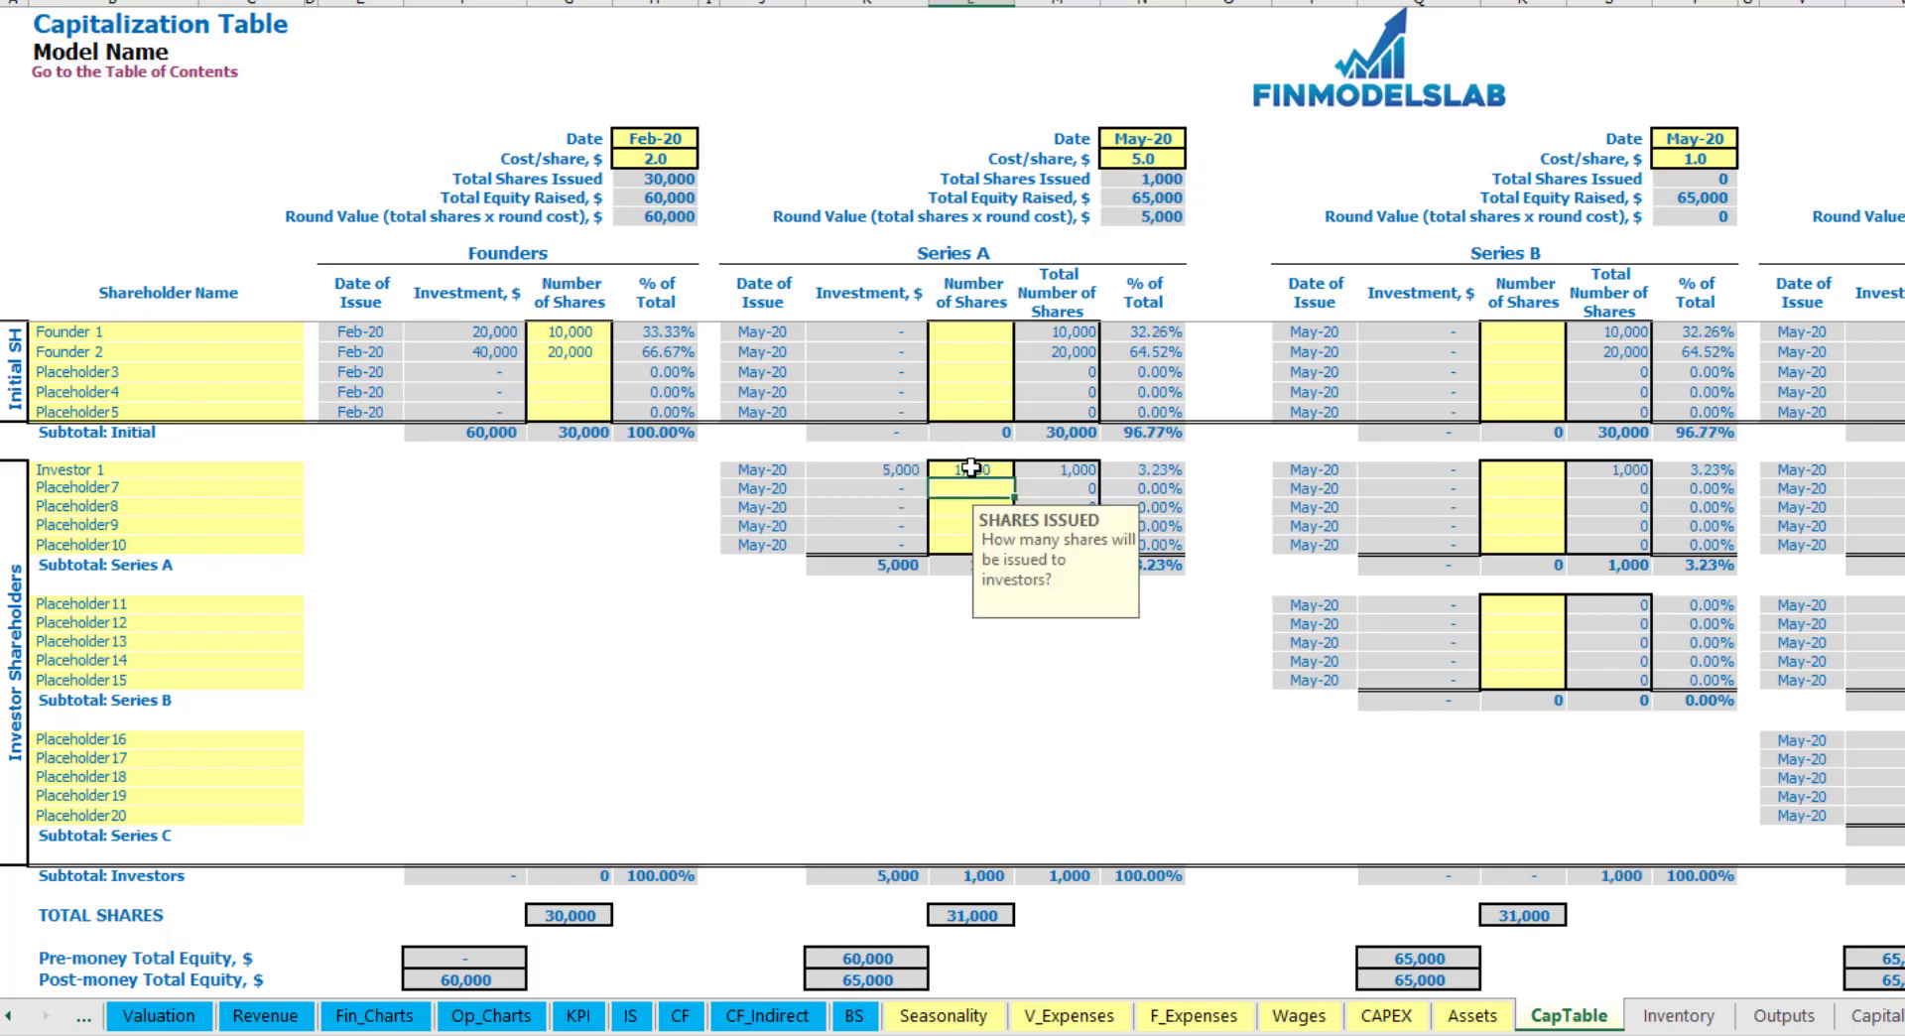
left_click(872, 659)
- Check Investor 1's Series A investment and the round's pre-money and post-money total equity
left_click(885, 473)
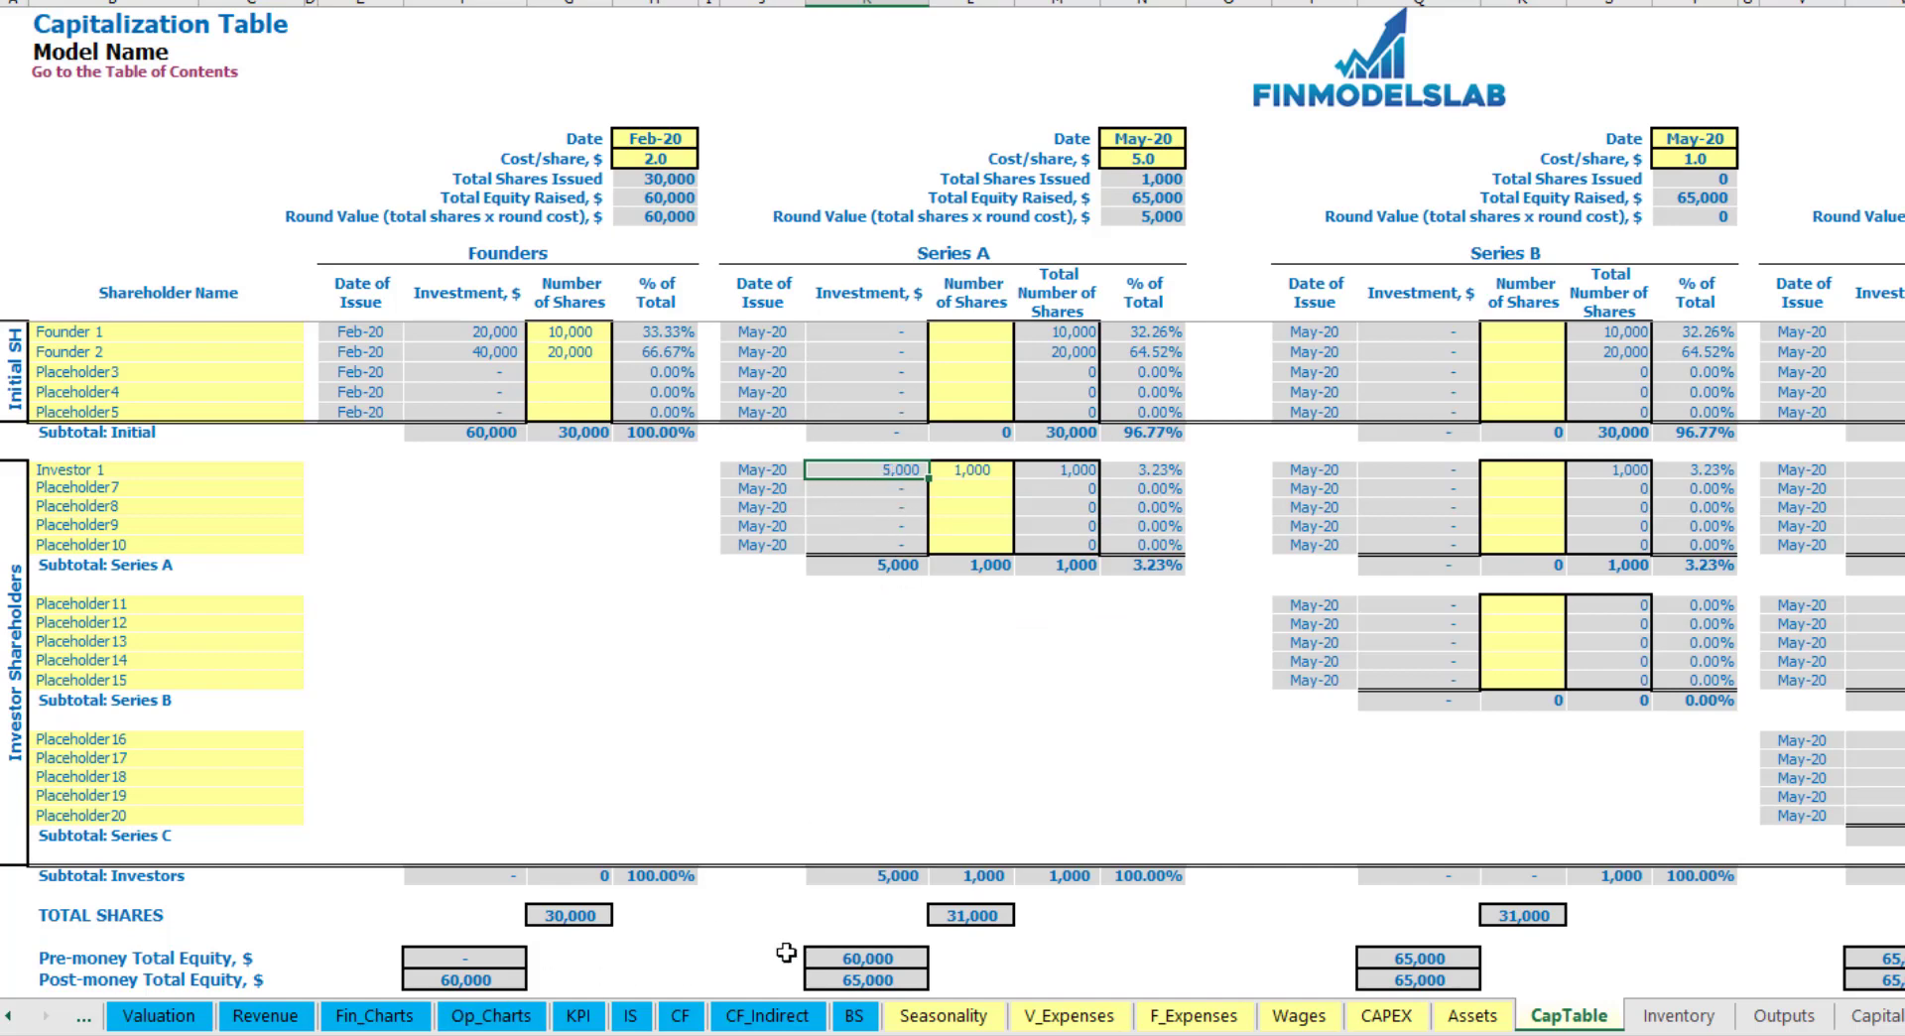
left_click(849, 950)
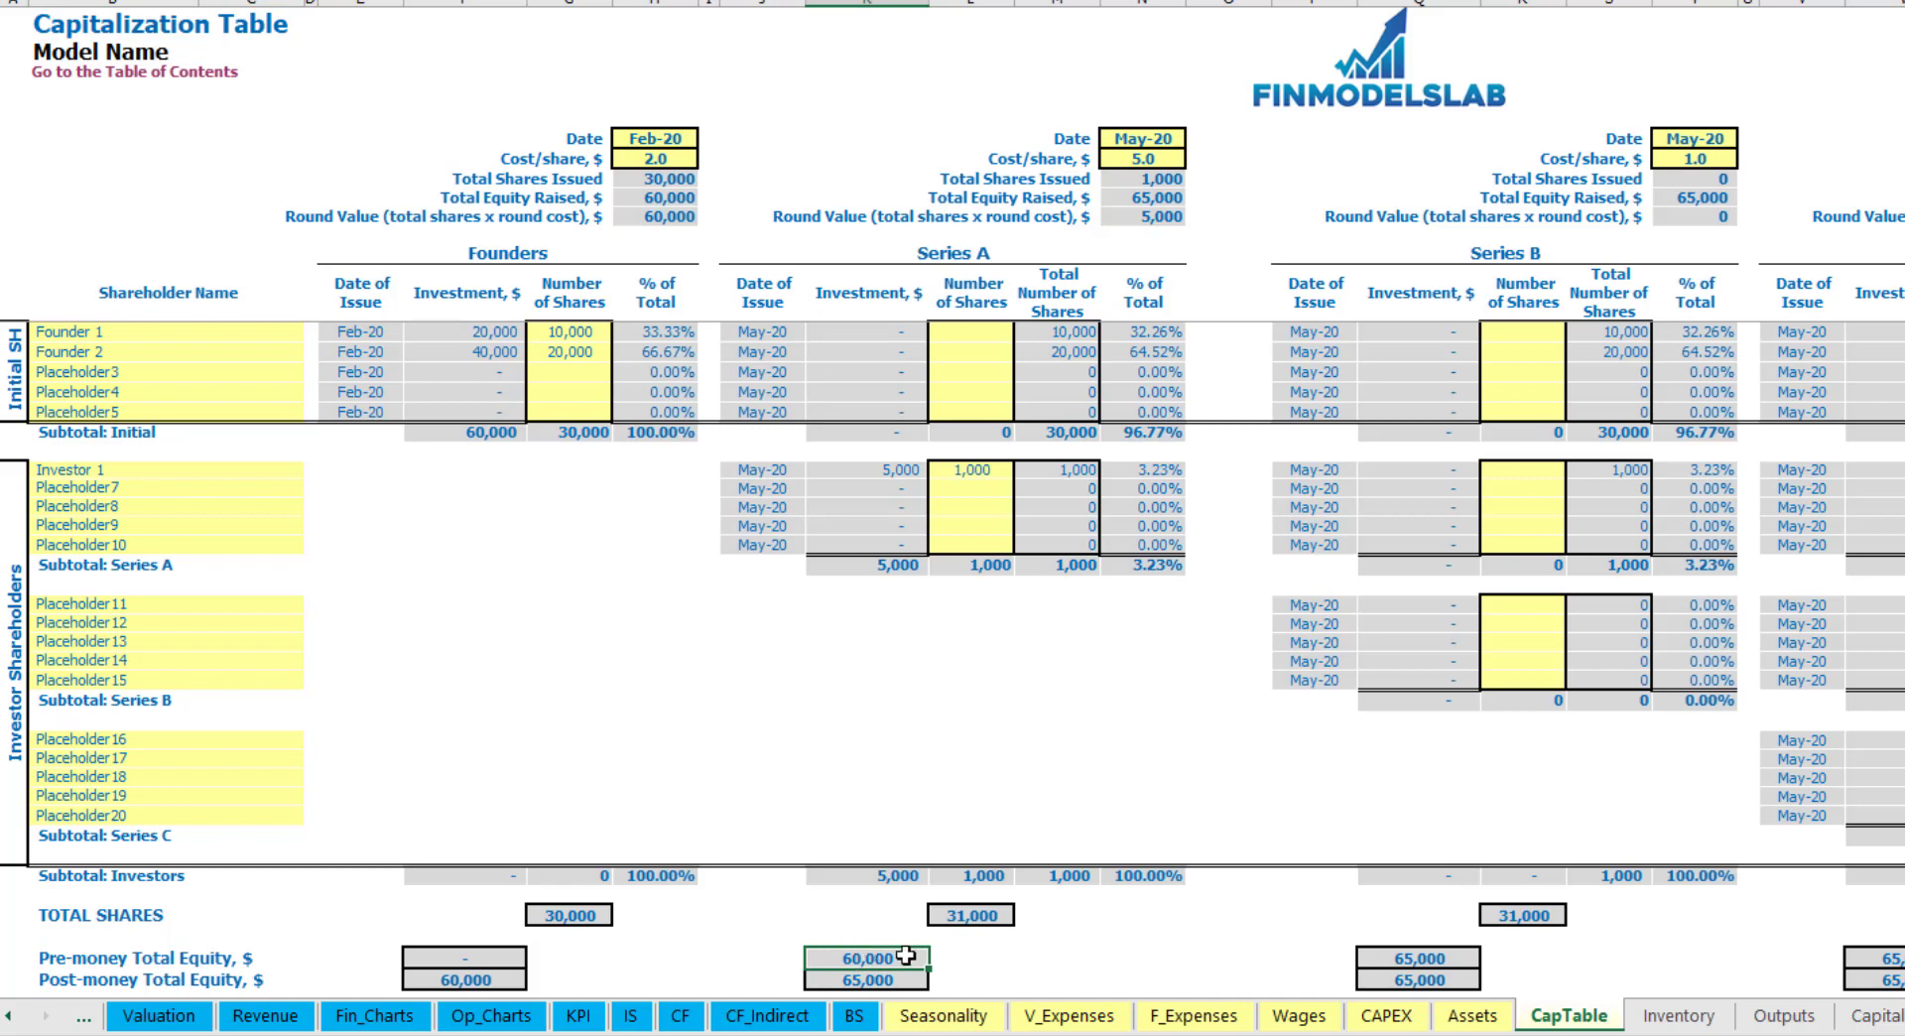
key("Down")
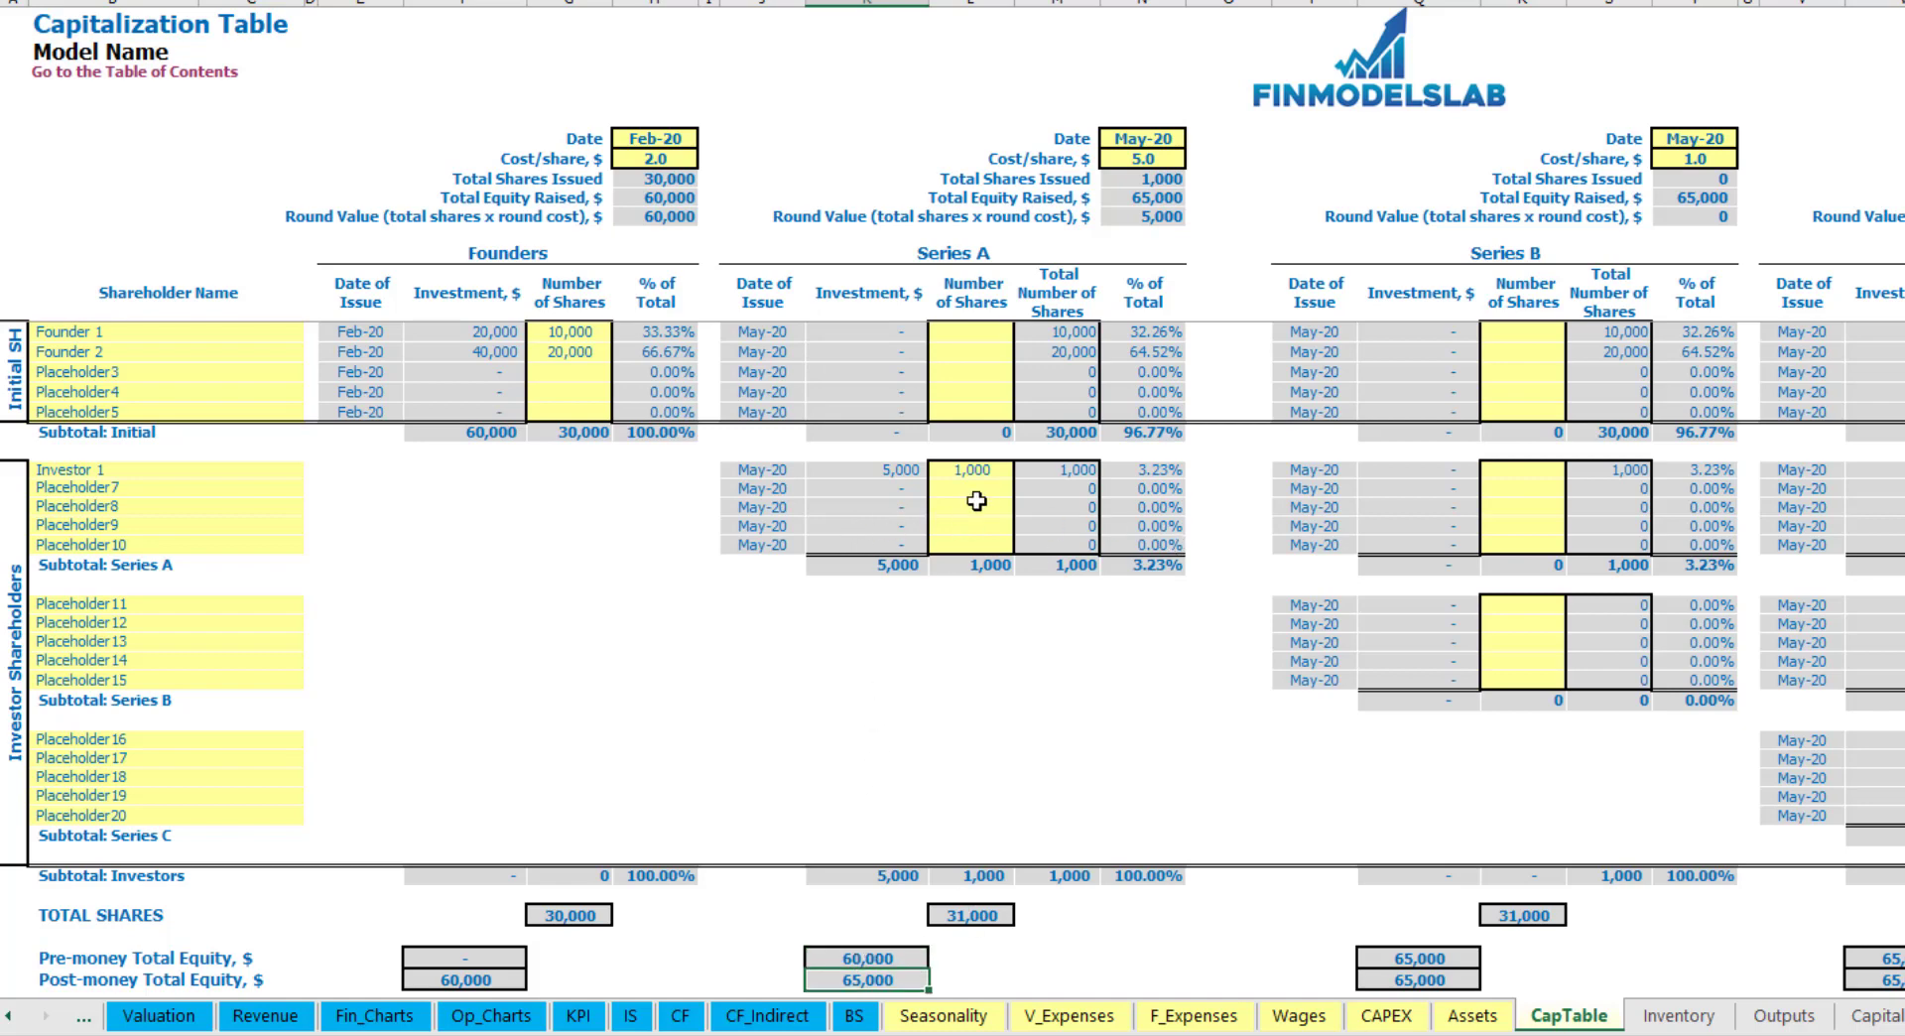
- Compare the Series A ownership percentages of Investor 1 and both founders, and locate the Series B and Series C shareholder rows
left_click(1123, 474)
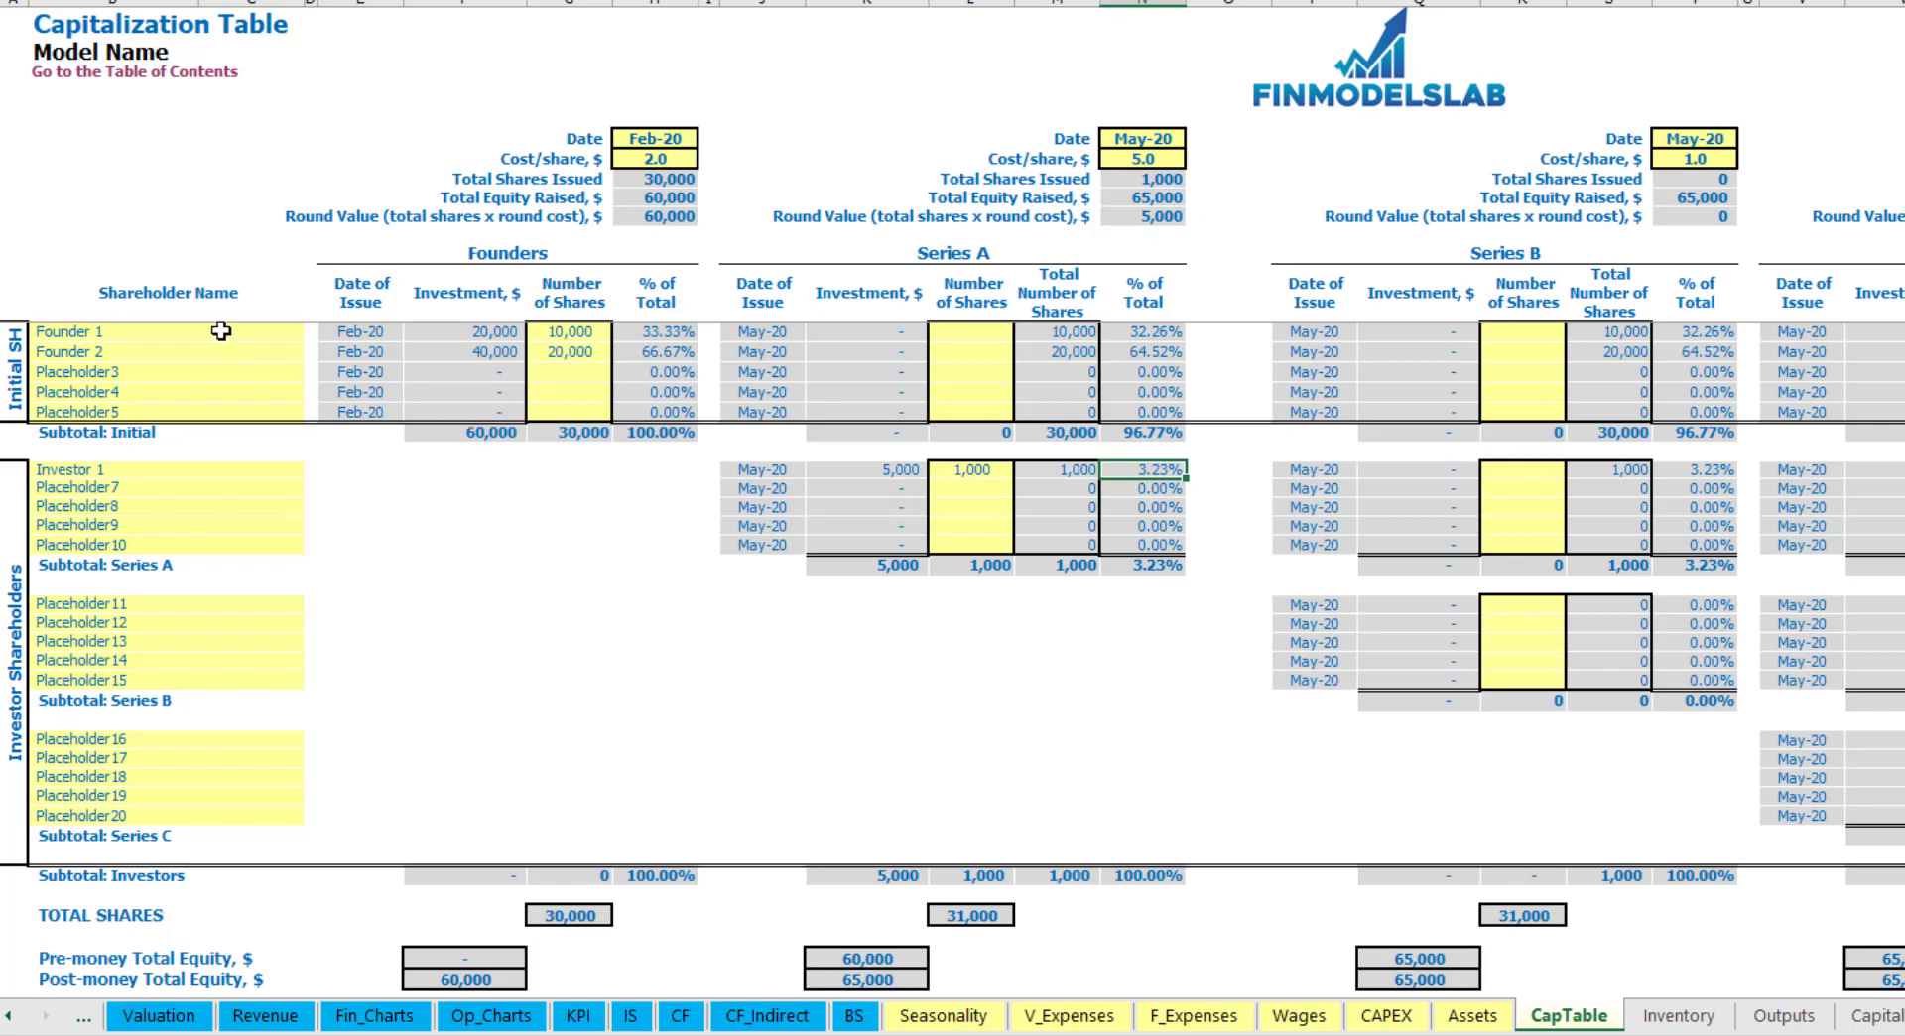
left_click_drag(225, 332, 236, 355)
left_click_drag(1151, 332, 1156, 354)
key("shift+Up")
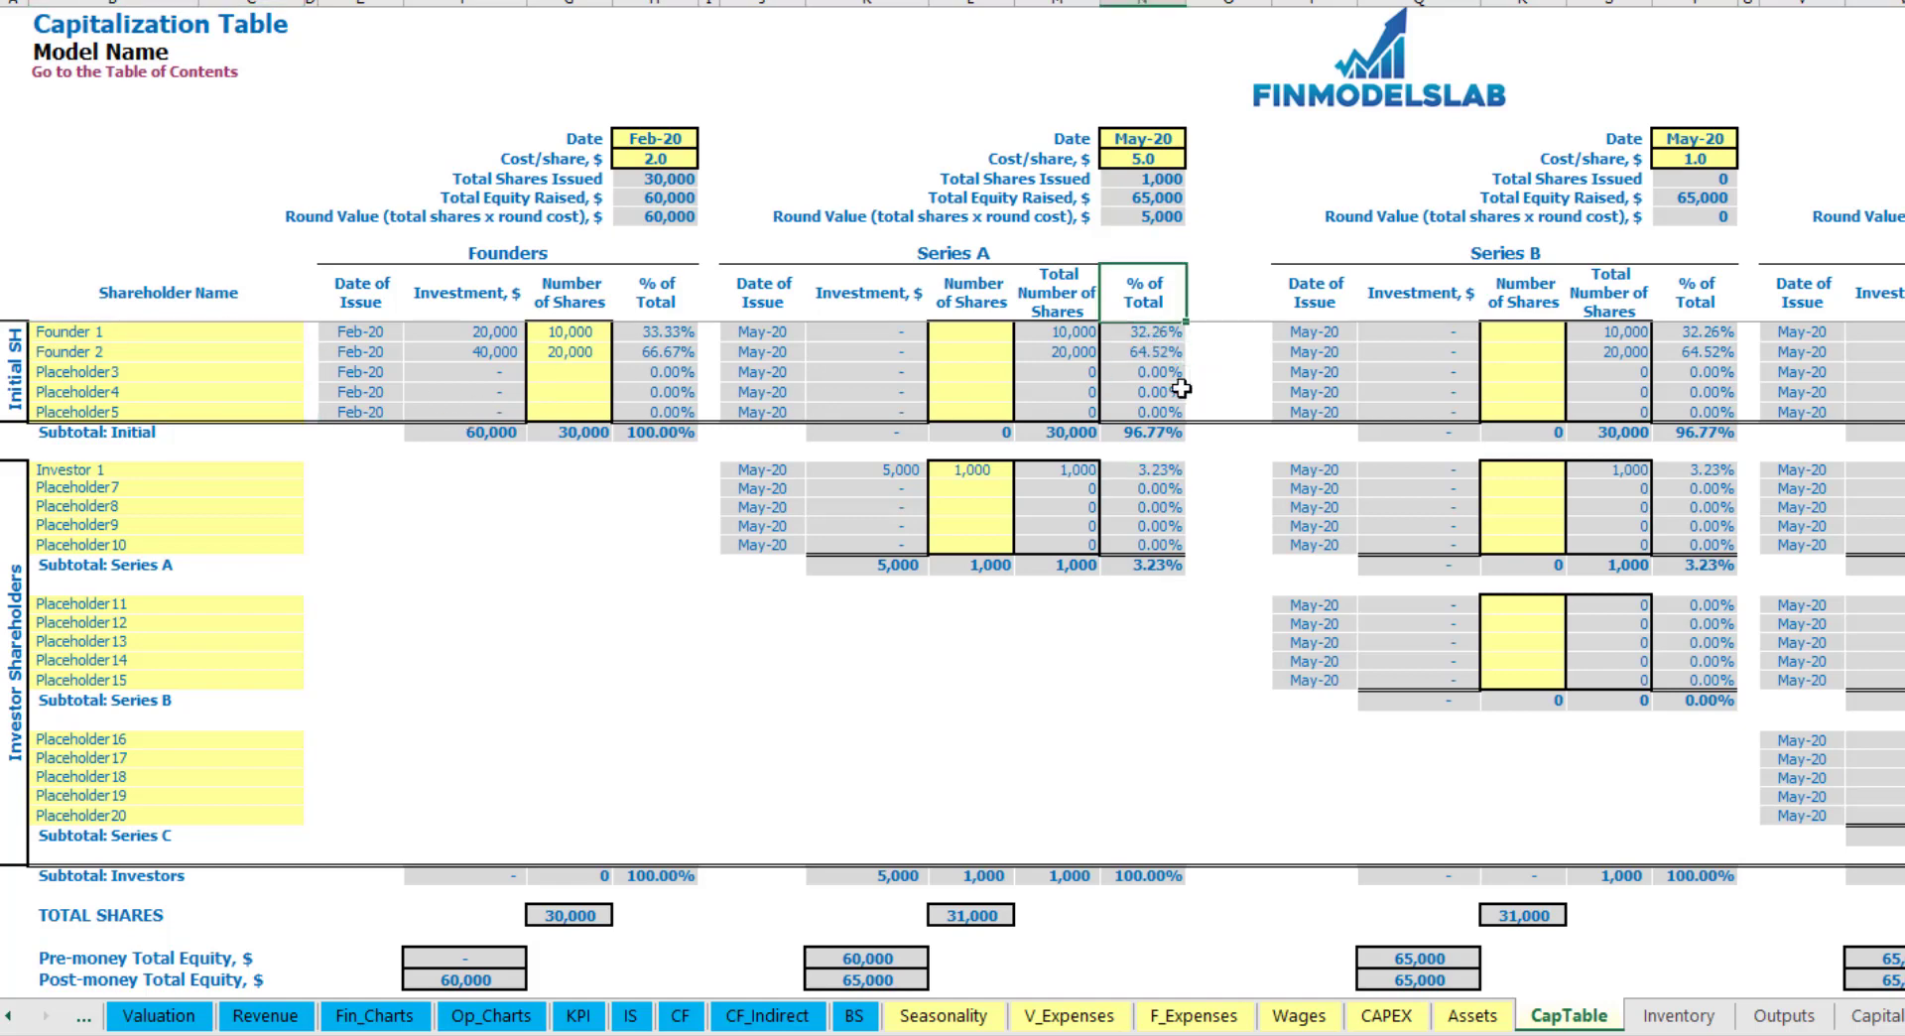
key("Down")
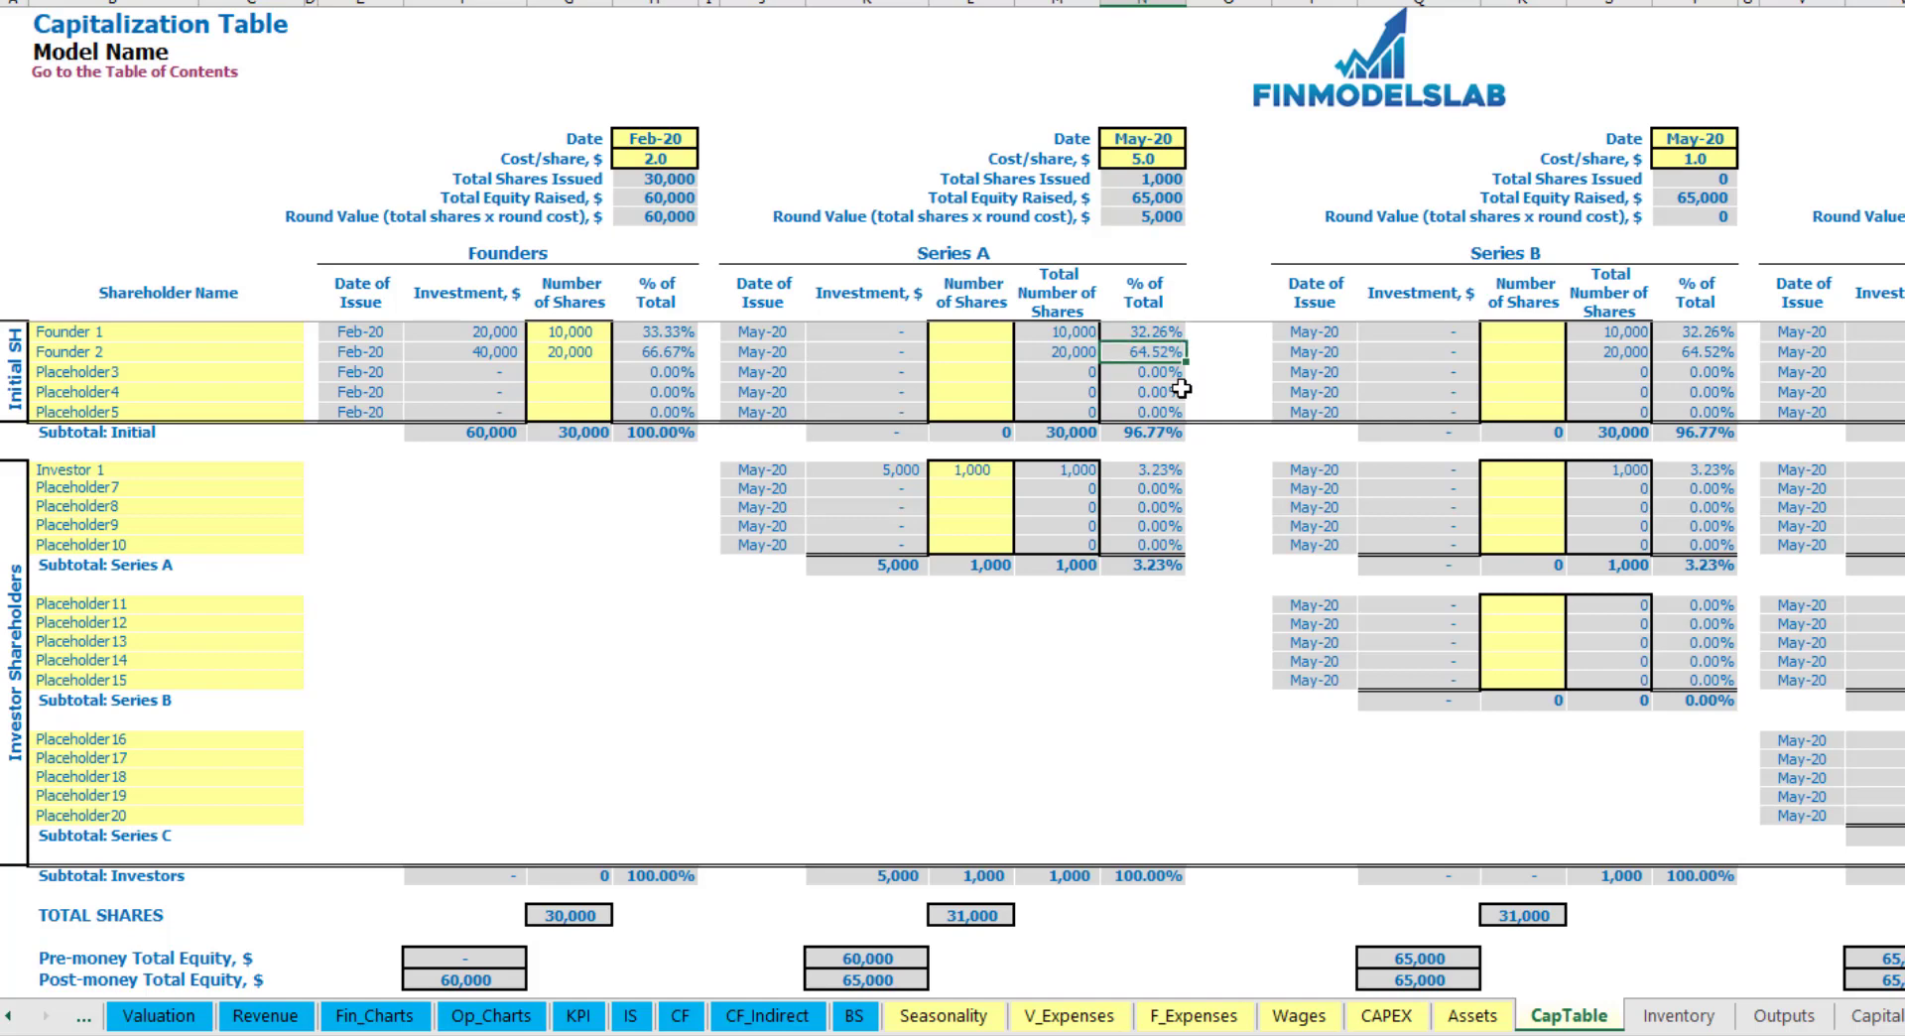
left_click(188, 615)
left_click(158, 742)
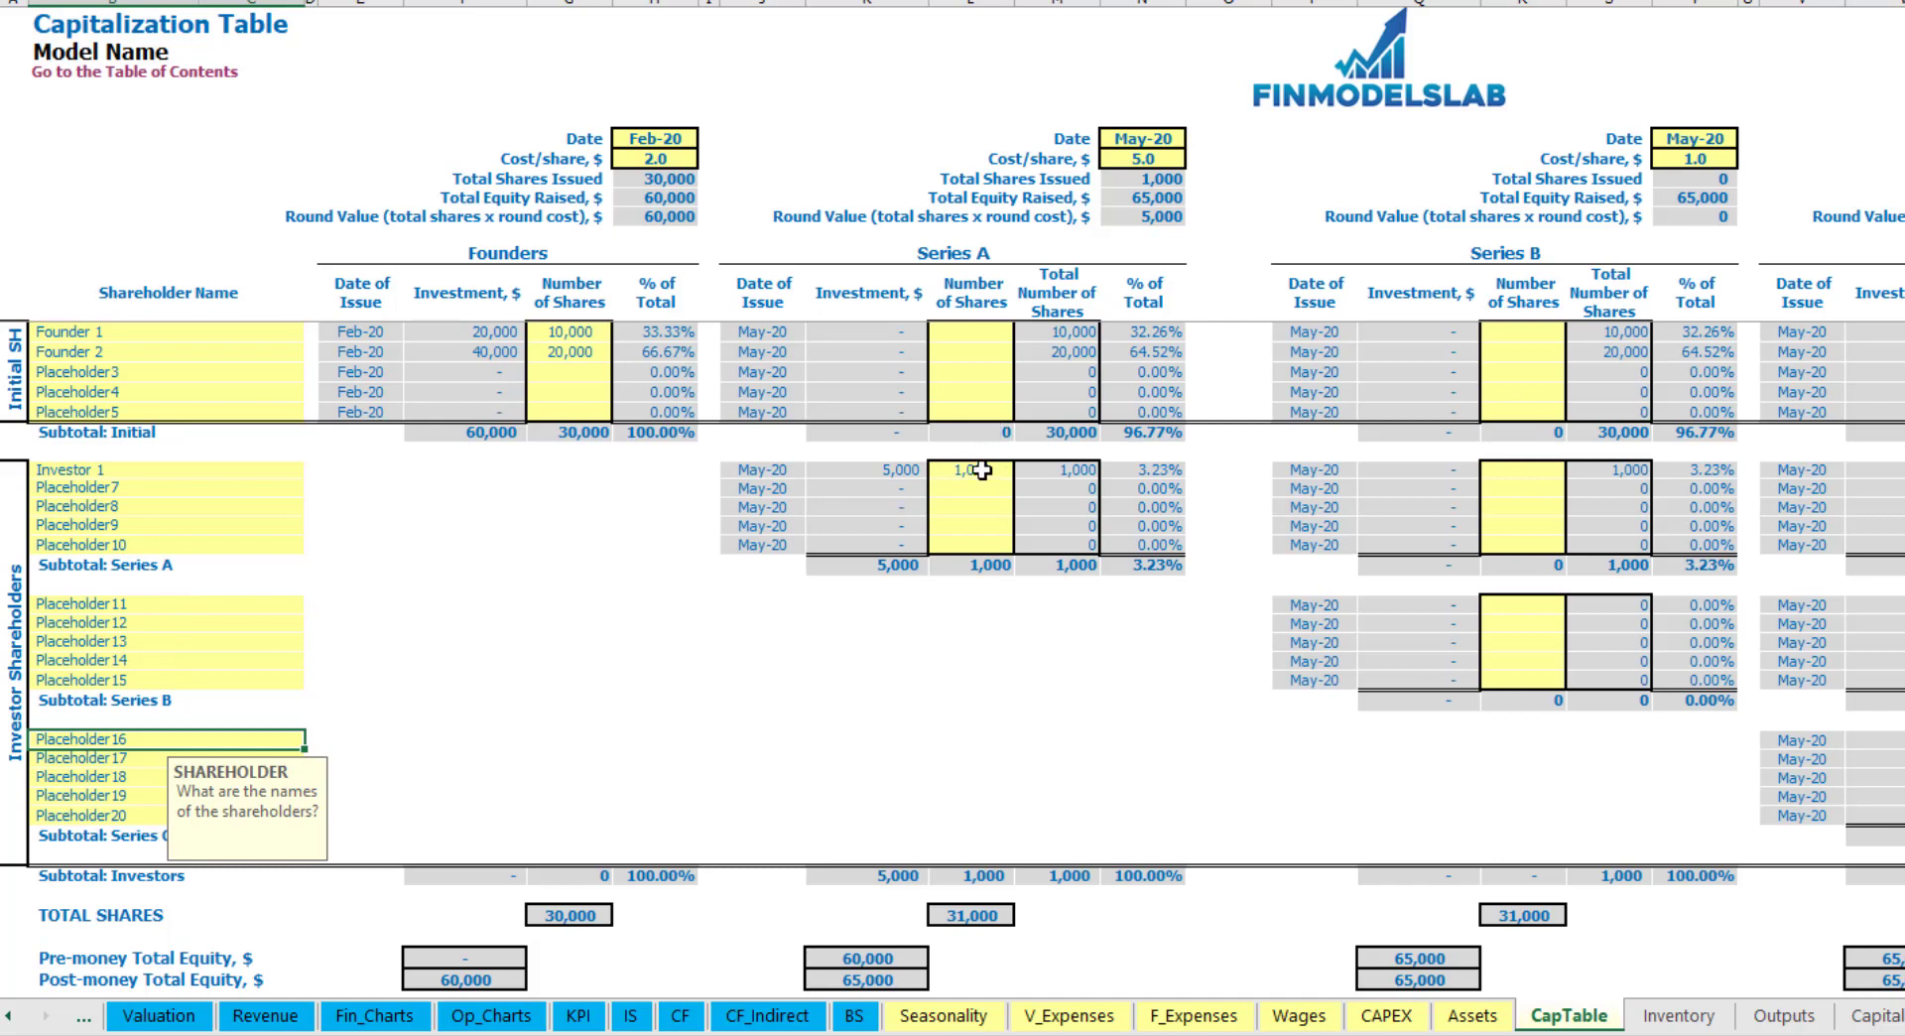
- Trace the issued shares' equity to the cash flow statement's Ordinary Equity Raisings in Feb-20 and May-20 and to the balance sheet's Ordinary Equity row
left_click_drag(982, 470, 978, 545)
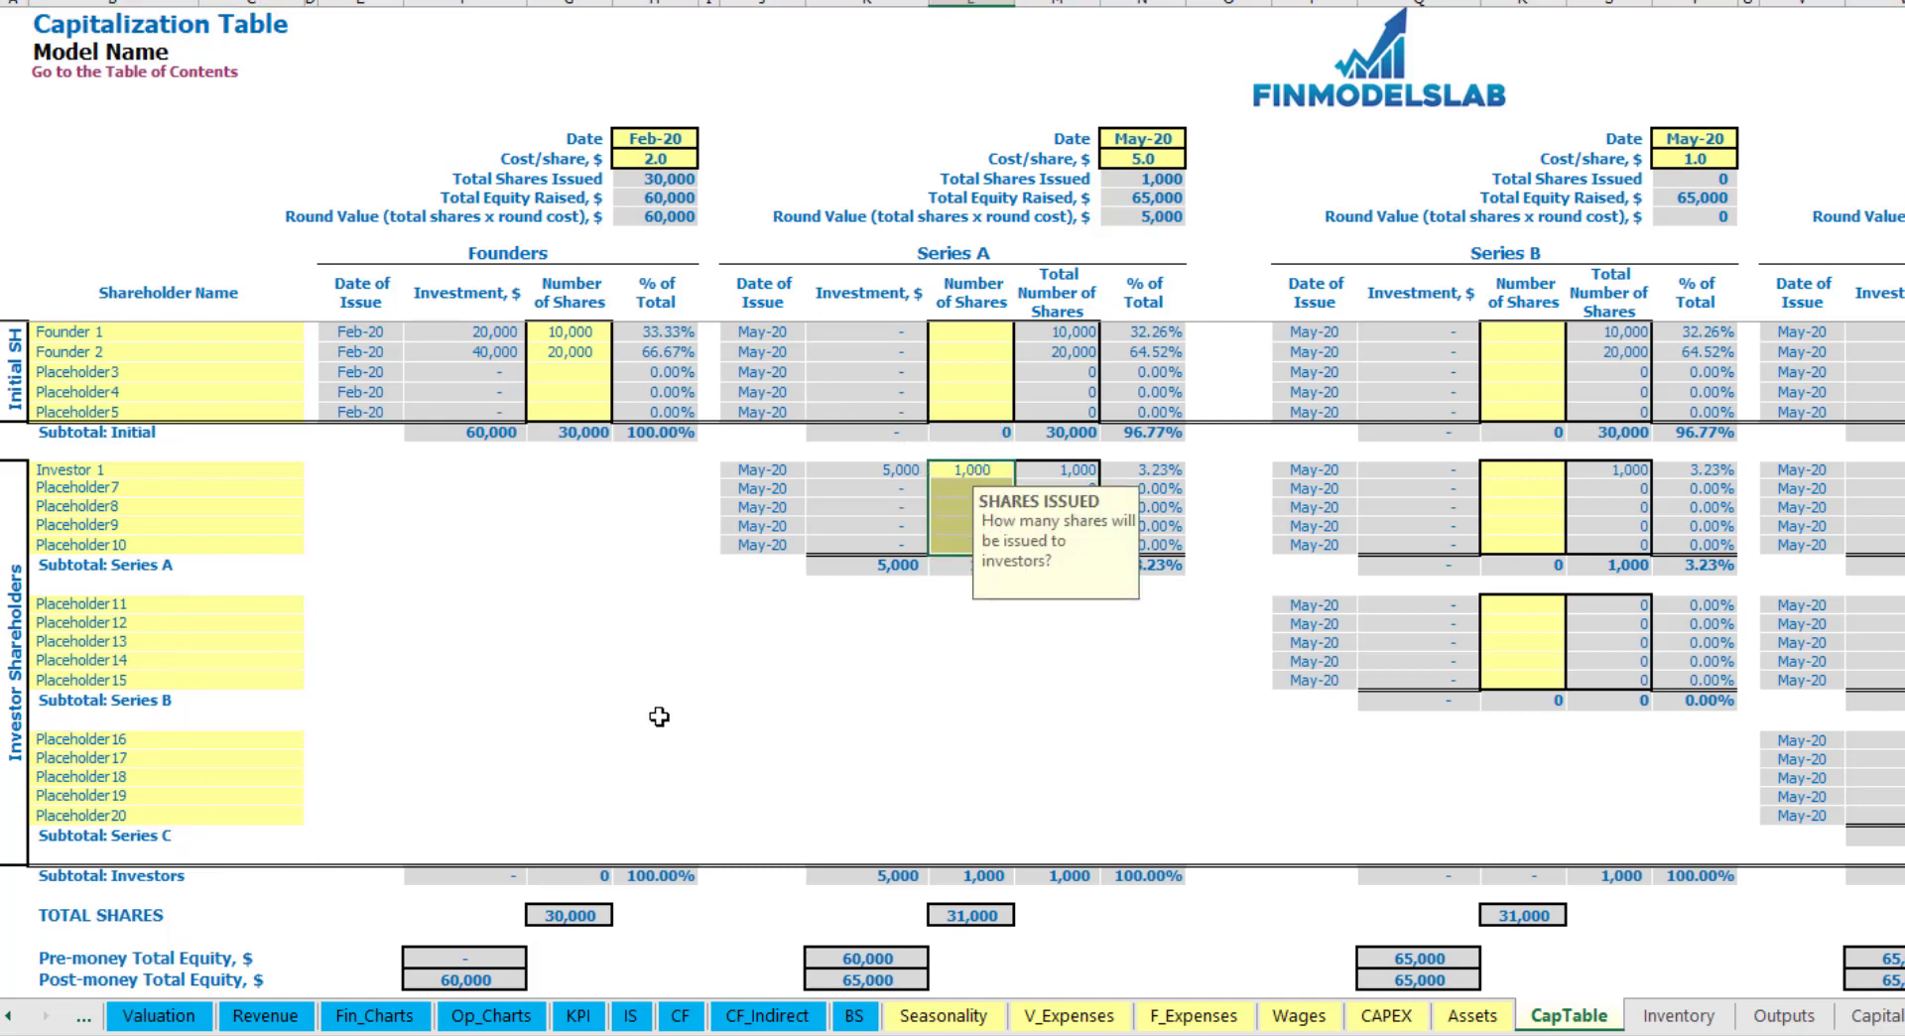
left_click(1000, 640)
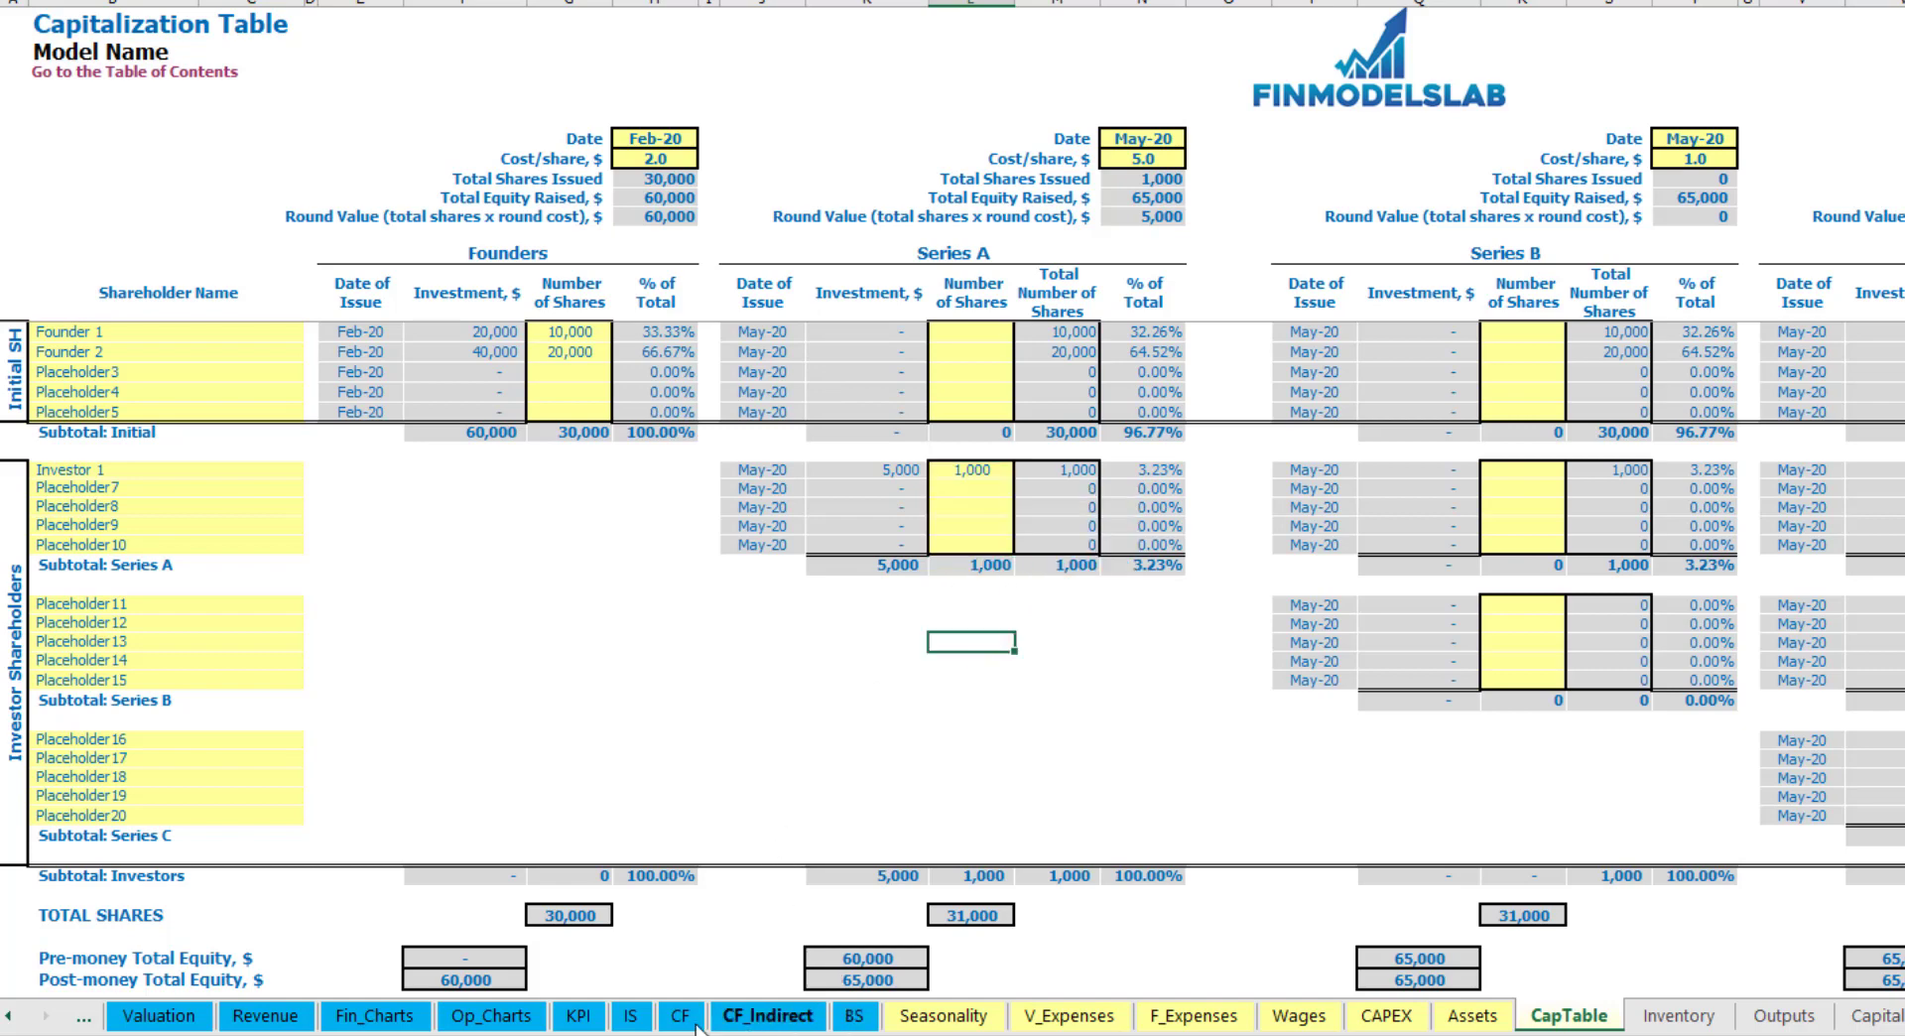
left_click(678, 1016)
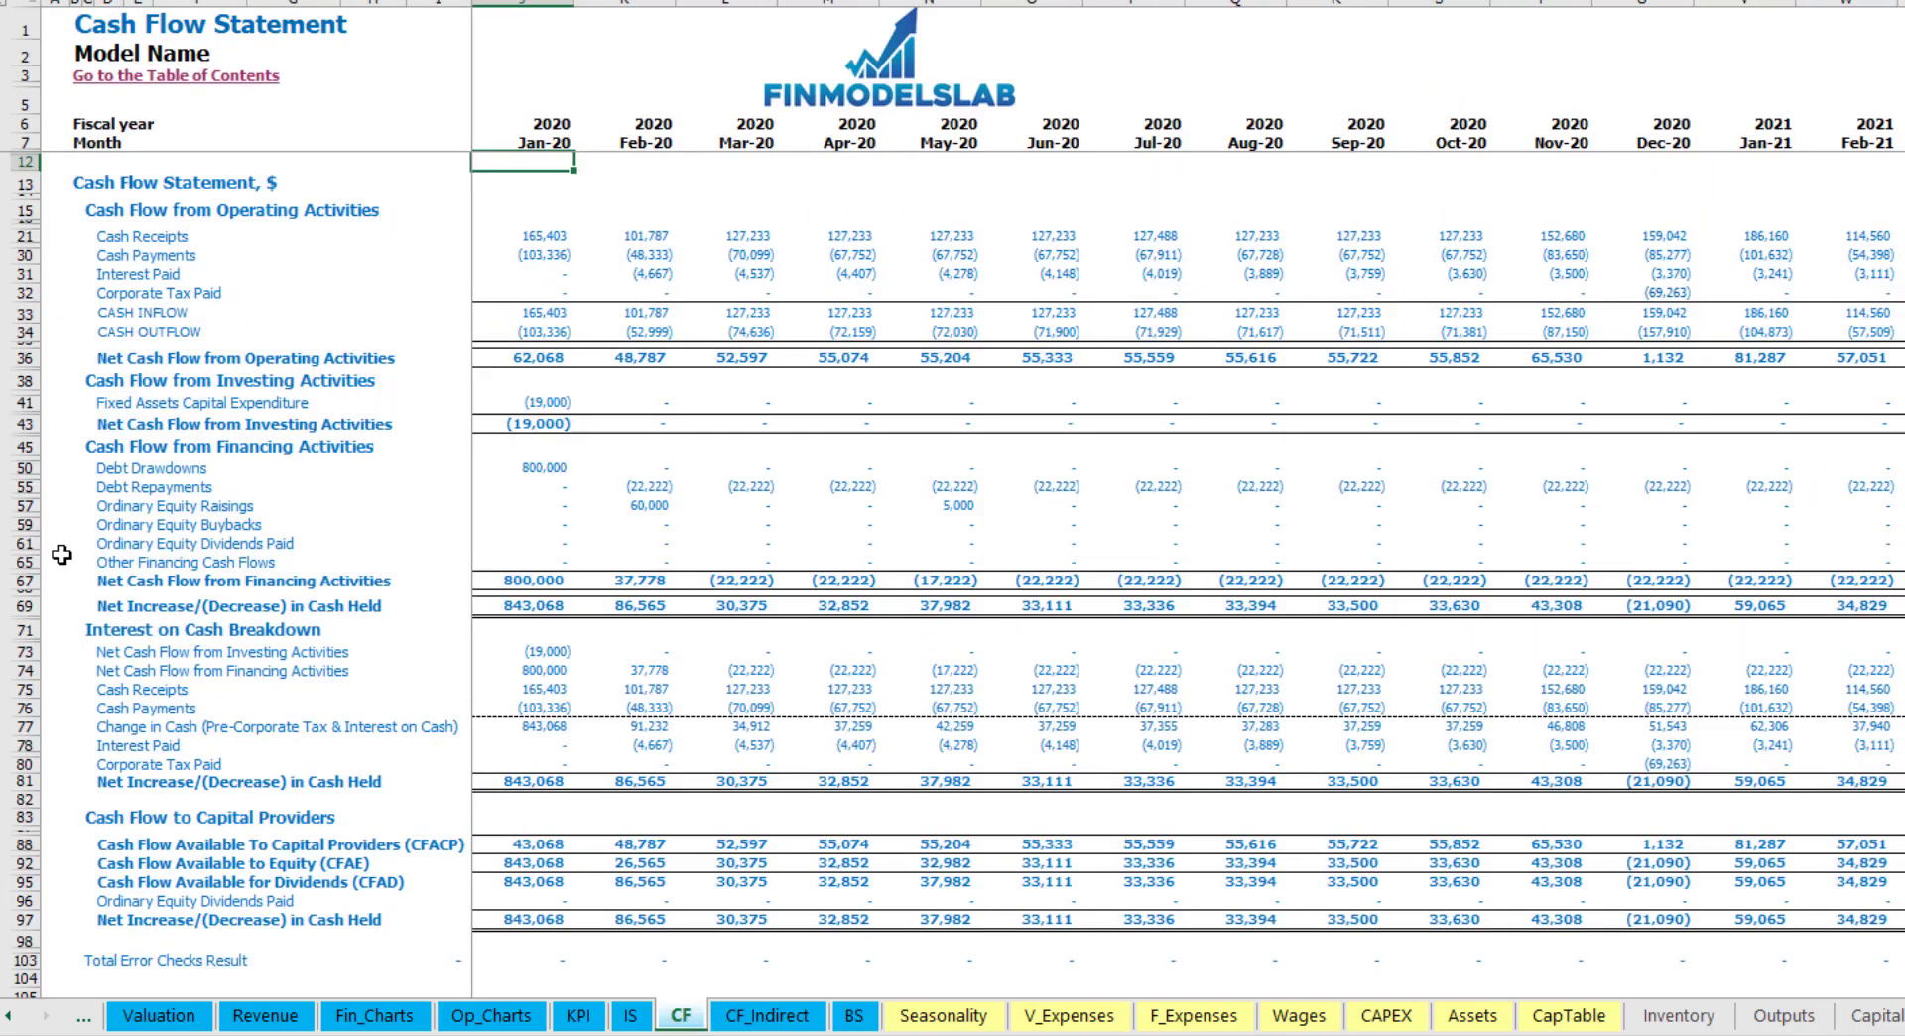
left_click(22, 505)
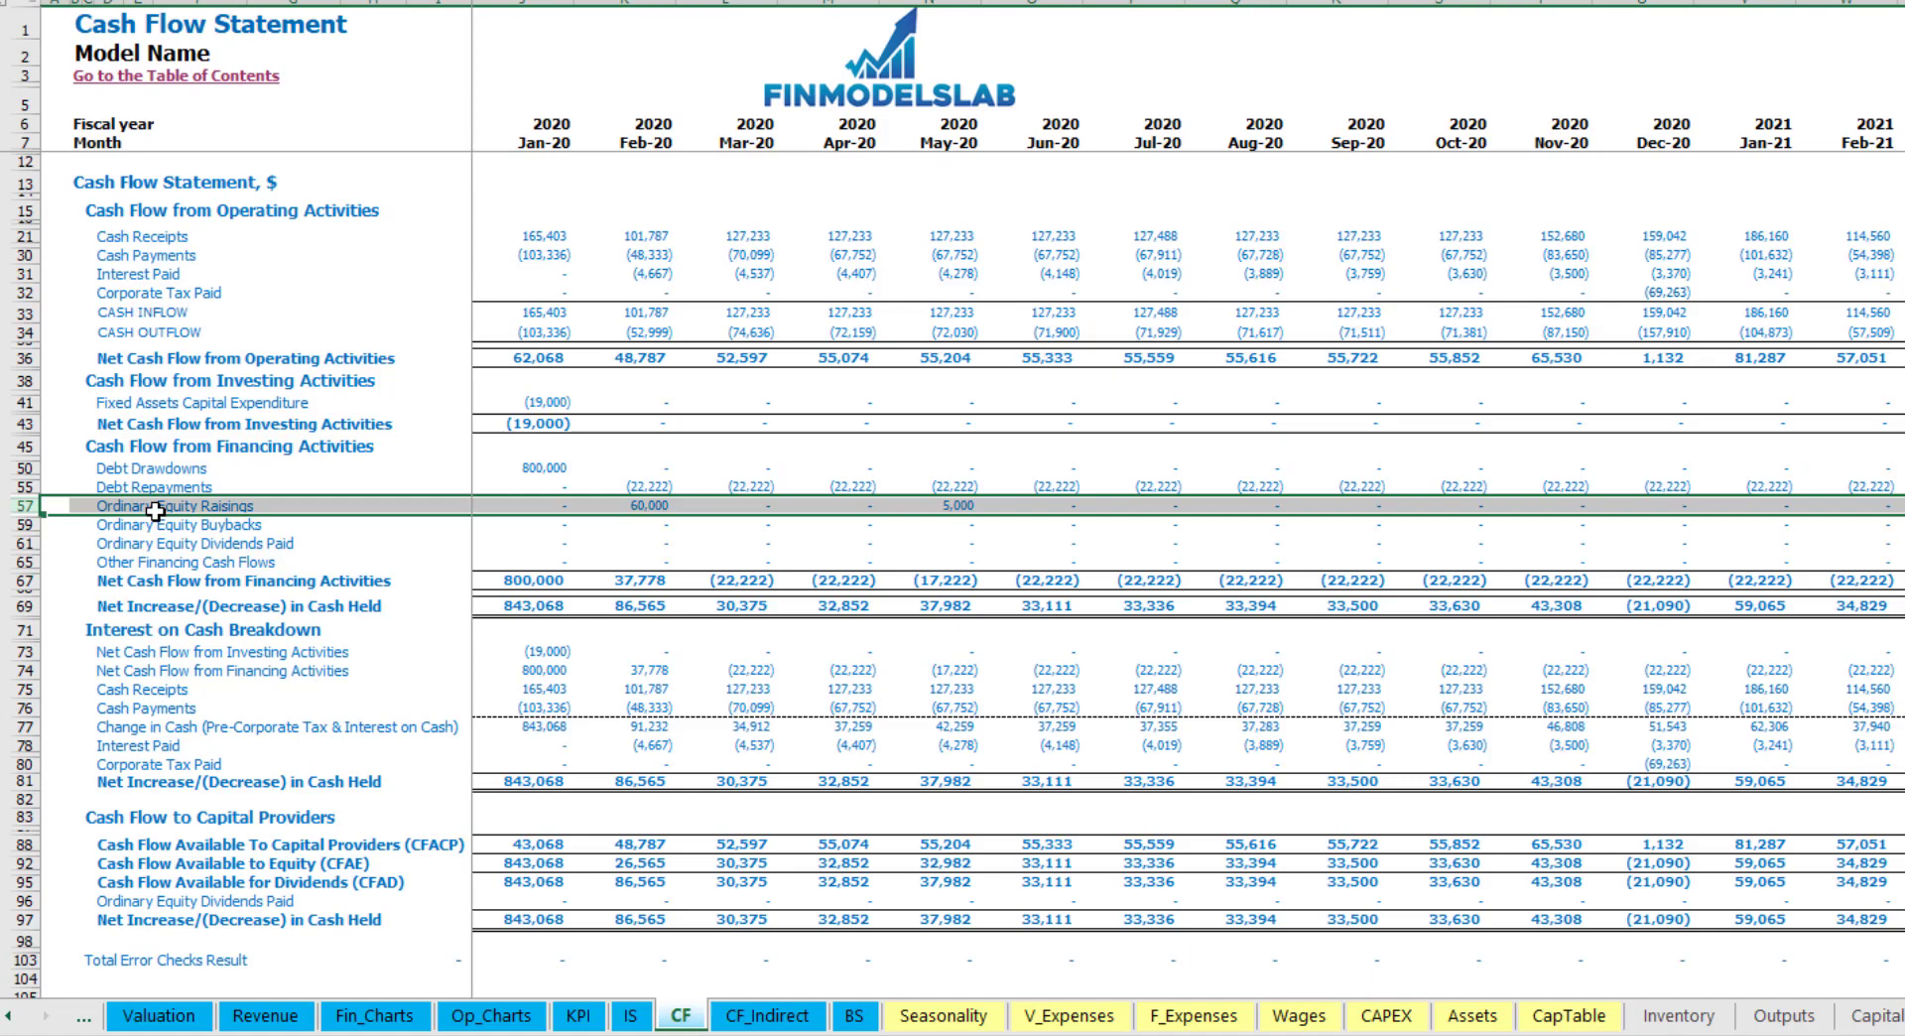
left_click(653, 508)
left_click(955, 505)
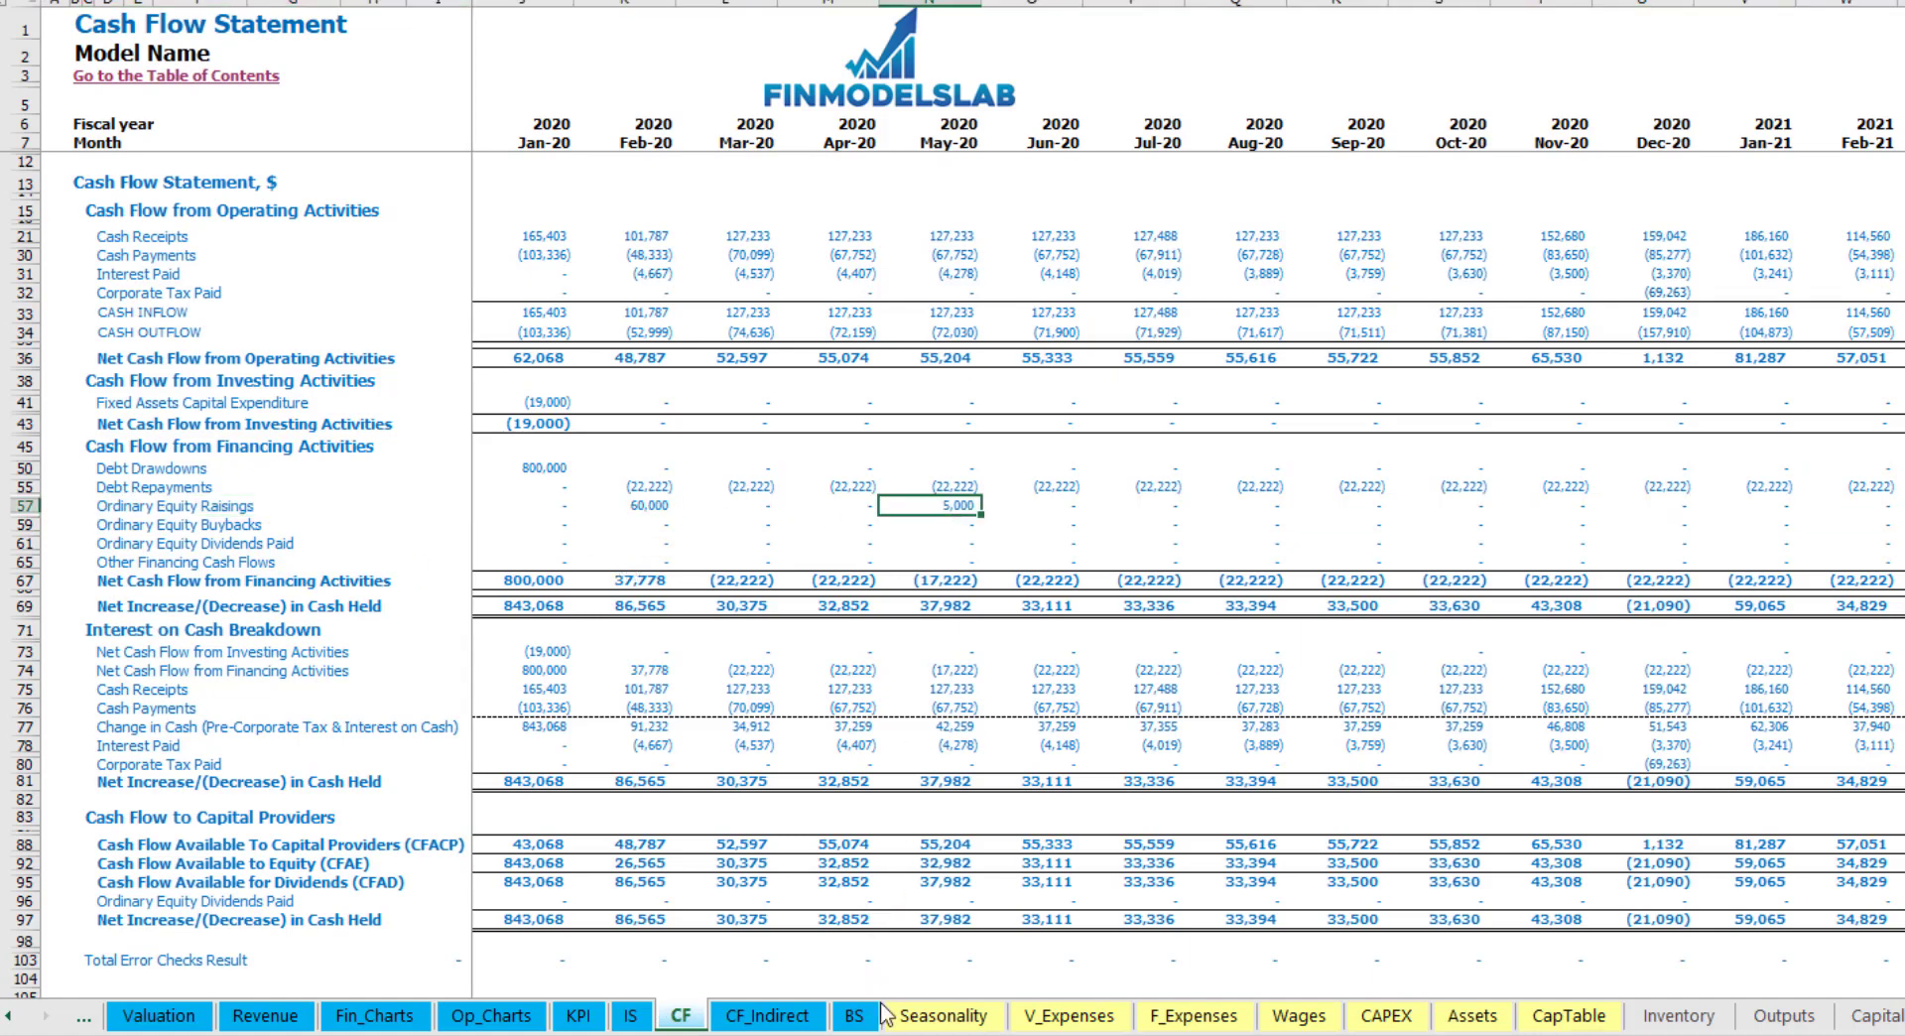
left_click(855, 1014)
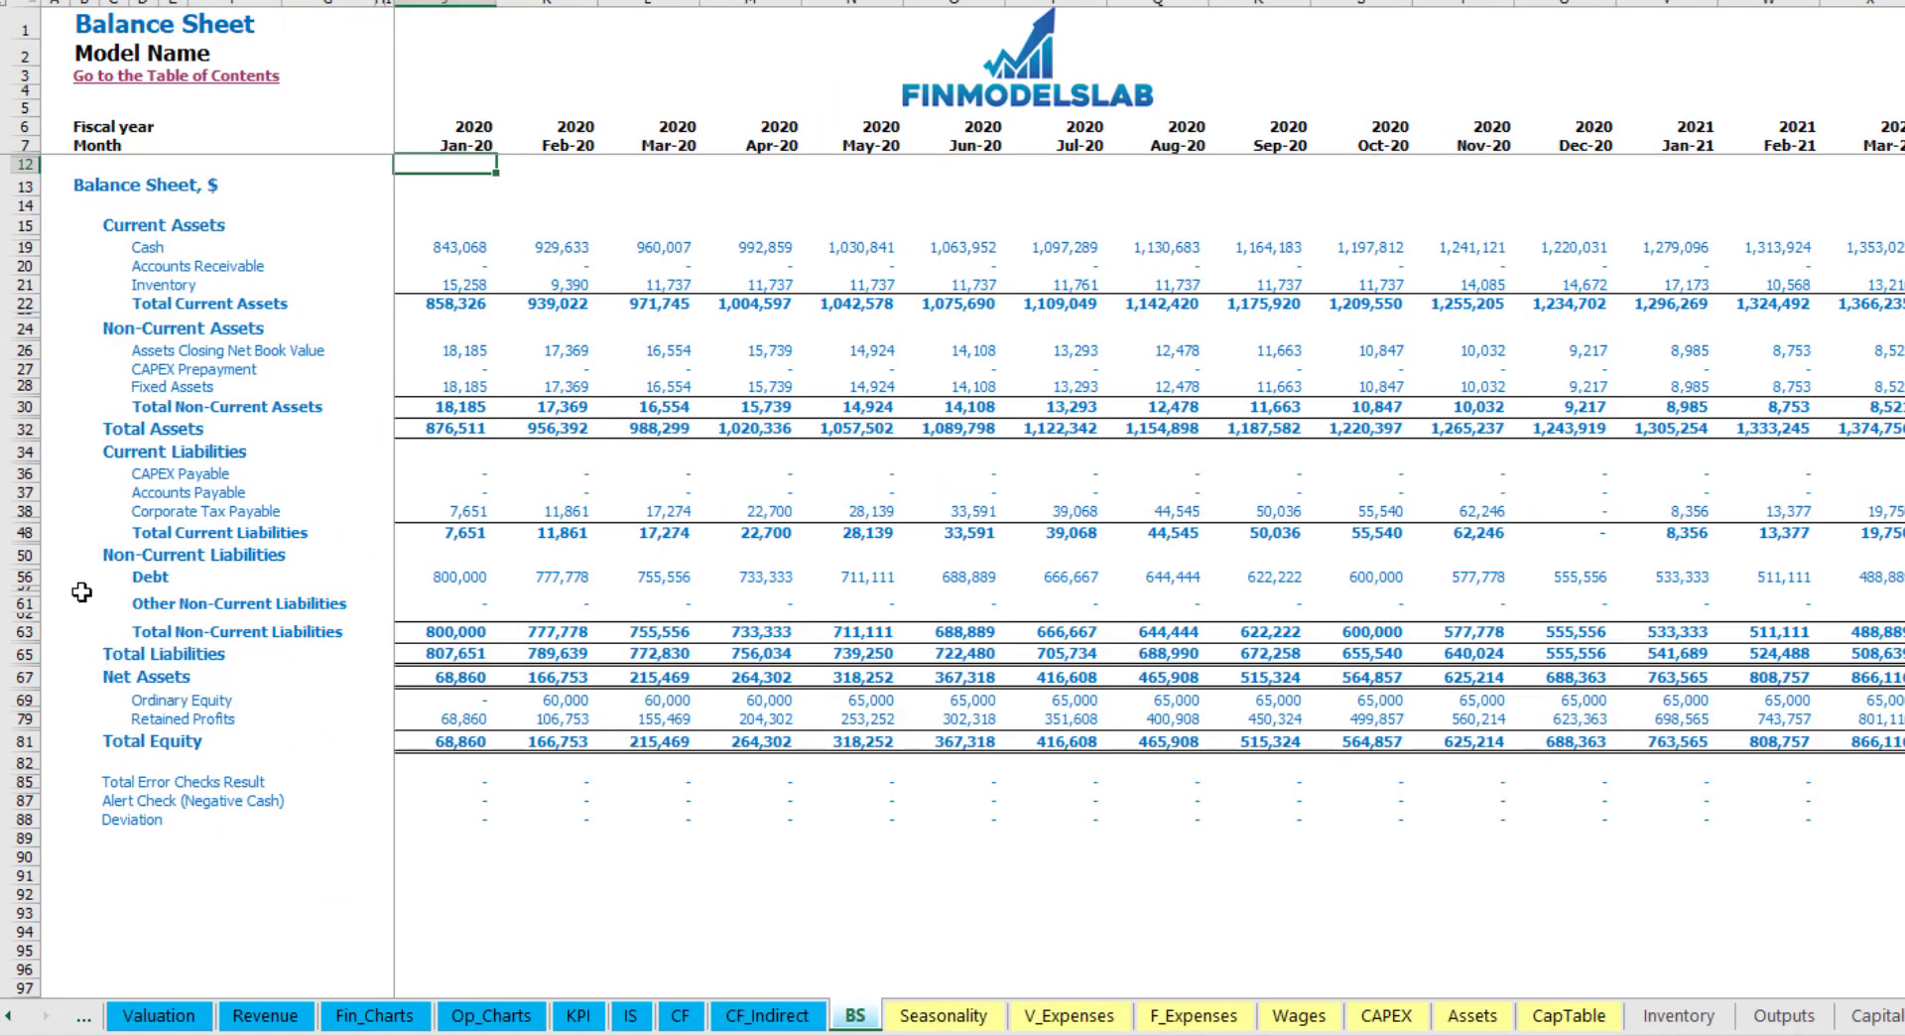
left_click(29, 701)
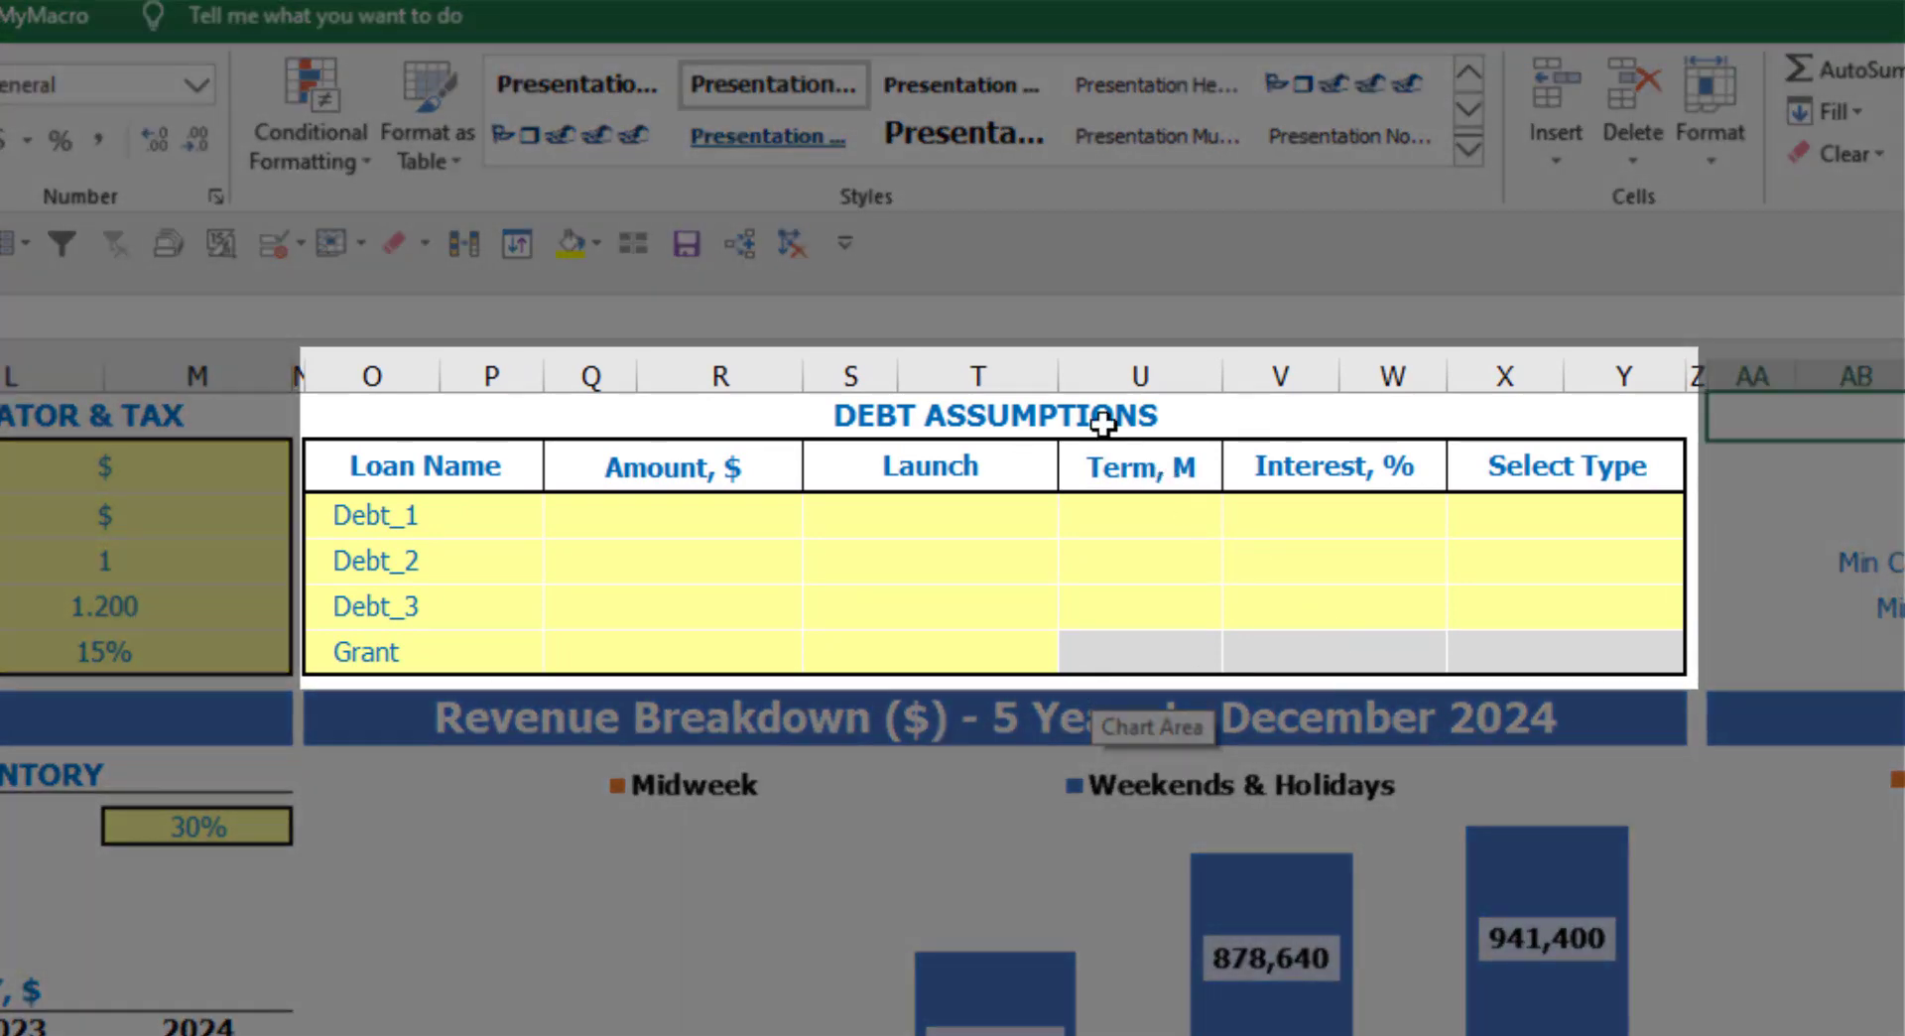
- In the dashboard's Debt Assumptions, try the Annuity repayment type for Debt_1 and settle on Usual
left_click(1098, 413)
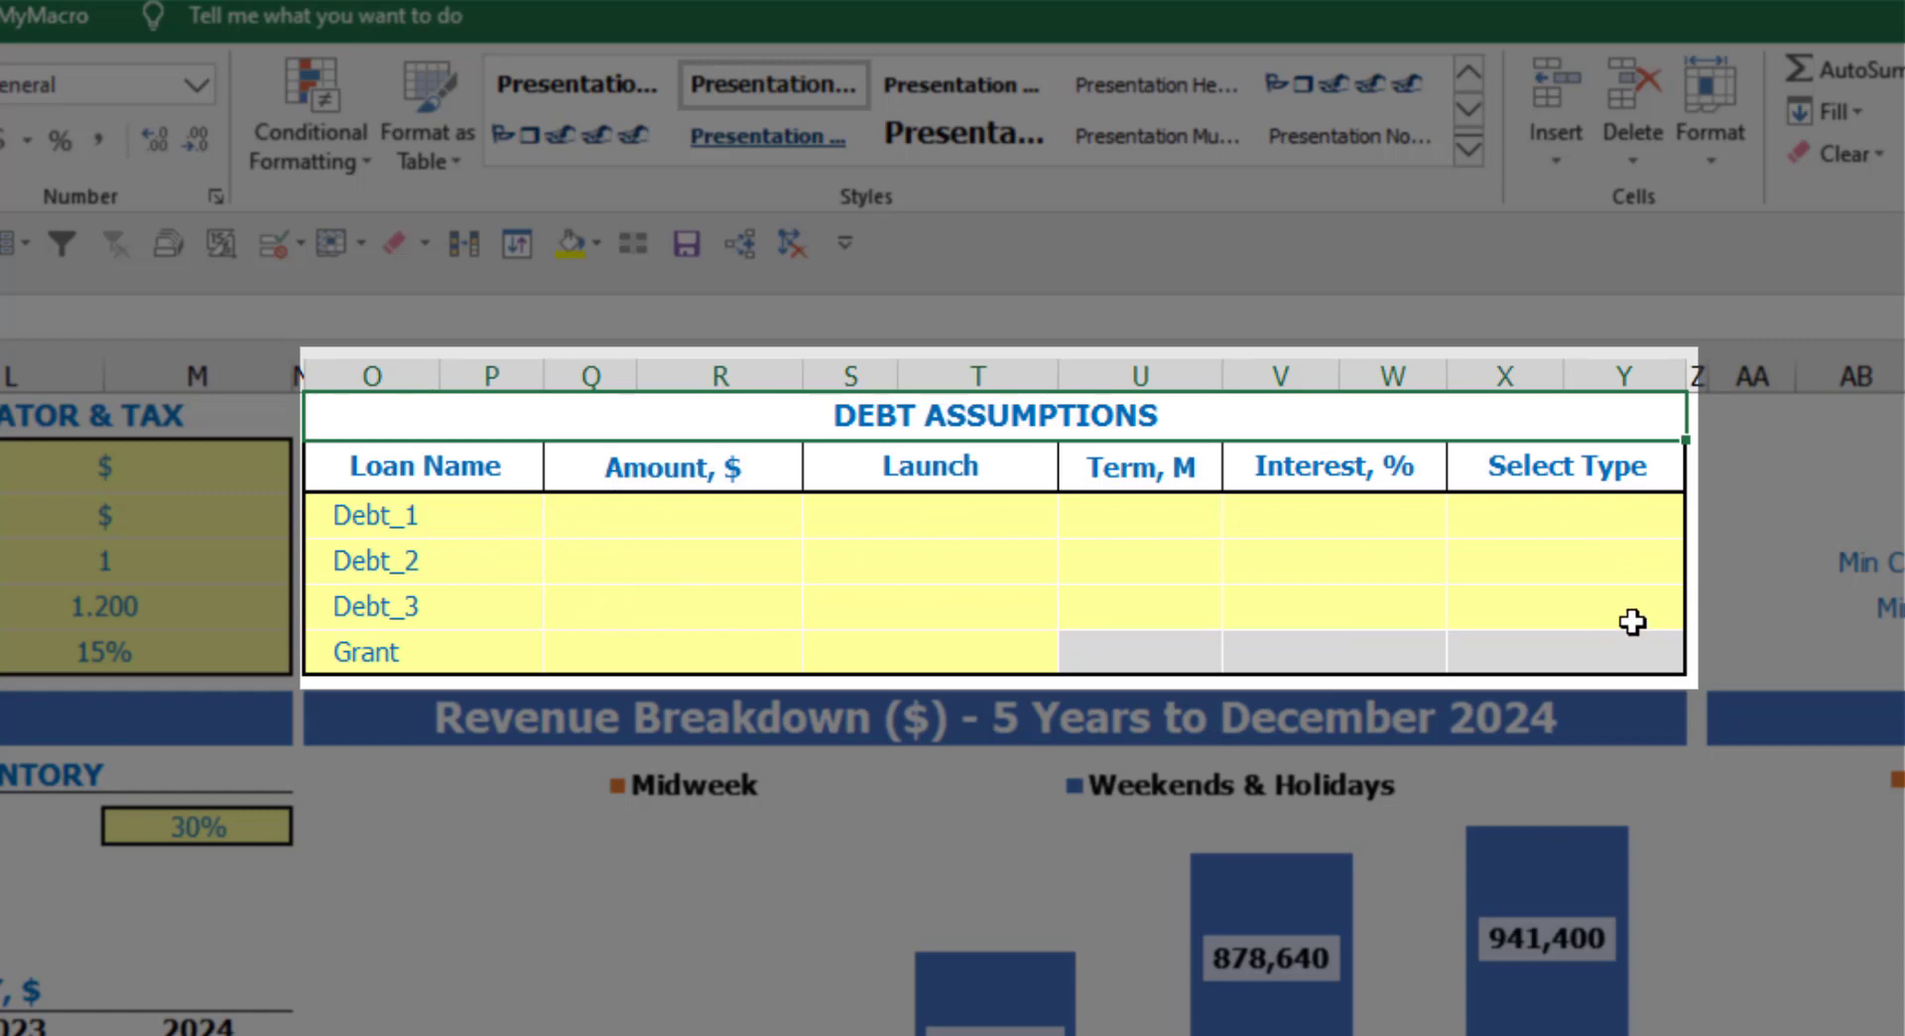
left_click(1671, 508)
left_click(1703, 522)
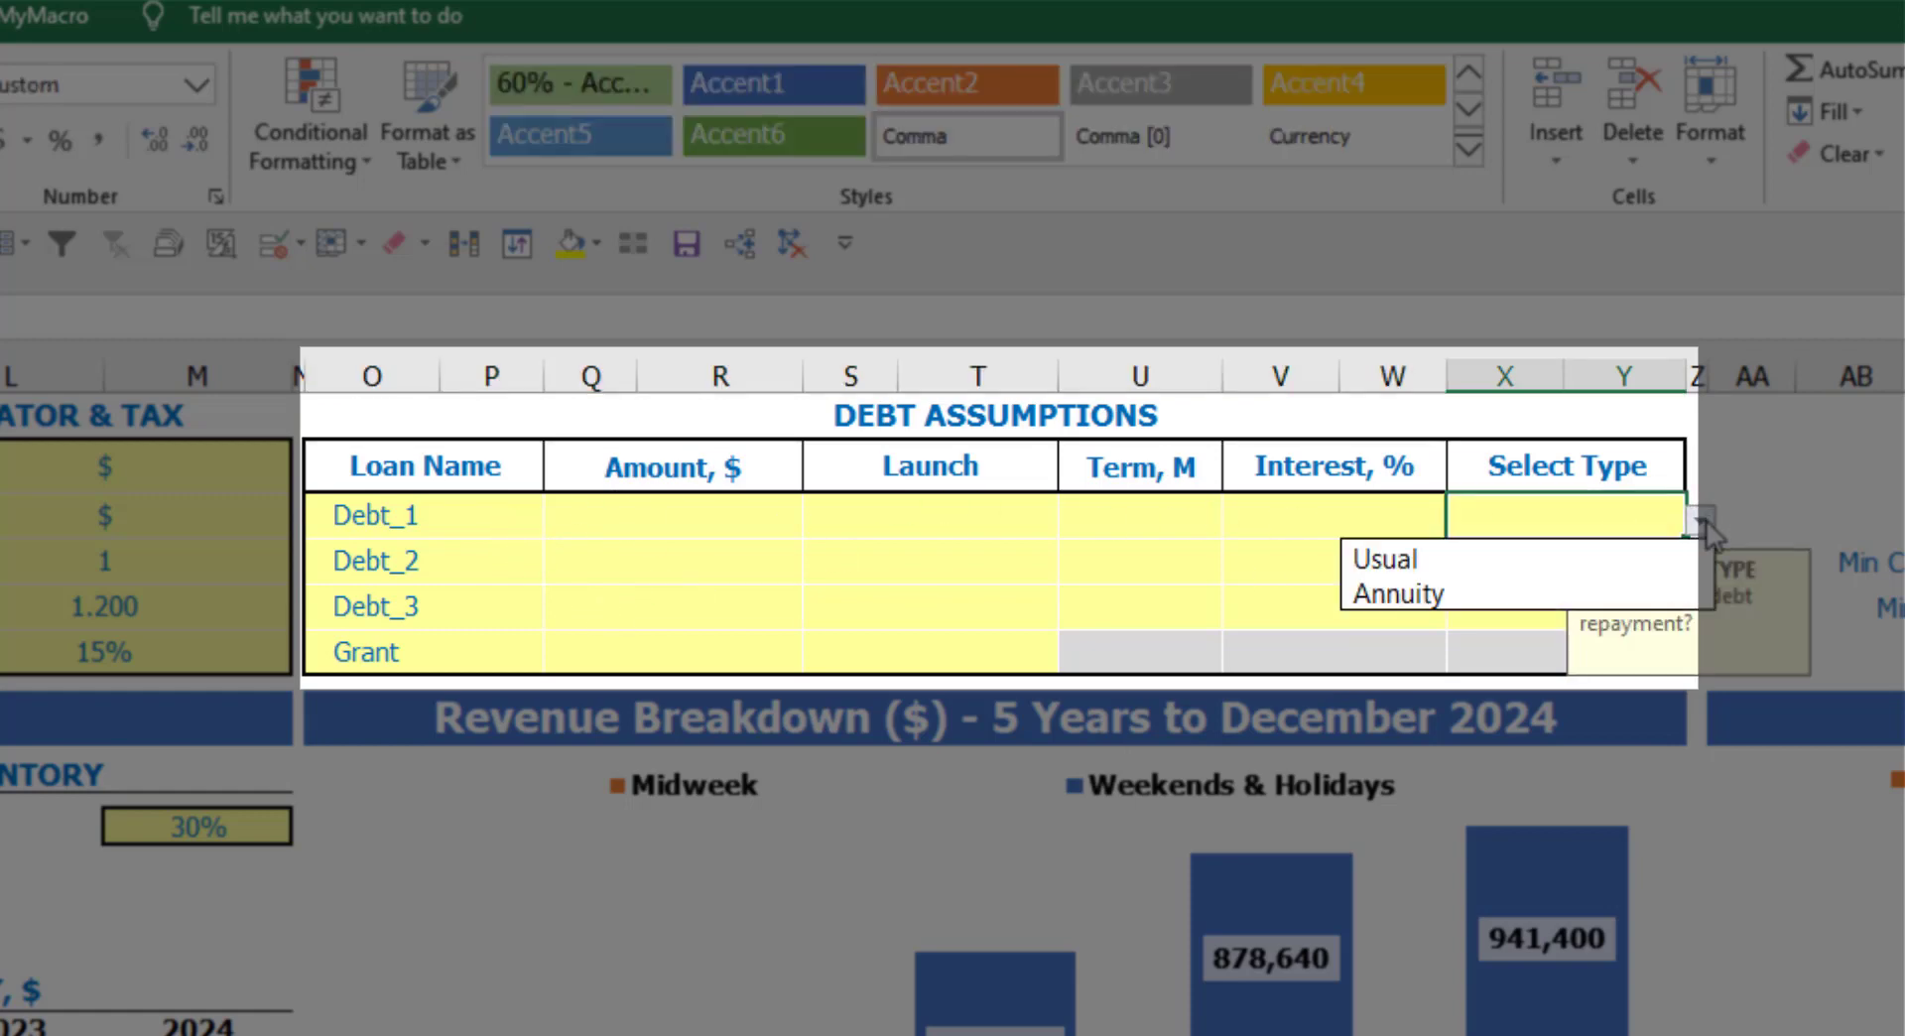
left_click(1656, 587)
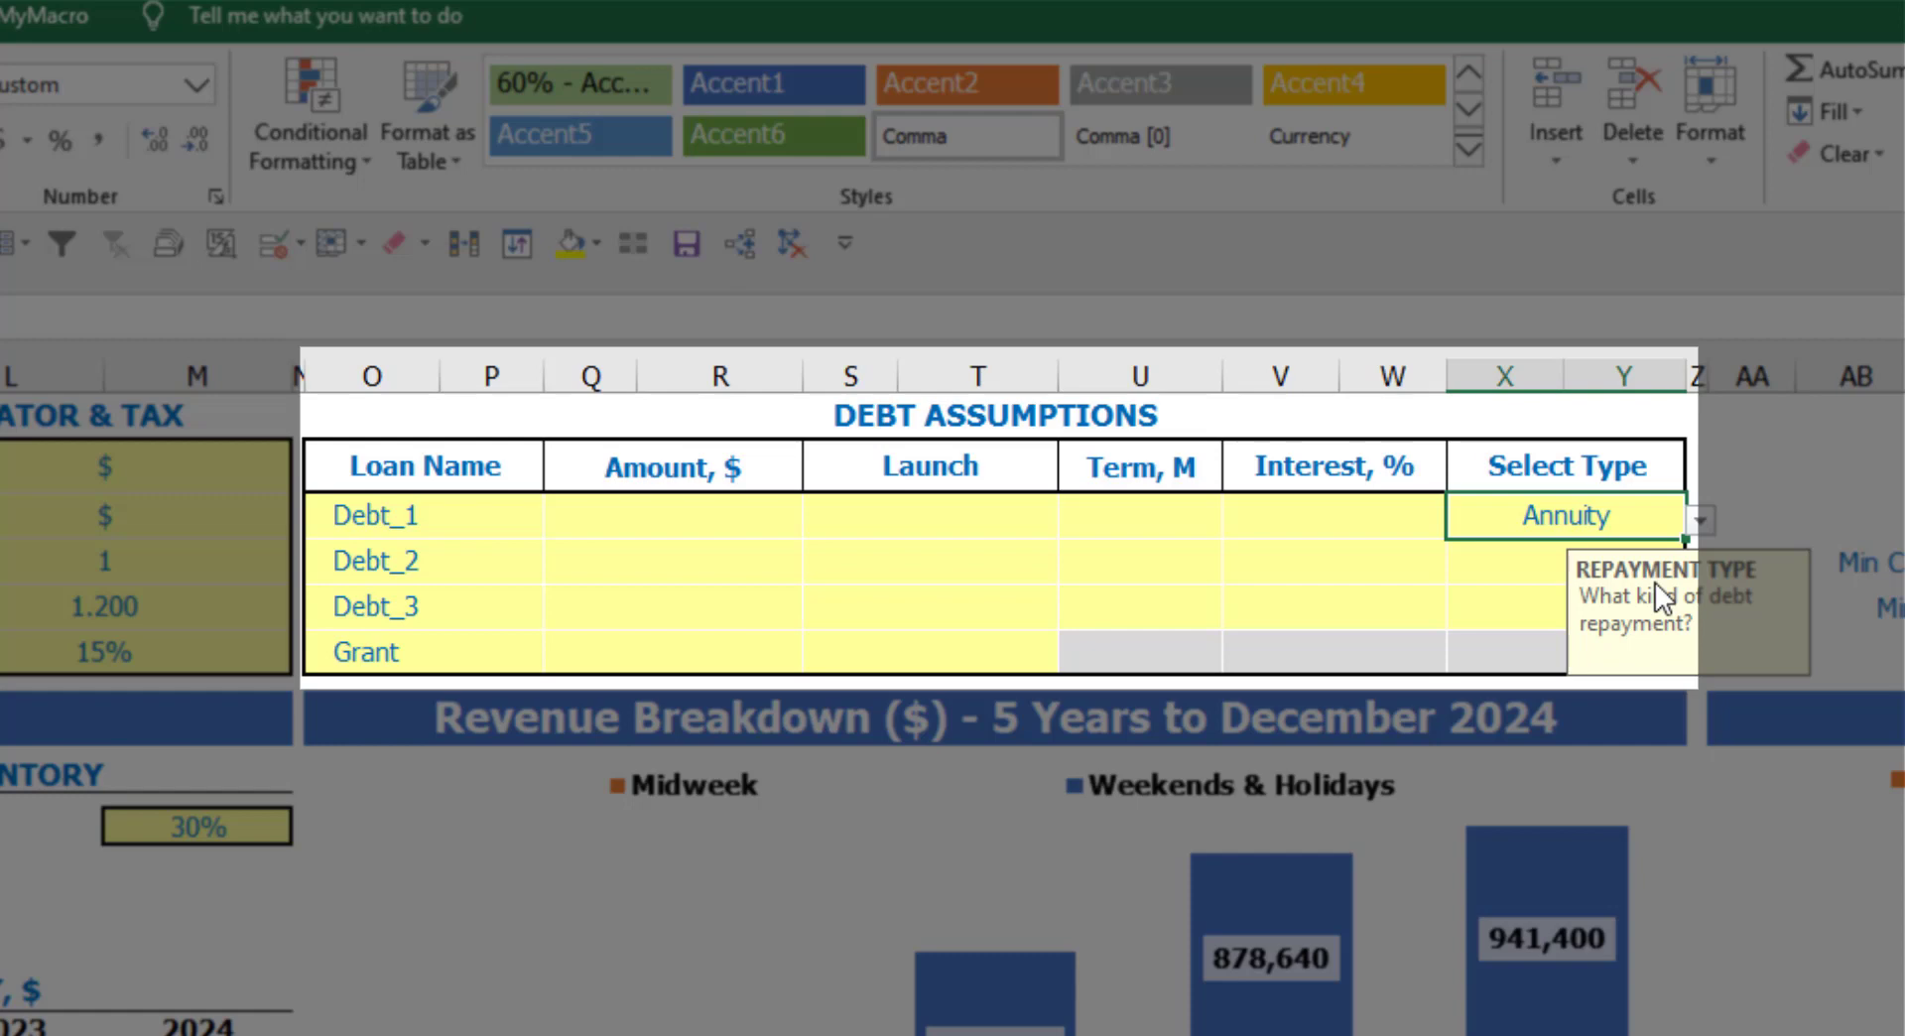
left_click(1701, 520)
left_click(1631, 560)
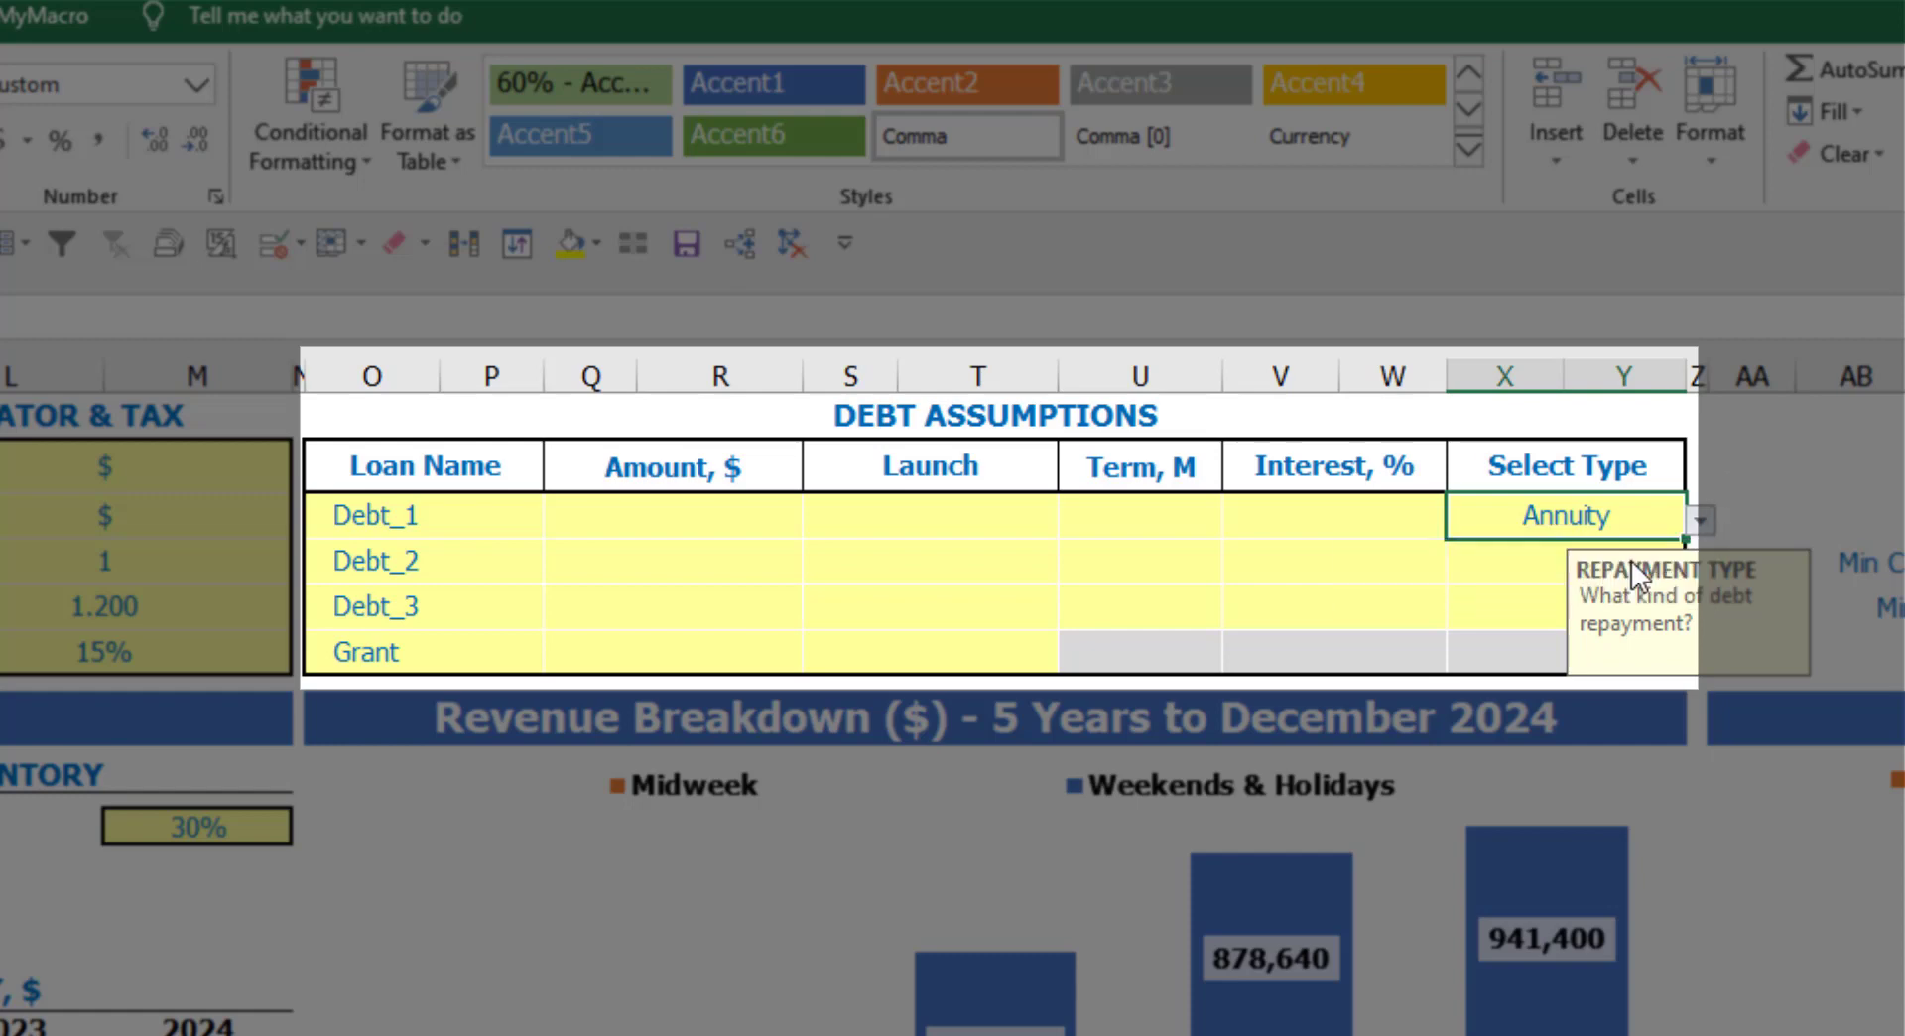
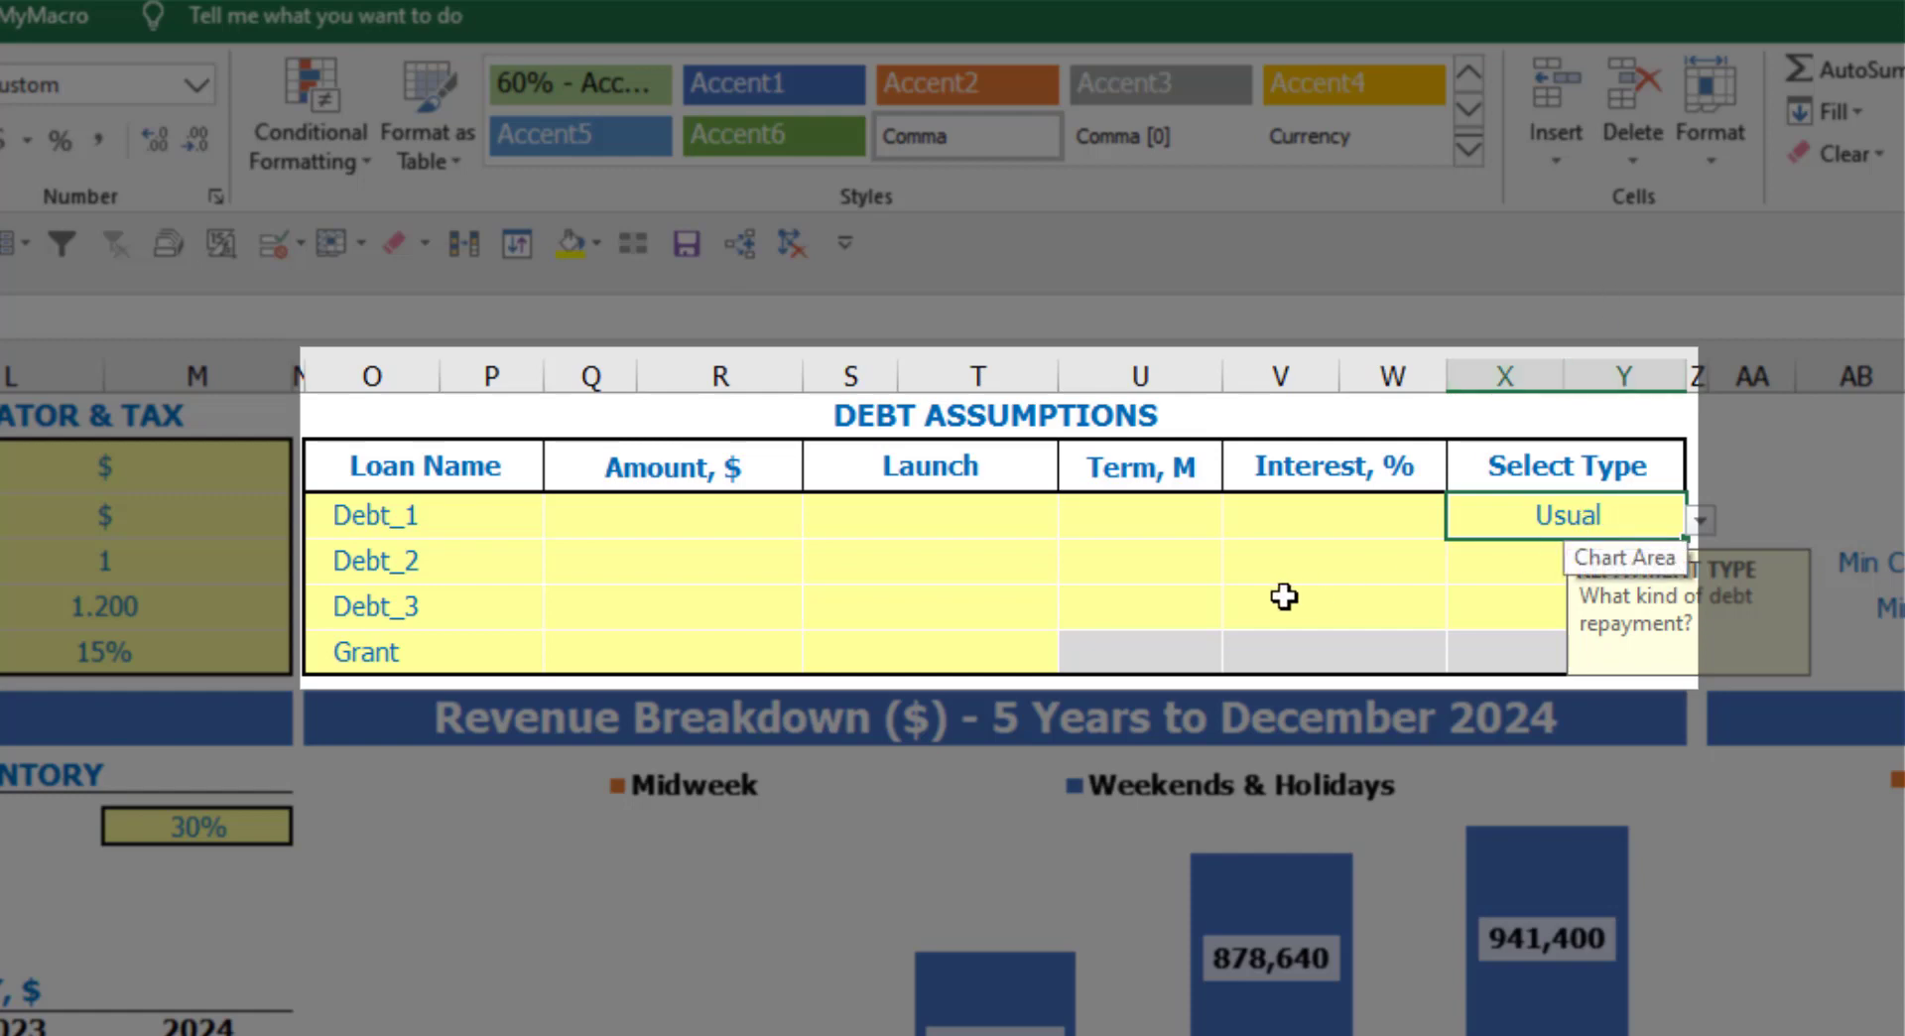
- Set Debt_1's loan amount to 1,000,000 and its launch date to Feb-20
left_click(755, 516)
type("1,00")
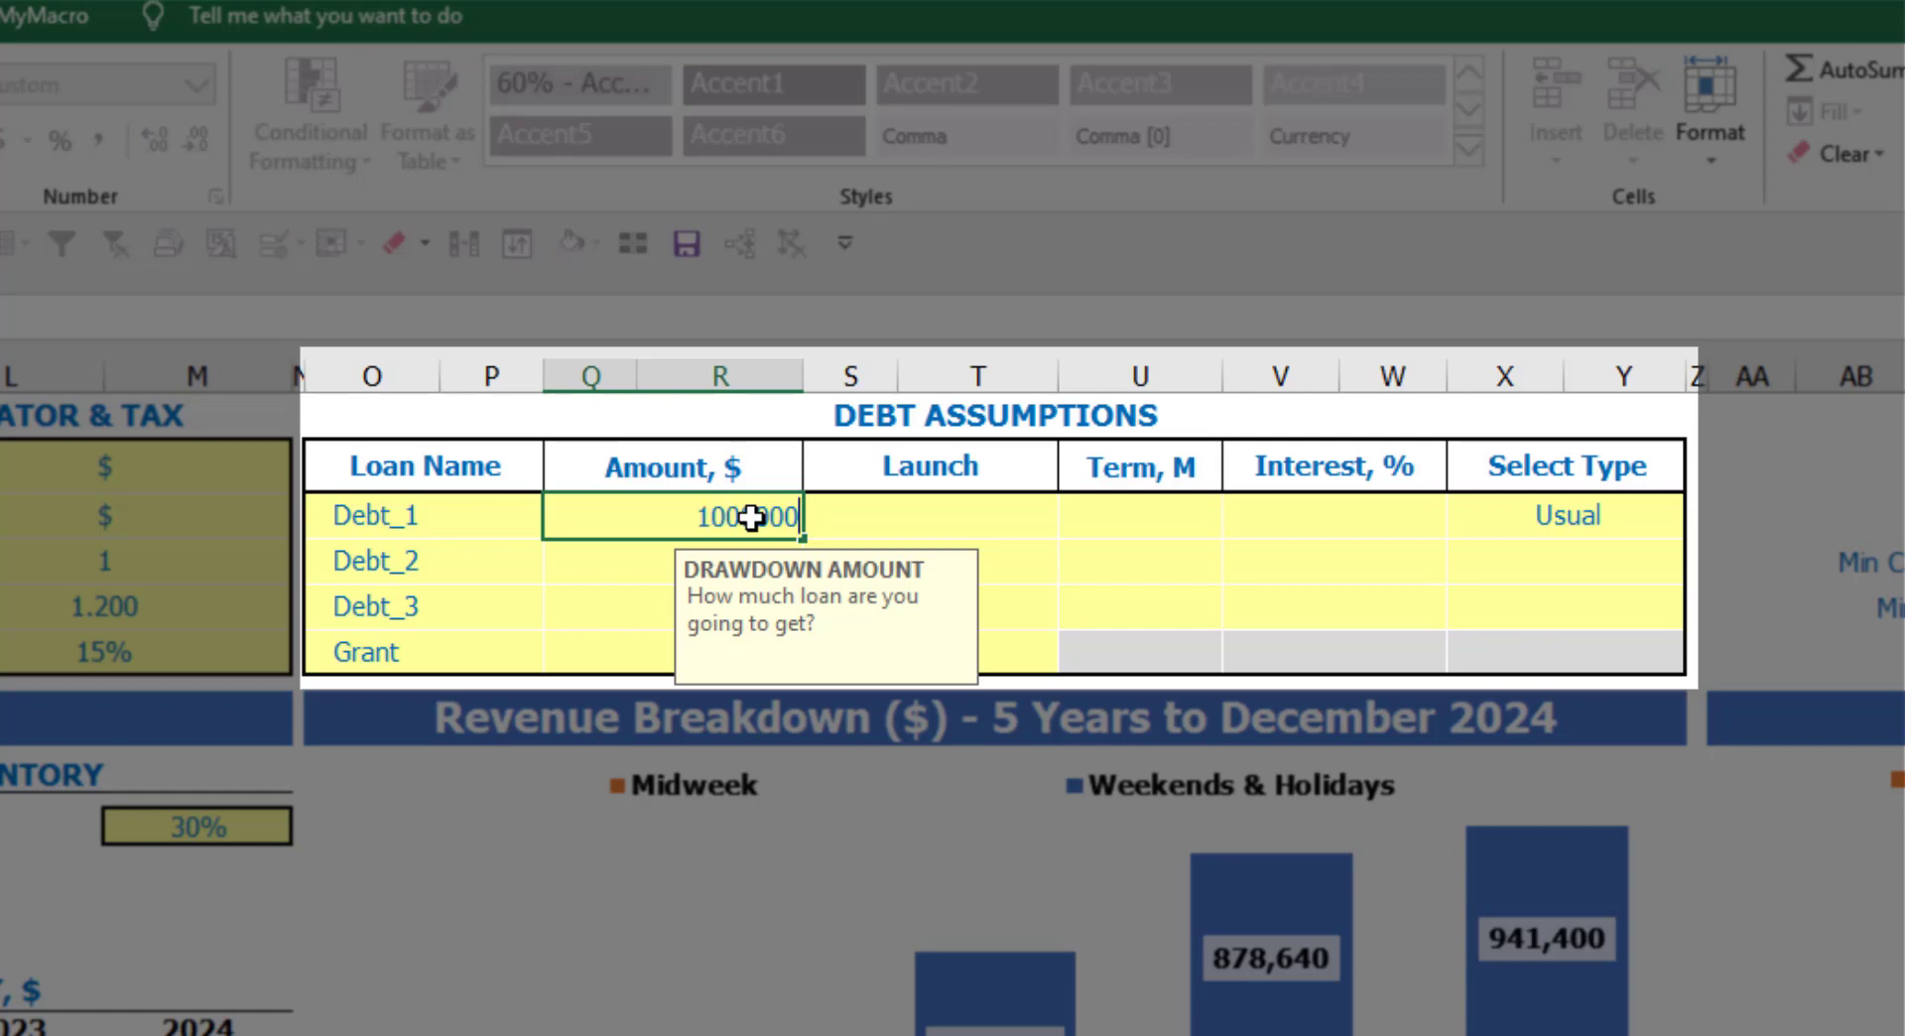
type("0,000")
key("Return")
left_click(1054, 514)
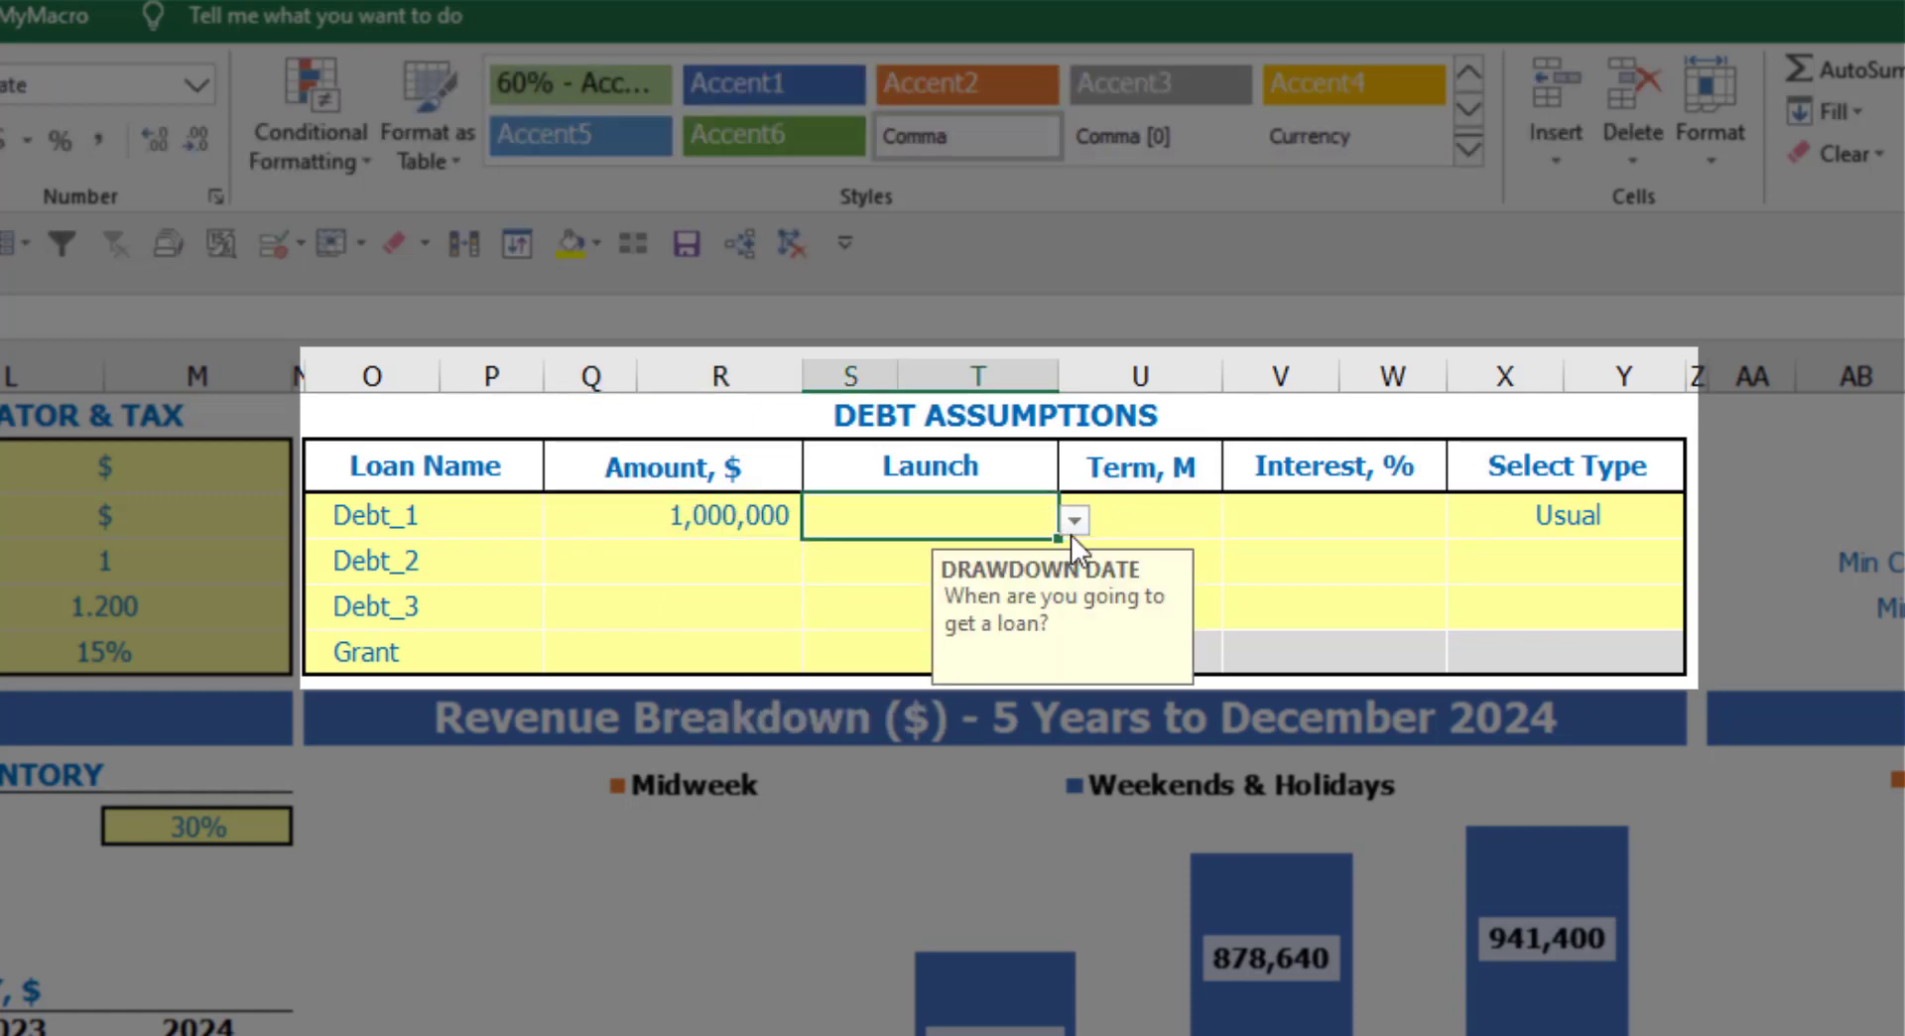
left_click(1074, 524)
left_click(991, 594)
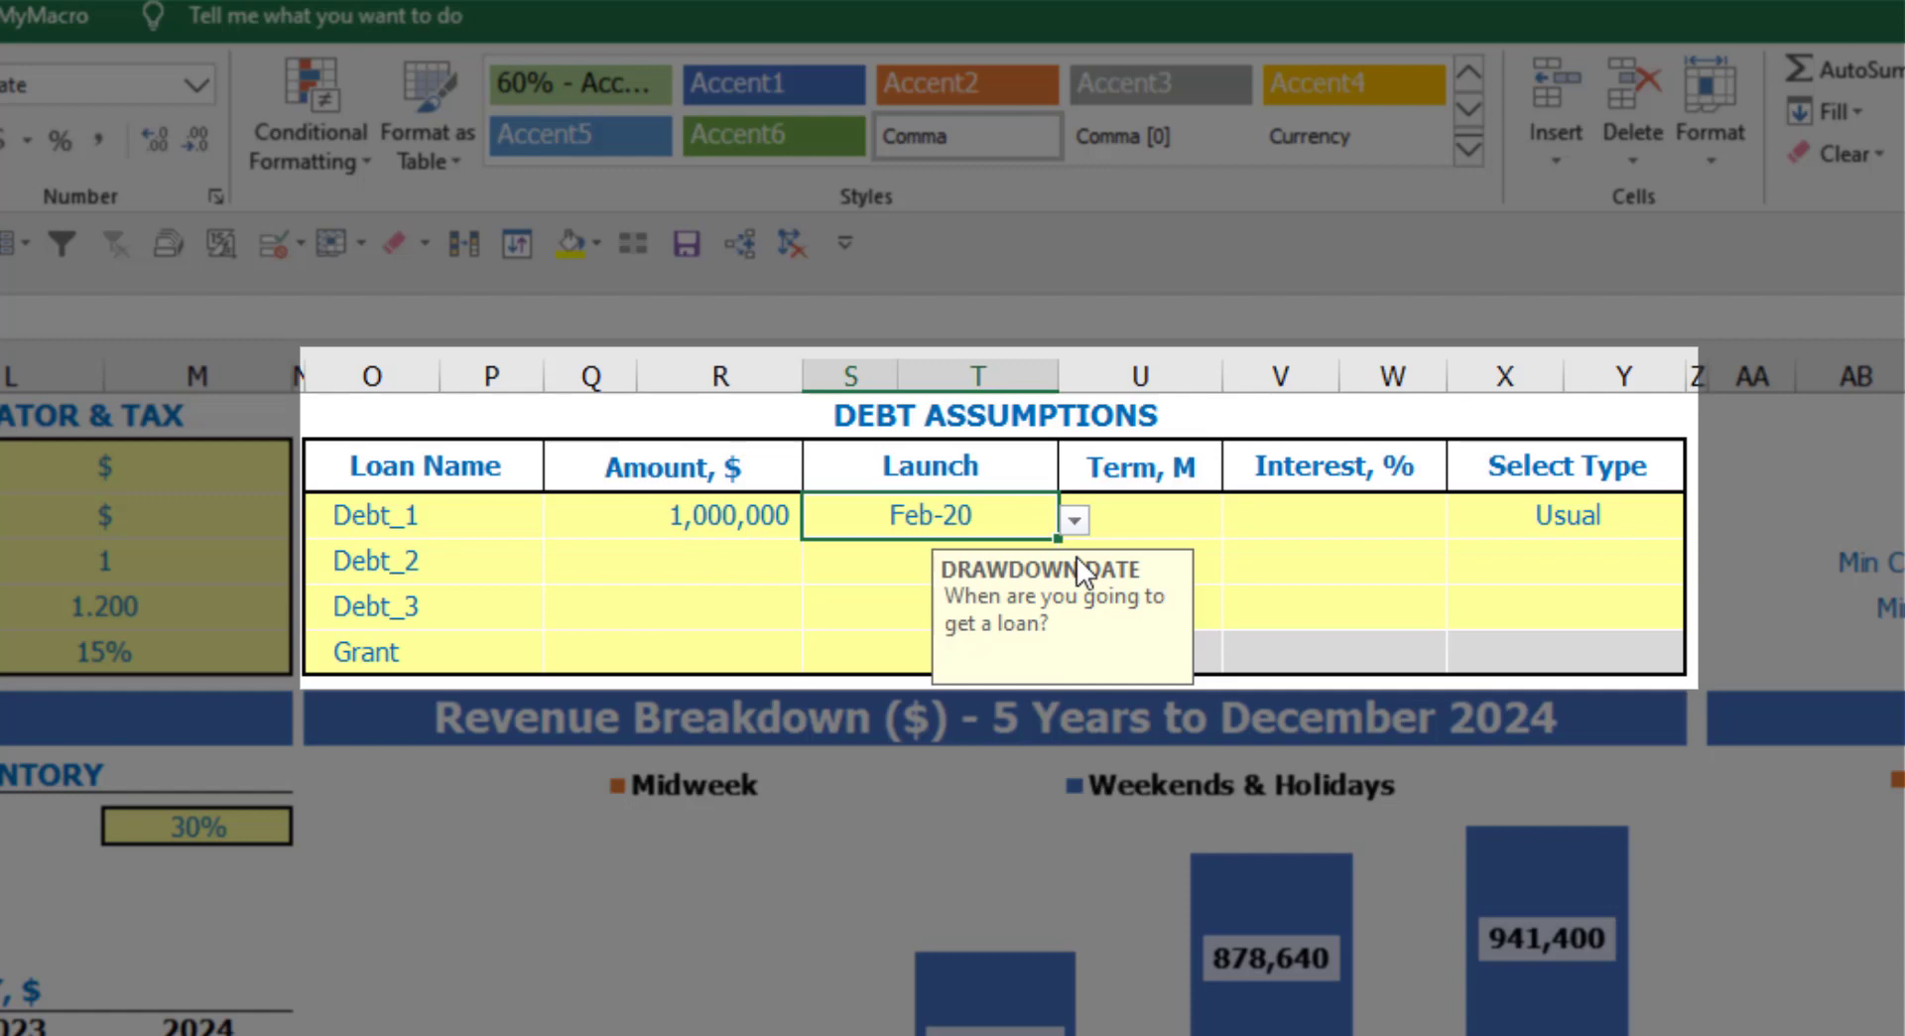
- Give Debt_1 a repayment term of 60 months and an annual interest rate of 5%
left_click(1143, 501)
type("60")
key("Return")
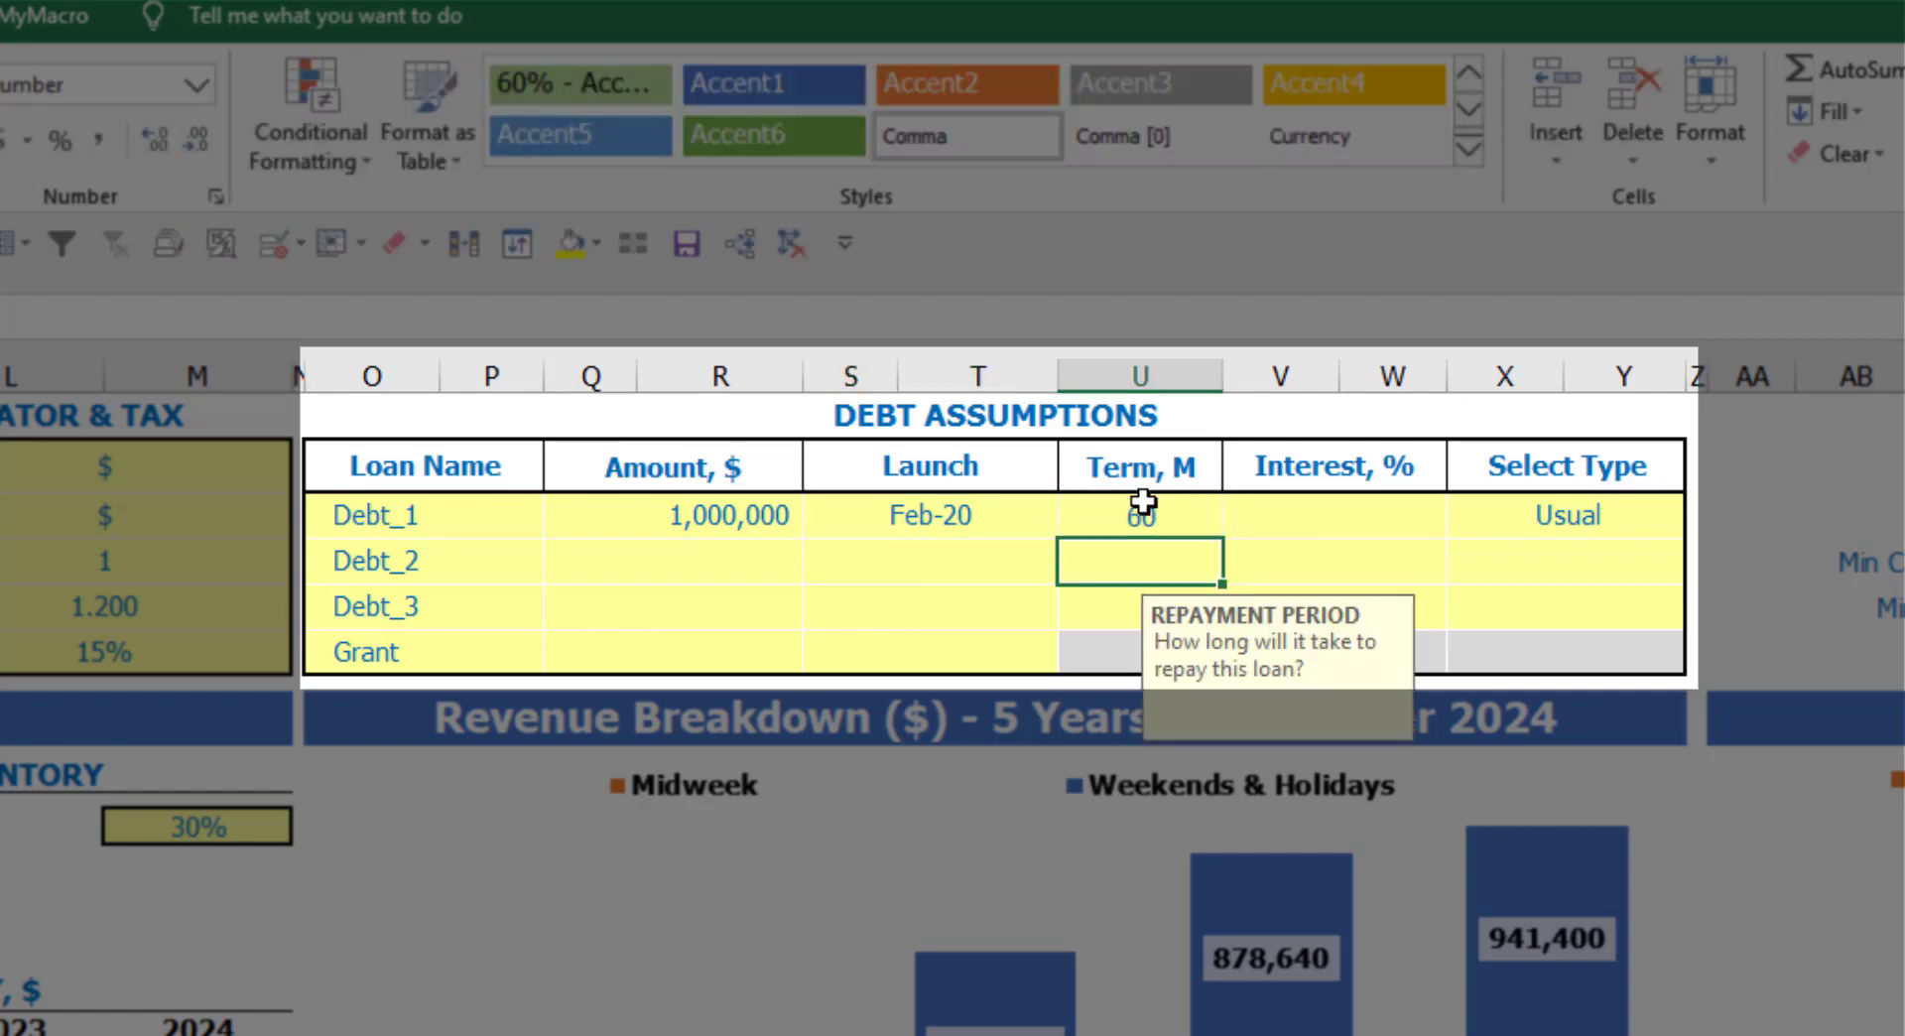
left_click(1255, 512)
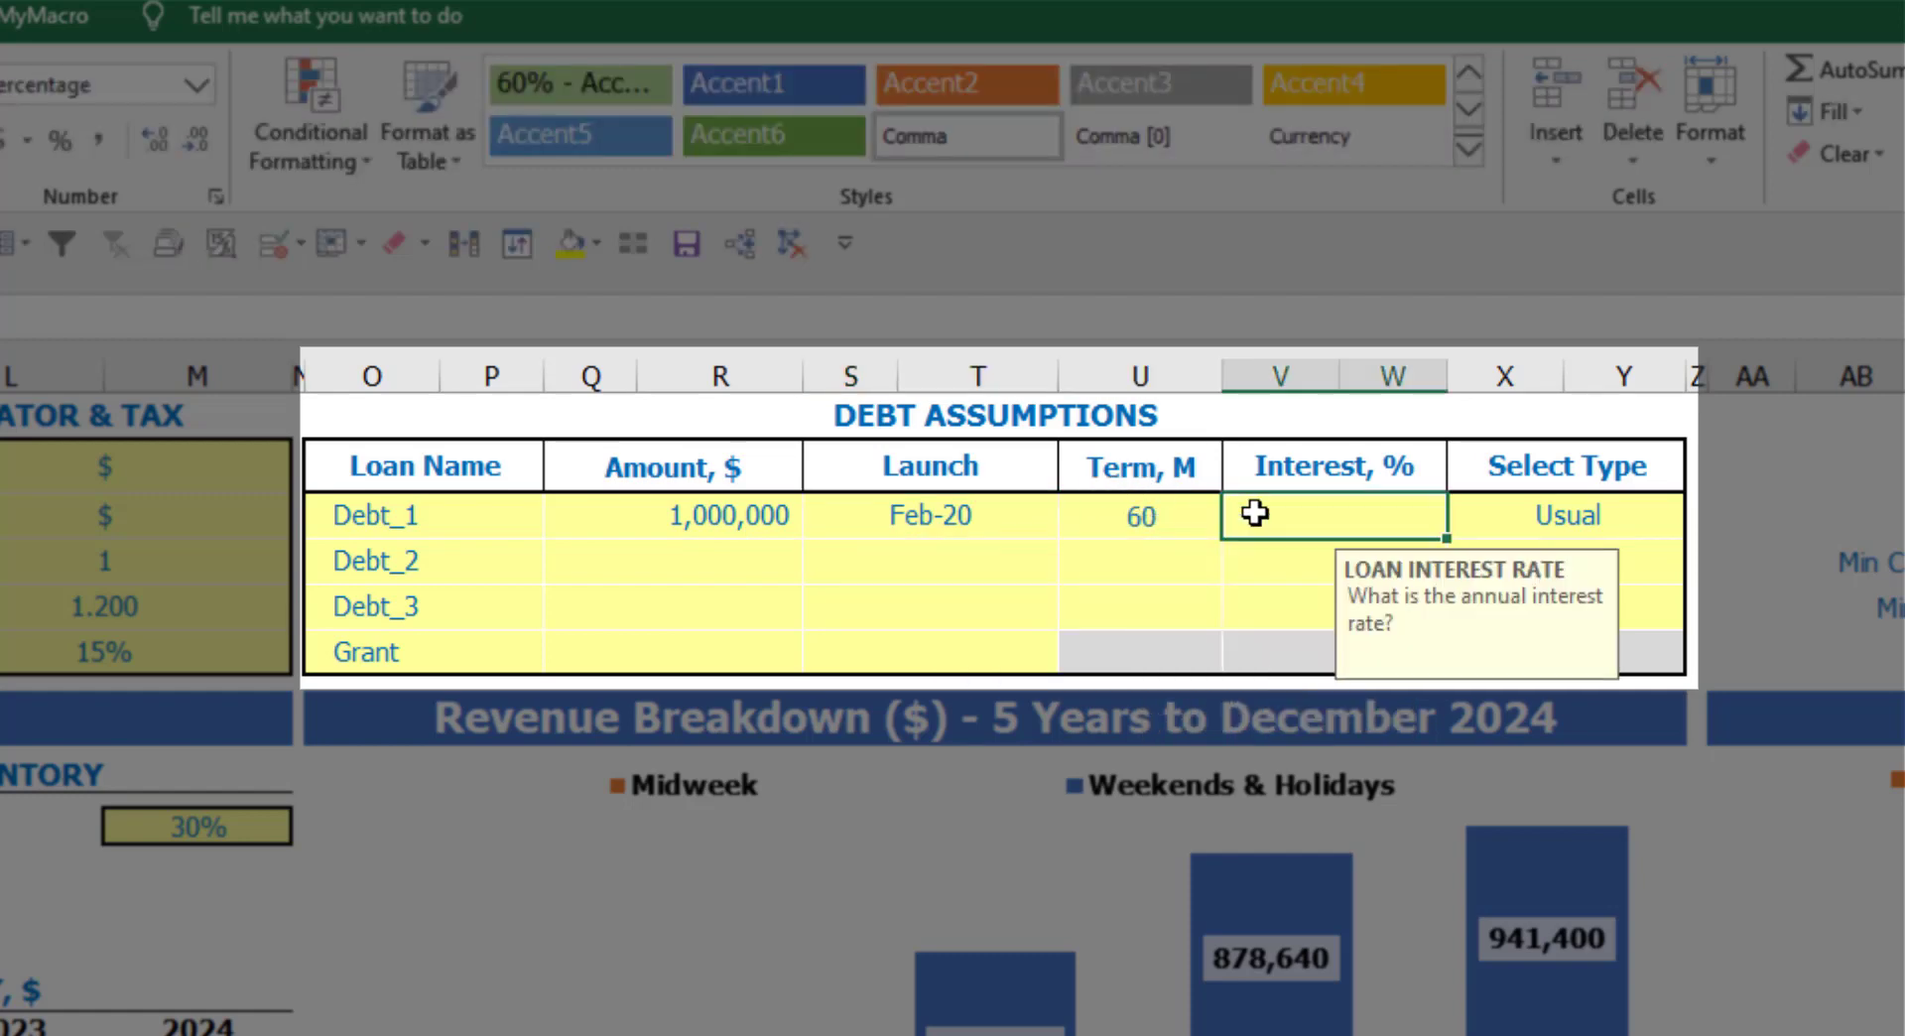
type("5")
key("Return")
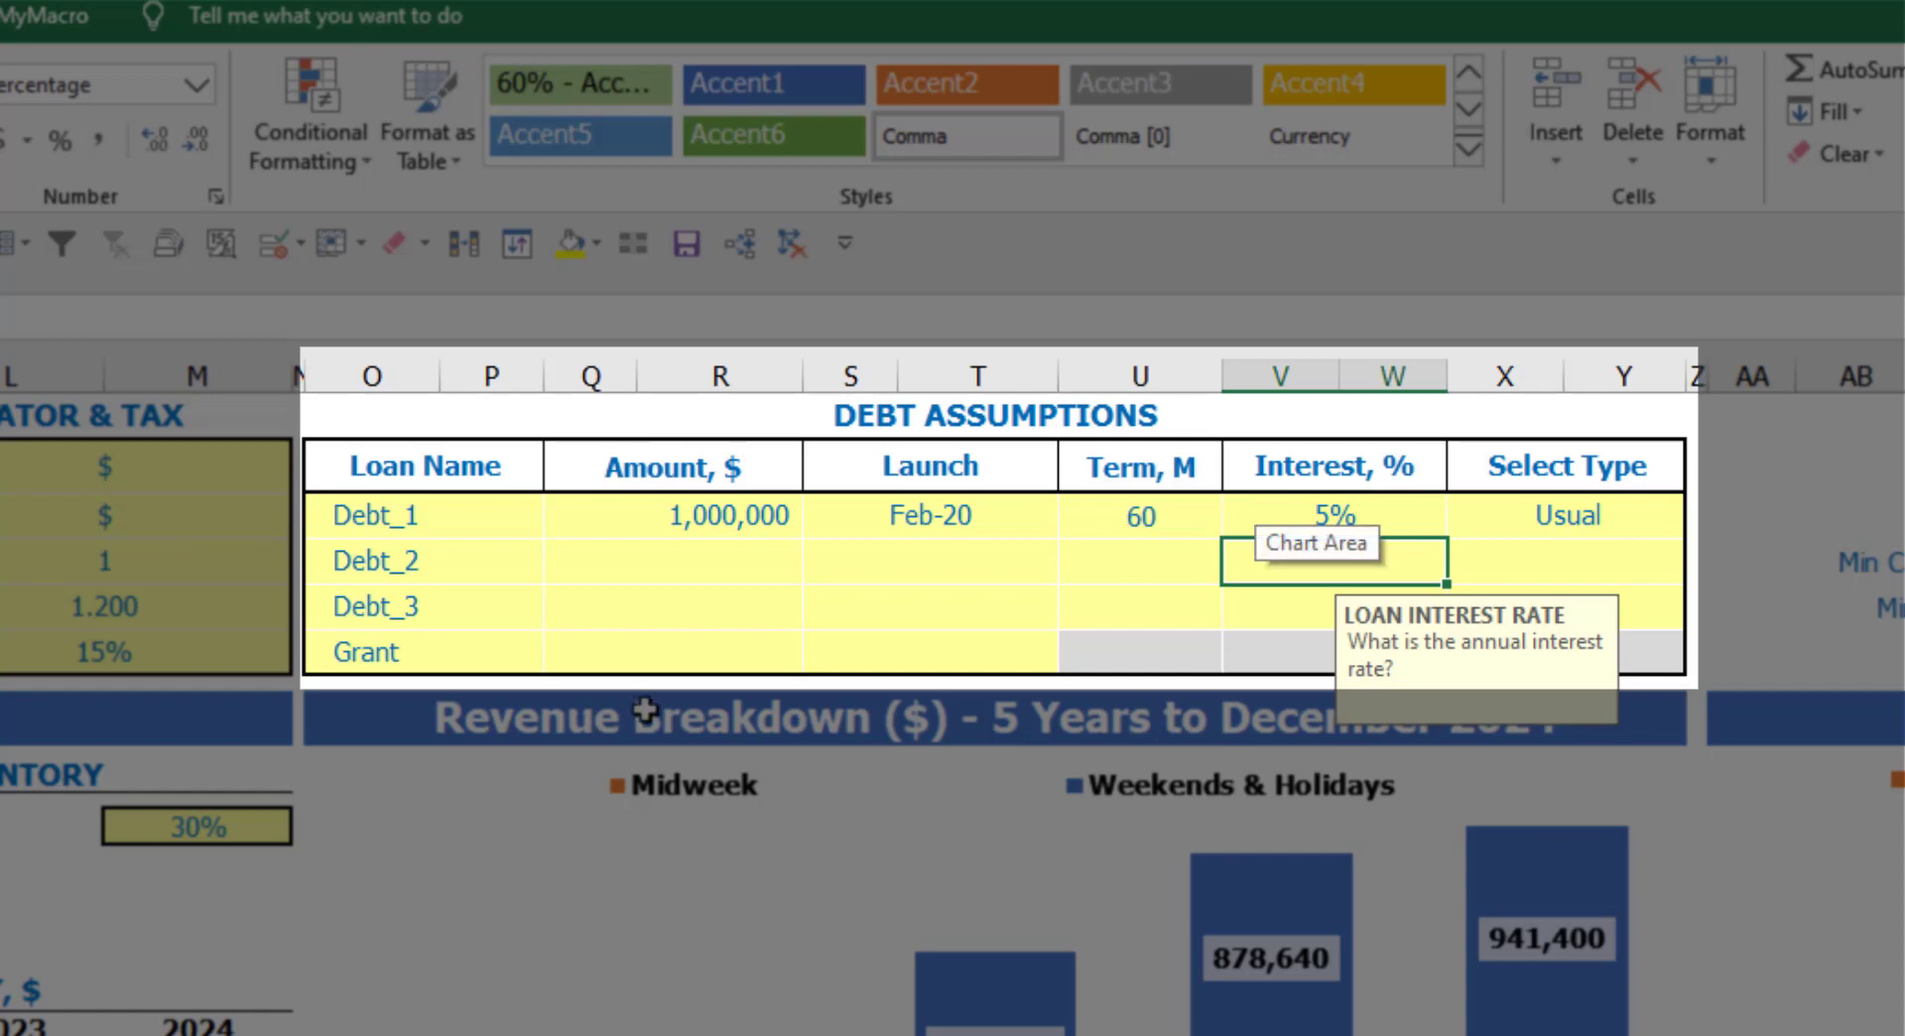
- Enter a grant of 500,000 in the Debt Assumptions with a launch date of Mar-20
left_click(702, 659)
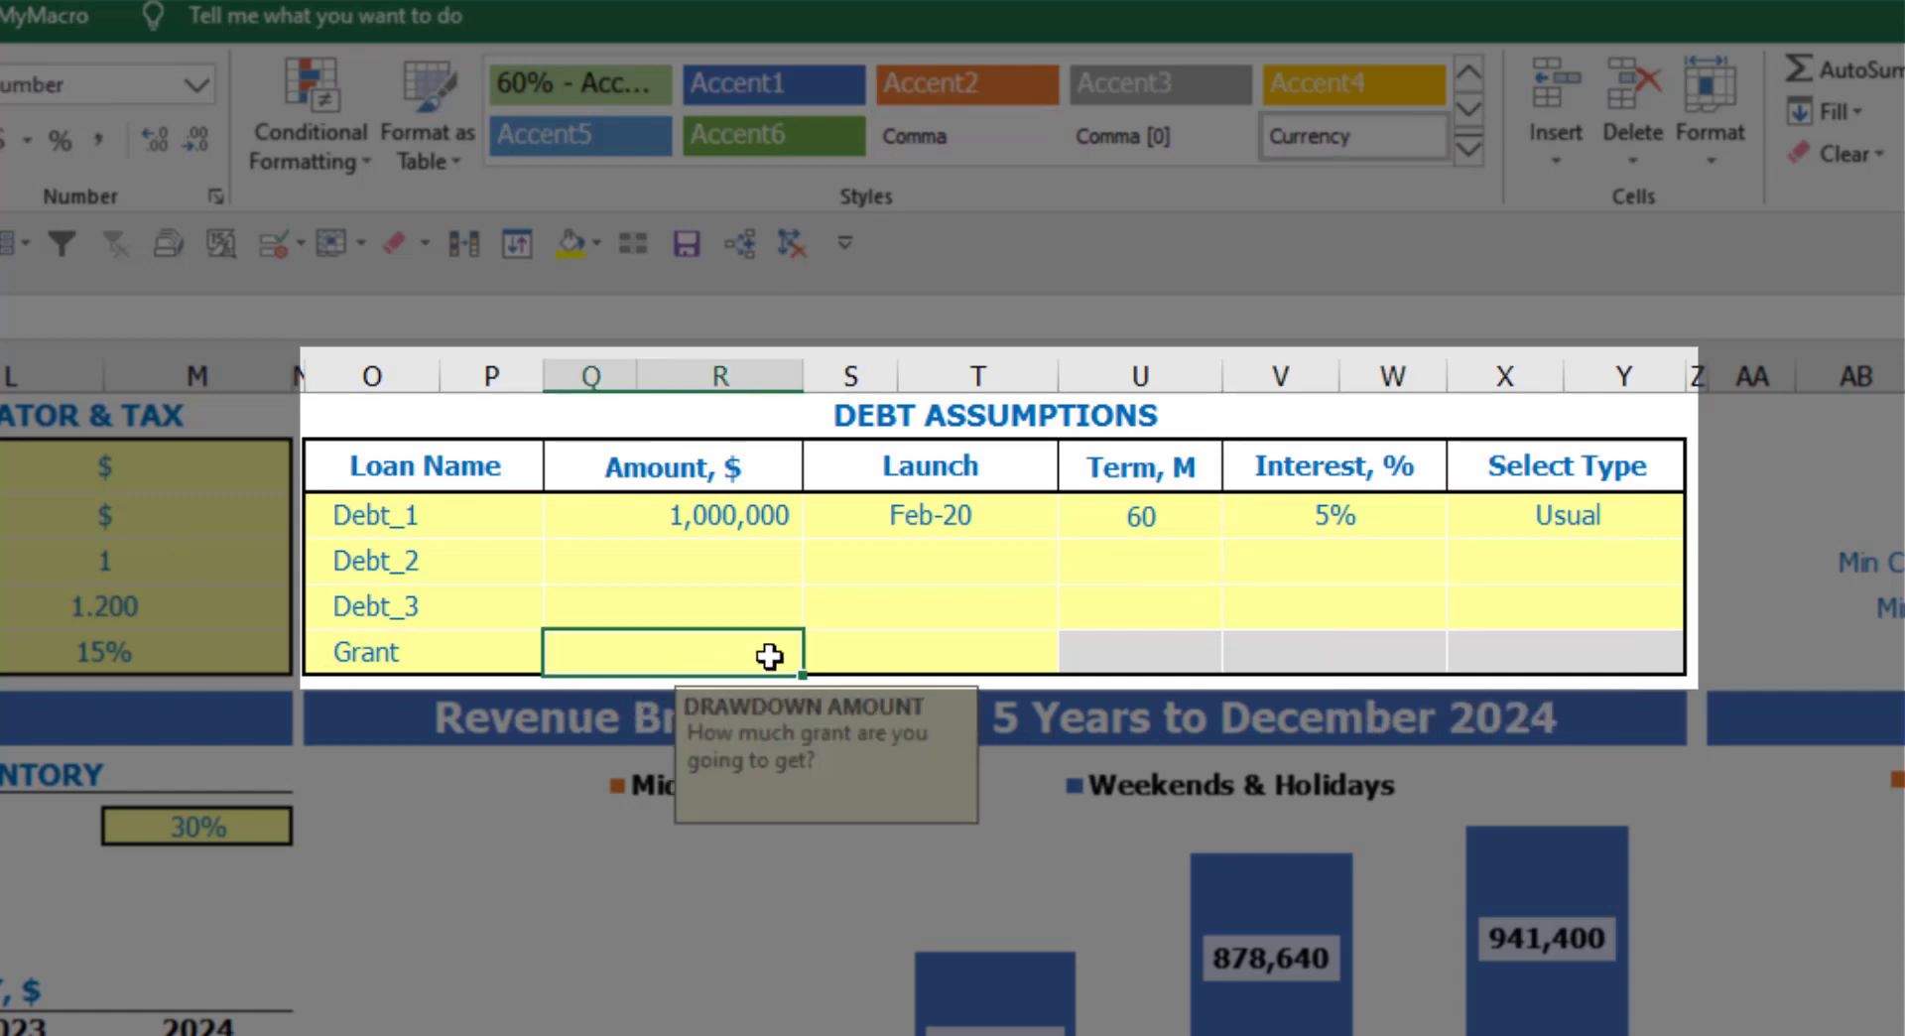
type("500000")
key("Return")
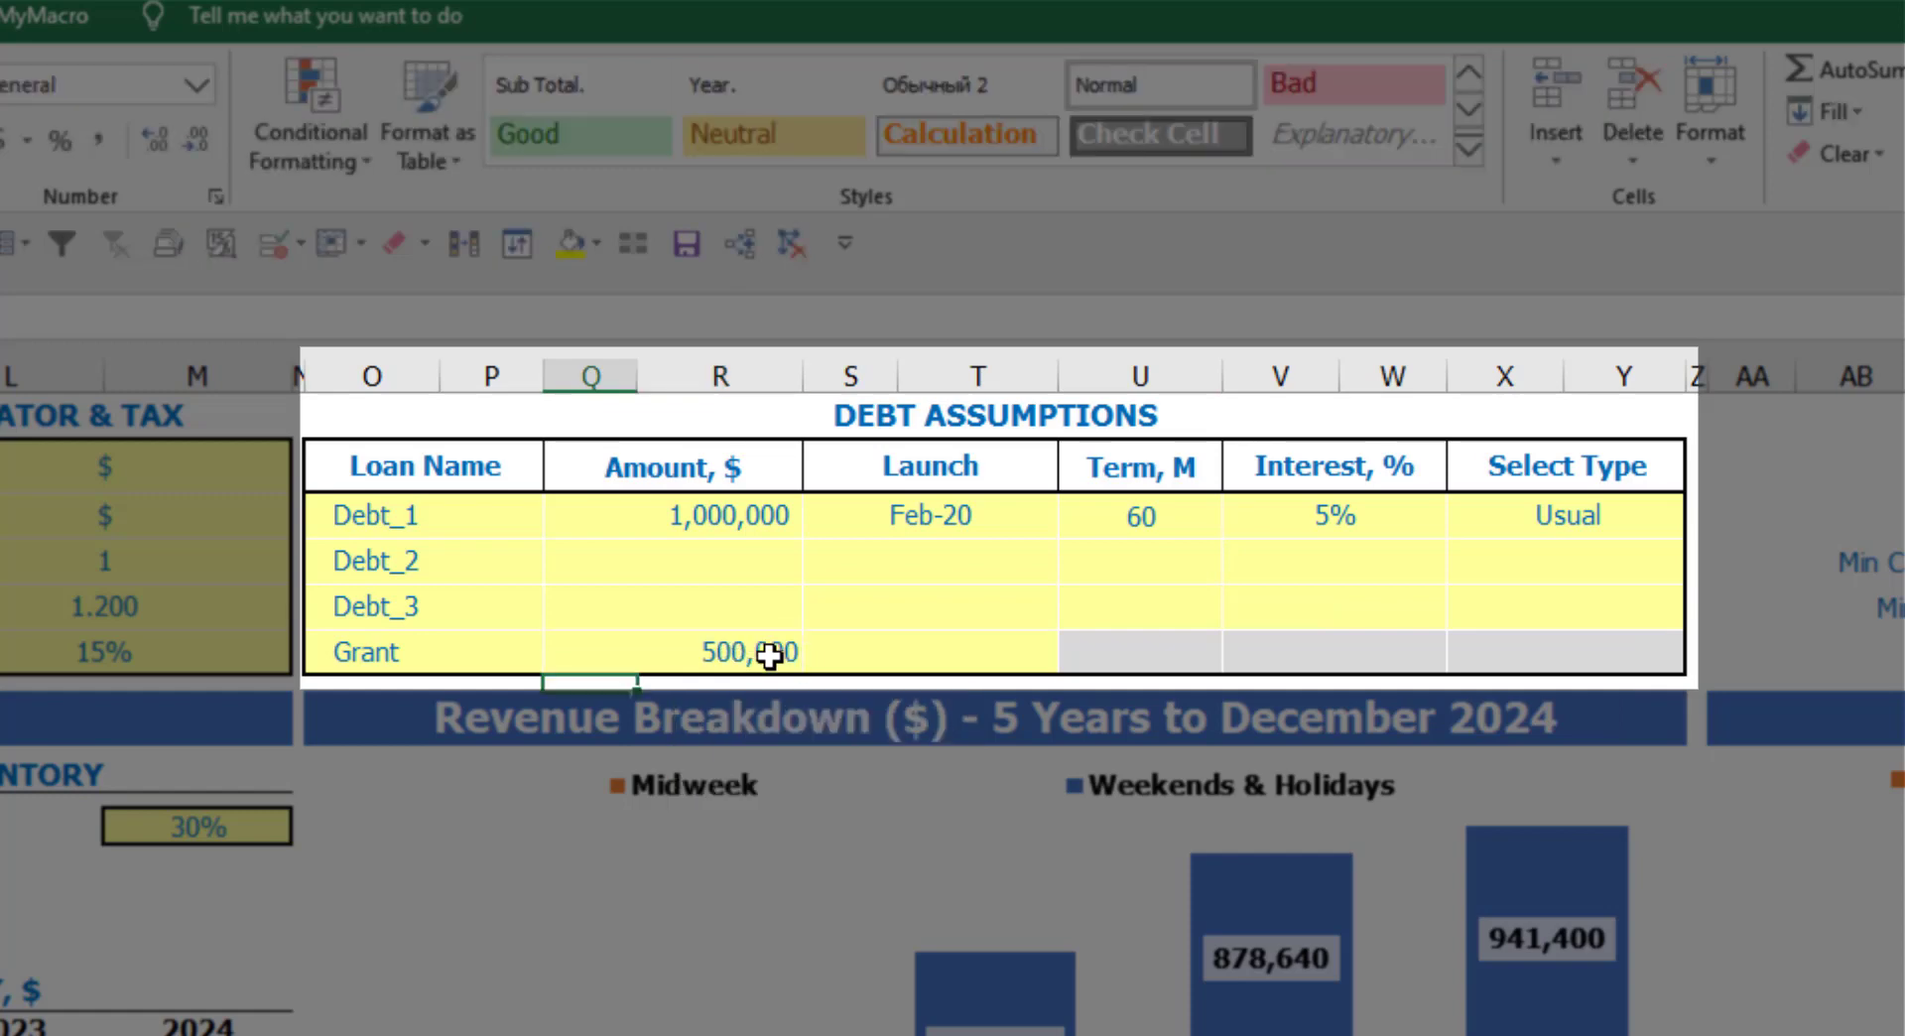
left_click(1036, 655)
left_click(1075, 657)
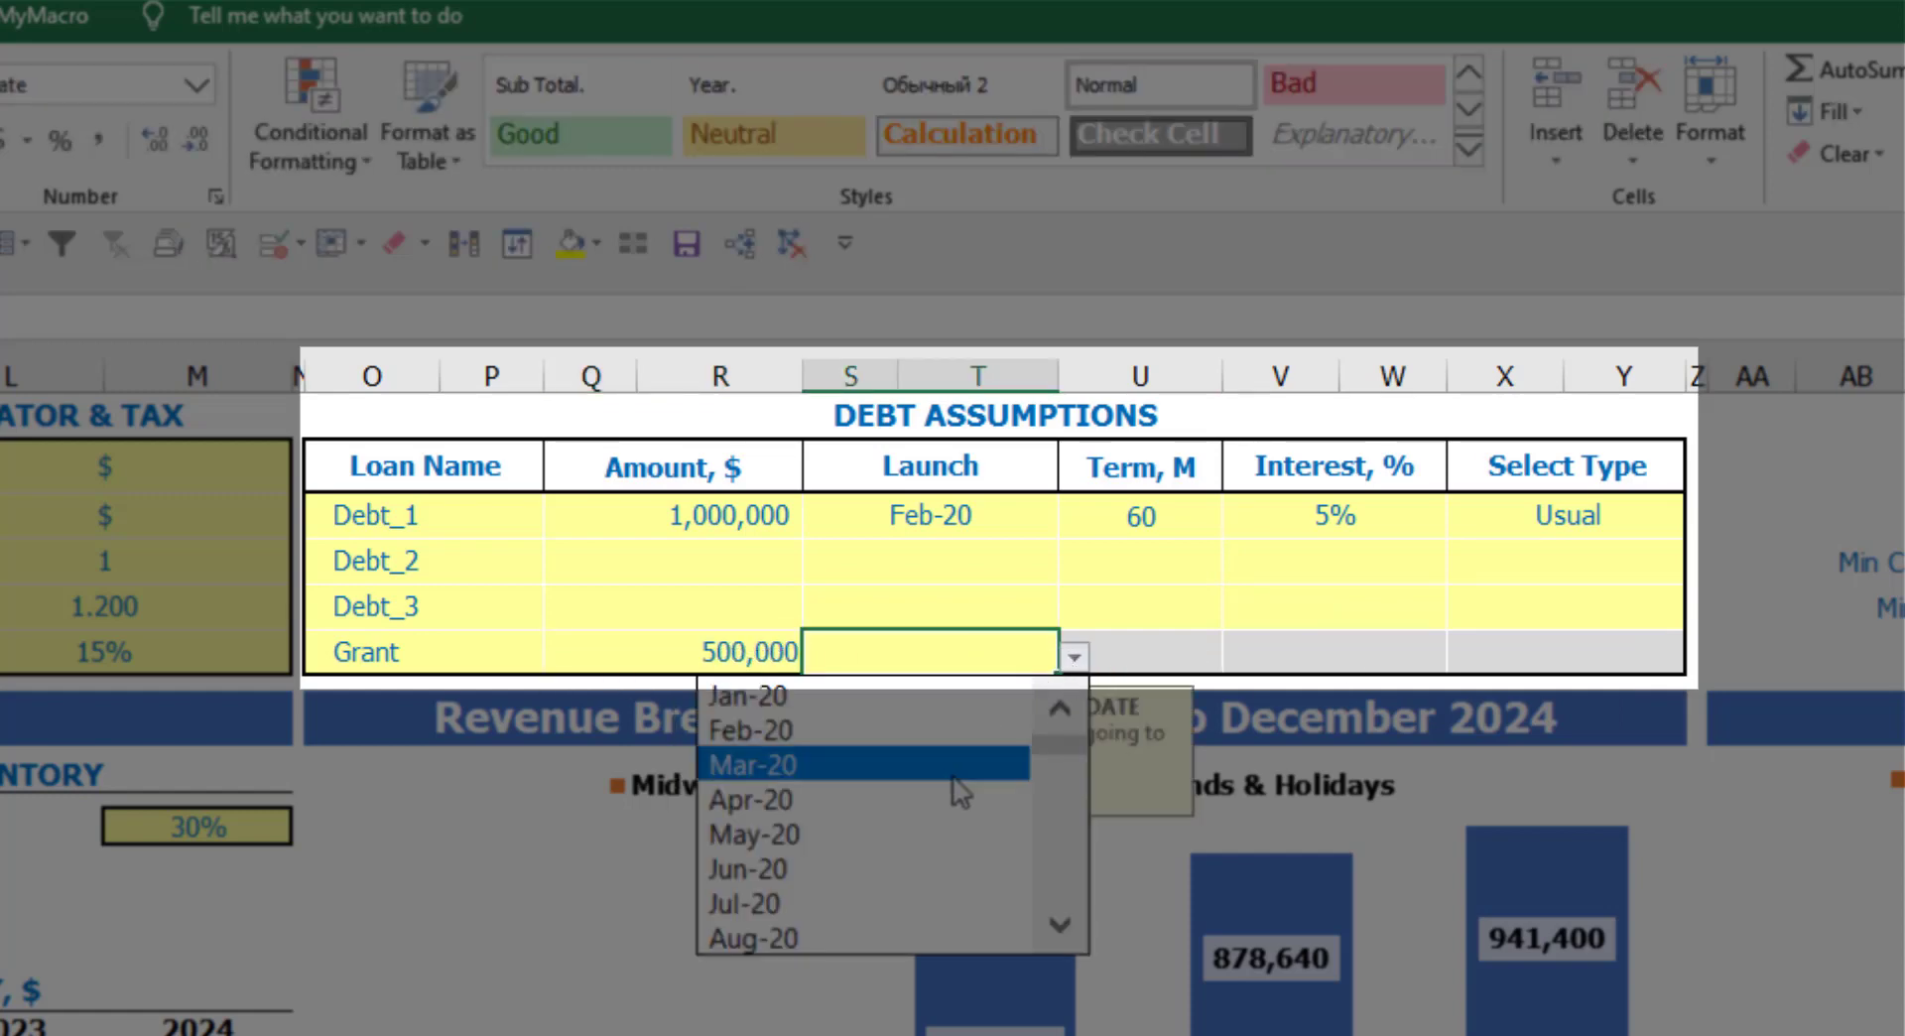
left_click(952, 773)
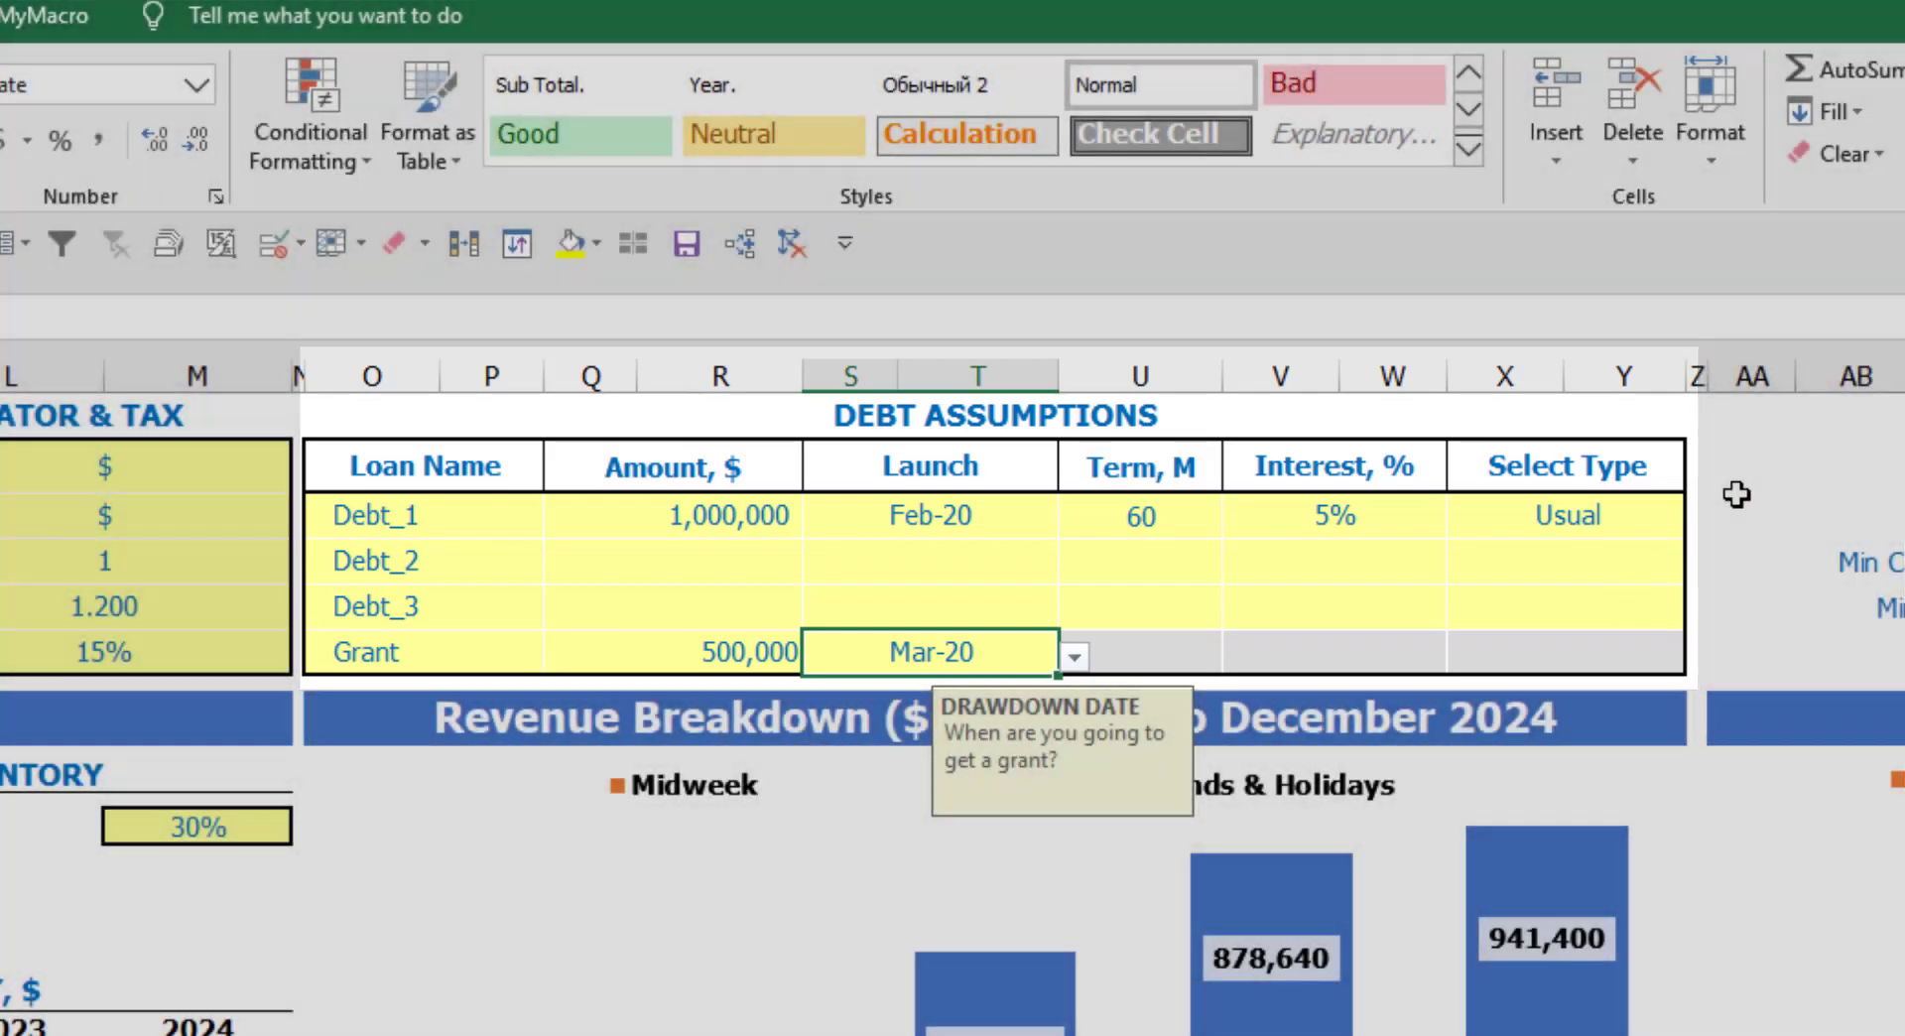
left_click(1736, 490)
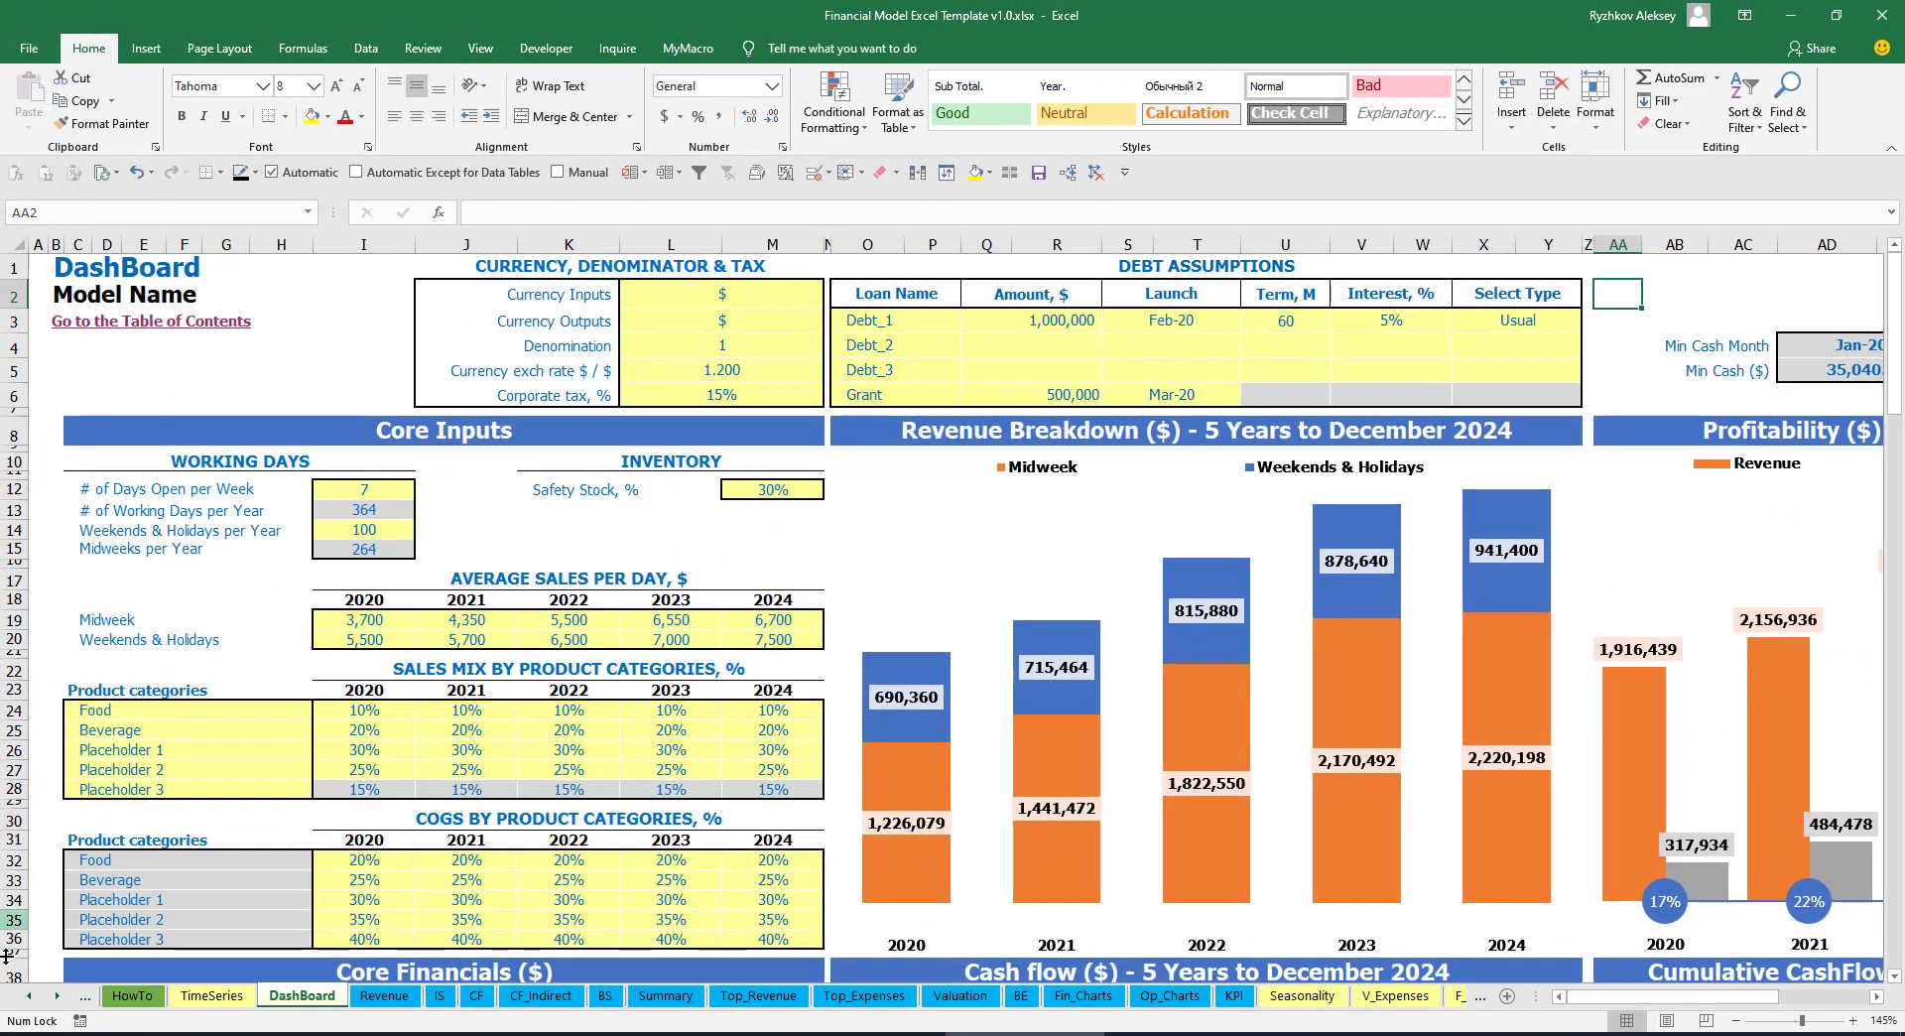
- Examine the Capital sheet's drawdown, repayment, balance and interest calculations for Debt_1, Debt_2, Debt_3 and the total debts
left_click(56, 997)
left_click(56, 996)
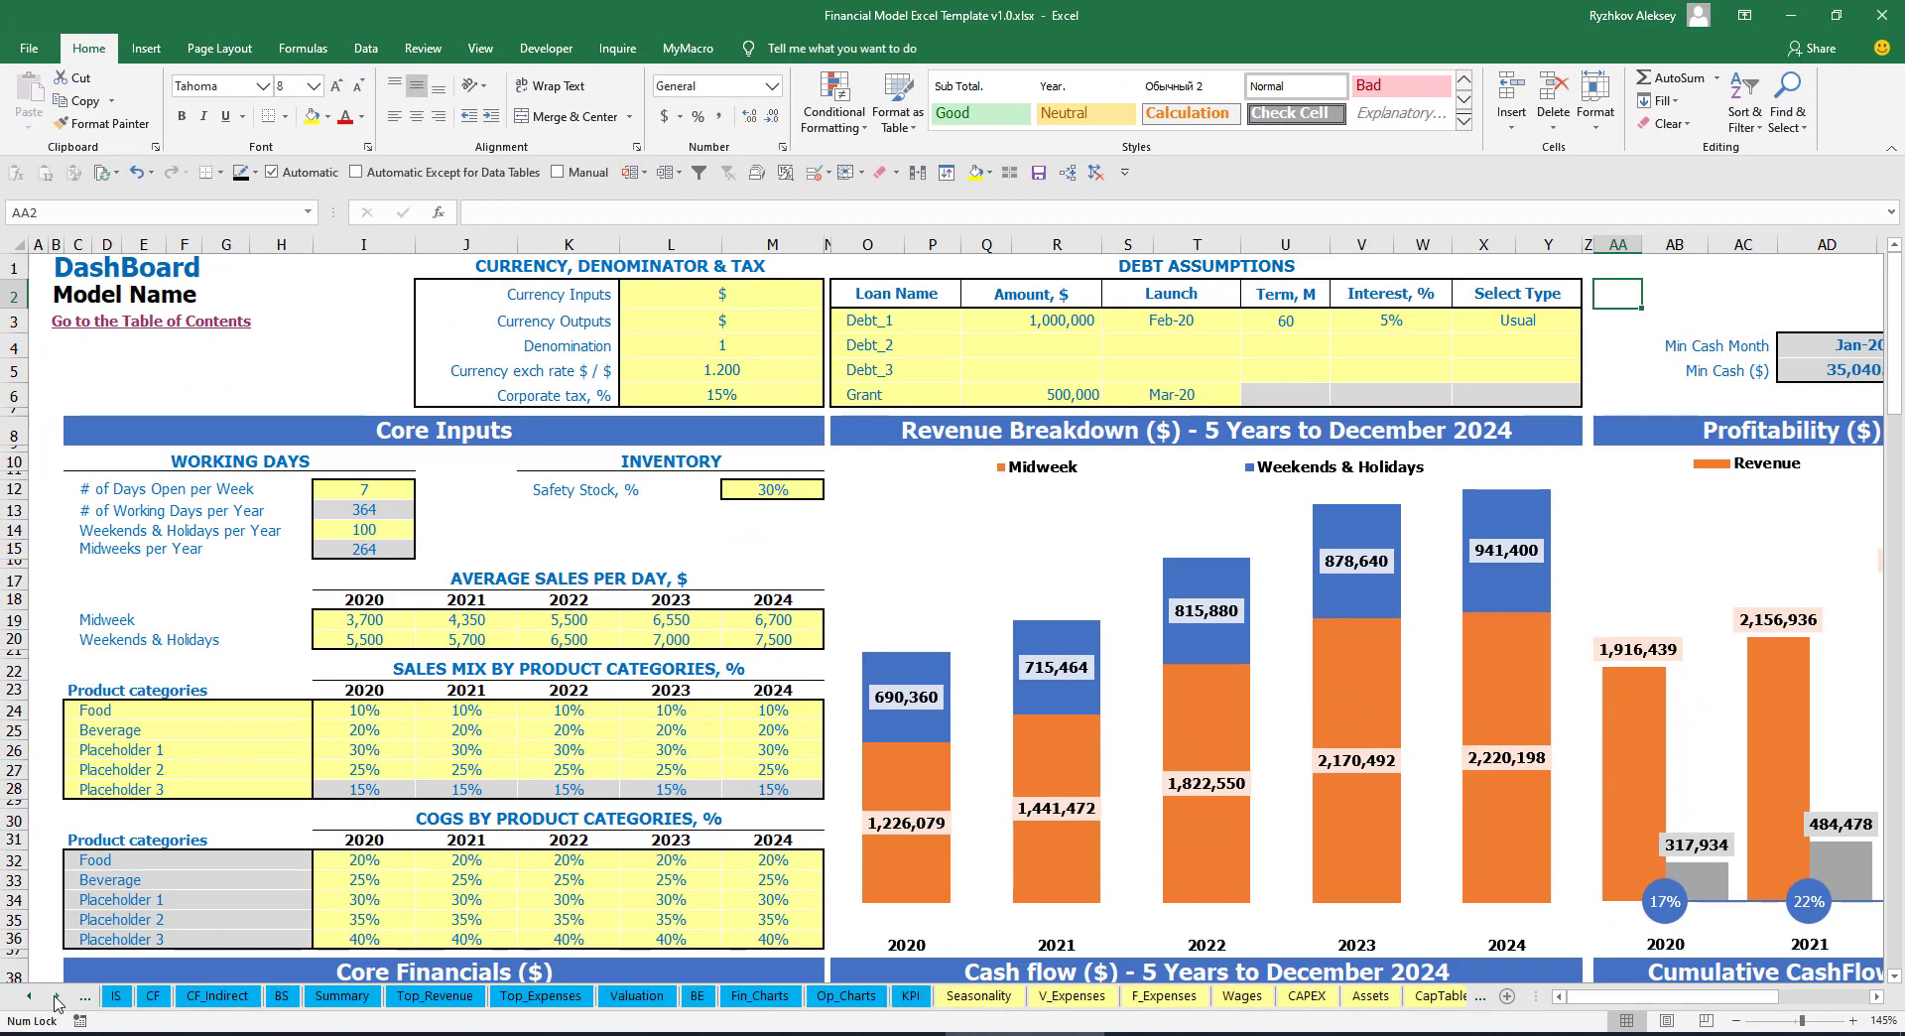
left_click(55, 996)
left_click(55, 996)
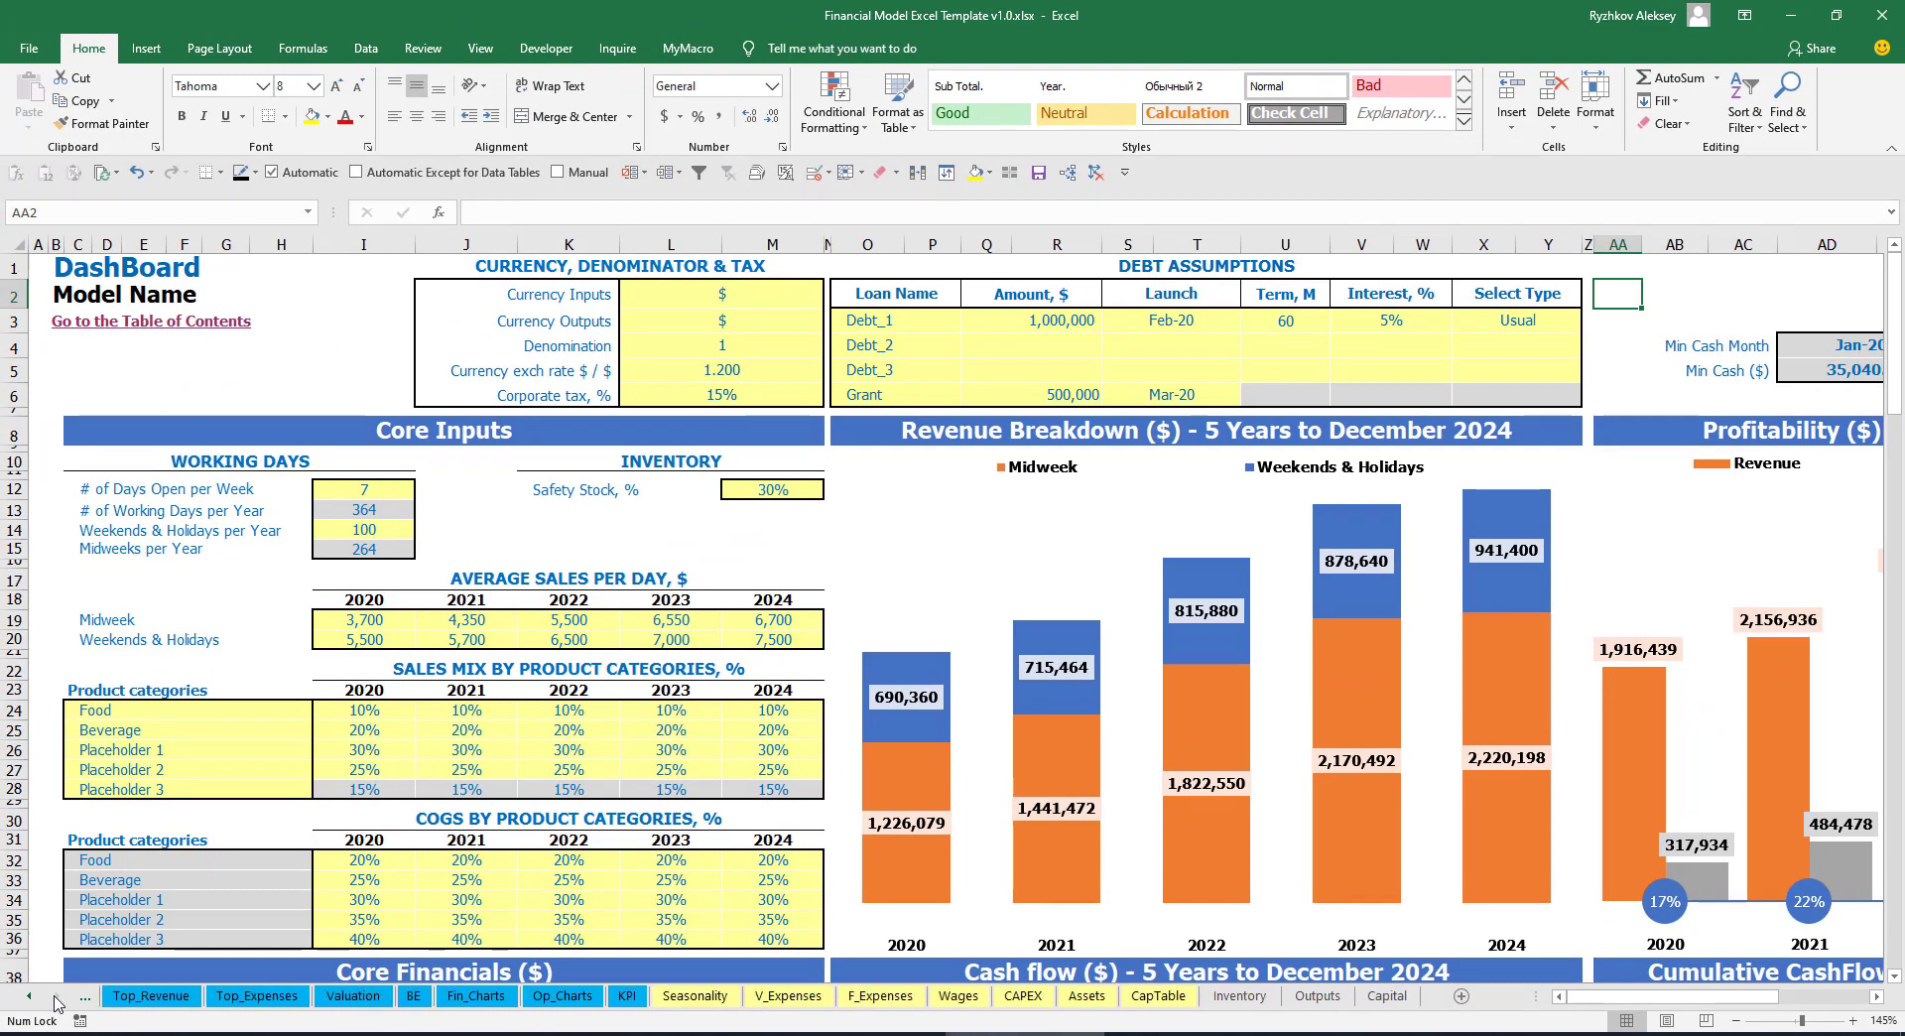
left_click(1399, 1007)
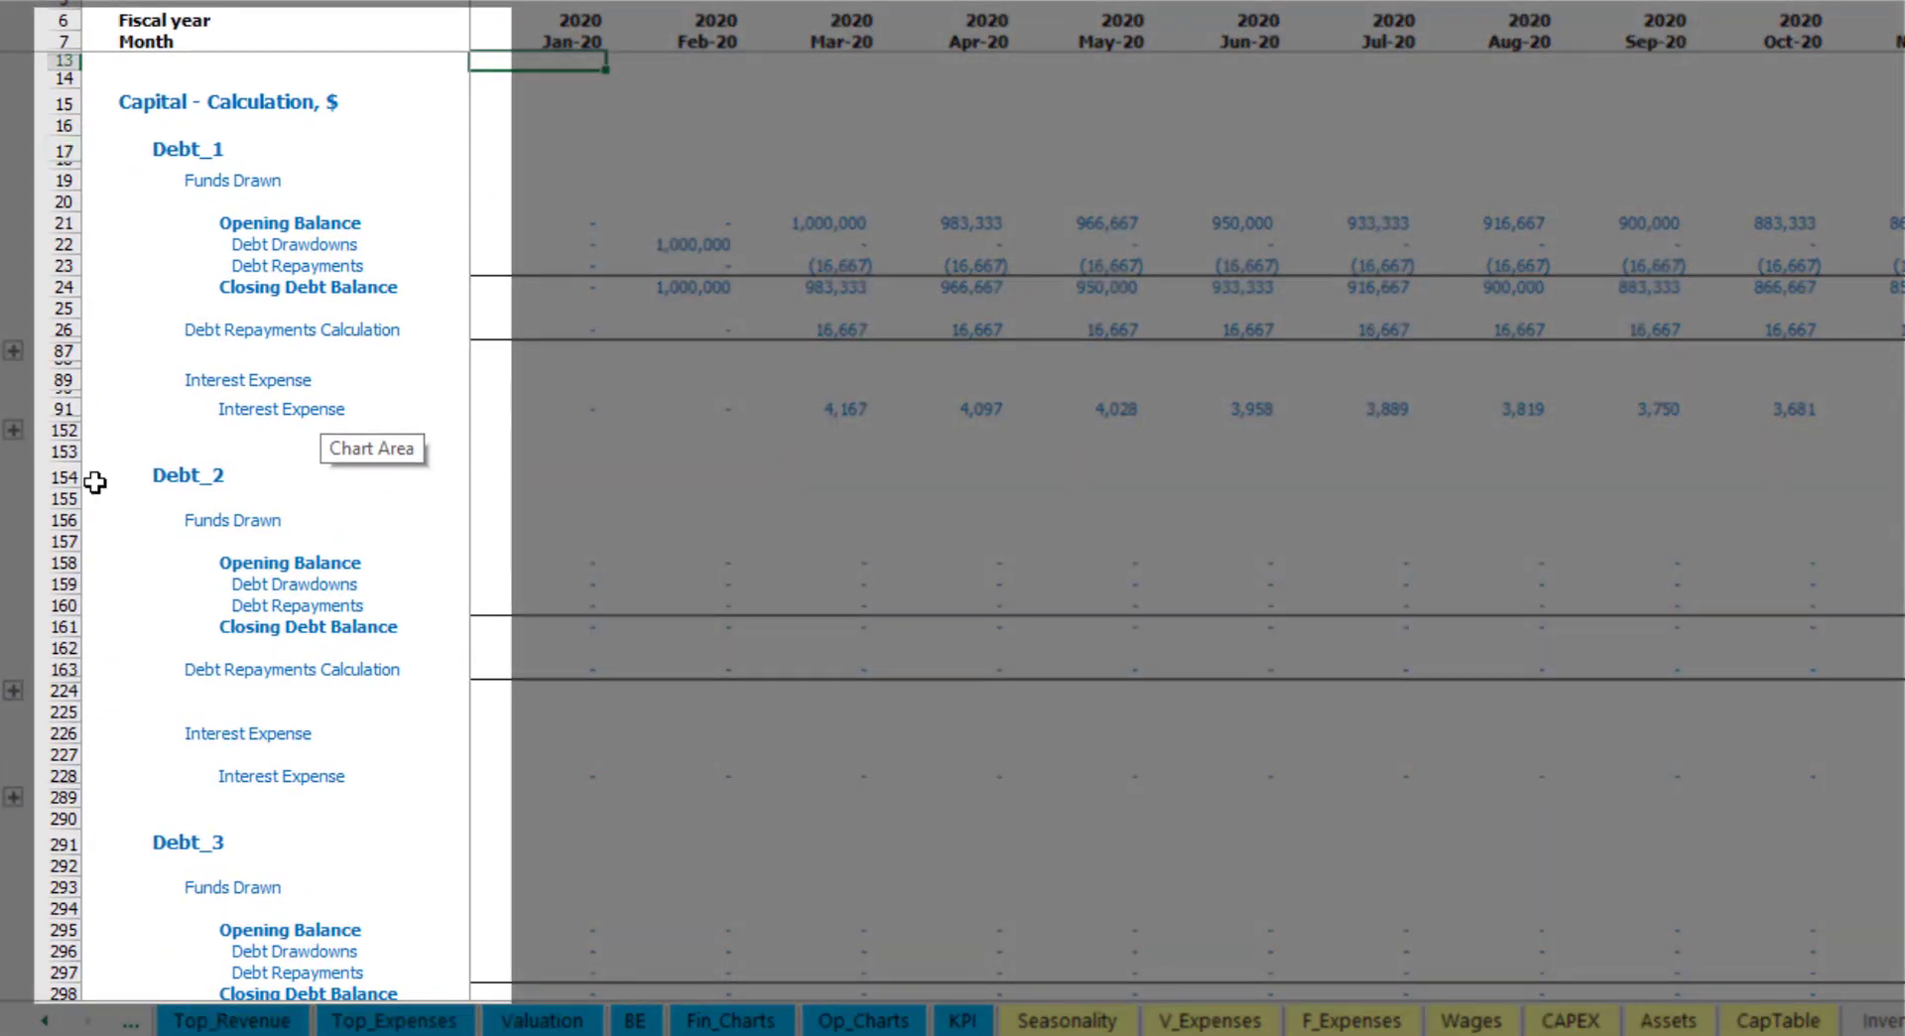
scroll(59, 476, "down", 5)
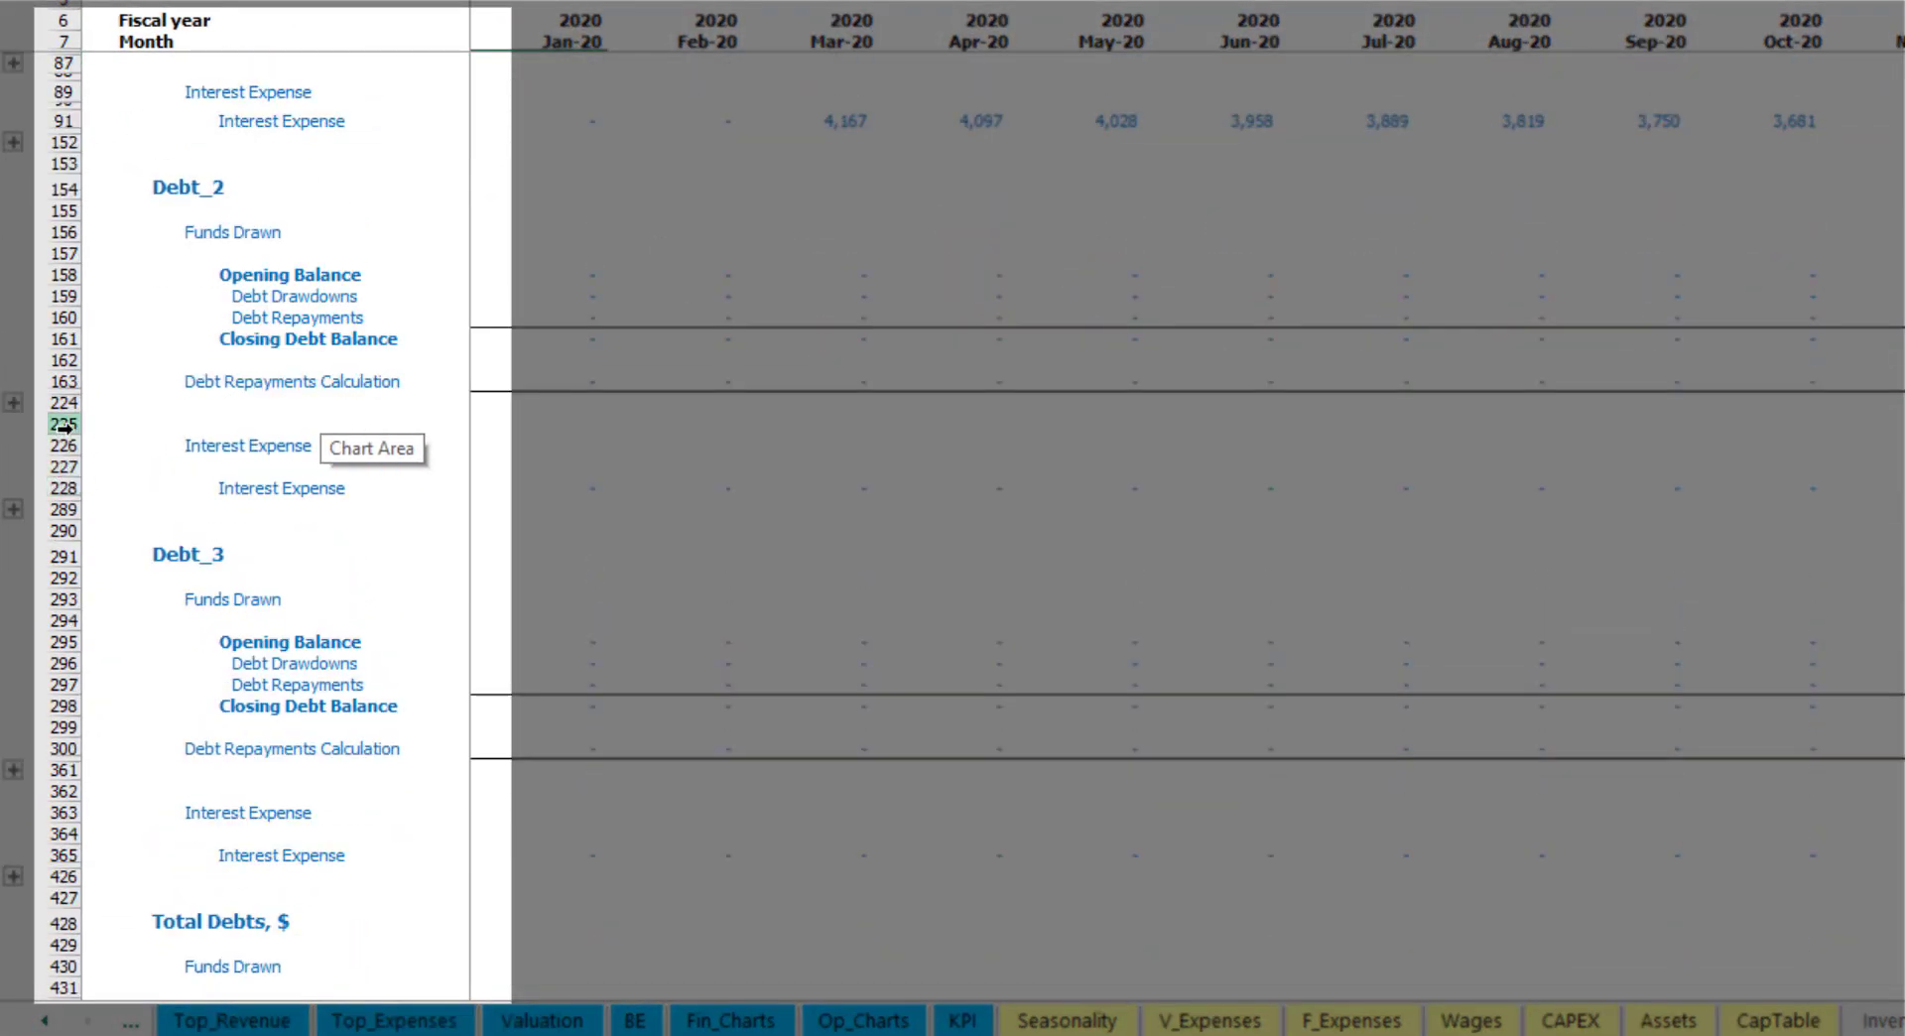
scroll(79, 442, "down", 4)
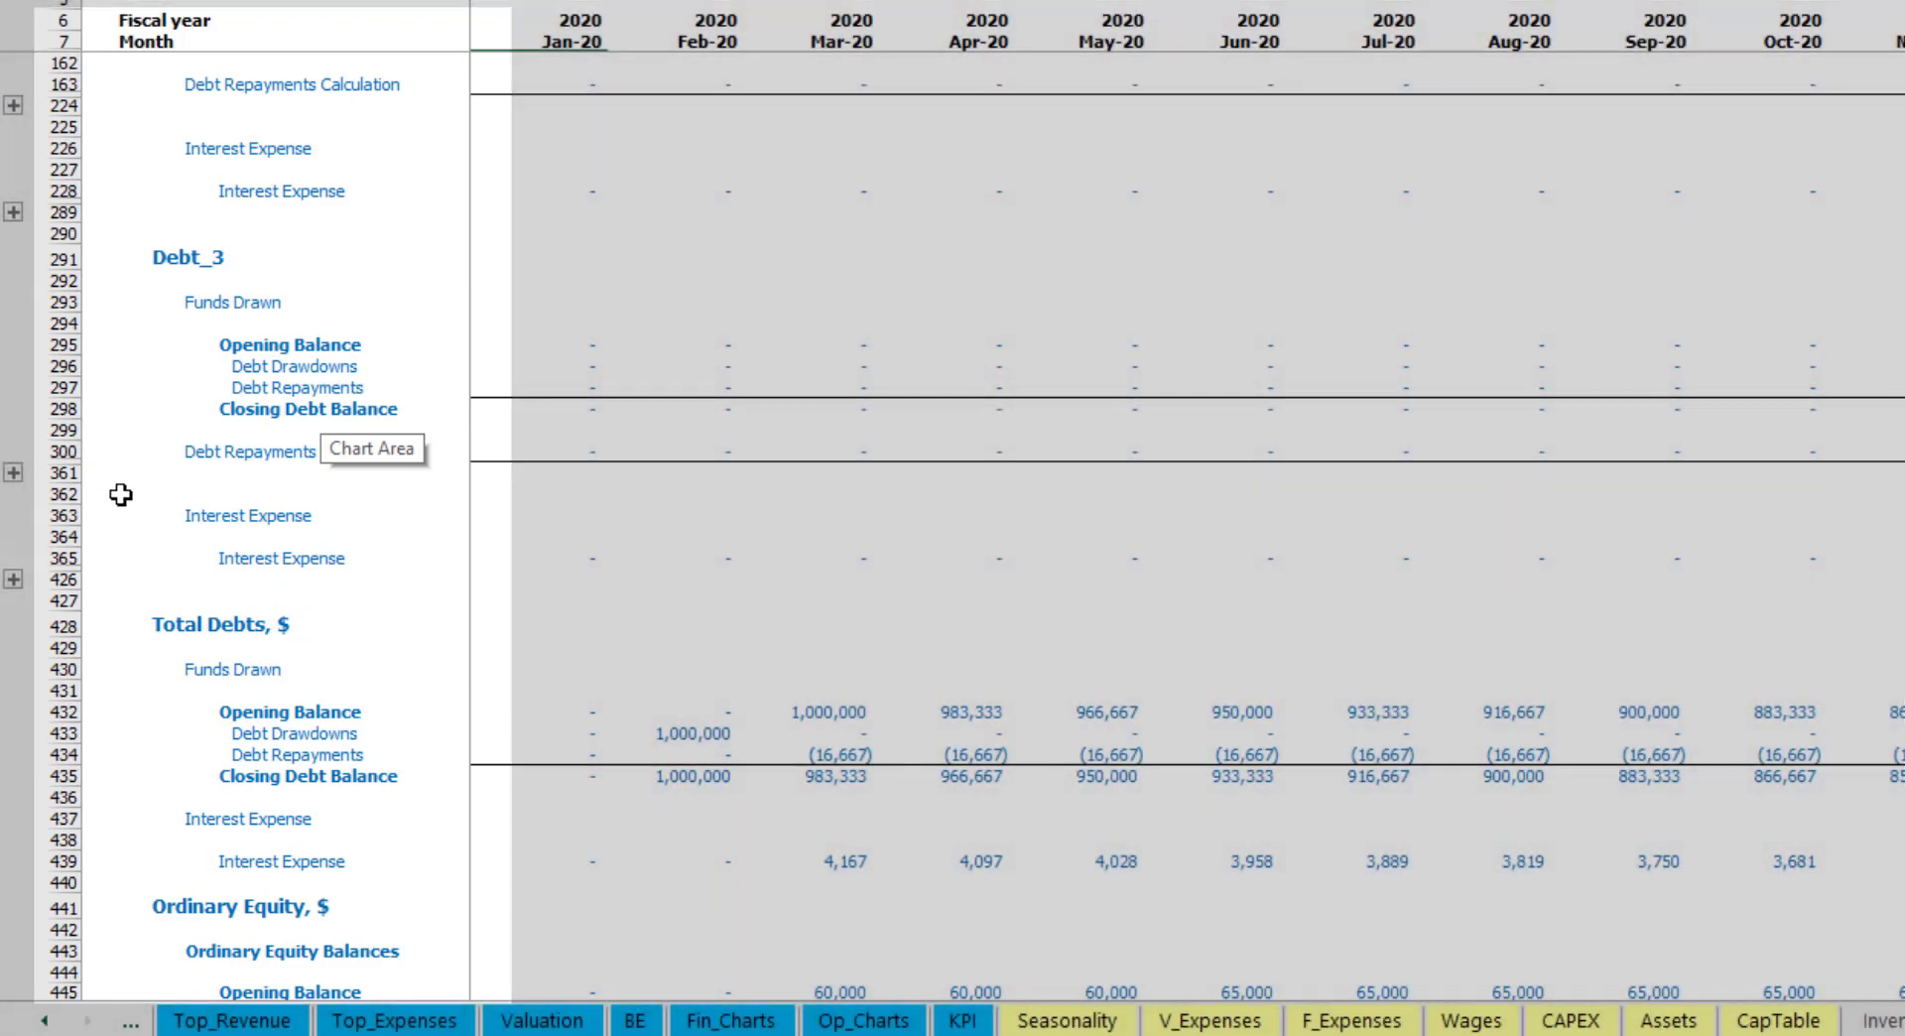
scroll(120, 494, "up", 5)
scroll(120, 494, "up", 4)
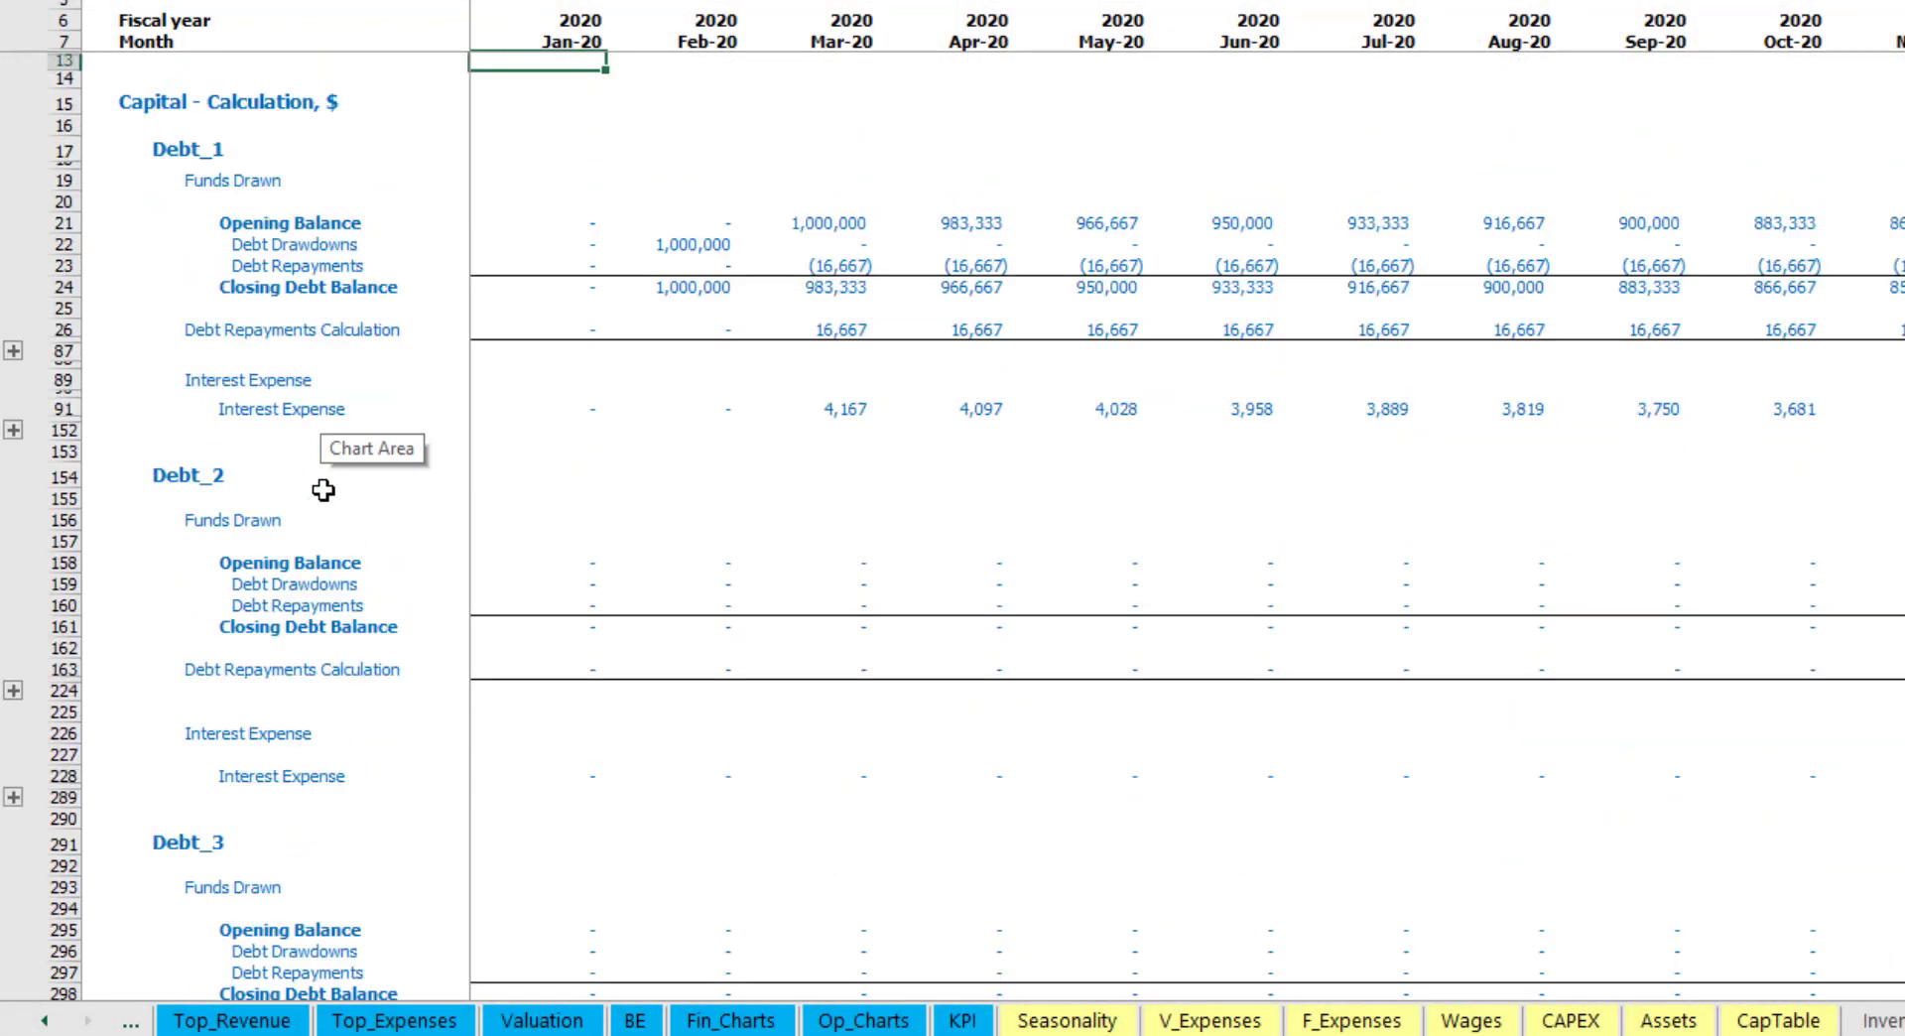
- Check the monthly Interest Expense row in the income statement
left_click(45, 1020)
left_click(45, 1020)
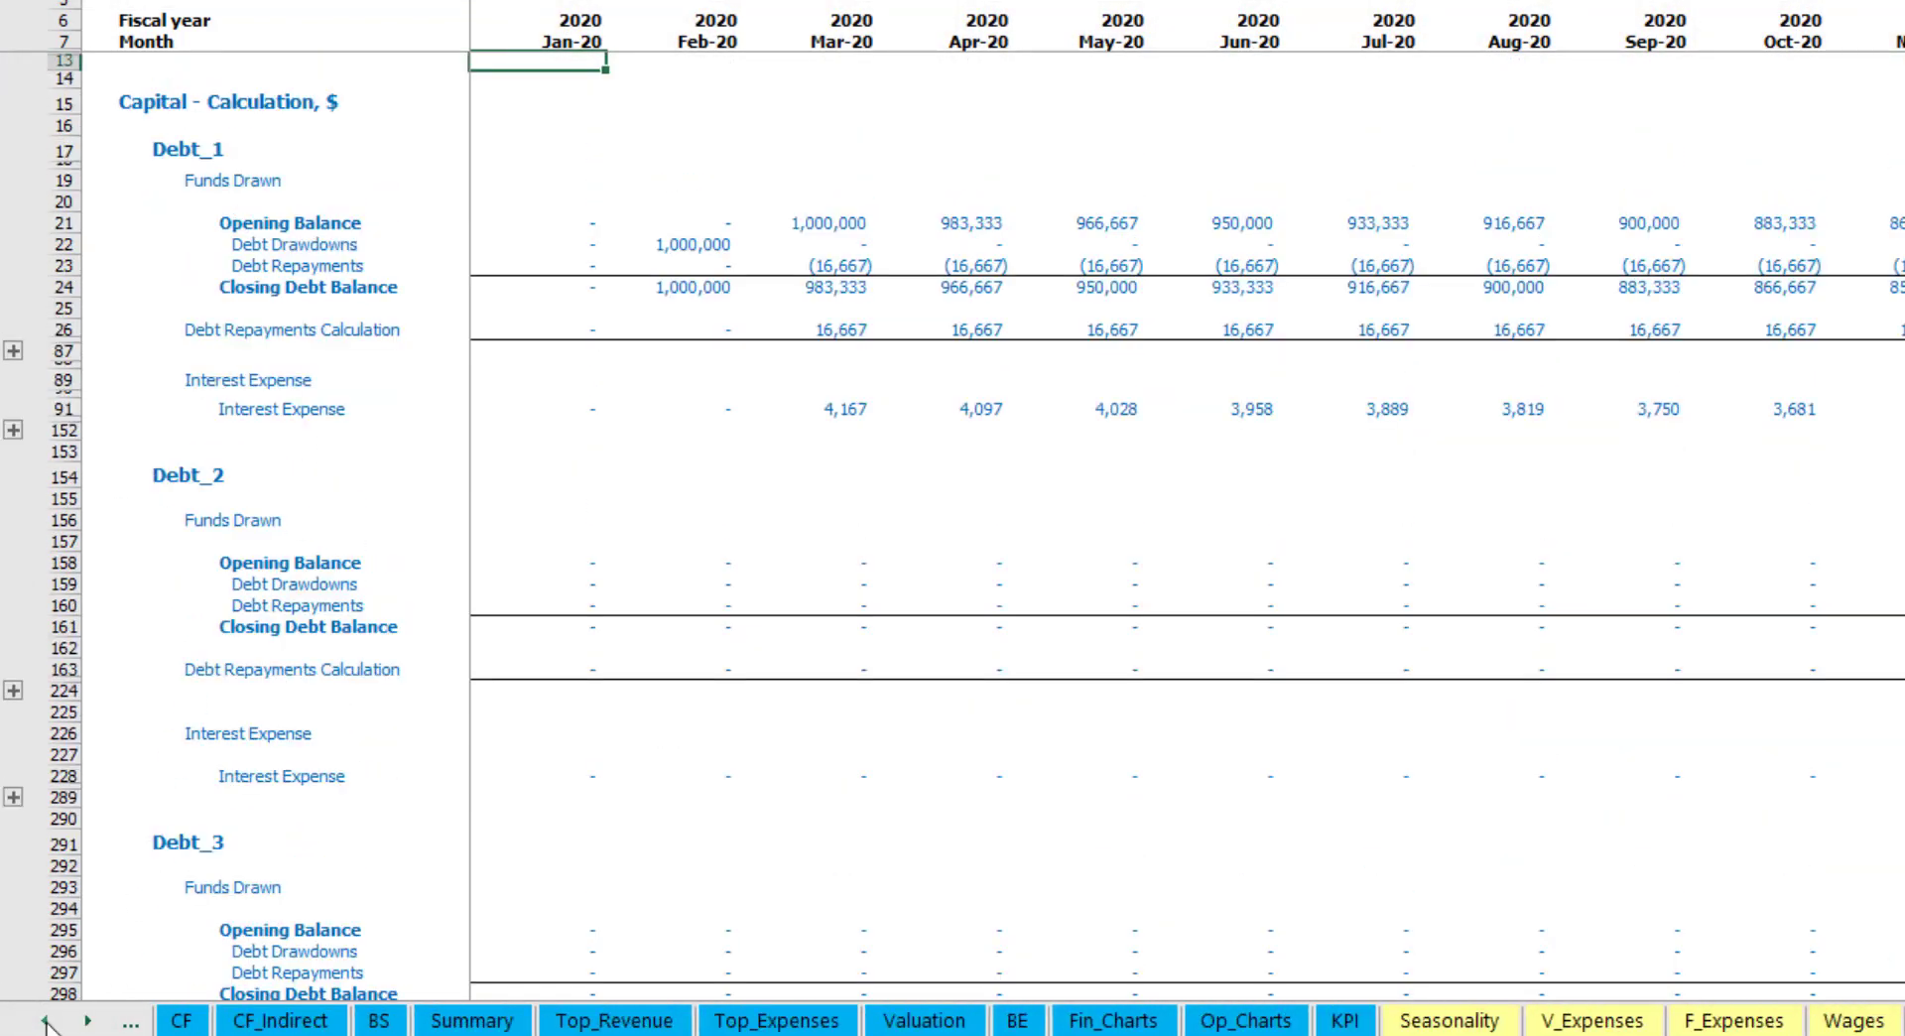
left_click(45, 1020)
left_click(349, 1020)
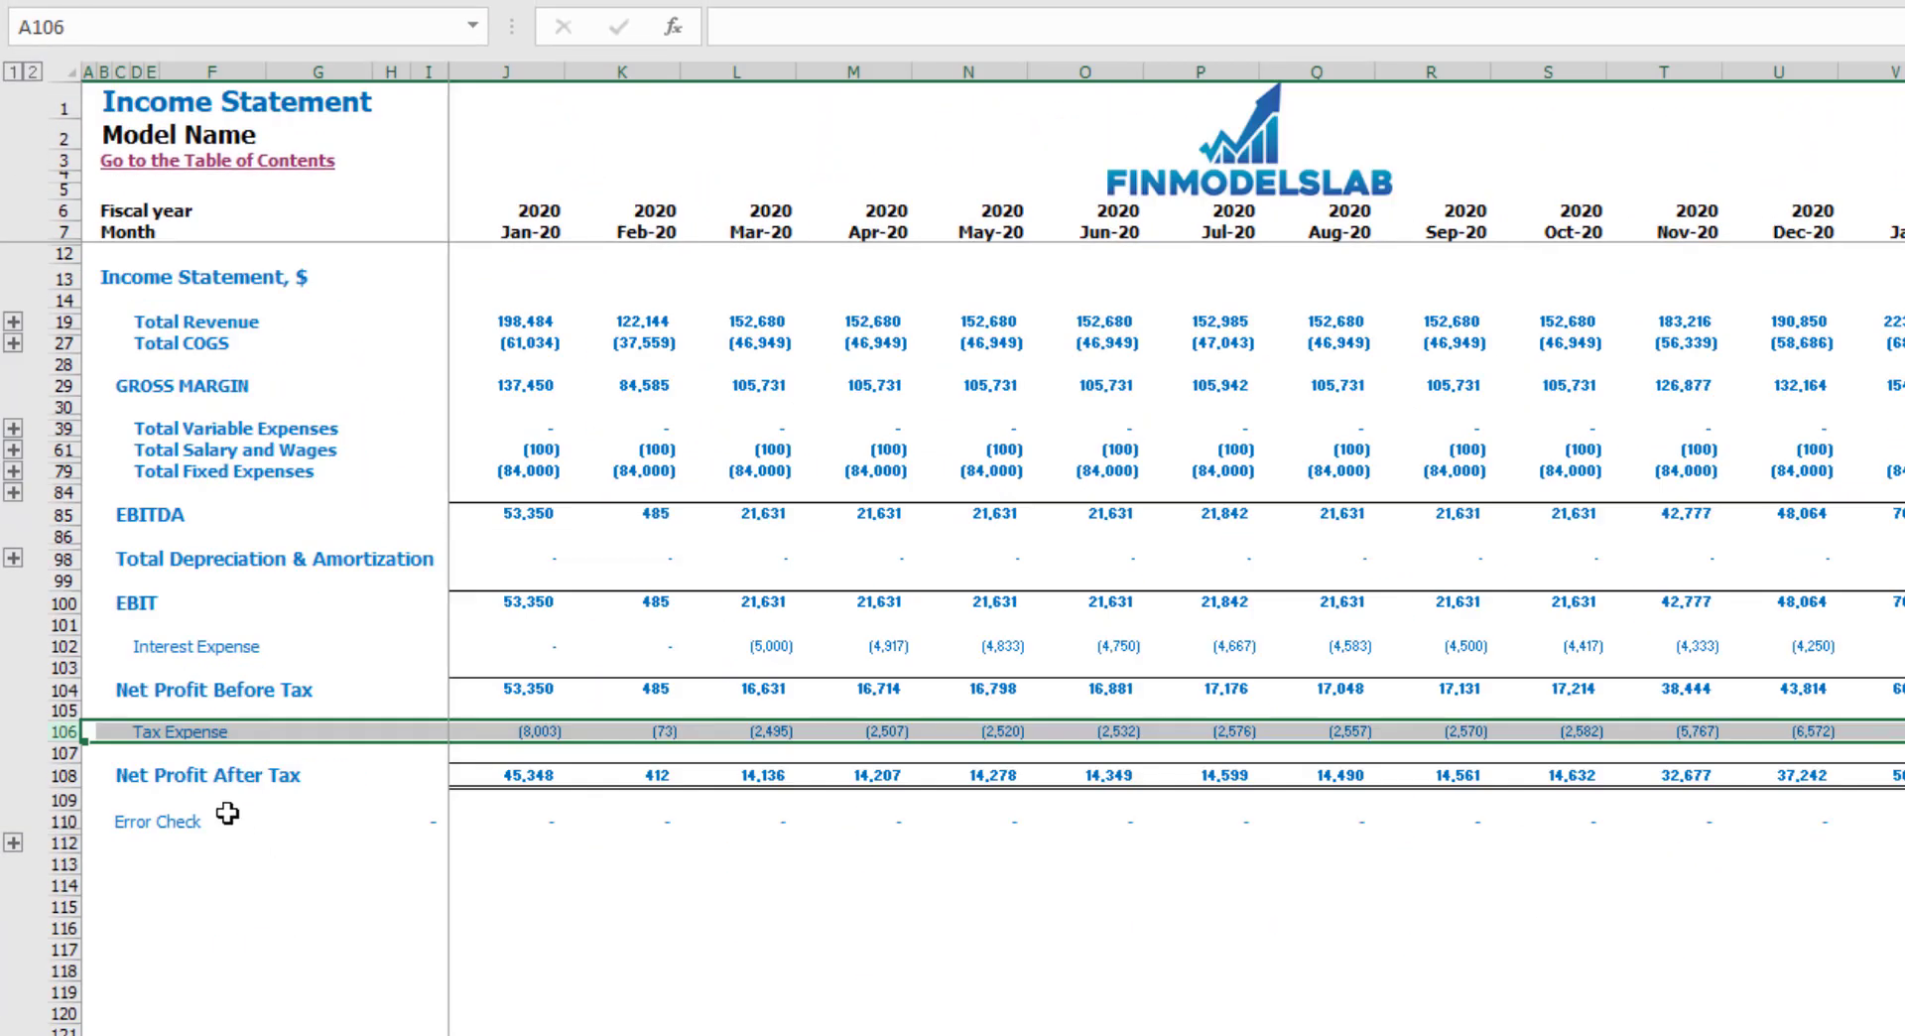
left_click(66, 646)
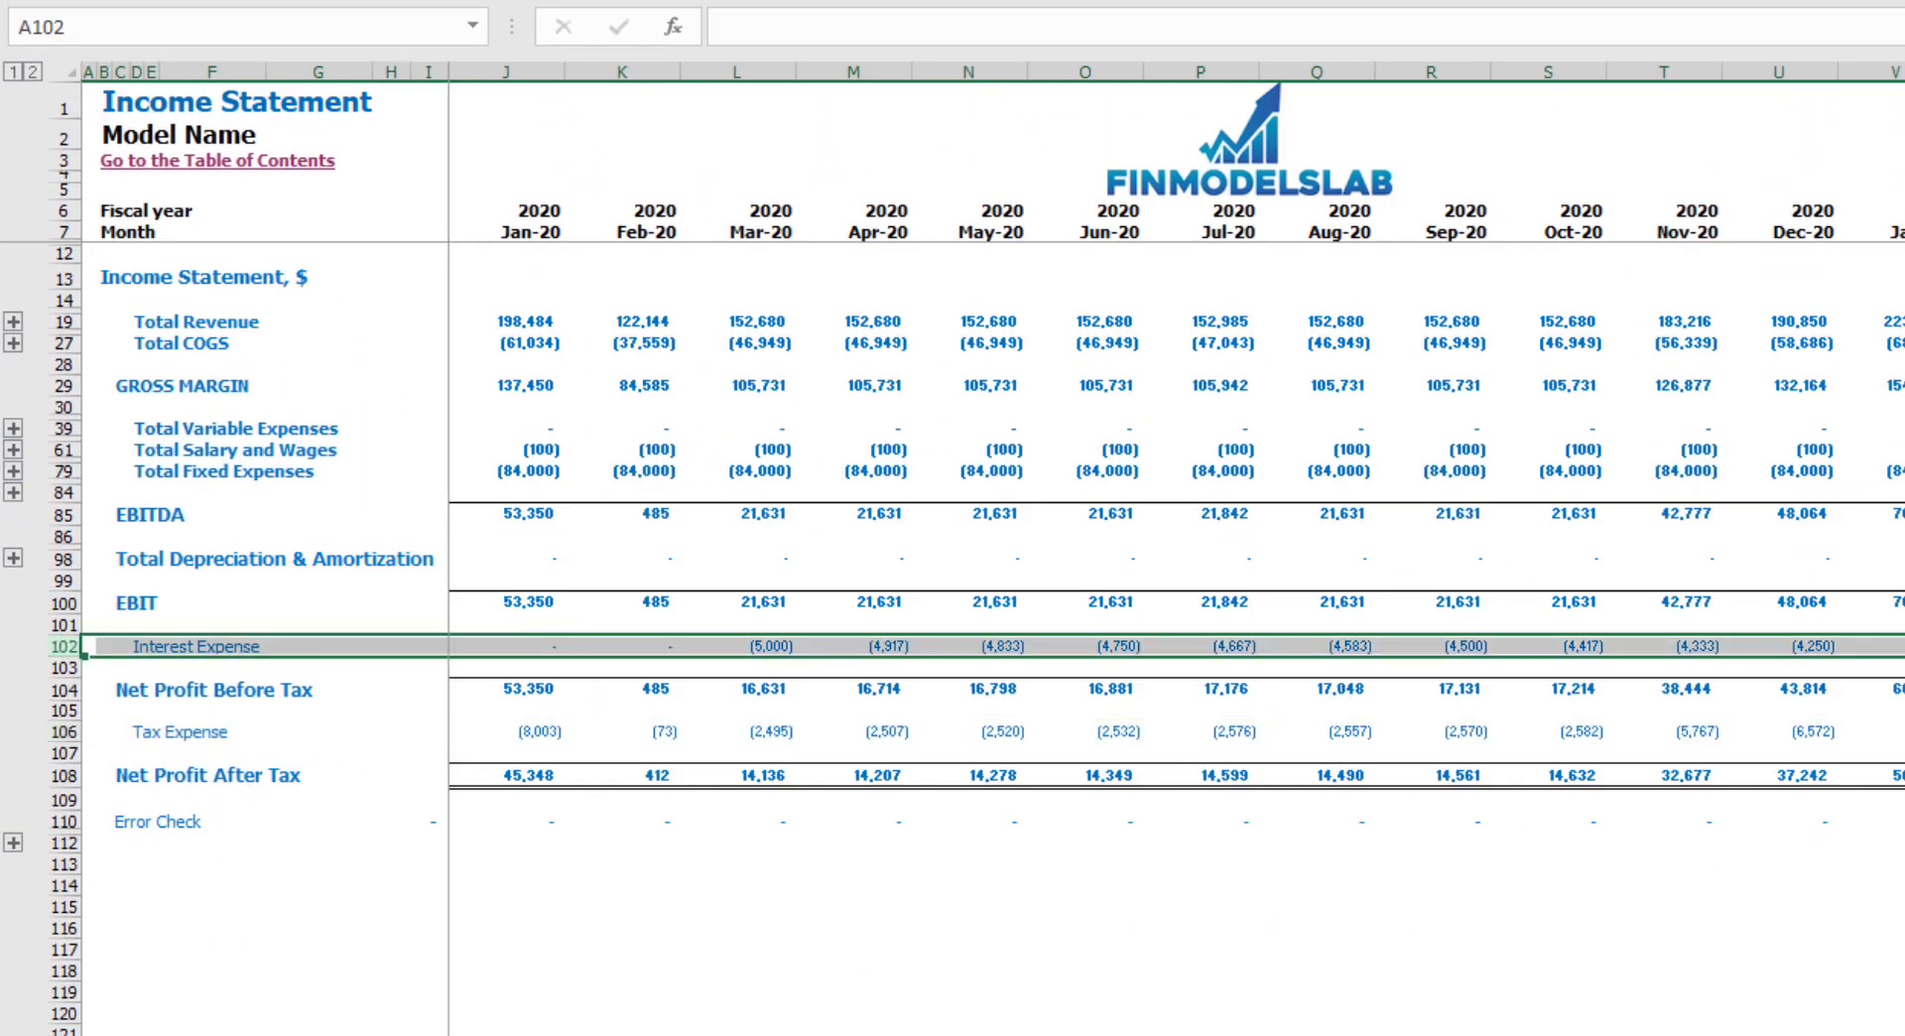
- Check the Interest Paid, Debt Drawdowns and Debt Repayments rows in the cash flow statement
key("ctrl+Page_Down")
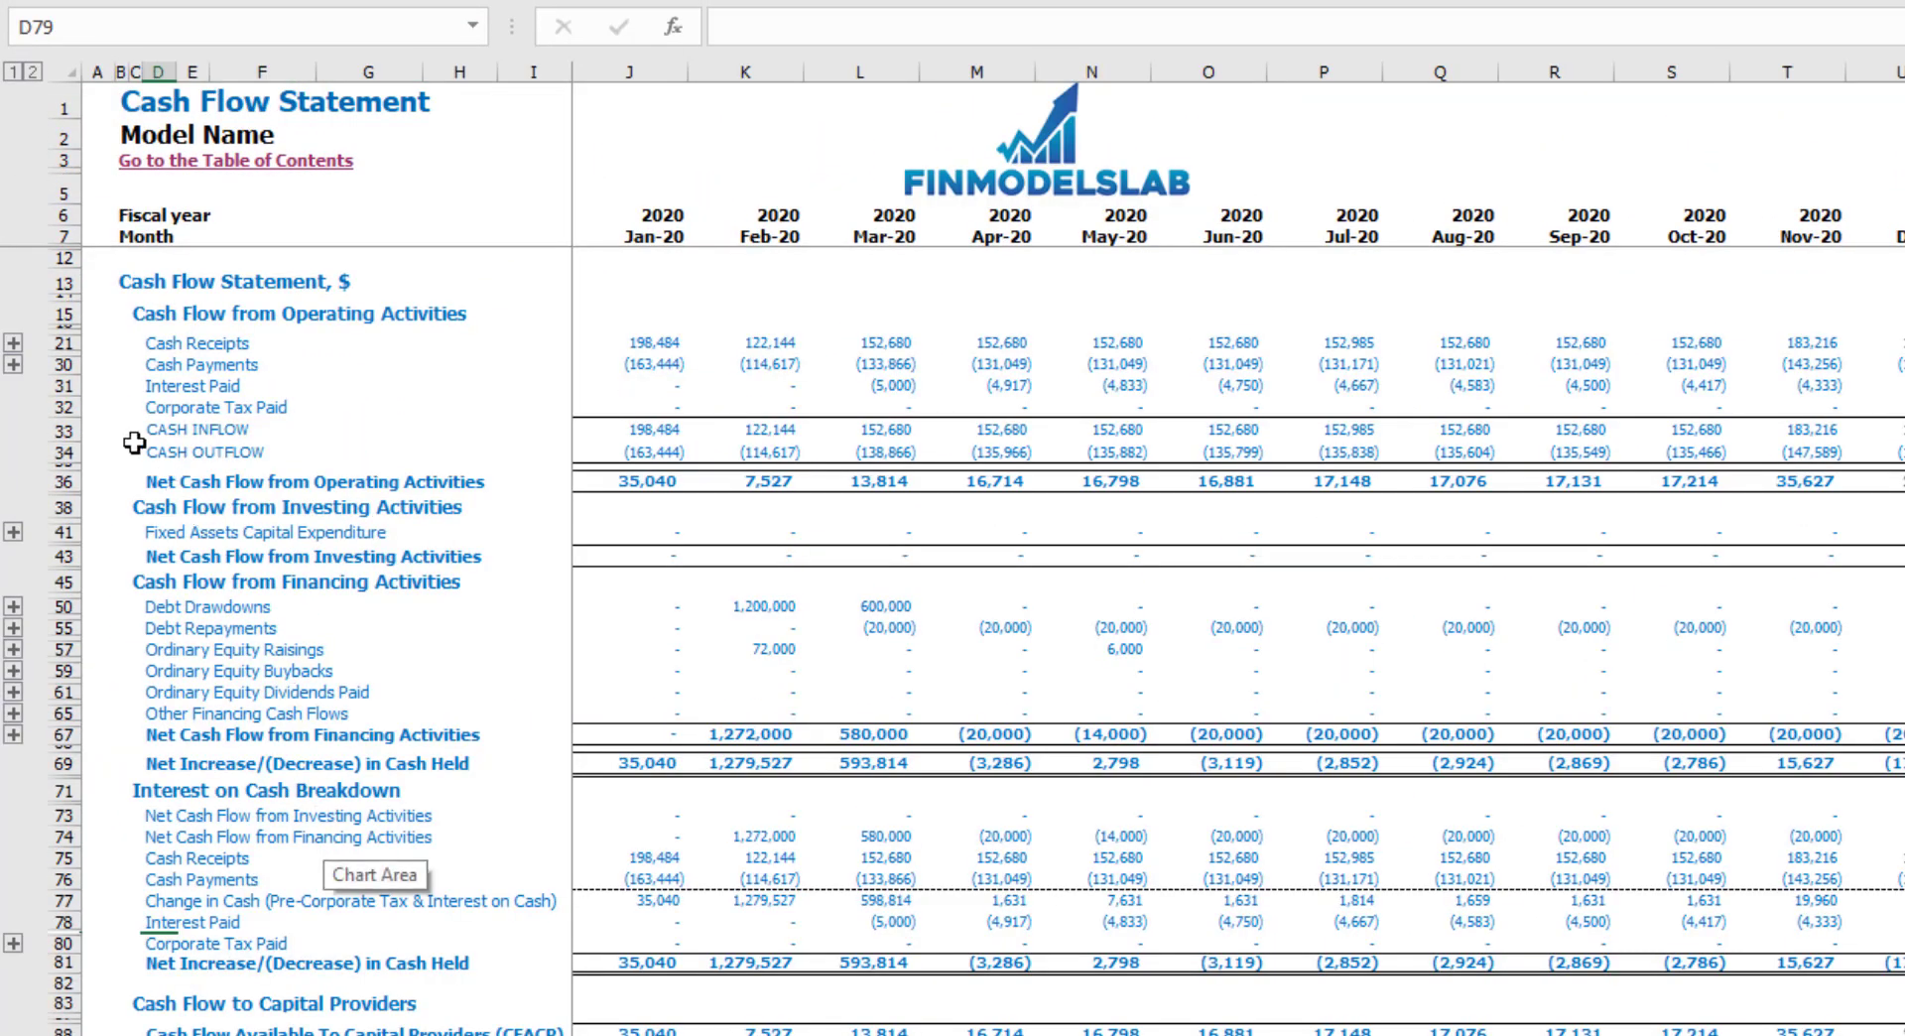
left_click(72, 391)
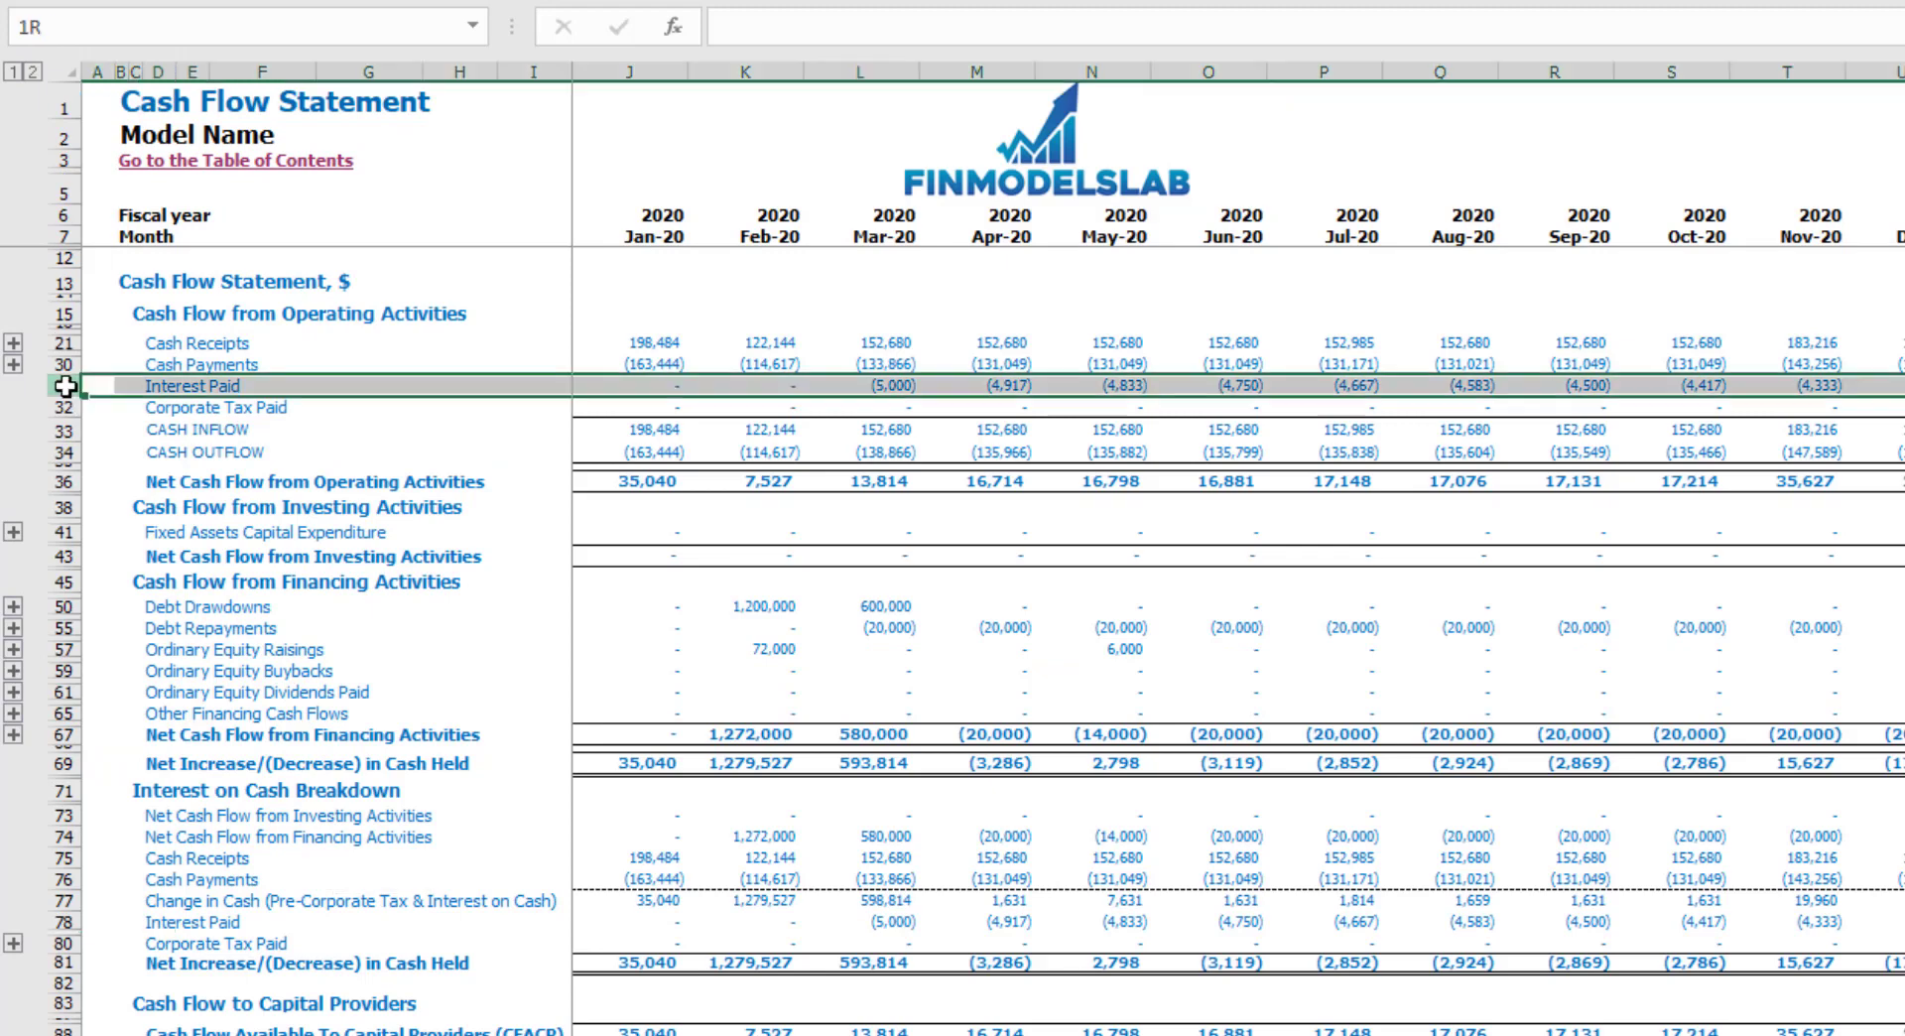
left_click(66, 606)
left_click(66, 628)
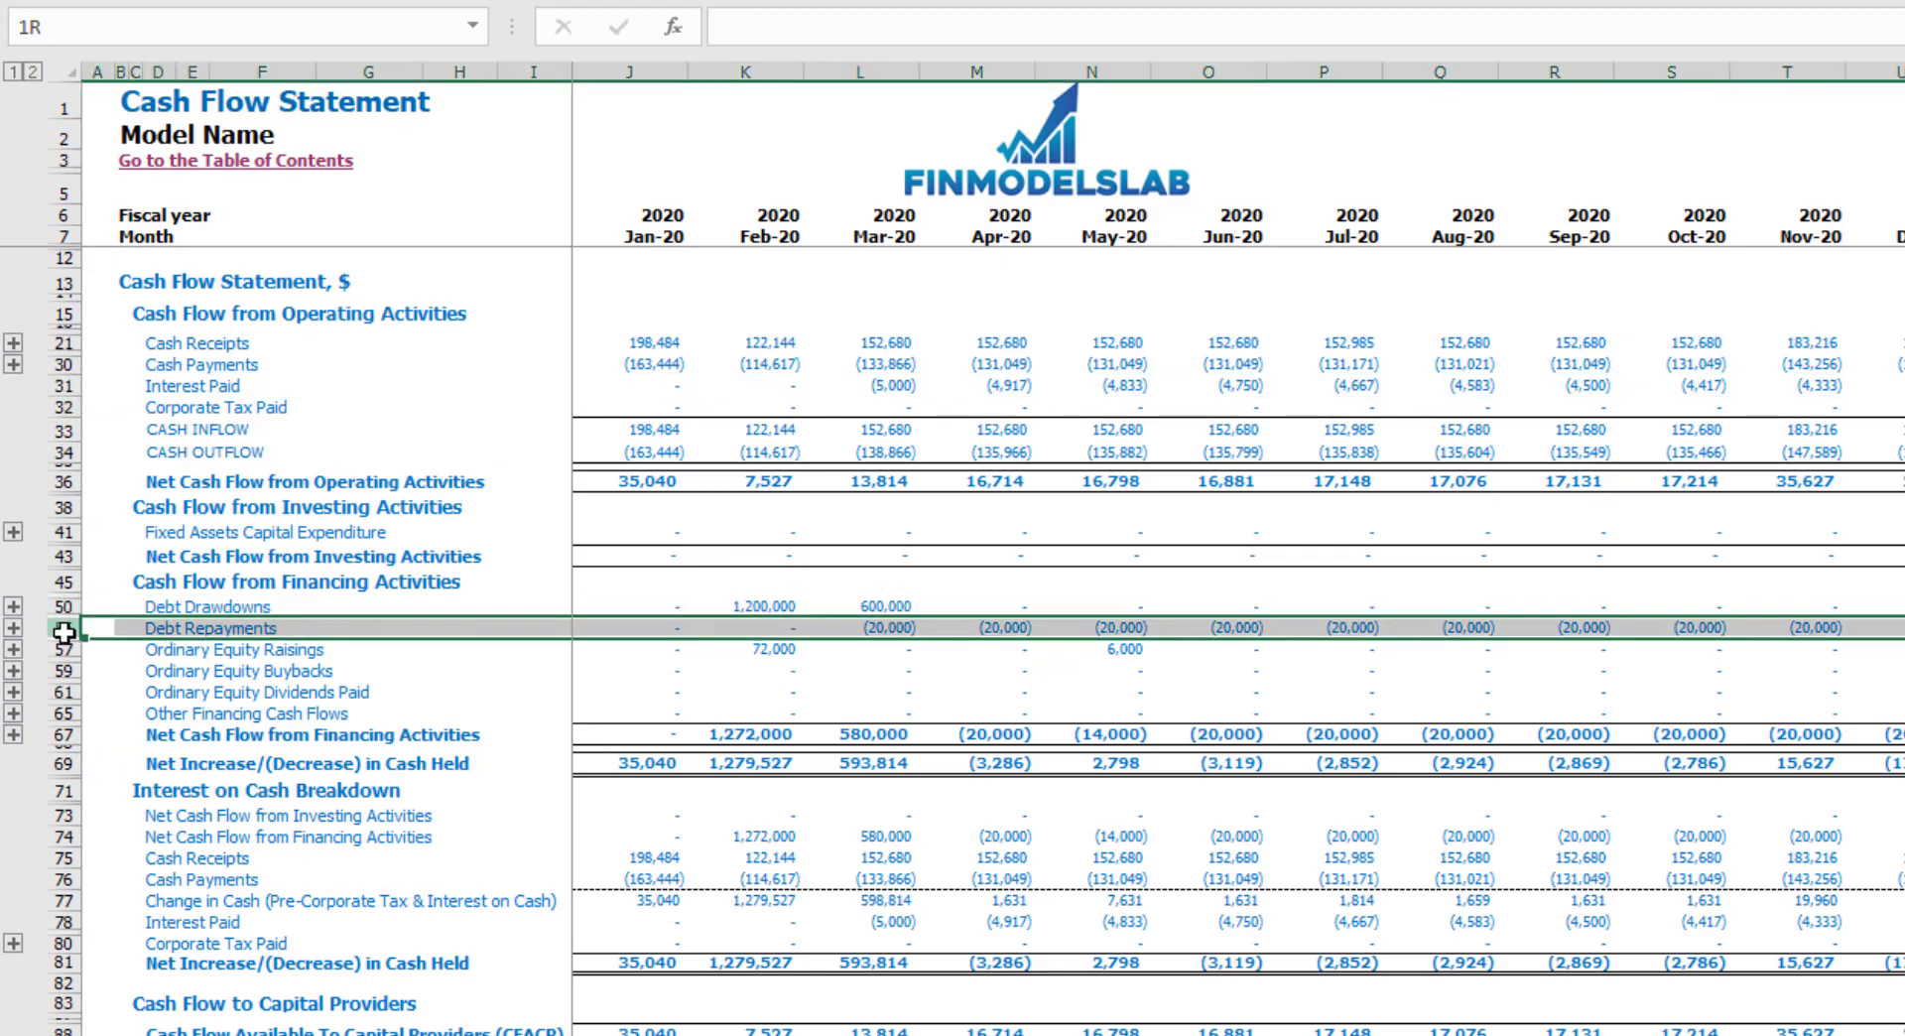
- Check the monthly Debt row in the balance sheet
key("ctrl+Page_Down")
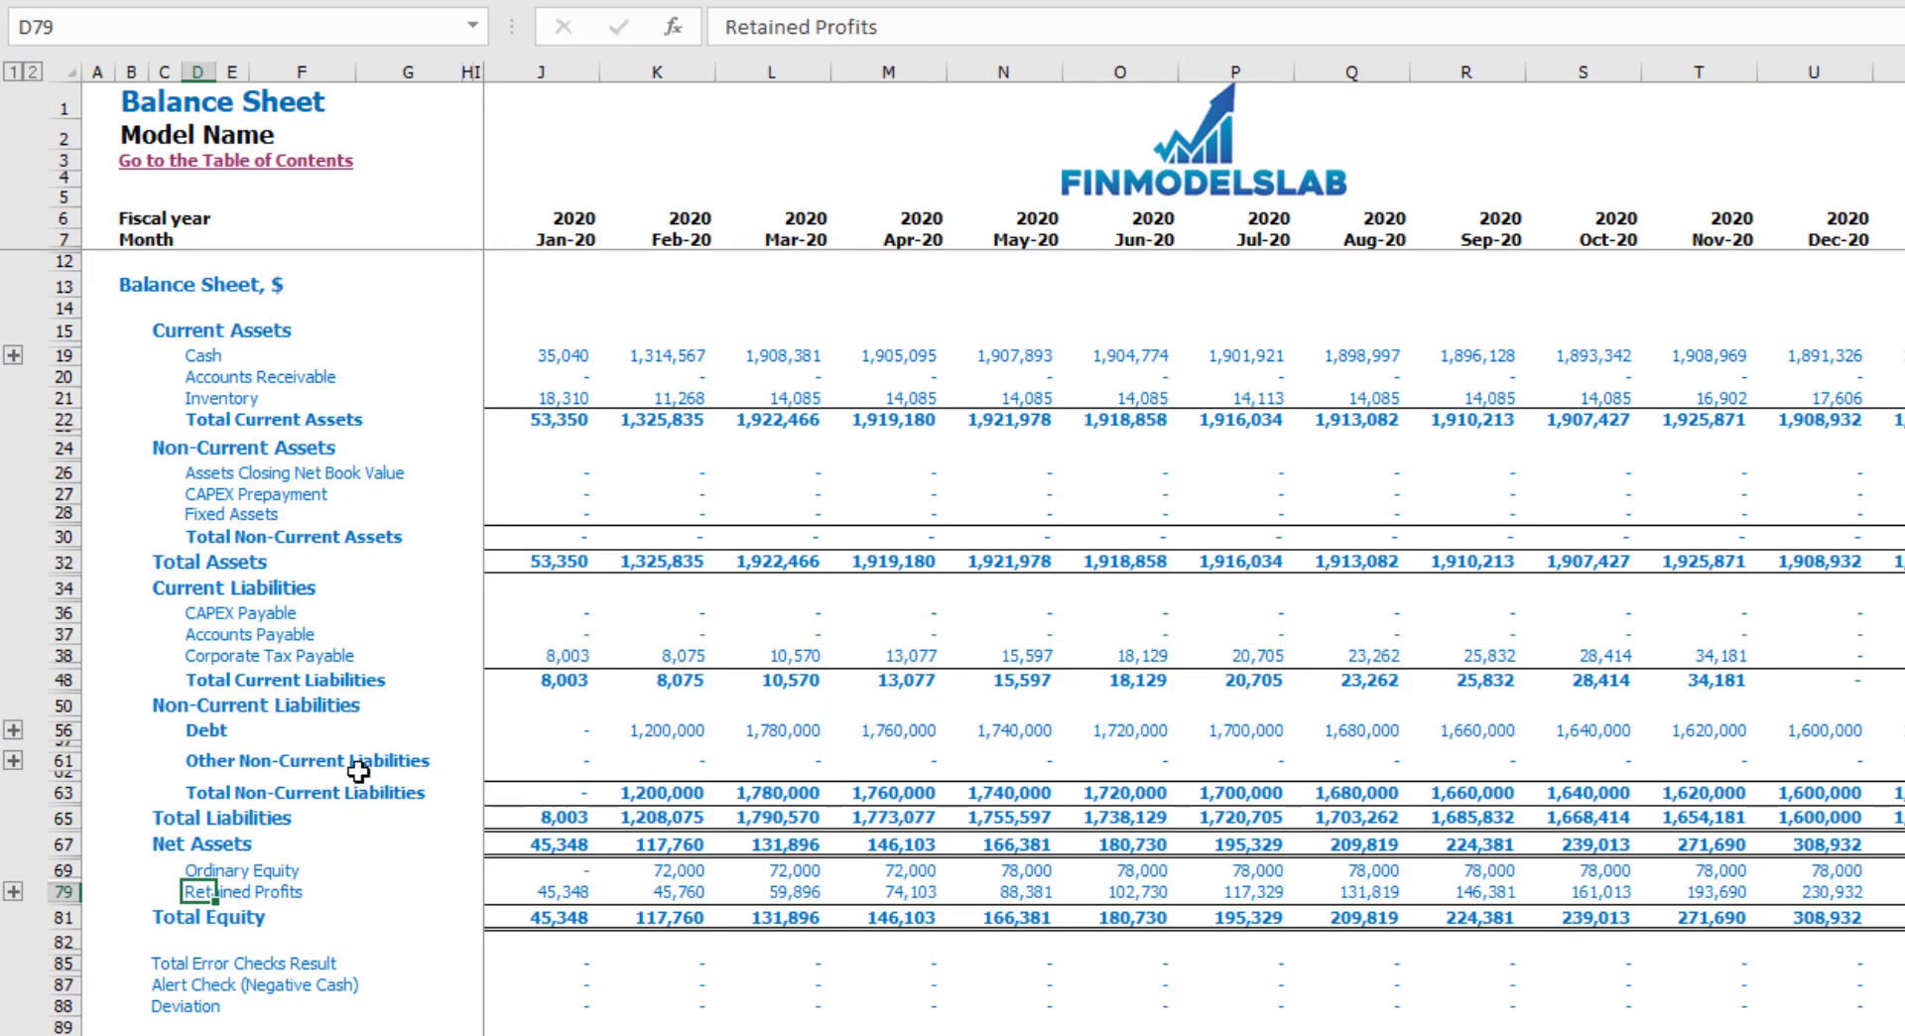
left_click(61, 731)
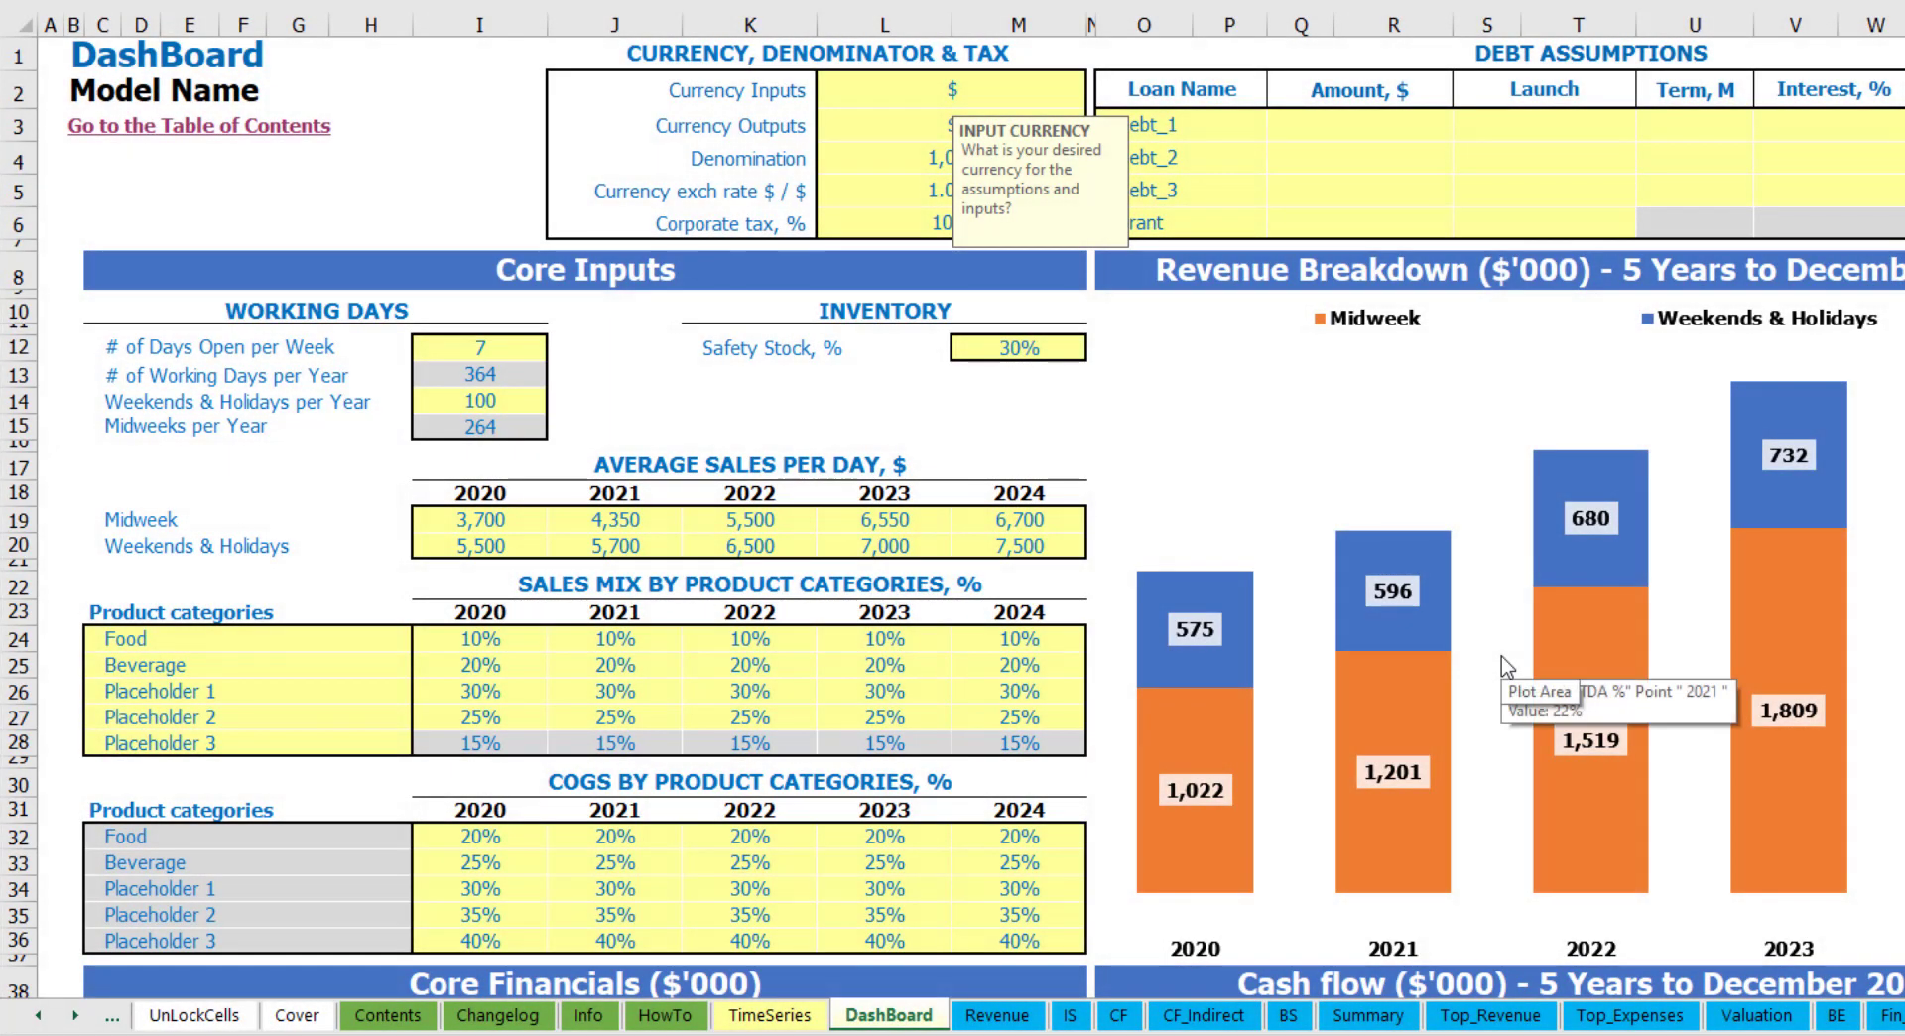
- Set the DashBoard's input currency to USD
left_click(514, 104)
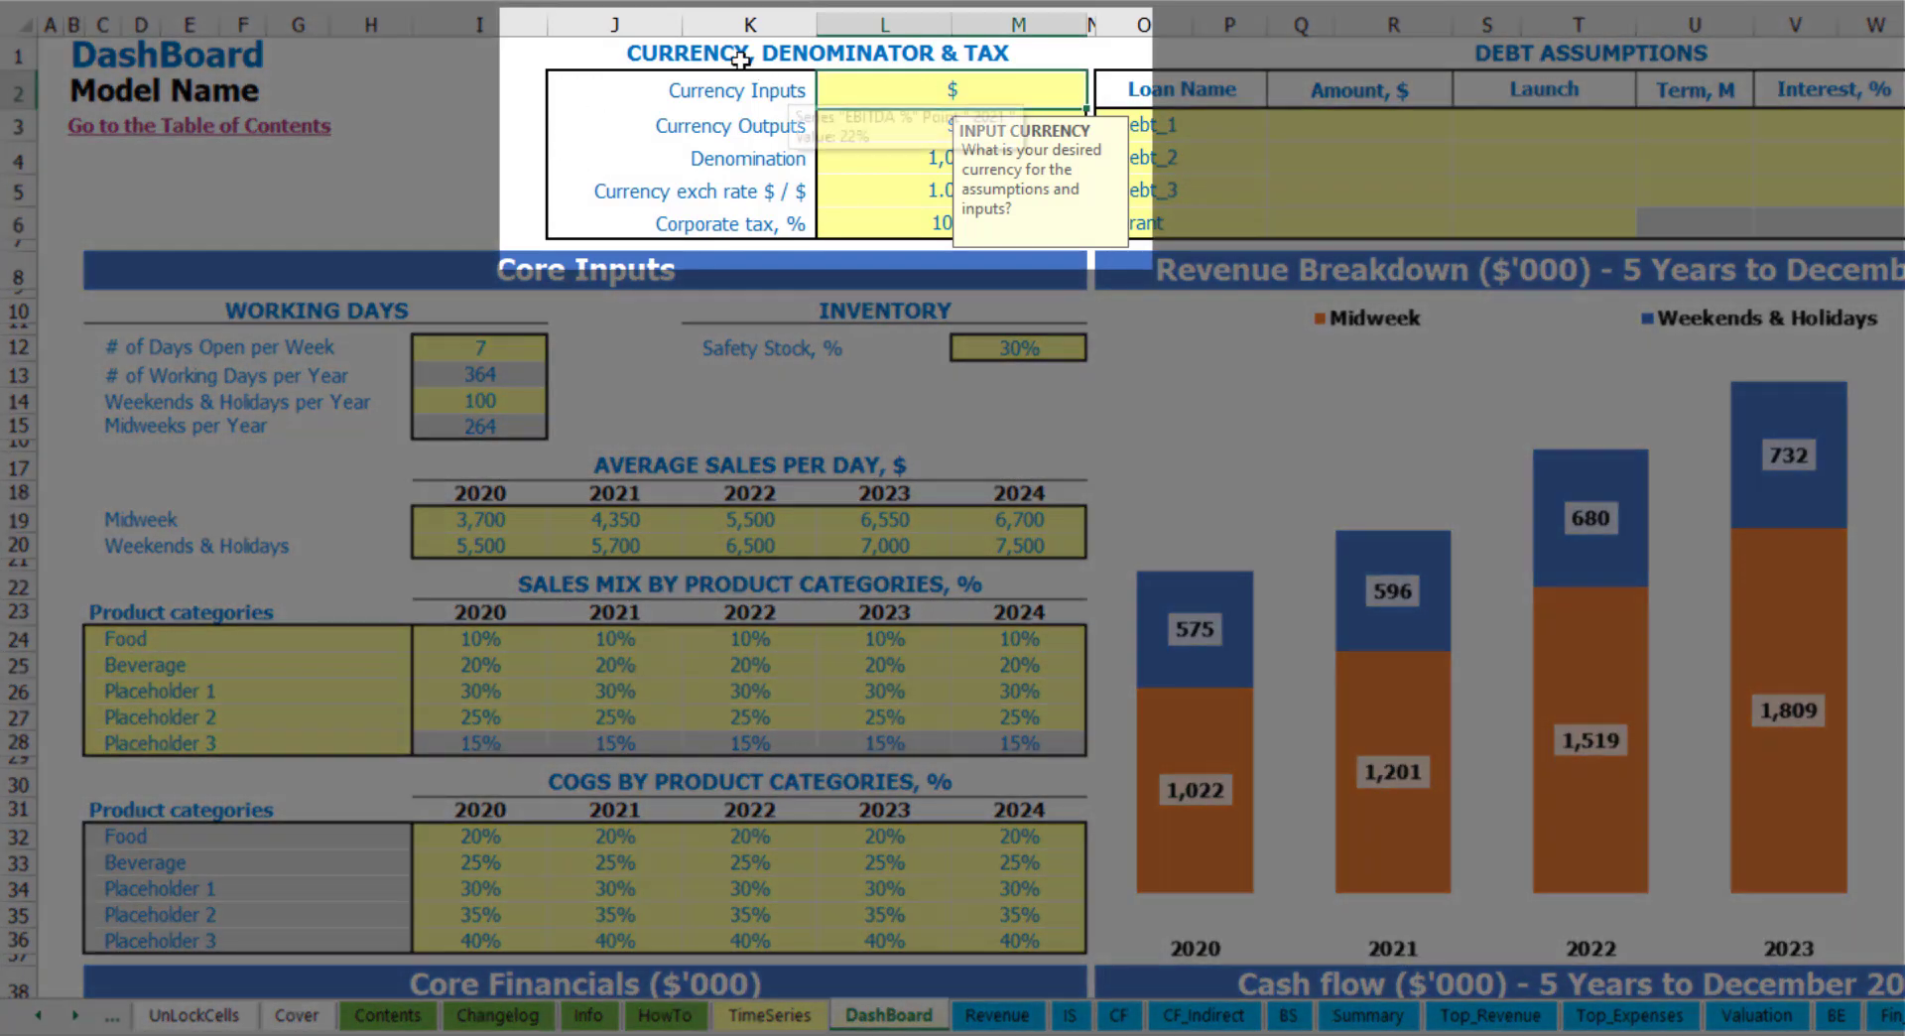
left_click(449, 104)
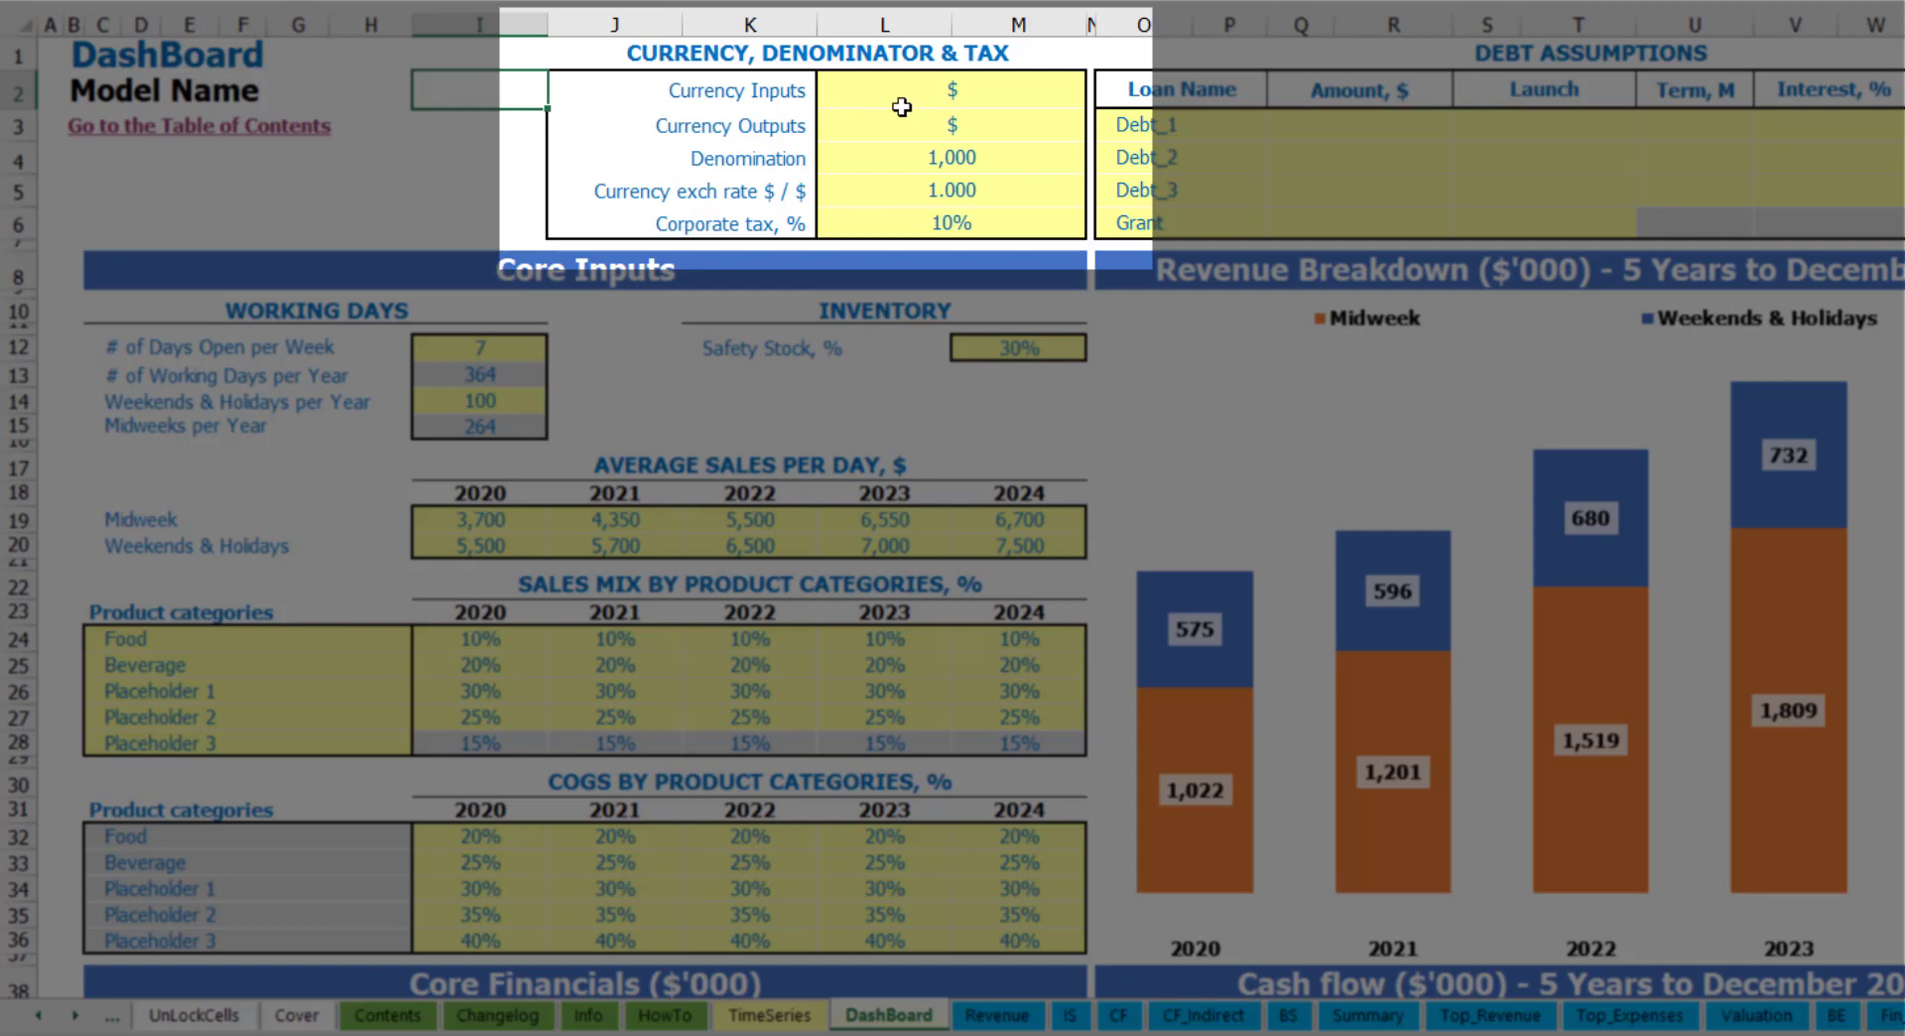
left_click(917, 96)
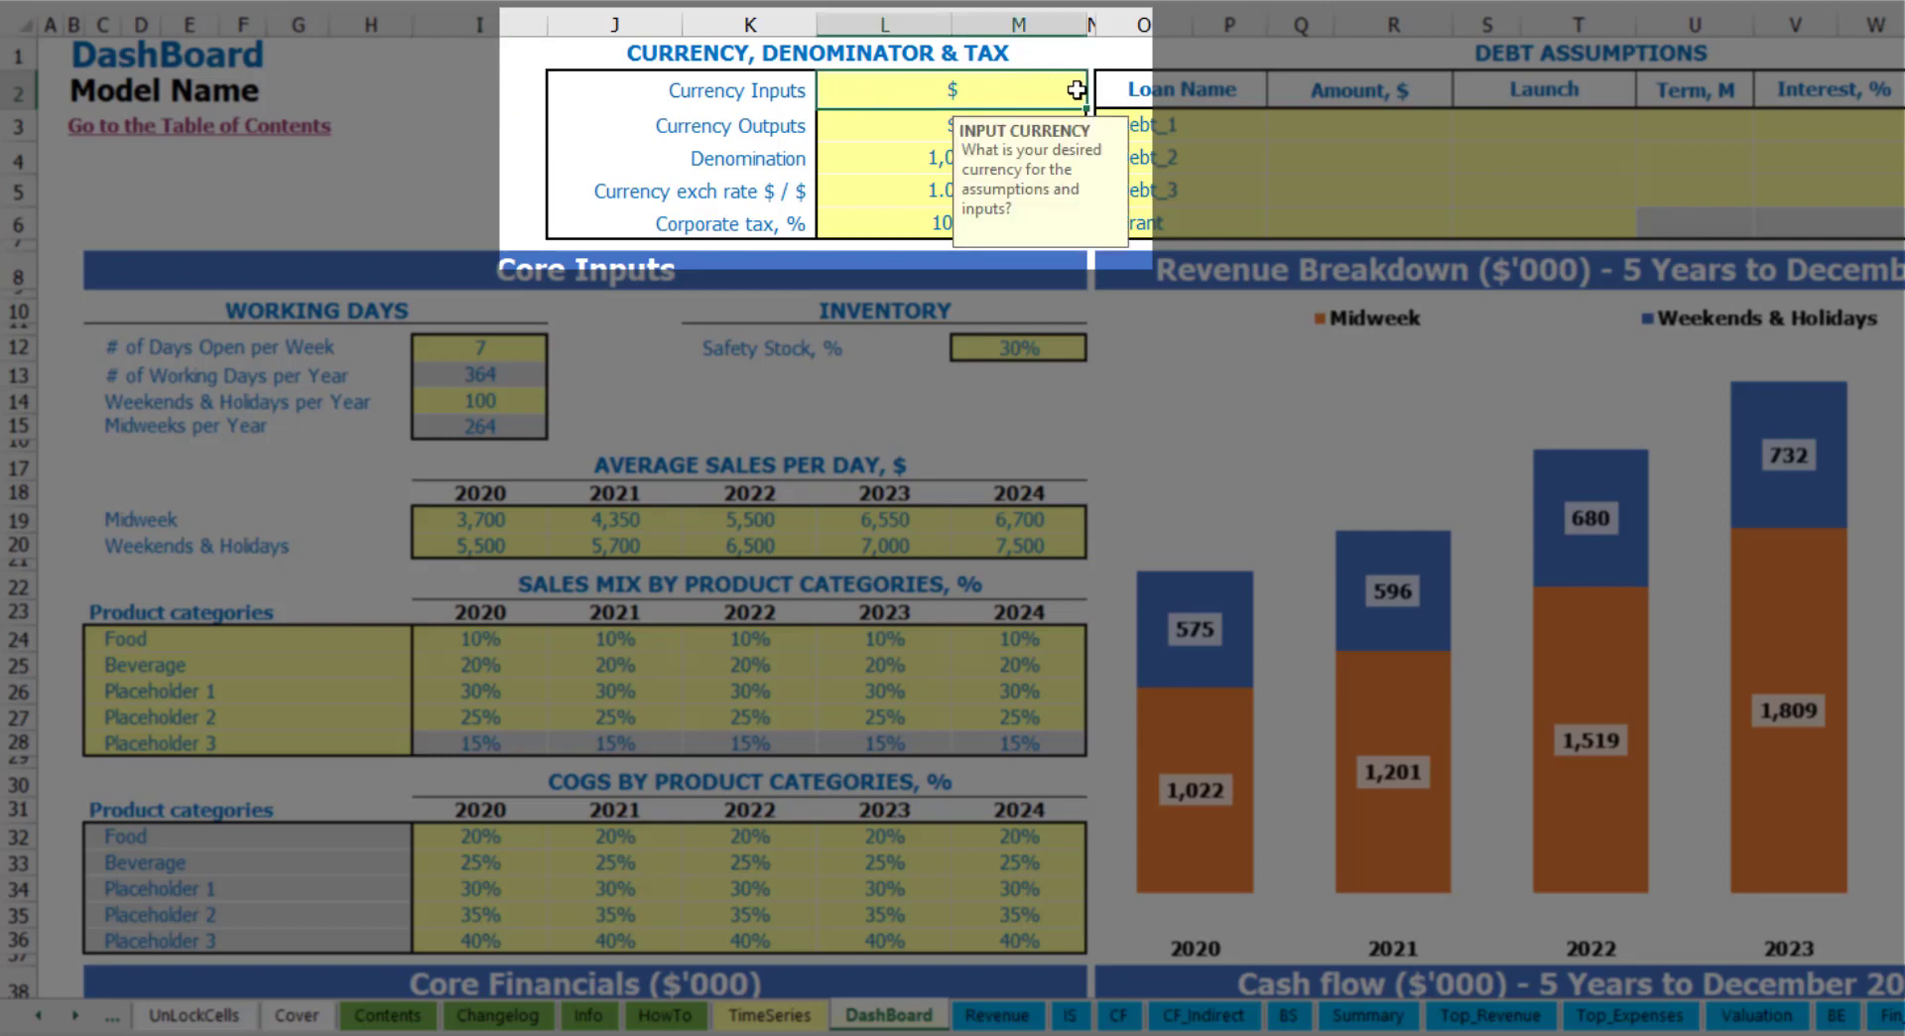
left_click(860, 131)
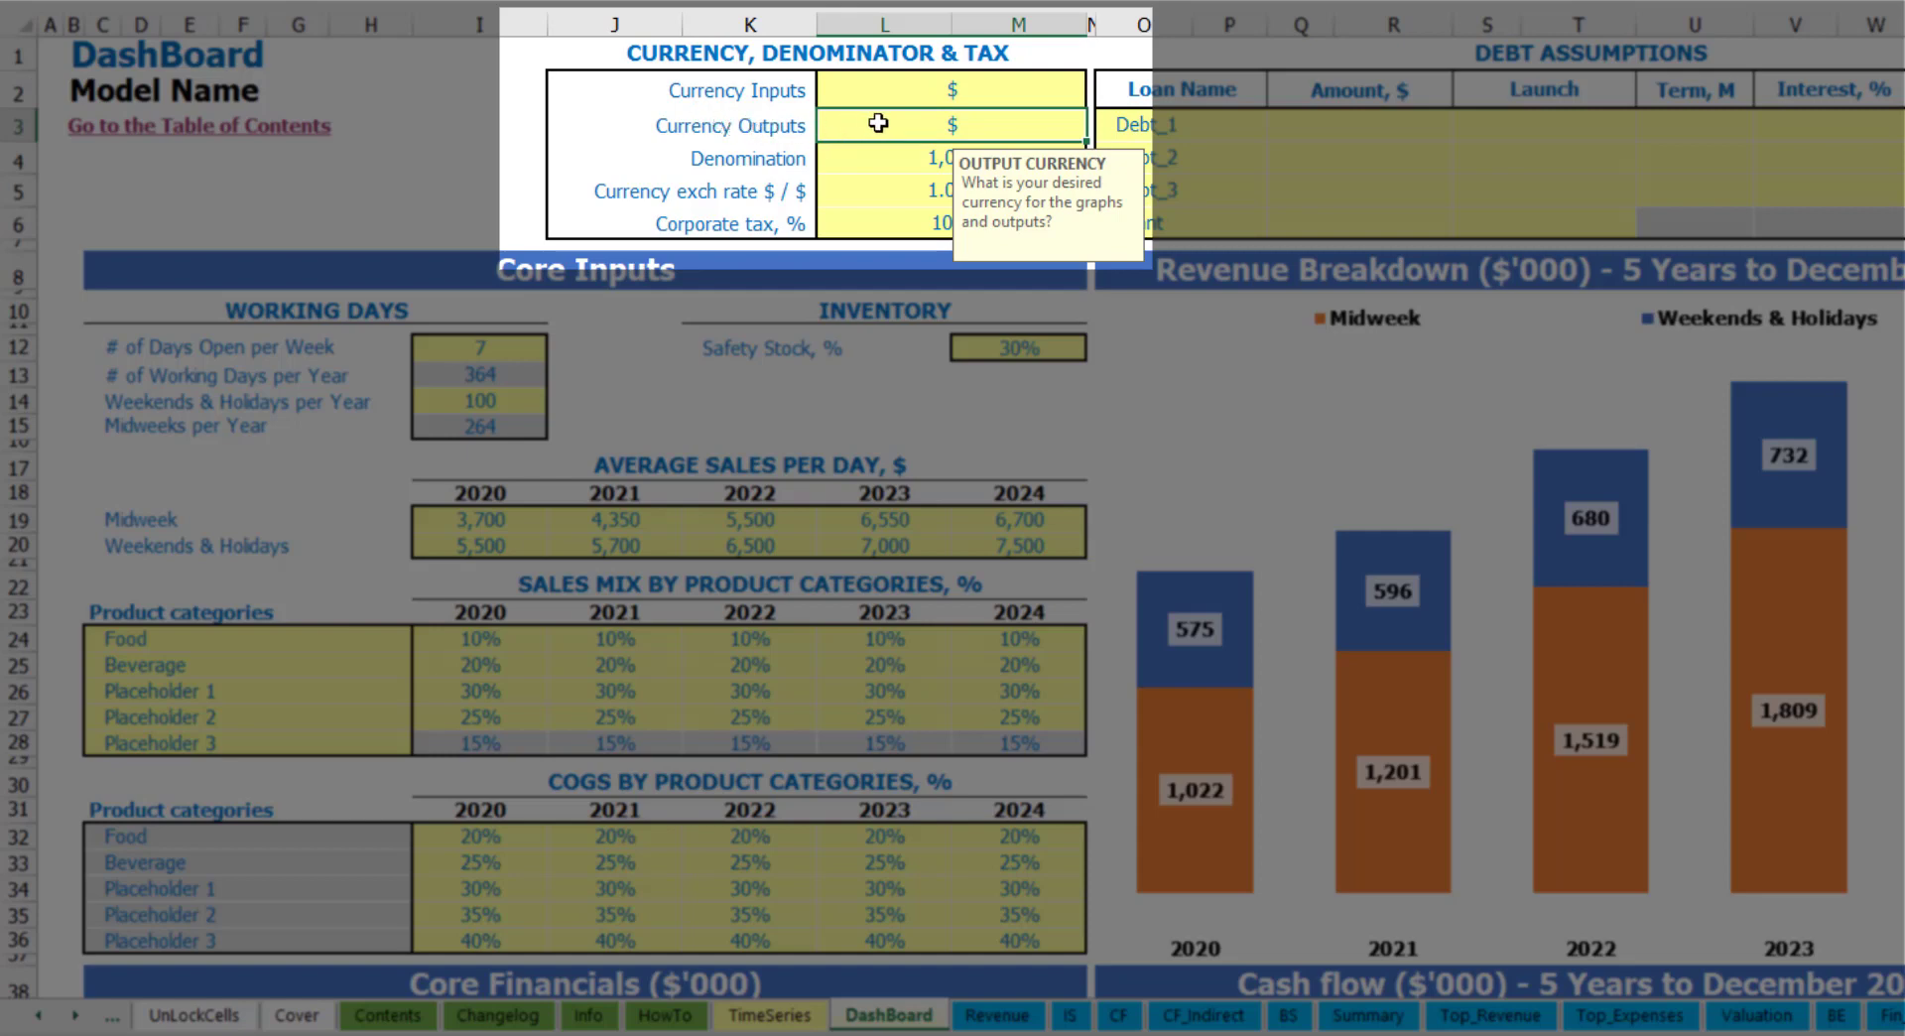
left_click(896, 96)
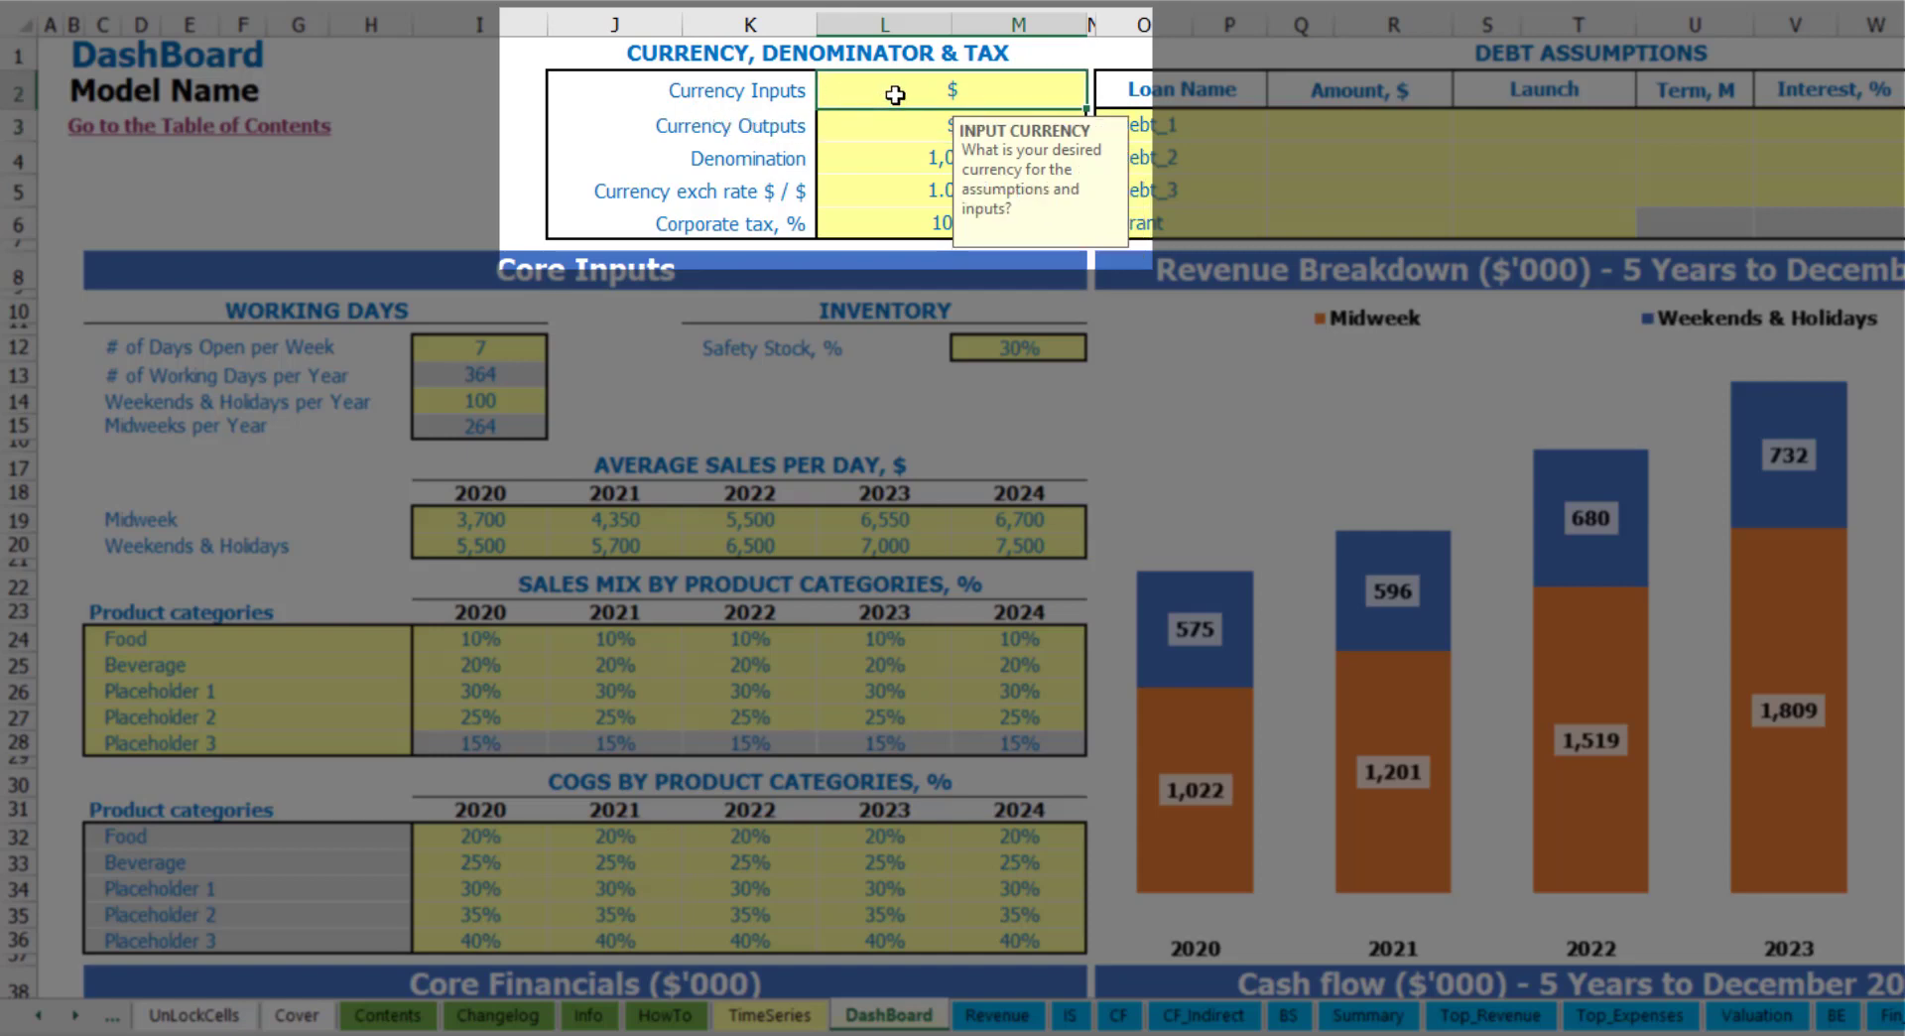
left_click(891, 126)
left_click(924, 92)
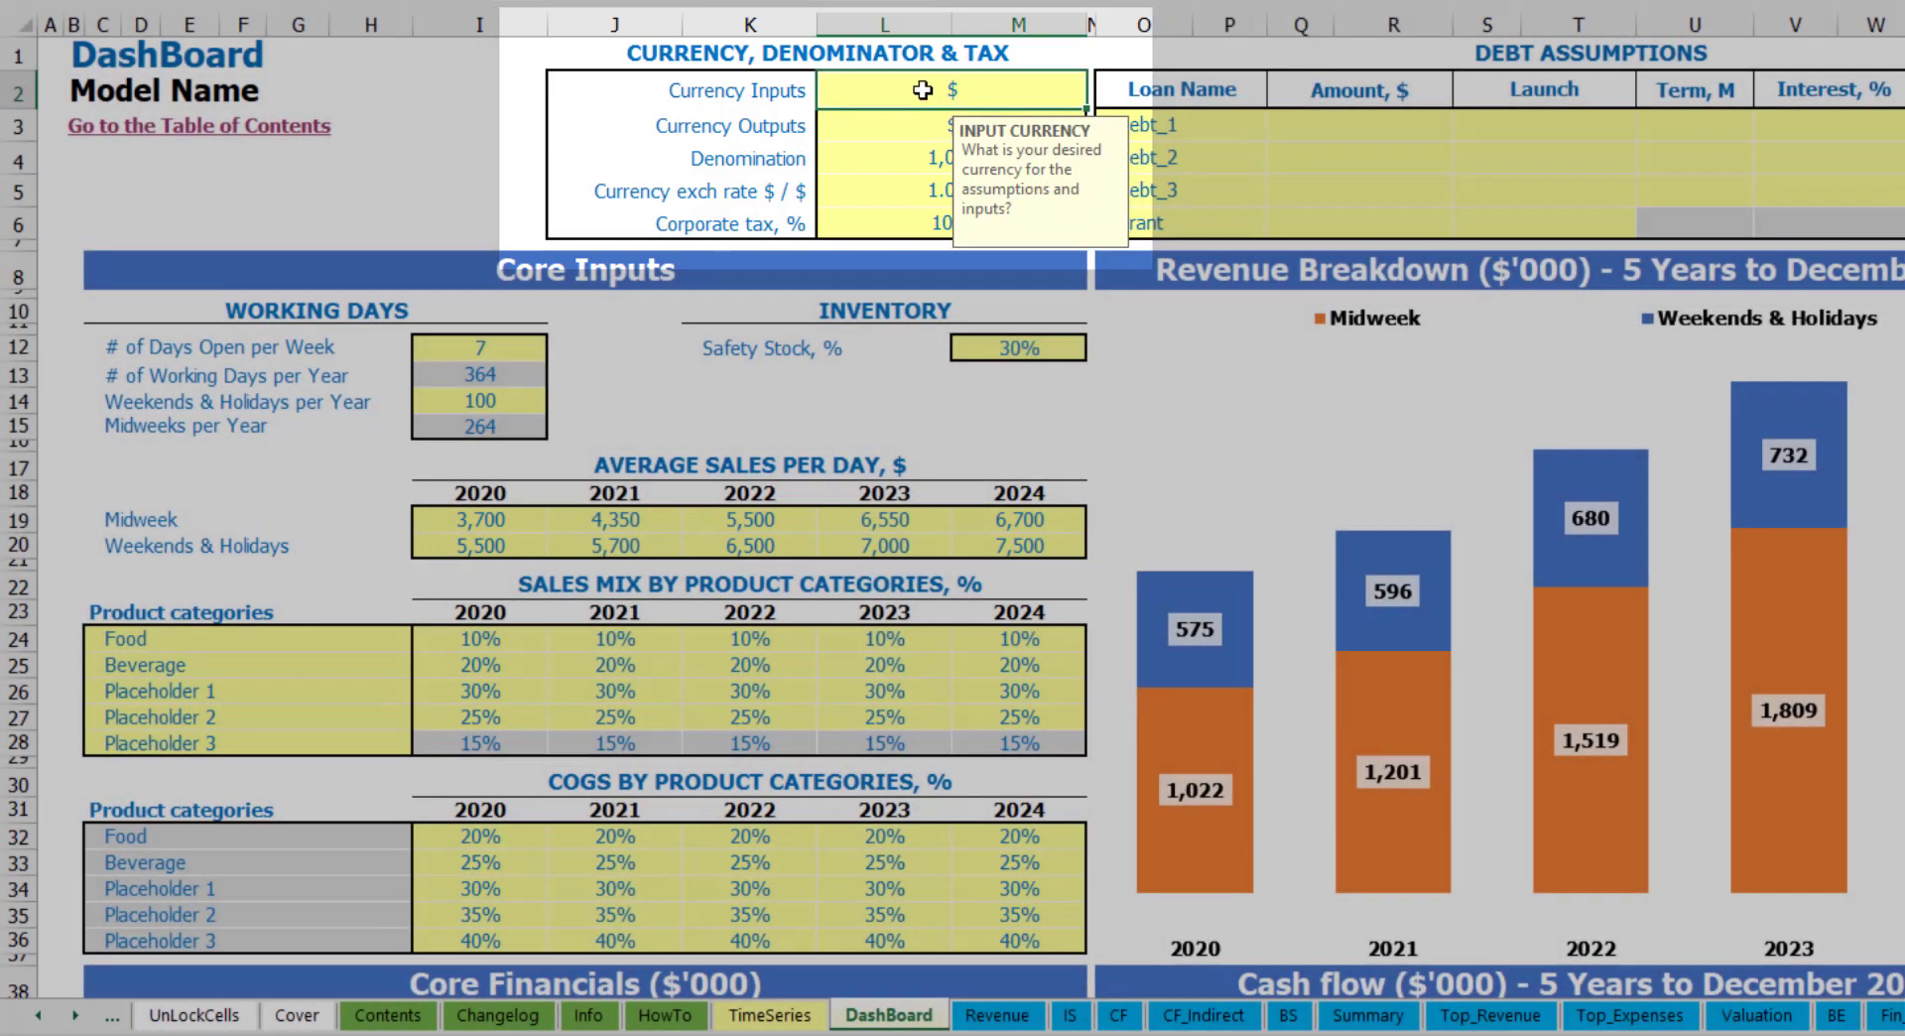
type("USD")
key("Return")
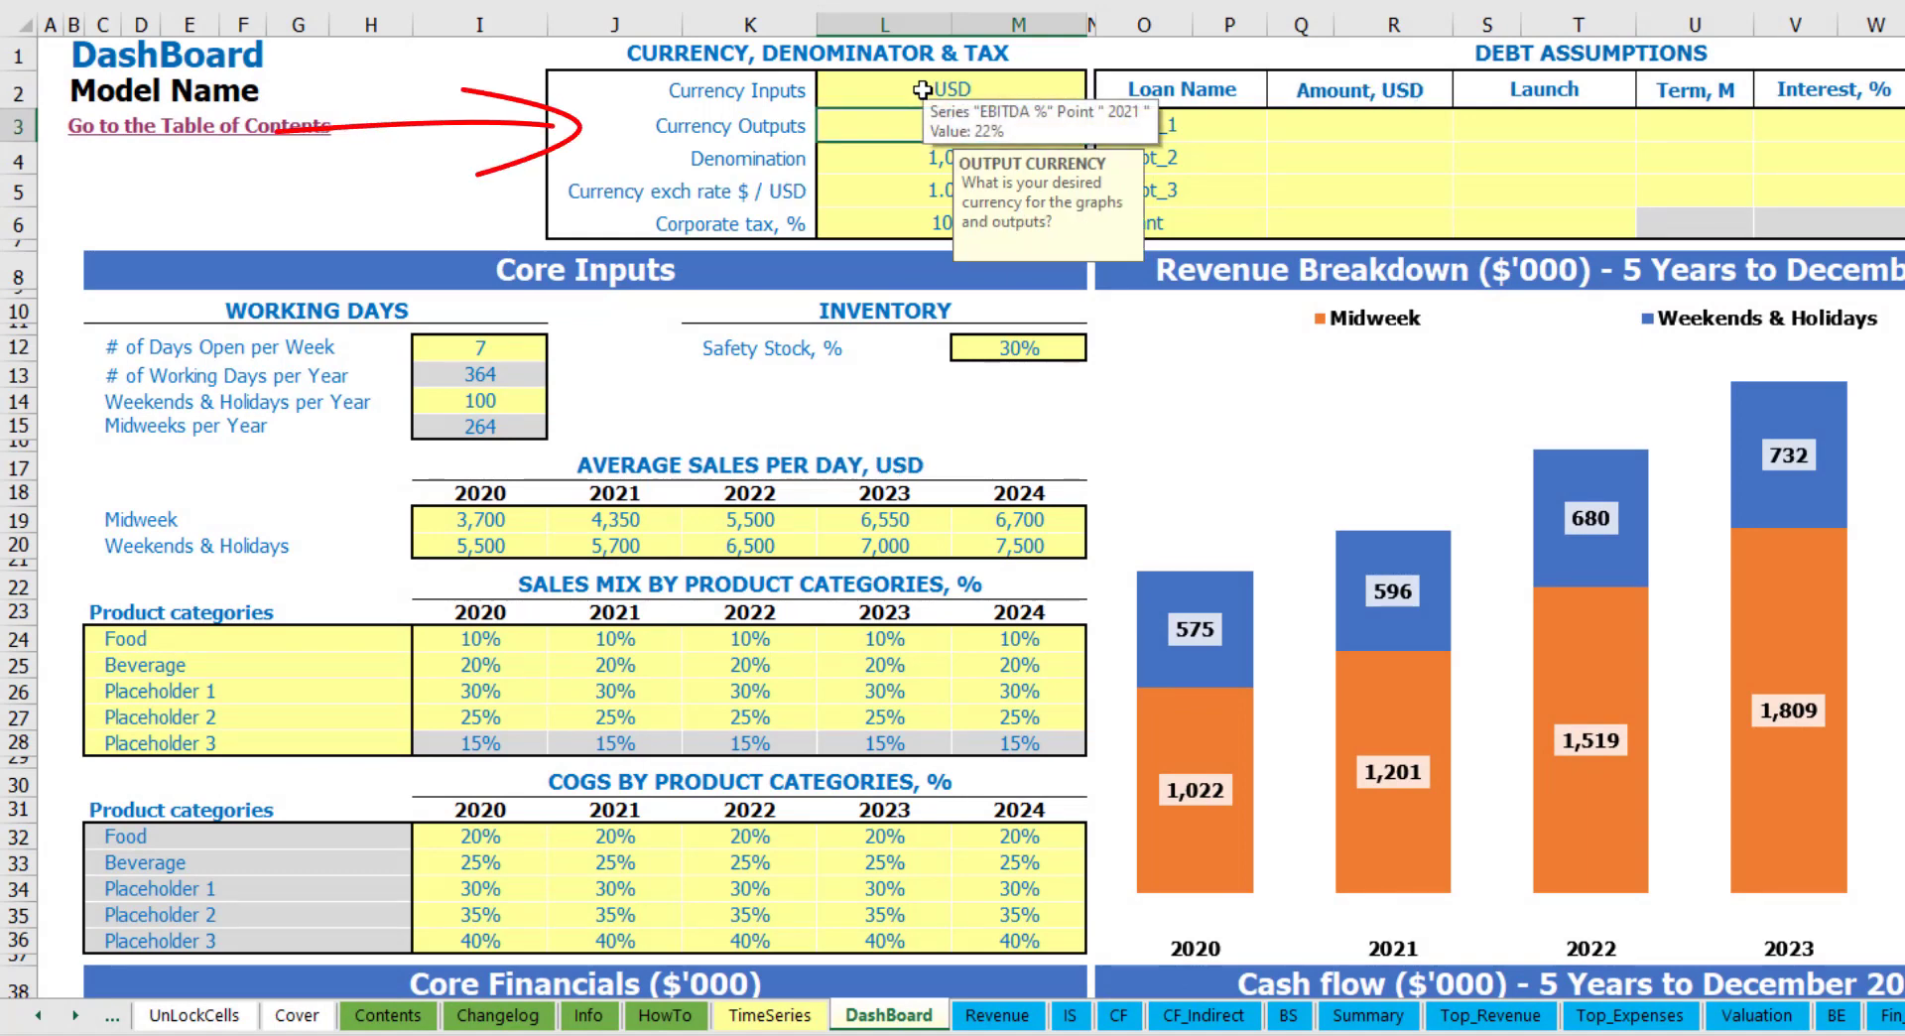
- Set the output currency for the graphs and reports to EUR
type("EUR")
key("Return")
key("Return")
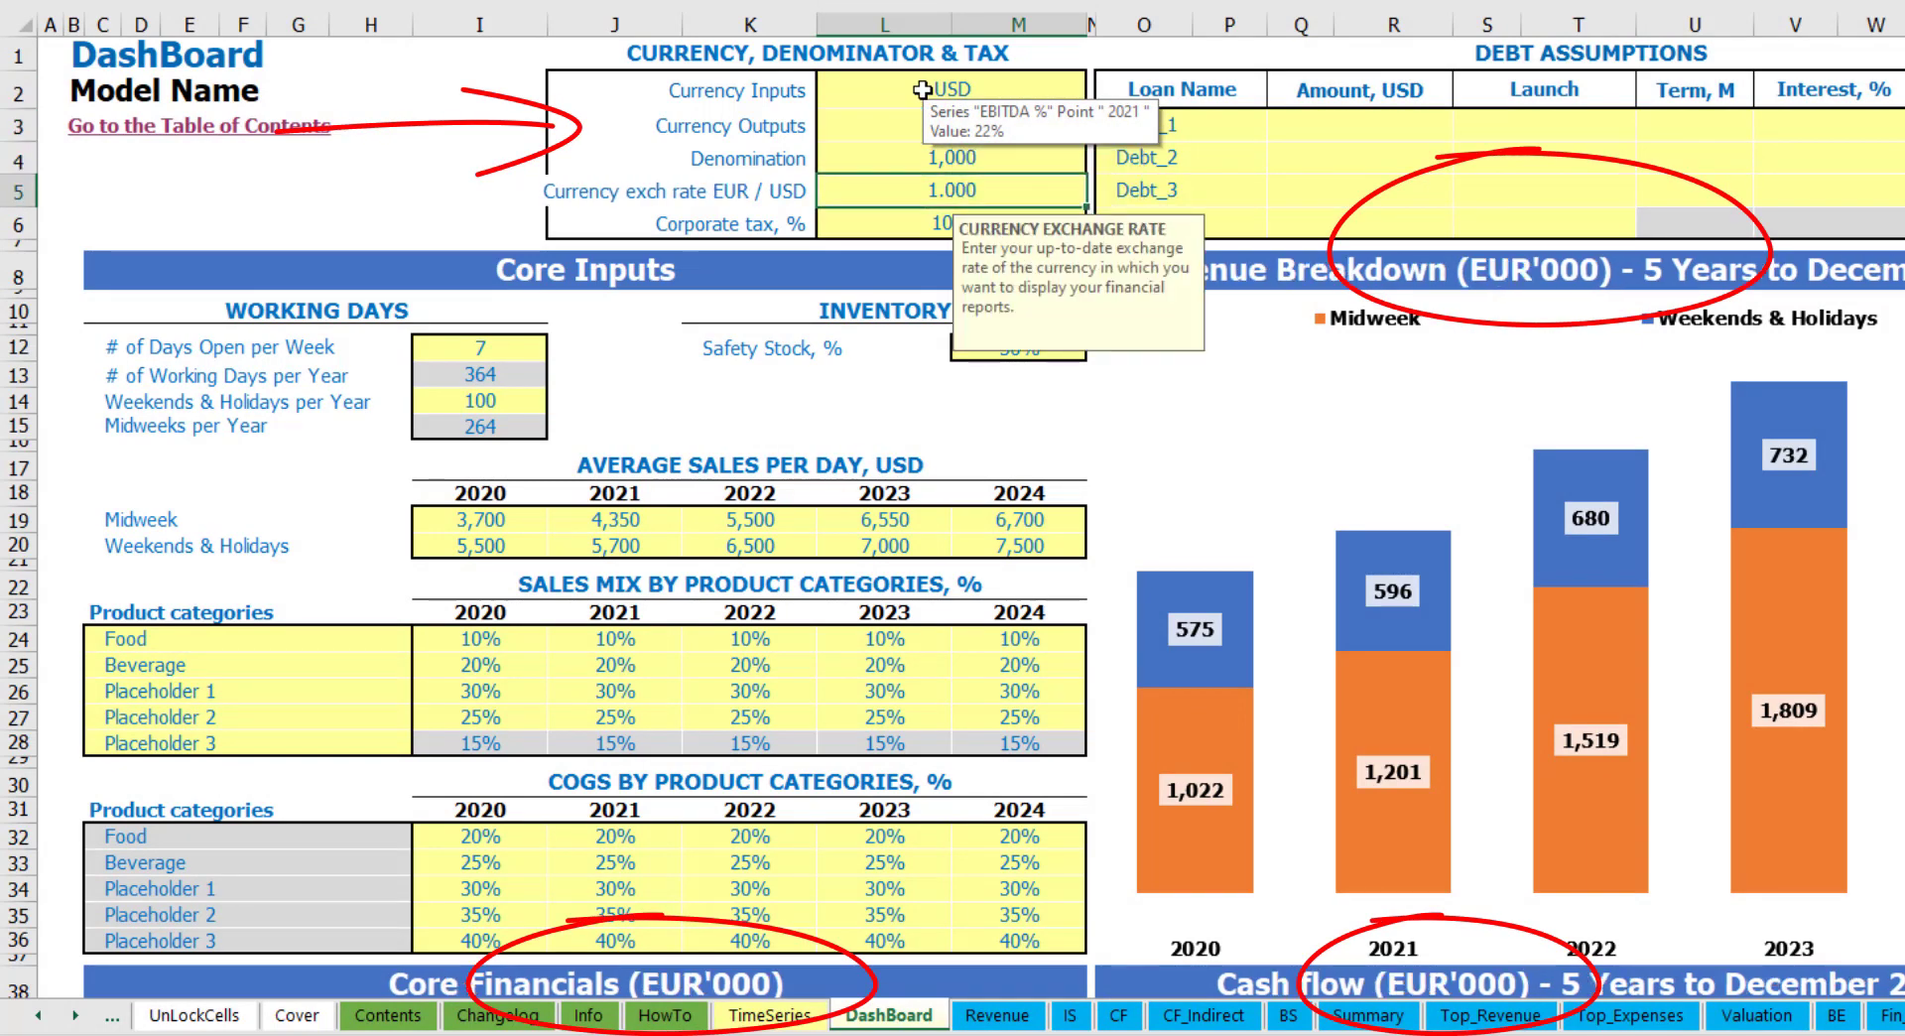
left_click(496, 134)
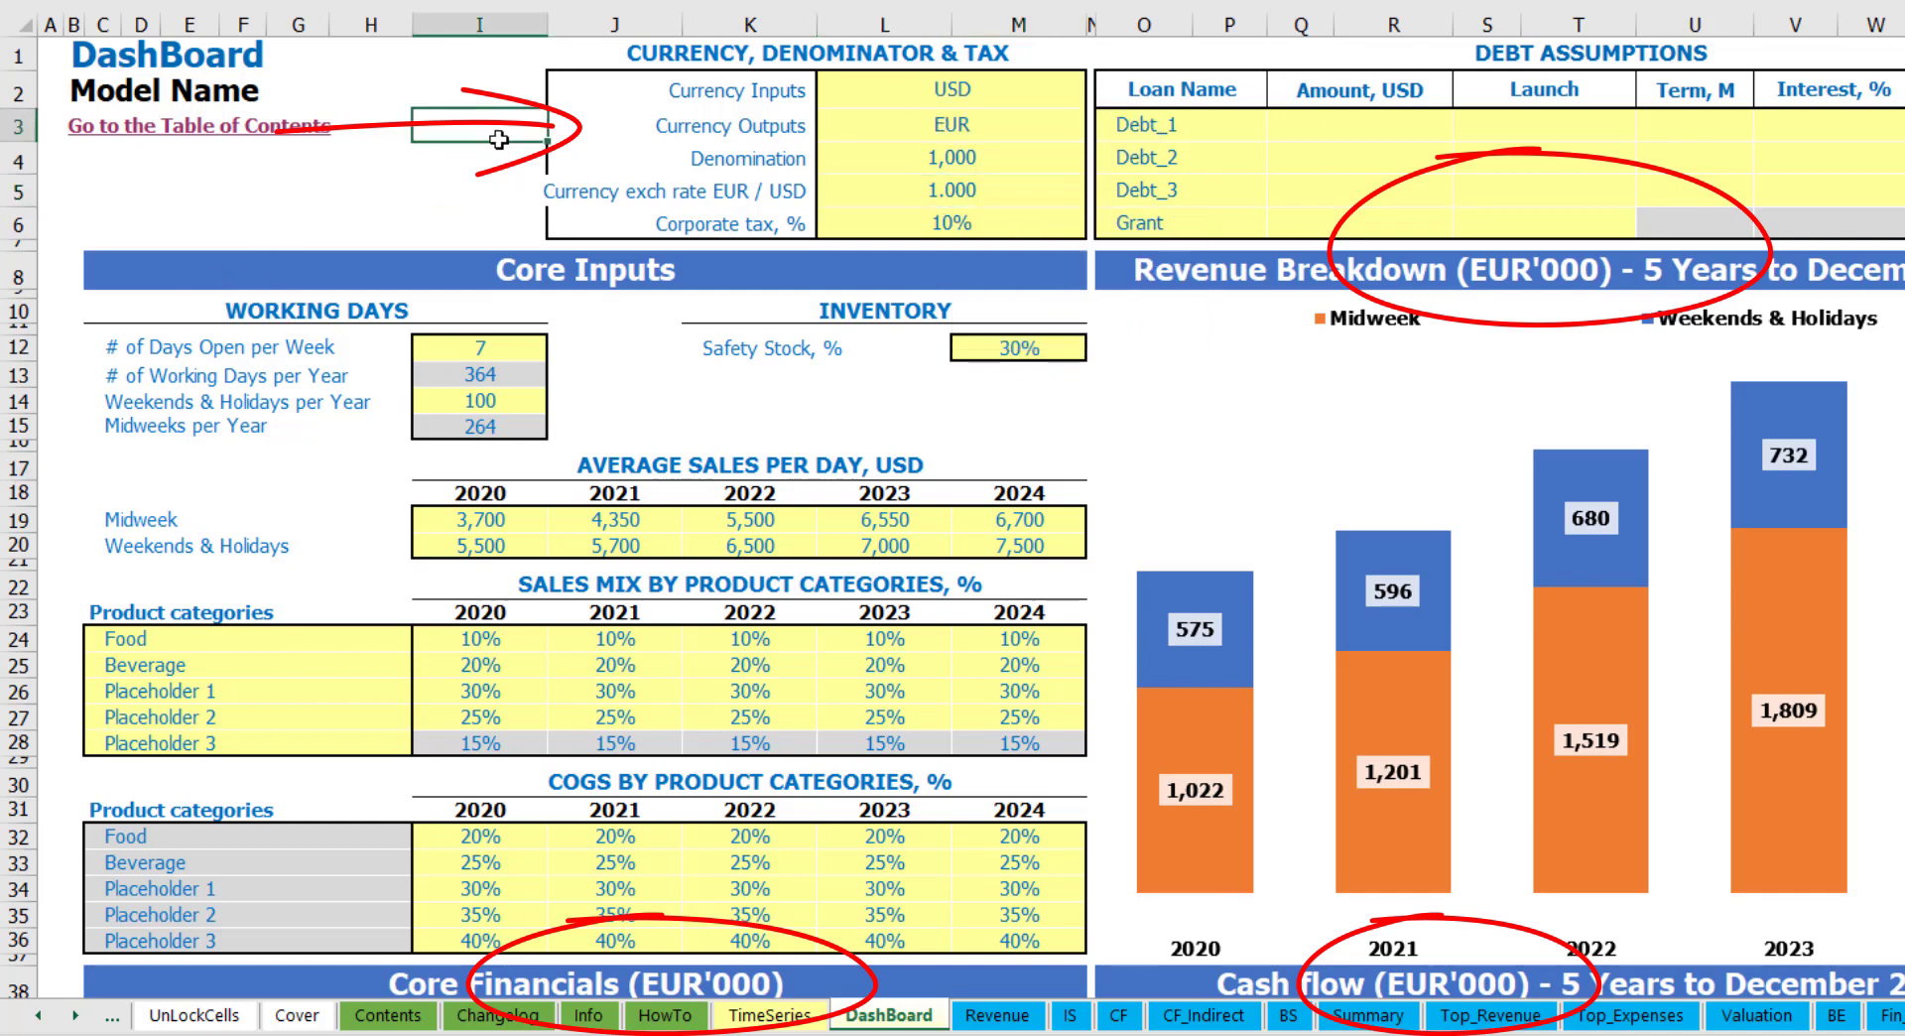
- Set the EUR / USD currency exchange rate to 1.2 and review it against the input and output currencies
left_click(919, 186)
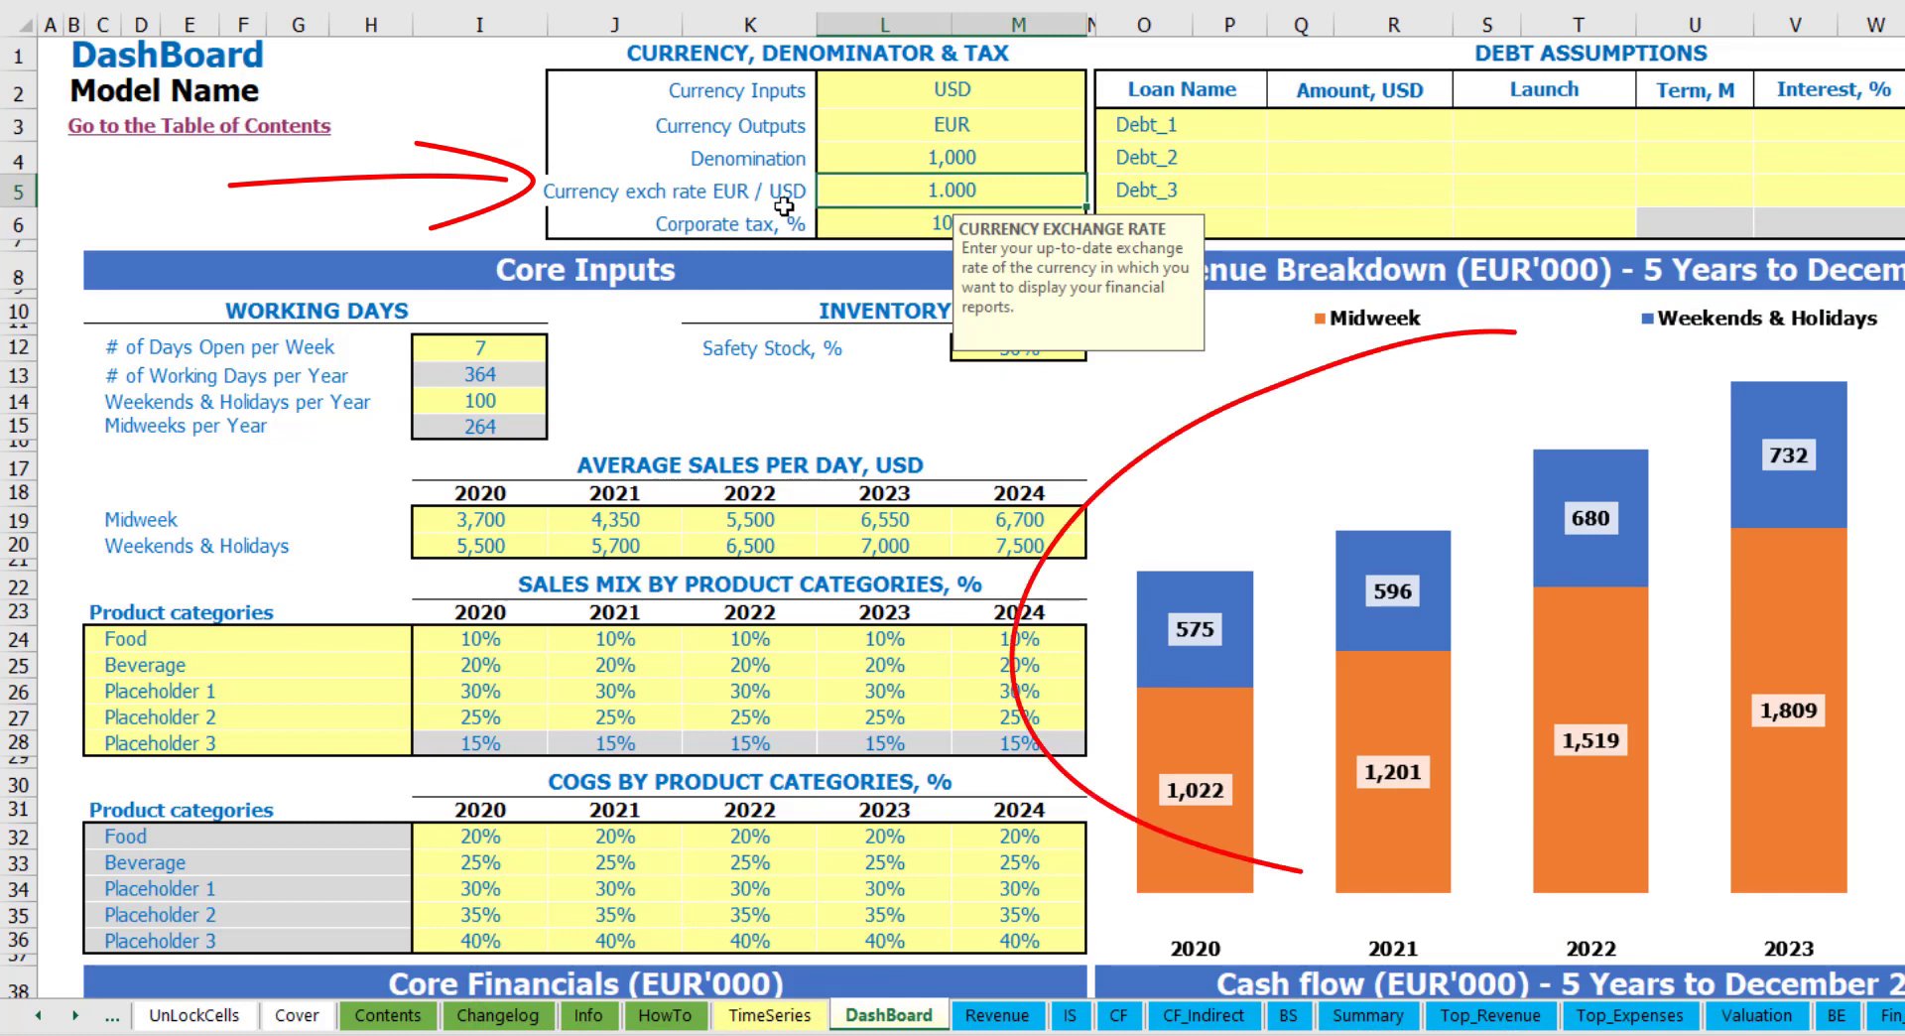
type("1.2")
key("Return")
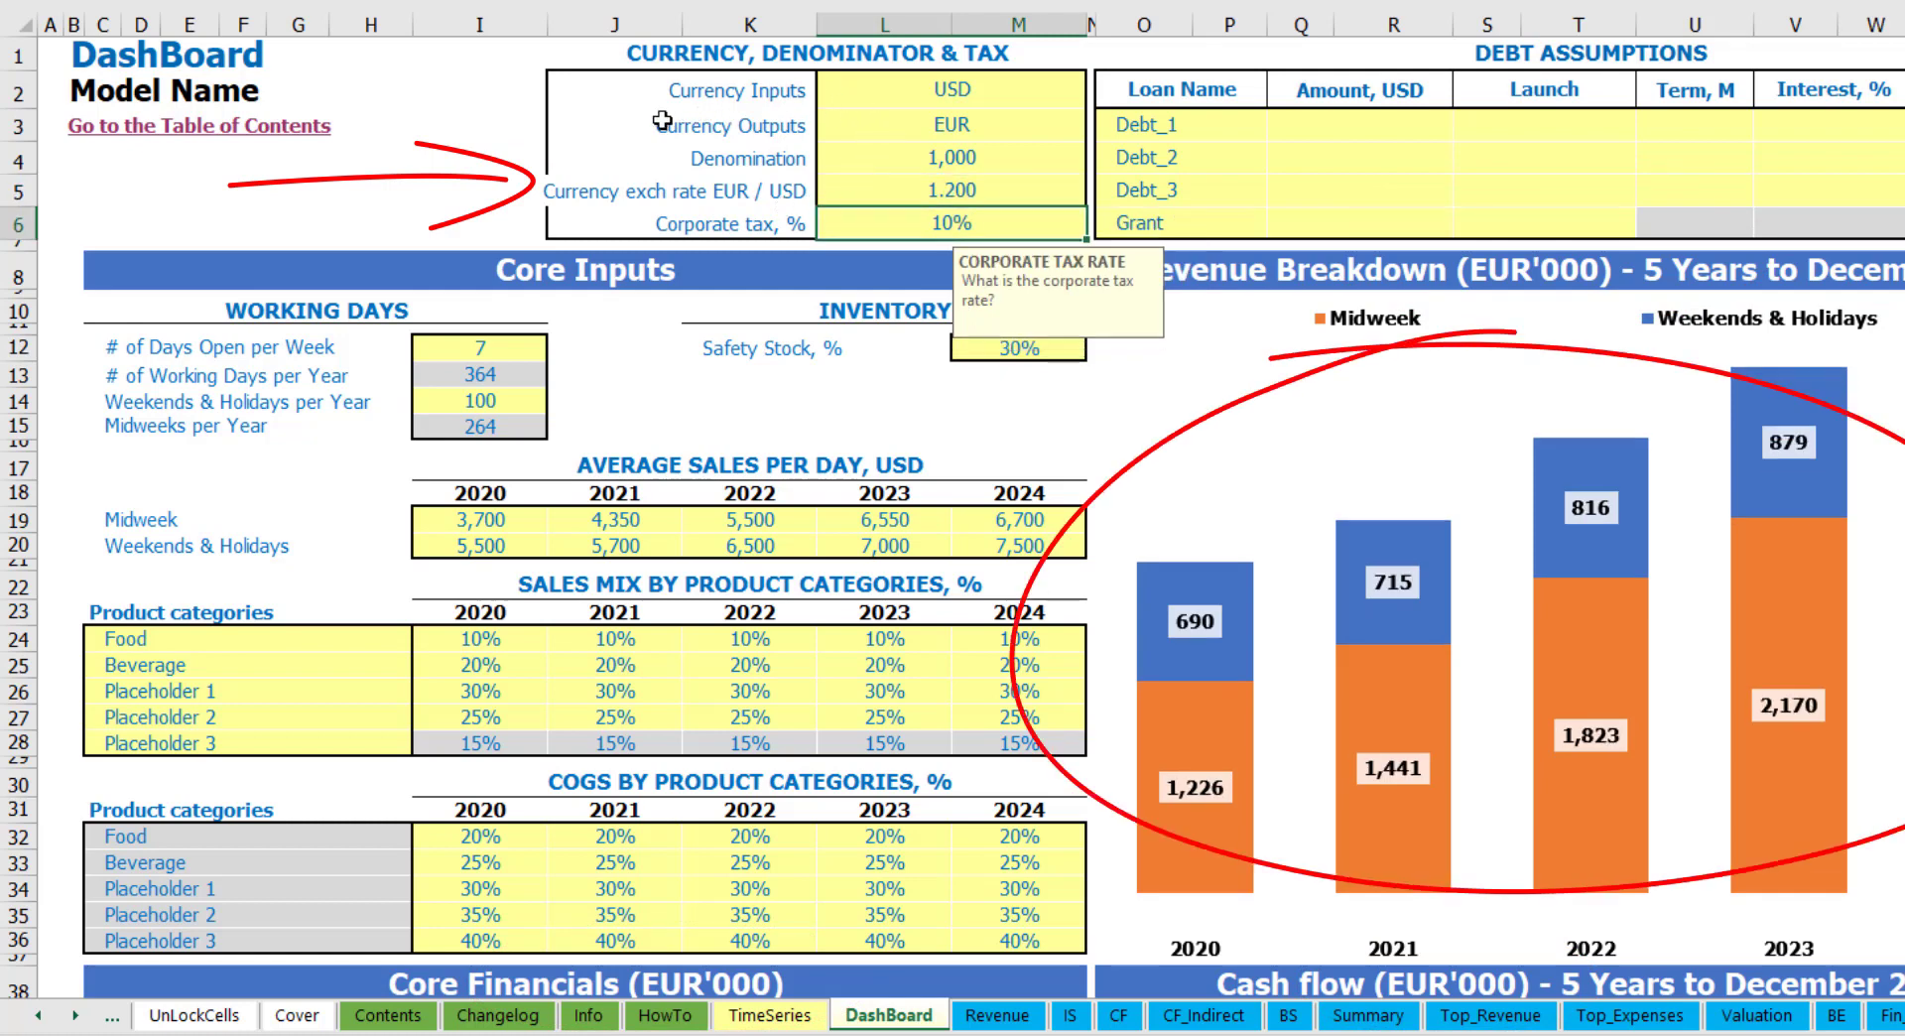
key("Up")
key("Up")
key("Up")
key("Up")
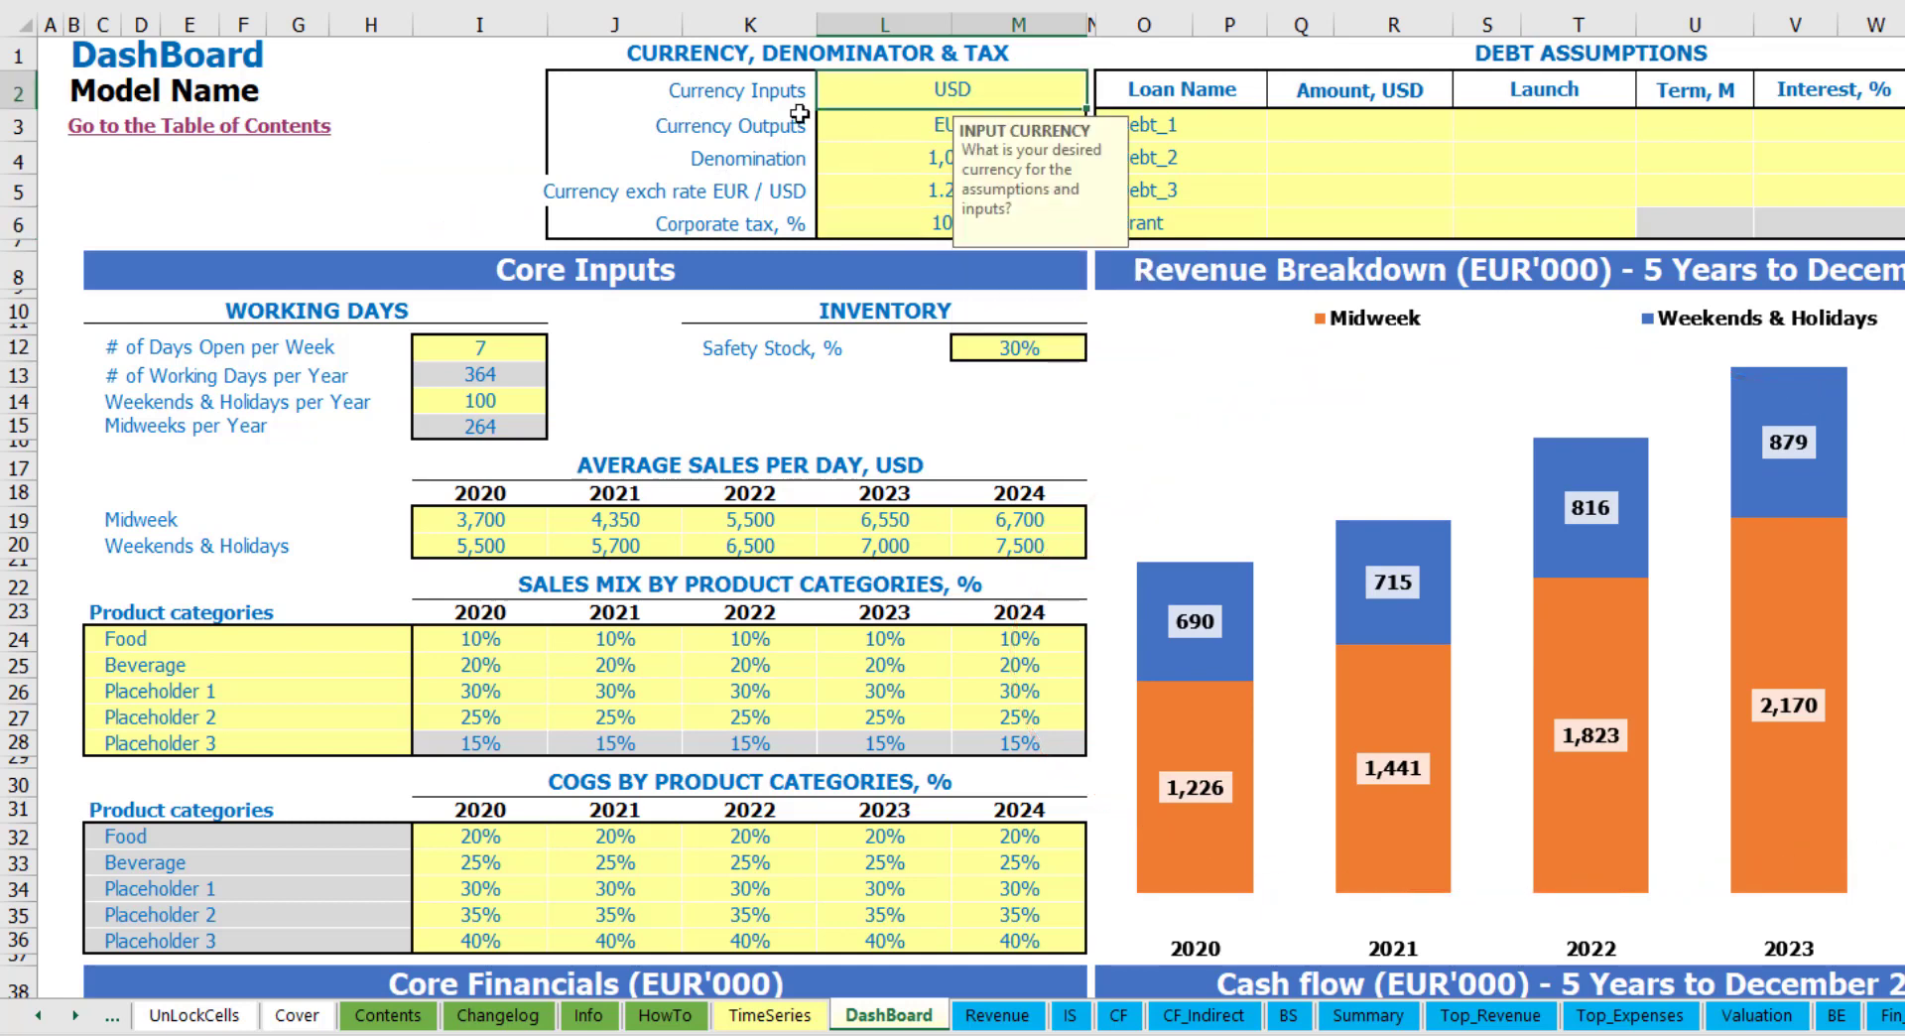
left_click(884, 126)
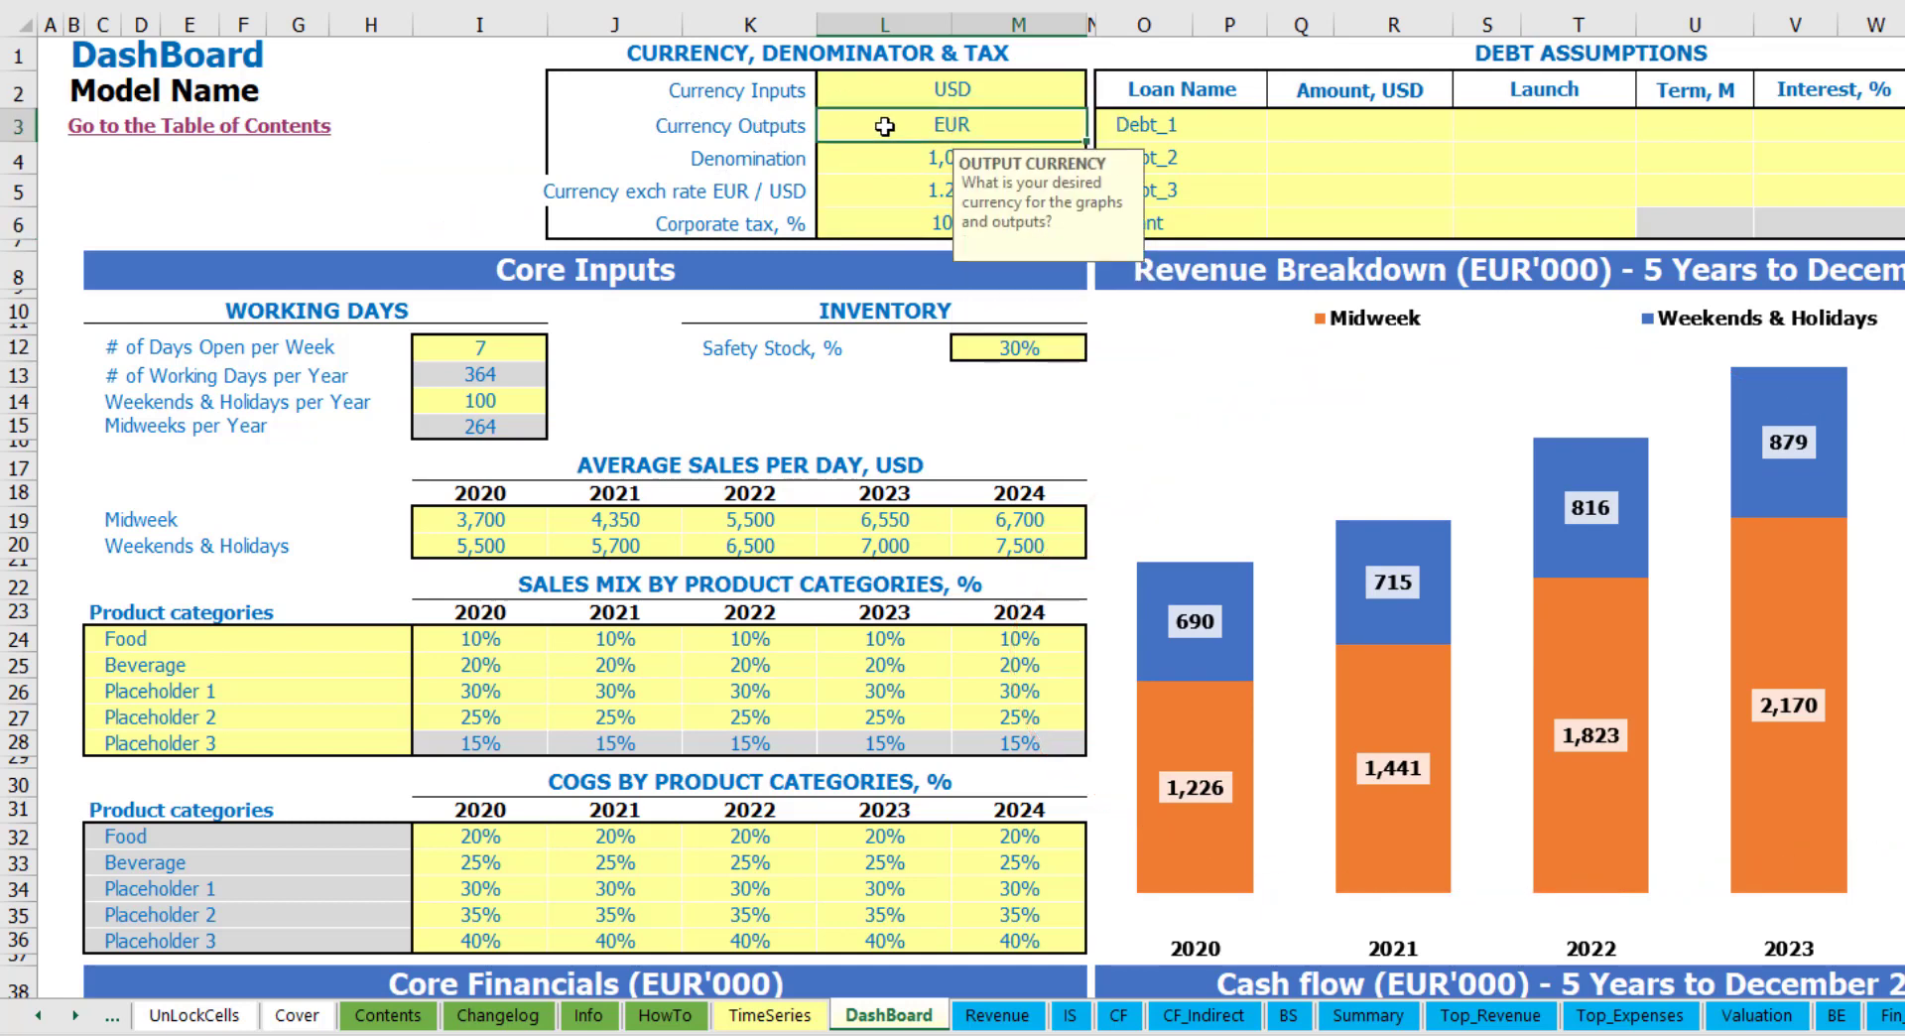
left_click(855, 191)
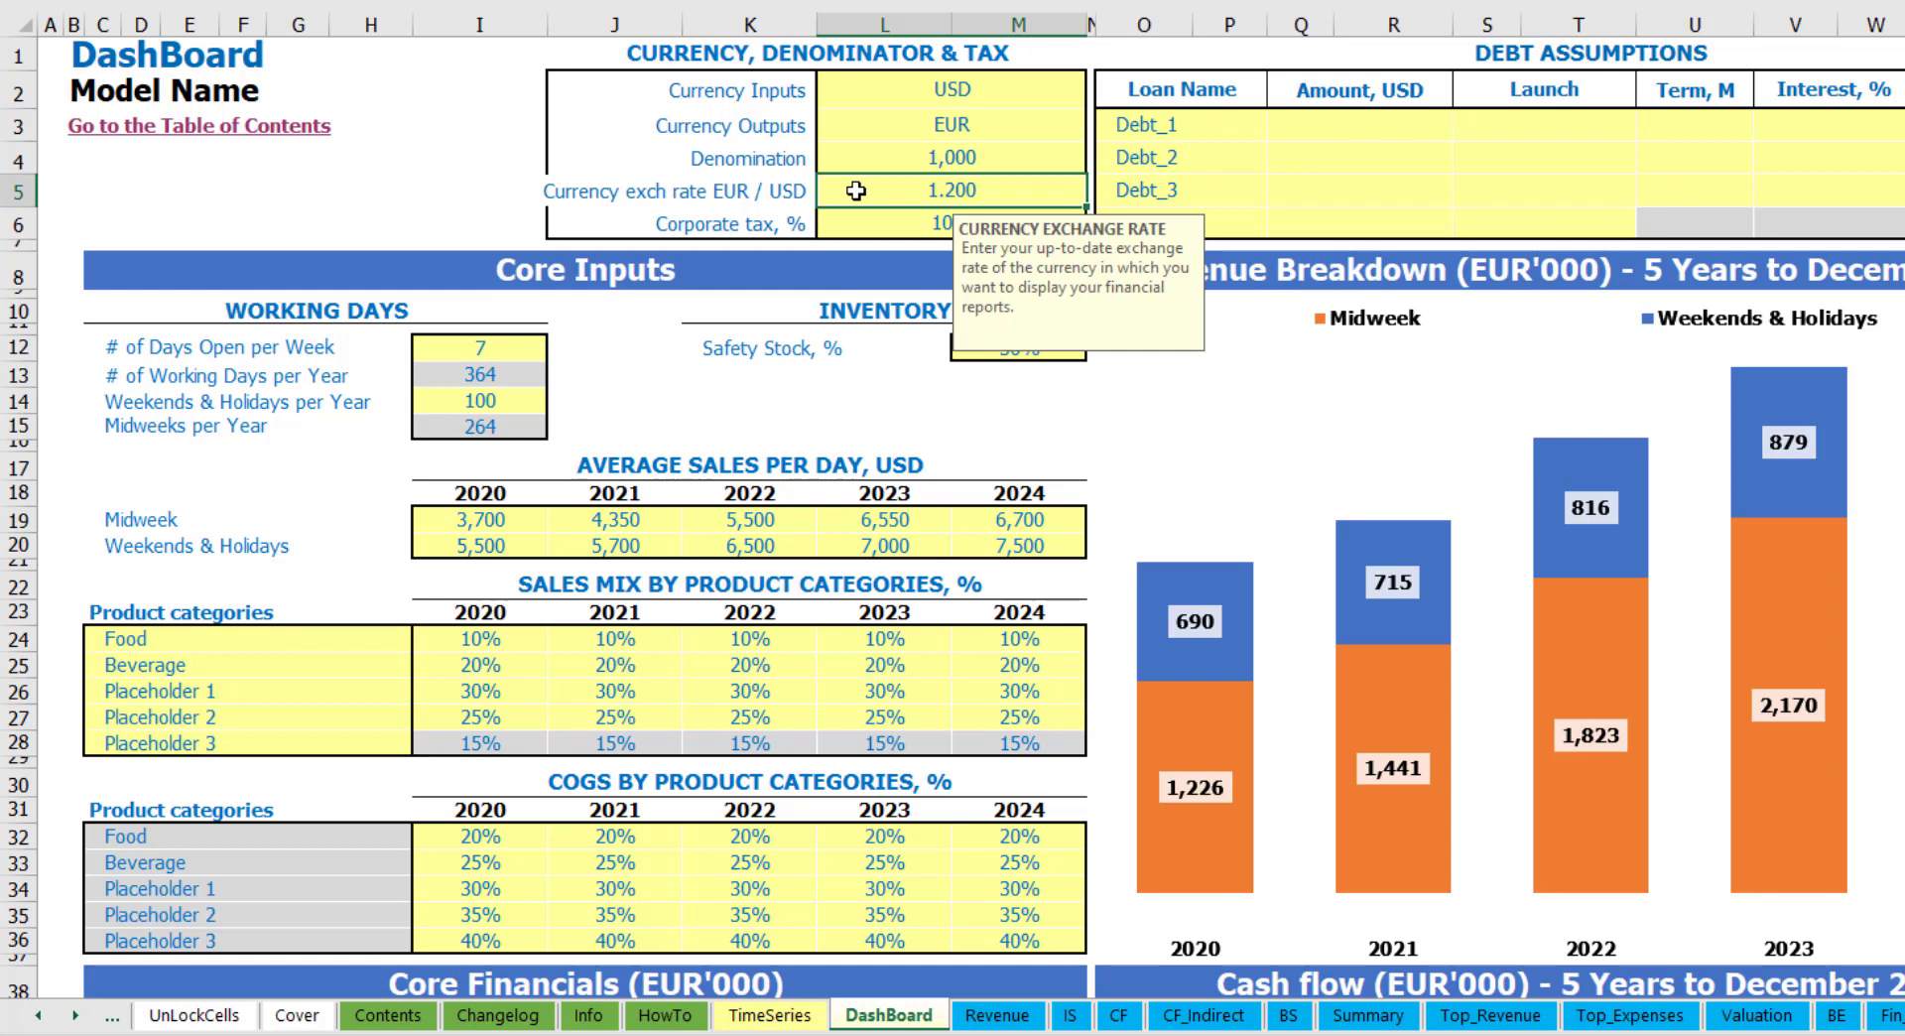
- Check how the current denomination is shown in the five-year and 2022 income statement headings on the Summary sheet
left_click(903, 146)
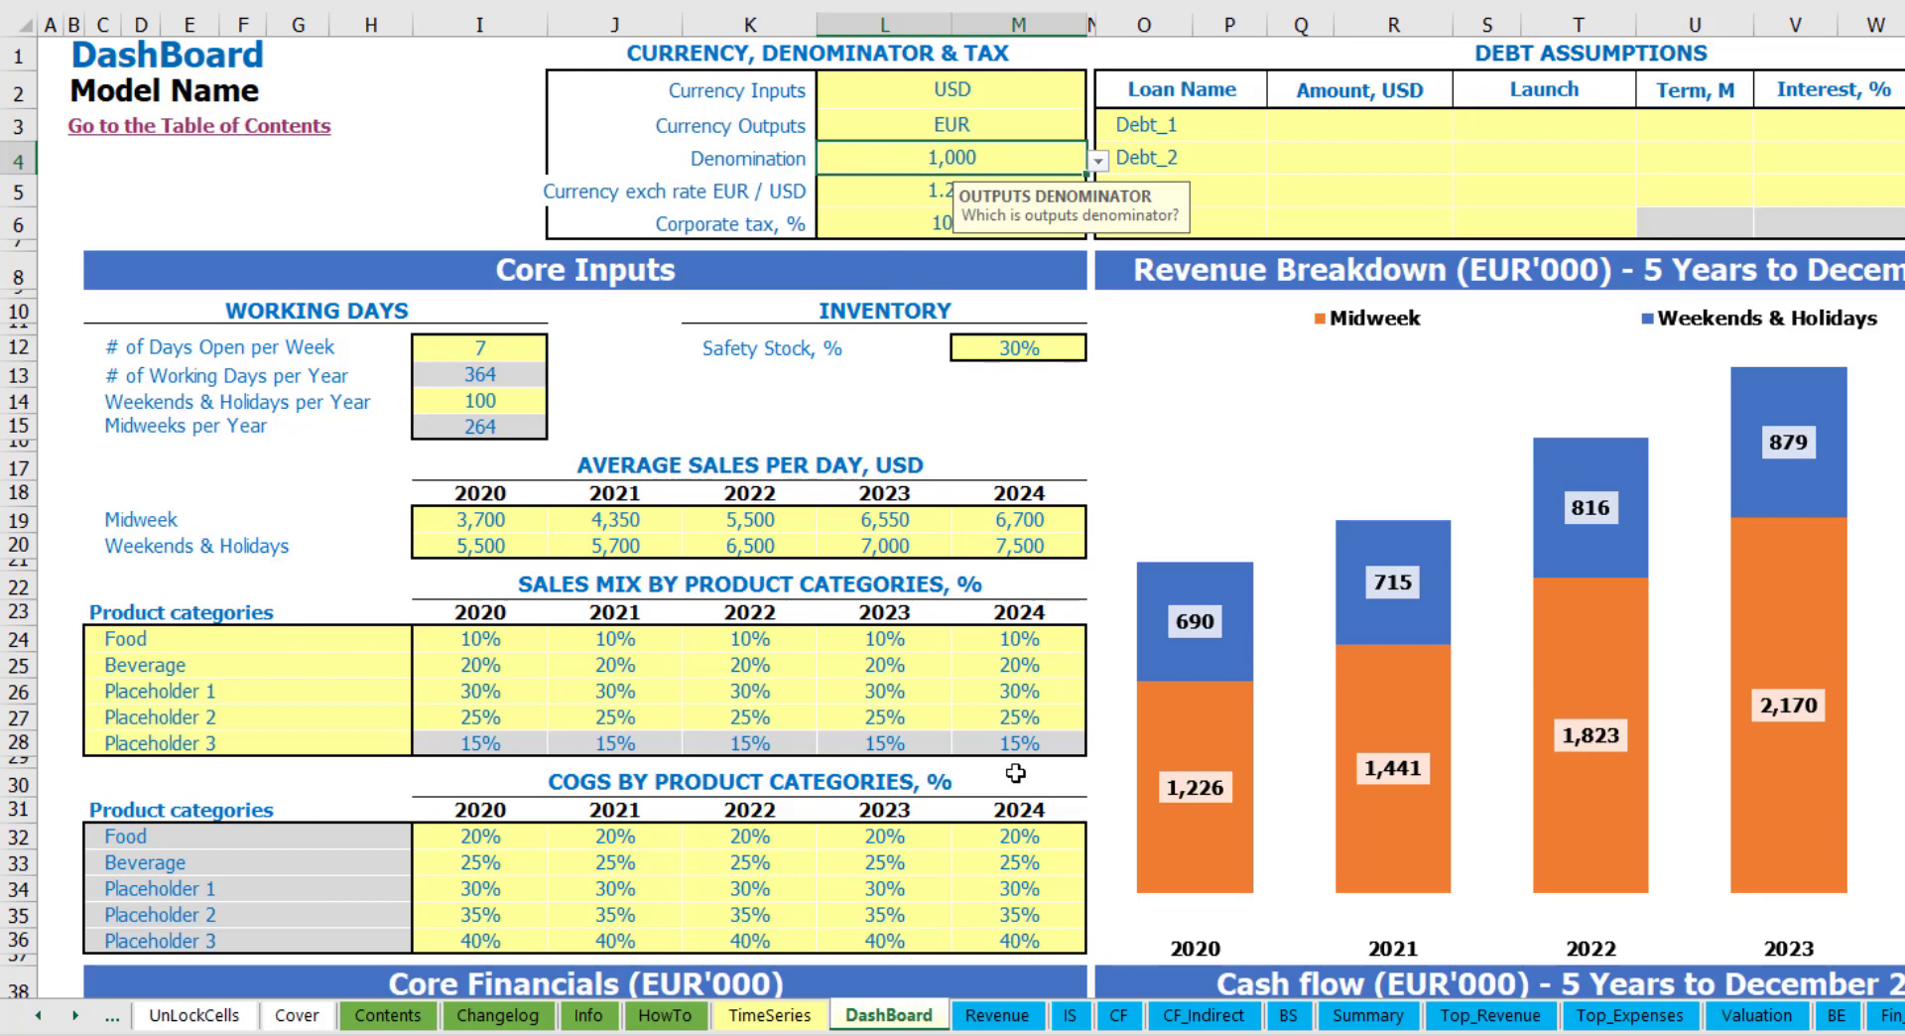
left_click(1368, 1014)
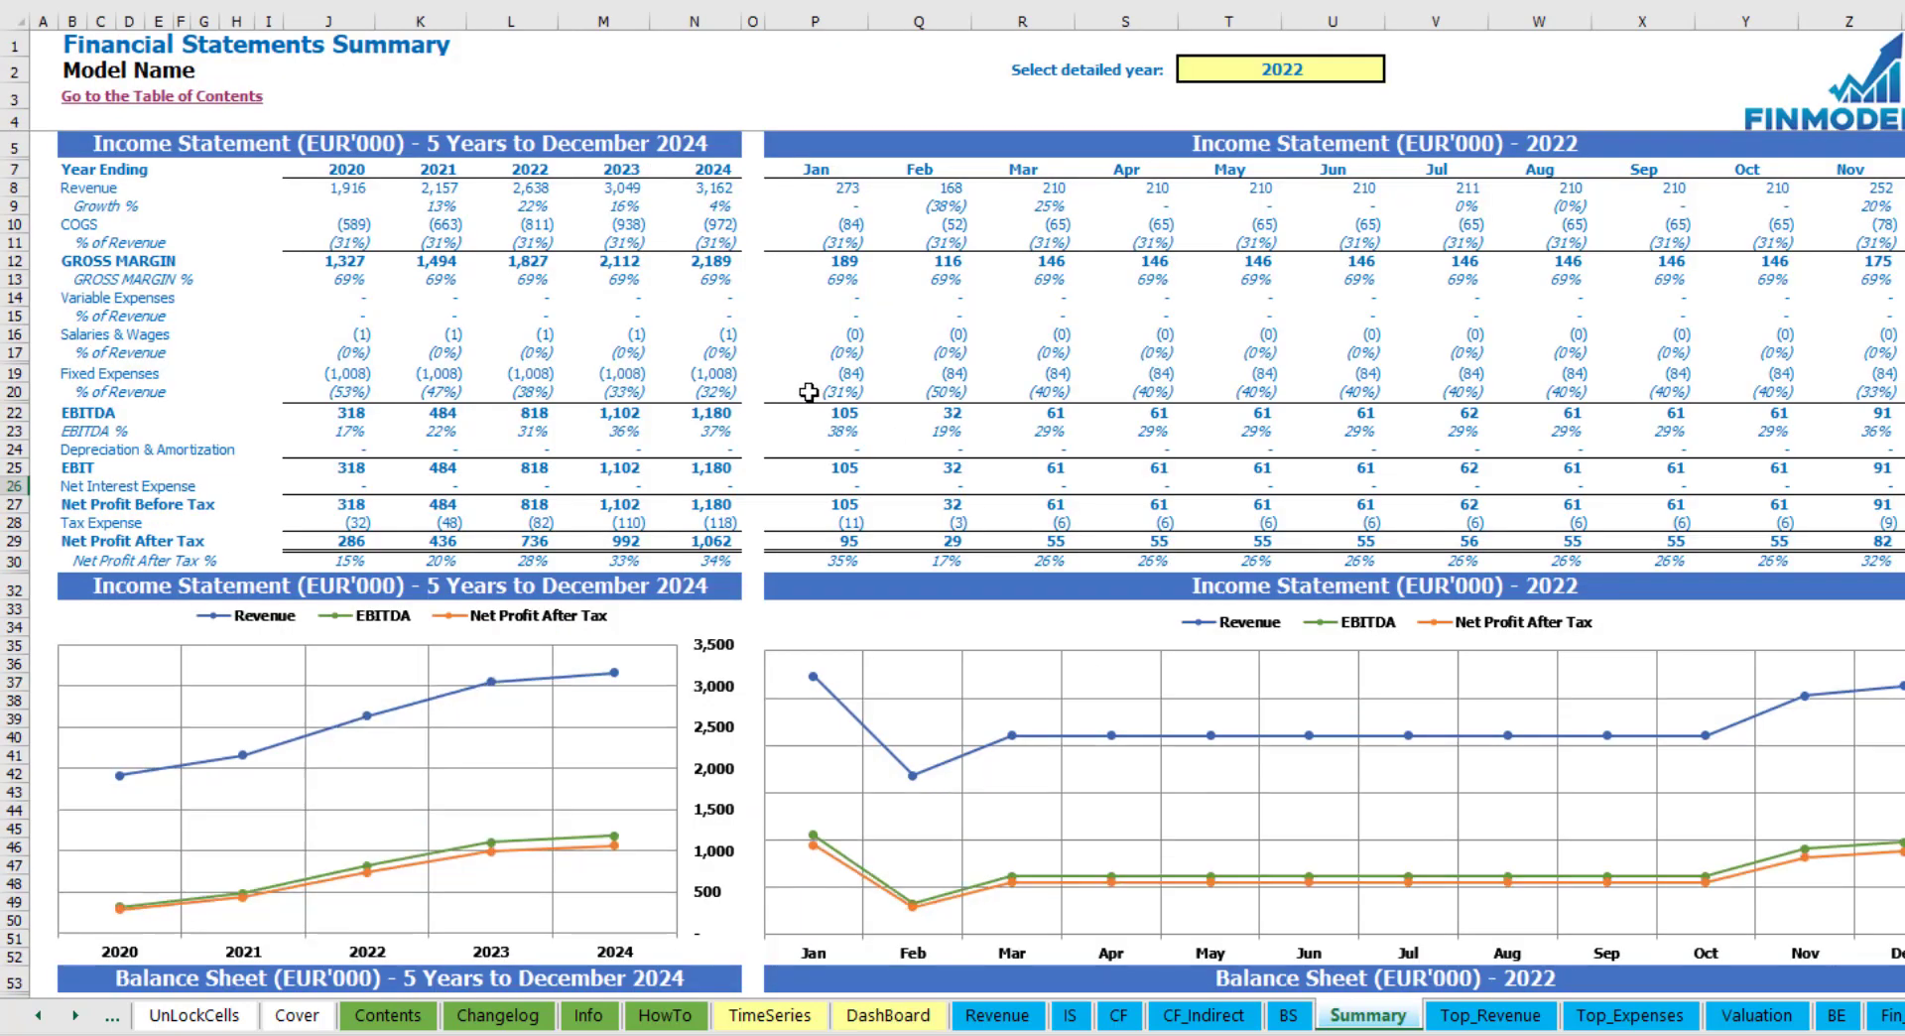
left_click(411, 148)
left_click(1392, 140)
left_click(545, 144)
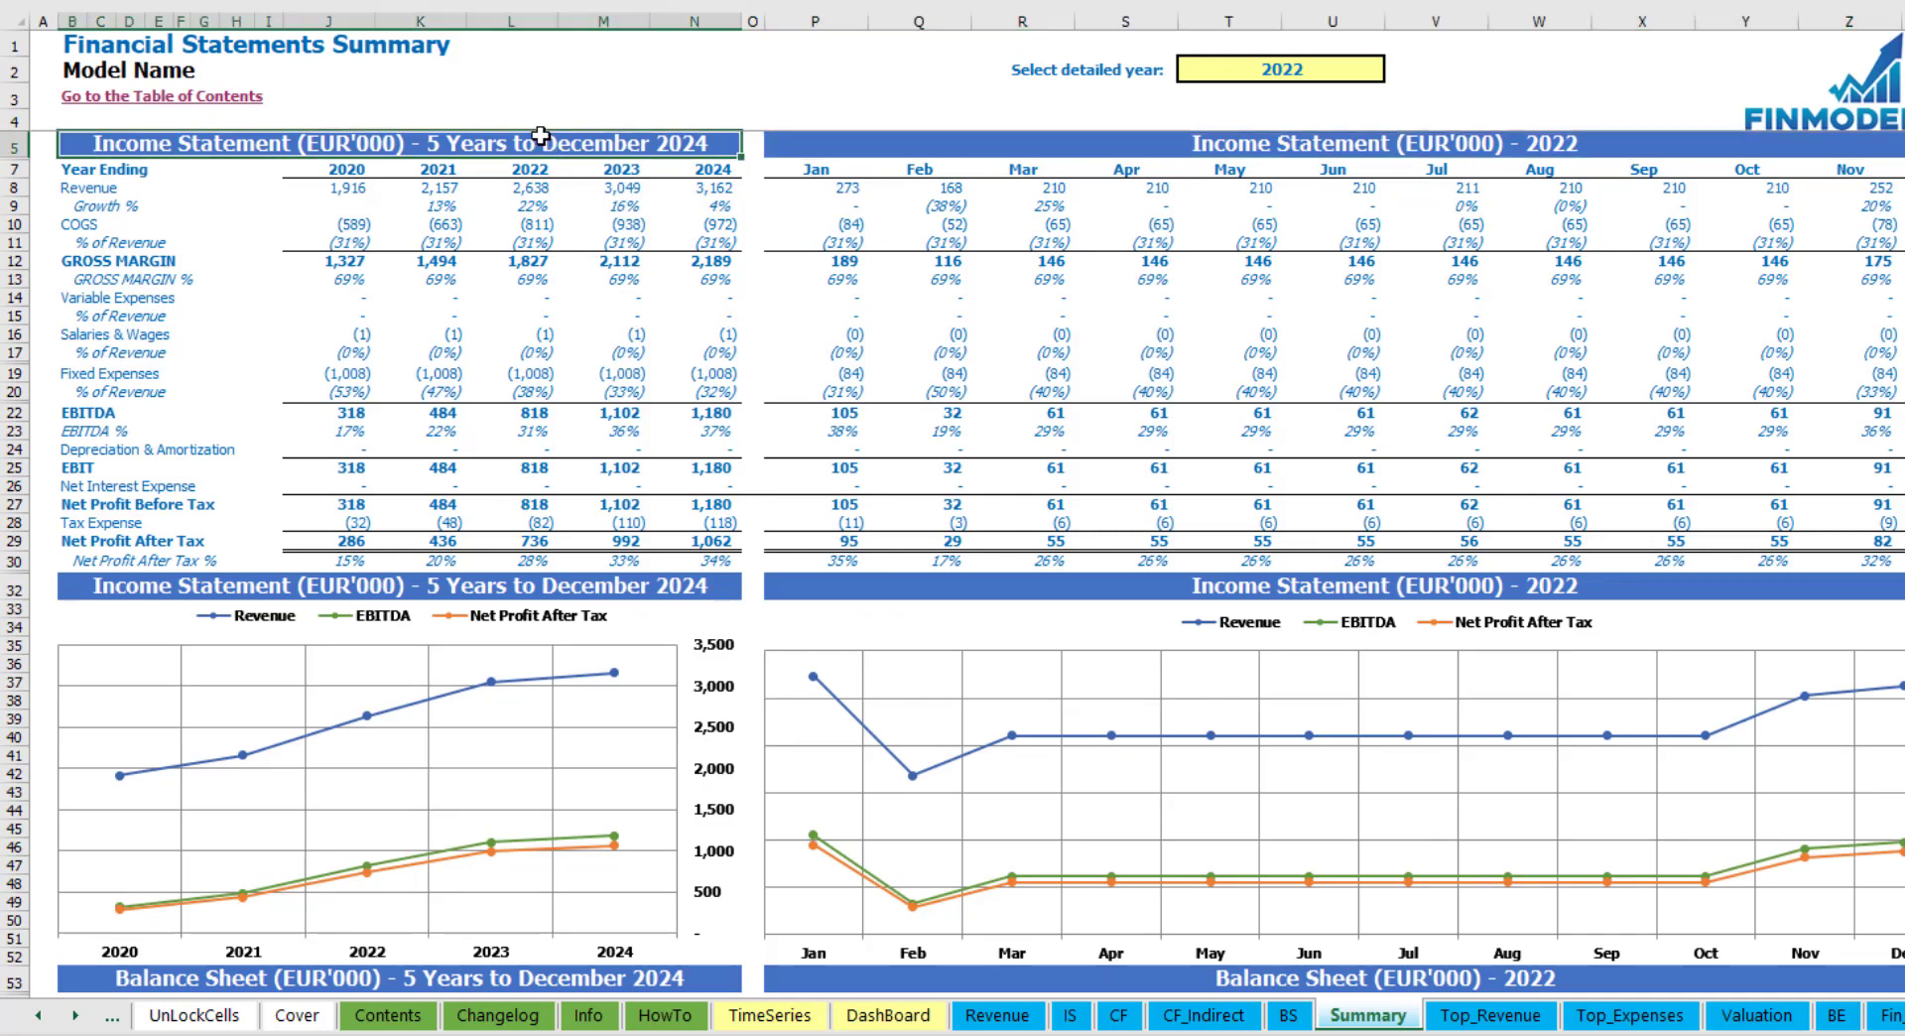
- Set the outputs denomination to 1,000,000 and check the income statements on the Summary sheet
left_click(888, 1014)
left_click(1098, 163)
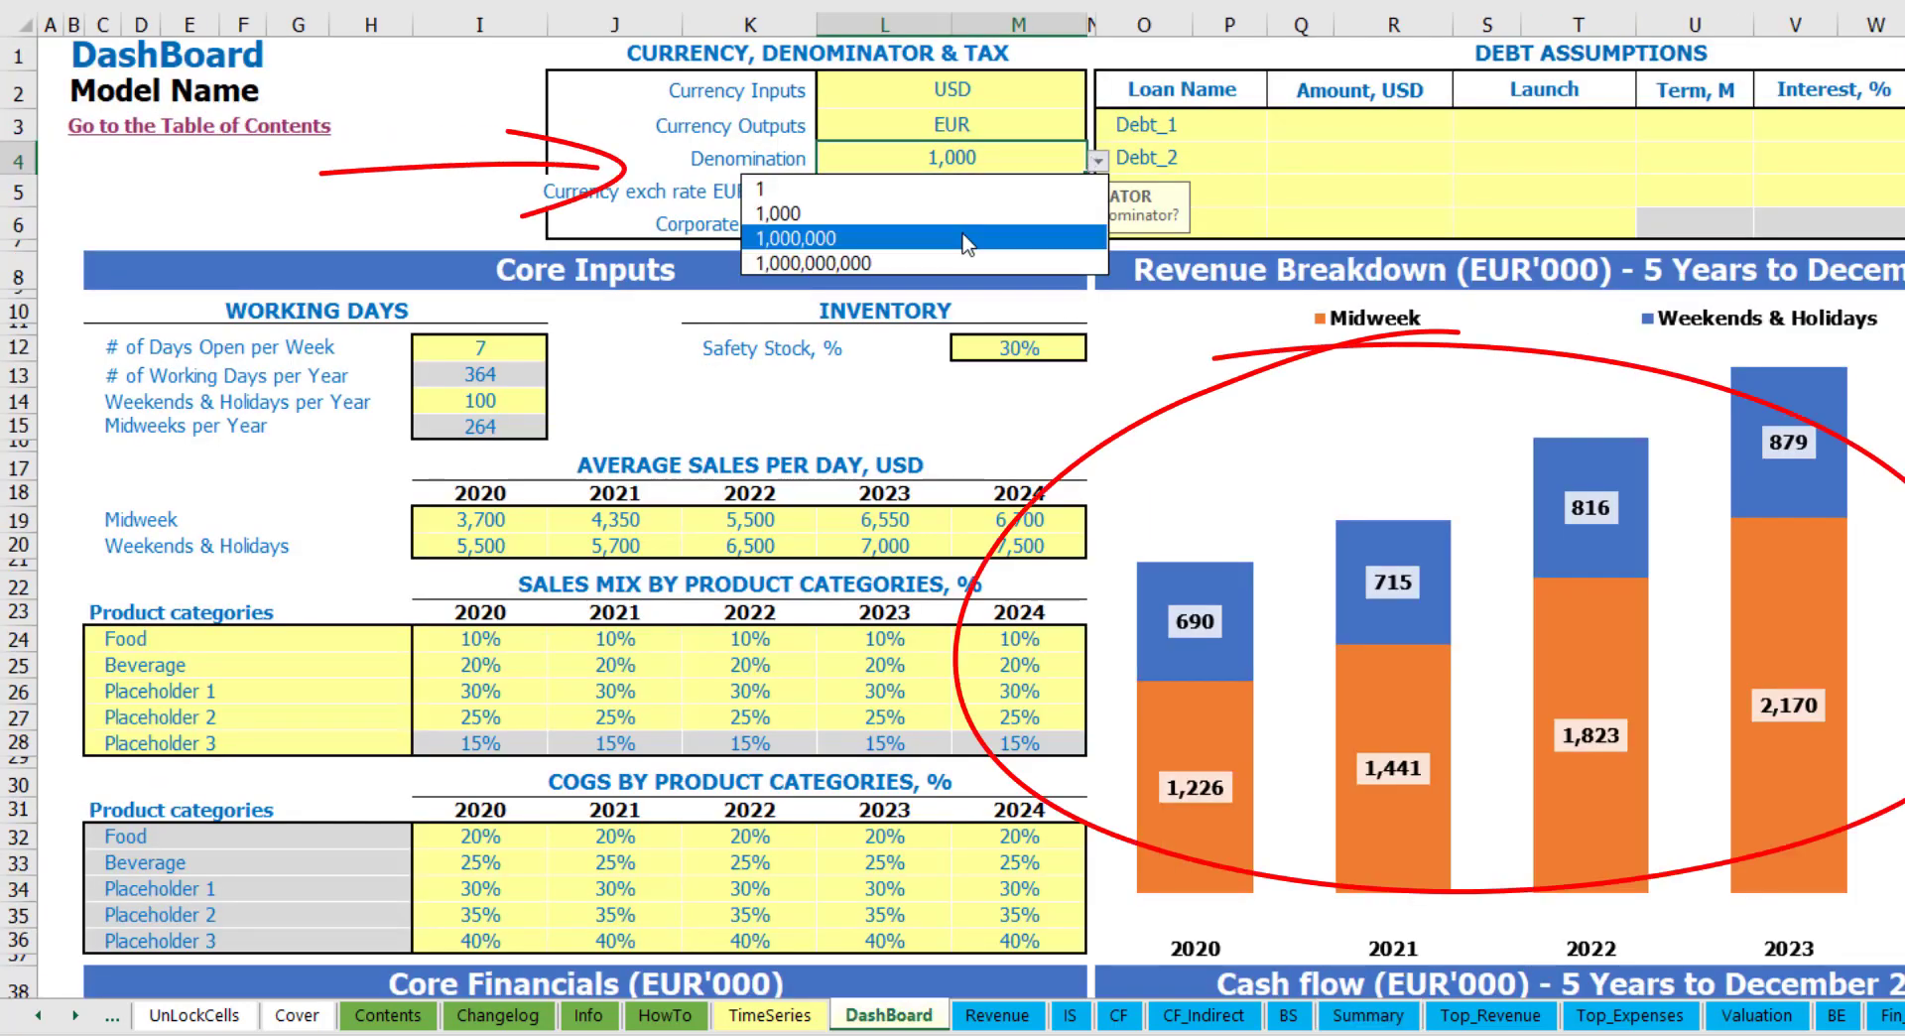
left_click(1042, 240)
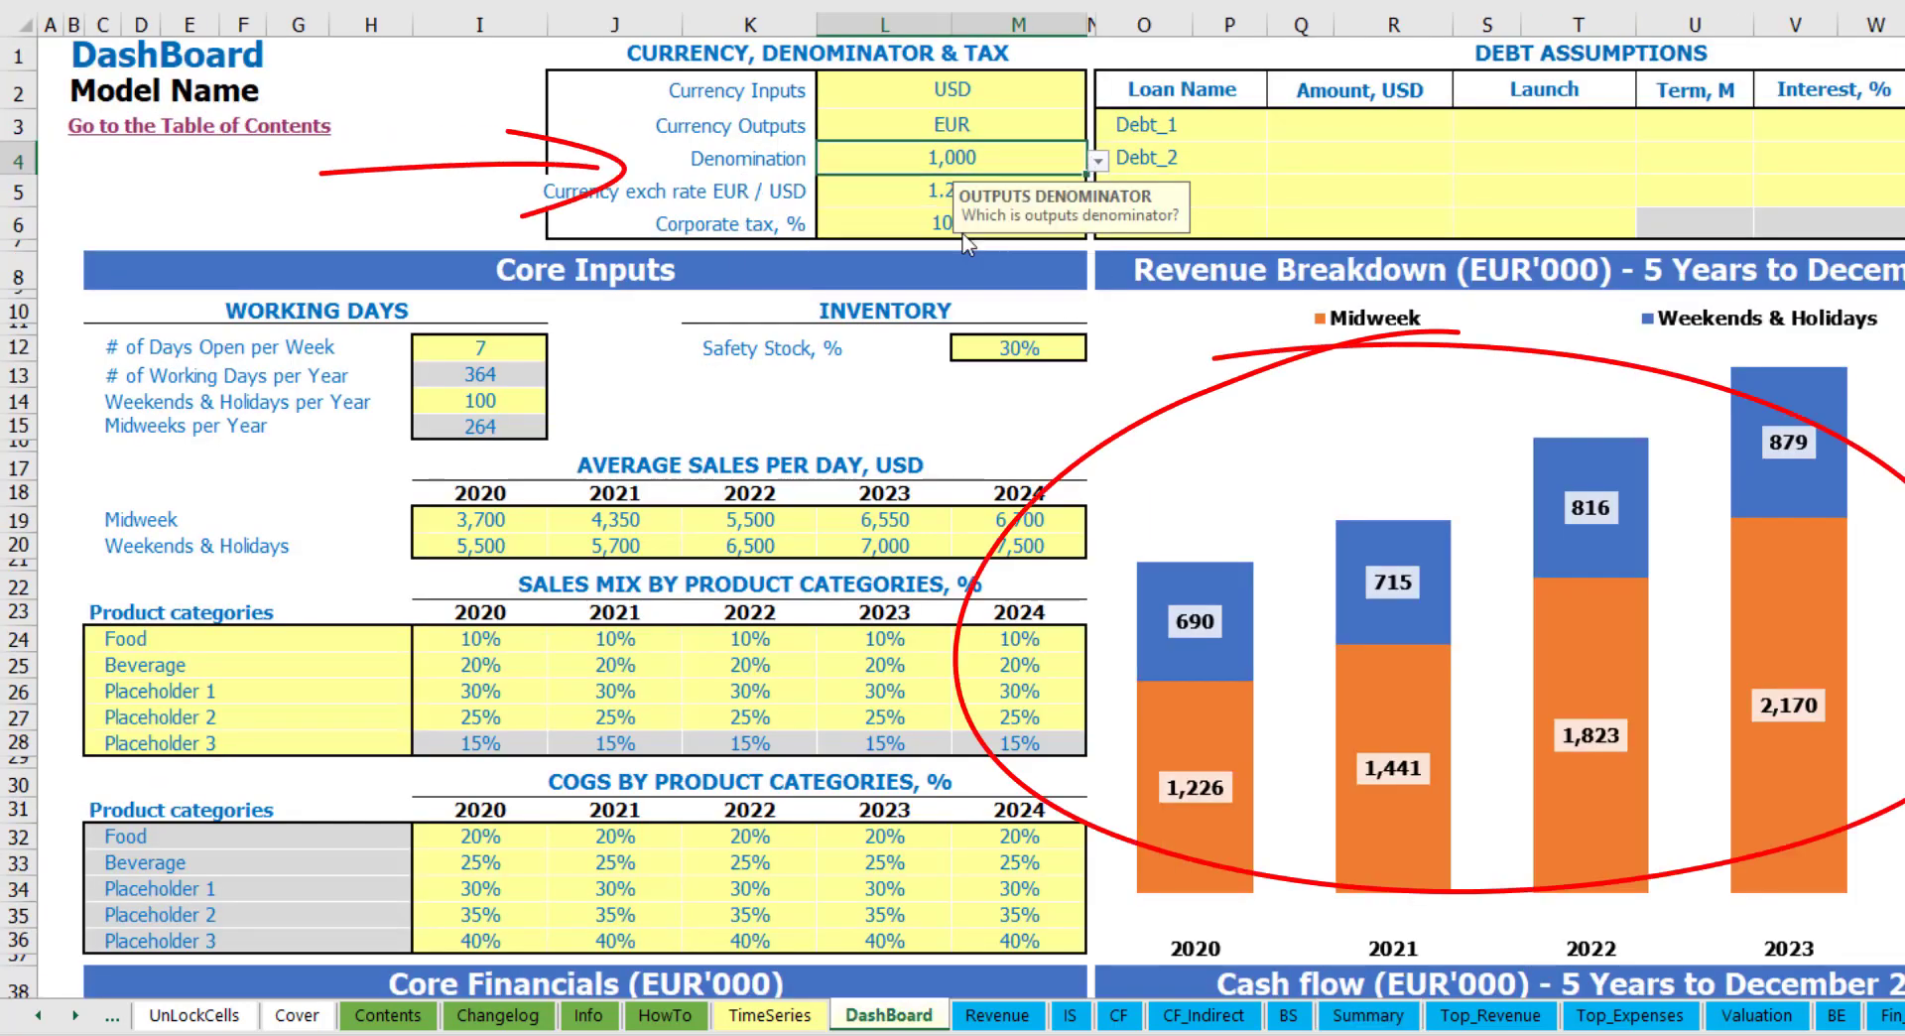
left_click(1369, 1014)
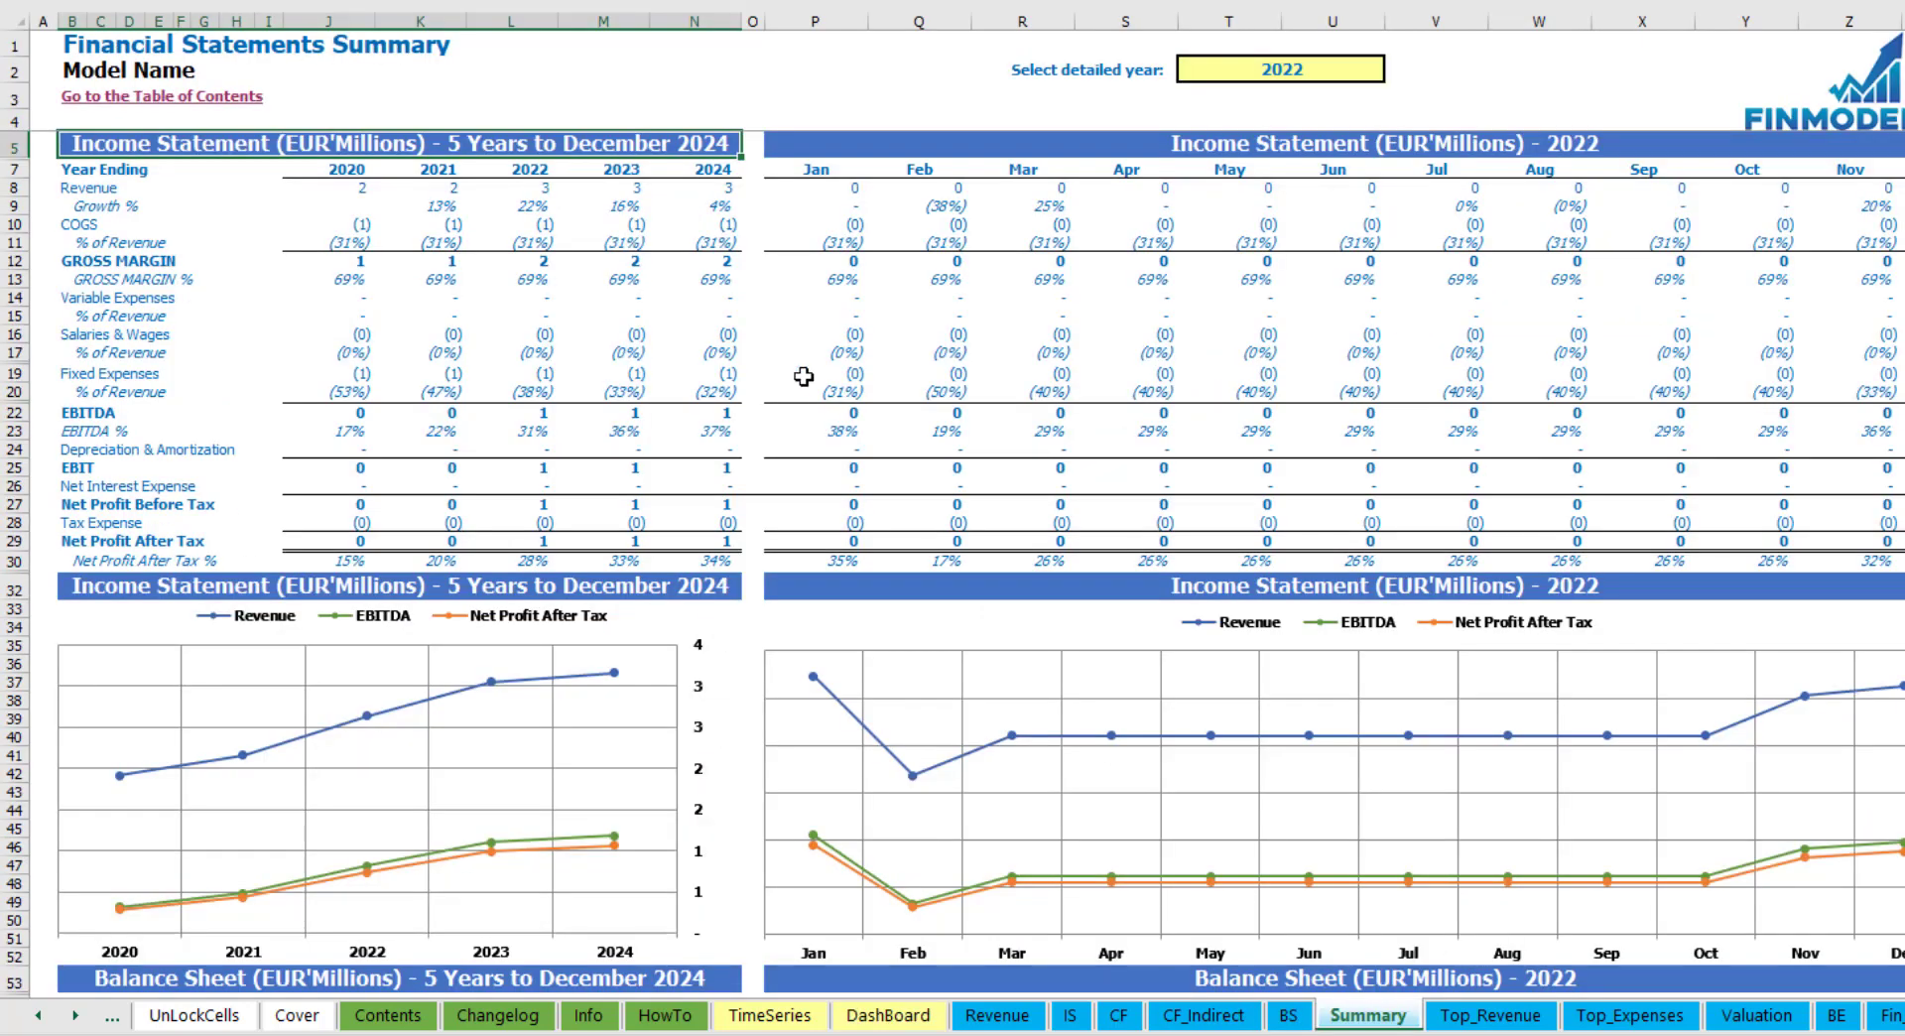
left_click(1038, 144)
- Set the outputs denomination to 1 on the DashBoard and check the Summary sheet
left_click(888, 1014)
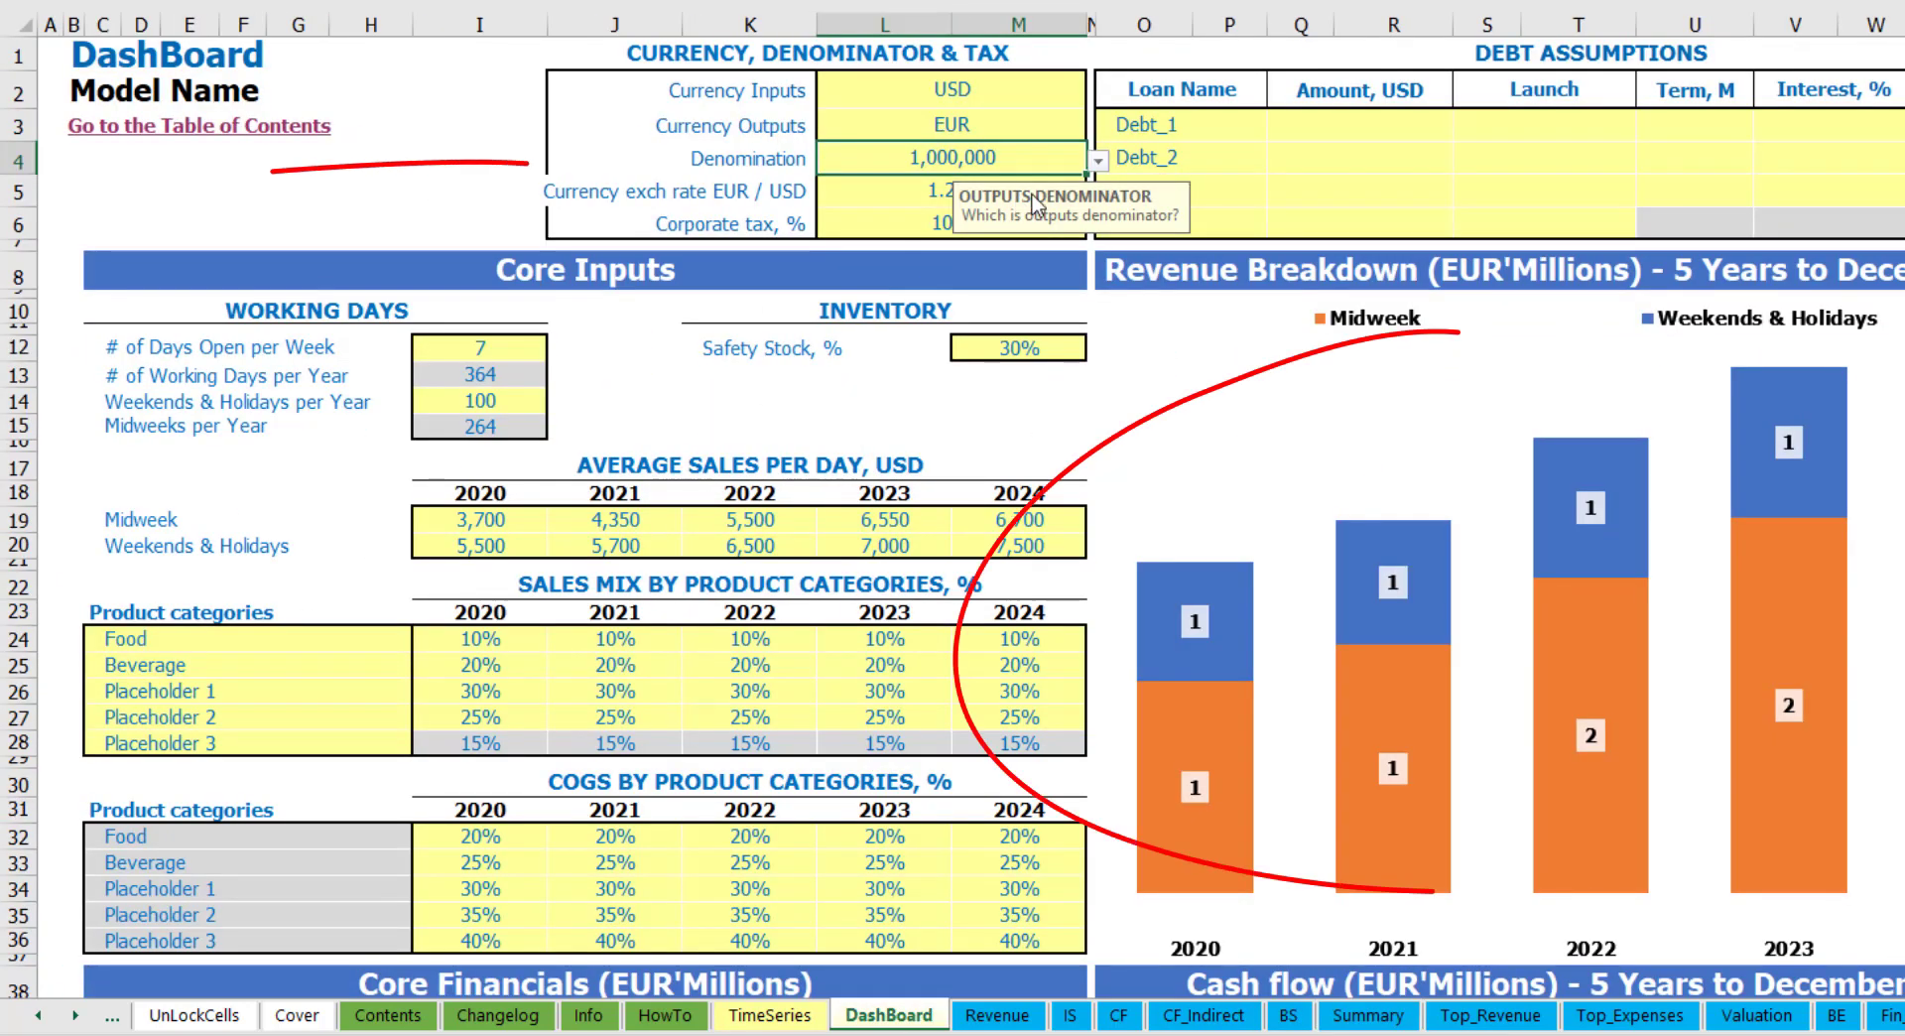
left_click(1097, 158)
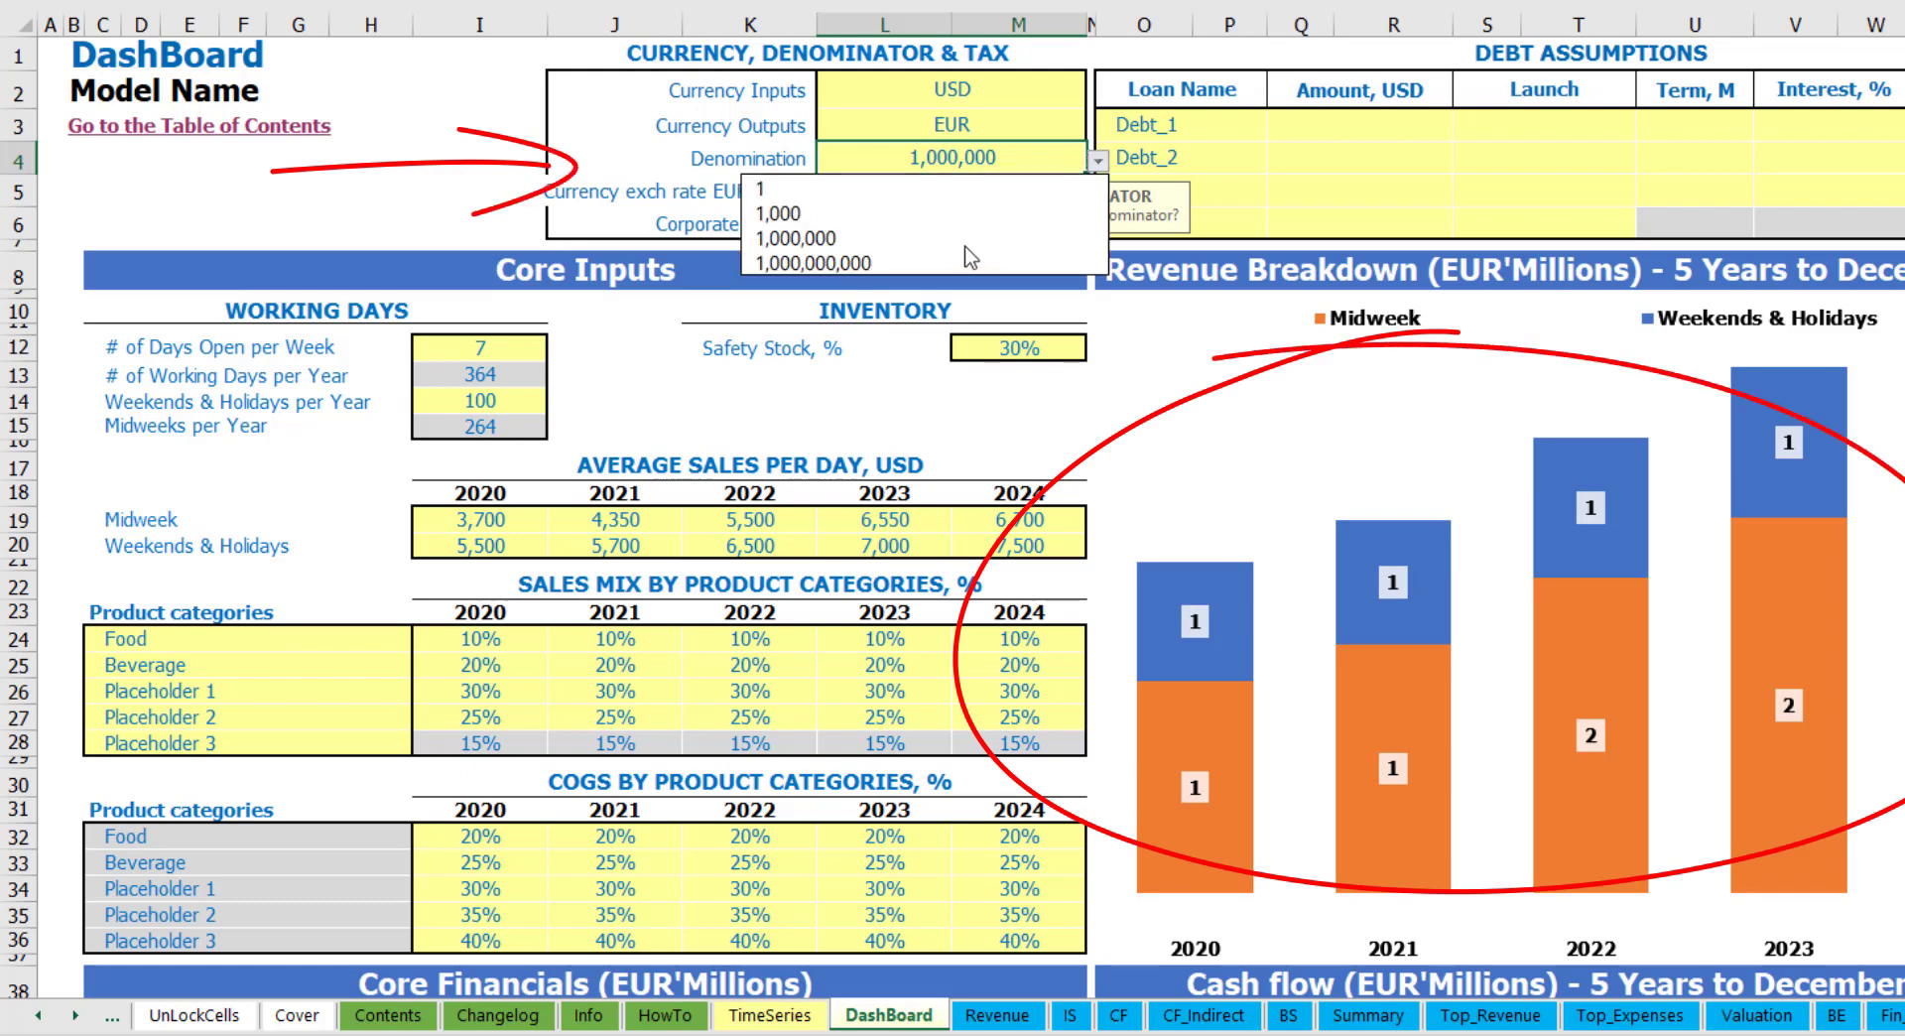
left_click(926, 190)
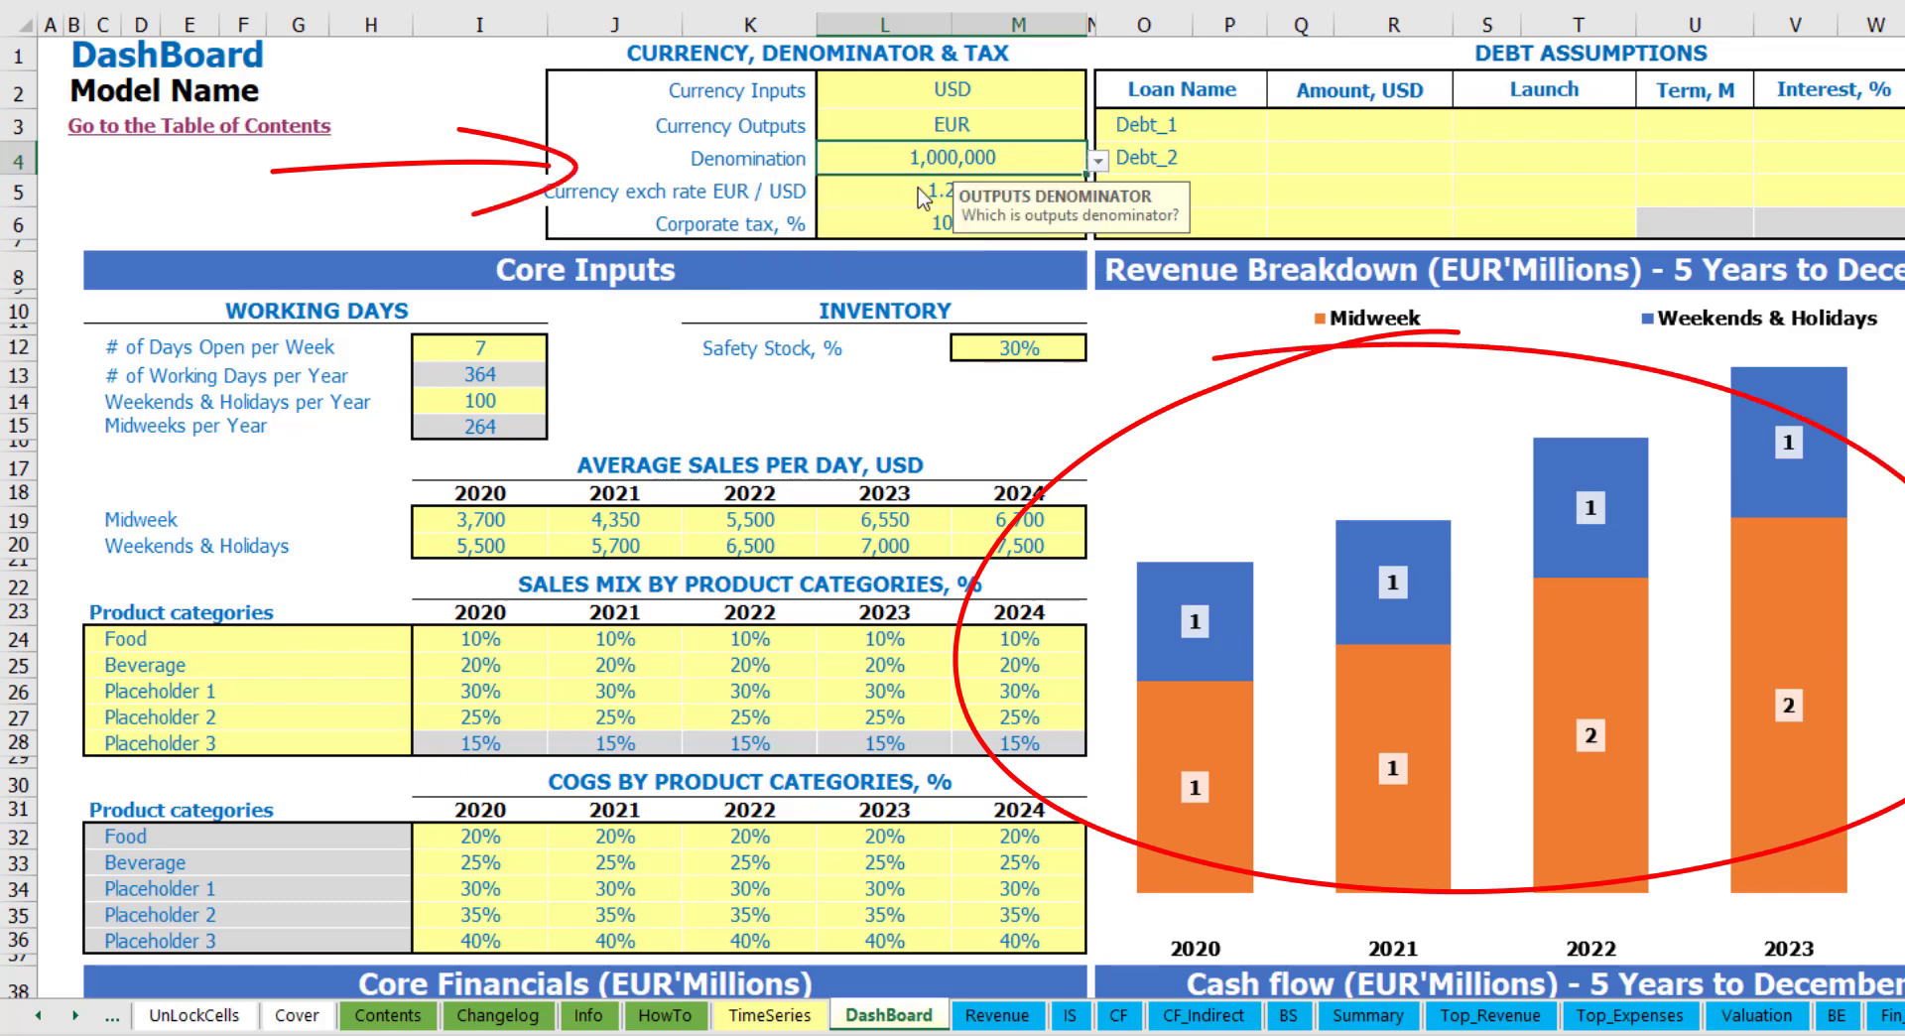
left_click(1368, 1014)
left_click(888, 1014)
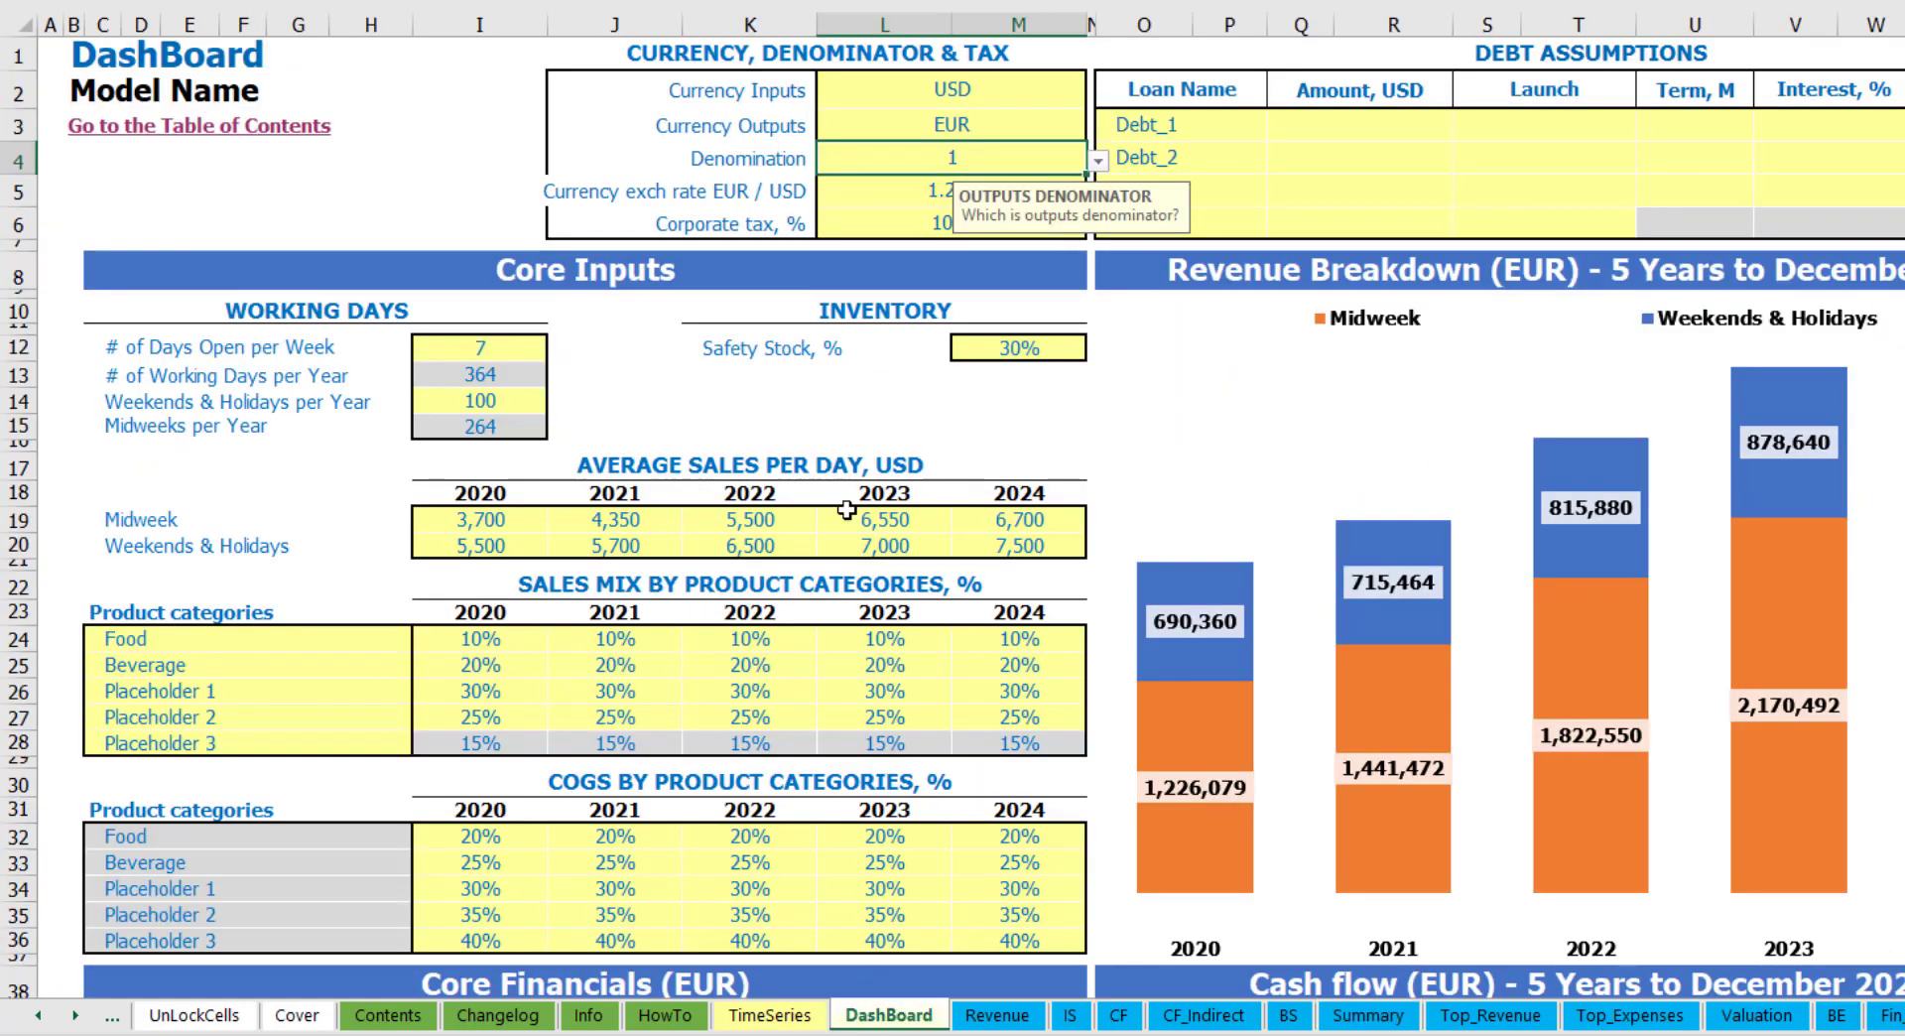
- Set the corporate tax rate to 15% and check the Tax Expense row in the income statement
left_click(896, 210)
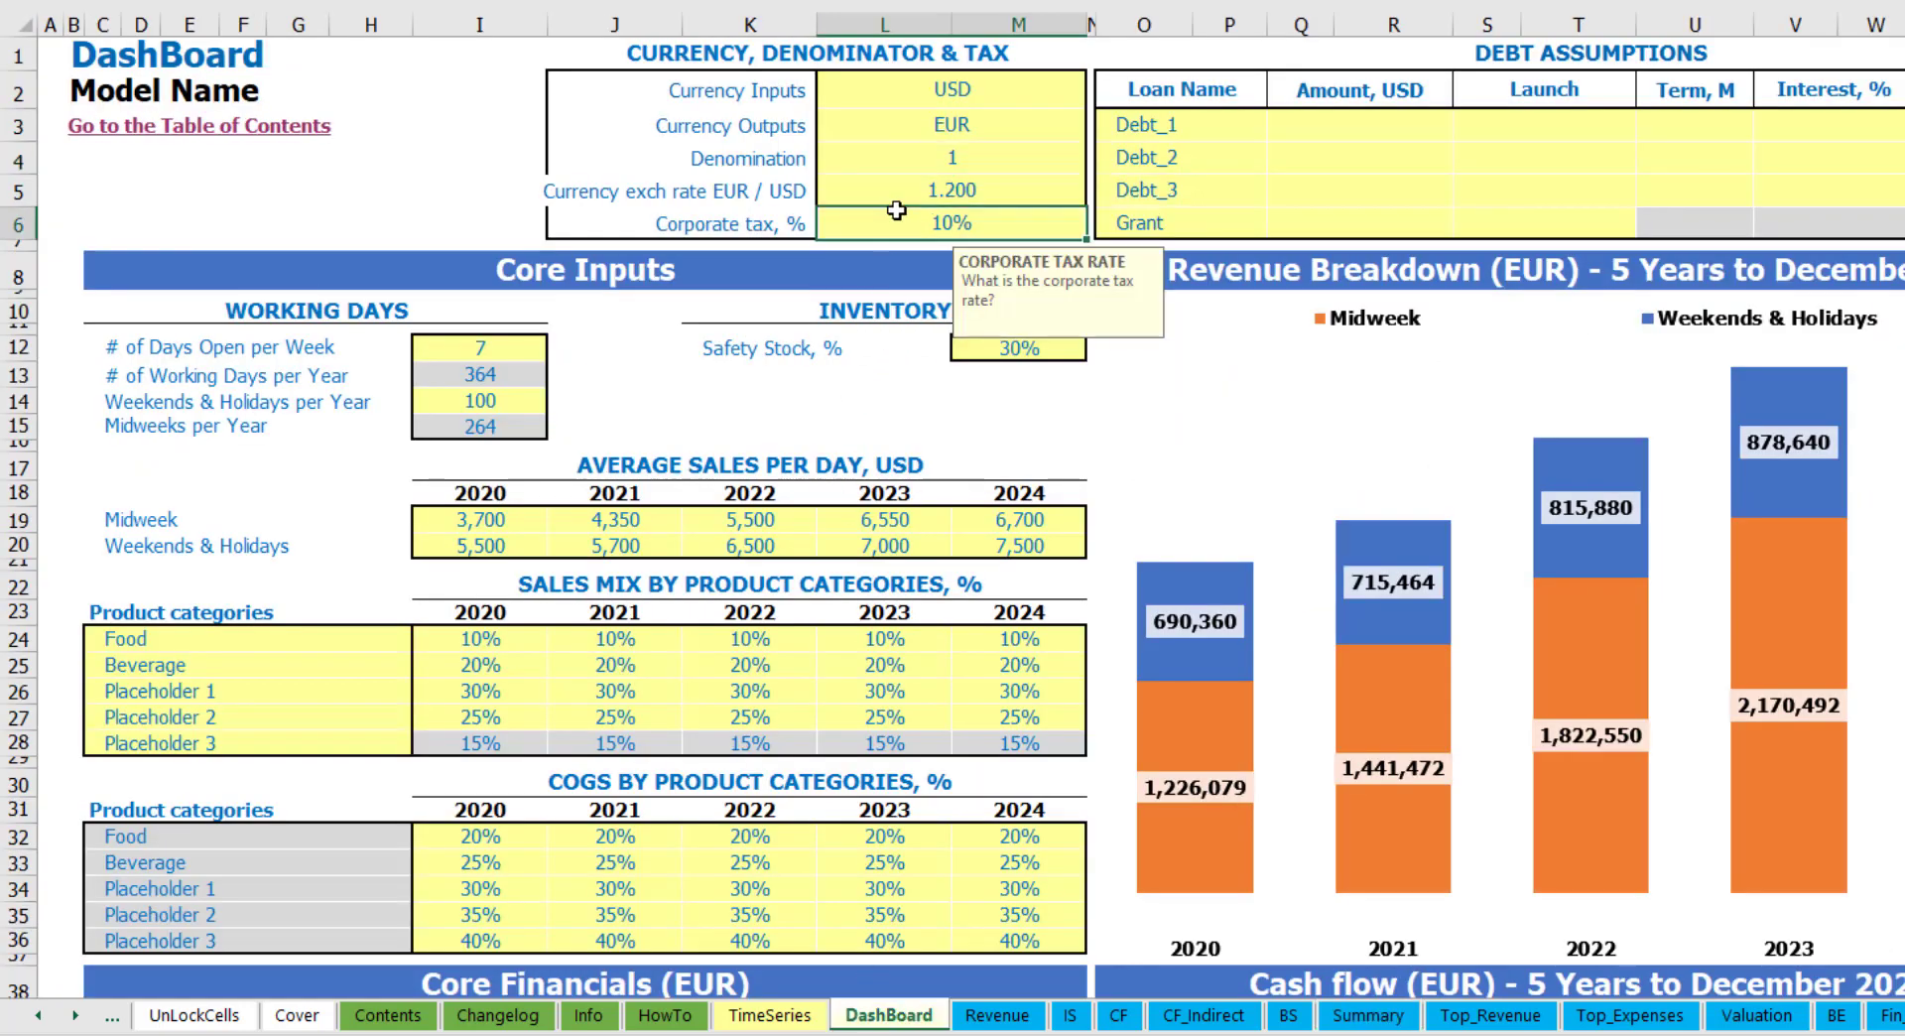
type("15")
key("Return")
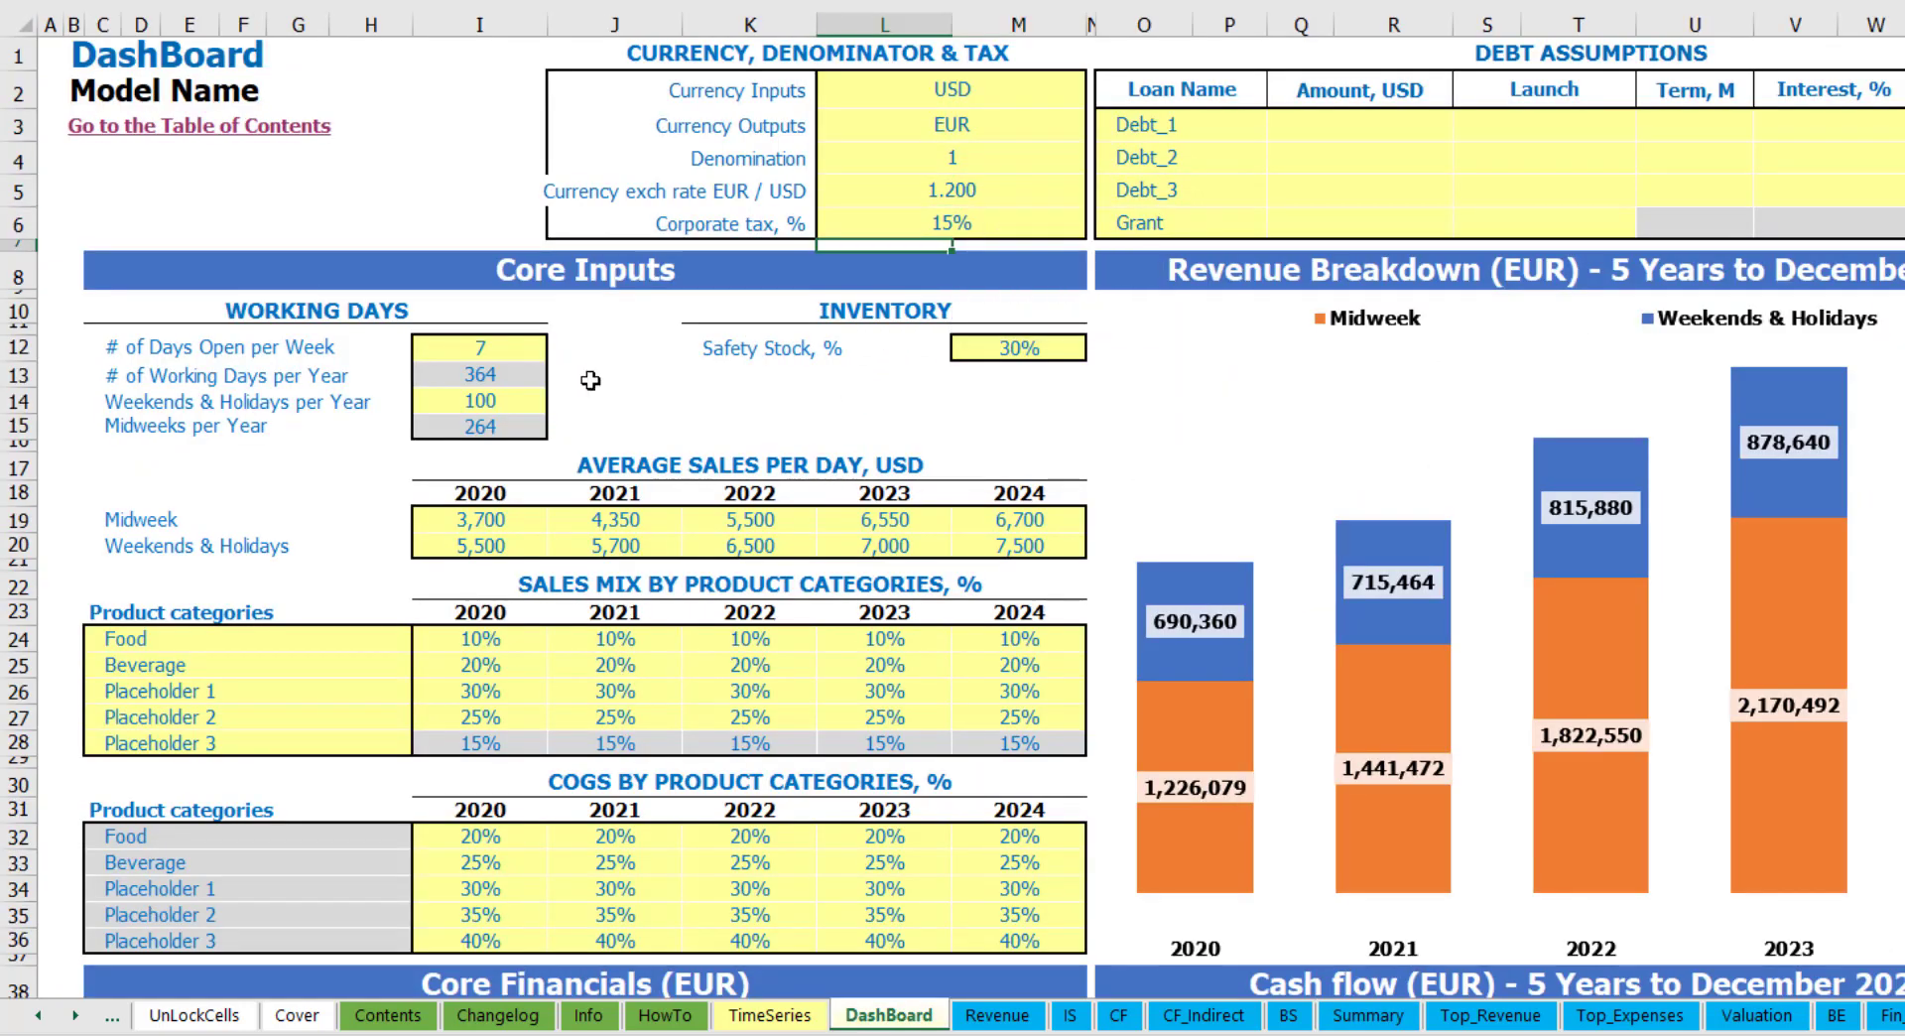
left_click(1072, 1016)
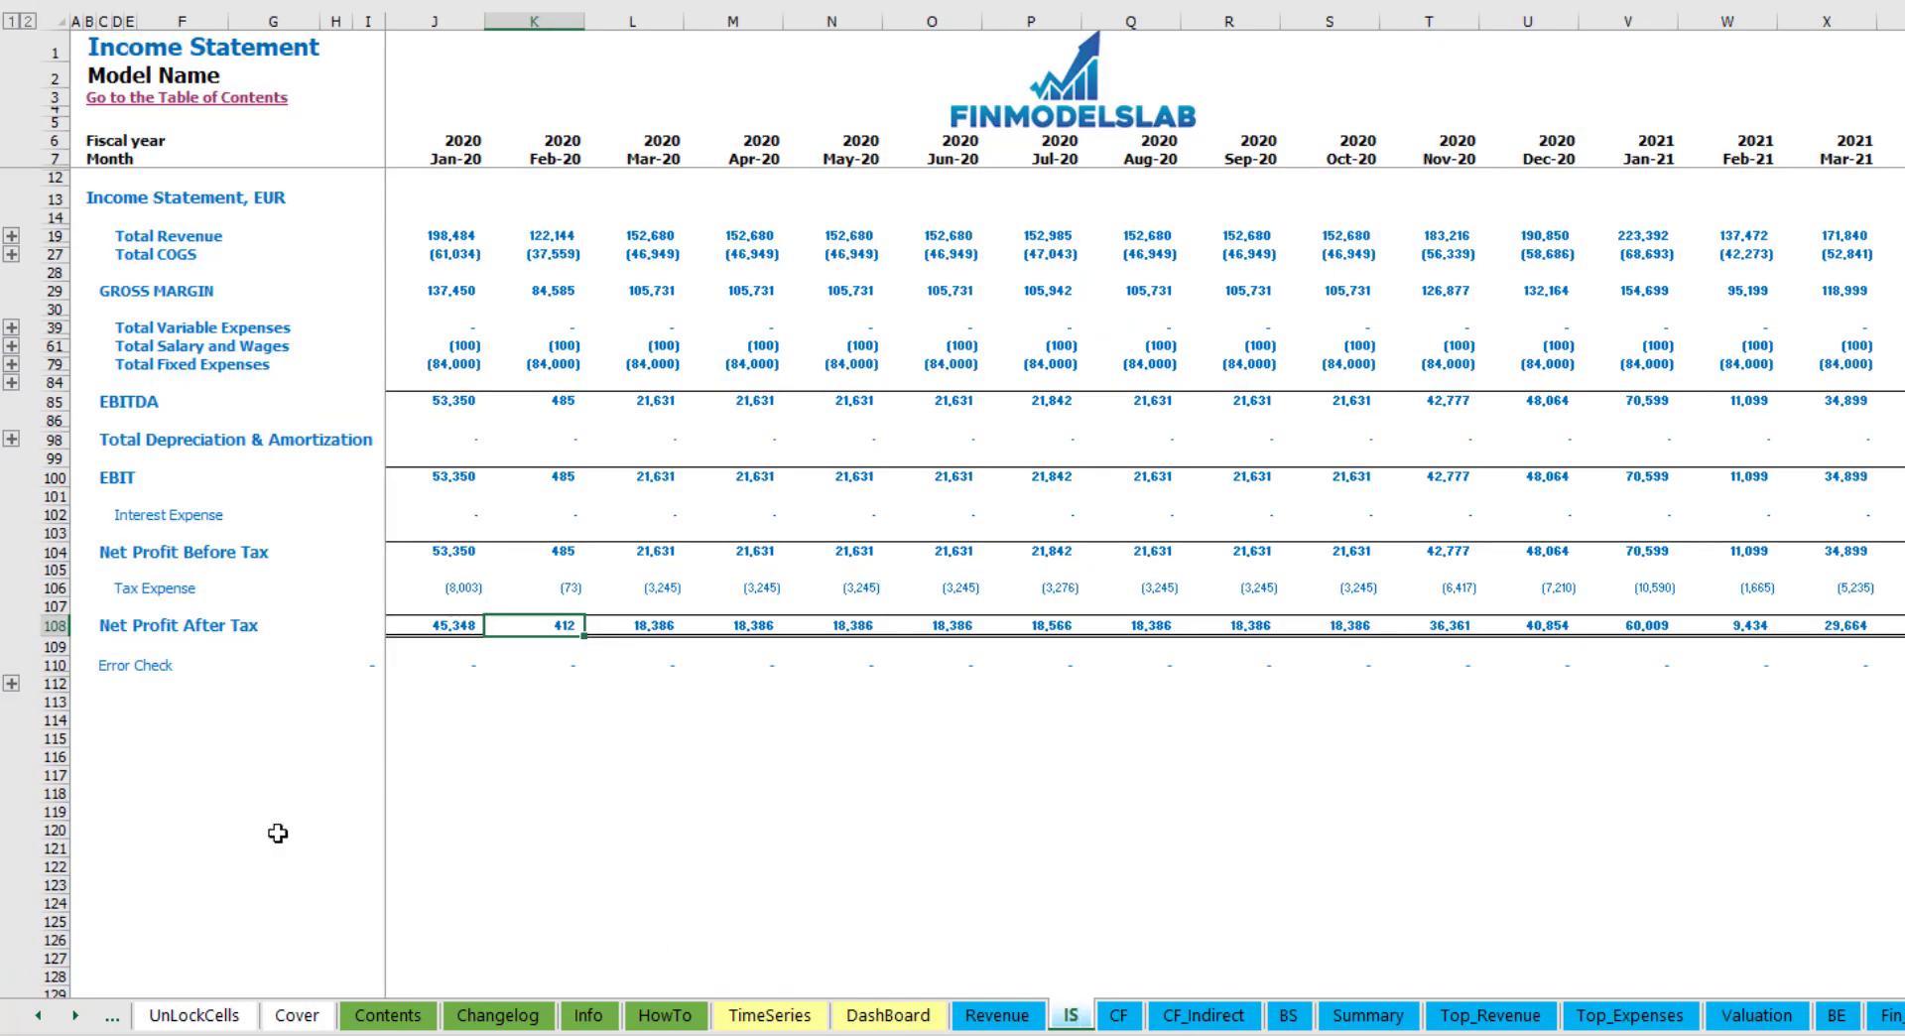
left_click(56, 592)
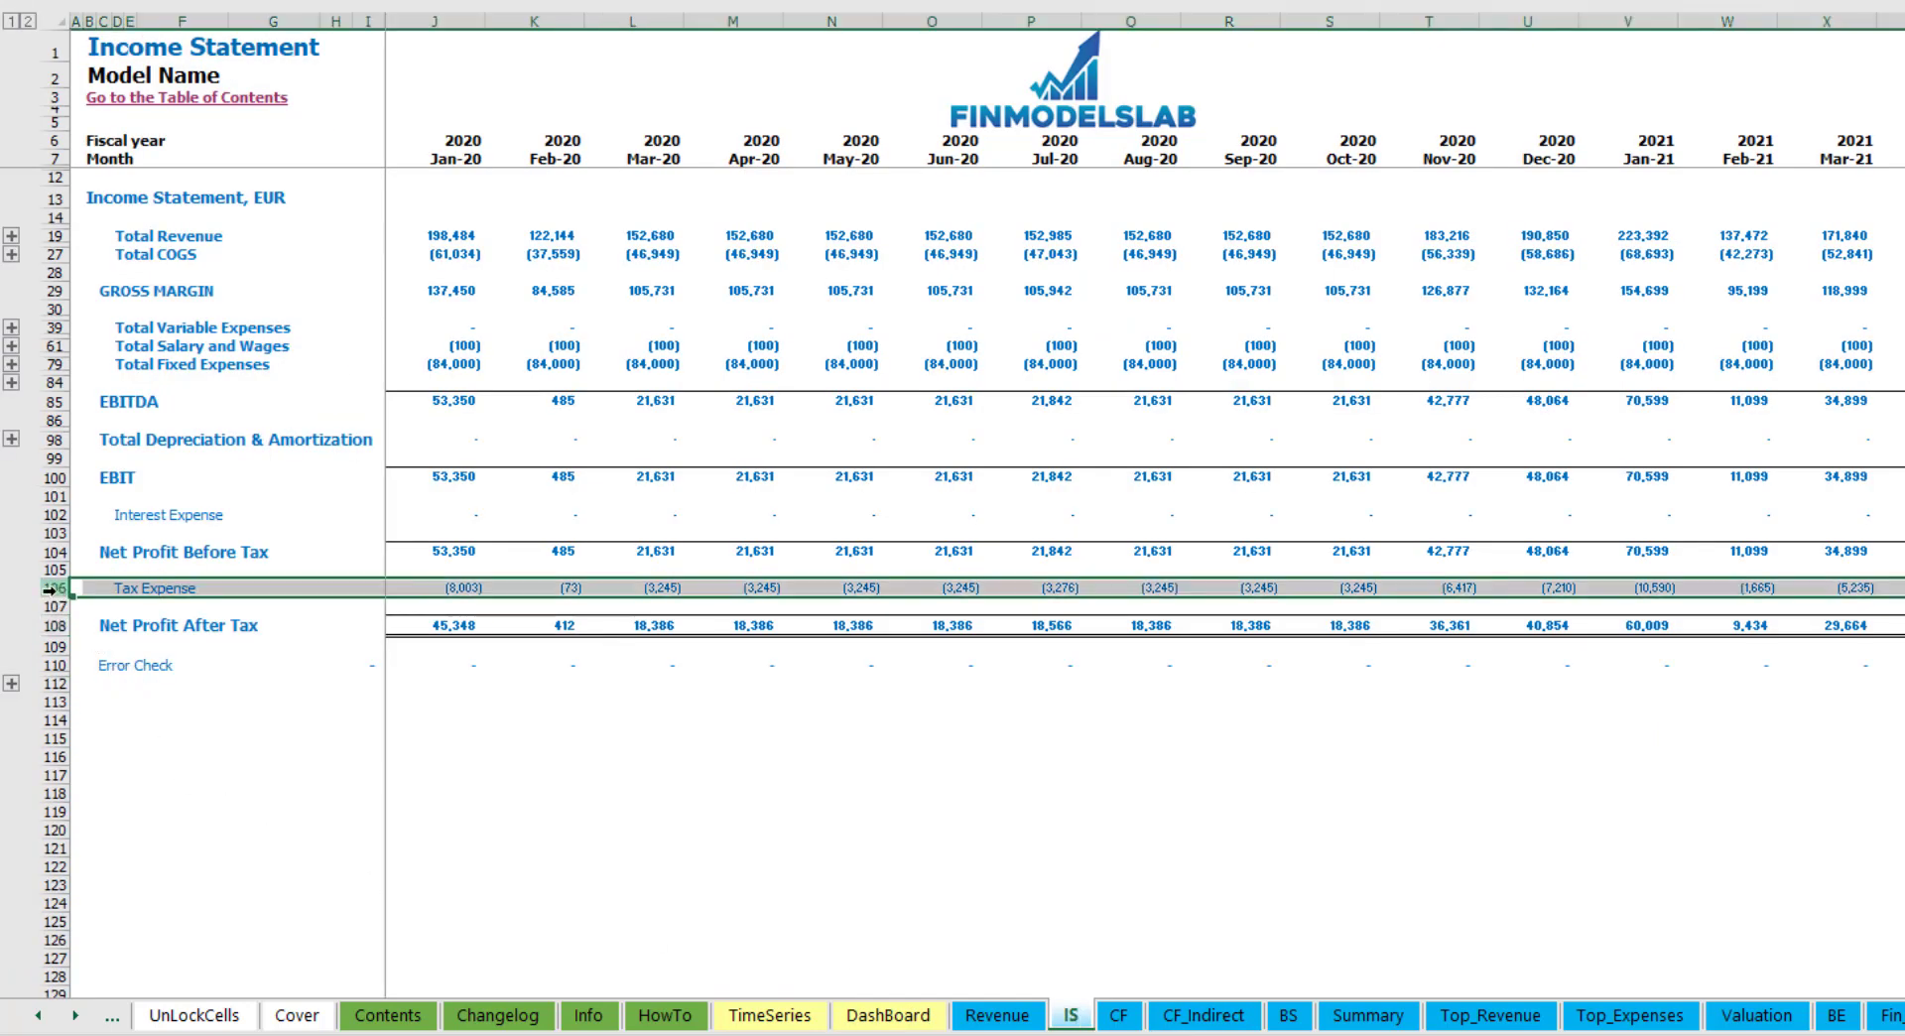